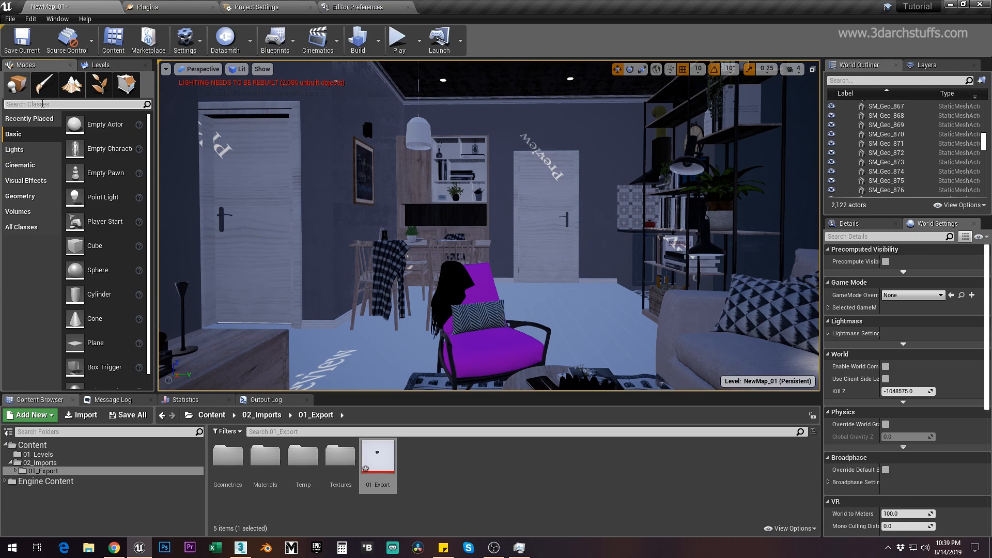
Place a Lightmass Importance Volume in the level and move it in top view towards the apartment's centre
drag(73, 221, 565, 315)
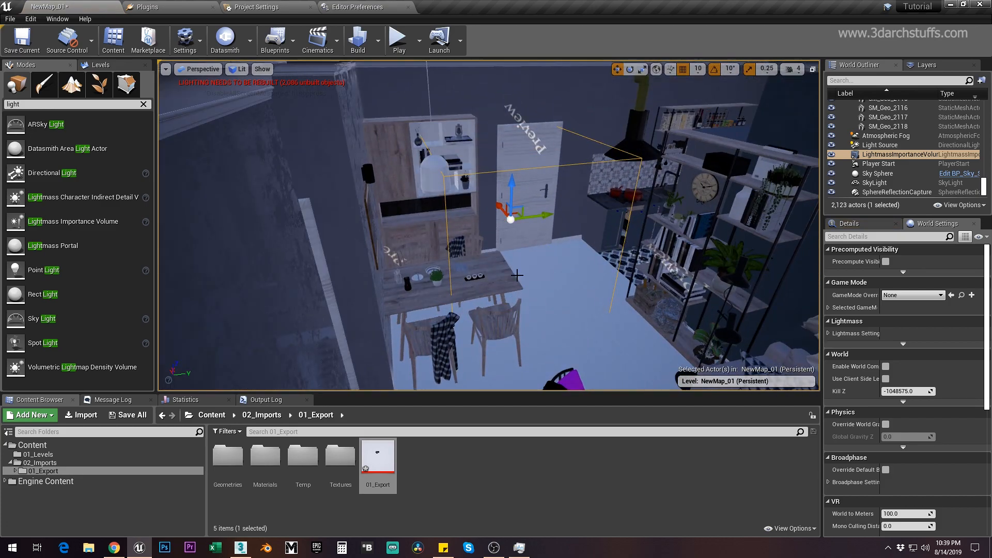
key(alt+j)
key(alt+2)
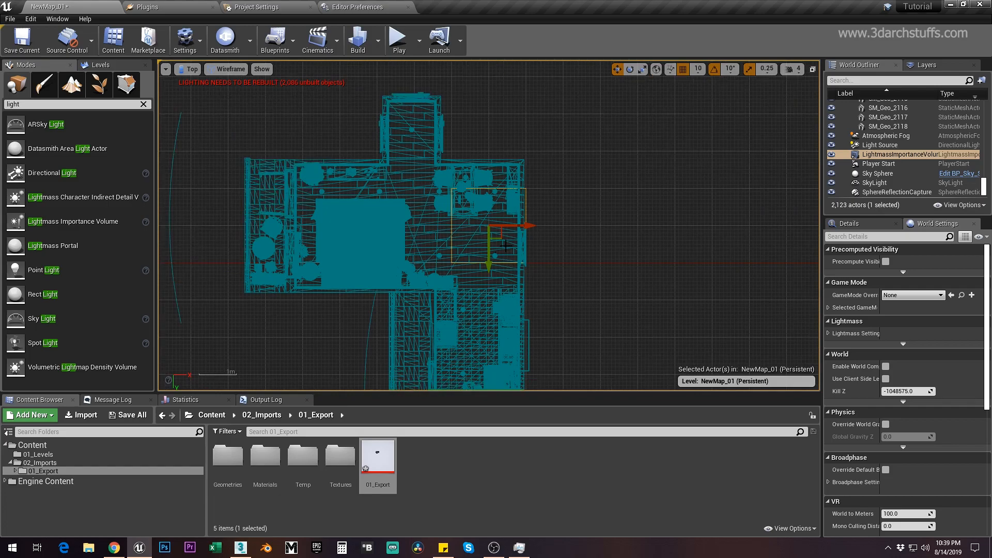
right_drag(564, 205, 668, 157)
drag(601, 189, 506, 217)
Scale the Lightmass Importance Volume along X and Y so it encloses the entire apartment plan with a margin
right_drag(563, 195, 522, 263)
drag(494, 287, 569, 286)
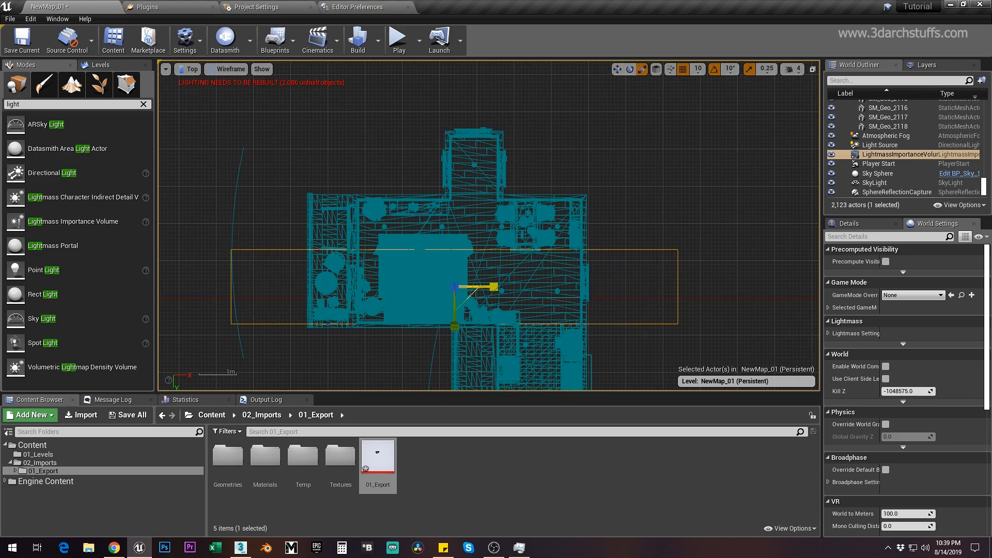
right_drag(464, 316, 465, 217)
scroll(466, 217, down, 2)
drag(460, 232, 460, 379)
scroll(505, 205, down, 1)
right_drag(575, 160, 576, 199)
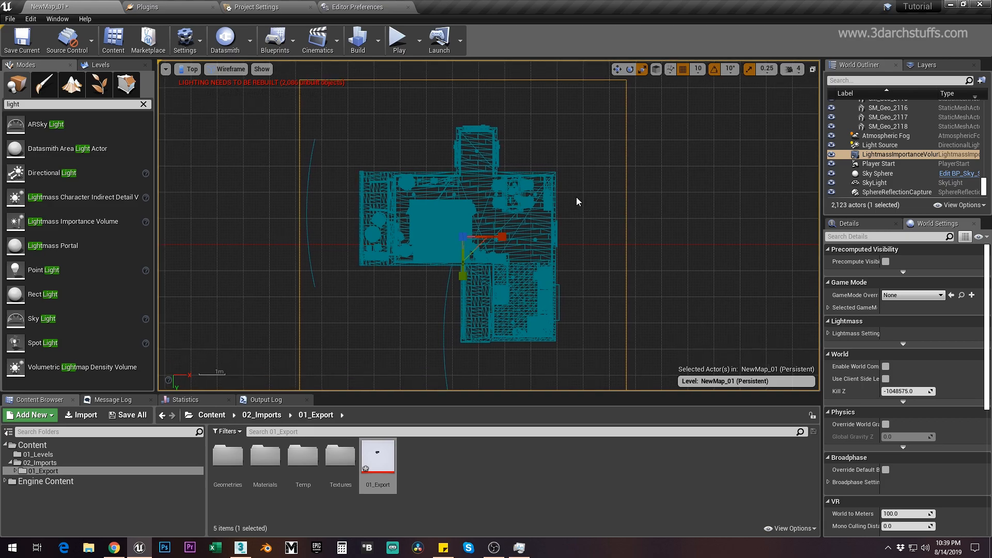
Scale the Lightmass Importance Volume vertically in front view until it encloses the building's height, and check it in perspective
key(alt+h)
drag(478, 187, 479, 121)
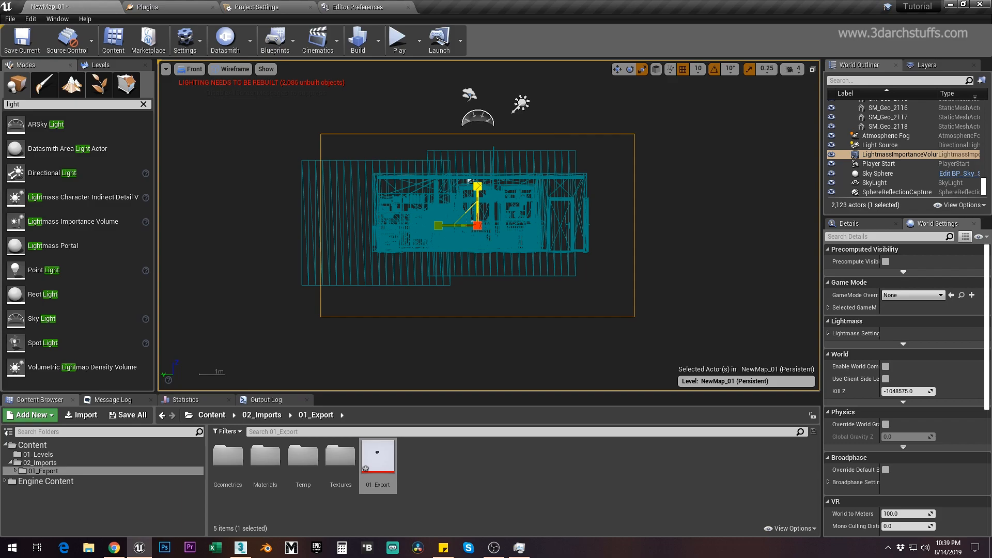
key(alt+g)
key(f)
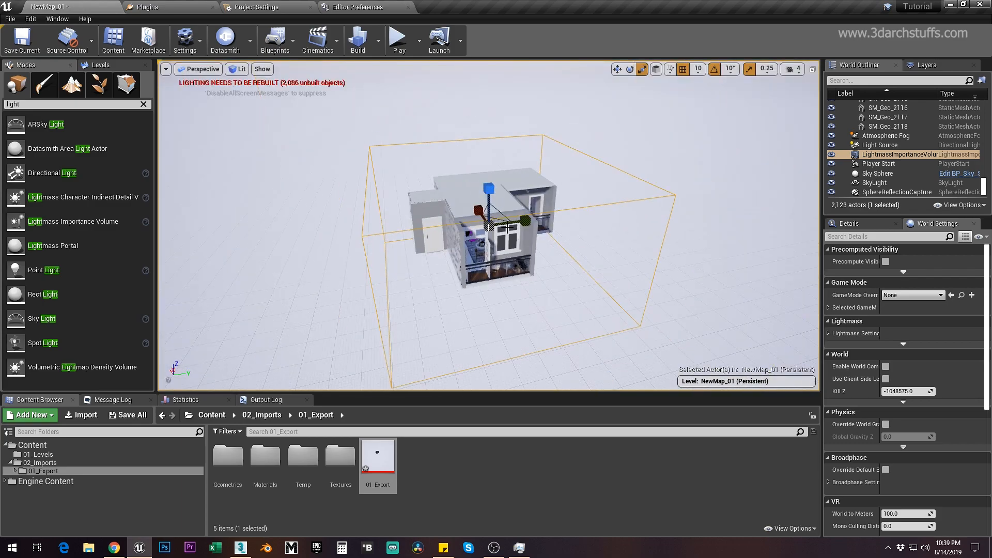
alt+drag(362, 258, 681, 258)
alt+drag(553, 280, 775, 282)
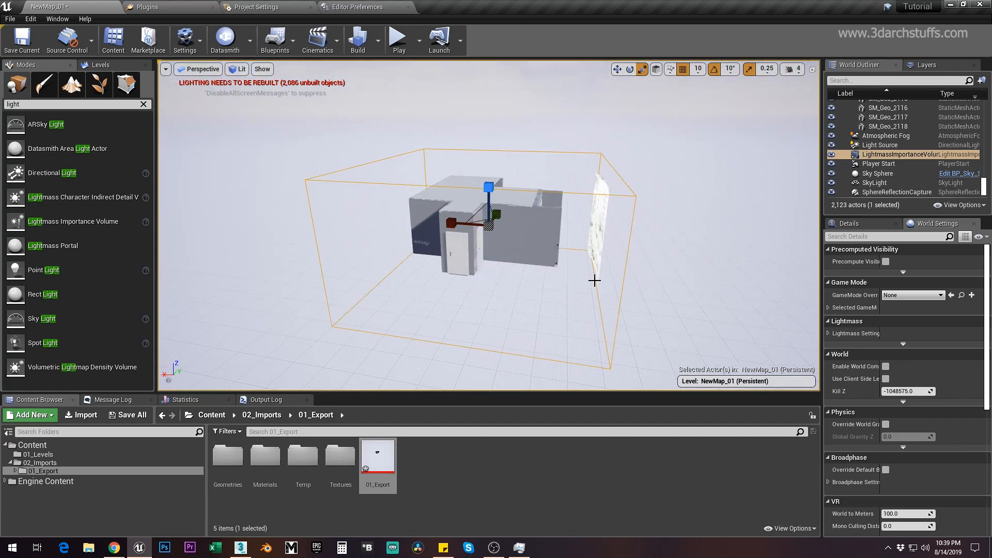
alt+drag(633, 272, 702, 272)
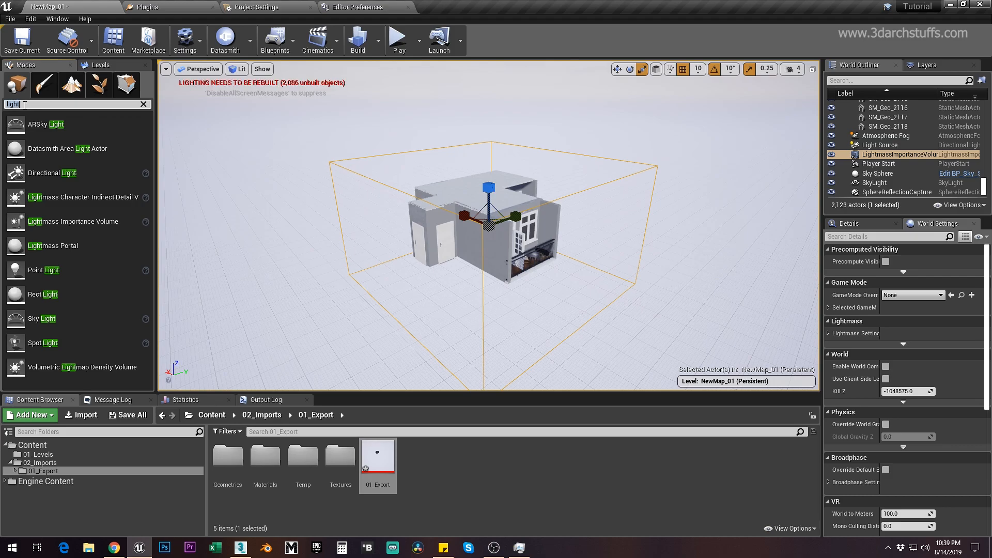
Place a Box Reflection Capture in the level and move it in top view towards the middle of the apartment
text(box)
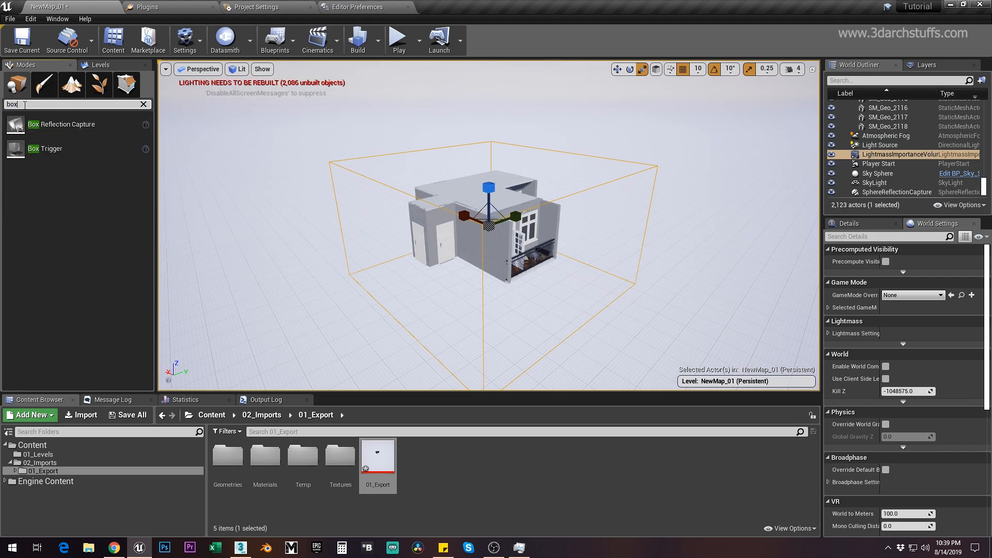
drag(57, 124, 467, 229)
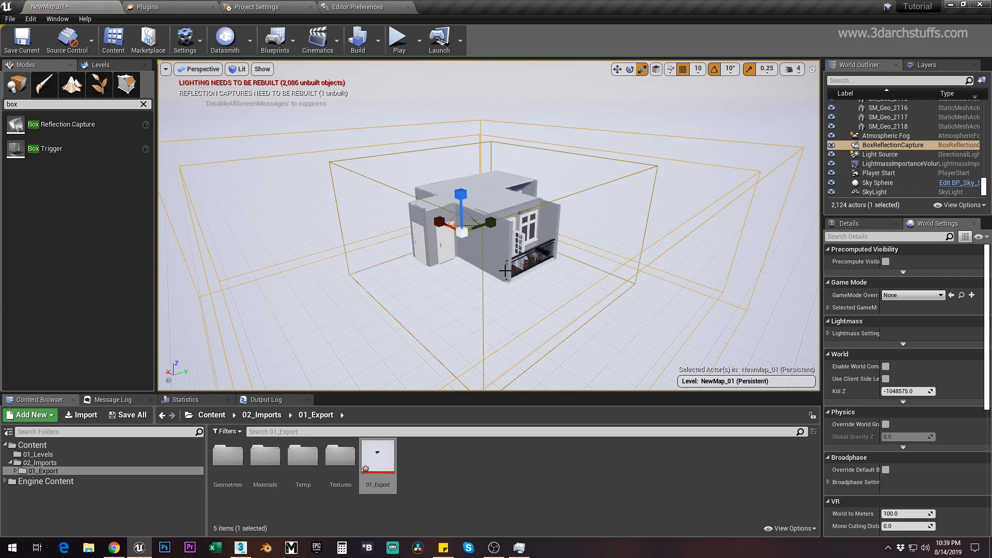
key(alt+j)
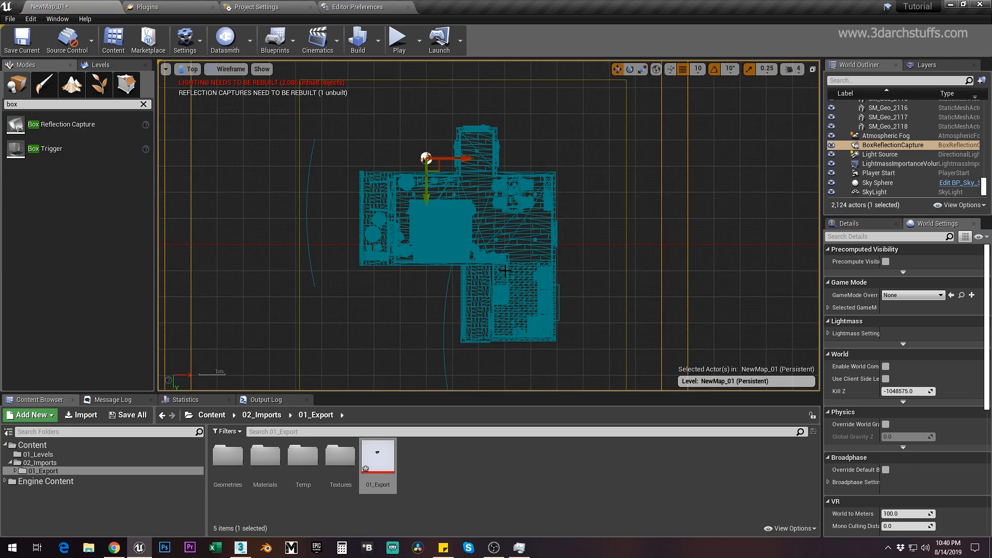
scroll(505, 270, down, 5)
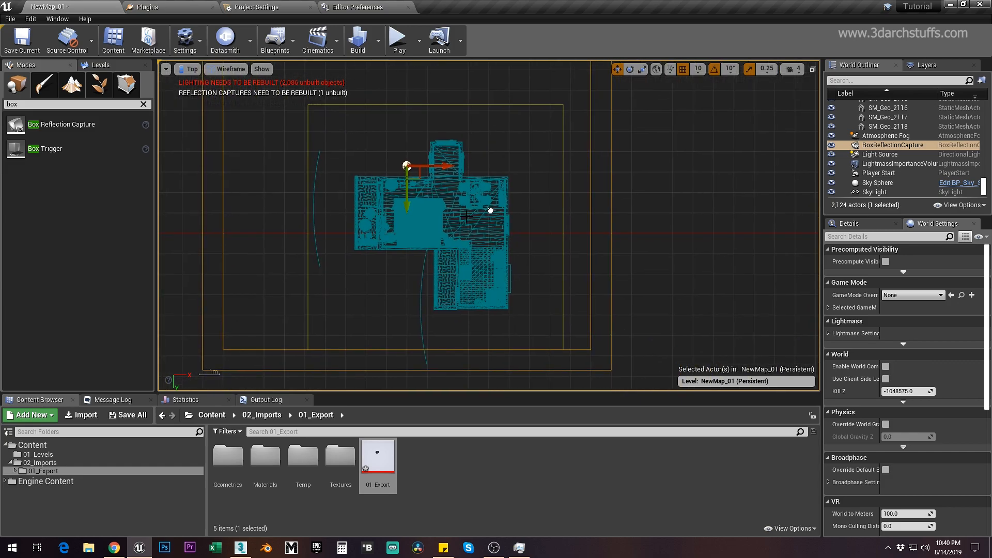
drag(421, 173, 460, 224)
Set the Box Reflection Capture's X scale to 500 and move it along X to location 1930
click(851, 222)
click(893, 350)
text(750)
key(Return)
text(500)
key(Return)
drag(468, 218, 455, 217)
Fit the Box Reflection Capture to the apartment's depth by moving it to Y location -40 and setting its Y scale to 530
click(919, 350)
text(500)
key(Return)
text(600)
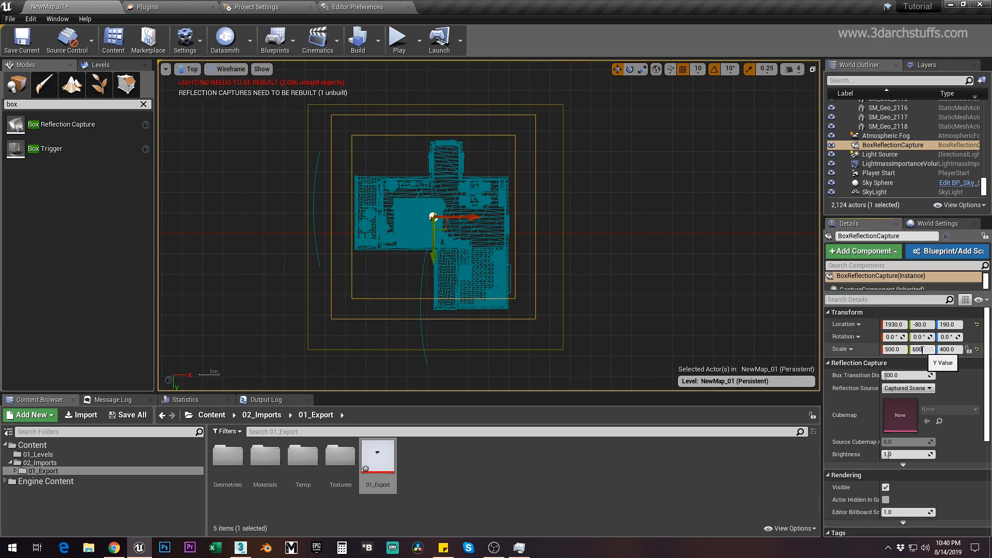
key(Return)
text(550)
key(Return)
drag(433, 255, 433, 263)
click(925, 351)
text(530)
key(Return)
Set the Box Reflection Capture's Z scale to 330 and lower it towards the apartment's mid-height in front view
key(alt+h)
click(949, 349)
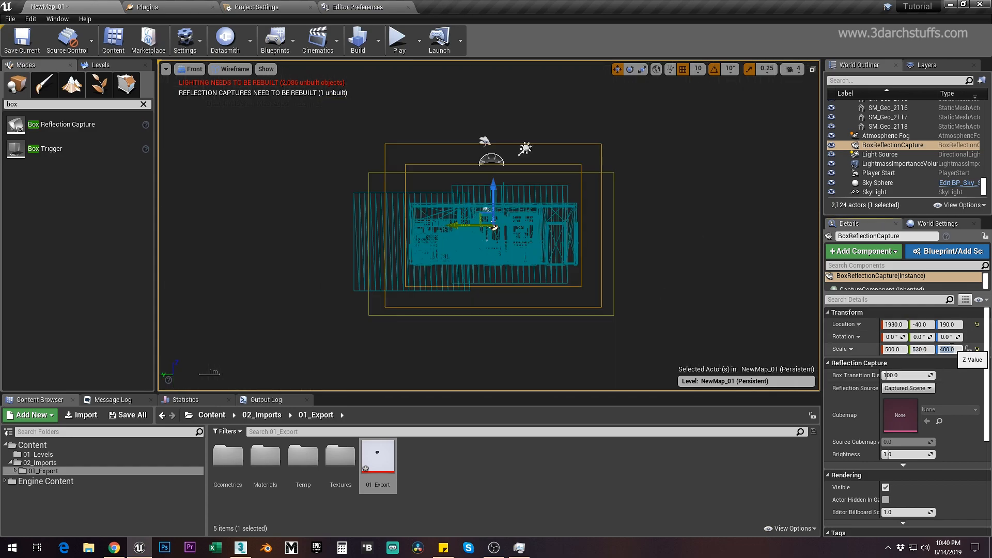
text(300)
key(Return)
scroll(499, 229, up, 2)
text(330)
key(Return)
right_drag(576, 238, 592, 250)
scroll(588, 250, up, 2)
drag(485, 199, 486, 206)
Set the Box Reflection Capture's Z scale to 275 and lower it to Z location 150
click(951, 350)
text(275)
key(Return)
right_drag(529, 243, 523, 207)
scroll(523, 207, up, 1)
drag(471, 169, 471, 178)
right_drag(546, 229, 593, 249)
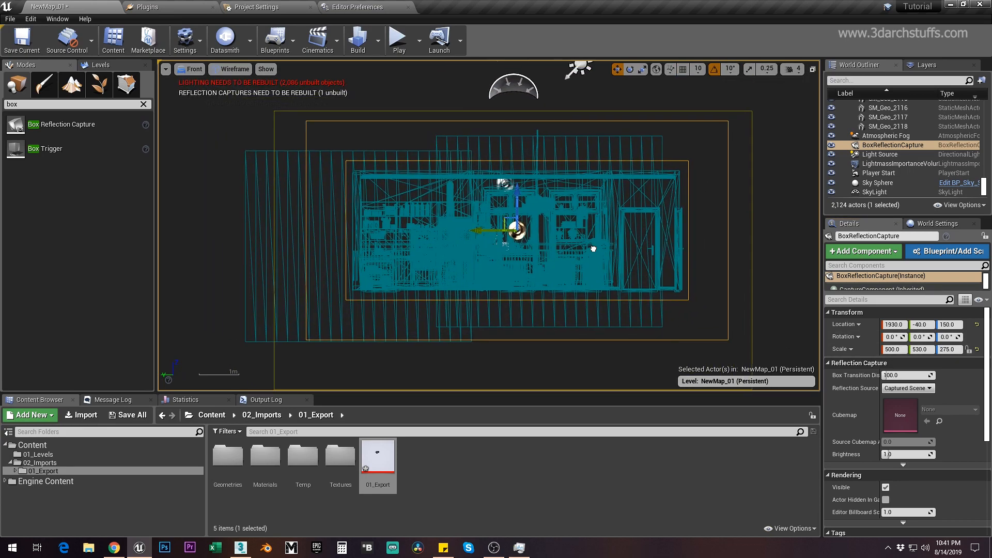
Place a Post Process Volume in the open area beside the apartment in perspective view
key(alt+g)
key(f)
alt+drag(578, 279, 341, 248)
scroll(624, 297, down, 5)
scroll(624, 296, down, 6)
click(72, 104)
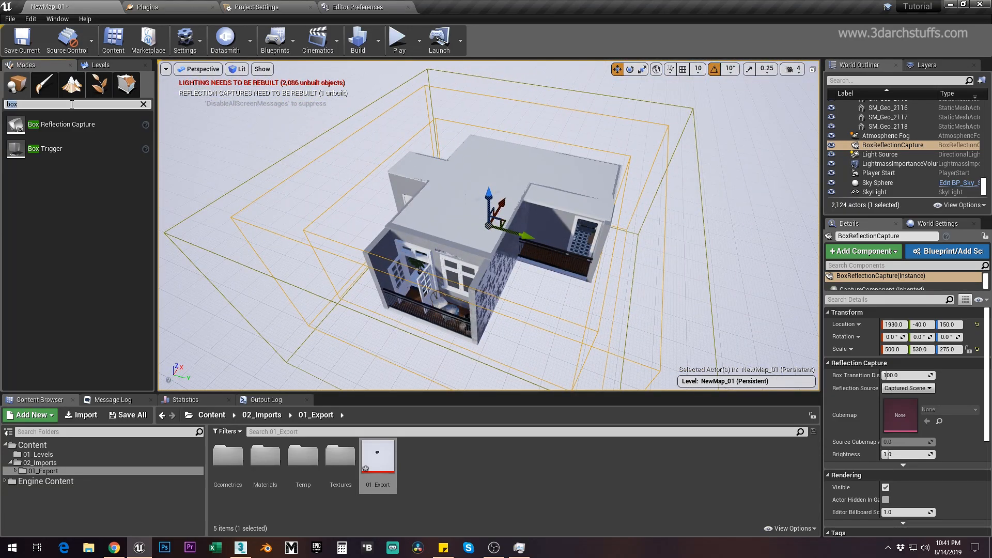
text(post)
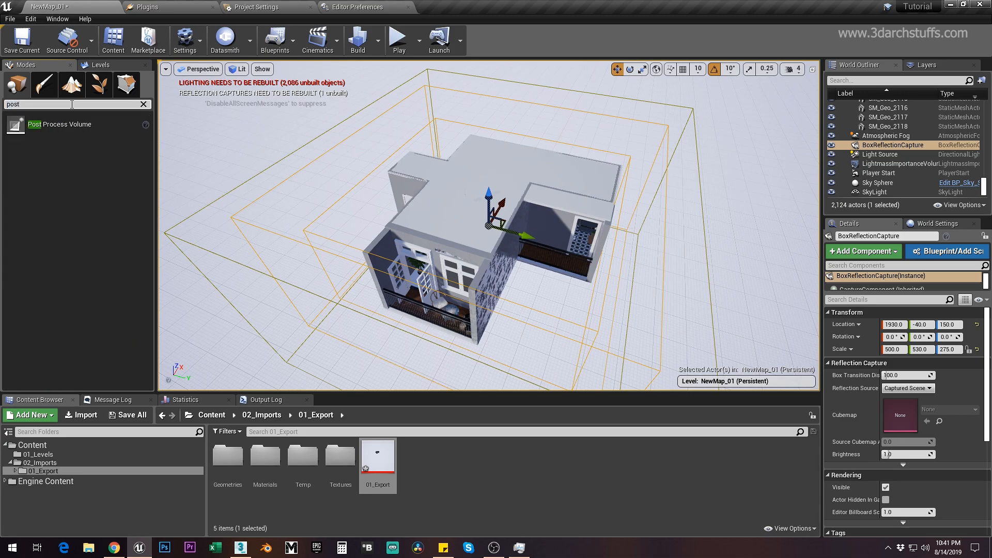
drag(60, 124, 464, 206)
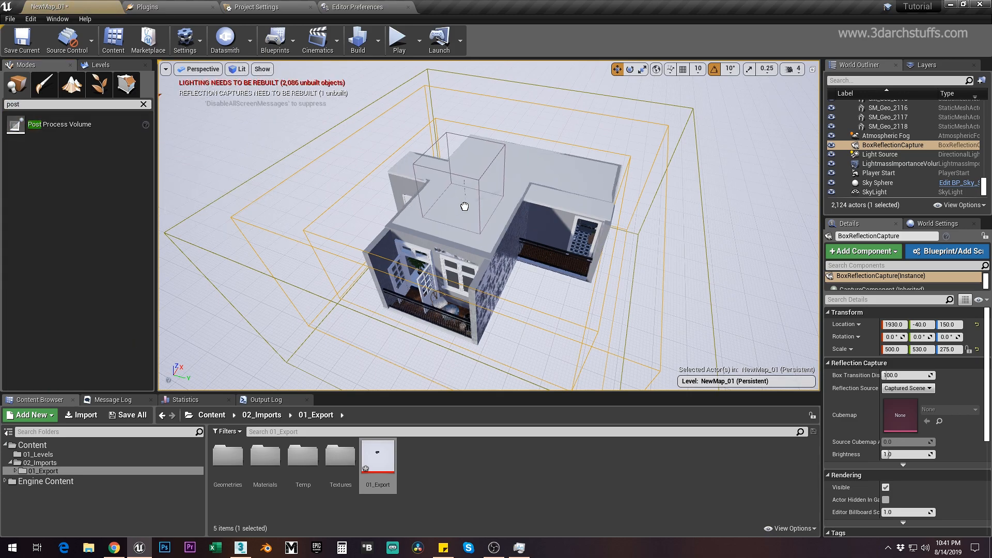
alt+drag(495, 177, 479, 271)
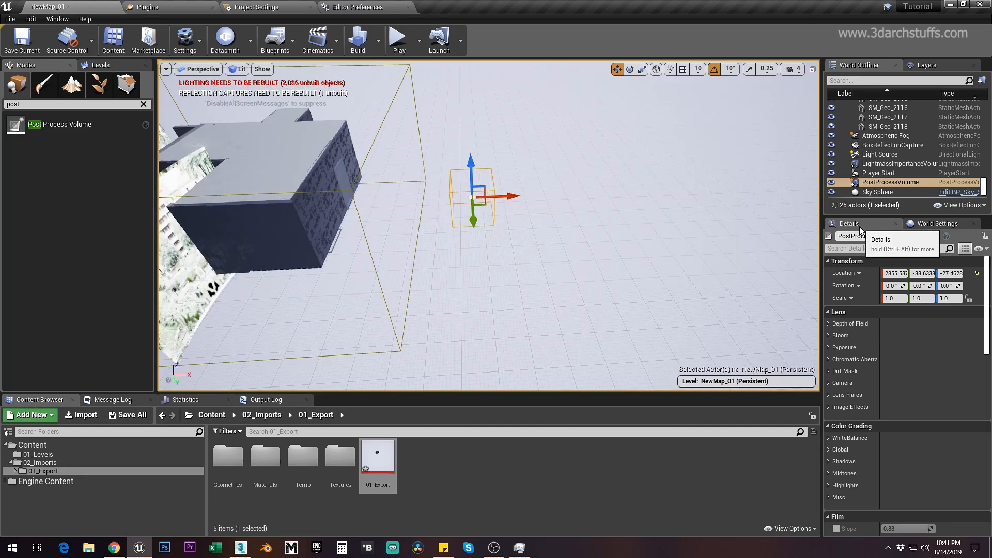
Enable the Post Process Volume's minimum and maximum exposure brightness and set both to 1.0
click(828, 347)
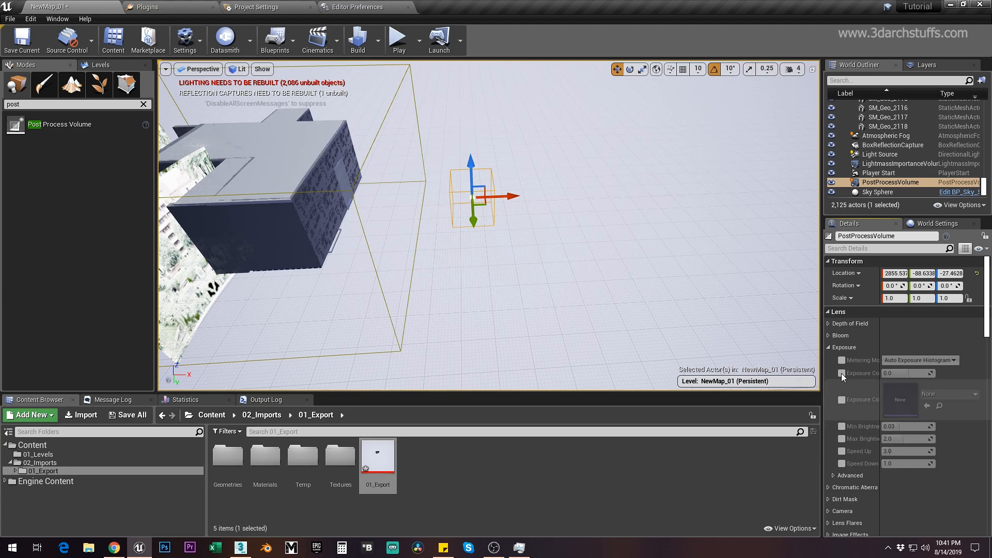
click(841, 427)
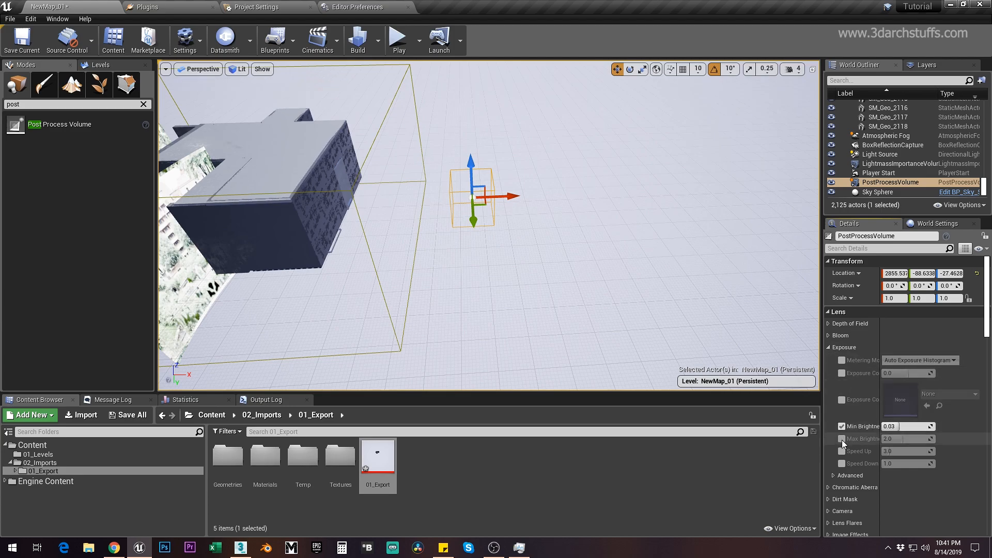
click(842, 439)
click(904, 426)
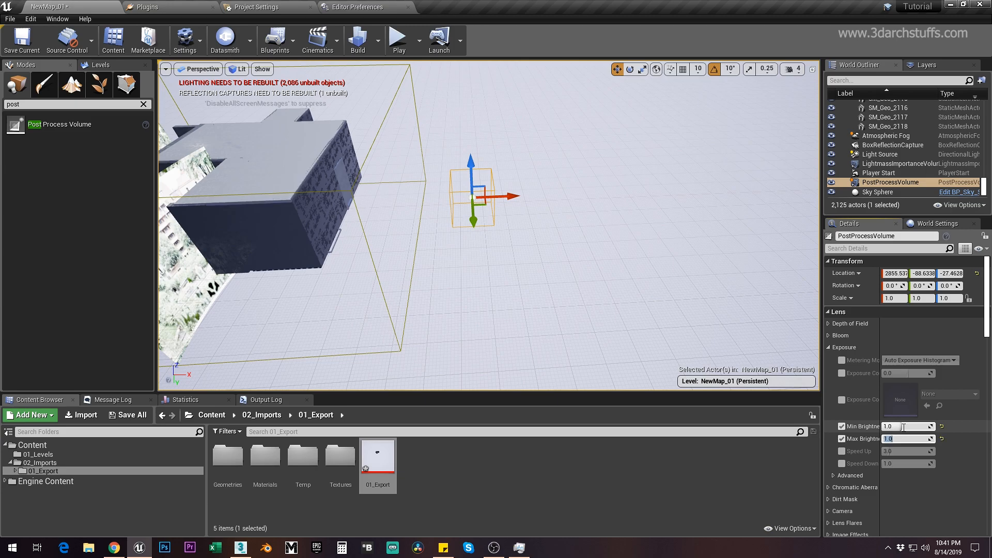
click(832, 417)
Enable the Screen Space Reflections quality and max roughness overrides and set them to 100 and 1.0
scroll(832, 417, down, 3)
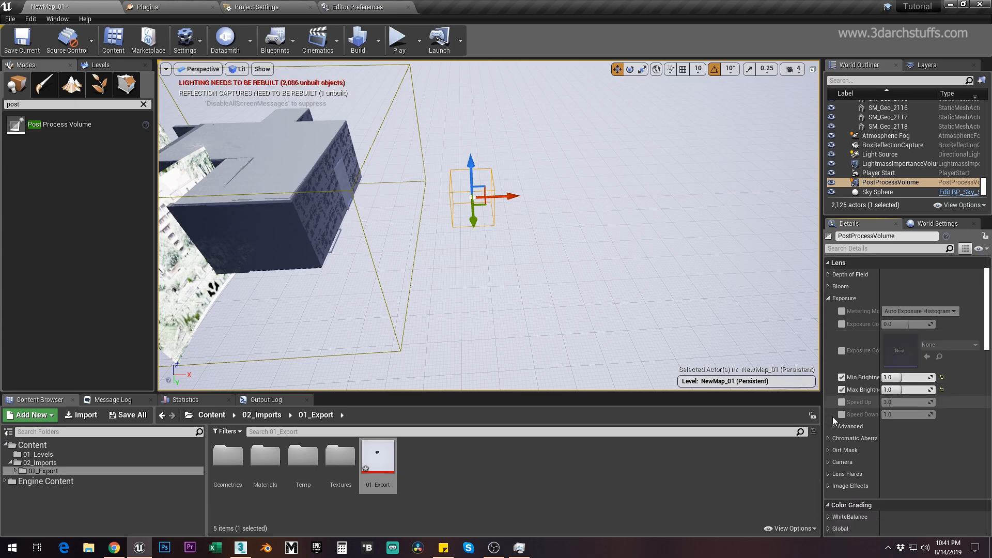
scroll(832, 417, down, 10)
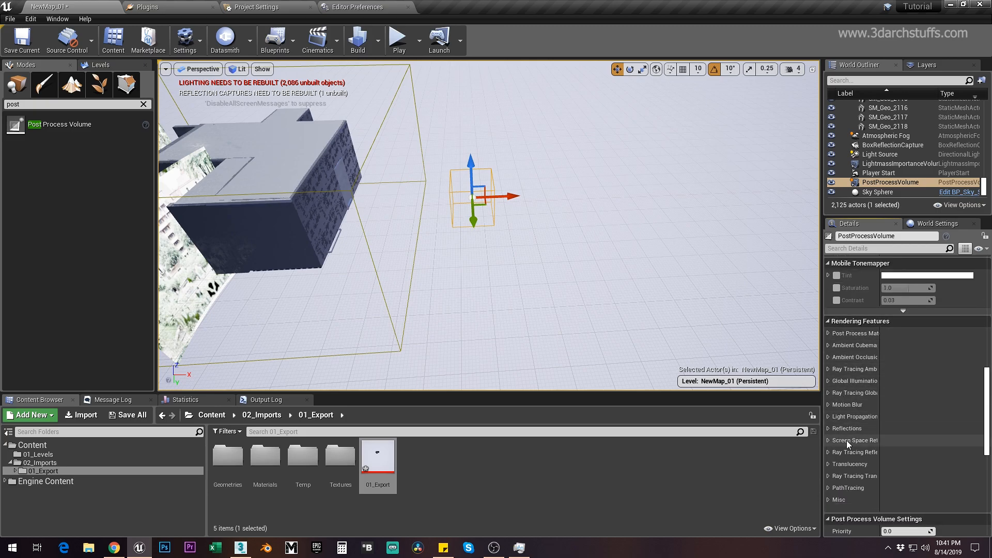
click(827, 440)
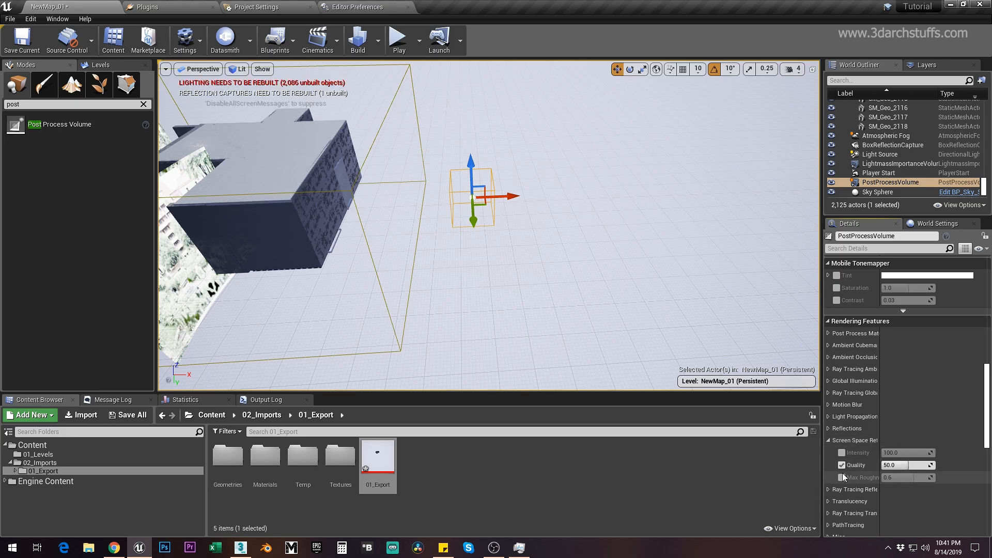
drag(884, 465, 923, 477)
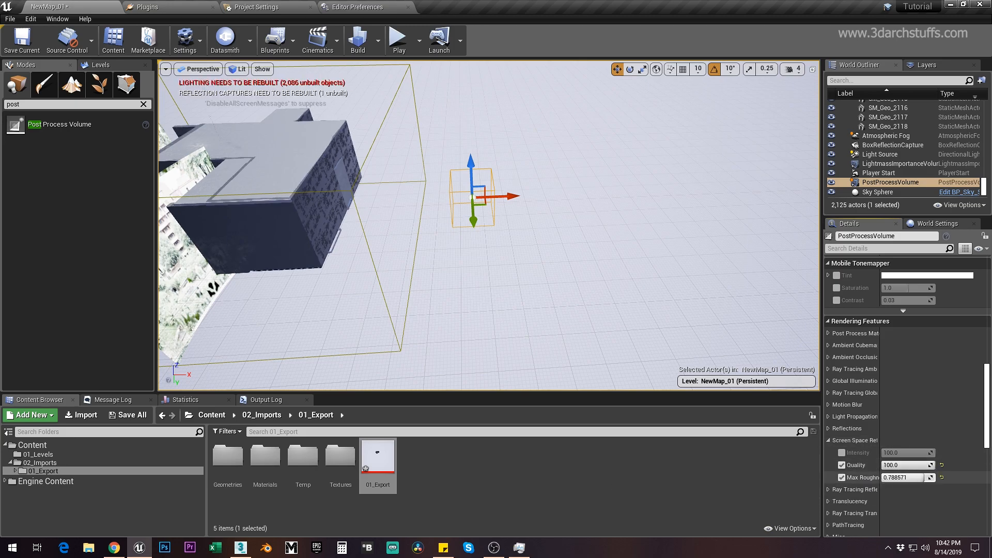
Enable Infinite Extent (Unbound) for the Post Process Volume
scroll(854, 439, down, 10)
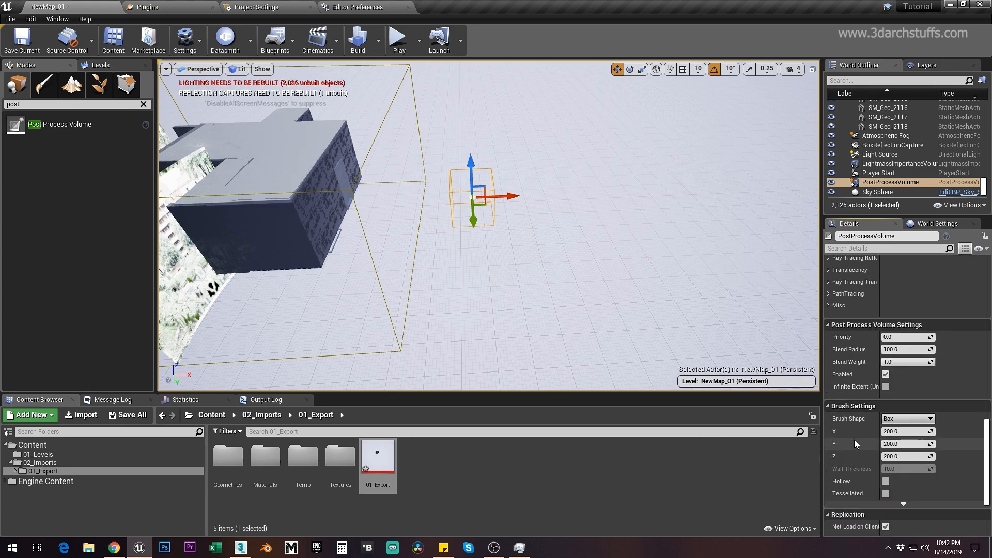
scroll(854, 443, down, 2)
scroll(854, 444, up, 4)
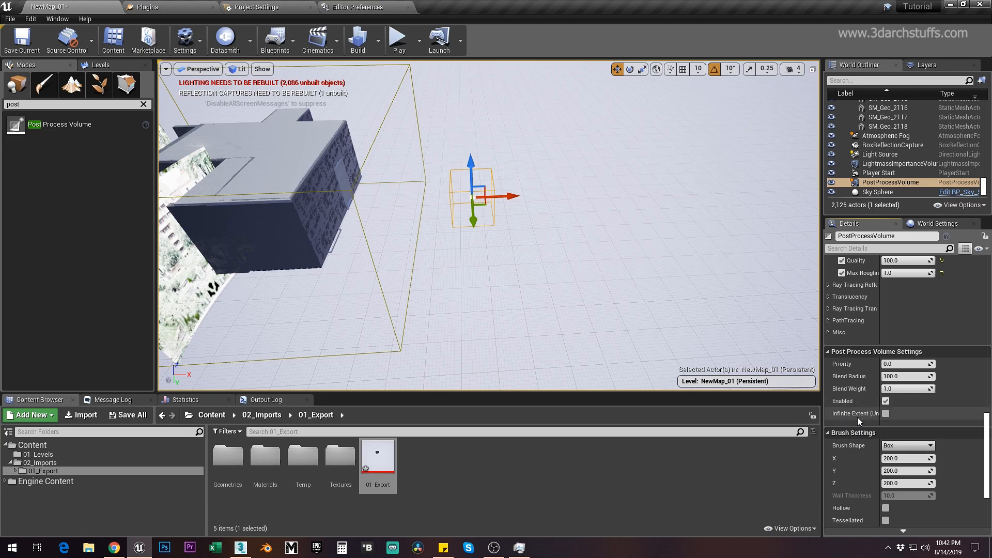
click(885, 414)
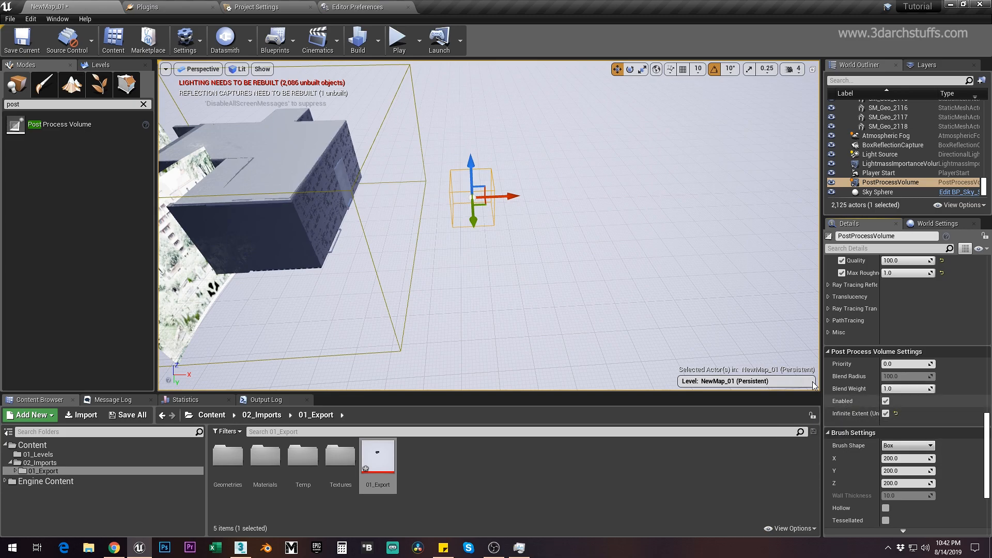
Deselect the Post Process Volume and frame the living room view on the sofa and the three botanical prints
right_drag(576, 272, 563, 268)
middle_drag(594, 245, 522, 247)
scroll(594, 244, up, 7)
scroll(594, 244, up, 3)
right_drag(594, 244, 712, 207)
scroll(594, 244, up, 5)
middle_drag(594, 244, 584, 224)
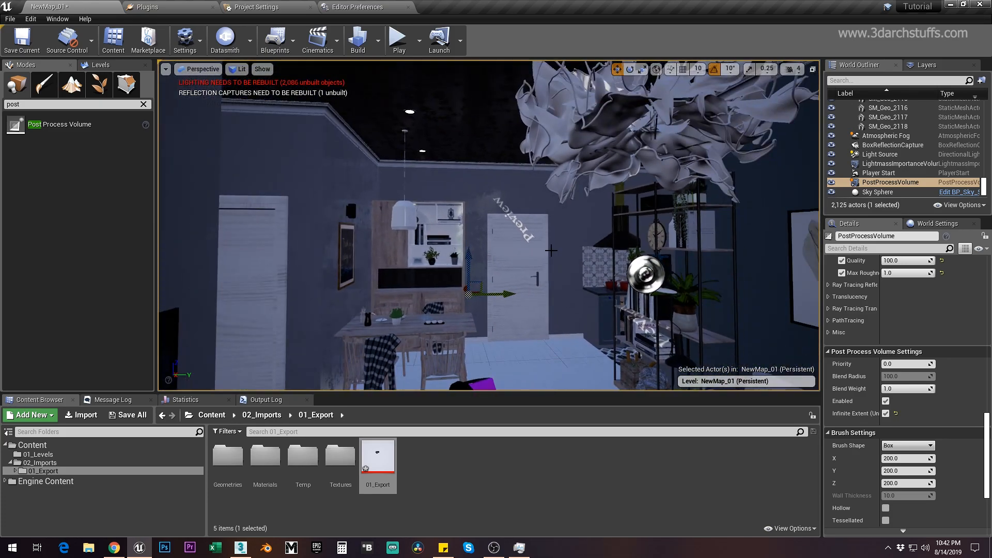
key(Escape)
right_drag(511, 211, 733, 219)
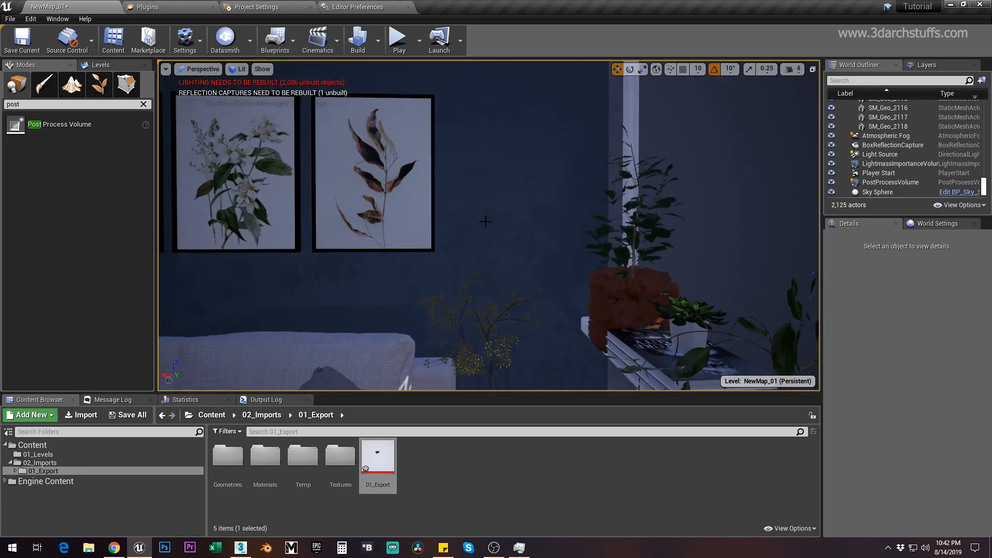
scroll(511, 212, down, 8)
scroll(511, 212, up, 3)
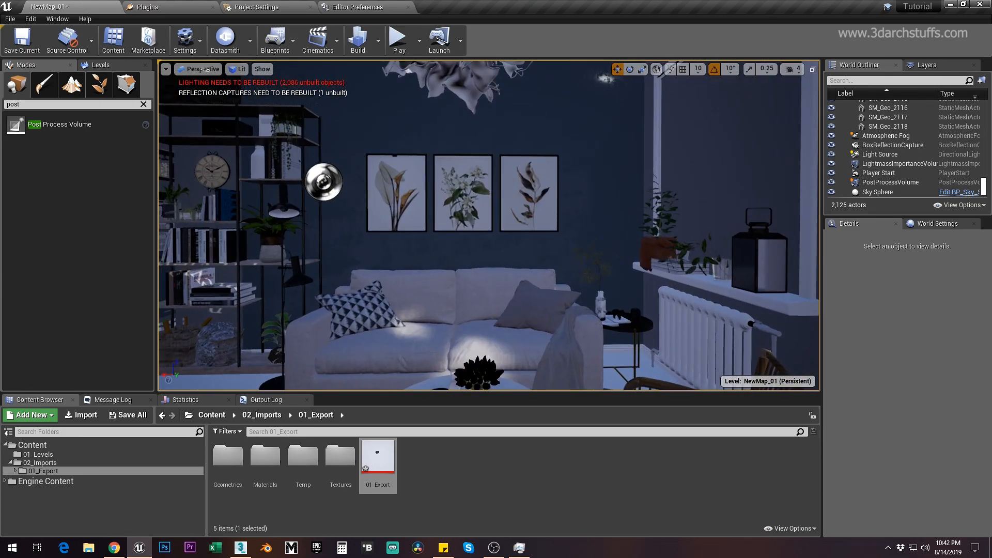
middle_drag(522, 223, 574, 223)
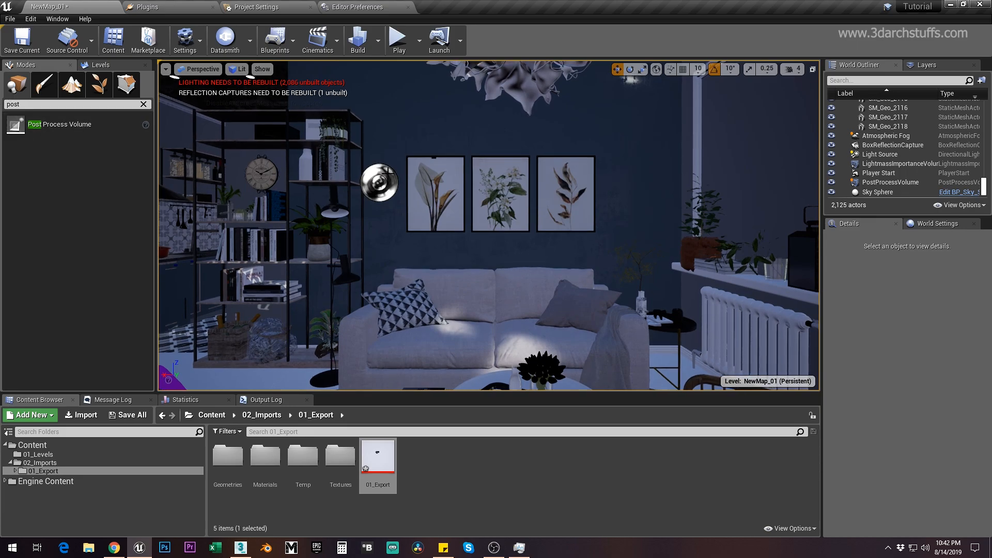
Save the current living room view of the sofa and botanical prints as viewport Bookmark 0
click(166, 68)
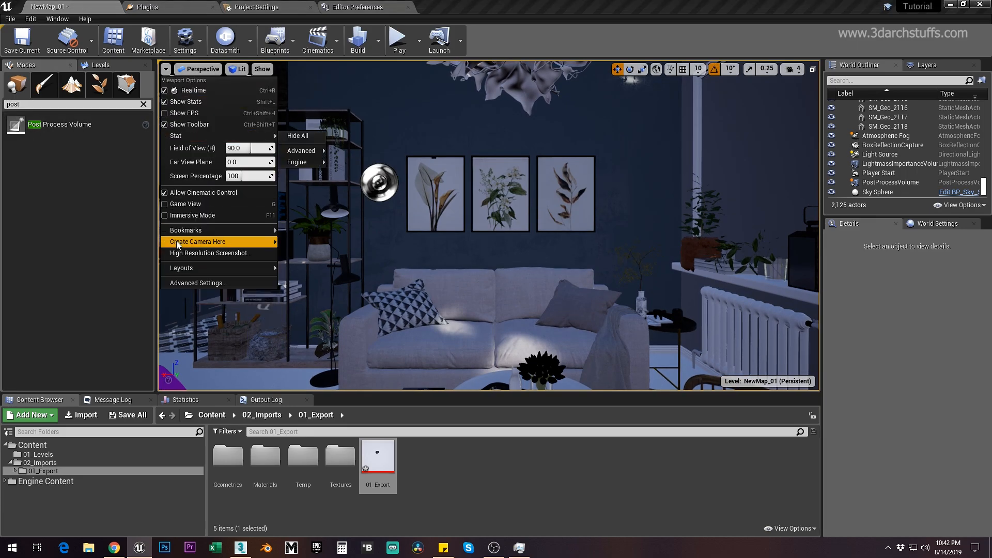
mouse_move(192, 232)
mouse_move(323, 230)
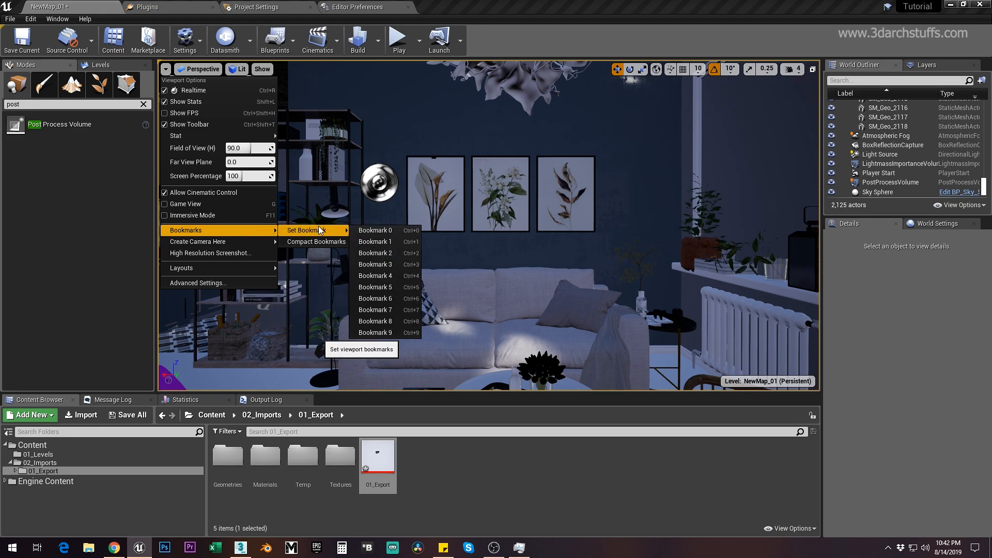
click(377, 231)
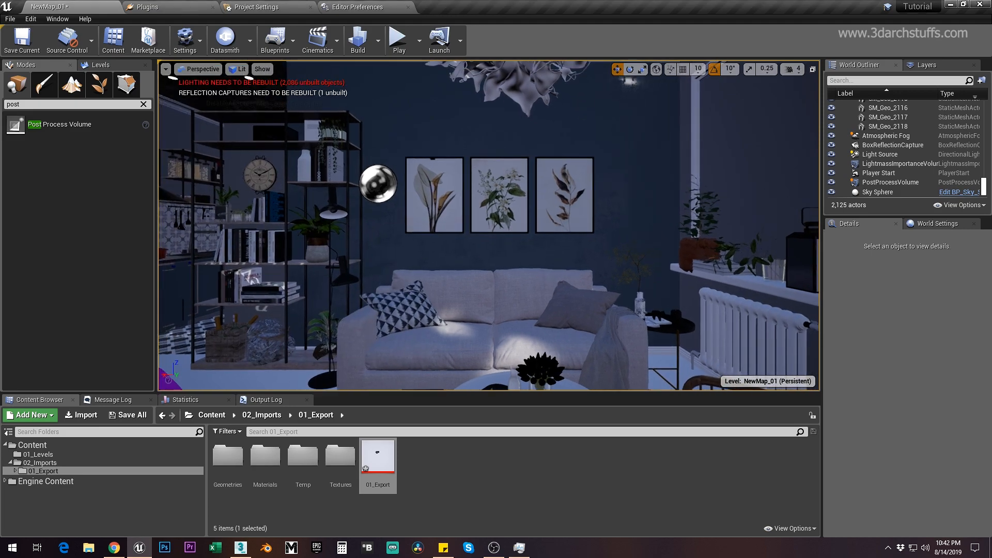
Frame the living room from behind the dining table, facing the balcony doors, and turn on Game View
right_drag(377, 230, 375, 231)
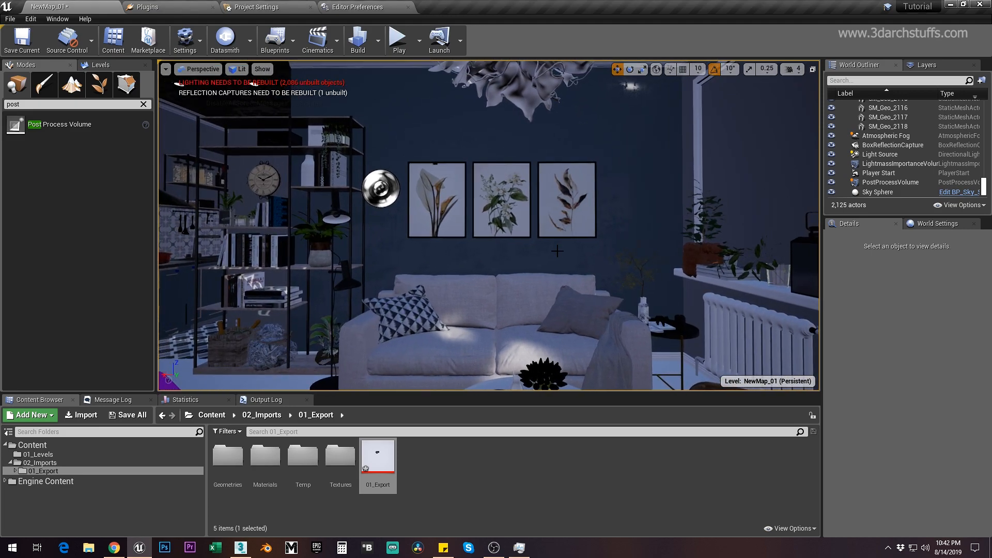
scroll(557, 251, down, 5)
scroll(557, 251, up, 3)
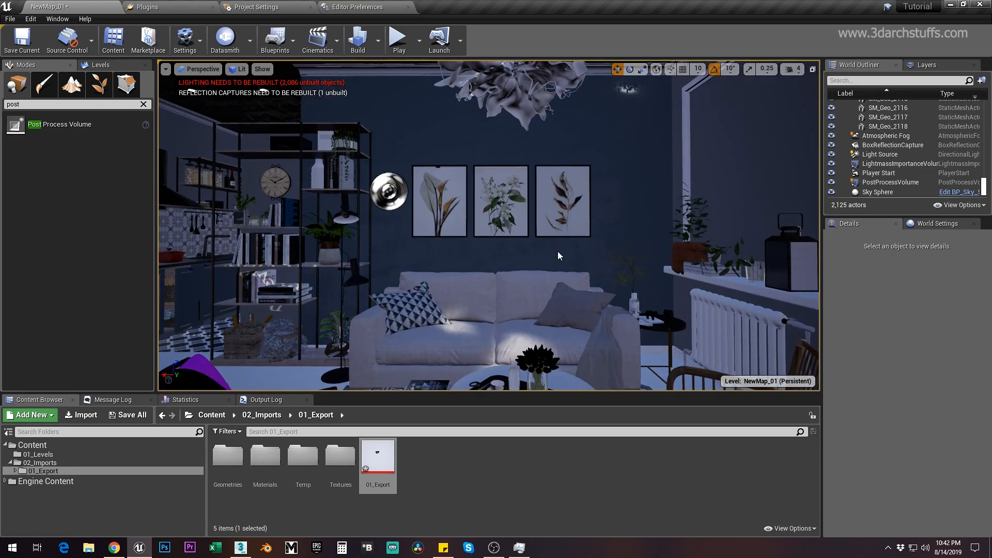
mouse_move(557, 251)
right_down()
mouse_move(485, 251)
mouse_move(551, 252)
right_up()
key(w)
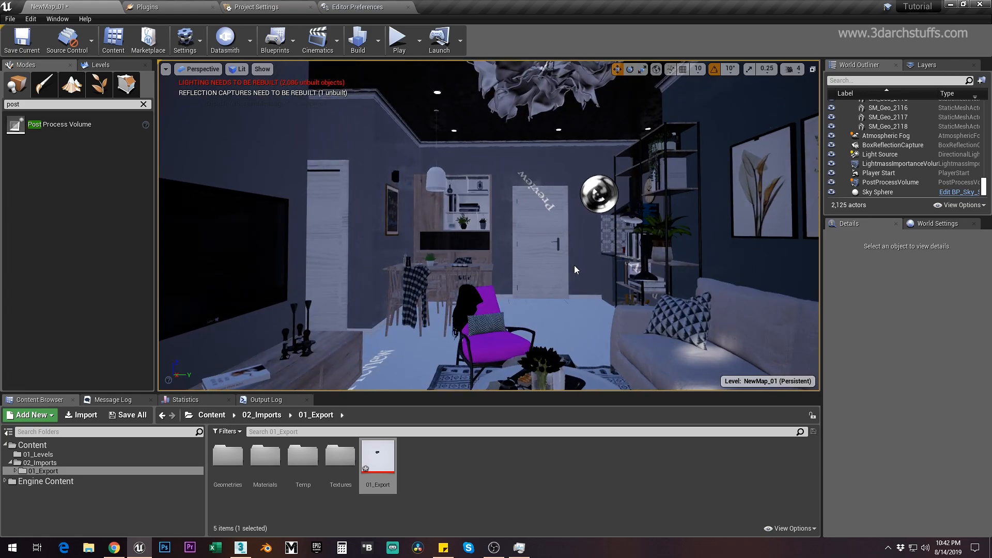
scroll(543, 275, up, 10)
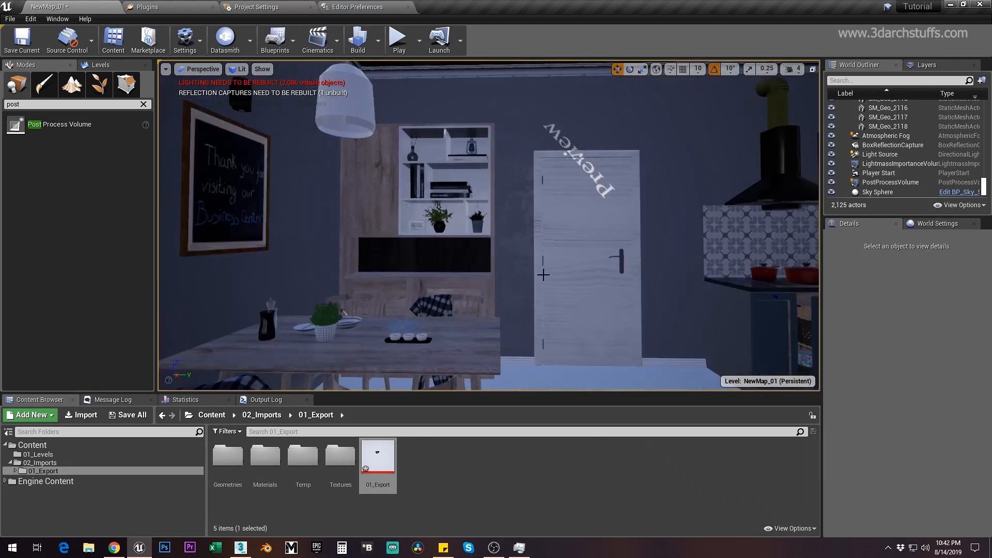
scroll(543, 275, up, 5)
right_drag(543, 274, 837, 281)
key(s)
middle_drag(543, 274, 496, 288)
key(s)
right_drag(542, 274, 549, 276)
key(s)
key(w)
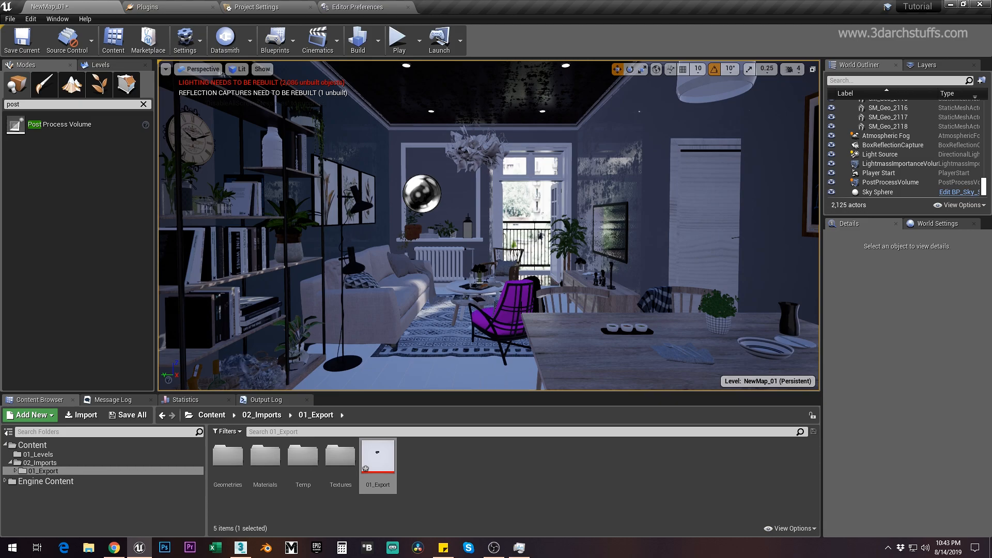
key(g)
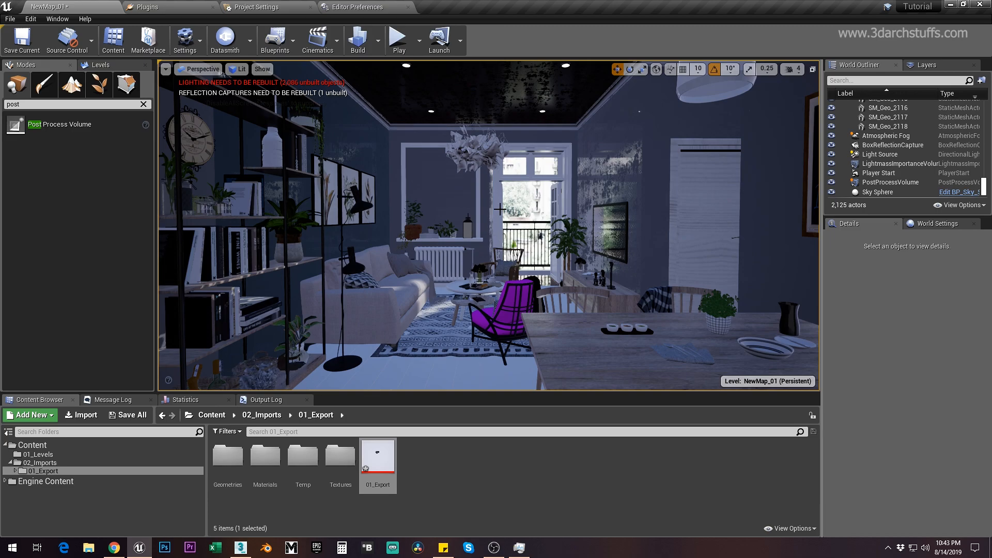
Examine the apartment from outside, checking the roof, the balconies and the two curved outdoor backdrop planes
scroll(499, 209, down, 10)
alt+drag(491, 206, 697, 250)
alt+drag(534, 235, 738, 243)
alt+drag(534, 235, 305, 261)
scroll(522, 239, up, 3)
alt+drag(521, 239, 310, 201)
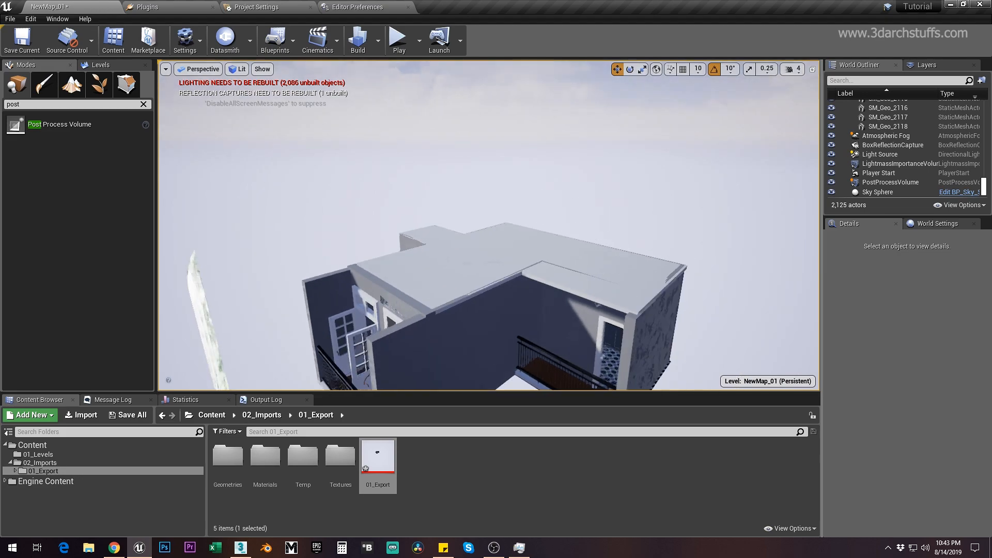
alt+drag(622, 201, 568, 217)
middle_drag(509, 204, 516, 111)
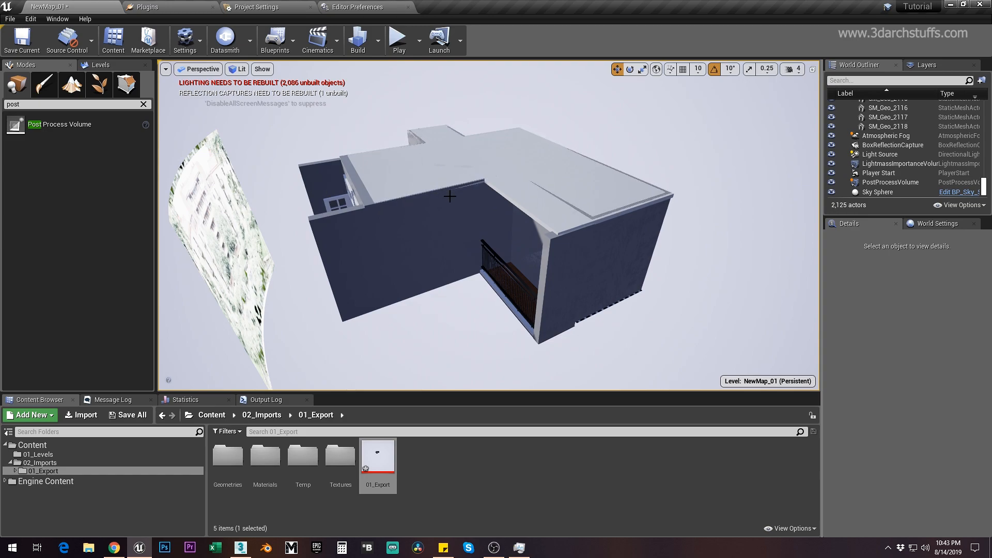
alt+drag(433, 196, 379, 197)
alt+drag(454, 202, 499, 191)
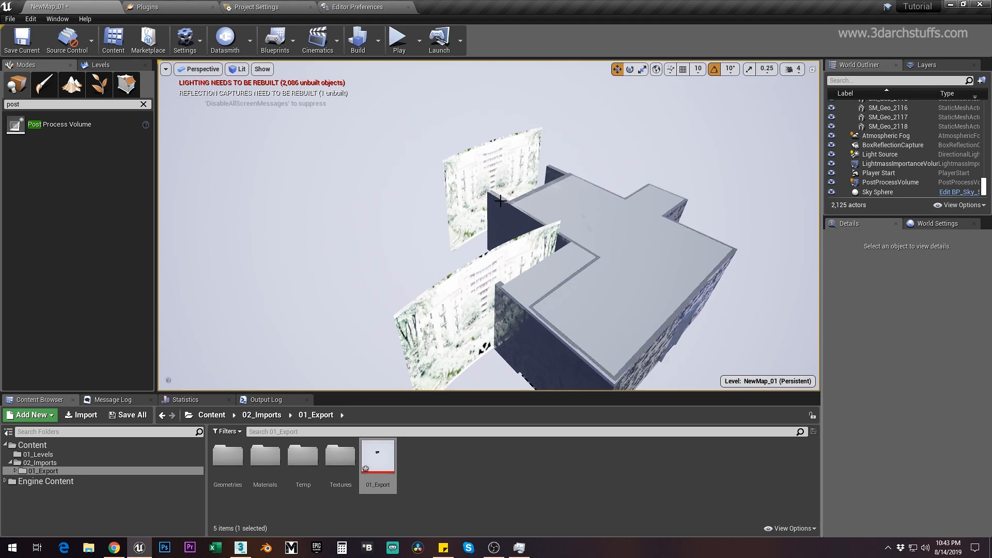
alt+drag(500, 200, 509, 196)
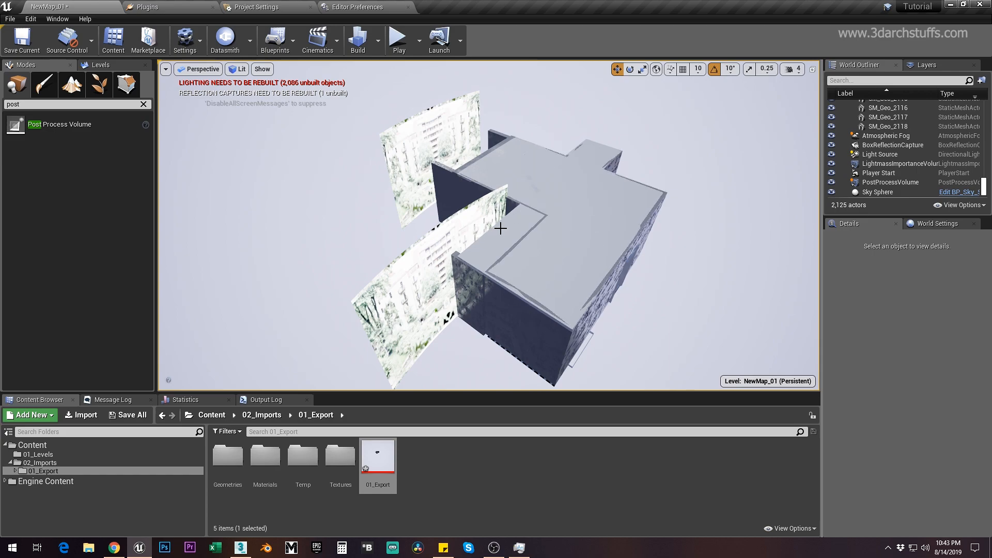
alt+drag(527, 243, 336, 223)
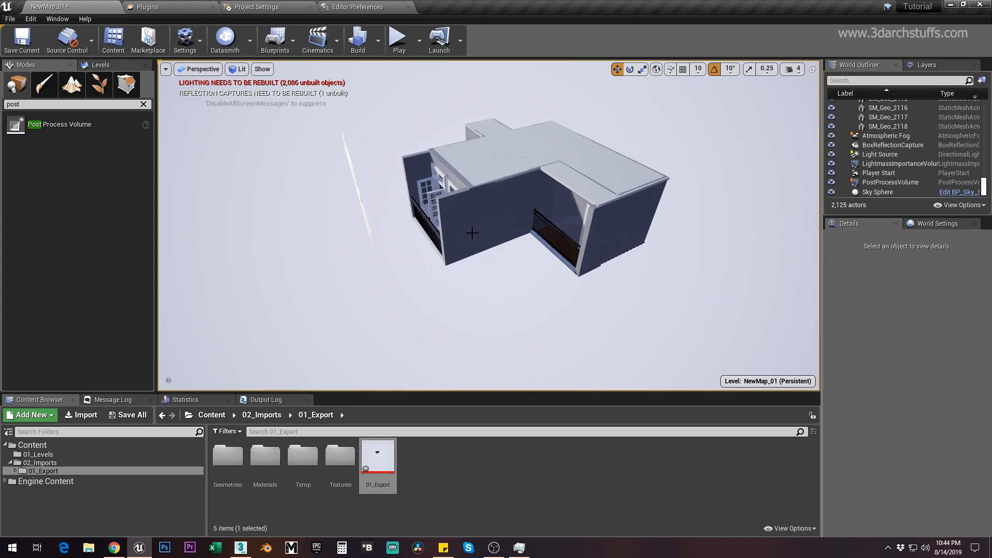
alt+drag(495, 231, 356, 255)
alt+drag(520, 226, 501, 230)
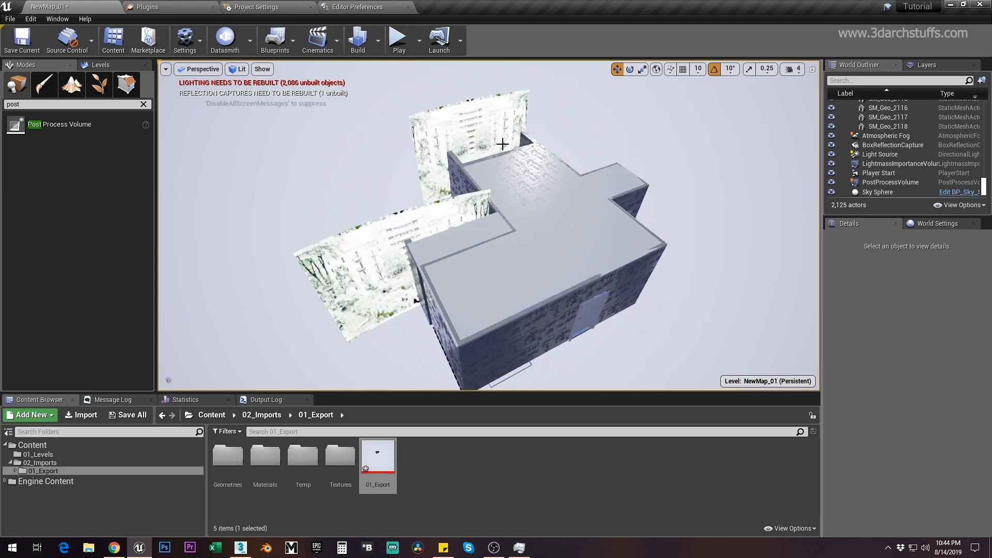
Select the nearer outdoor backdrop plane, collapse its Physics and Collision details, and check its Cast Shadow setting
click(480, 136)
click(422, 211)
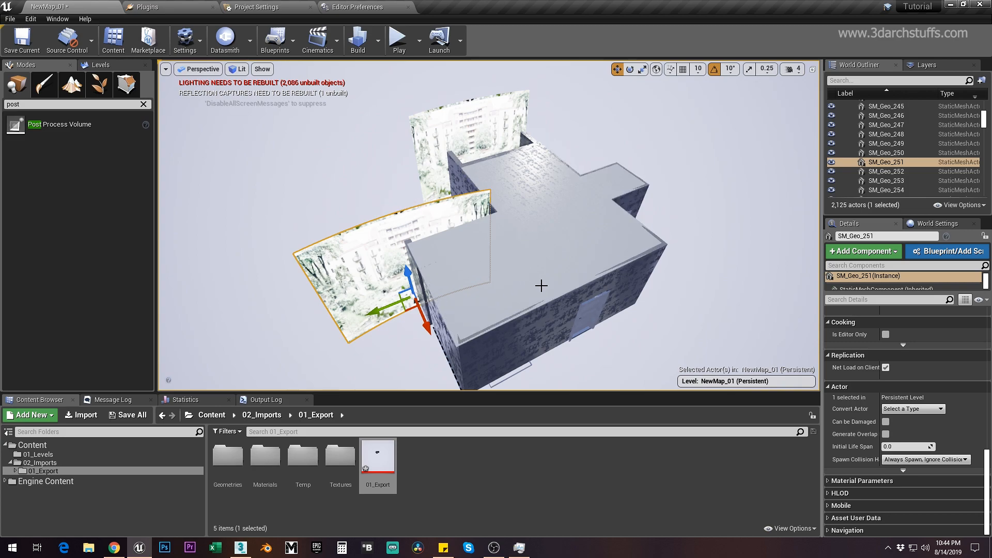
scroll(965, 417, down, 5)
scroll(968, 416, up, 4)
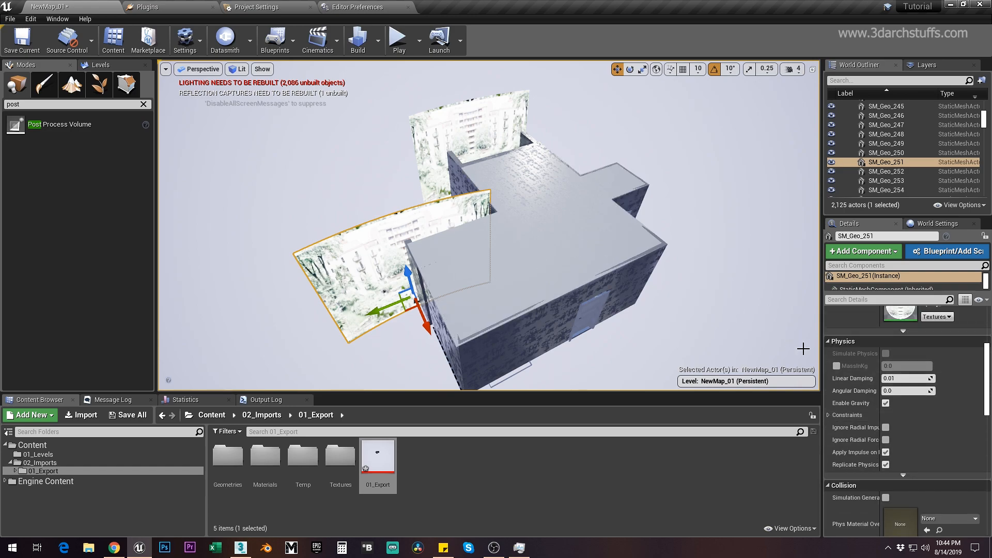
scroll(943, 420, down, 5)
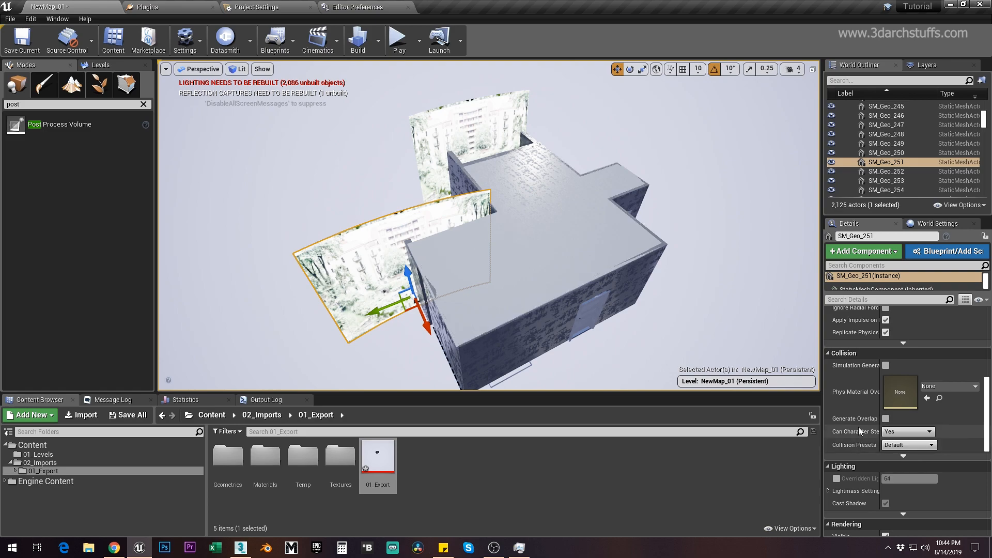
scroll(857, 413, up, 6)
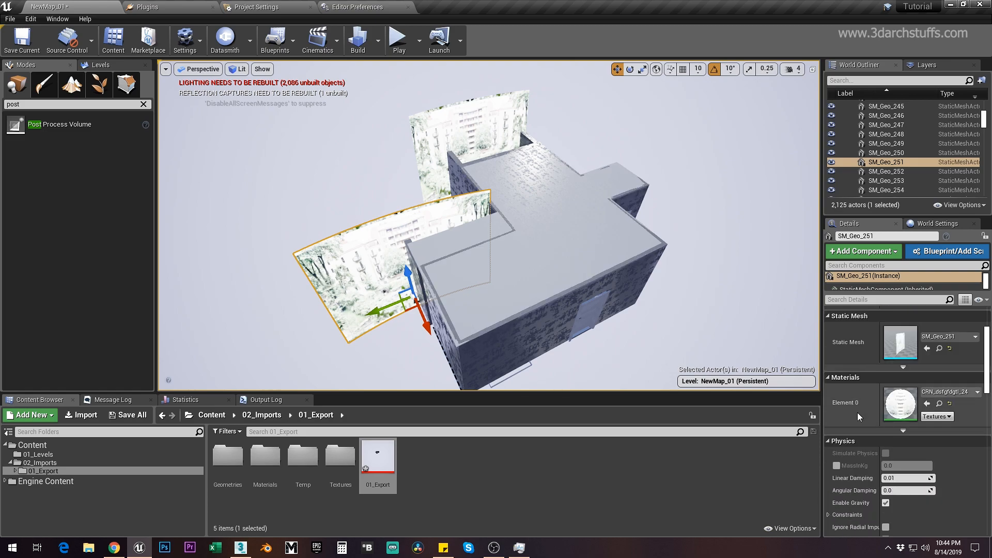
click(827, 441)
scroll(827, 442, down, 2)
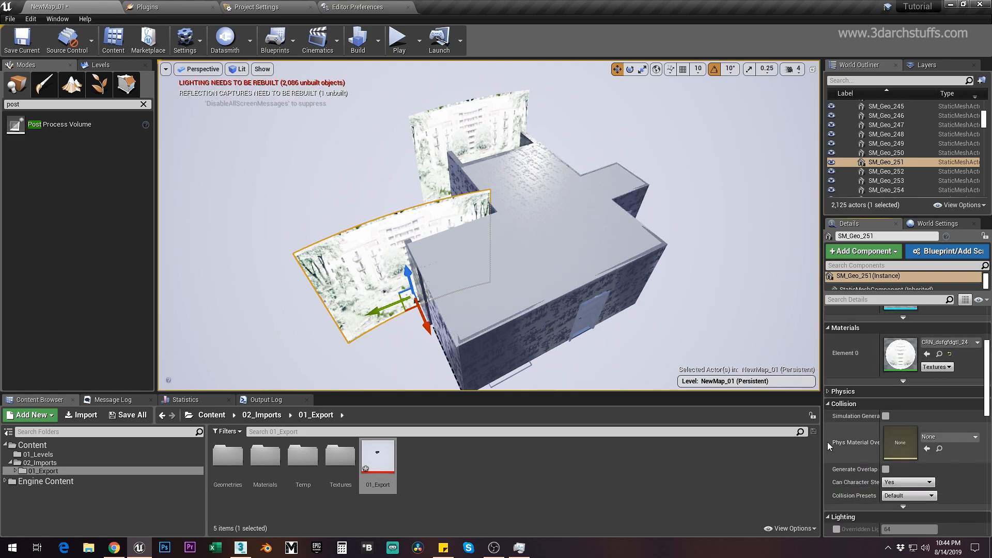
click(827, 405)
scroll(853, 411, down, 2)
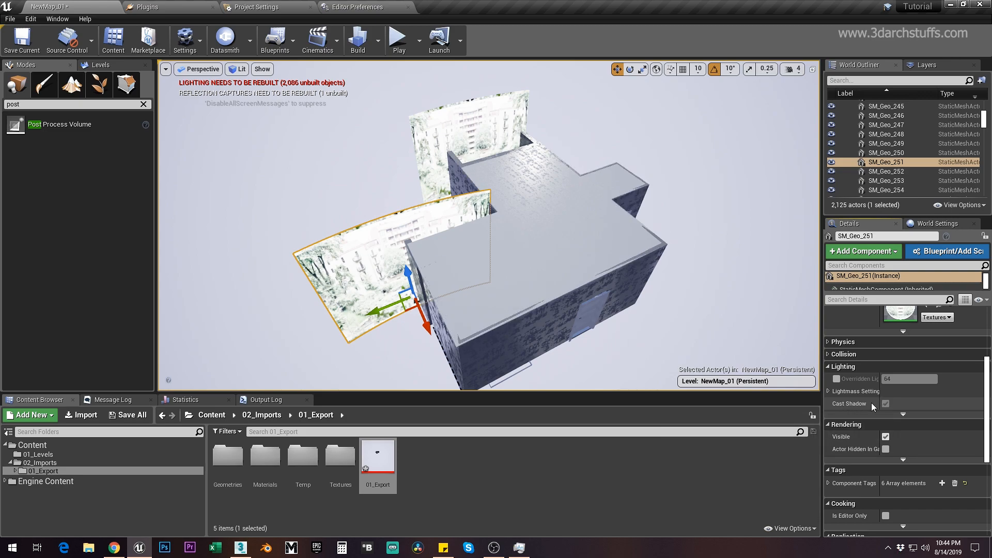
scroll(966, 404, up, 2)
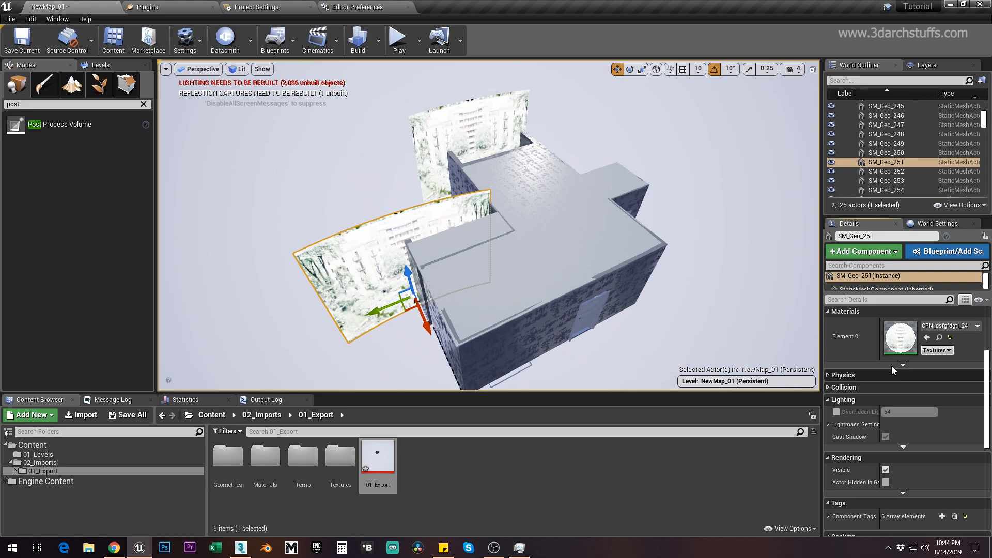
Open the backdrop plane's material, enlarge the graph area and bring all of its nodes into view
double_click(902, 341)
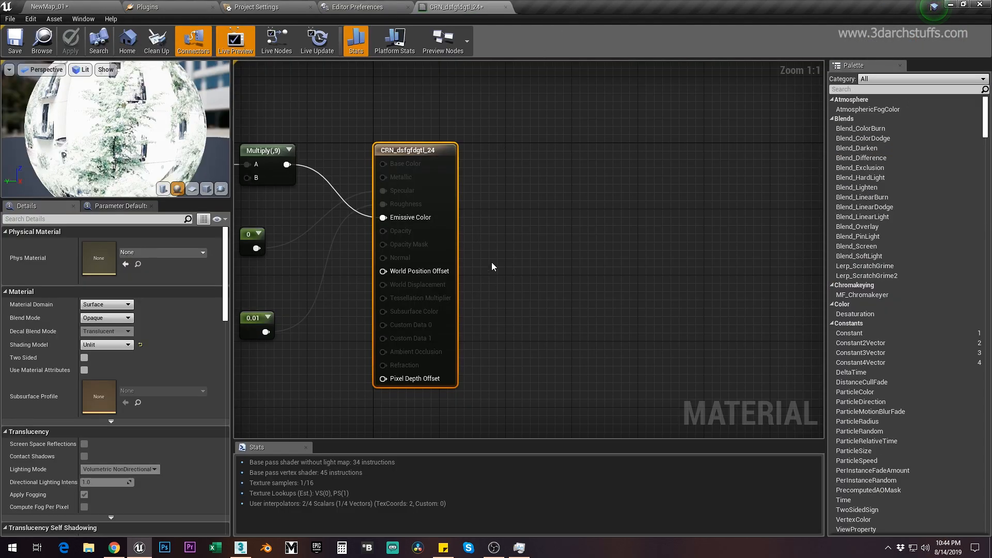
right_drag(498, 244, 690, 251)
drag(232, 306, 147, 309)
click(273, 323)
click(522, 176)
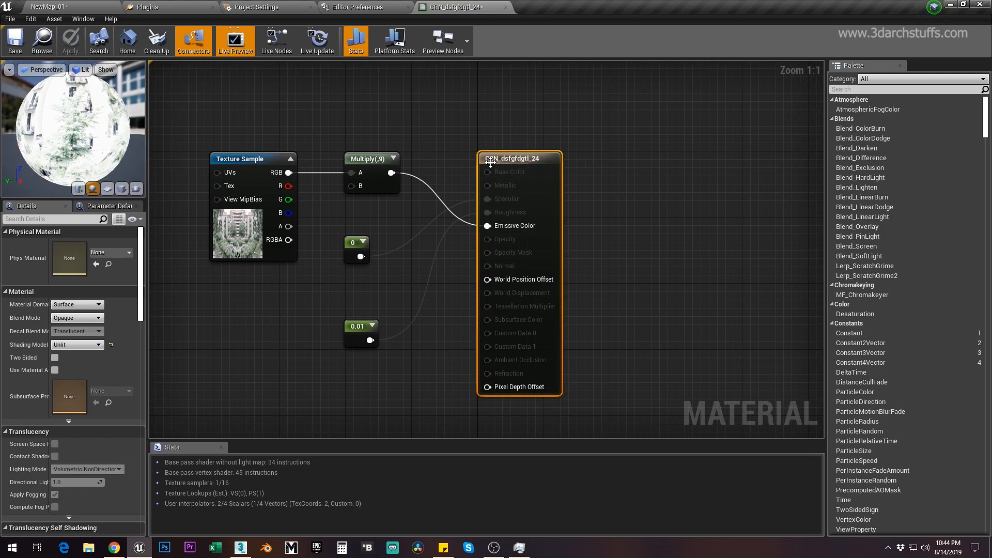
right_drag(602, 269, 650, 253)
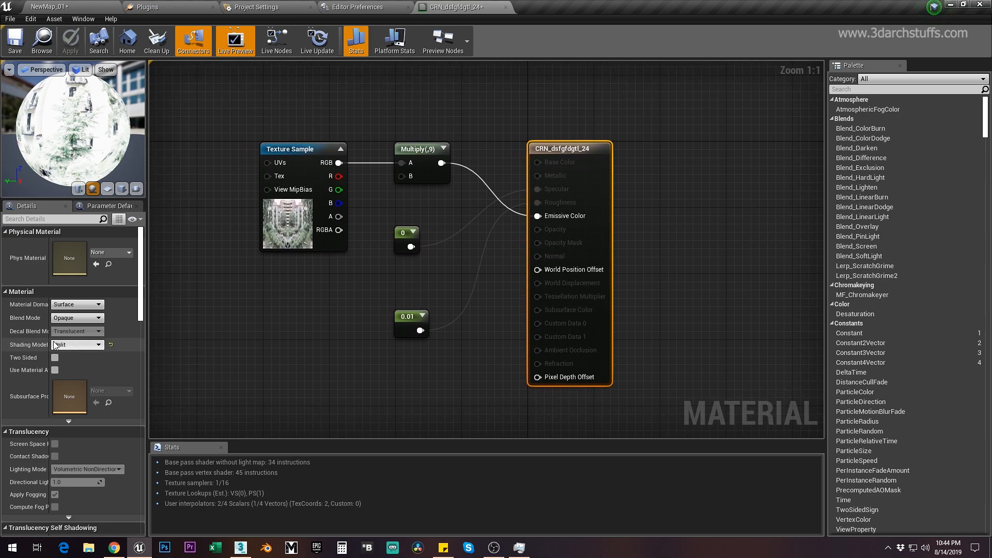
Set the backdrop material's shading model to Default Lit, apply the change and return to the level
click(111, 345)
click(88, 347)
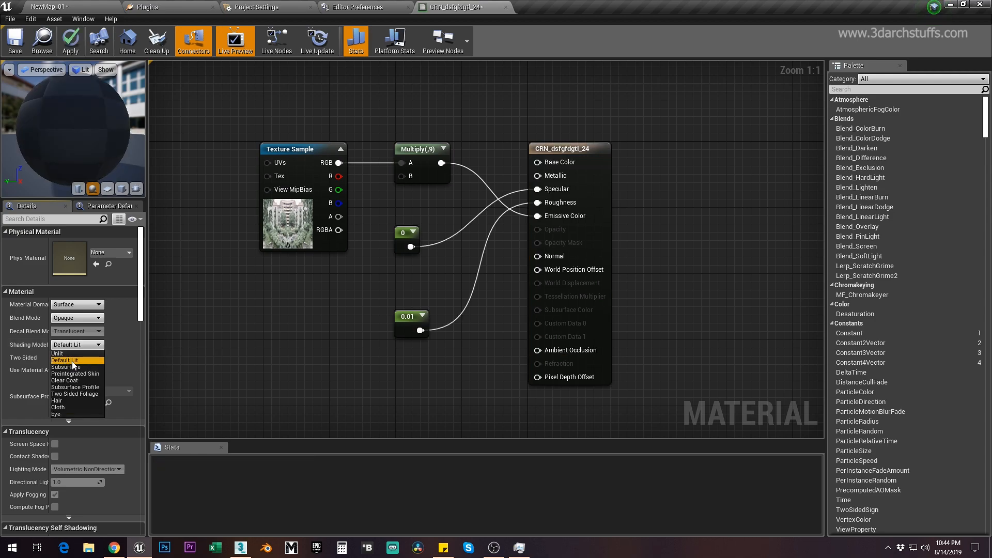
click(69, 360)
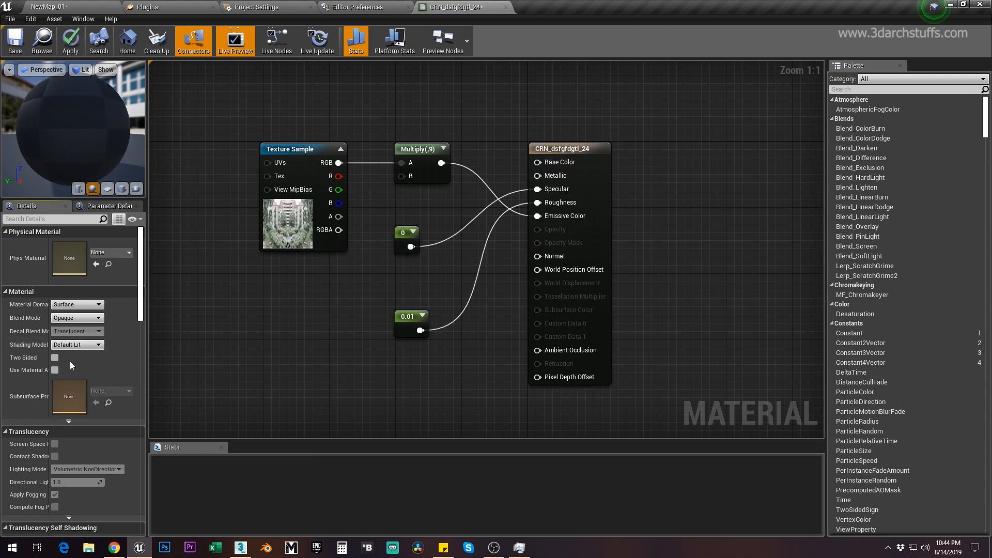
click(74, 47)
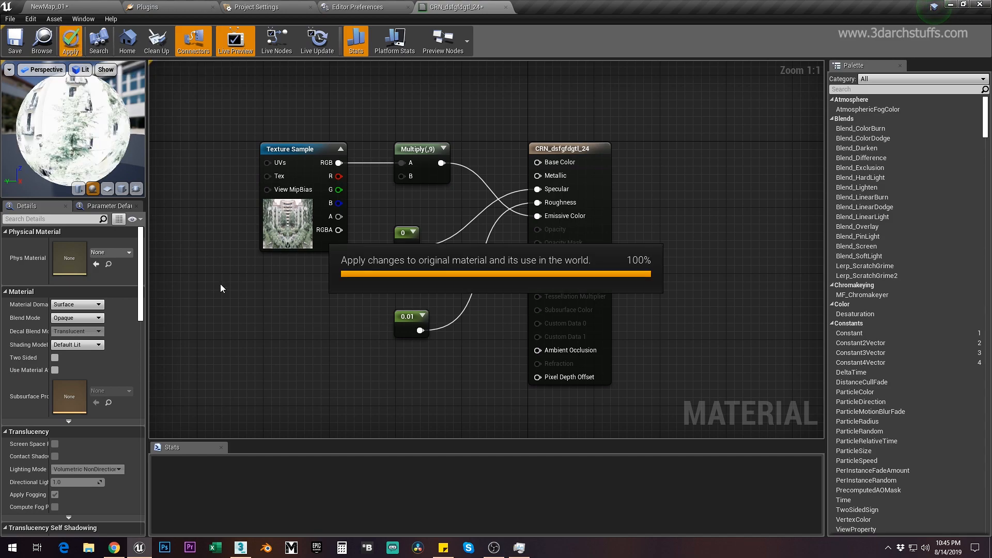
click(59, 7)
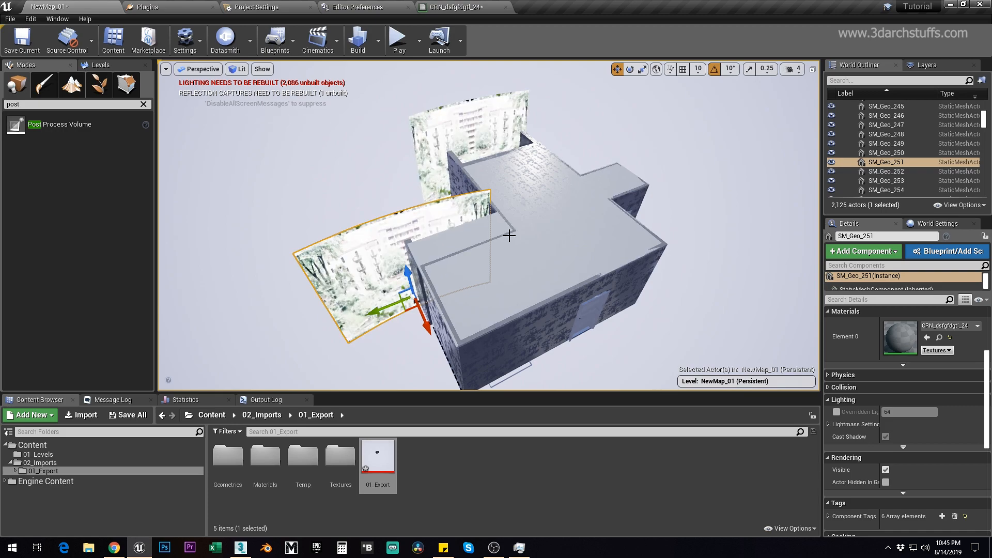
Turn off Cast Shadow for both outdoor backdrop planes
click(570, 240)
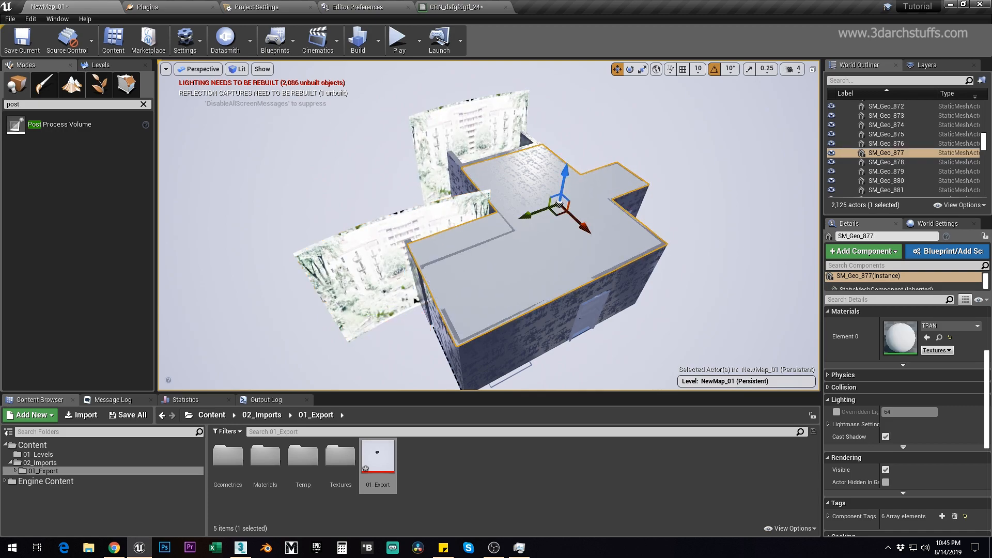
click(418, 218)
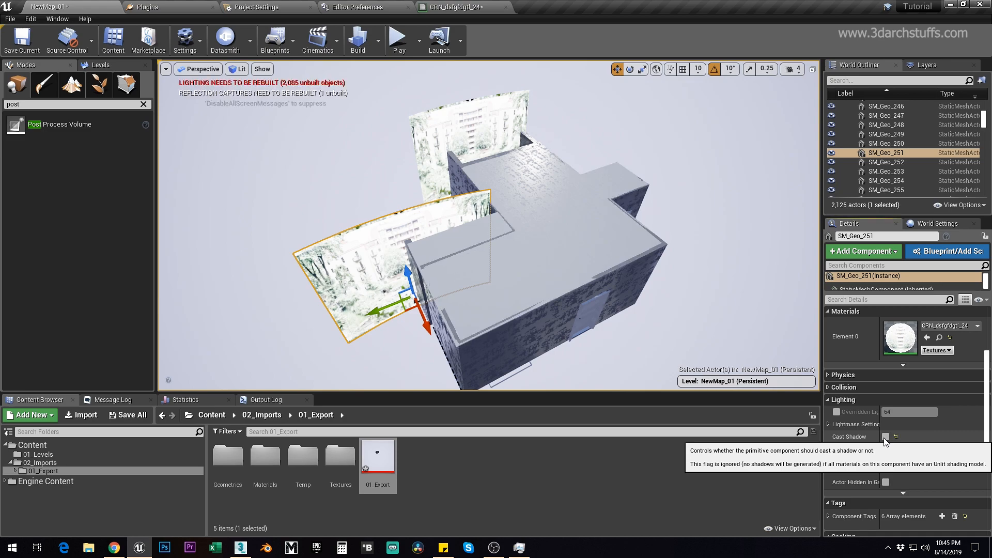
click(884, 437)
click(459, 118)
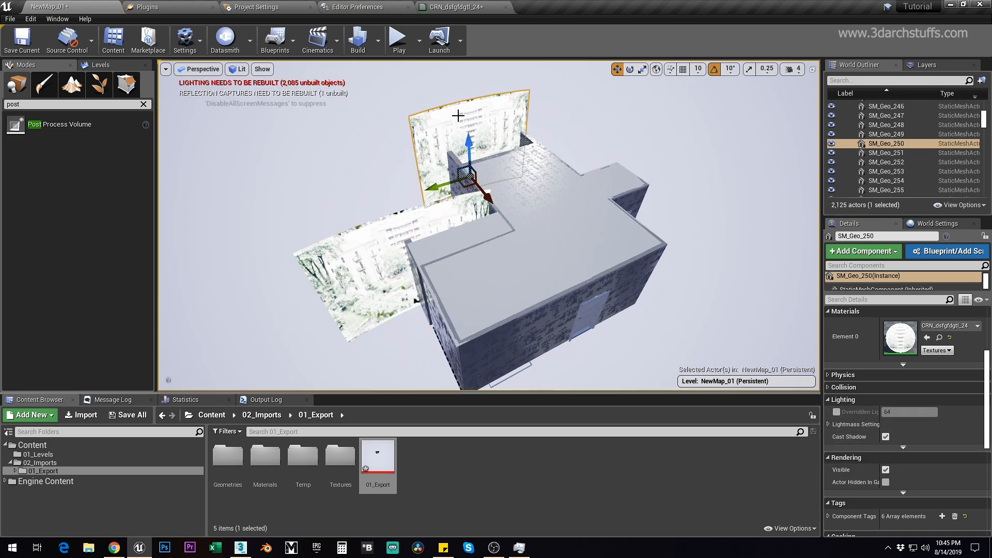
click(885, 437)
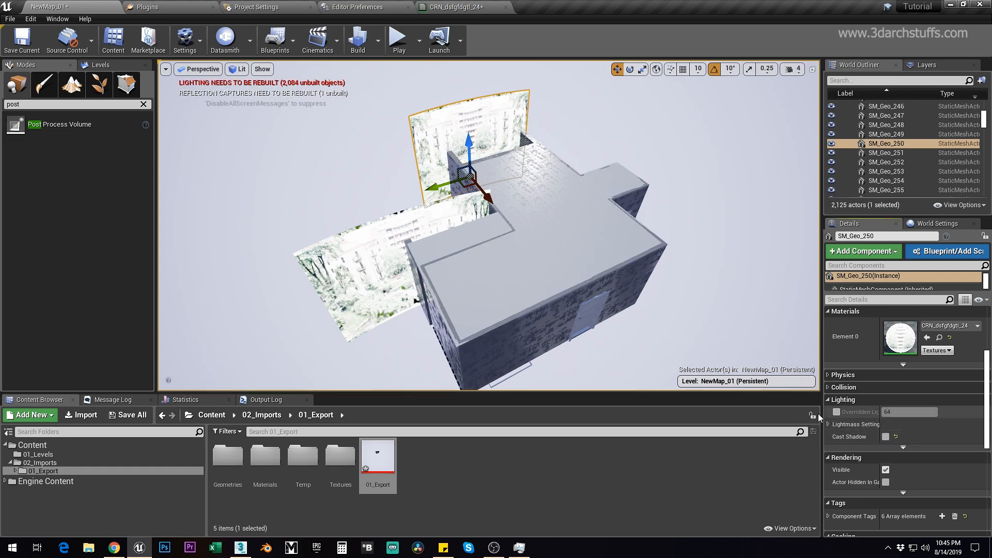
Hide both outdoor backdrop planes and view the apartment's balcony side
alt+drag(519, 260, 560, 261)
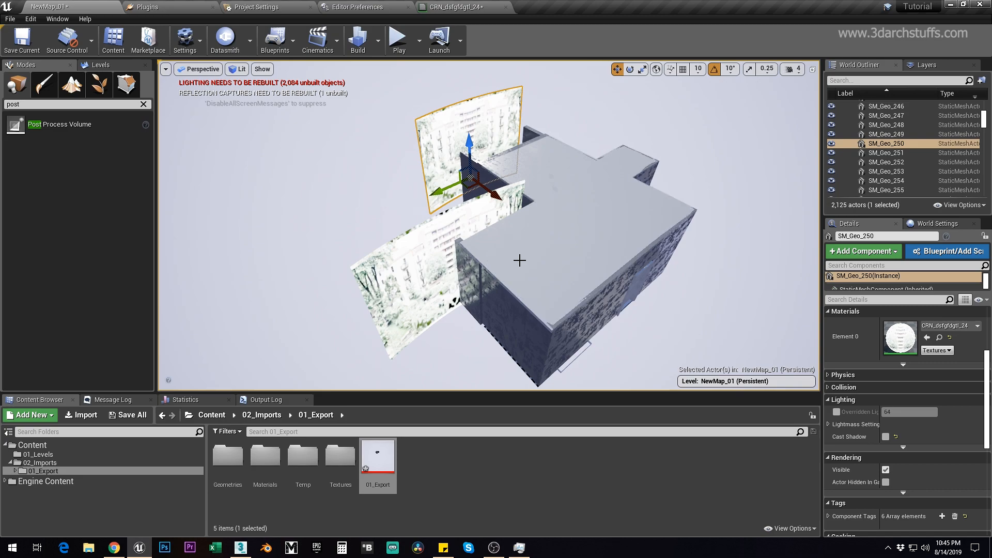
key(h)
click(435, 233)
key(h)
alt+drag(457, 249, 602, 235)
scroll(457, 249, up, 5)
alt+drag(537, 275, 408, 222)
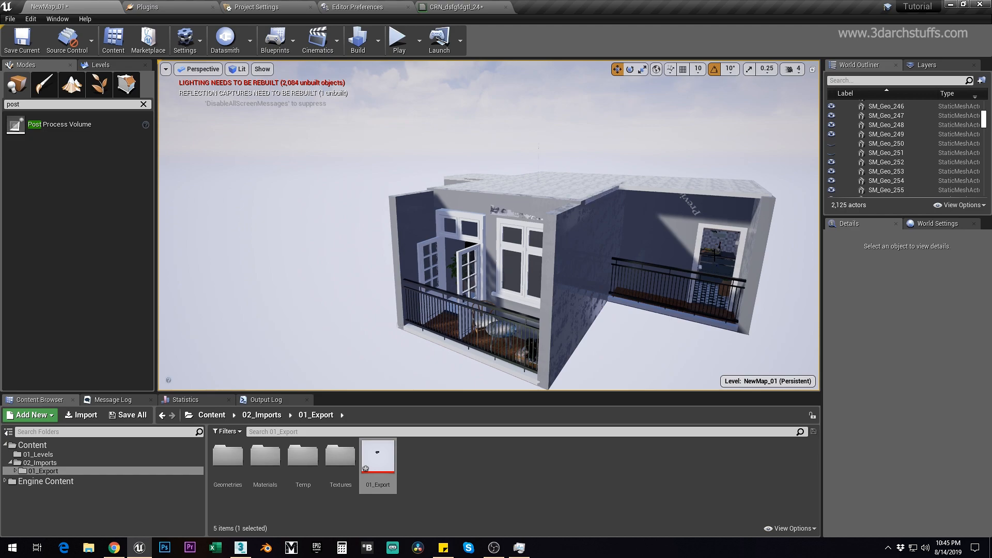
Turn off Cast Shadow for the glass pane of the kitchen's balcony door and hide the pane
click(707, 265)
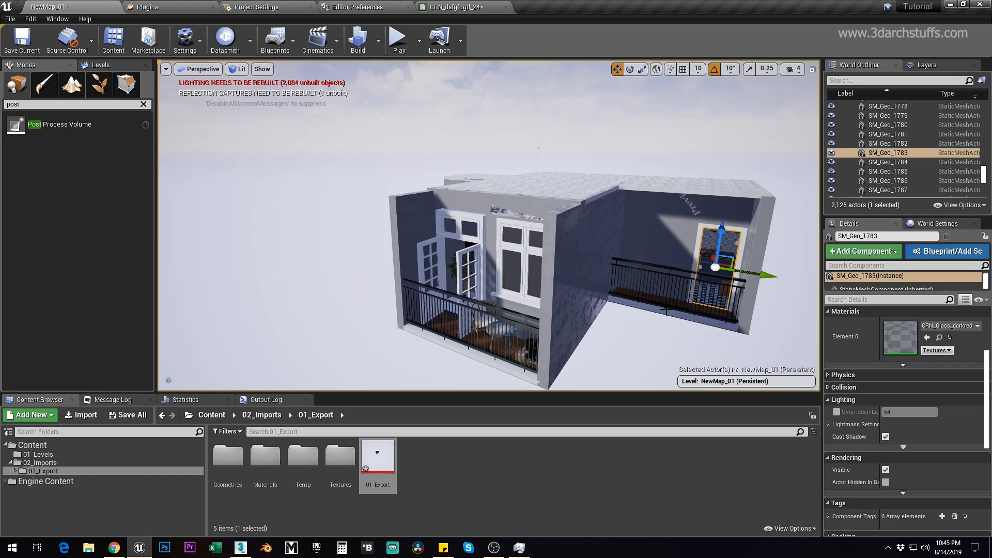
right_drag(656, 328, 748, 354)
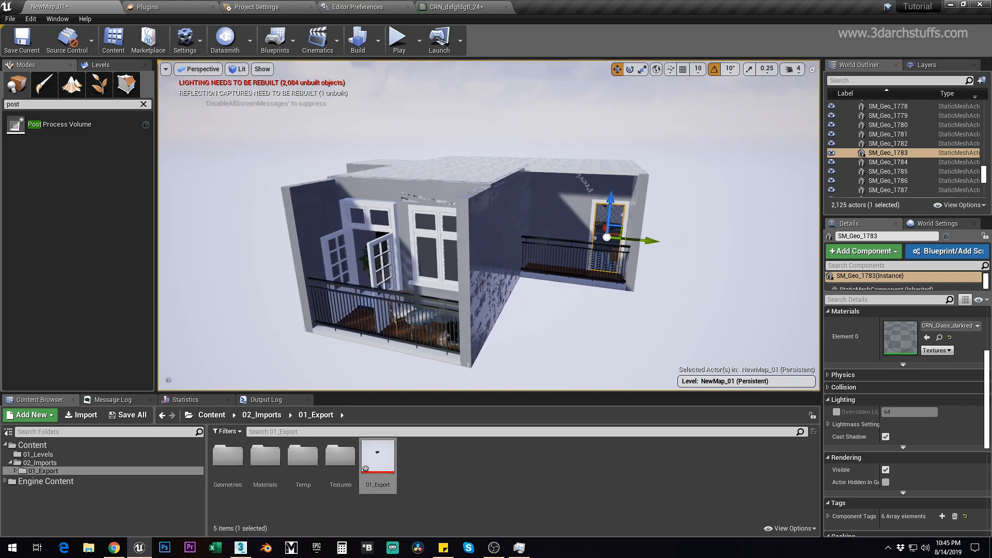
click(885, 437)
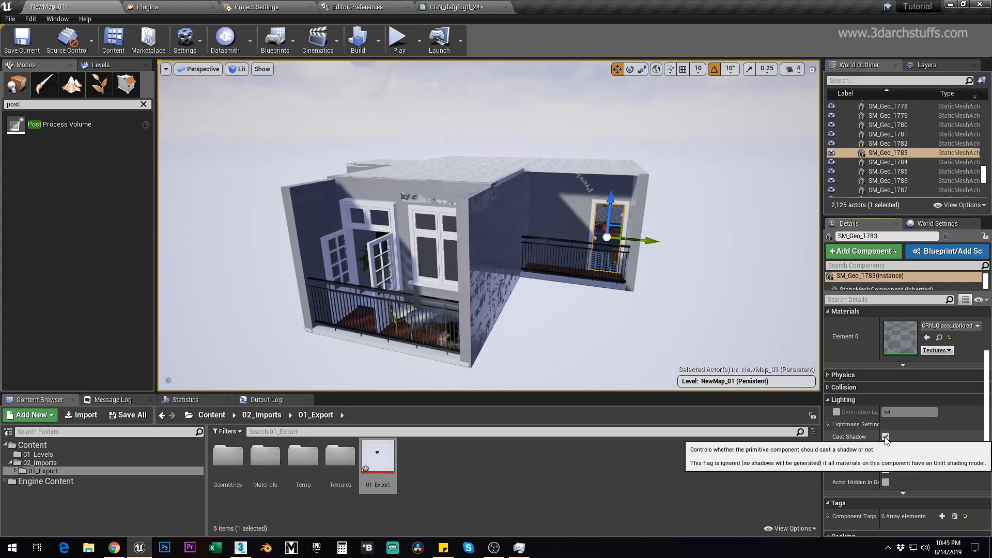
right_drag(620, 334, 675, 345)
key(f)
alt+drag(619, 332, 670, 336)
alt+drag(617, 264, 806, 268)
key(h)
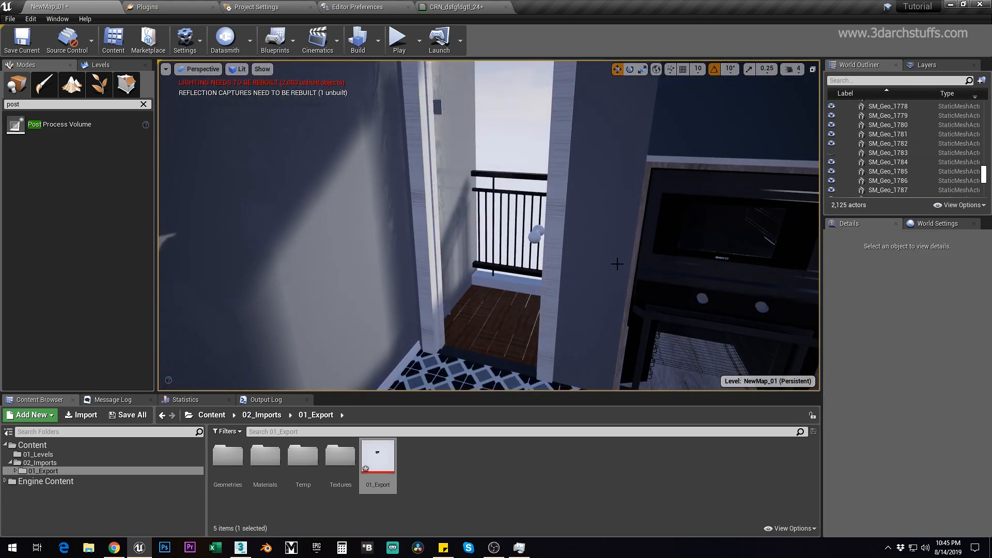
Examine the living room from inside, looking towards the open balcony door and the sofa wall
click(475, 262)
right_drag(471, 259, 574, 255)
scroll(471, 259, down, 8)
right_drag(471, 259, 434, 258)
key(g)
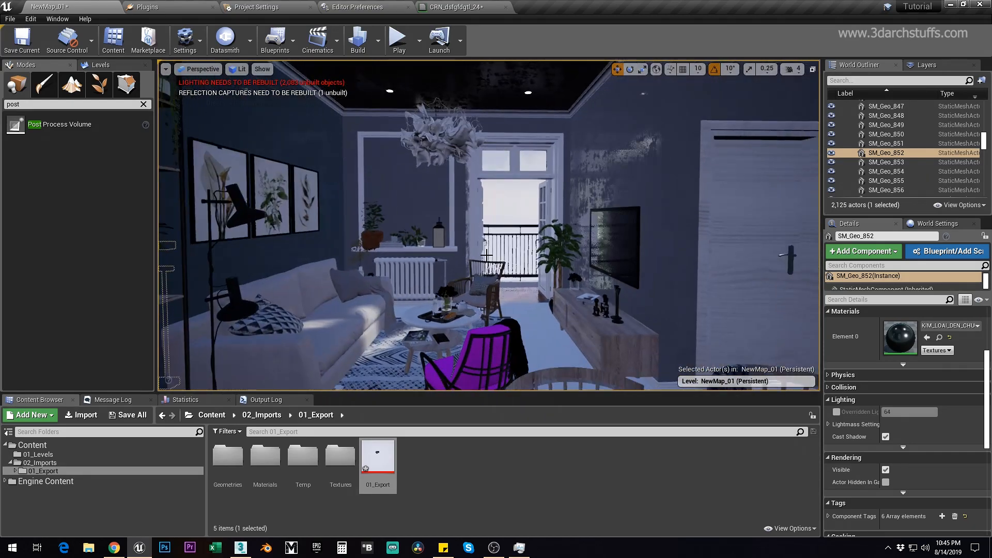
scroll(490, 249, up, 5)
click(517, 198)
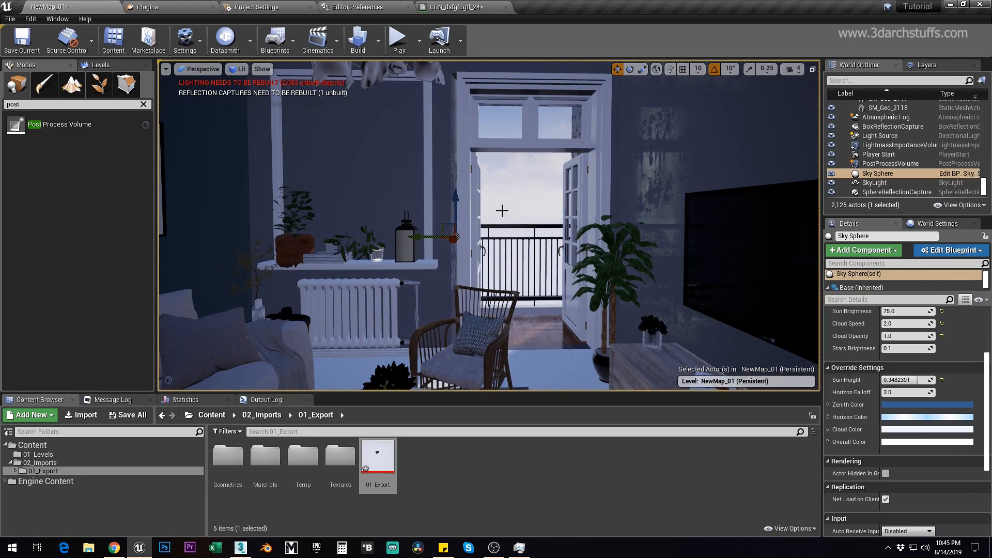
key(f)
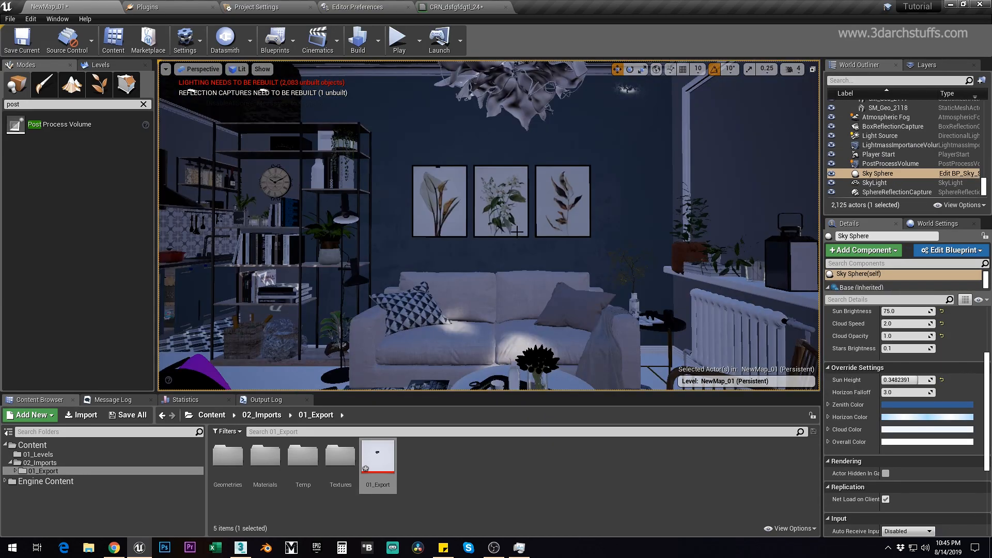
right_drag(518, 226, 555, 218)
Turn off Cast Shadow for all four glass panes of the window beside the balcony doors and hide them
click(481, 283)
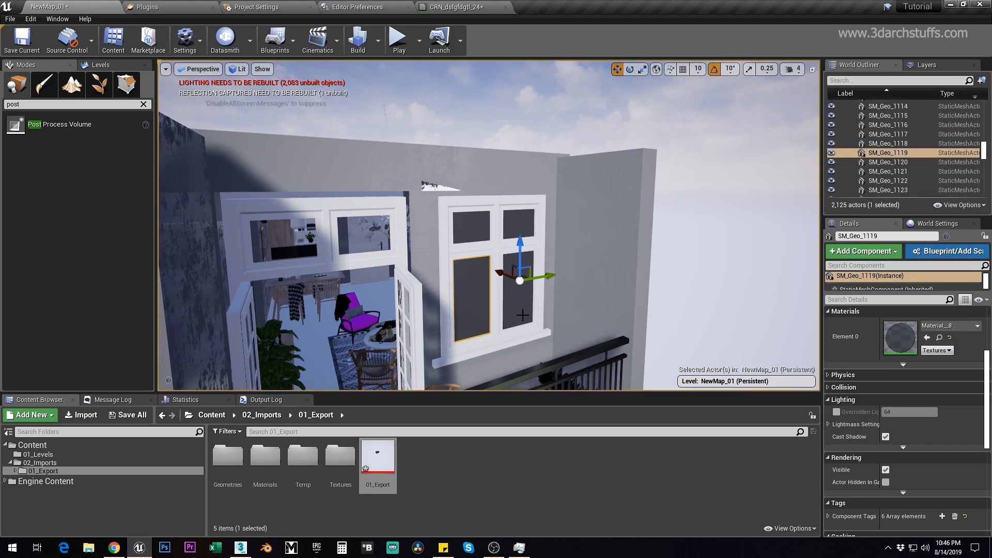
key(f)
scroll(510, 287, down, 10)
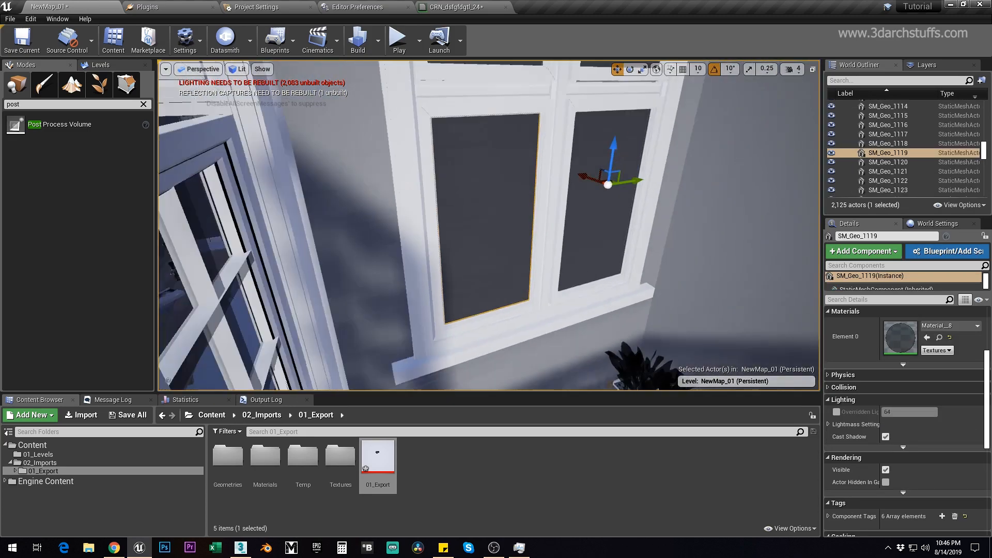
ctrl+click(548, 238)
ctrl+click(558, 141)
ctrl+click(505, 137)
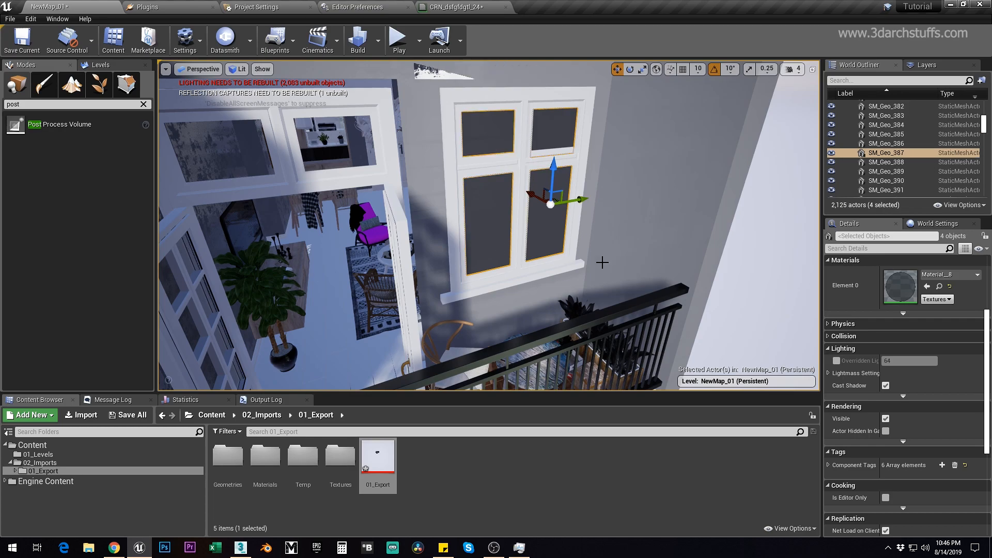
click(885, 385)
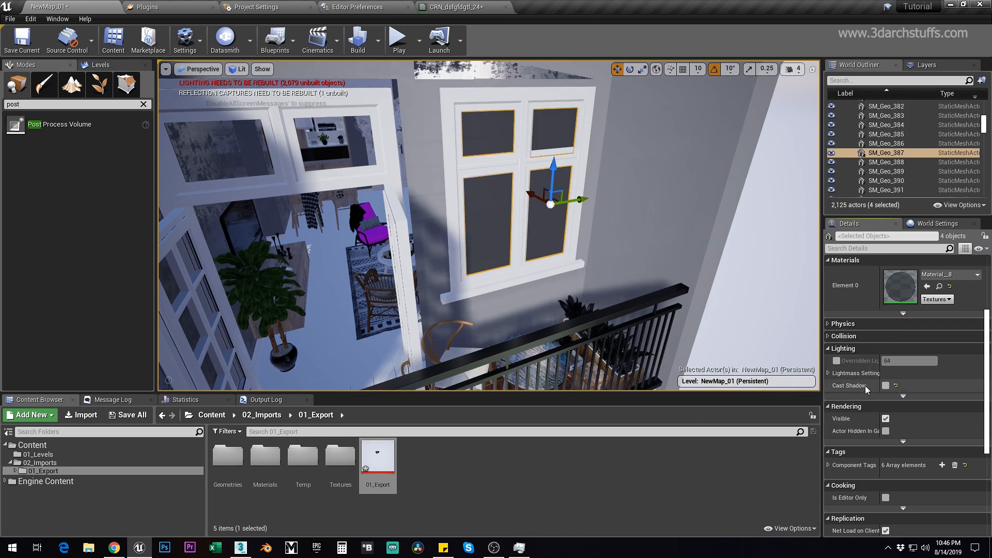
mouse_move(464, 265)
alt+mouse_down()
mouse_move(504, 267)
mouse_move(471, 267)
alt+mouse_up()
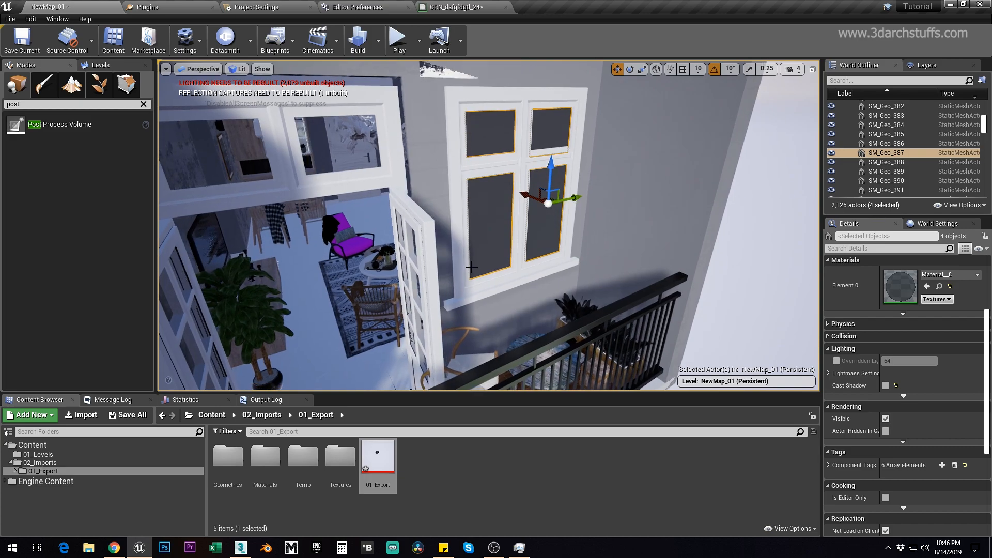
key(Escape)
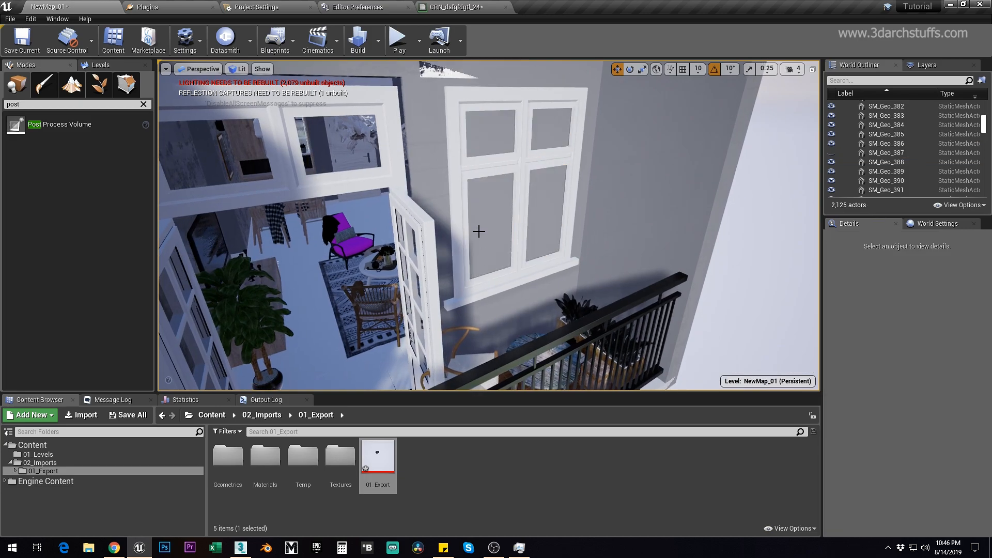
Examine the living room balcony's window and doors from several angles outside the apartment
alt+drag(542, 222, 540, 207)
alt+drag(439, 148, 480, 178)
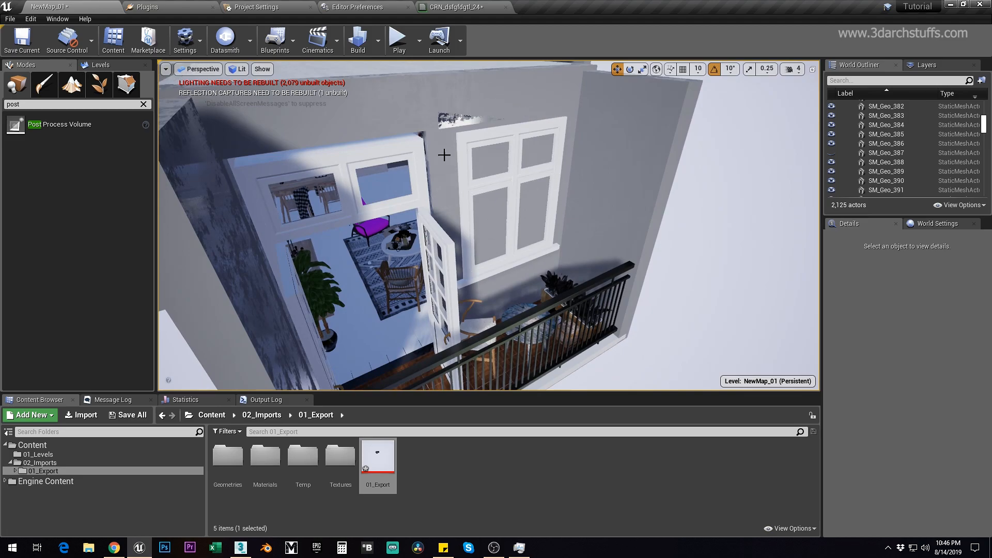
alt+drag(512, 219, 483, 197)
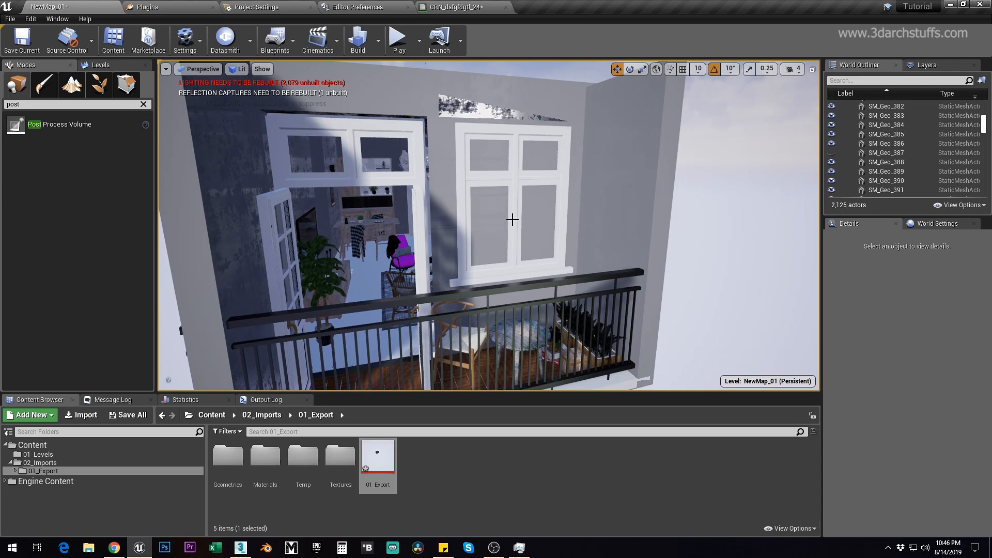
alt+drag(511, 246, 505, 195)
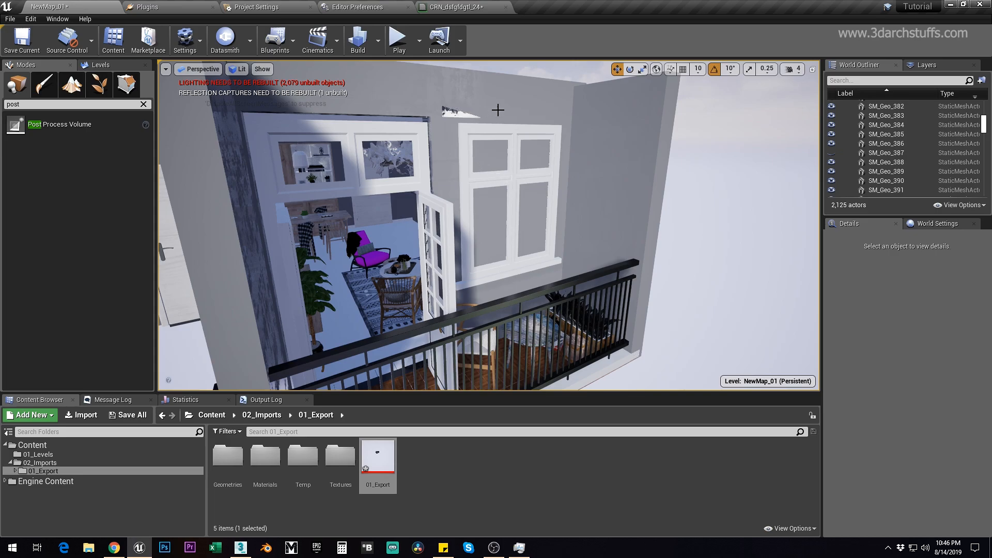
alt+drag(500, 153, 387, 175)
scroll(499, 154, down, 6)
alt+drag(499, 153, 579, 155)
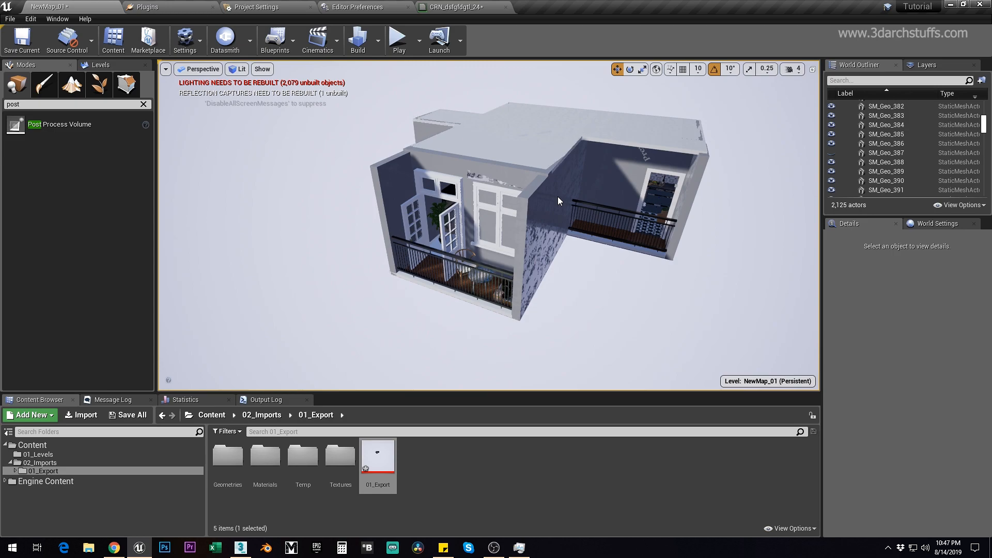
Turn off Cast Shadow for the glass in both open balcony door leaves and hide that glass
scroll(460, 237, up, 3)
scroll(460, 238, up, 10)
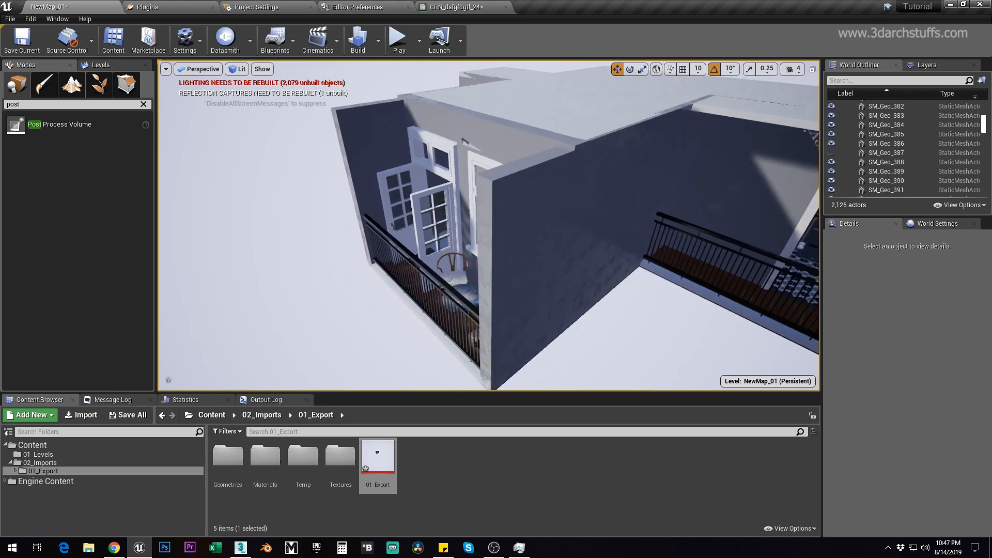
scroll(421, 207, down, 5)
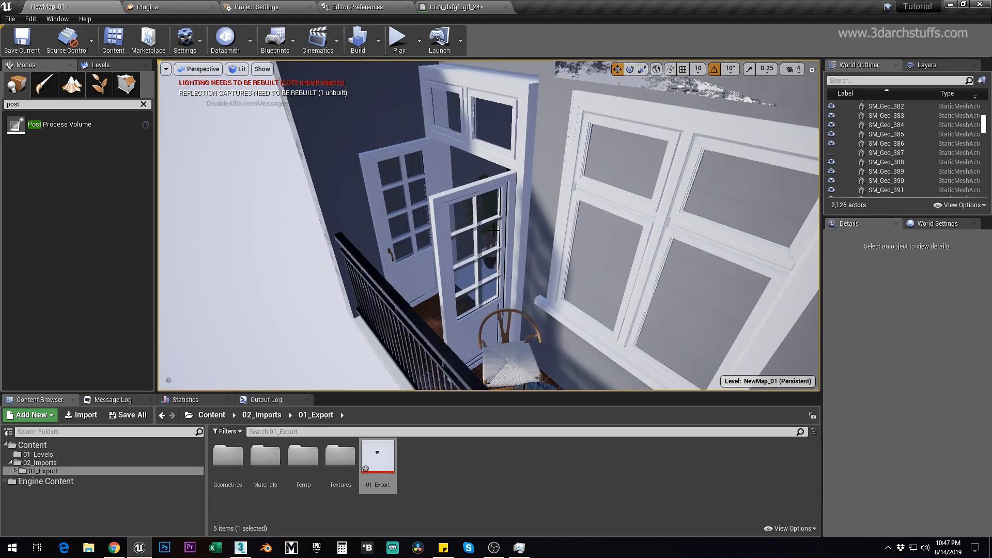
click(421, 207)
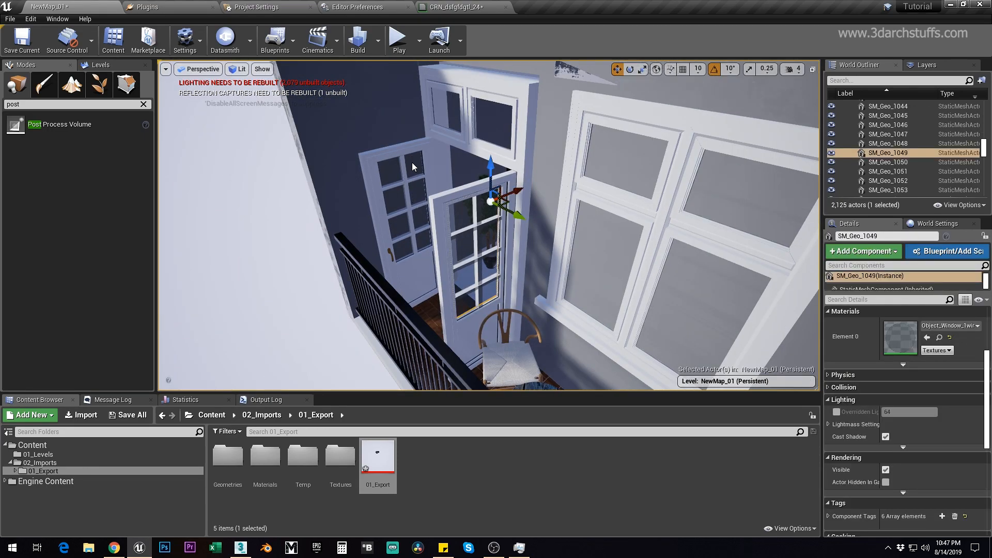
ctrl+click(382, 209)
click(886, 385)
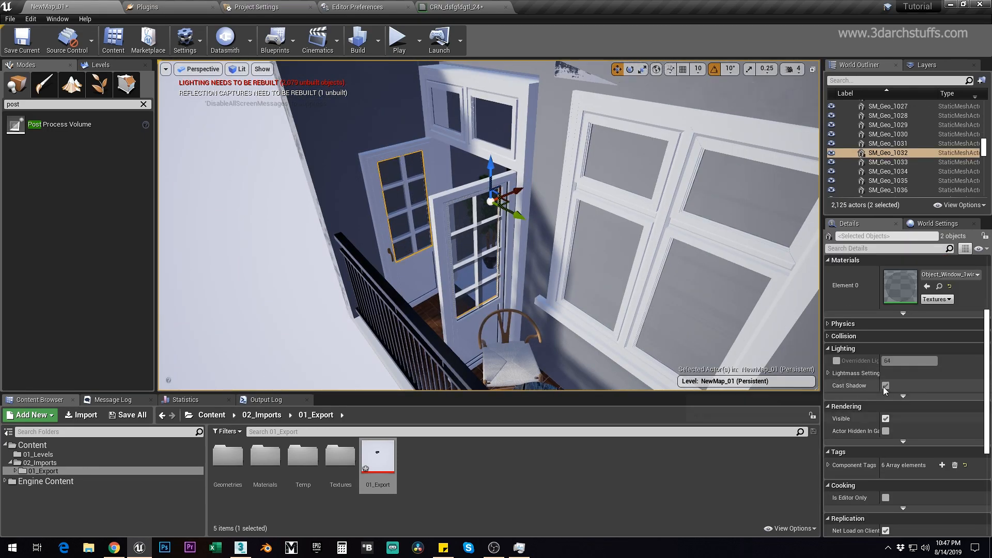
right_drag(629, 286, 629, 286)
key(Escape)
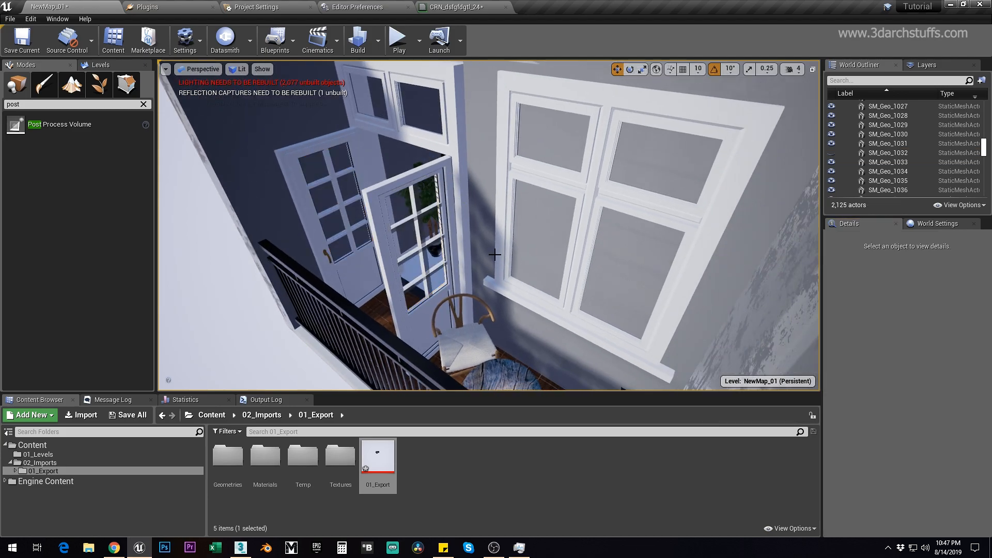
Look over the balcony side from outside and inspect the glass bottles on the dining table
click(420, 214)
alt+drag(508, 241, 560, 238)
right_drag(509, 241, 542, 238)
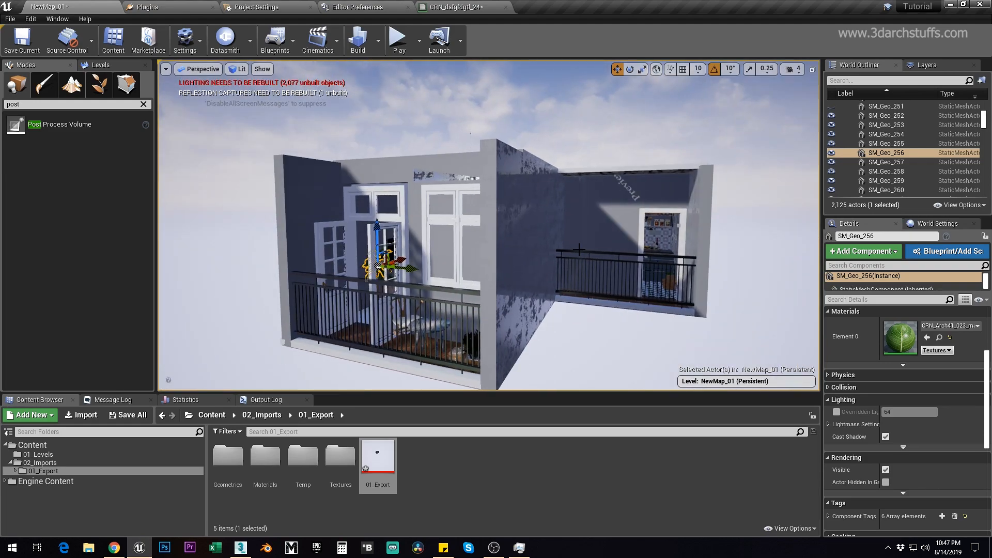
right_drag(578, 250, 613, 234)
click(443, 241)
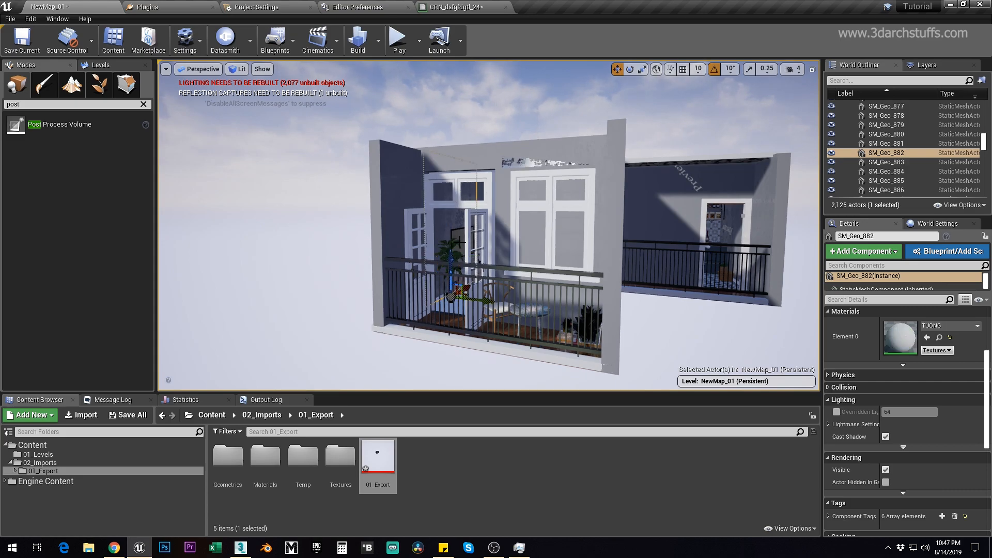
scroll(487, 234, up, 8)
click(449, 113)
right_drag(542, 230, 530, 249)
key(w)
click(446, 261)
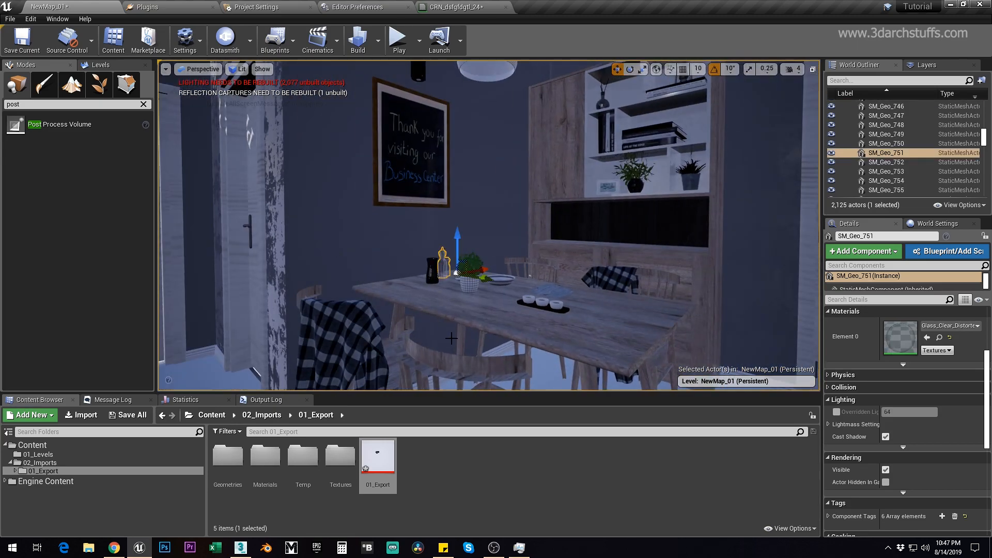
key(f)
alt+drag(512, 349, 685, 335)
scroll(685, 336, down, 6)
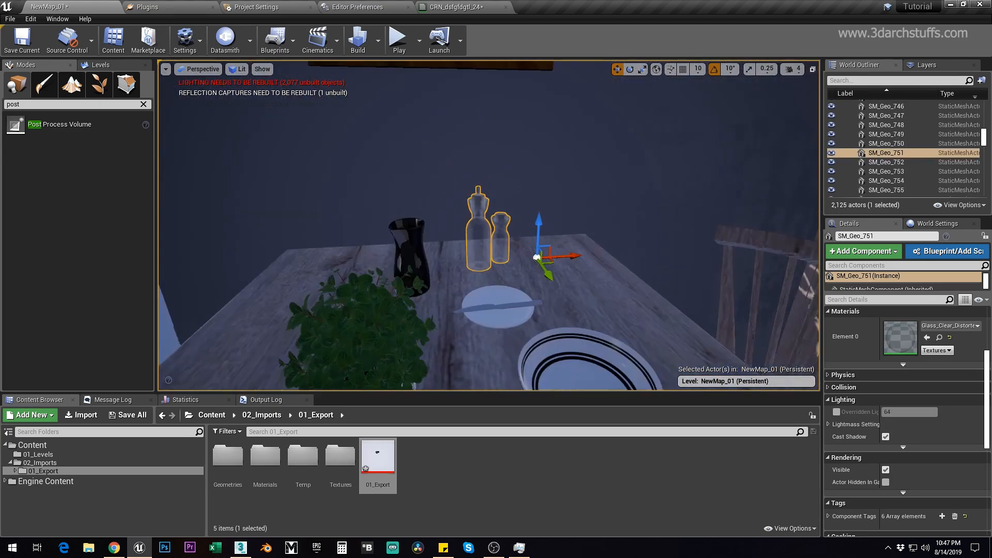
Review the living room's balcony opening from inside and the apartment's balcony side from outside
right_drag(589, 318, 687, 361)
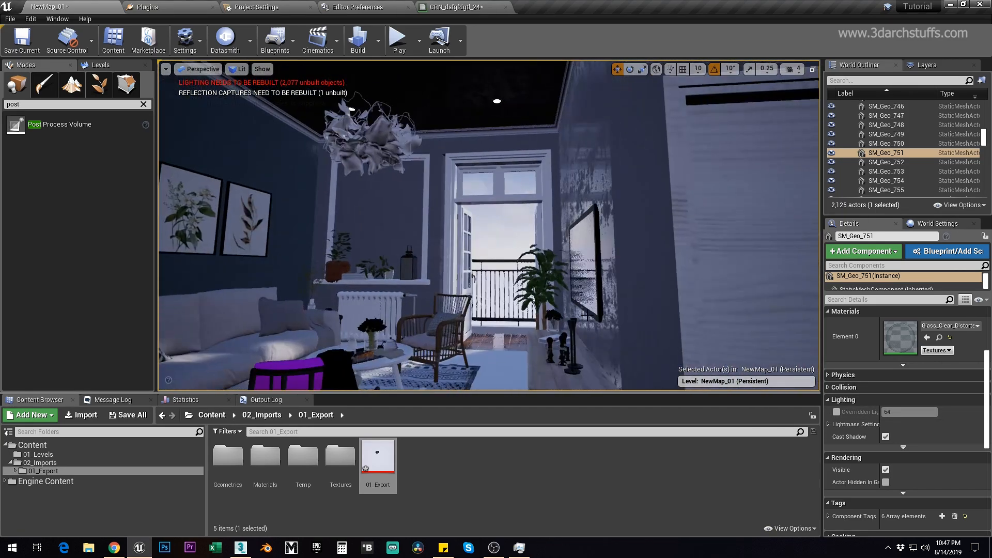
scroll(558, 303, up, 8)
right_drag(558, 303, 392, 305)
scroll(488, 225, down, 10)
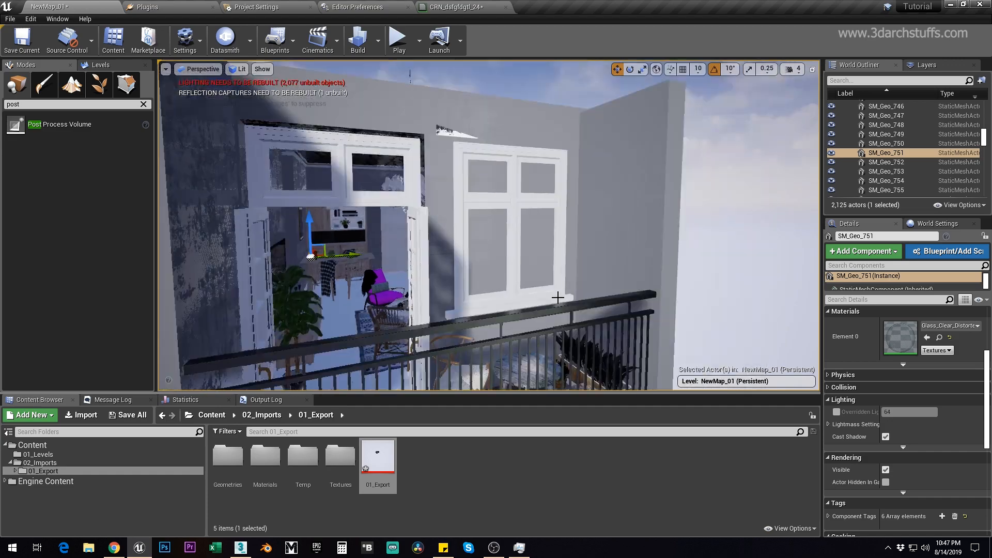
right_drag(433, 230, 387, 251)
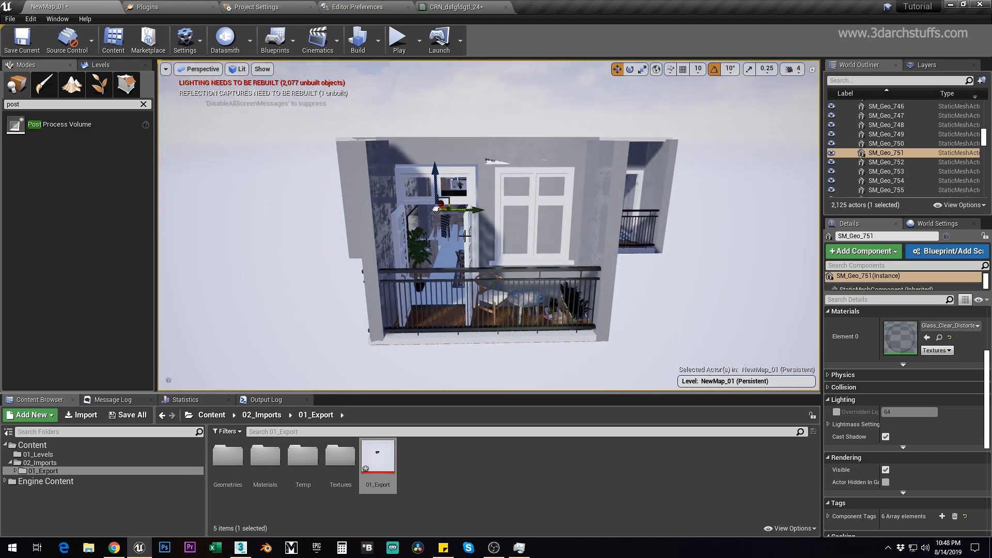
alt+drag(572, 243, 534, 273)
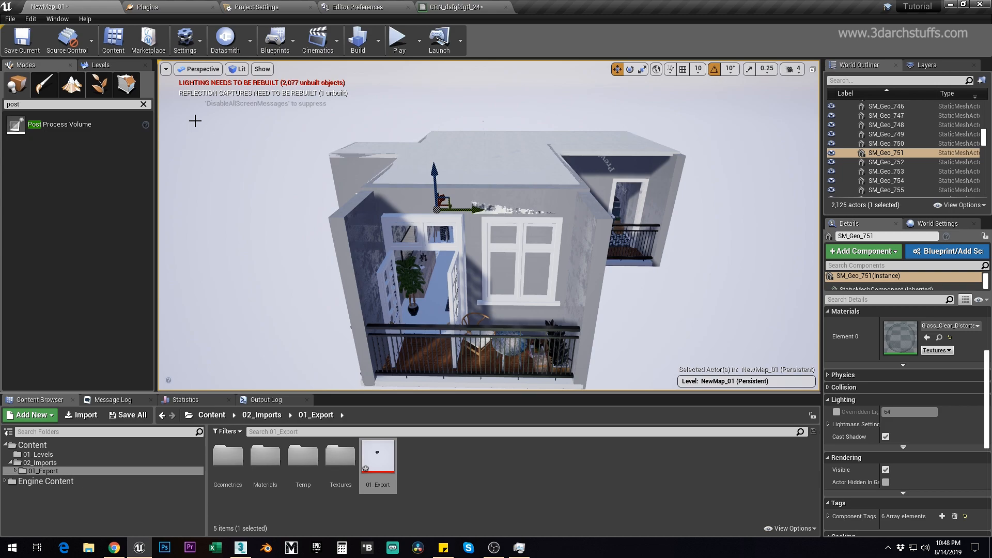
Clear the placeable class search, filter the level's actors by "direc" and select the directional Light Source
click(143, 104)
alt+drag(537, 286, 600, 268)
scroll(537, 287, down, 4)
alt+drag(537, 287, 454, 310)
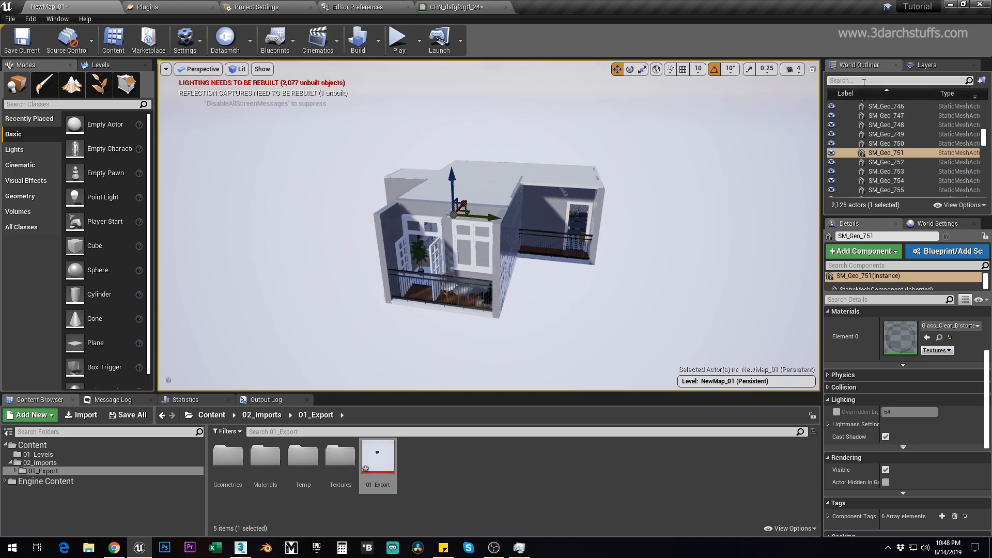
text(direc)
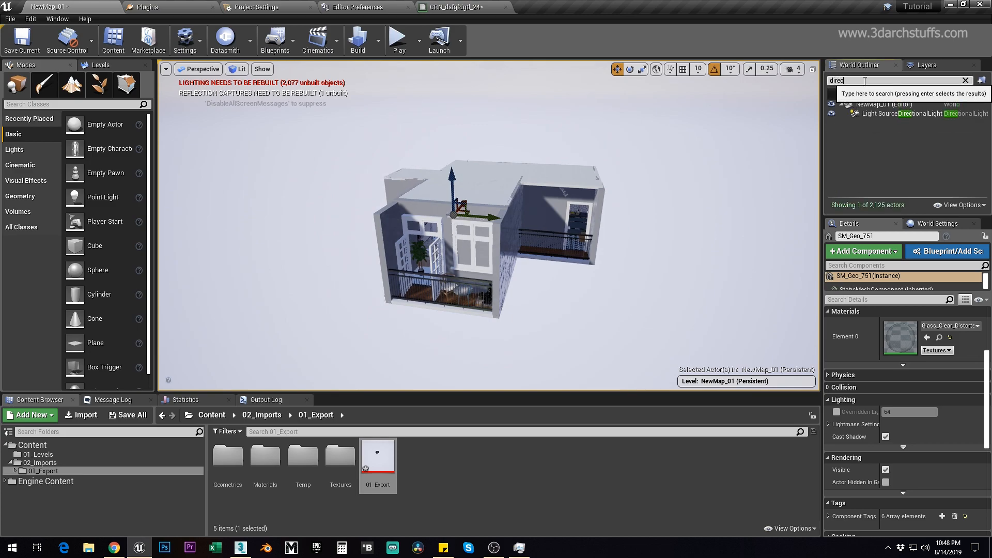
click(879, 114)
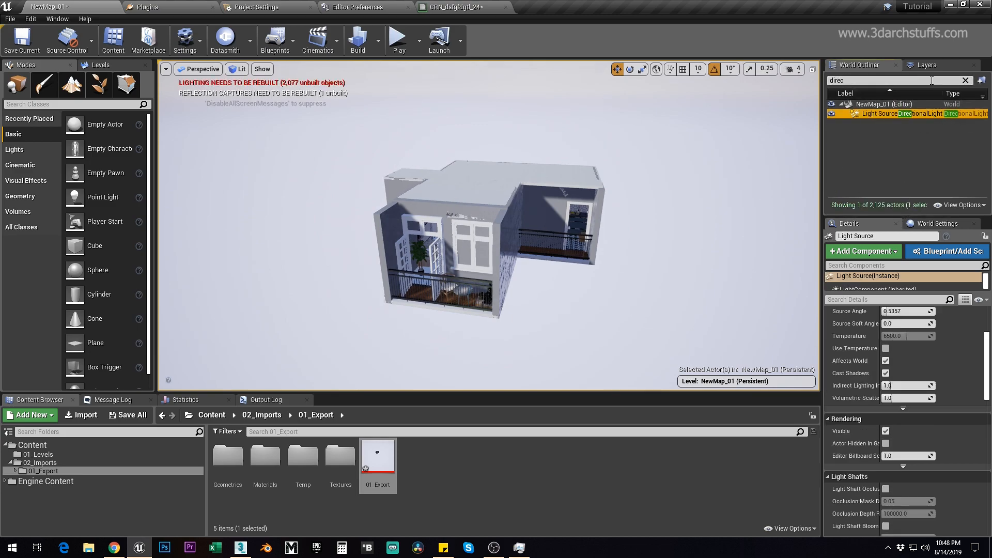
Display the level's Layers list, closing it once and reopening it
click(936, 67)
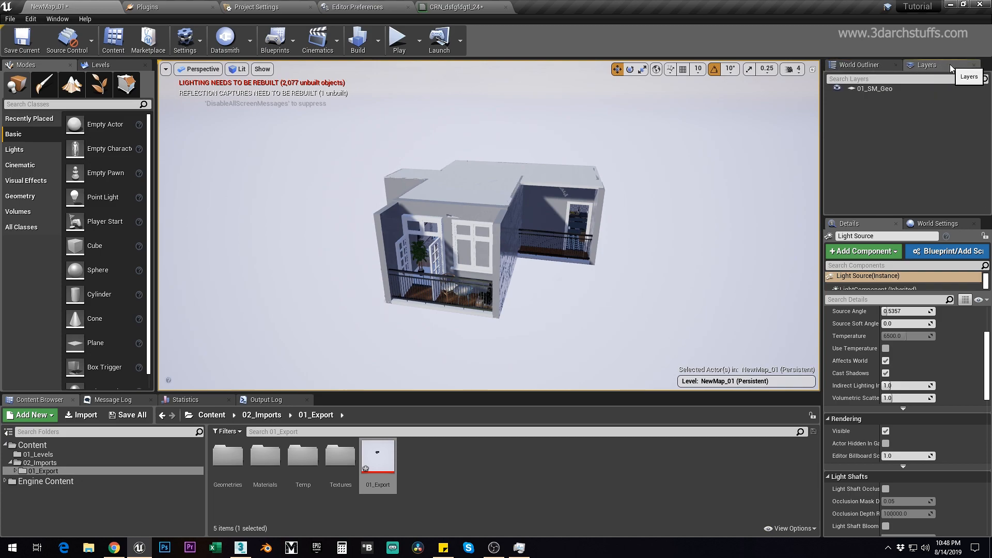
click(57, 19)
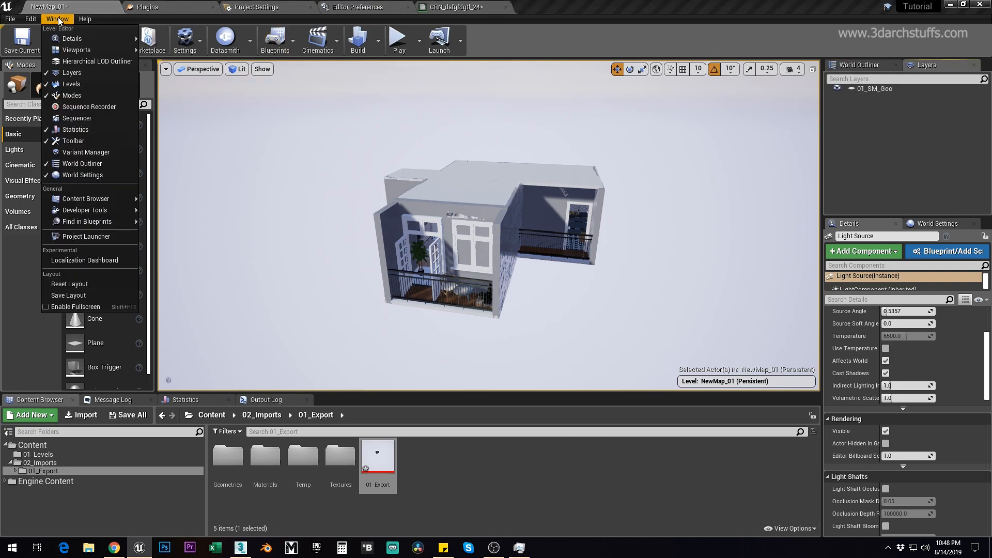
click(70, 76)
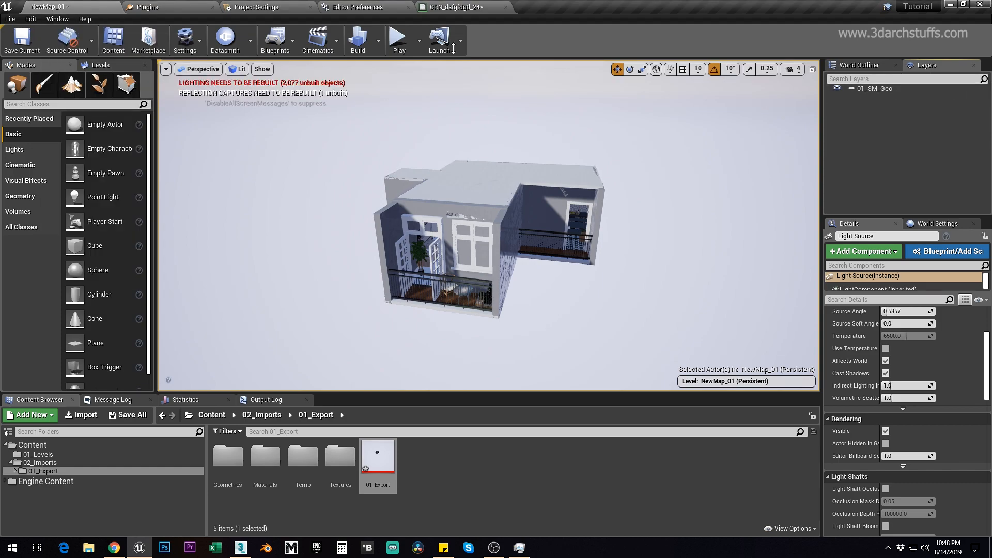
click(58, 19)
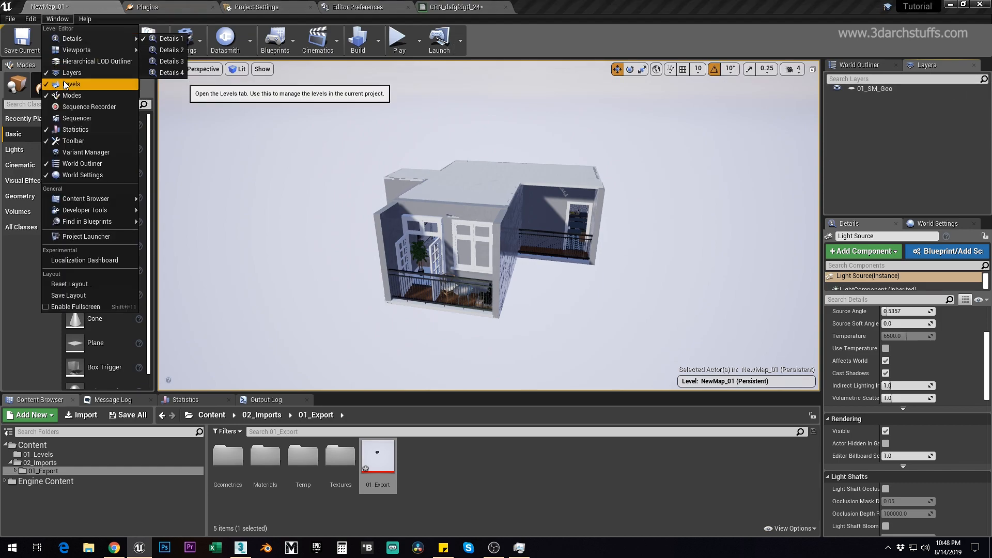
click(67, 75)
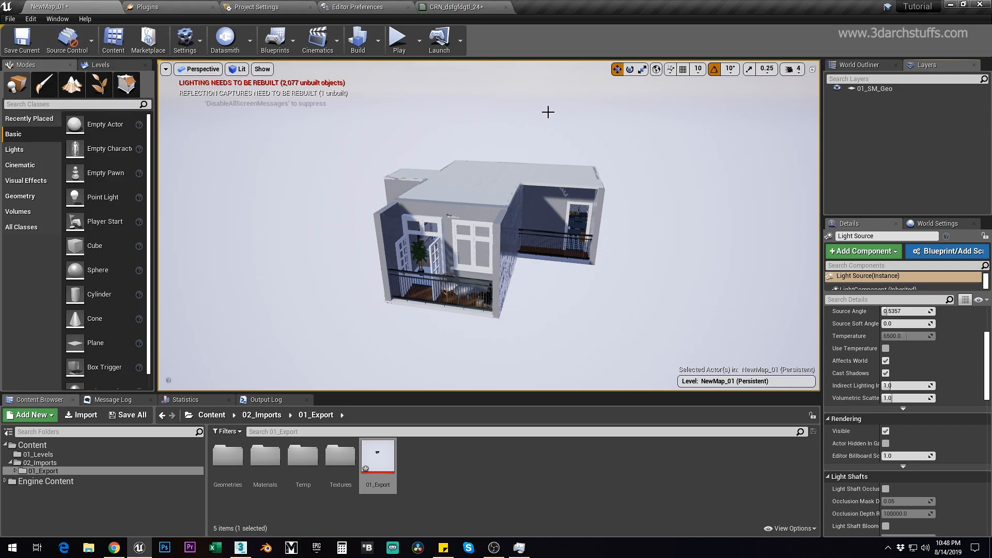
click(974, 66)
click(57, 19)
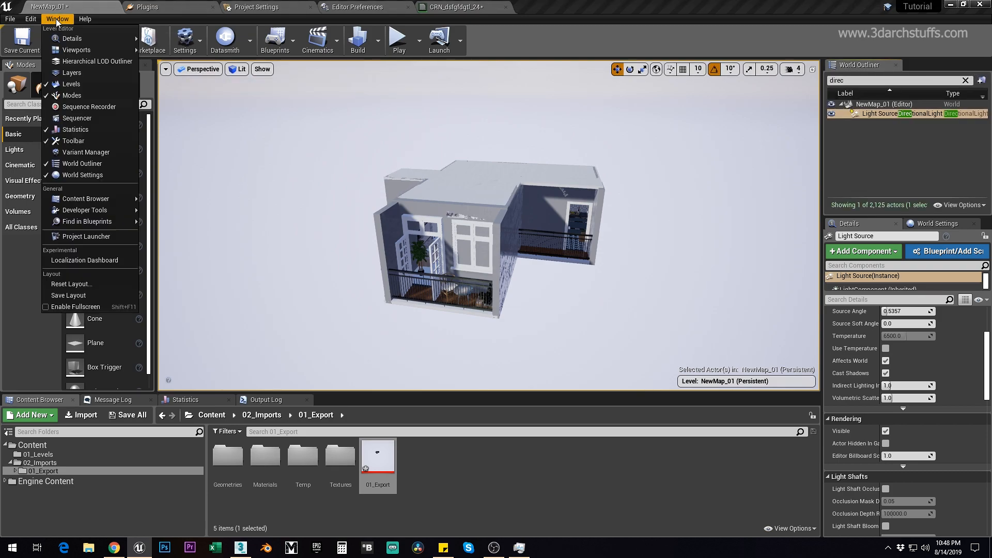
click(72, 72)
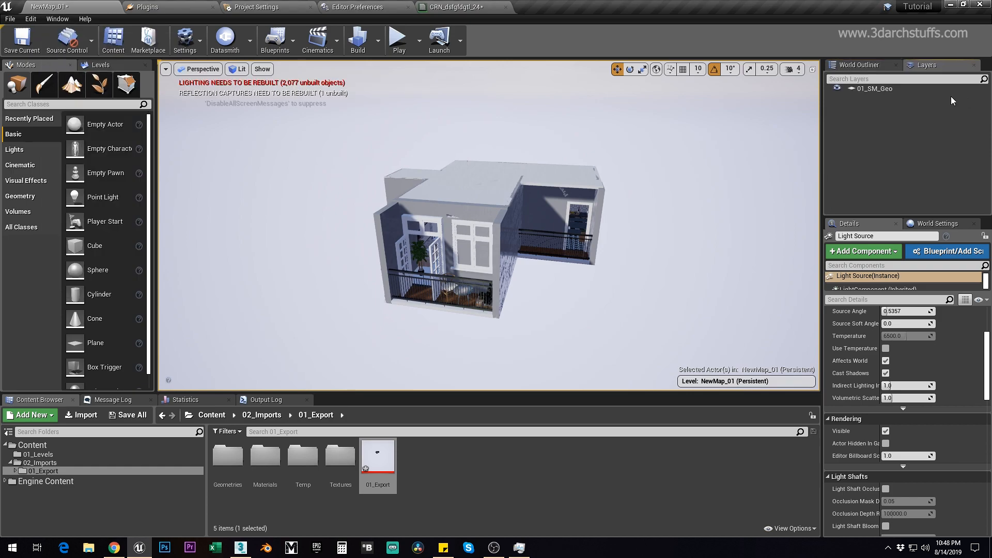
Add the selected directional Light Source to a new layer named 02_Sunlight
right_drag(586, 228, 517, 219)
key(w)
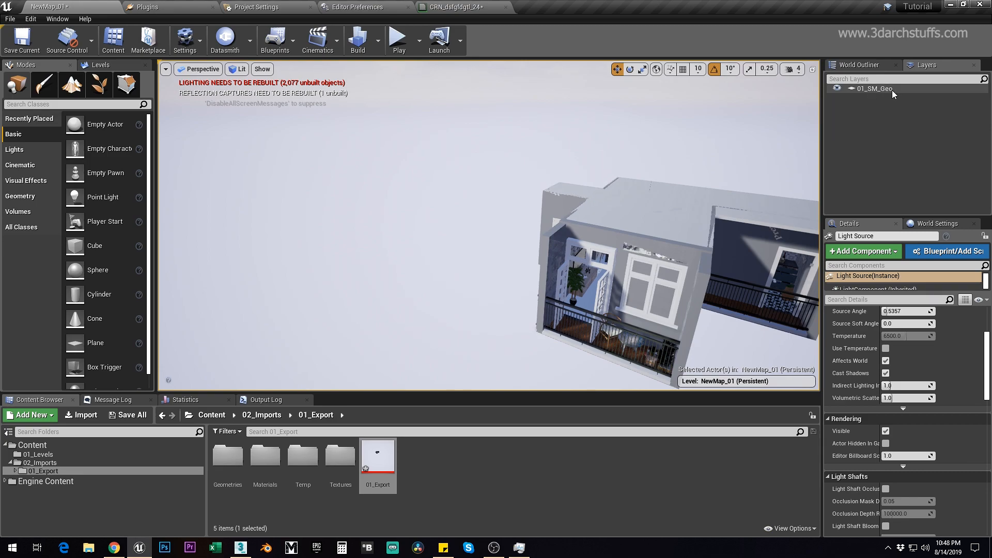
scroll(684, 165, down, 4)
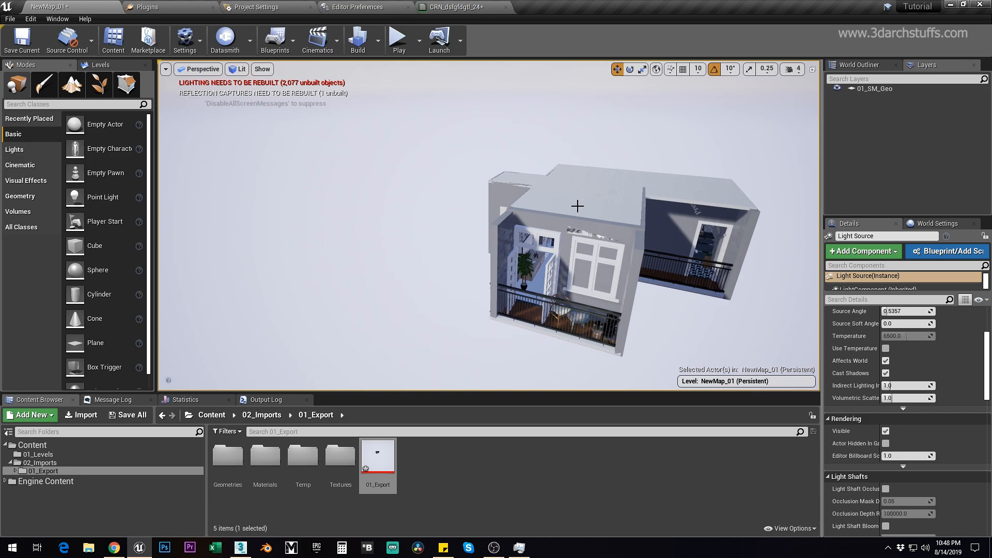
right_drag(577, 206, 600, 206)
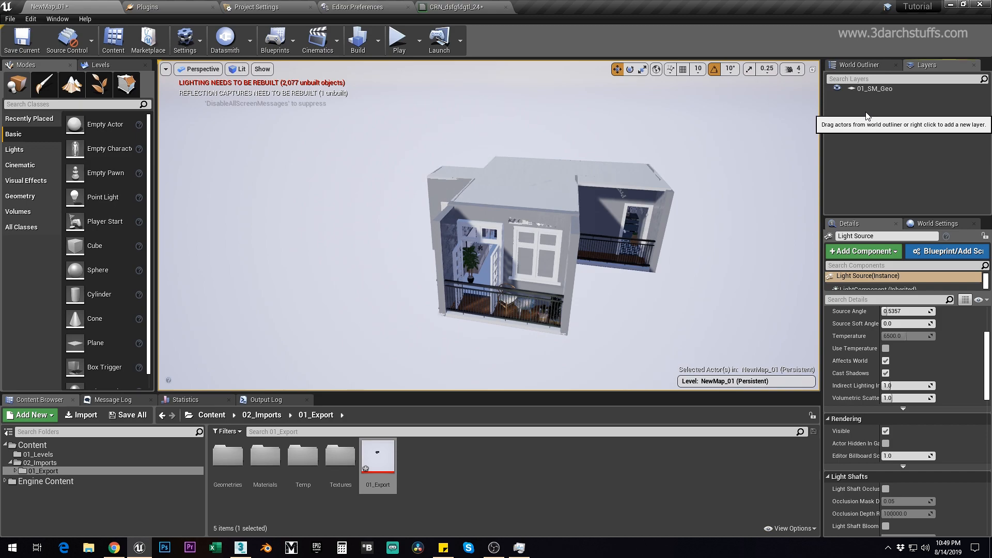
right_click(866, 113)
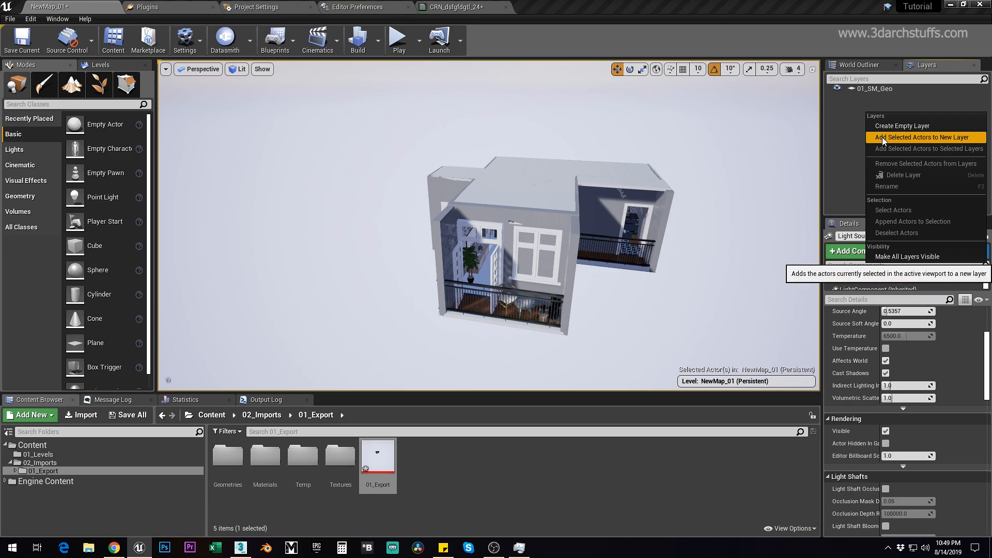
click(848, 117)
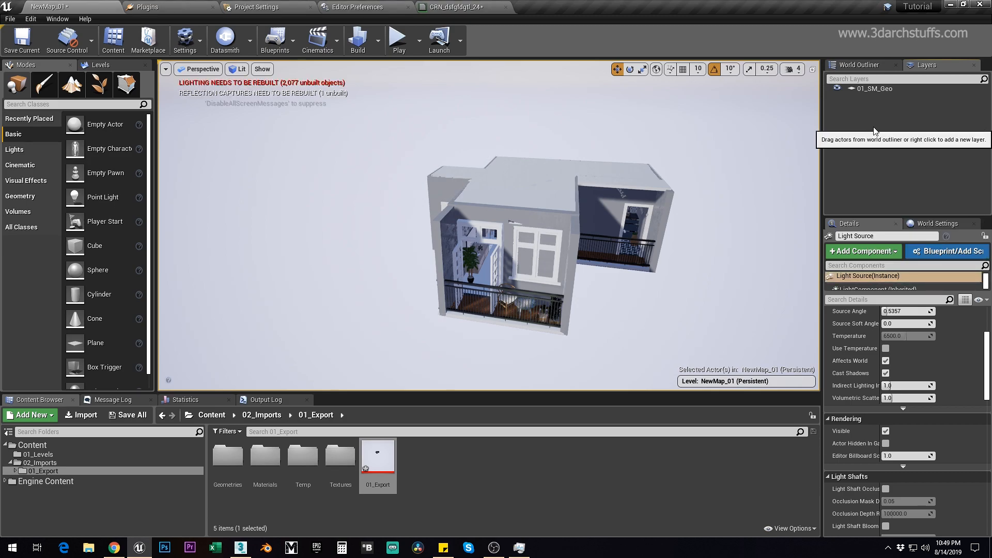
right_click(866, 117)
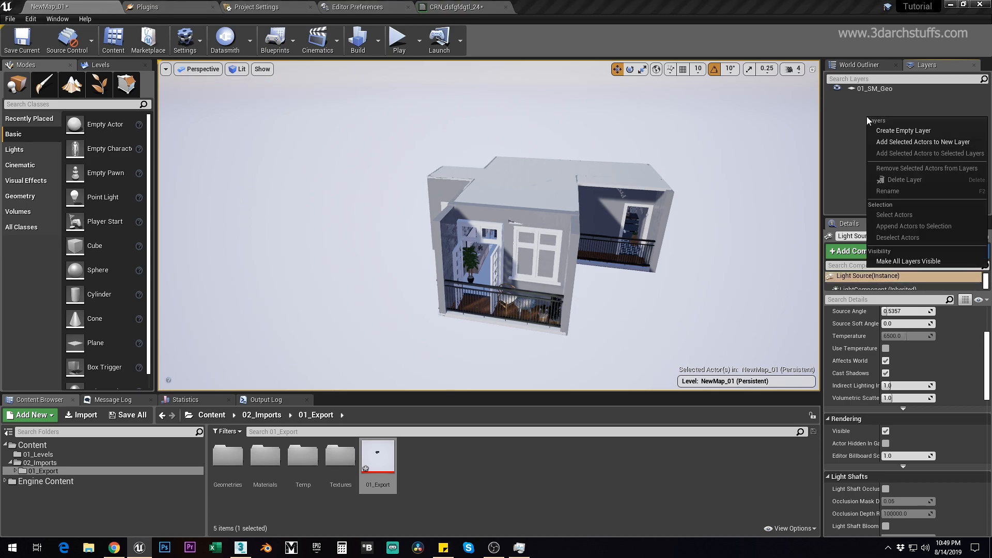
click(938, 143)
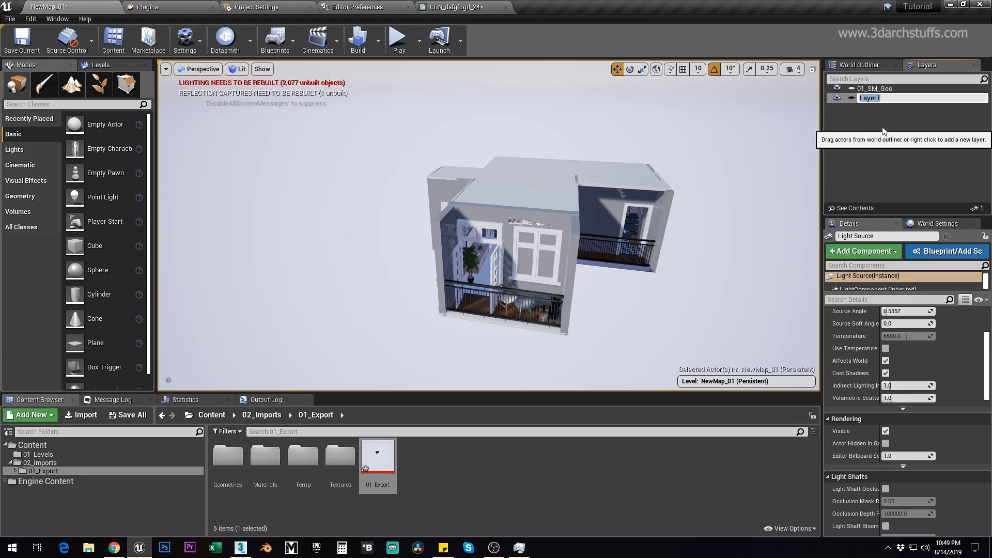
text(02_Sunlight)
key(Return)
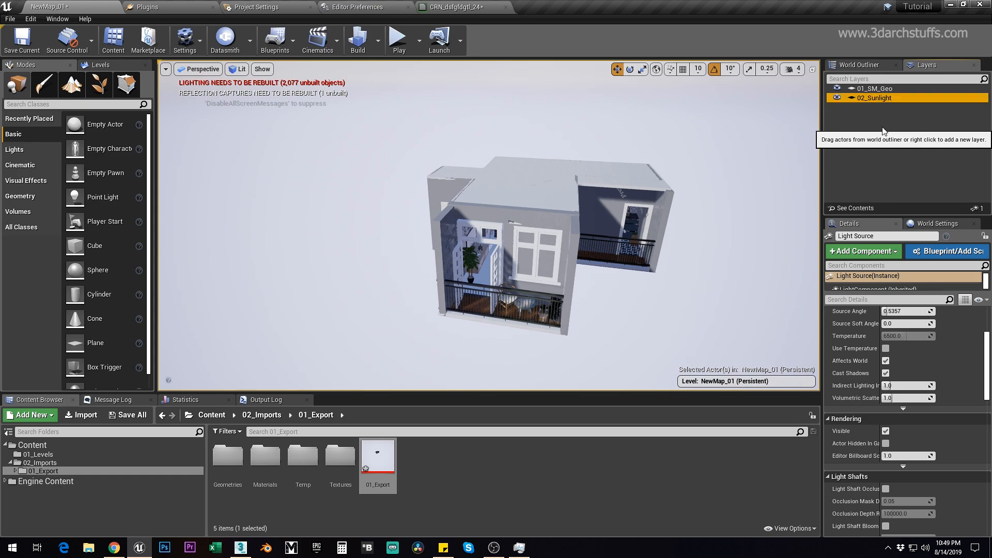
Show the actor icons in the scene, select the SkyLight and add it to a new layer named 03_Sky_Light
alt+drag(652, 219, 589, 219)
scroll(651, 219, down, 4)
key(g)
alt+drag(635, 267, 547, 243)
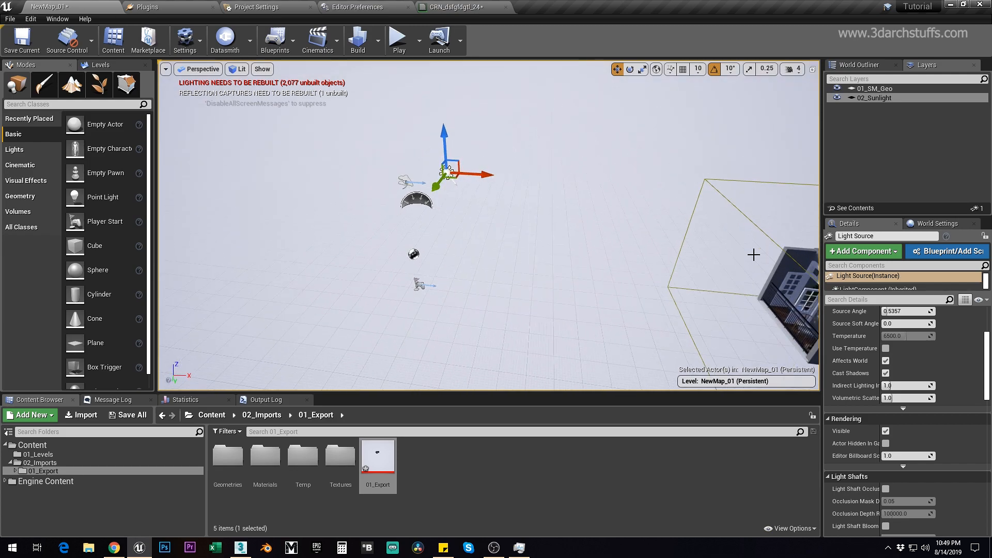
click(416, 200)
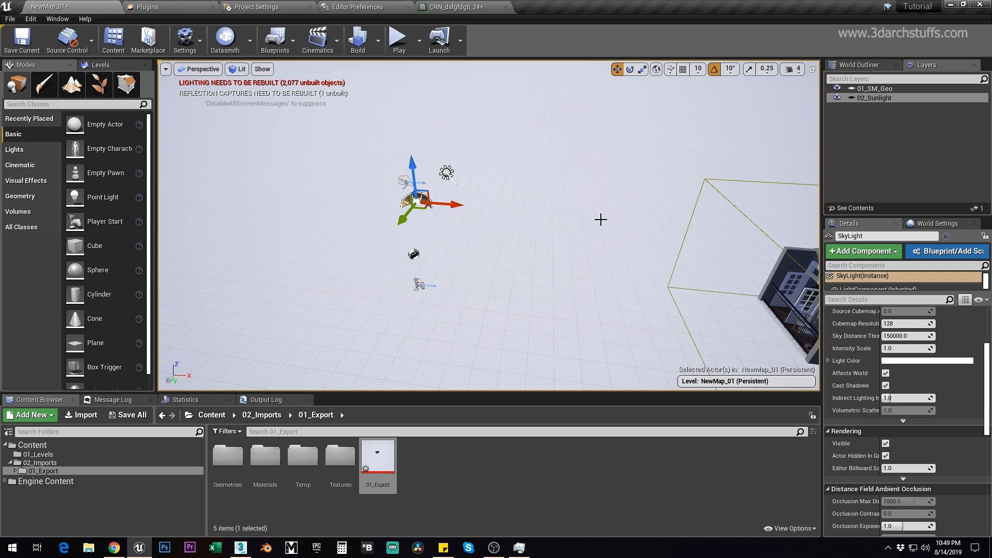
right_click(868, 142)
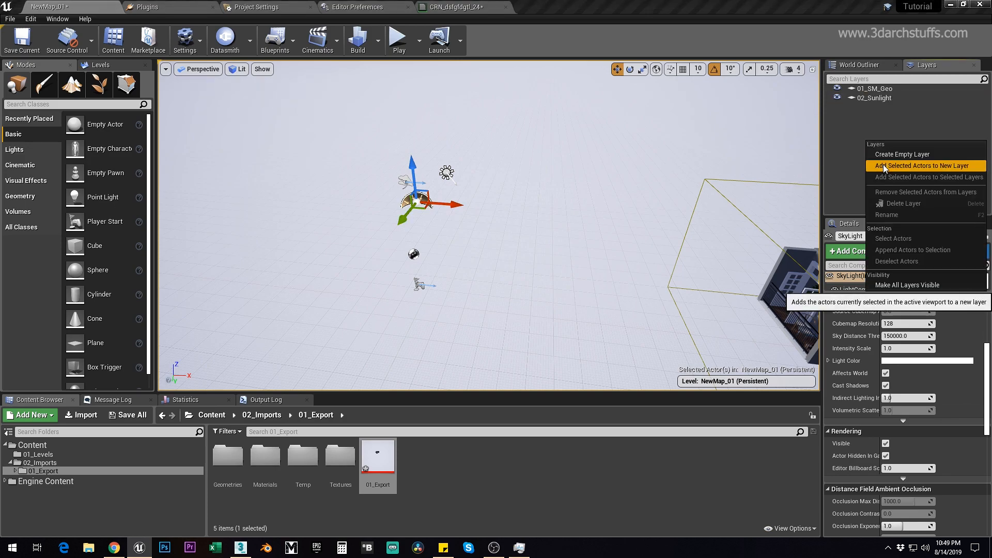
click(882, 164)
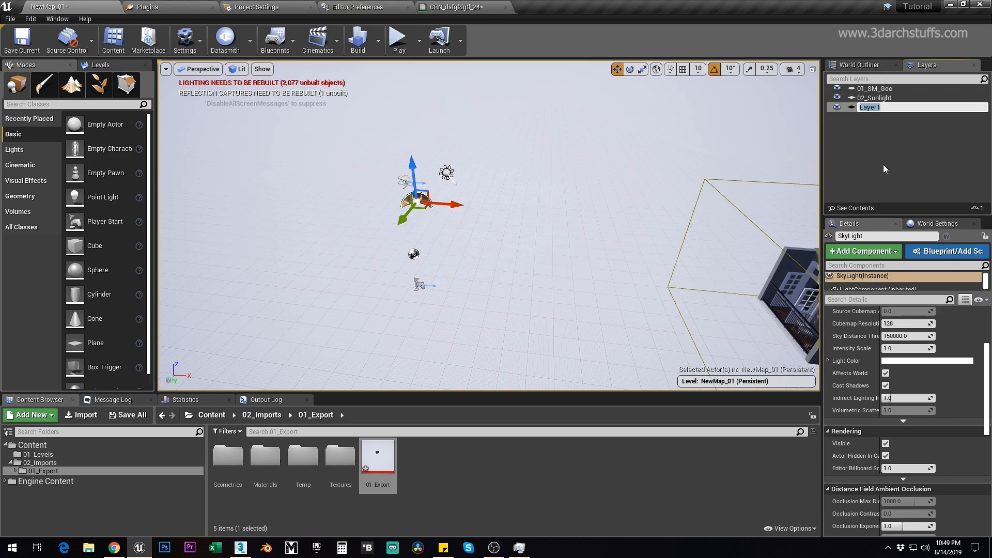
text(03_Sky_Light)
key(Return)
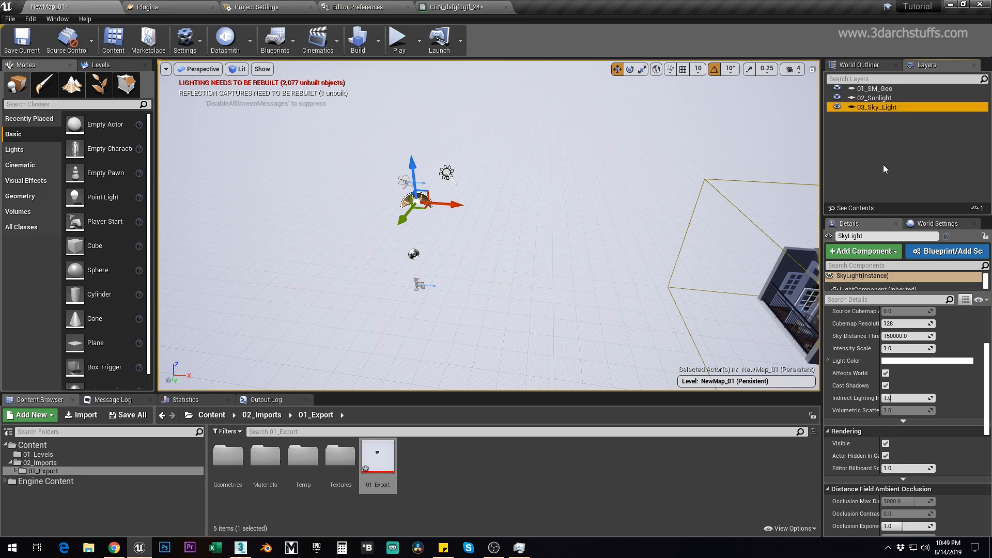
Place the SkyLight inside the living room, lowered behind the purple armchair, and pick its layer 03_Sky_Light
mouse_move(585, 243)
alt+mouse_down()
mouse_move(516, 242)
mouse_move(585, 243)
alt+mouse_up()
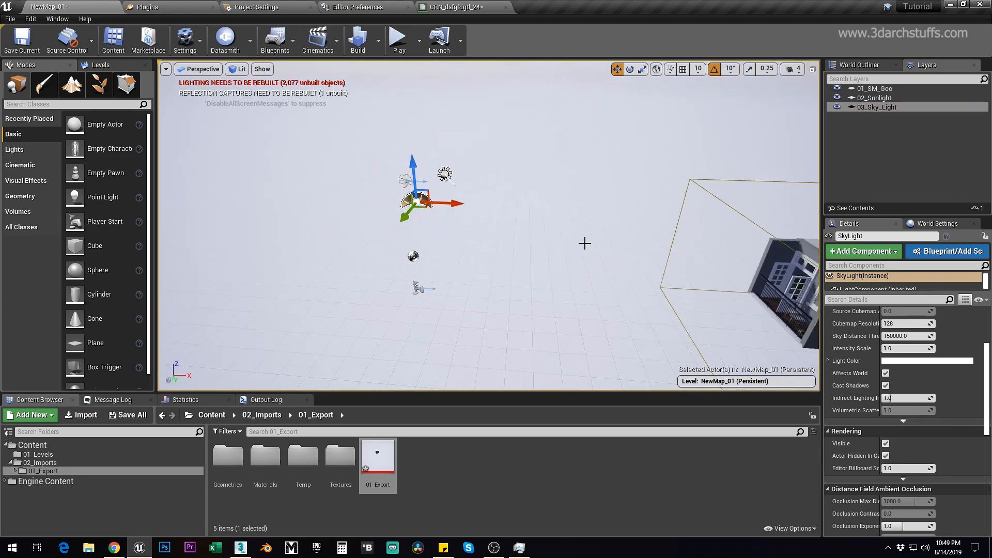
alt+drag(461, 207, 427, 279)
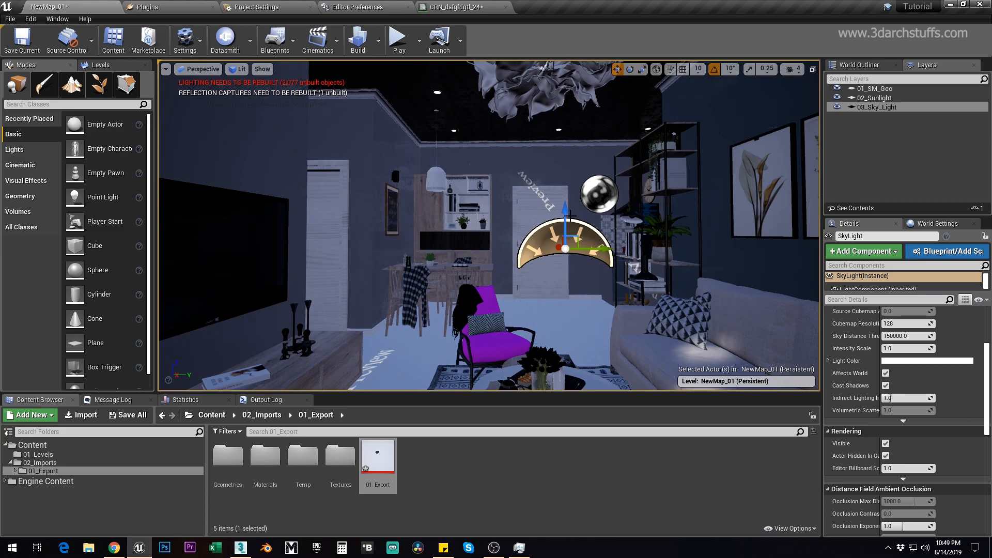
drag(570, 215, 566, 280)
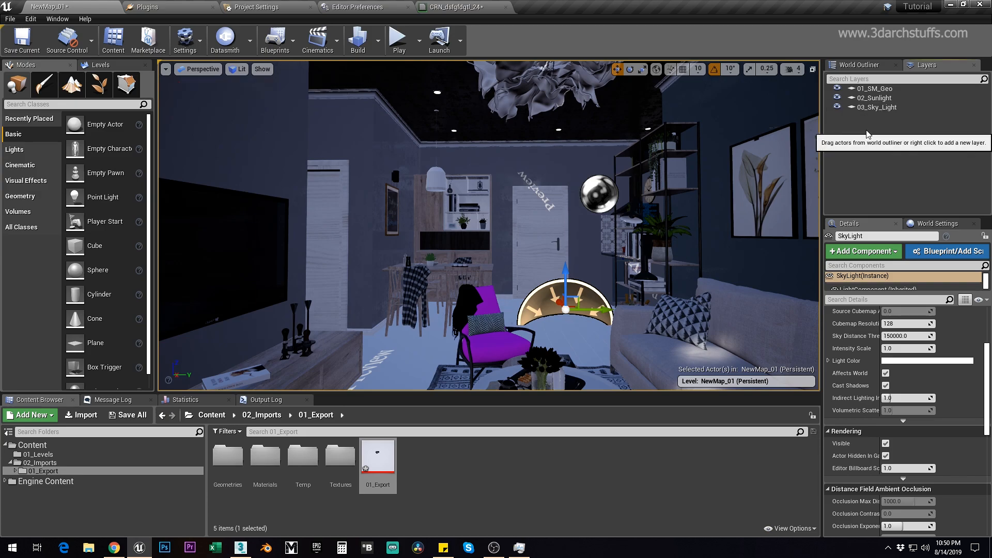
click(877, 107)
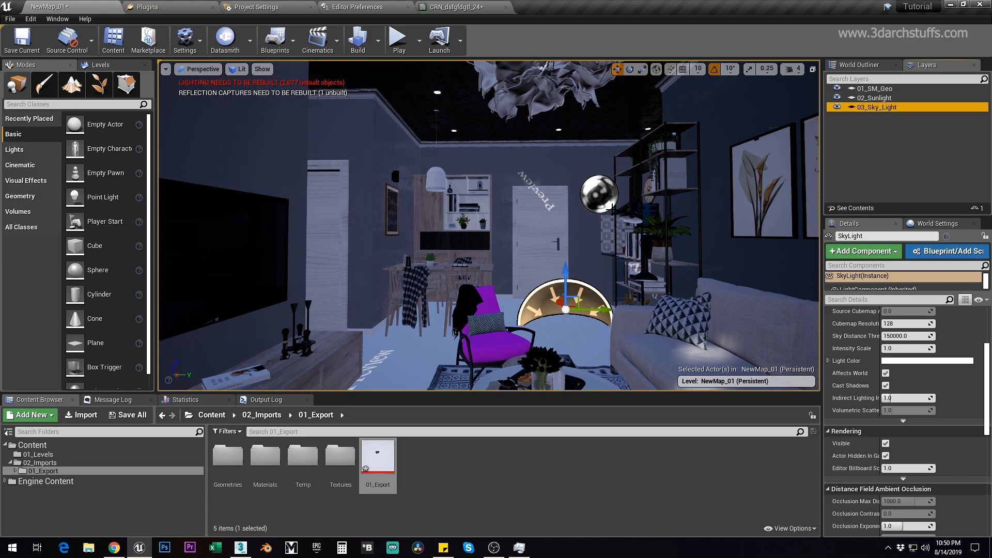
key(f)
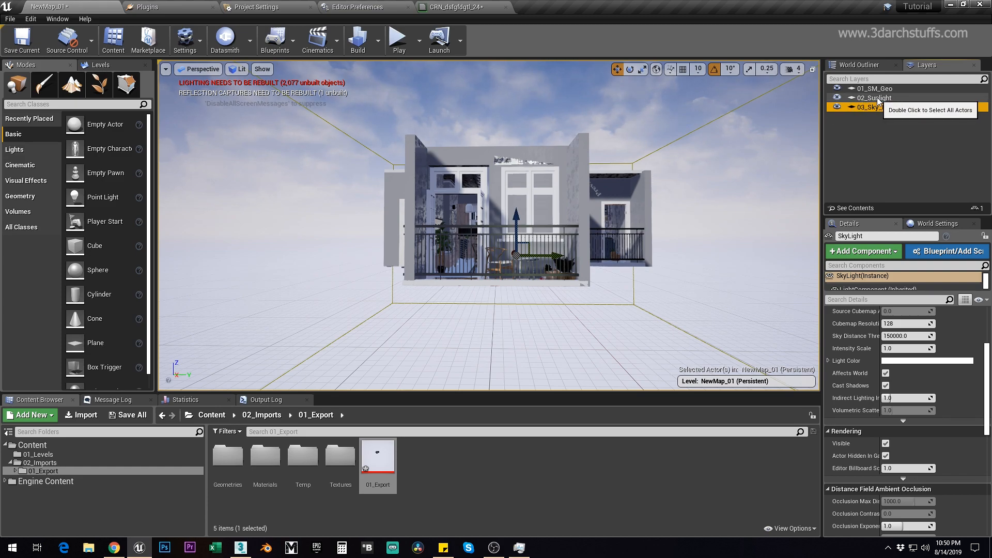
Turn off Affects World for the directional light in layer 02_Sunlight and the SkyLight in layer 03_Sky_Light
double_click(877, 98)
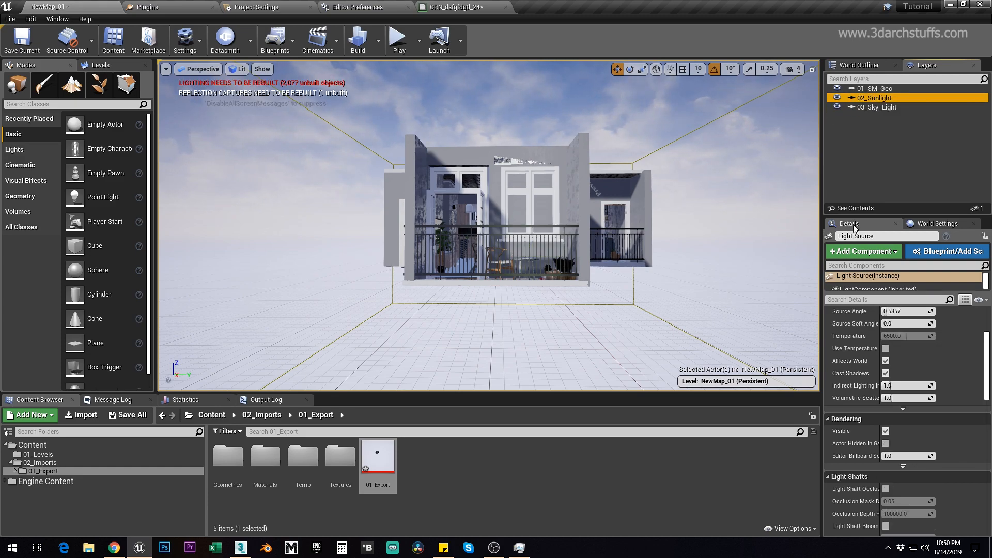
scroll(909, 413, up, 3)
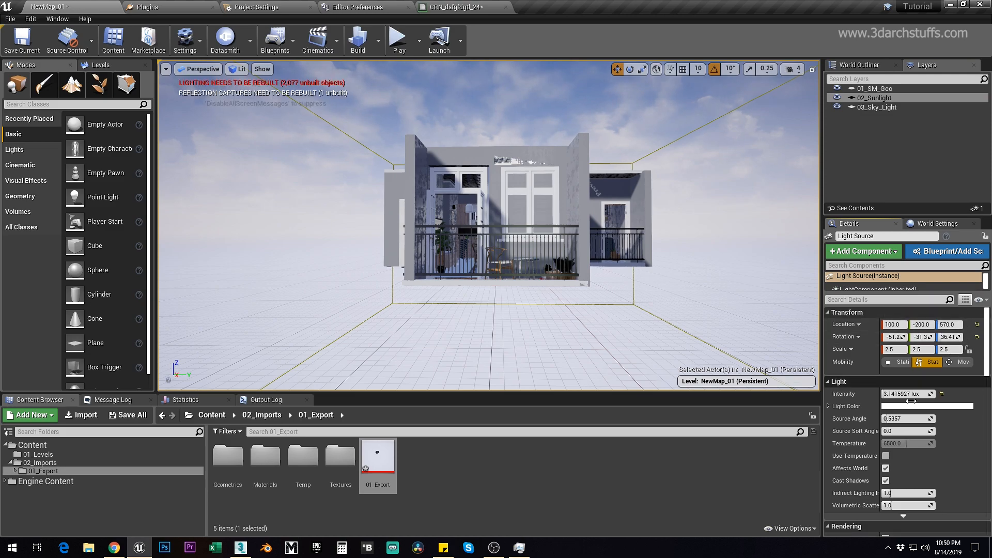
click(885, 469)
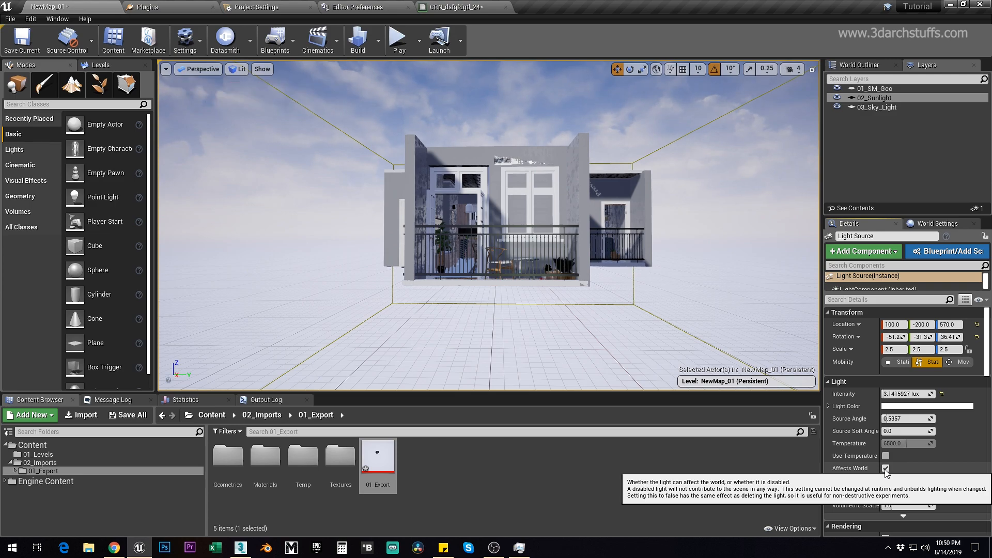
click(874, 107)
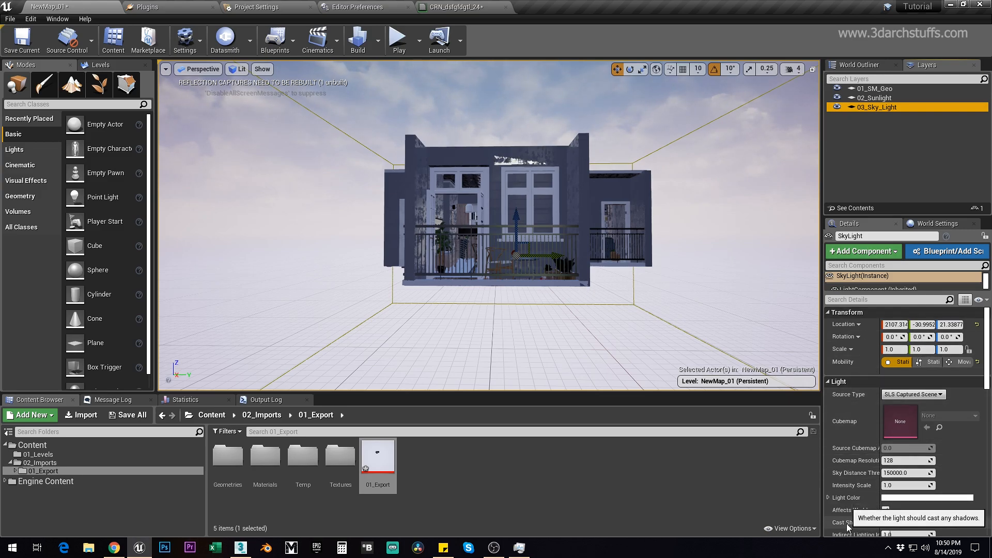
click(885, 510)
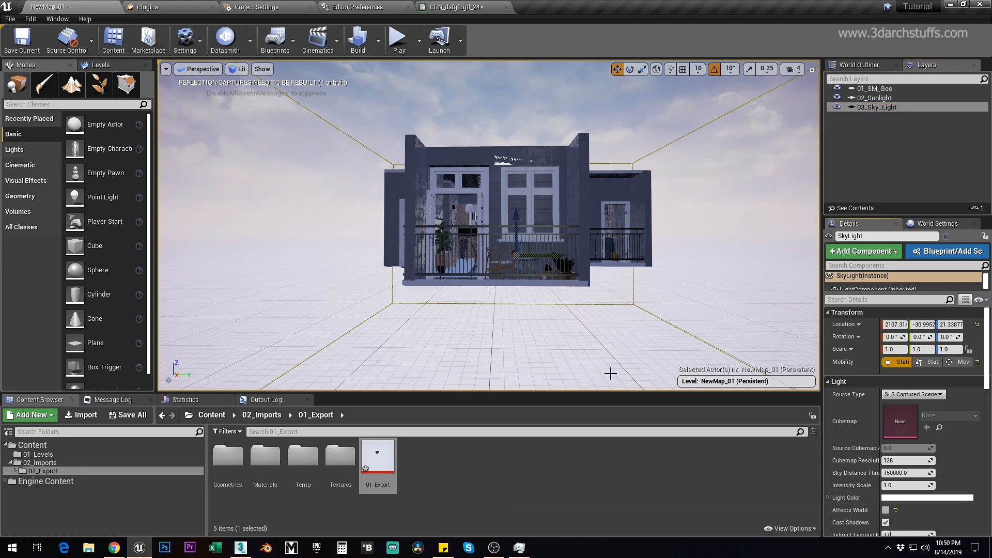
Inspect the apartment's exterior and living room with both lights disabled, and clear the selection
scroll(525, 283, down, 3)
alt+drag(575, 284, 595, 324)
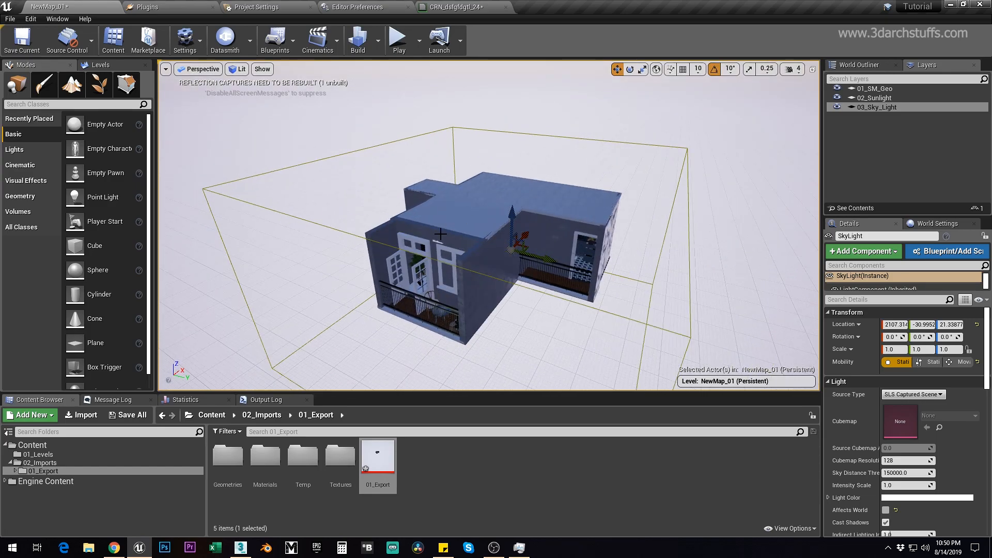
scroll(581, 220, down, 3)
alt+drag(609, 255, 610, 255)
alt+drag(550, 267, 558, 264)
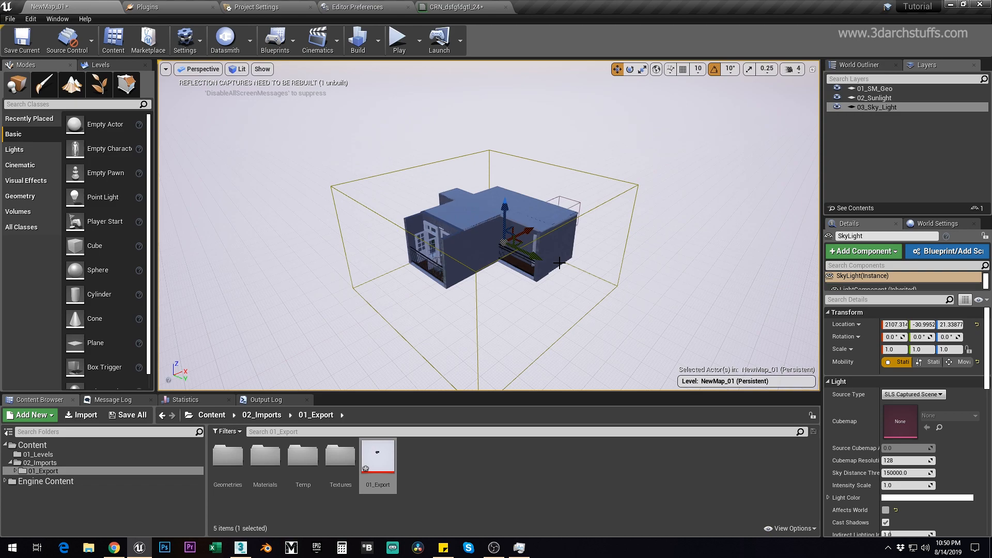
alt+drag(520, 288, 519, 290)
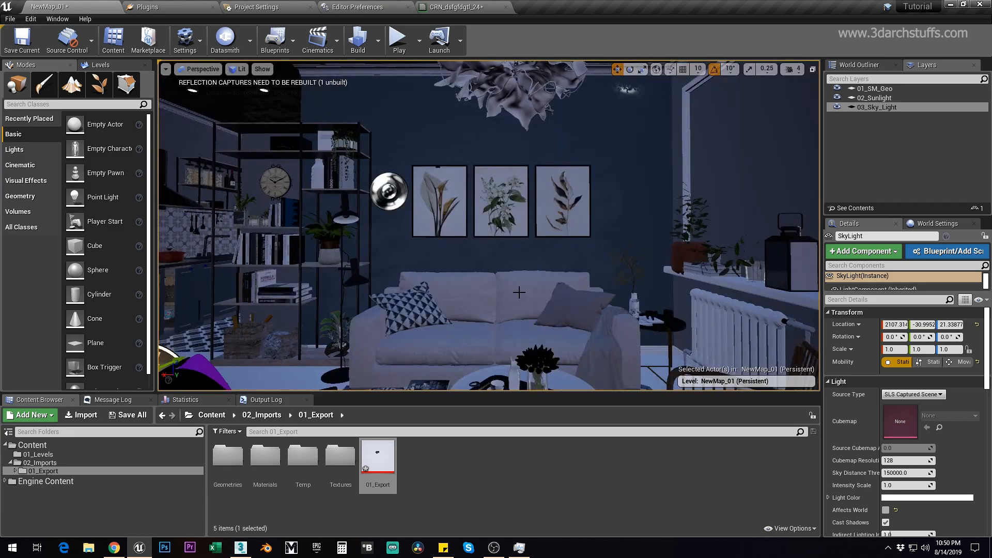
key(Escape)
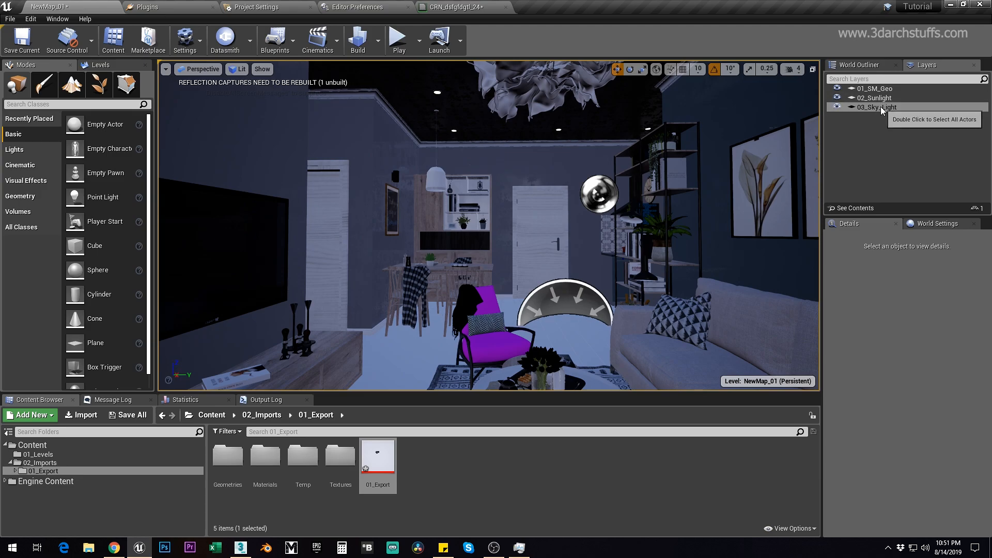
right_drag(515, 208, 712, 209)
right_drag(454, 230, 625, 230)
scroll(454, 230, down, 5)
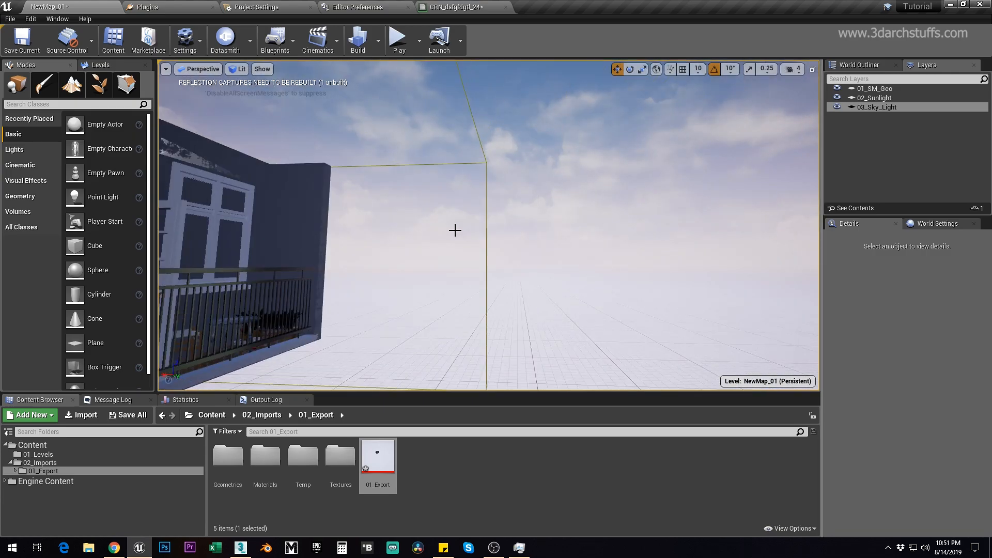
Examine the apartment from its balcony side and move back inside to a view across the living room
right_drag(454, 230, 351, 231)
right_drag(483, 222, 387, 222)
middle_drag(484, 222, 622, 225)
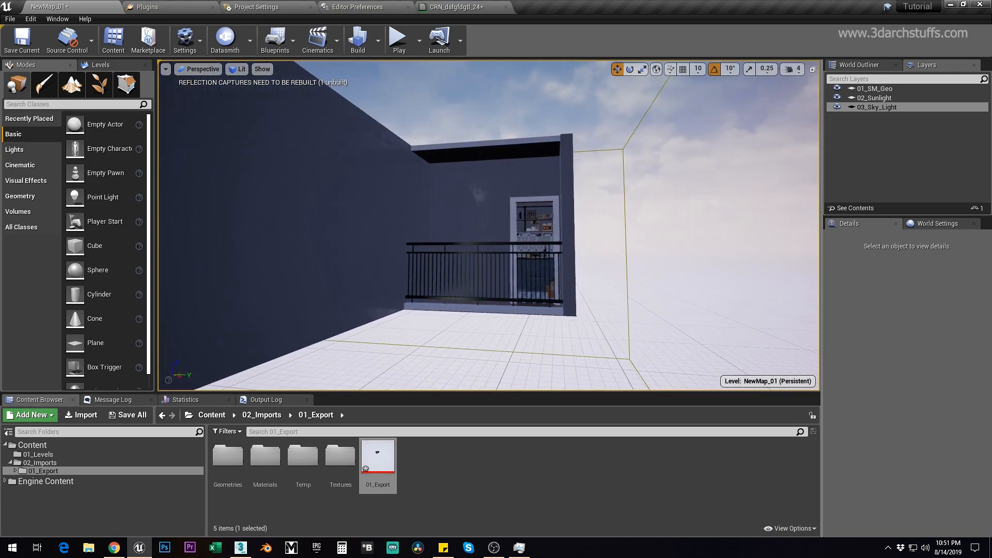
right_drag(508, 223, 320, 223)
middle_drag(518, 222, 584, 222)
scroll(518, 221, up, 6)
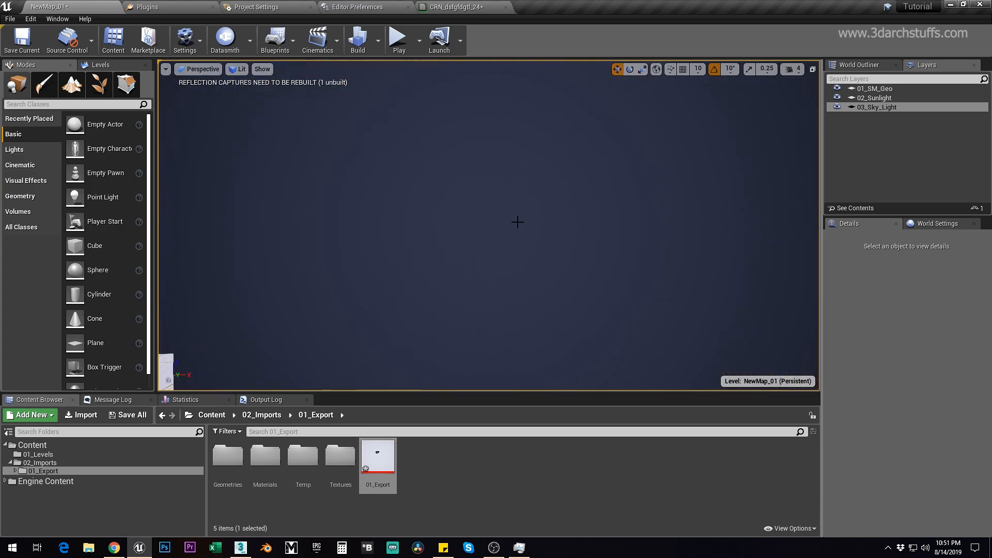
scroll(469, 222, up, 8)
right_drag(473, 220, 337, 221)
middle_drag(459, 236, 328, 226)
right_drag(499, 228, 479, 228)
scroll(499, 227, up, 5)
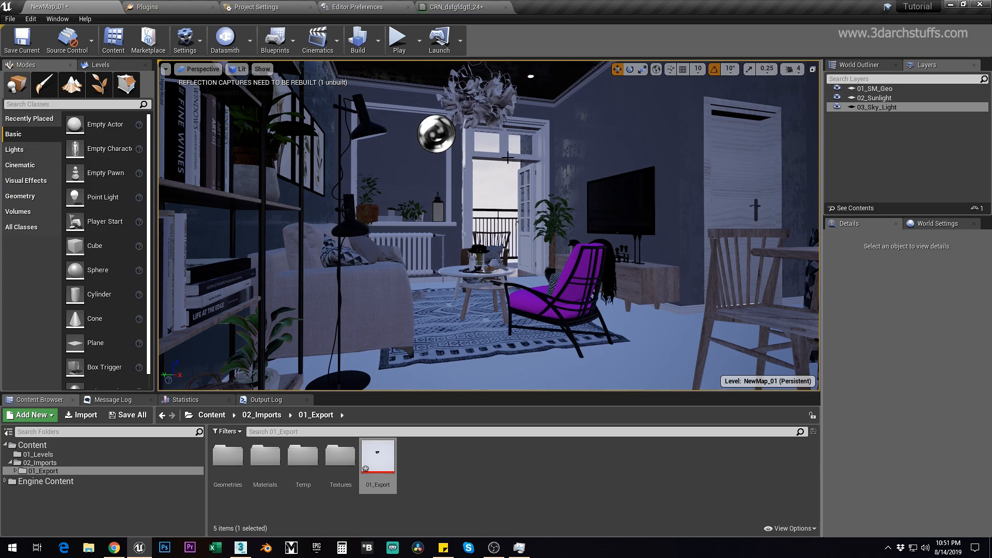
Choose the lighting quality for the build and build the level
click(378, 40)
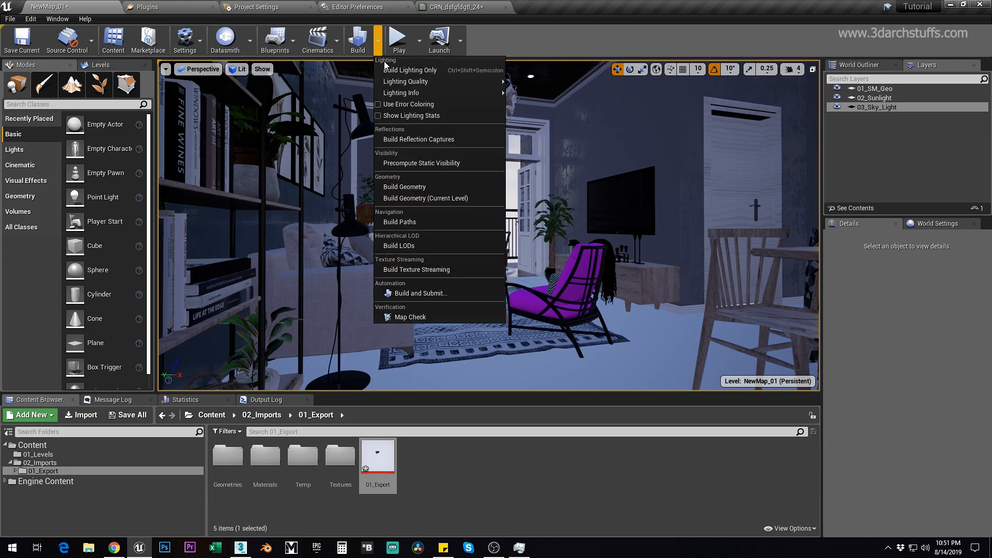
mouse_move(402, 82)
click(512, 91)
click(596, 2)
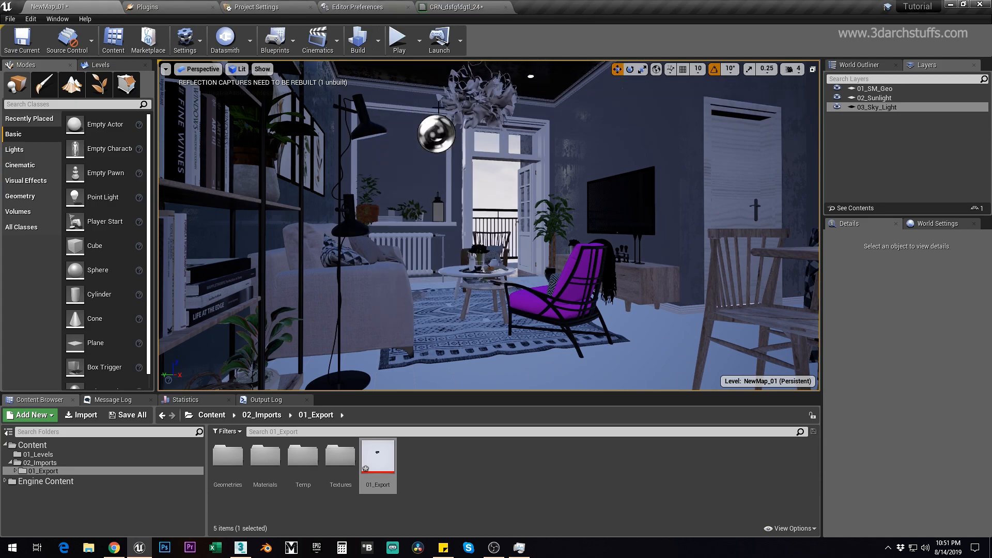
click(359, 42)
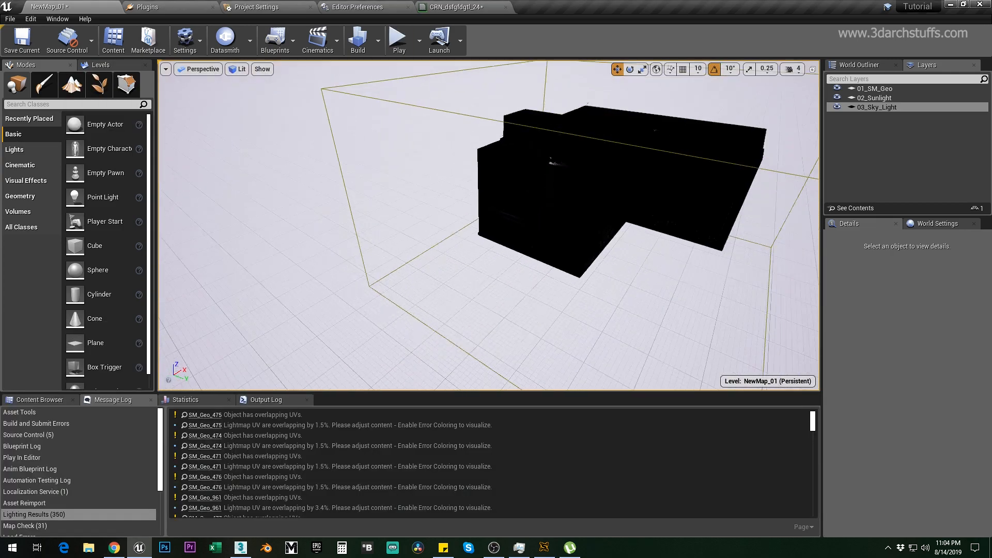
Examine the apartment's exterior from several angles after the lighting build
mouse_move(488, 225)
alt+mouse_down()
mouse_move(620, 220)
mouse_move(538, 214)
mouse_move(475, 232)
alt+mouse_up()
alt+drag(569, 221, 641, 269)
scroll(544, 253, down, 5)
alt+drag(544, 252, 634, 180)
Try deleting the sky sphere and the atmospheric fog, checking the apartment in unlit and lit view modes
click(574, 130)
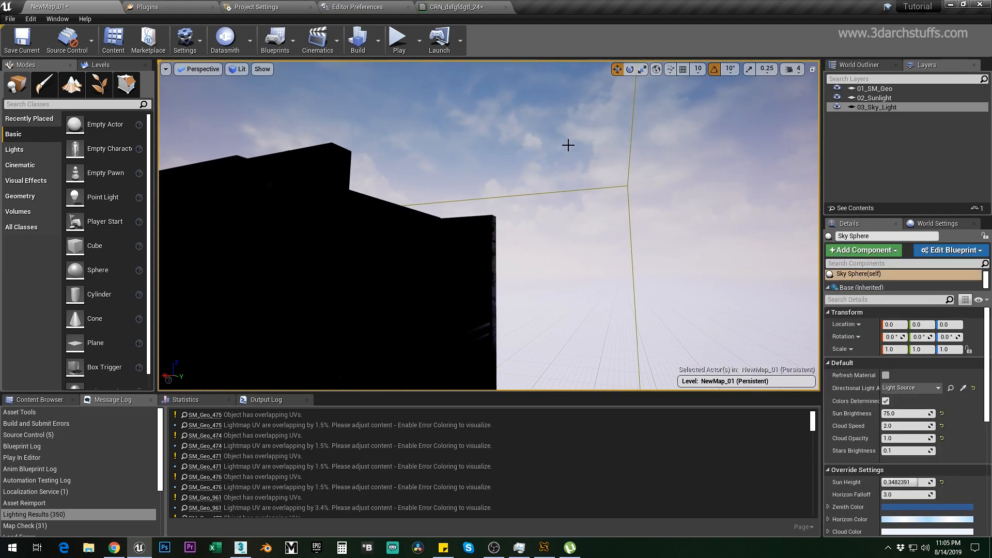
key(Escape)
right_drag(586, 205, 793, 221)
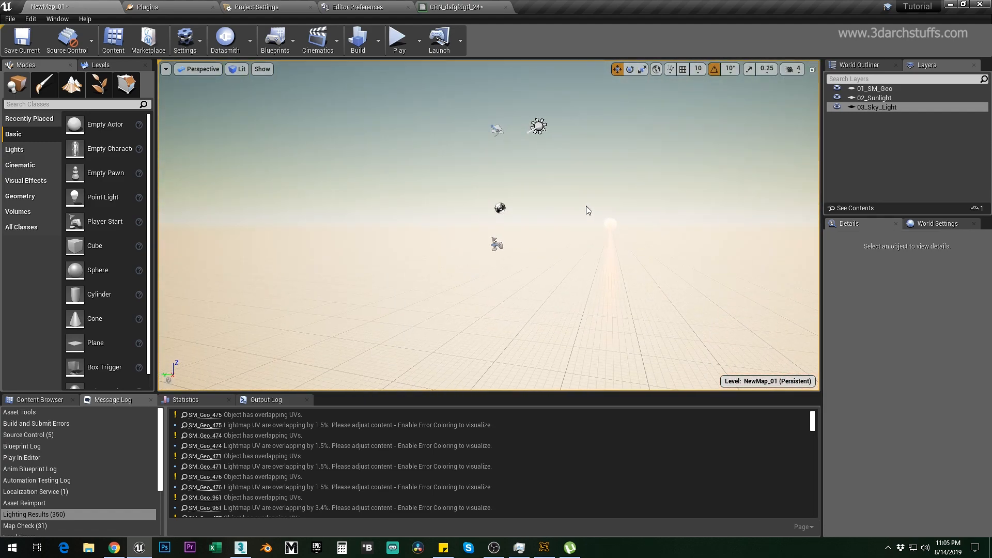
click(495, 130)
key(Delete)
scroll(520, 201, down, 5)
alt+drag(591, 243, 424, 258)
key(alt+3)
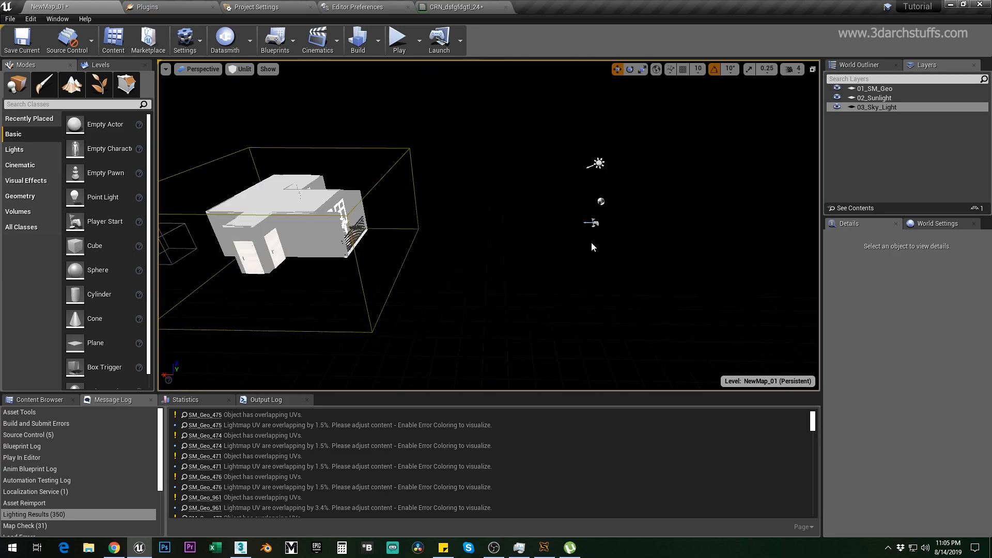
alt+drag(591, 243, 486, 253)
key(alt+4)
Restore the deleted sky sphere and fog, and check the lit exterior from above
key(w)
right_drag(551, 226, 641, 257)
key(w)
key(a)
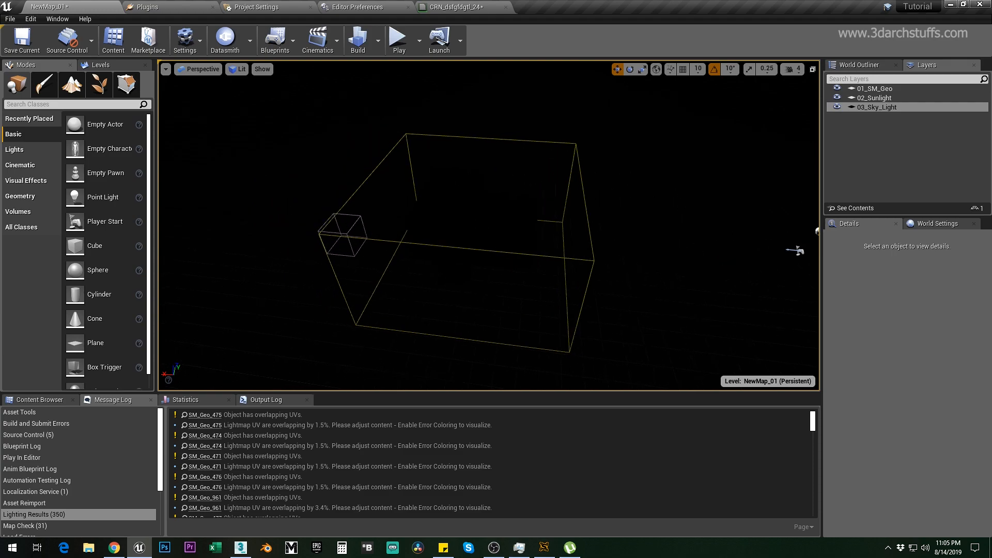
right_drag(598, 228, 519, 220)
key(w)
key(s)
key(d)
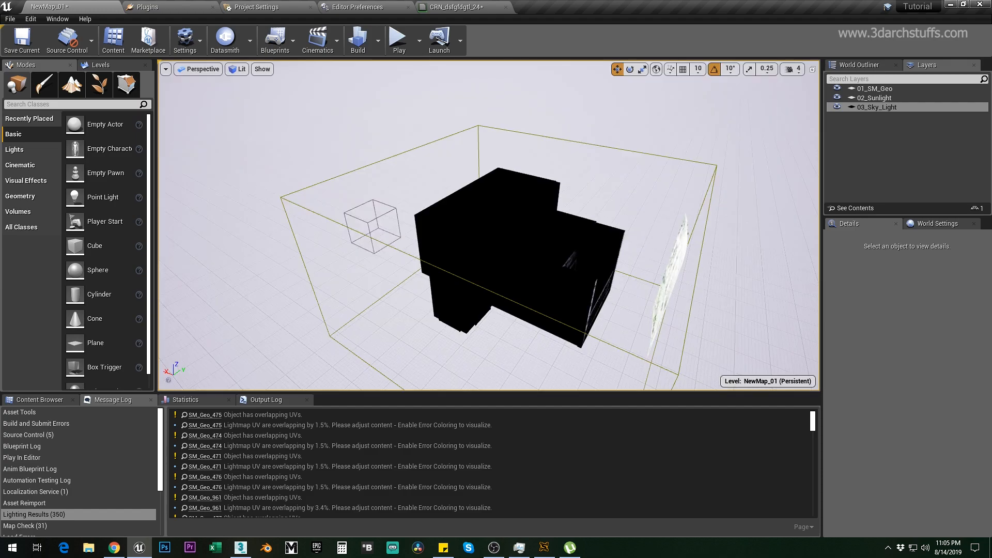
Select the SkyLight in layer 03_Sky_Light and set its Source Type to SLS Specified Cubemap
right_drag(519, 220, 569, 232)
key(d)
double_click(874, 107)
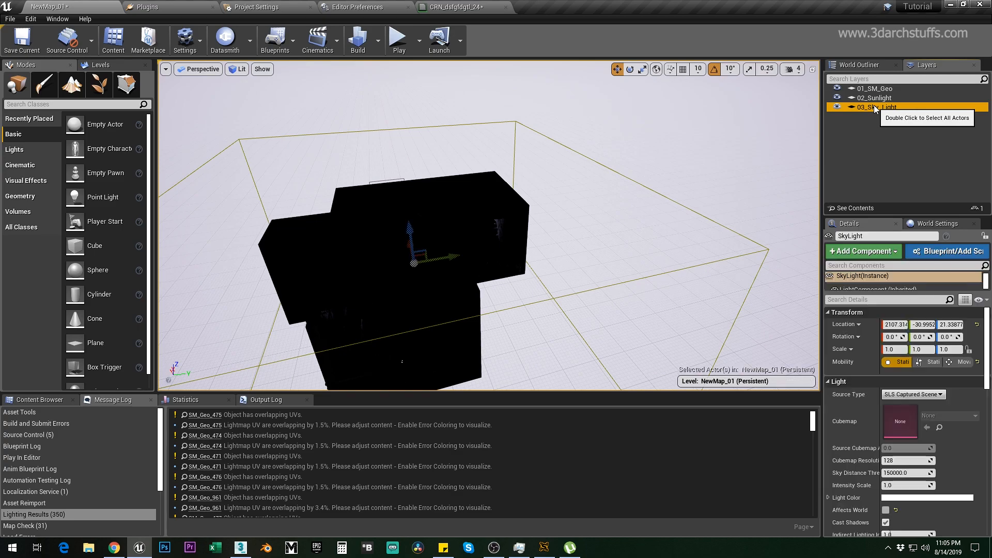
click(911, 394)
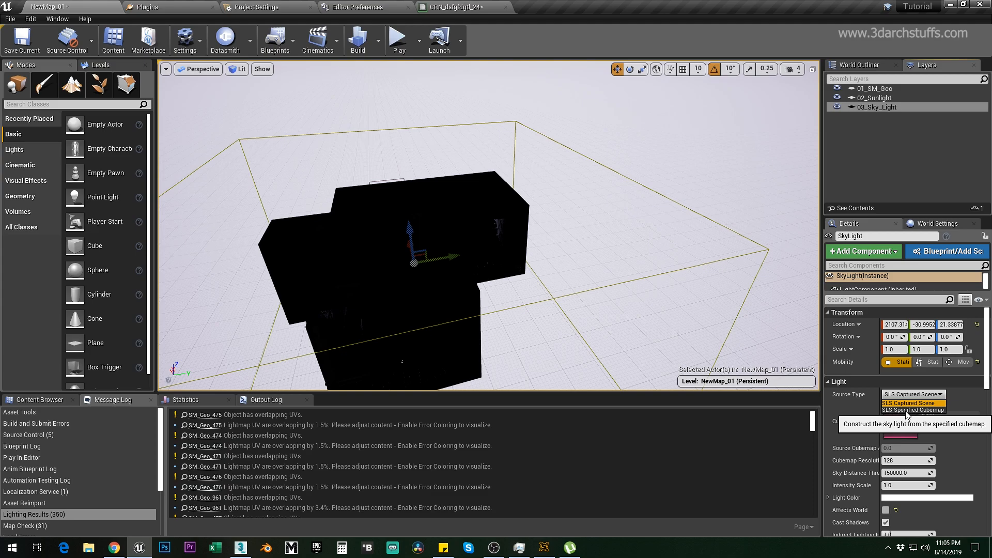
click(908, 410)
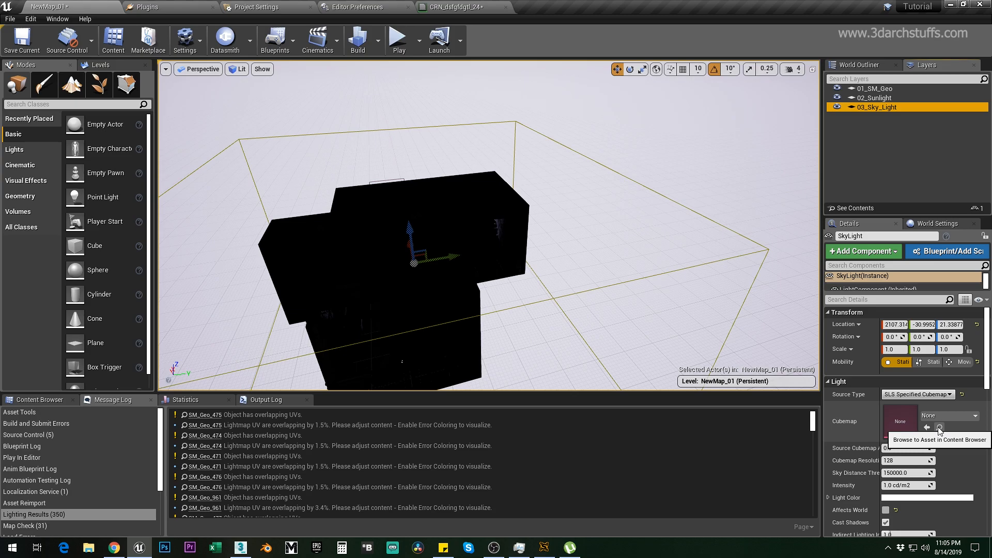
Create a folder named 03_Textures in the project's Content folder
click(43, 400)
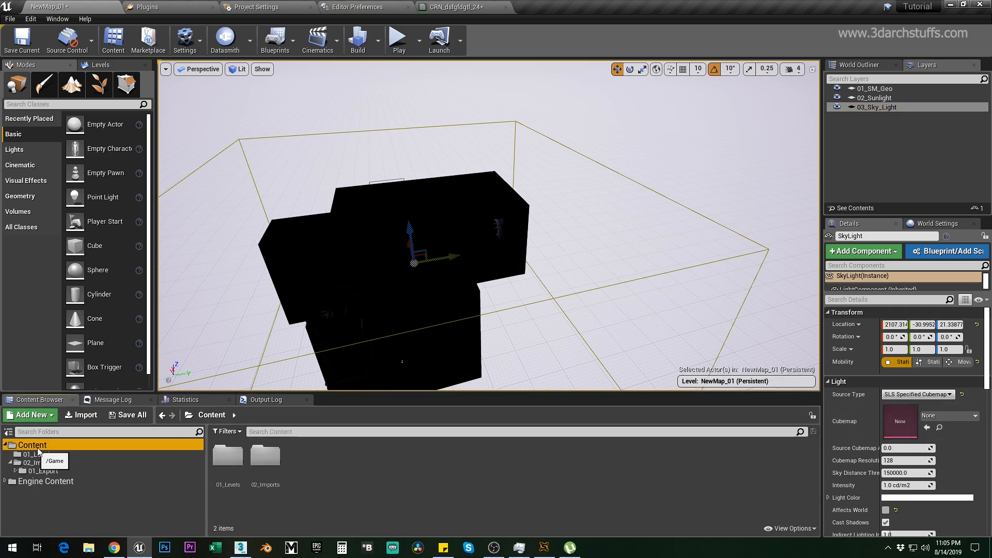
right_click(325, 463)
click(356, 151)
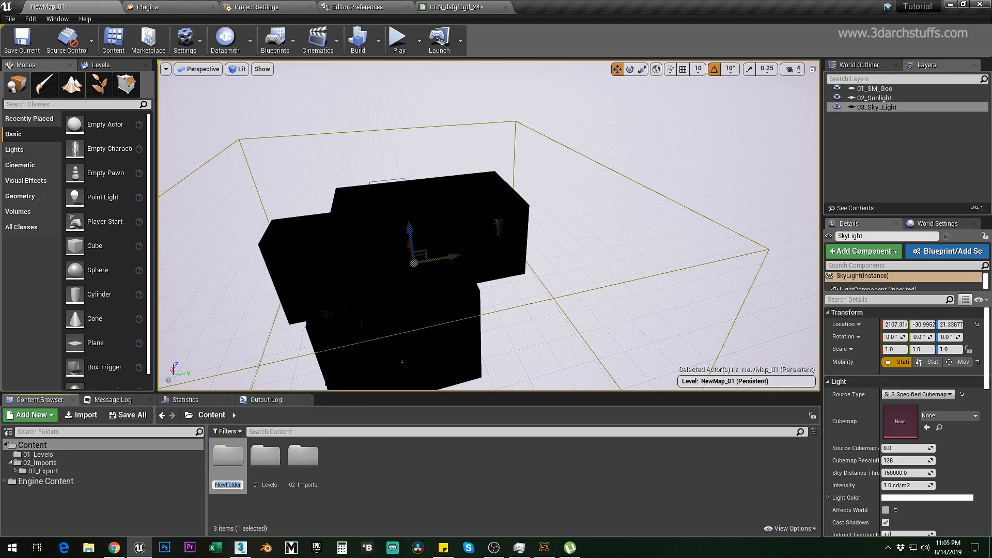
text(03)
text(_Textures)
key(Return)
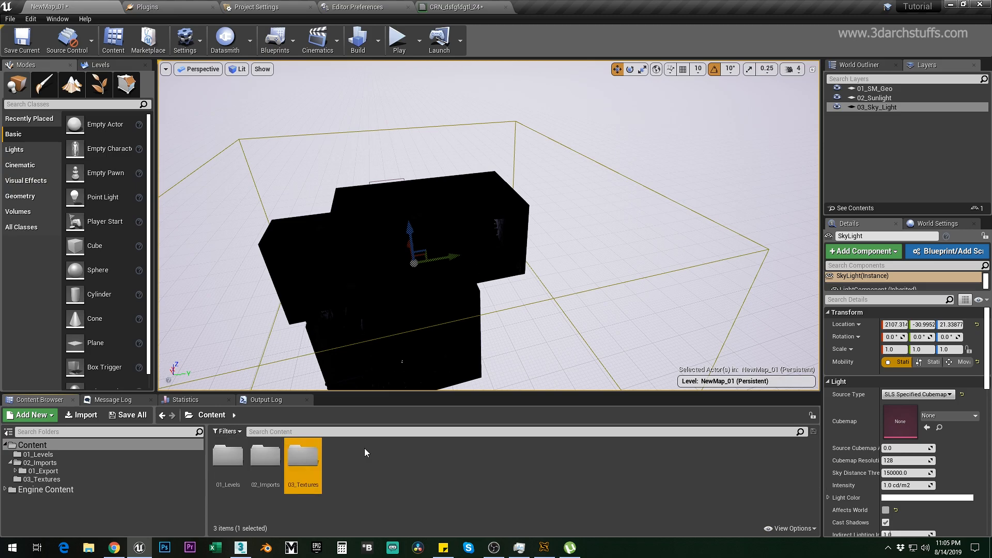
Start an import into 03_Textures and copy the file 1224 Clear Sky.hdr from the 3darchstuffs HDRIs library
double_click(304, 457)
right_click(300, 468)
click(339, 206)
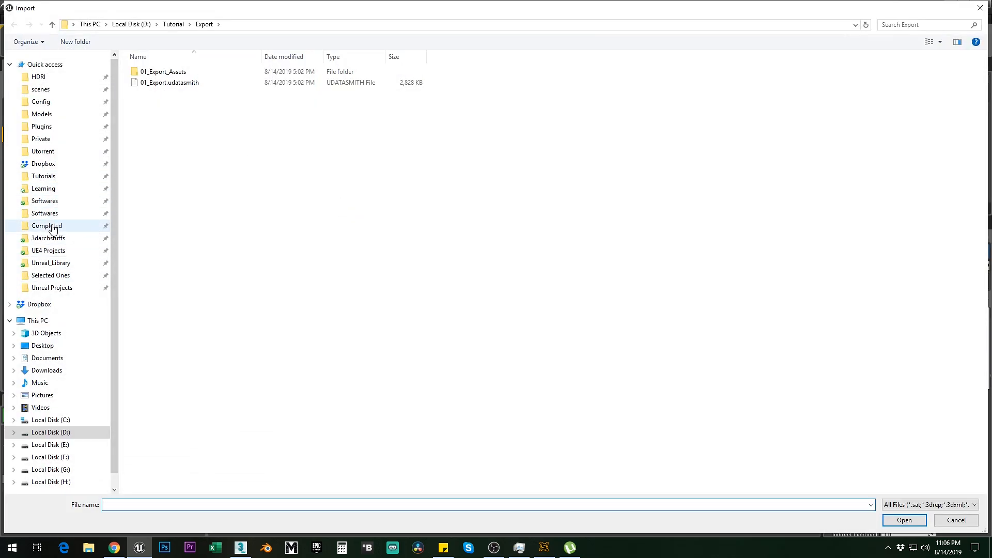
click(55, 238)
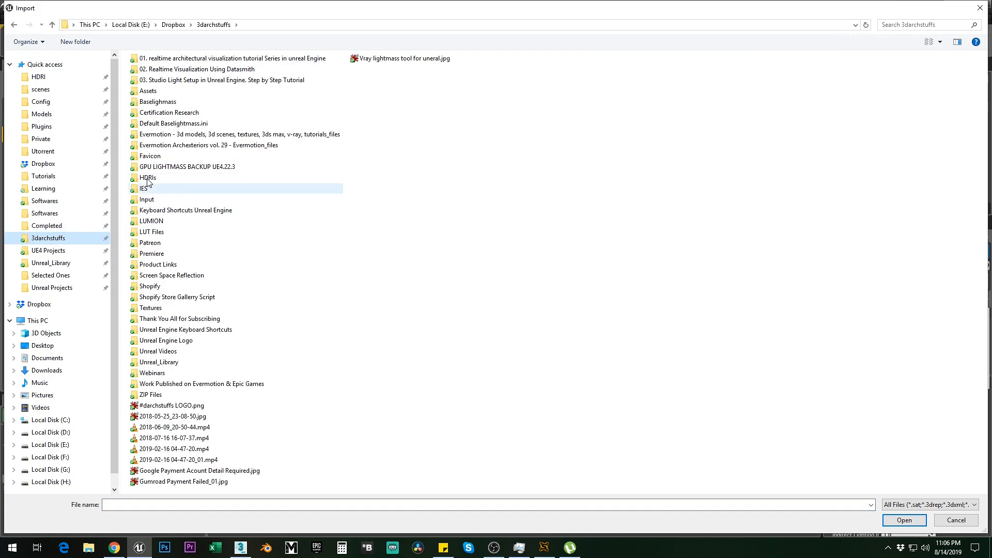
double_click(150, 181)
double_click(245, 100)
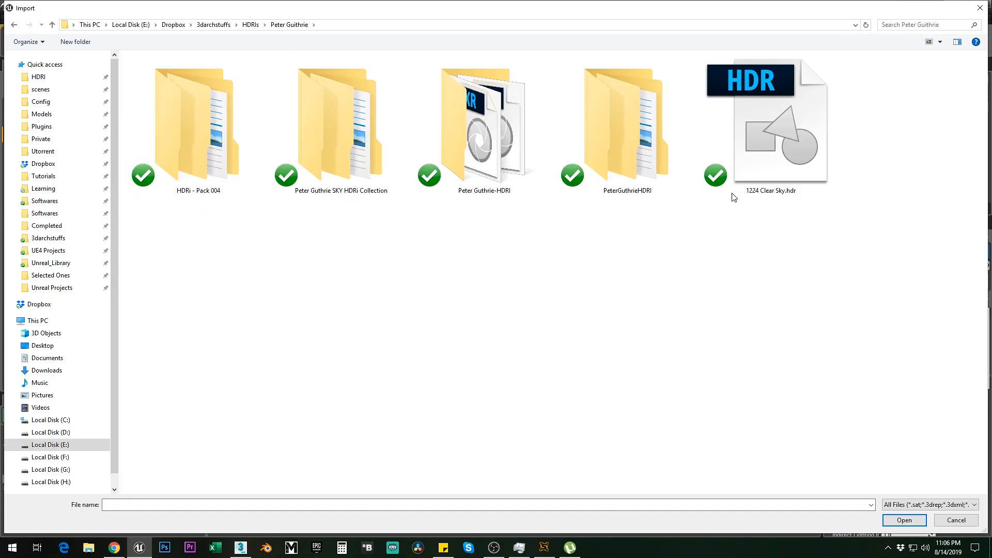
click(774, 156)
right_click(775, 156)
click(798, 381)
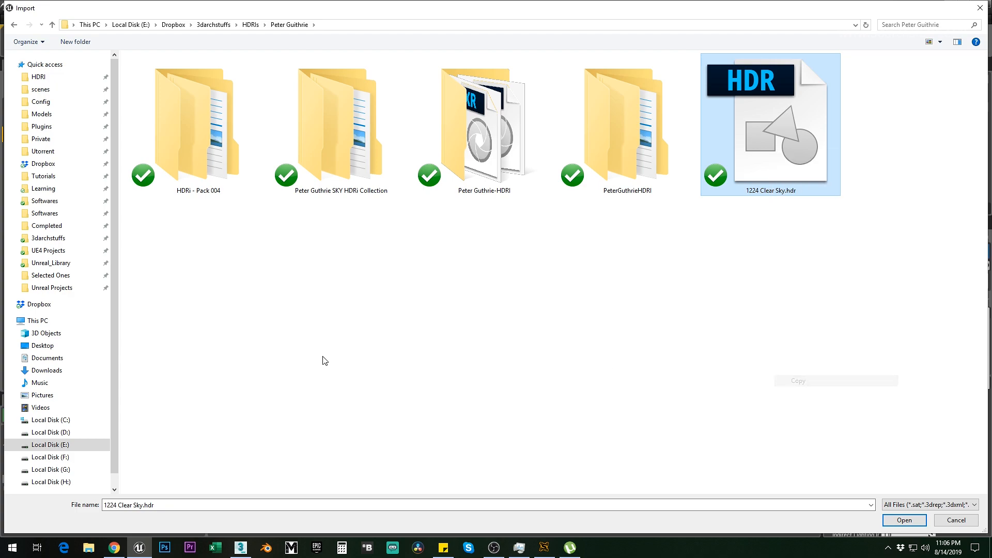
Create a folder named Textures inside the Tutorial folder on Local Disk (D:)
click(65, 437)
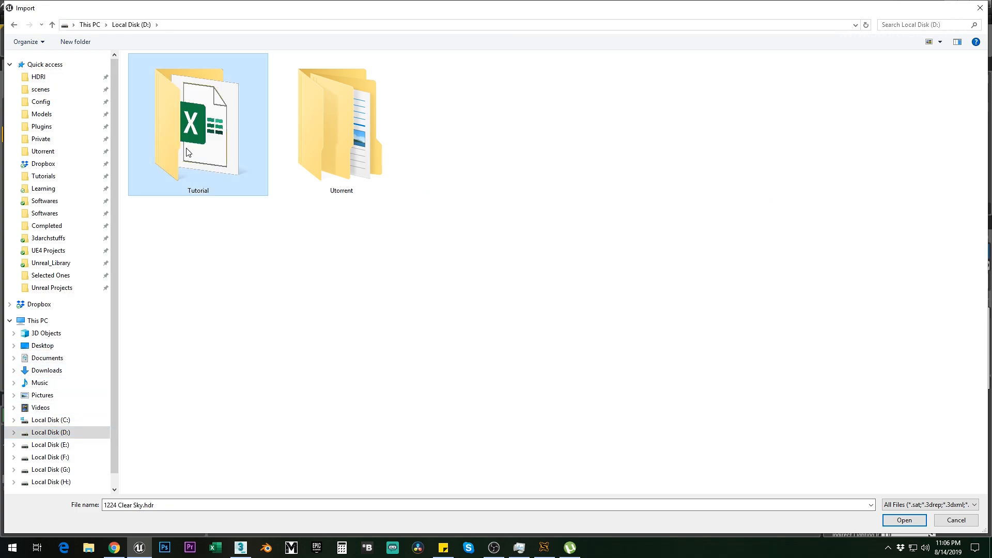
double_click(199, 126)
right_click(522, 281)
mouse_move(626, 389)
click(663, 389)
text(Te)
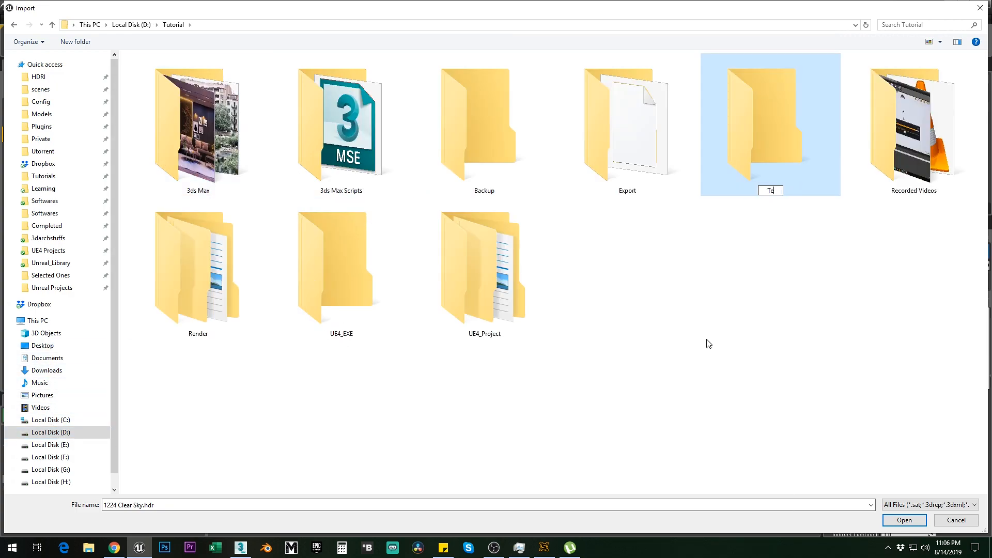
text(xtures)
key(Return)
Paste 1224 Clear Sky.hdr into the new Textures folder on disk and import it into the project
double_click(210, 277)
right_click(268, 281)
click(300, 339)
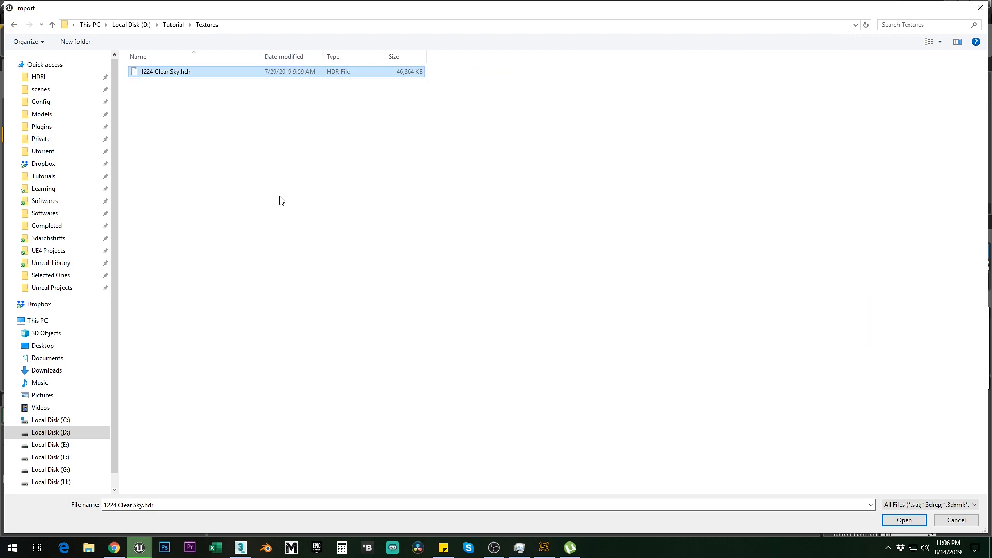
click(161, 73)
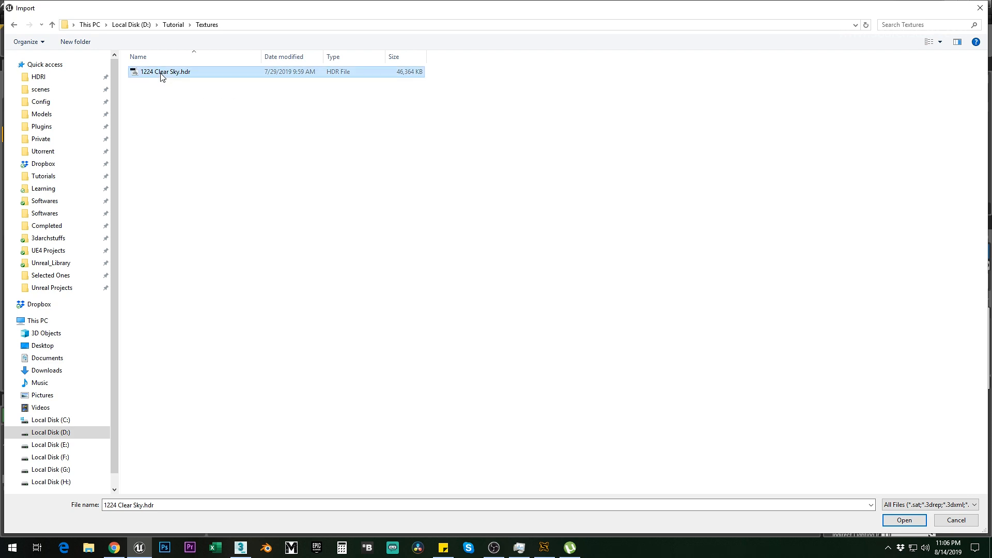
click(903, 520)
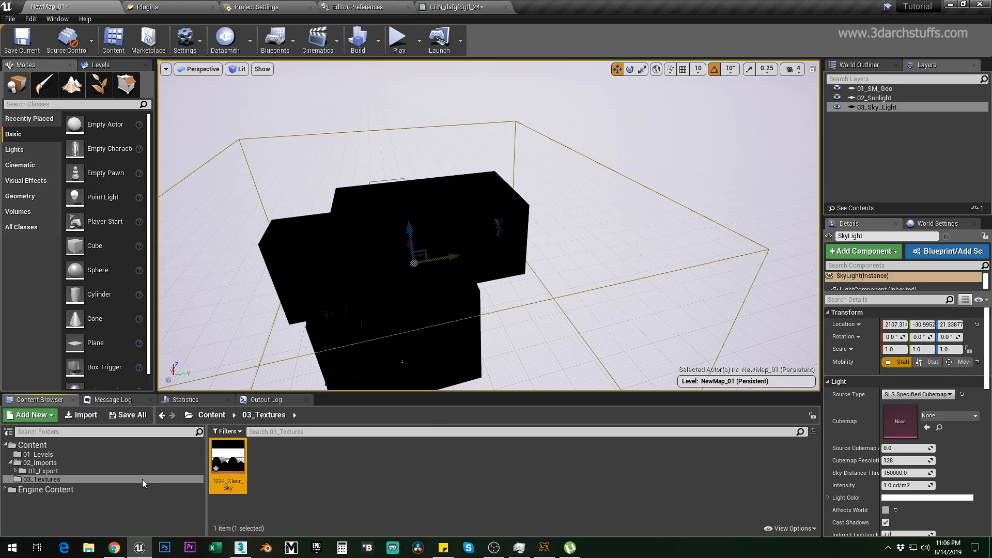
Open the 1224_Clear_Sky texture, set its Mip Gen Settings to NoMipmaps and save it
drag(207, 461, 155, 460)
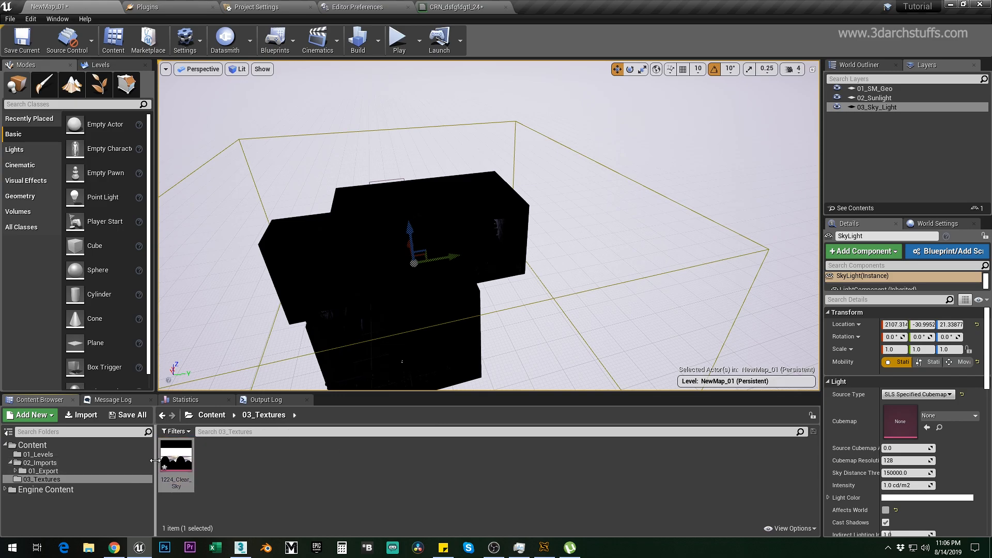
click(182, 467)
double_click(182, 467)
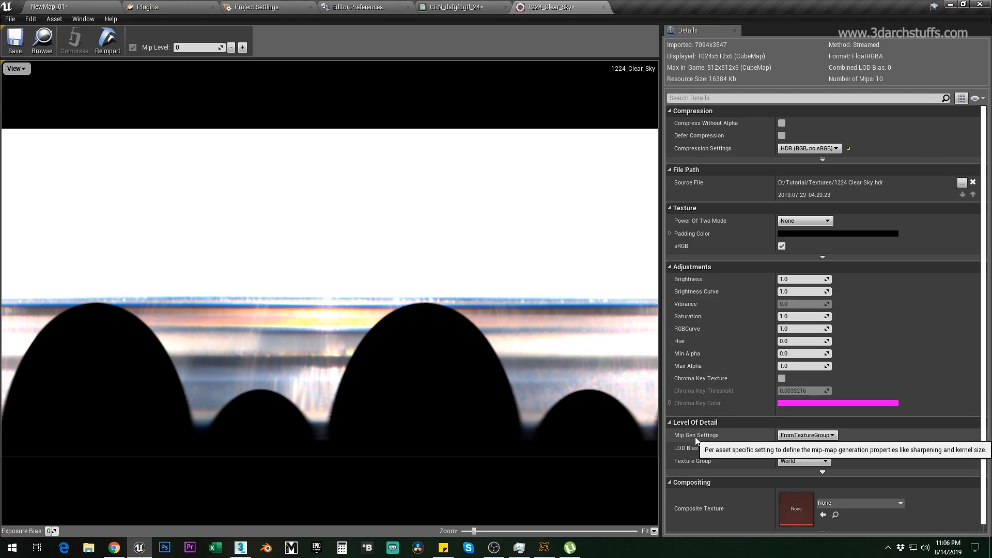
click(784, 437)
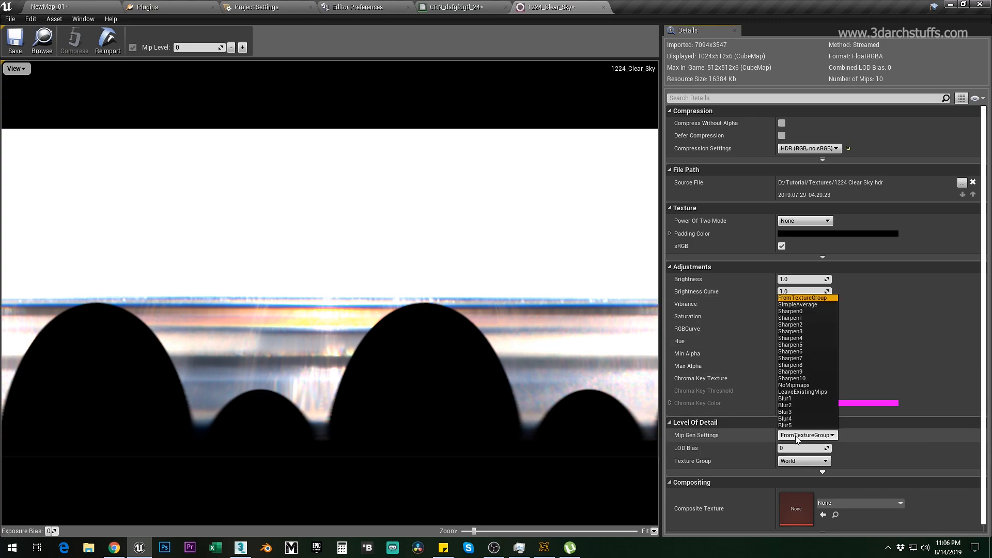
click(798, 386)
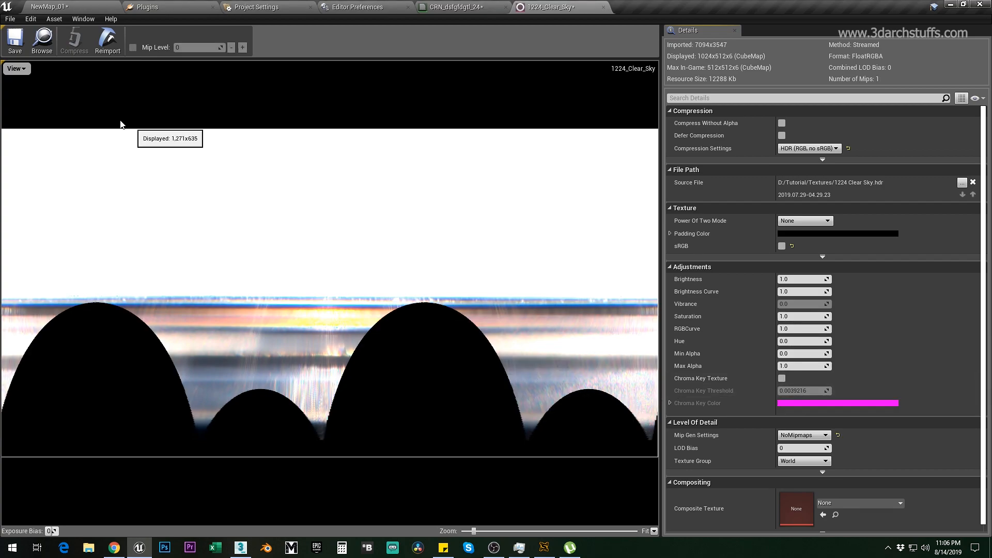
click(15, 42)
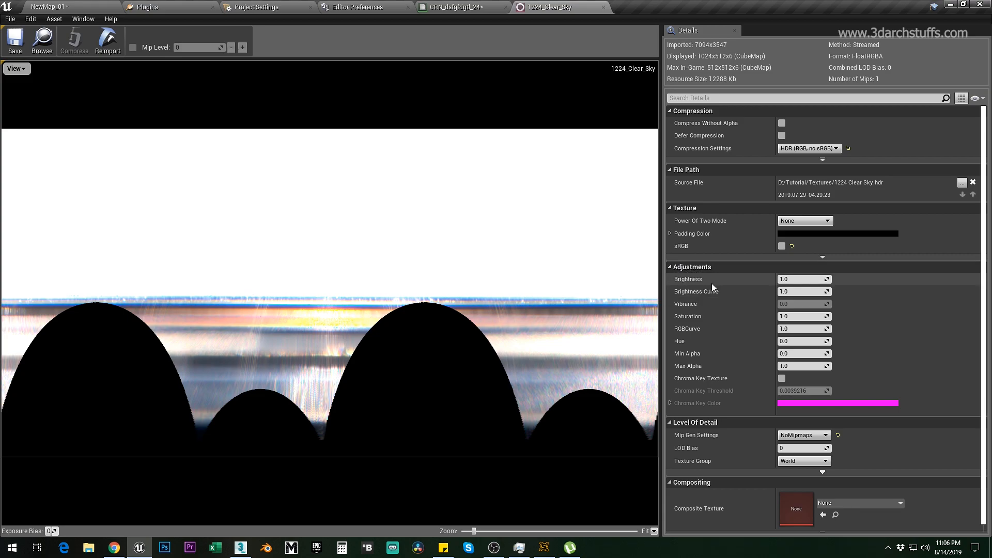
Set the 1224_Clear_Sky texture's Brightness to 0.25, save it and return to the NewMap_01 level
click(795, 280)
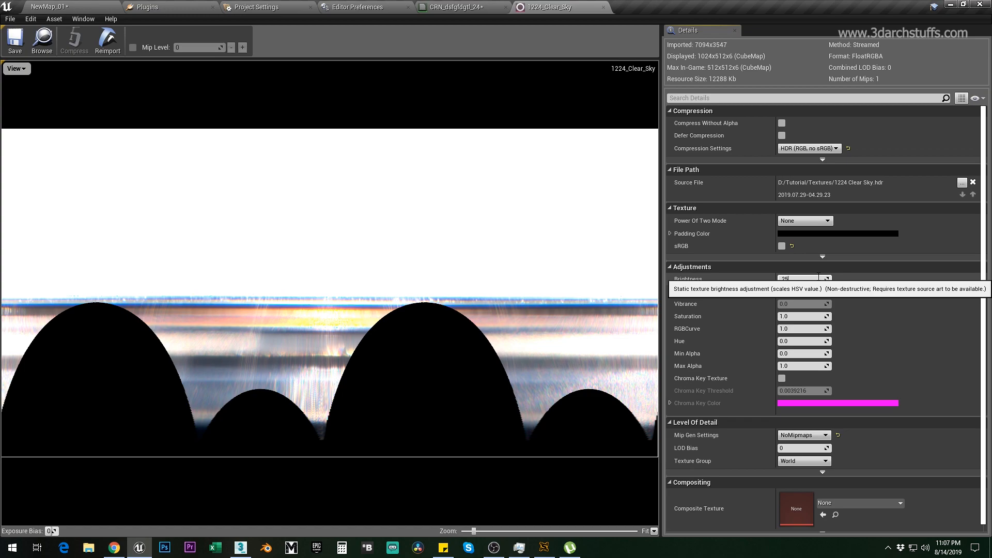
text(.25)
key(Return)
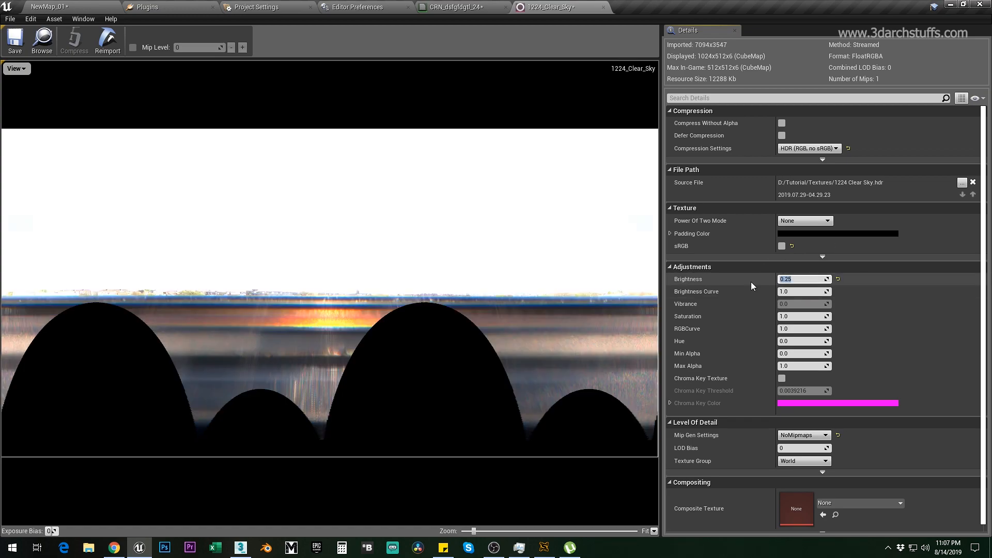
click(15, 40)
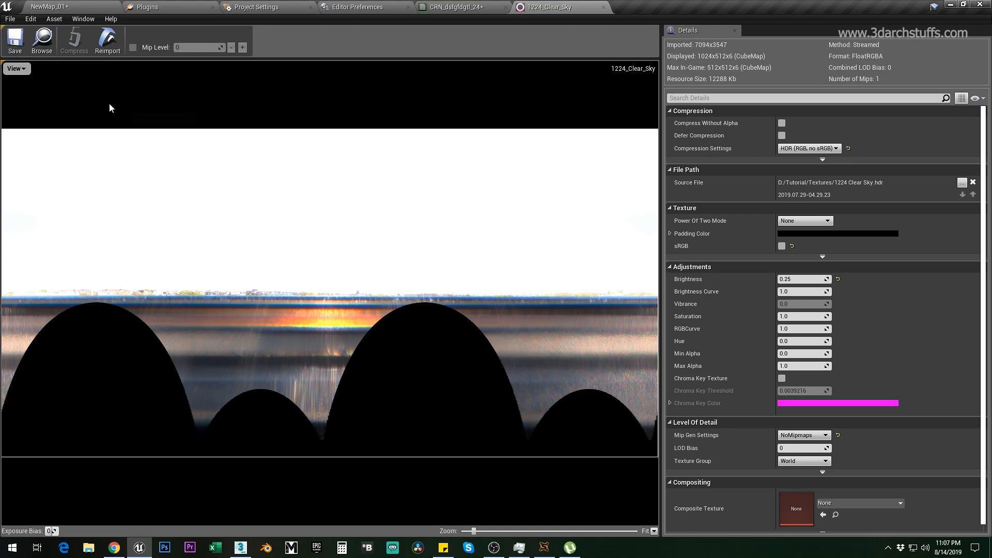
click(85, 7)
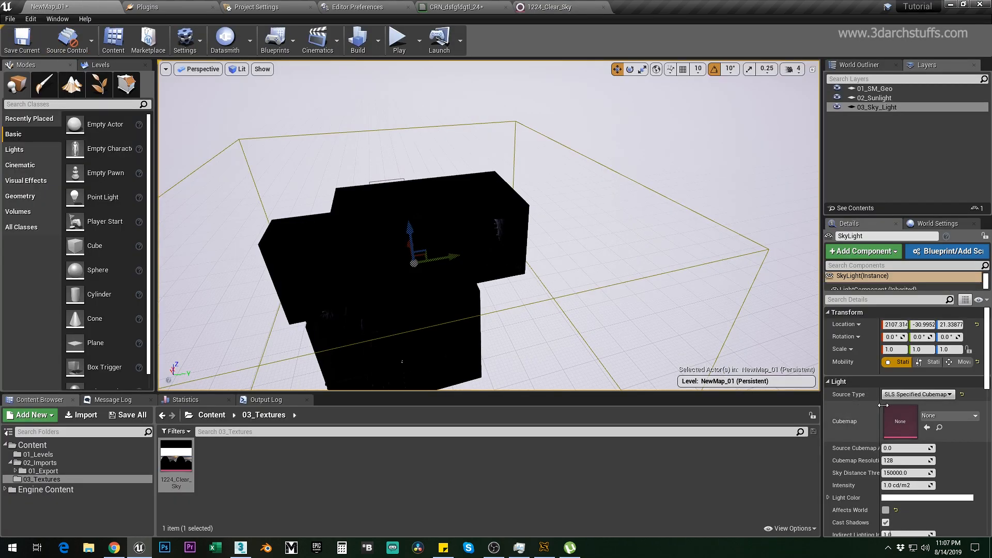
Assign 1224_Clear_Sky as the SkyLight's Cubemap with a Cubemap Resolution of 1024 and save the level
click(176, 463)
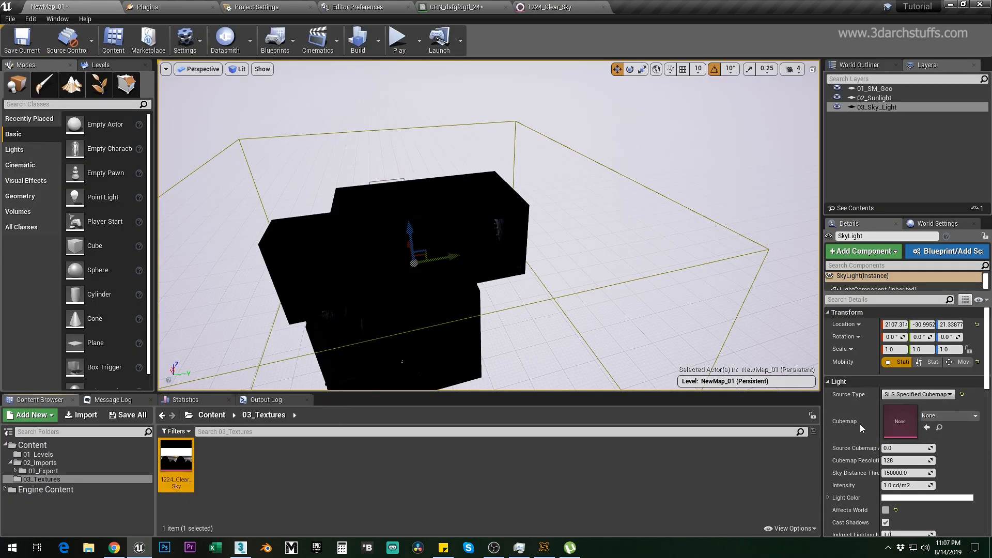
click(926, 428)
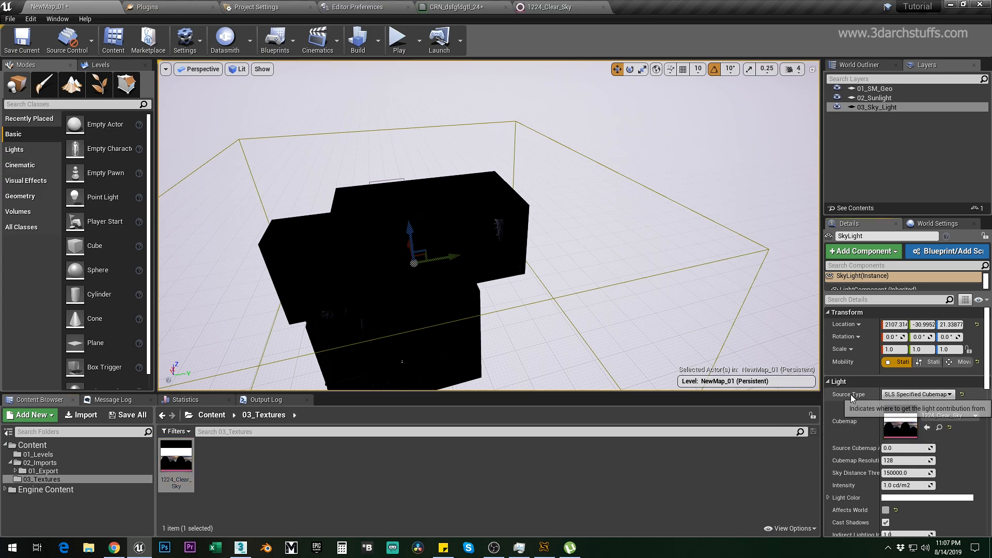
click(877, 107)
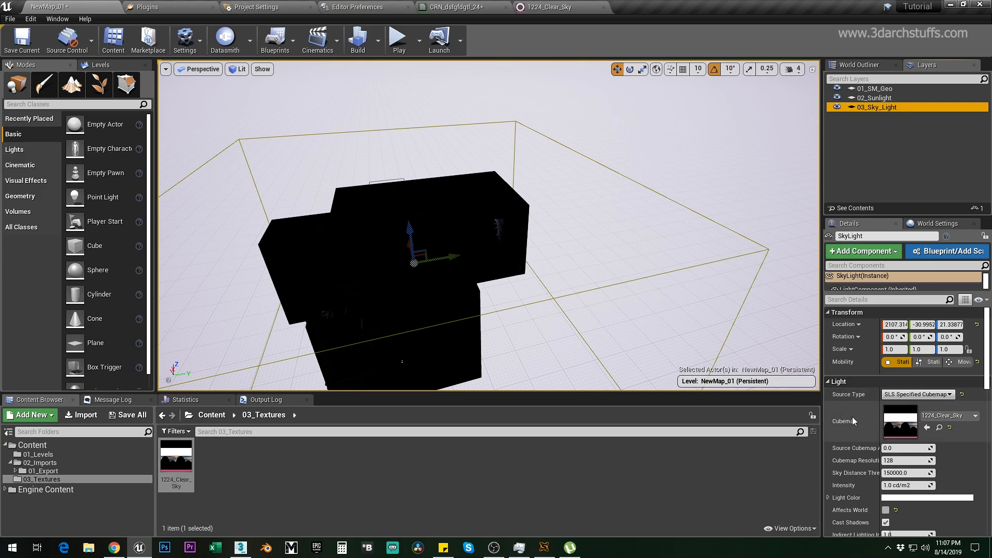
click(186, 474)
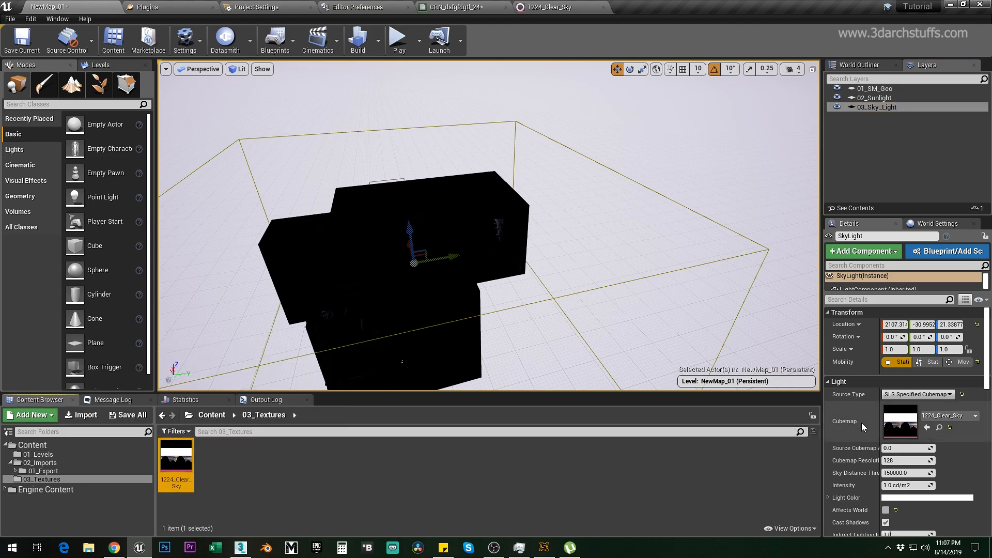
click(927, 428)
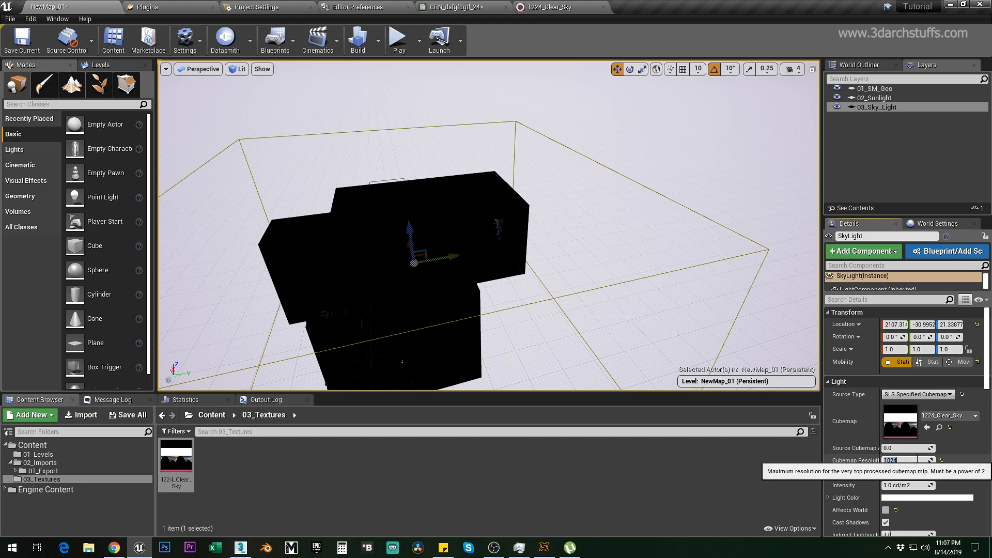
alt+drag(577, 373, 738, 325)
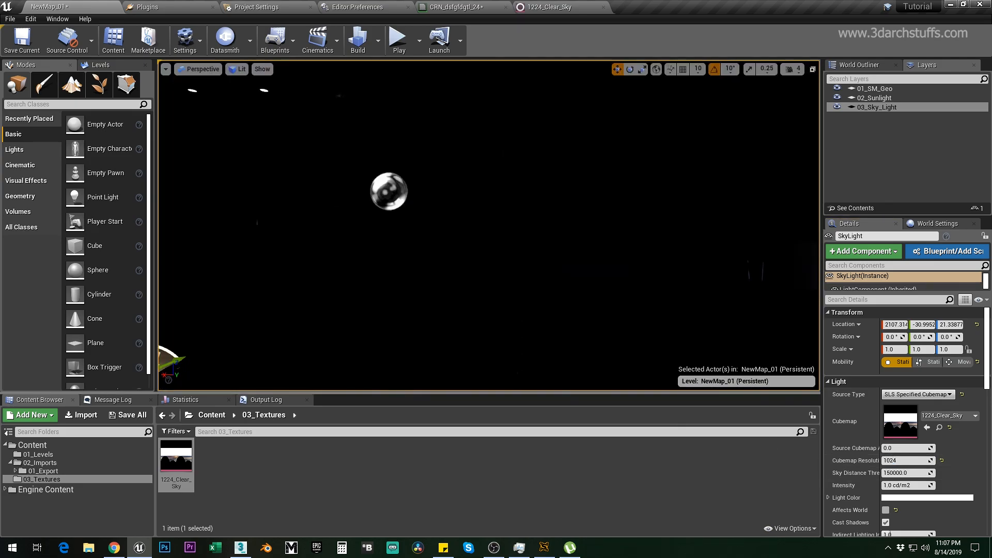
key(ctrl+s)
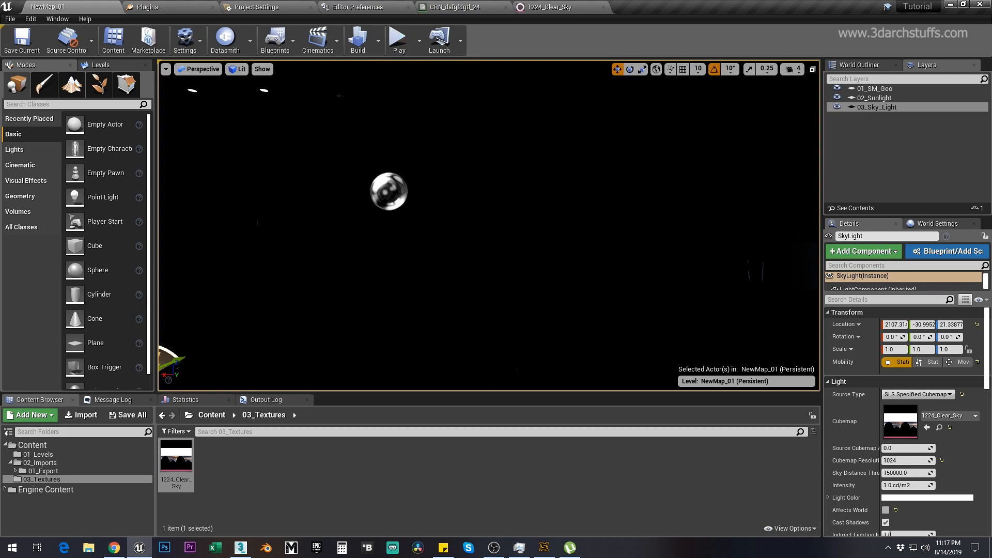
Check the Lighting Quality options and build the level with the SkyLight's Affects World option disabled
key(f)
alt+drag(465, 206, 672, 232)
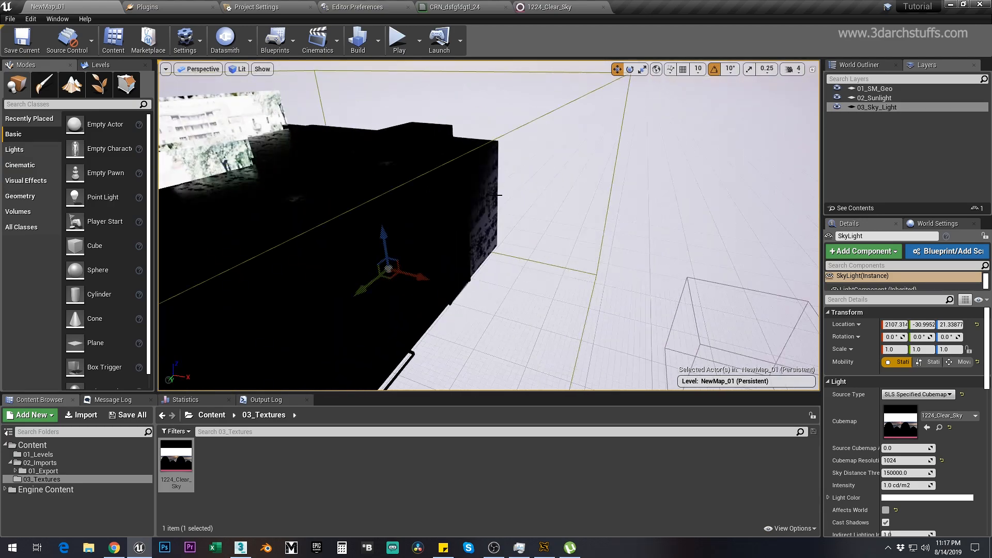
right_drag(489, 197, 413, 201)
key(1)
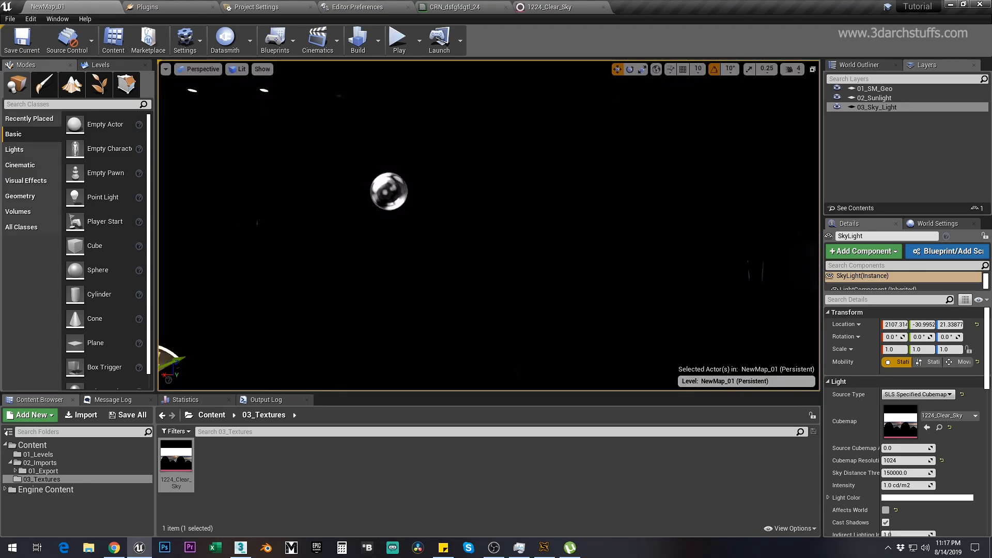
click(378, 41)
mouse_move(403, 82)
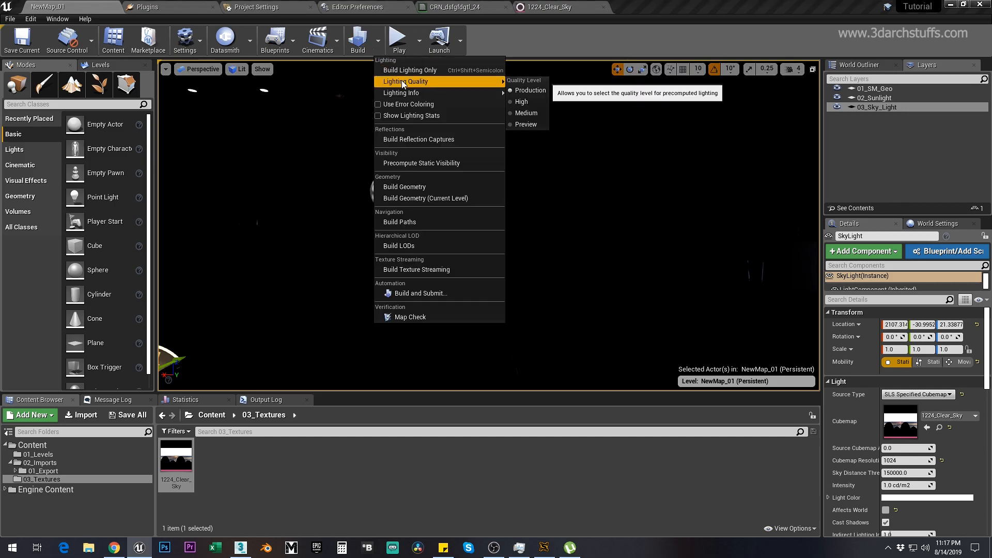
click(505, 41)
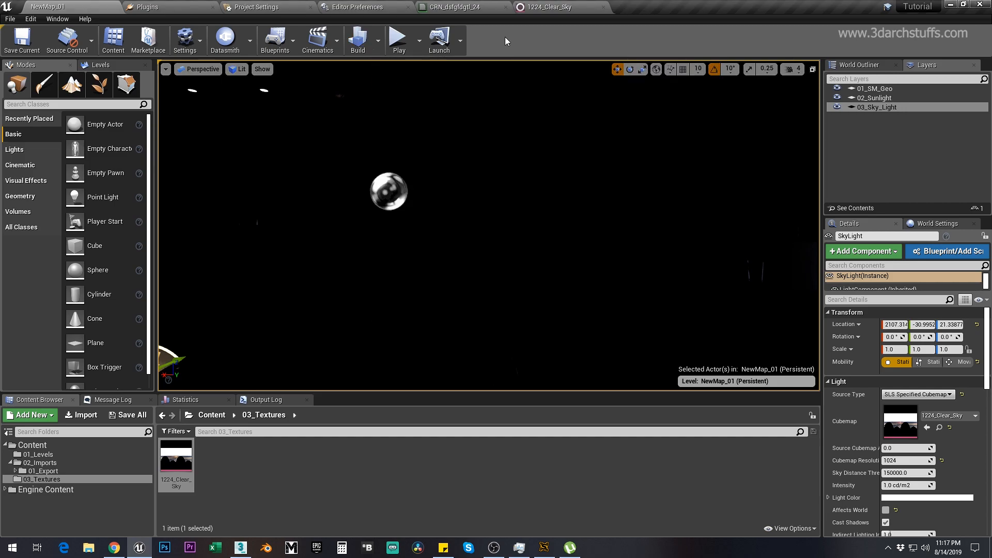
click(358, 39)
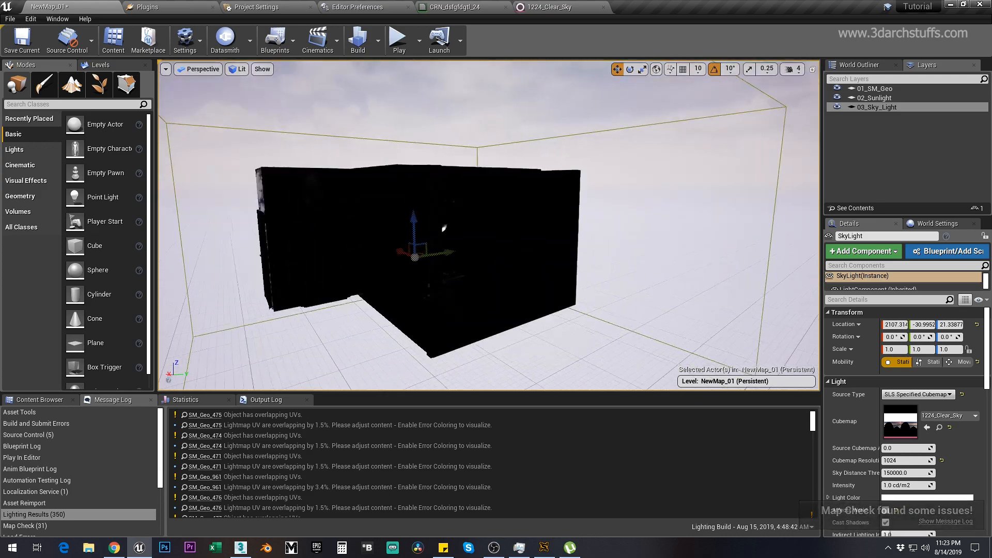
Enable Affects World on the SkyLight and save the NewMap_01 level
right_drag(488, 226, 449, 225)
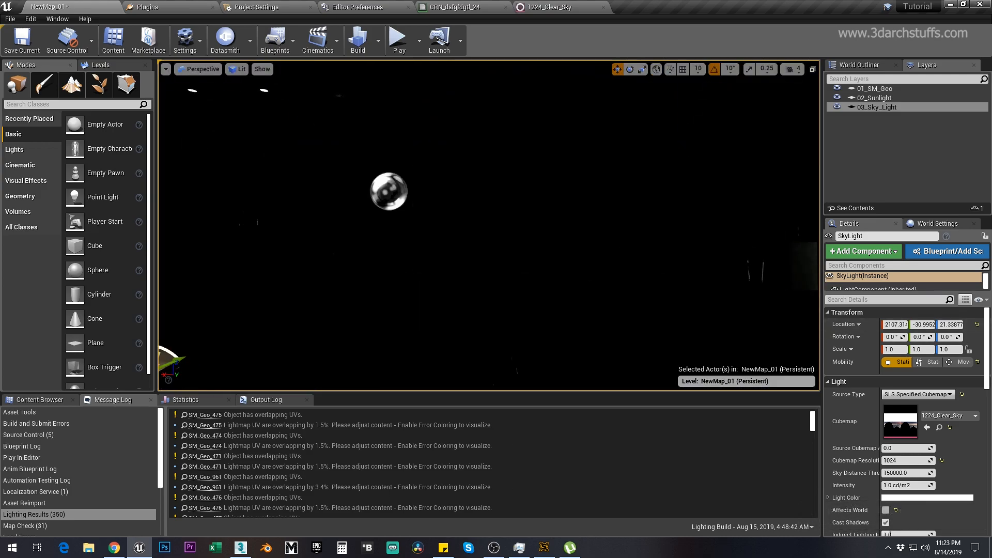
scroll(588, 257, down, 5)
right_drag(588, 257, 614, 258)
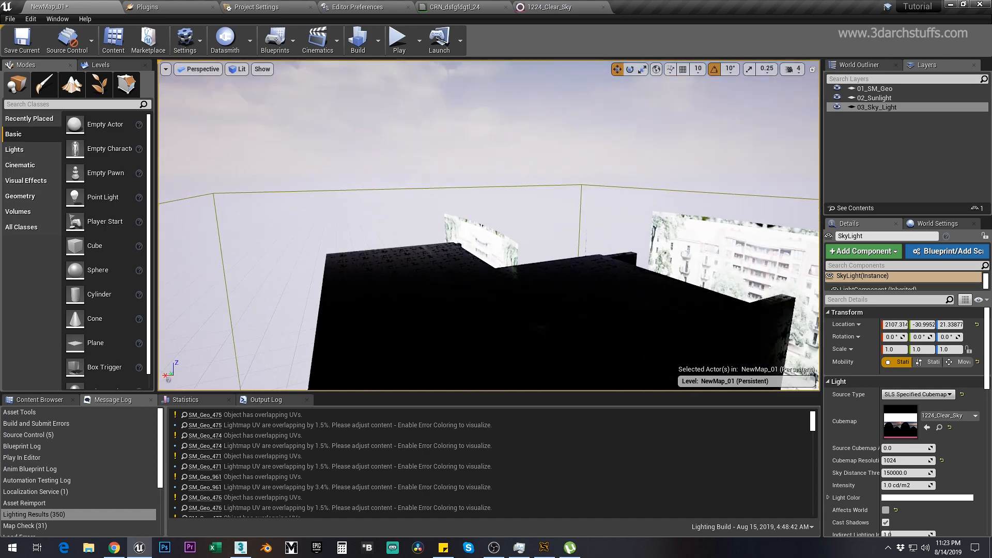
click(869, 107)
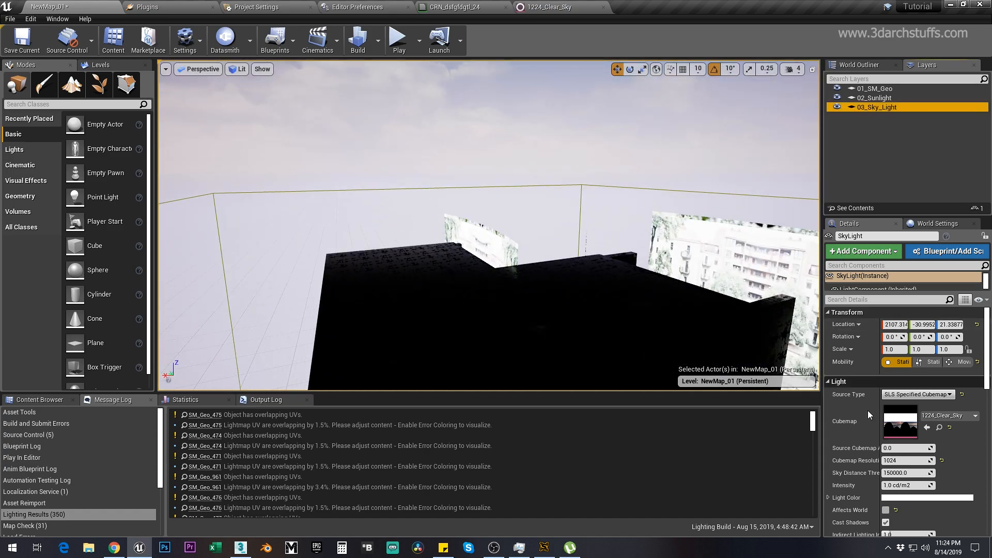
click(884, 510)
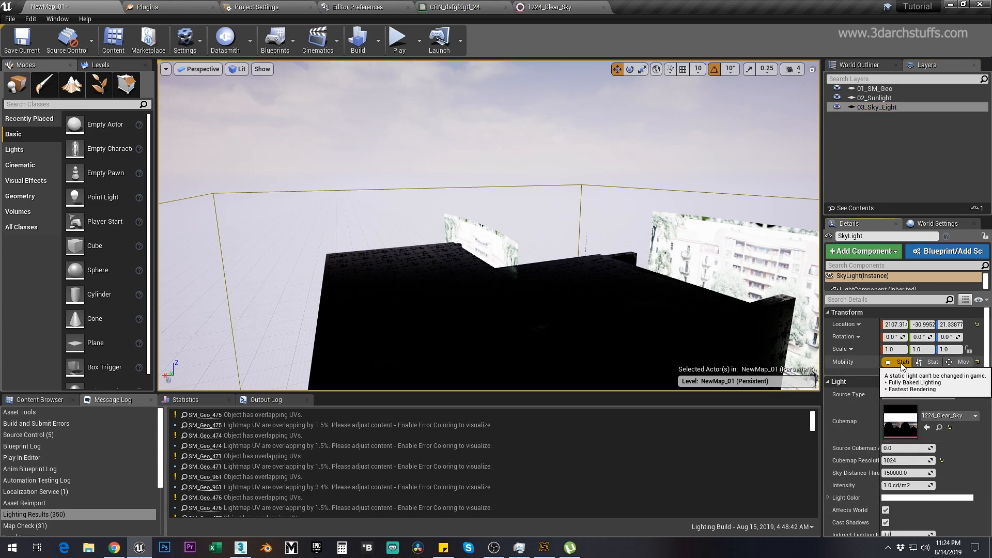
key(w)
right_drag(609, 279, 563, 287)
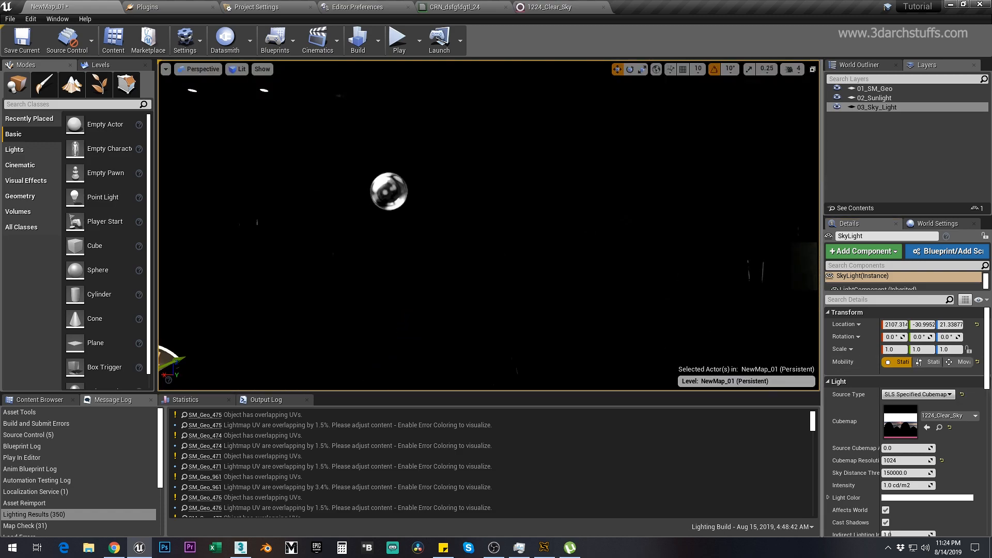
key(ctrl+s)
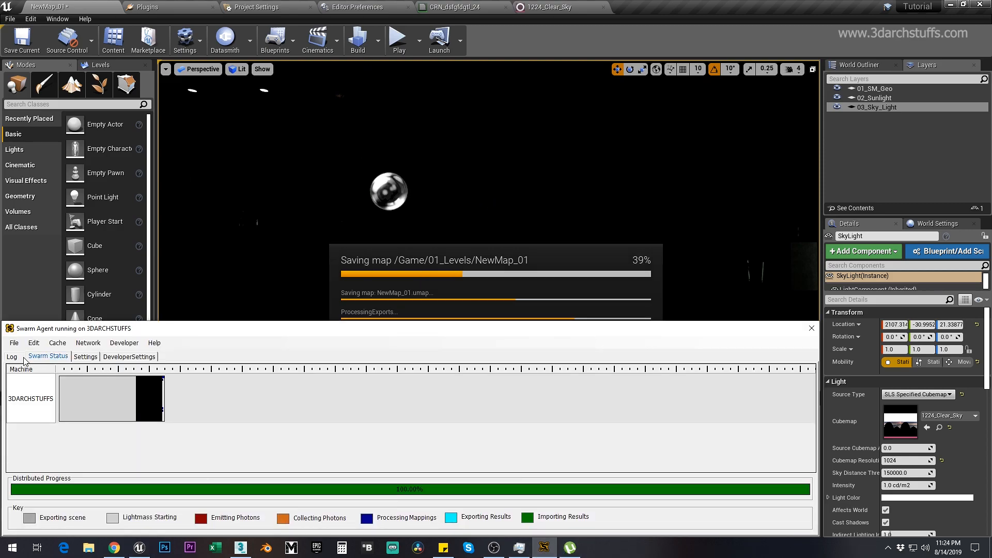
Build the level with the SkyLight active and monitor the build's progress in Swarm Agent
click(14, 357)
click(421, 54)
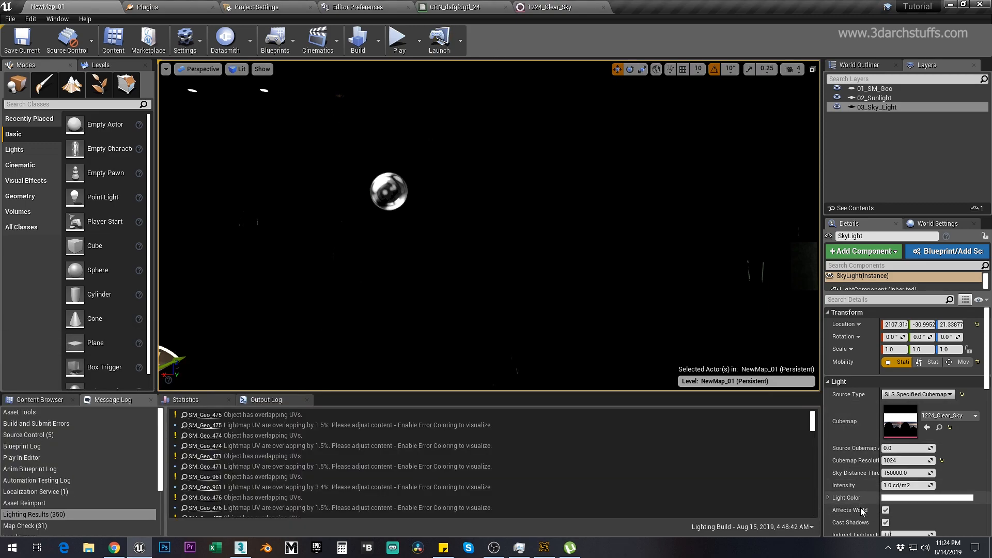
click(359, 41)
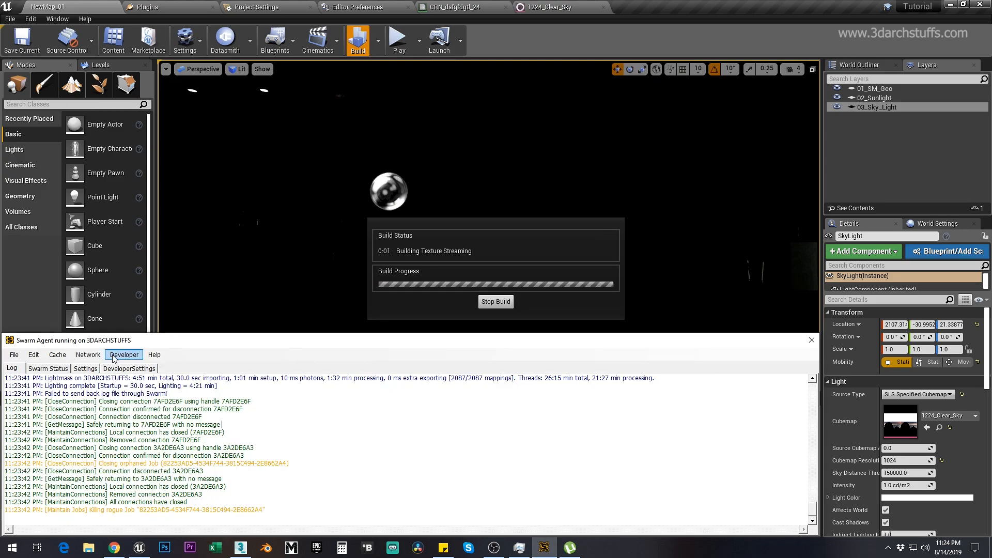
click(52, 368)
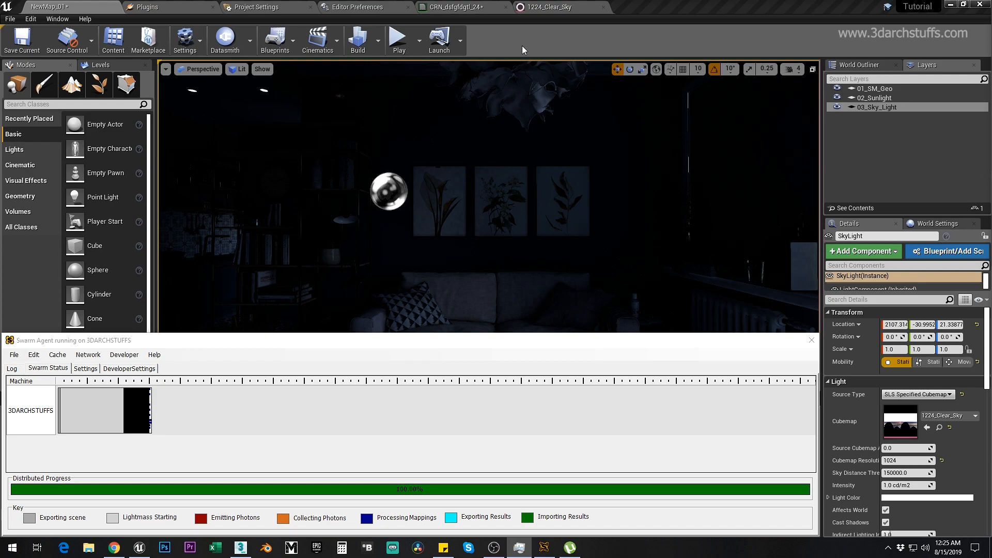
click(522, 46)
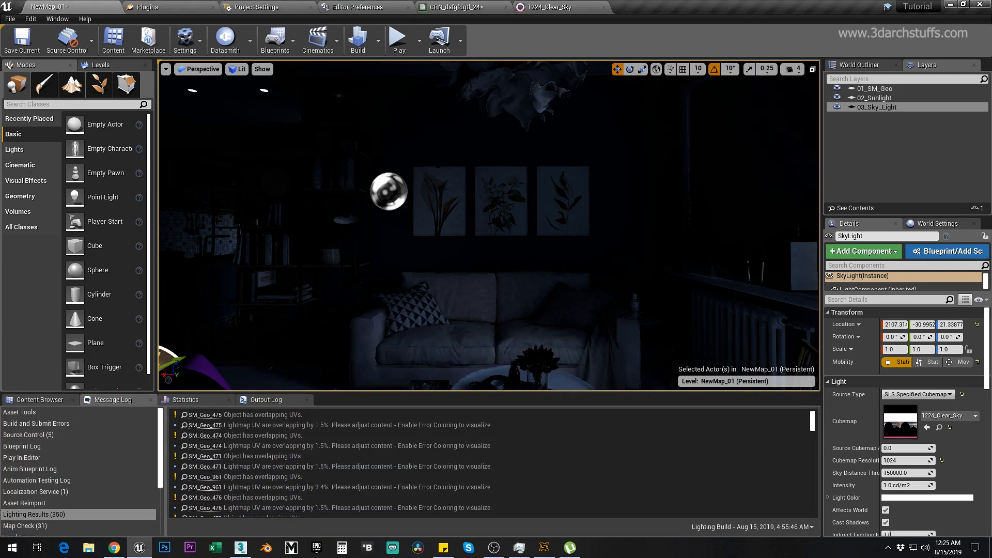
Examine the baked SkyLight illumination in the living room and the adjoining rooms of the apartment
right_drag(489, 227, 336, 227)
right_drag(474, 206, 686, 206)
scroll(474, 206, up, 5)
right_drag(488, 227, 661, 227)
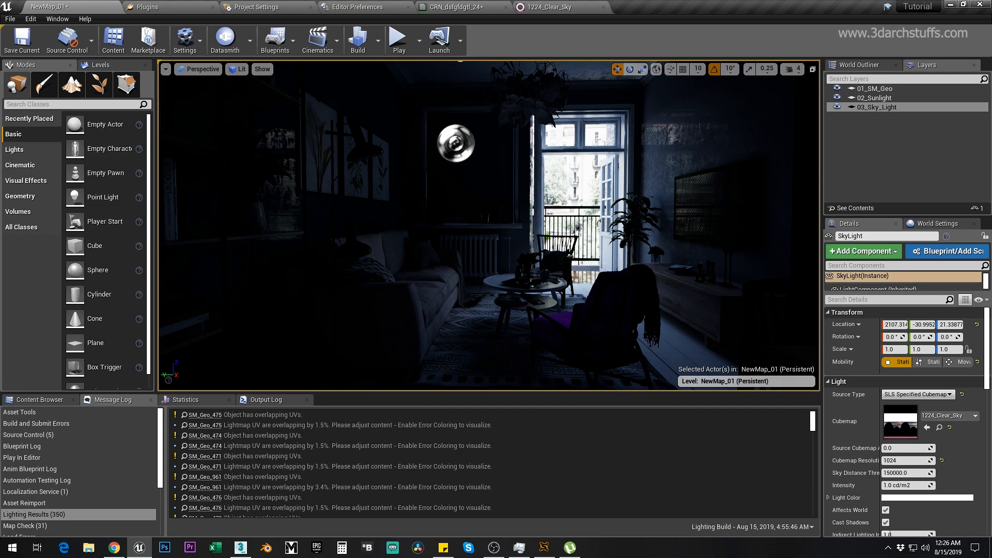
key(w)
right_drag(488, 225, 677, 230)
key(w)
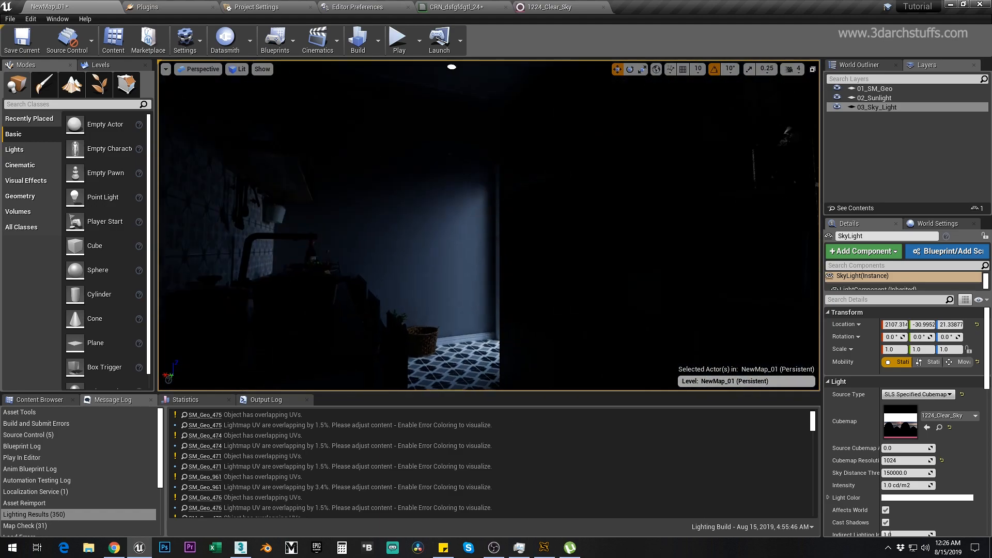
scroll(516, 250, up, 3)
scroll(517, 246, down, 3)
right_drag(518, 246, 666, 244)
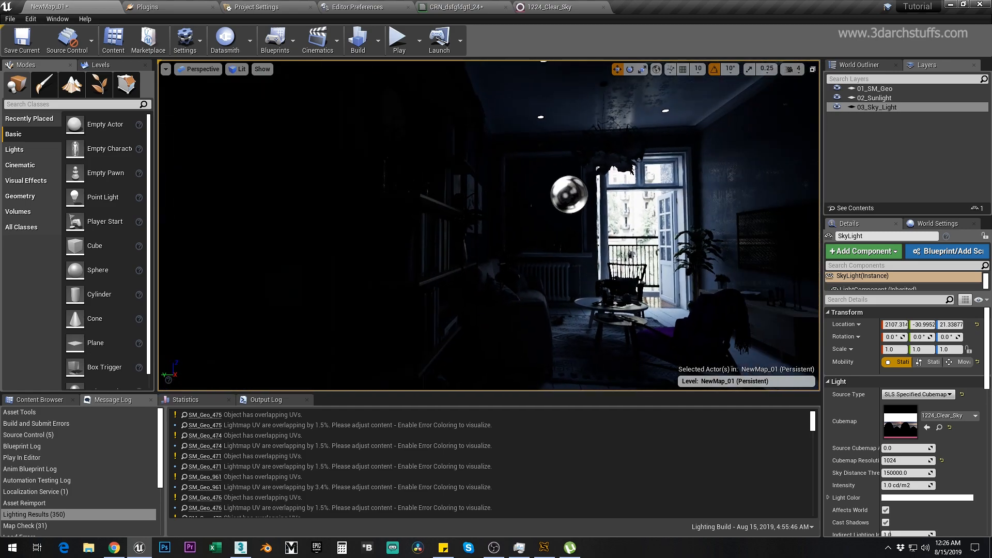
key(w)
right_drag(518, 246, 594, 244)
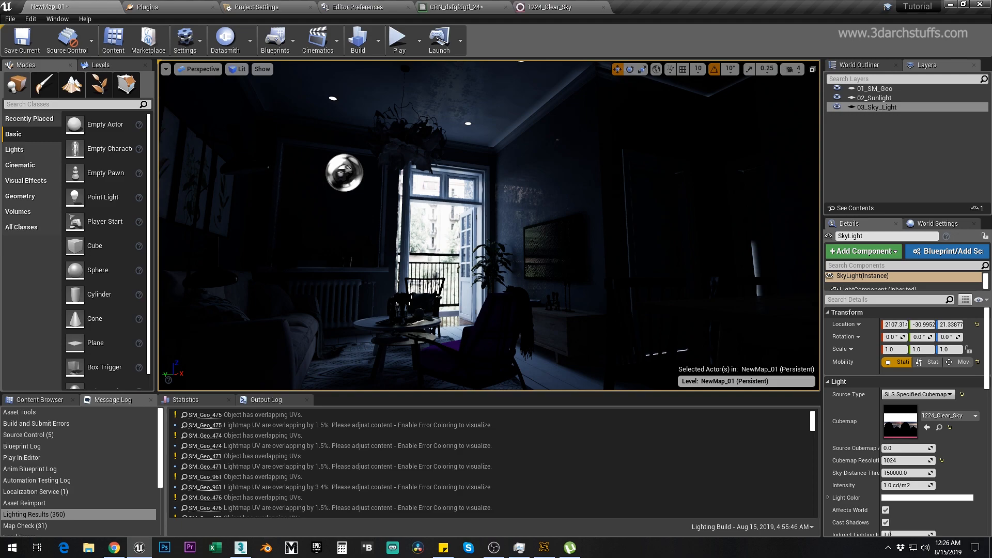
key(w)
right_drag(495, 227, 439, 240)
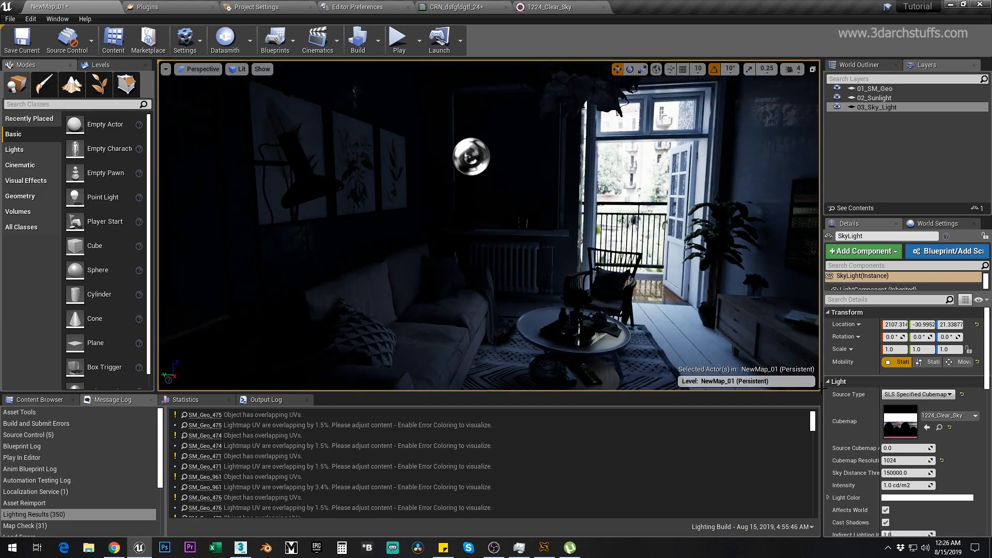
Open the SkyLight's 1224_Clear_Sky texture, set its Brightness to 0.01 and return to the NewMap_01 level
click(939, 427)
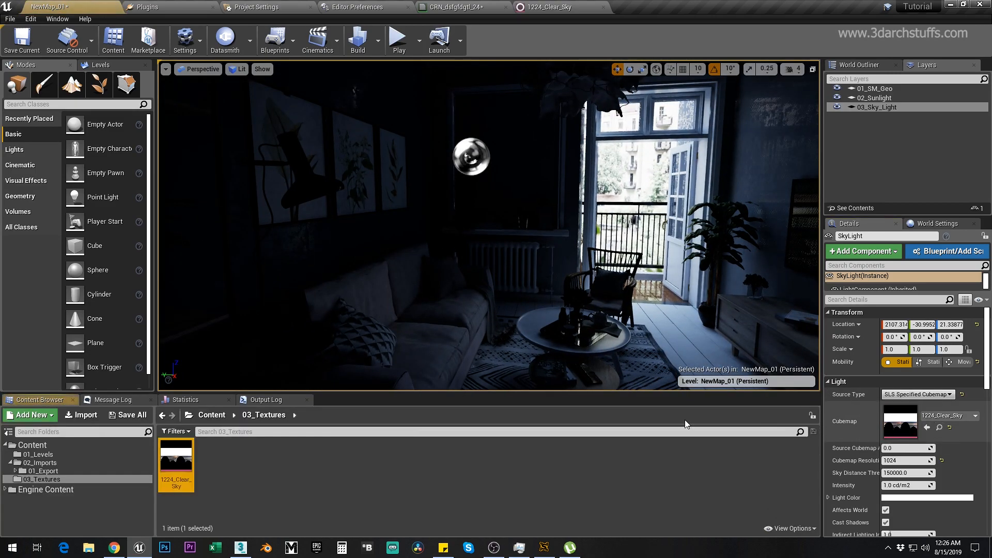
double_click(191, 461)
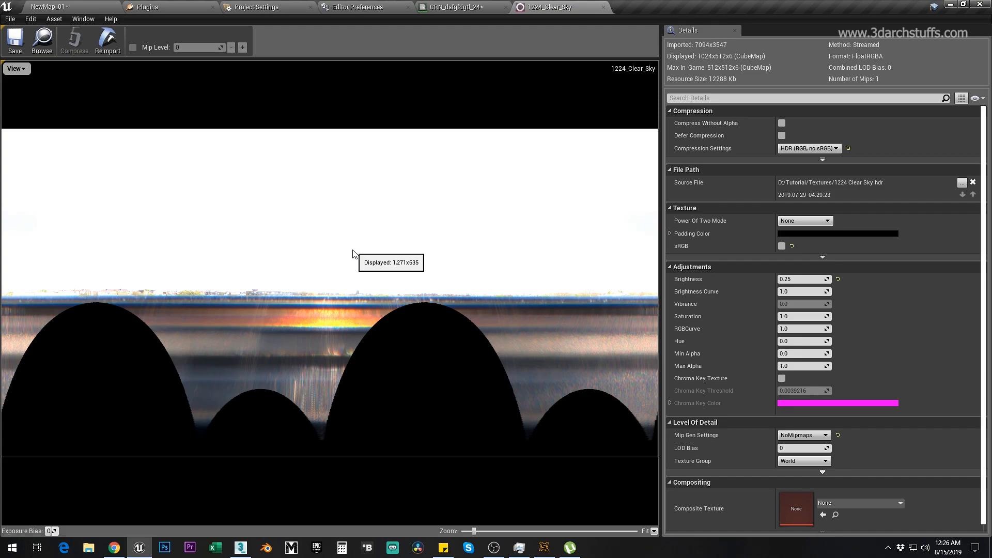
click(794, 281)
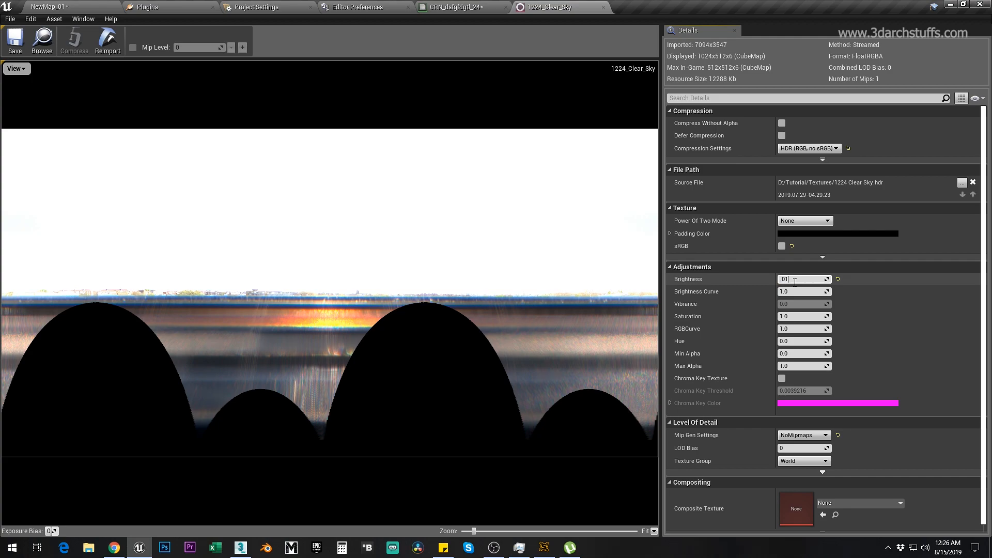
key(Return)
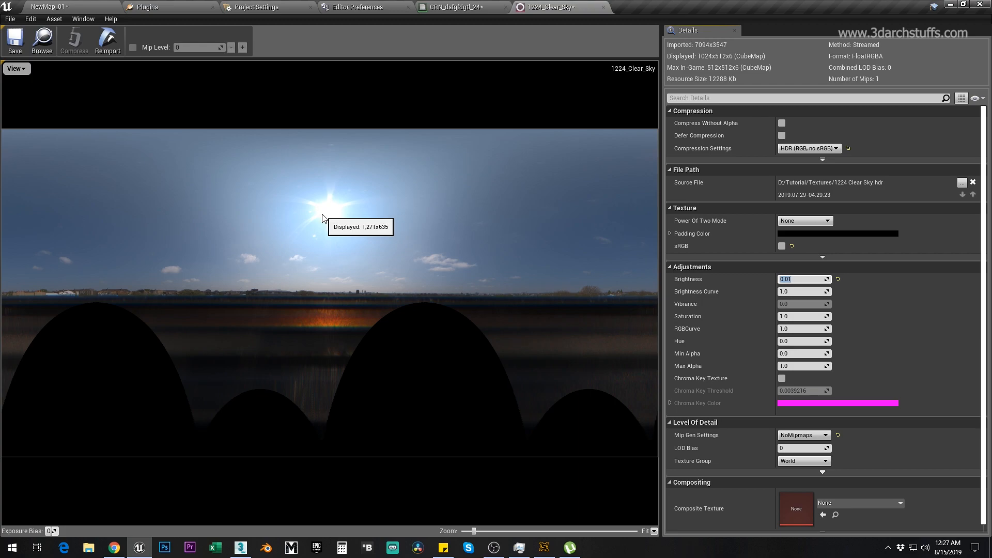
click(83, 6)
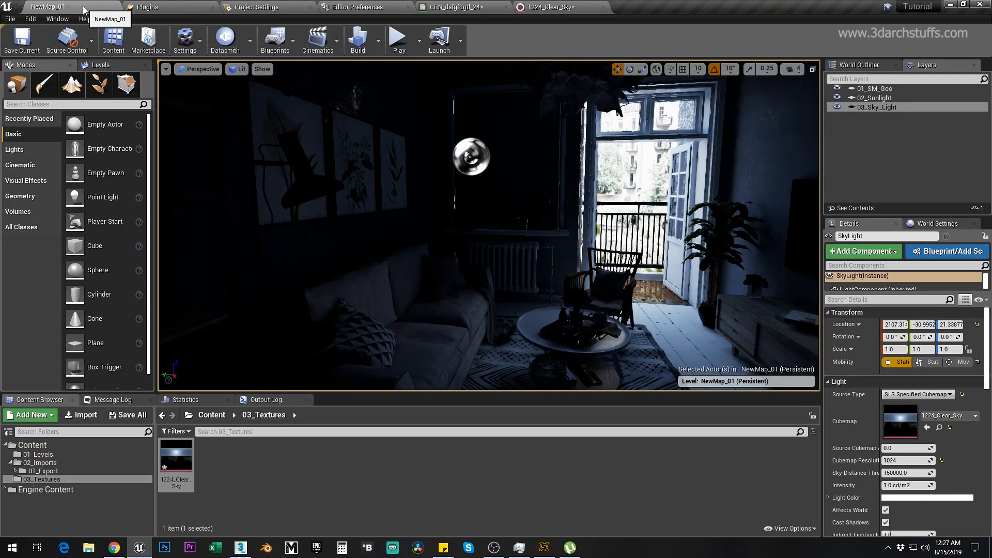
Inspect the apartment from outside, then select the cube on its roof and frame it in the viewport
scroll(411, 210, down, 5)
middle_drag(412, 210, 443, 234)
scroll(442, 234, down, 2)
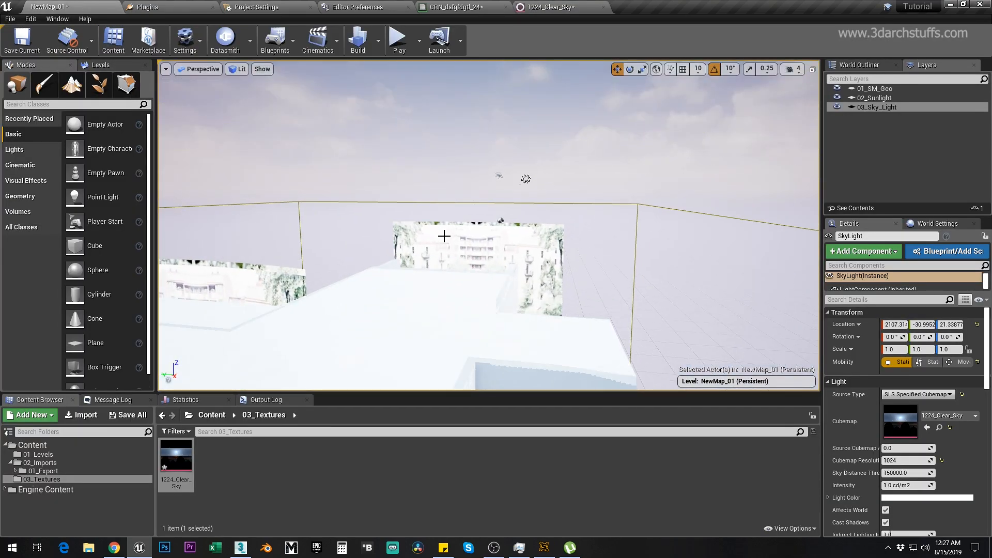
alt+drag(443, 234, 397, 269)
scroll(465, 226, down, 3)
right_drag(465, 225, 453, 243)
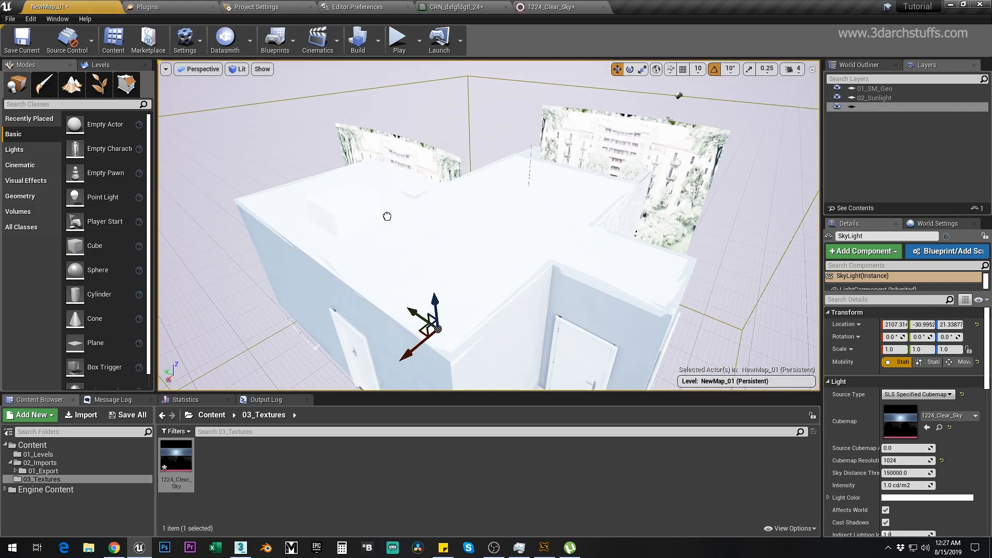
drag(480, 215, 479, 215)
key(f)
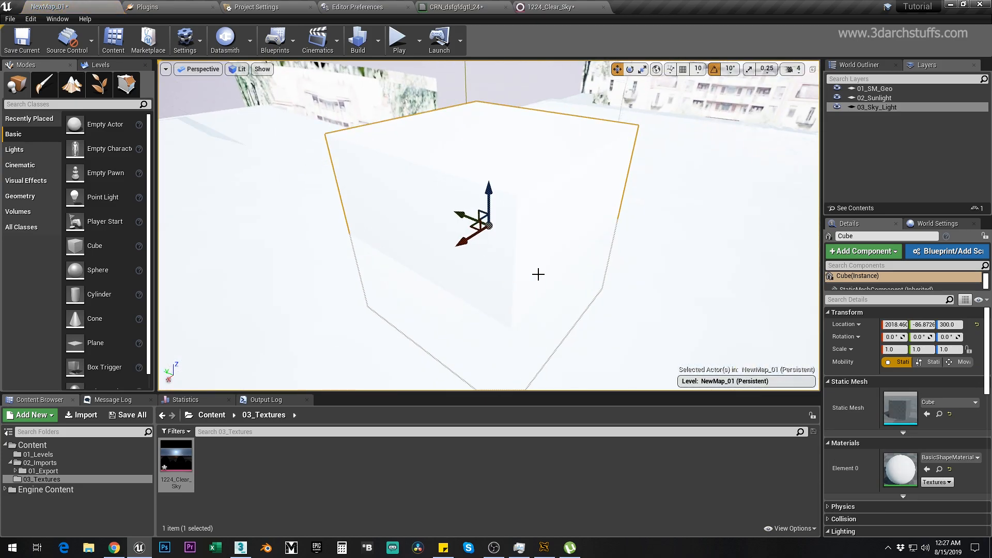
Move the cube straight up along Z so it sits on top of the apartment's roof
alt+drag(538, 274, 540, 270)
drag(491, 197, 481, 84)
scroll(534, 212, down, 6)
alt+drag(639, 101, 637, 99)
Select the roof mesh SM_Geo_877 and override its lightmap resolution with 256
click(531, 265)
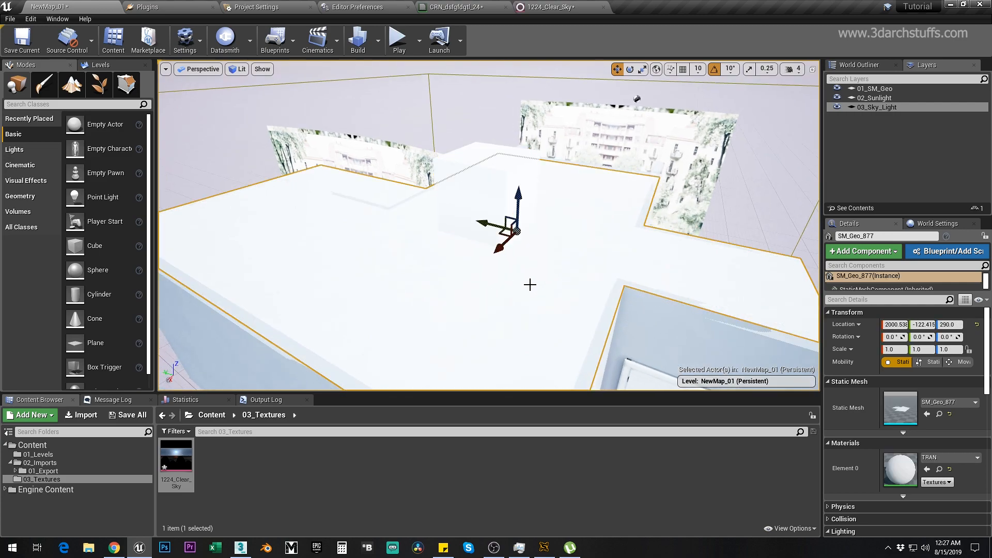
scroll(852, 452, down, 2)
scroll(851, 453, down, 1)
click(837, 462)
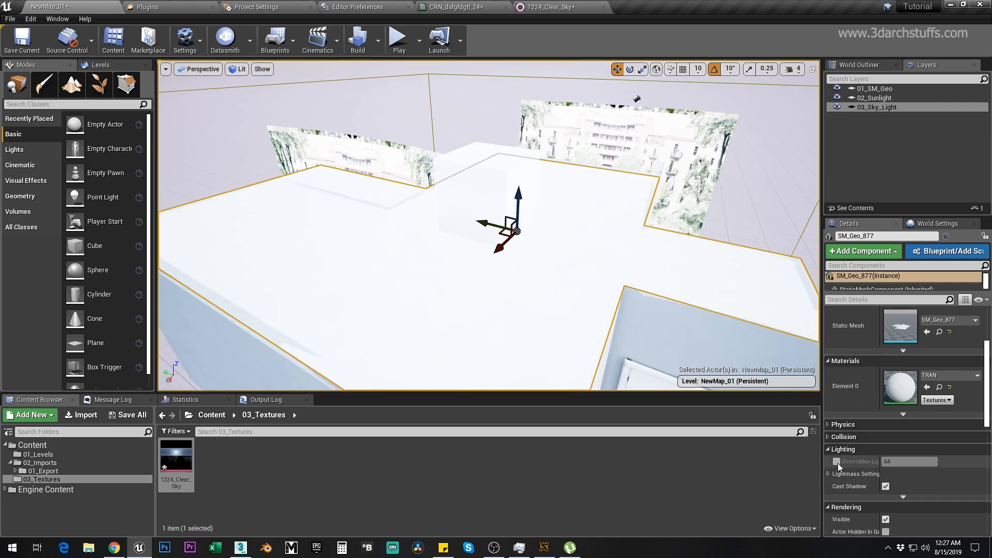
click(898, 461)
text(256)
key(Return)
Inspect the roof and the cube from several angles outside the apartment, clearing the selection
alt+drag(574, 315, 378, 252)
alt+right_drag(379, 253, 310, 259)
alt+drag(512, 298, 641, 258)
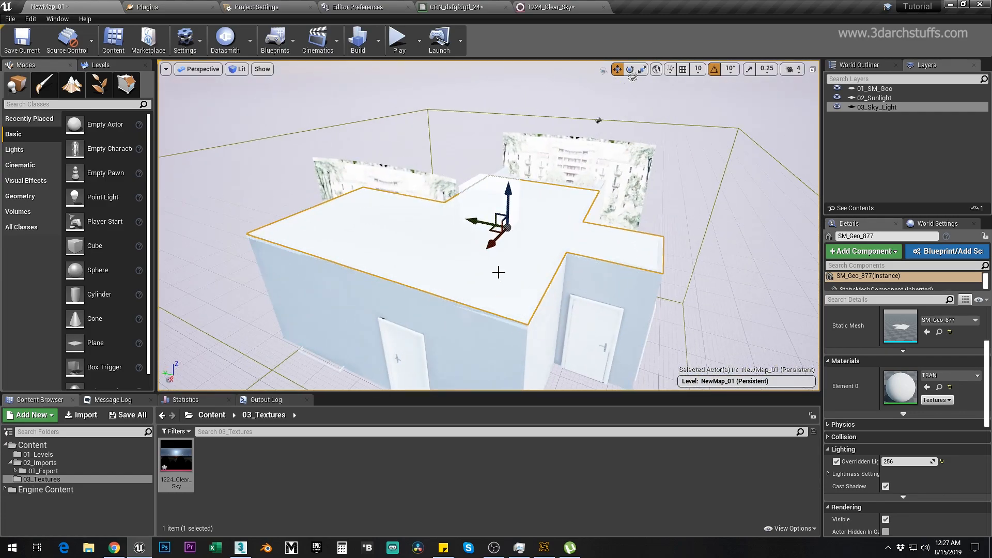
alt+right_drag(498, 272, 558, 272)
alt+drag(527, 279, 645, 310)
key(Escape)
right_drag(544, 241, 545, 202)
alt+drag(569, 222, 362, 225)
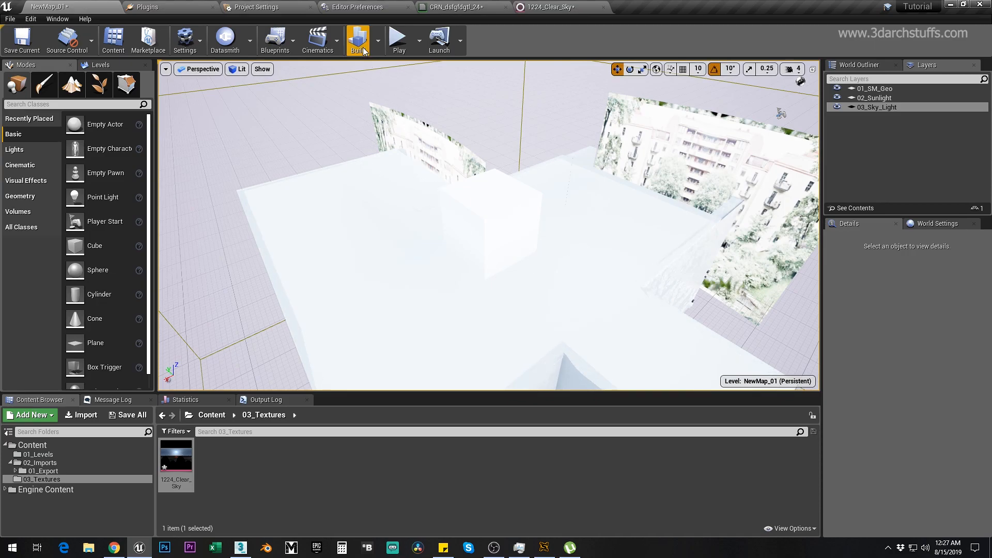
Set the Lighting Quality to Preview and build the level
click(378, 41)
mouse_move(413, 81)
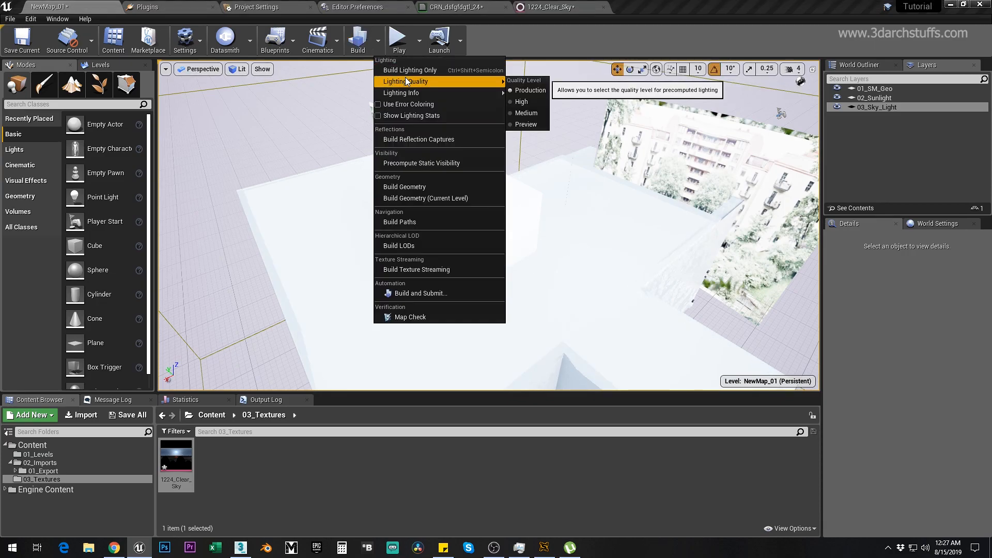
click(517, 125)
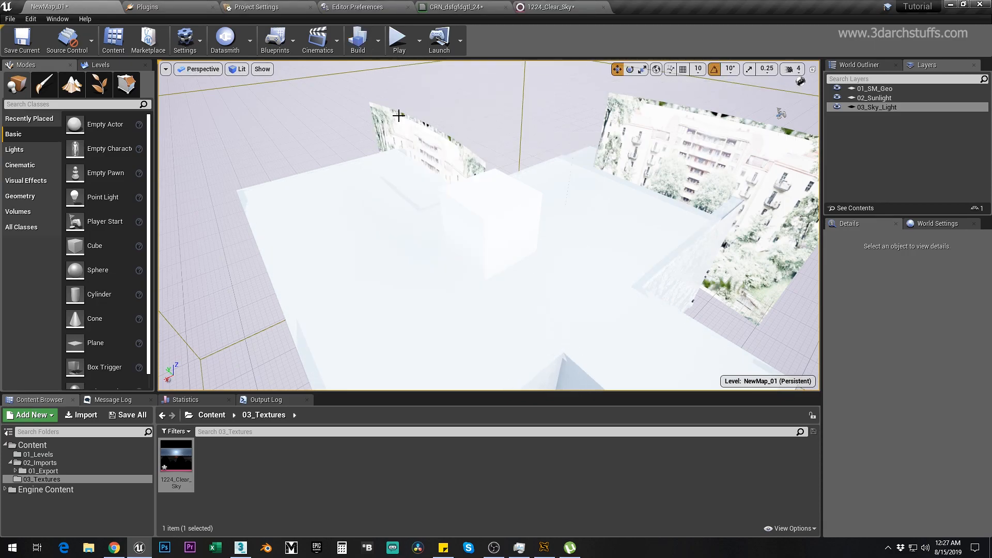
click(357, 41)
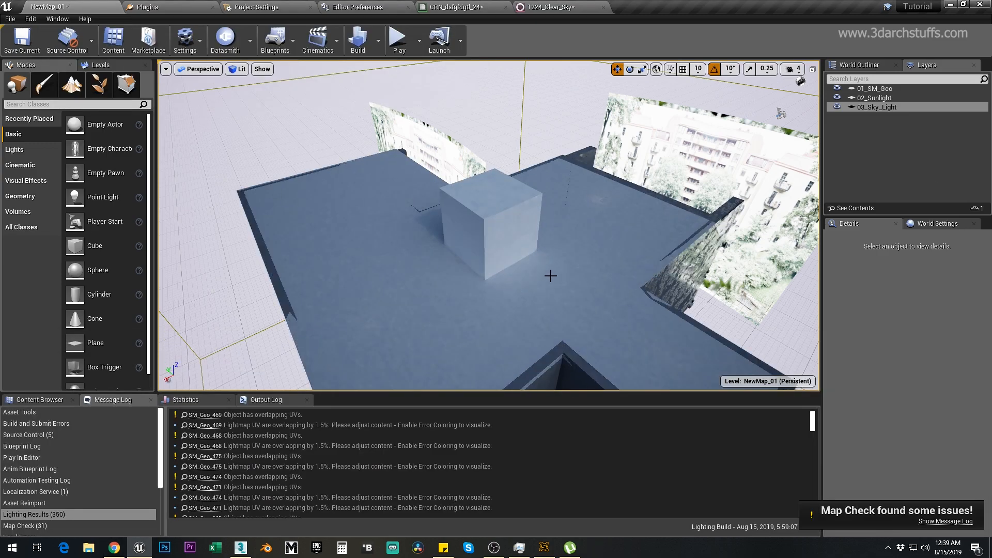
Examine the rebuilt lighting on the roof and cube, and inside the apartment towards the balcony door
alt+drag(549, 274, 733, 230)
alt+drag(512, 280, 554, 249)
scroll(496, 283, up, 3)
scroll(554, 249, up, 8)
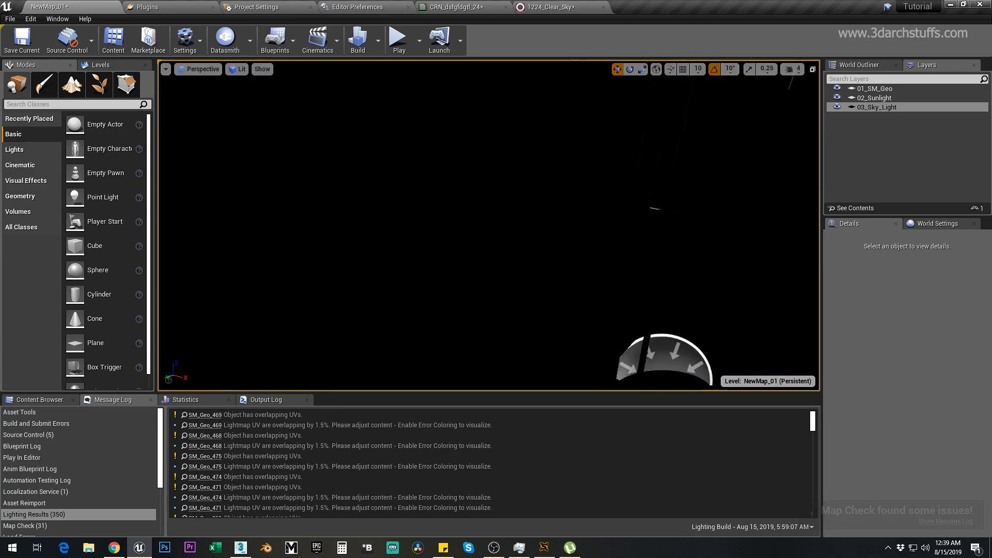
right_drag(554, 249, 542, 223)
scroll(521, 227, up, 4)
scroll(532, 227, down, 2)
scroll(532, 227, up, 3)
scroll(532, 227, down, 5)
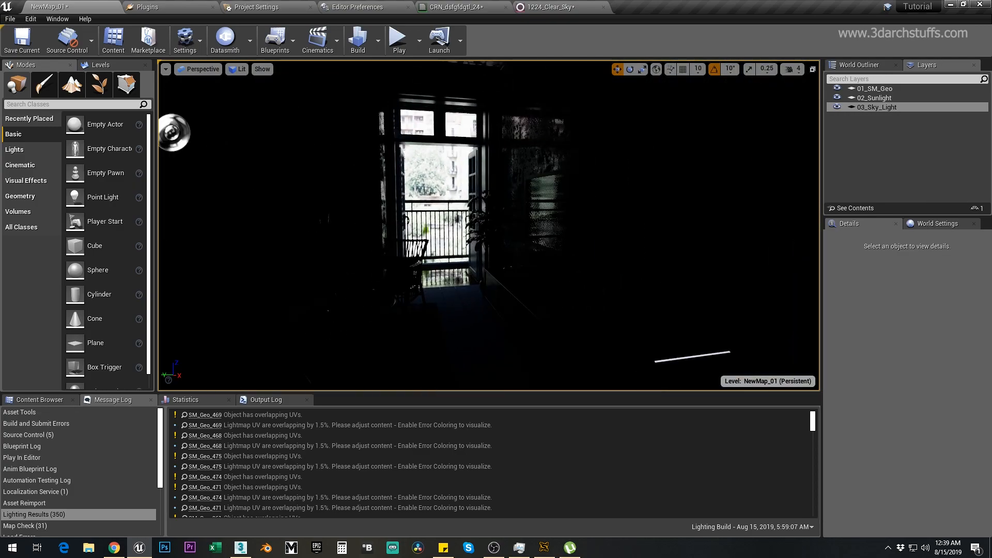
Find the PostProcessVolume in the World Outliner and add it to a new layer named 04_PPV
click(859, 65)
click(855, 81)
text(direc)
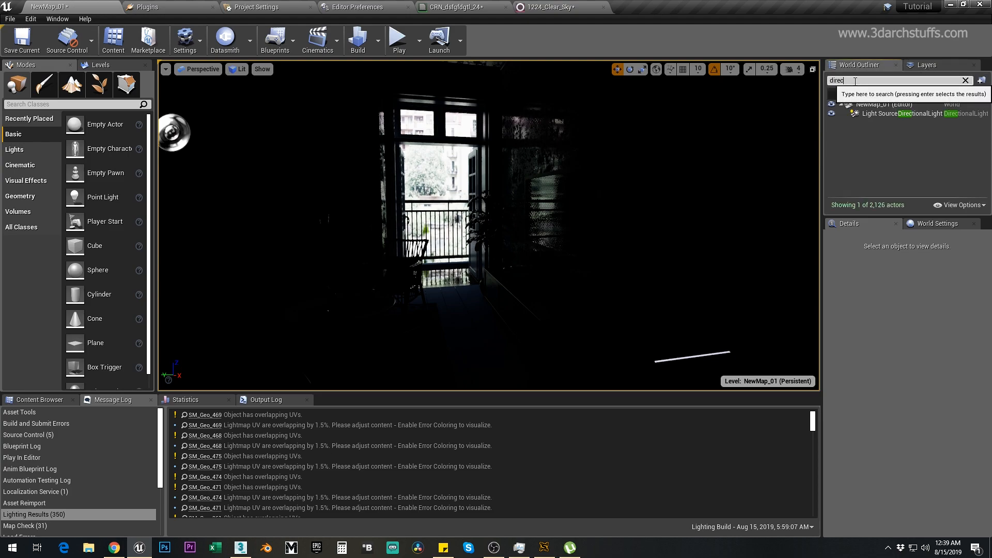
key(Return)
text(post)
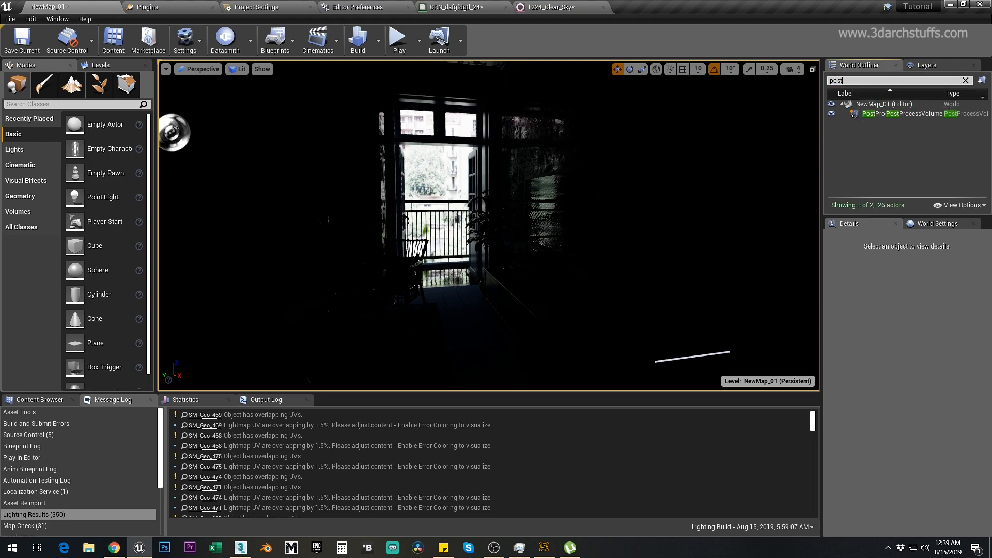
click(873, 114)
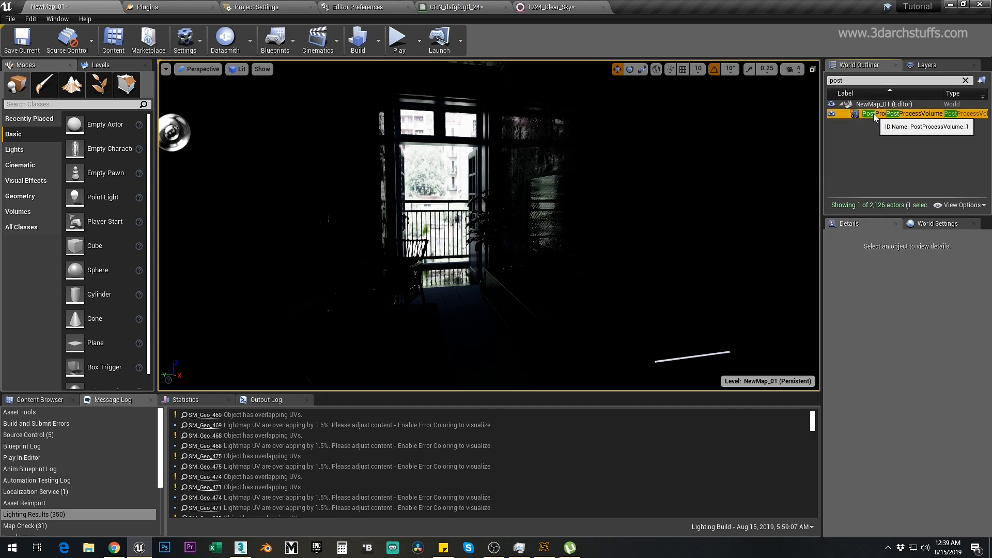
click(923, 67)
right_click(860, 136)
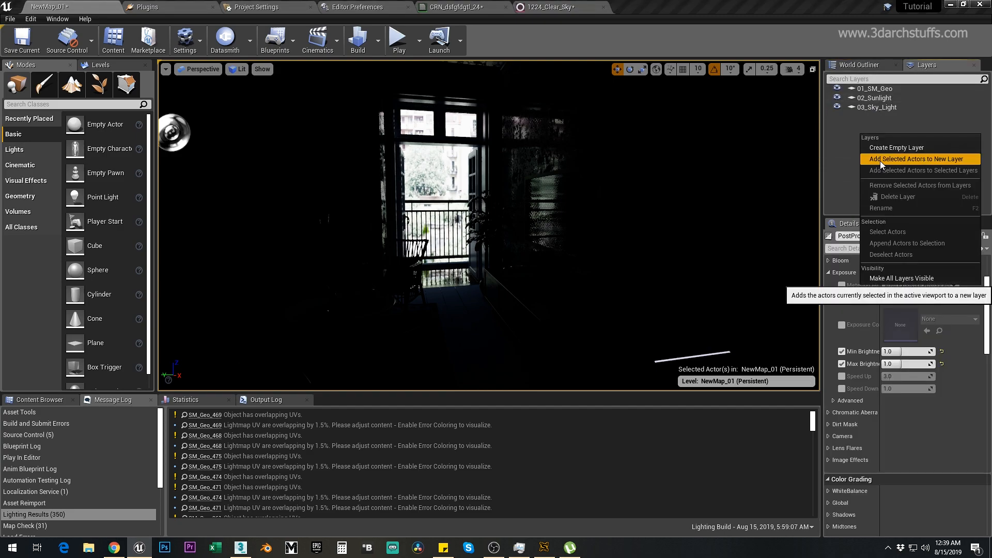
click(879, 159)
text(04)
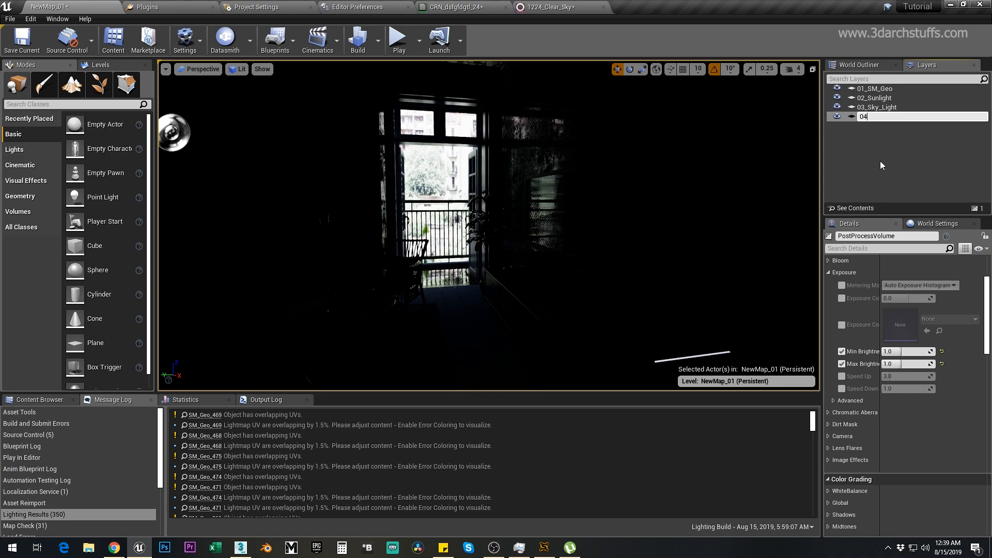
text(_PPV)
key(Return)
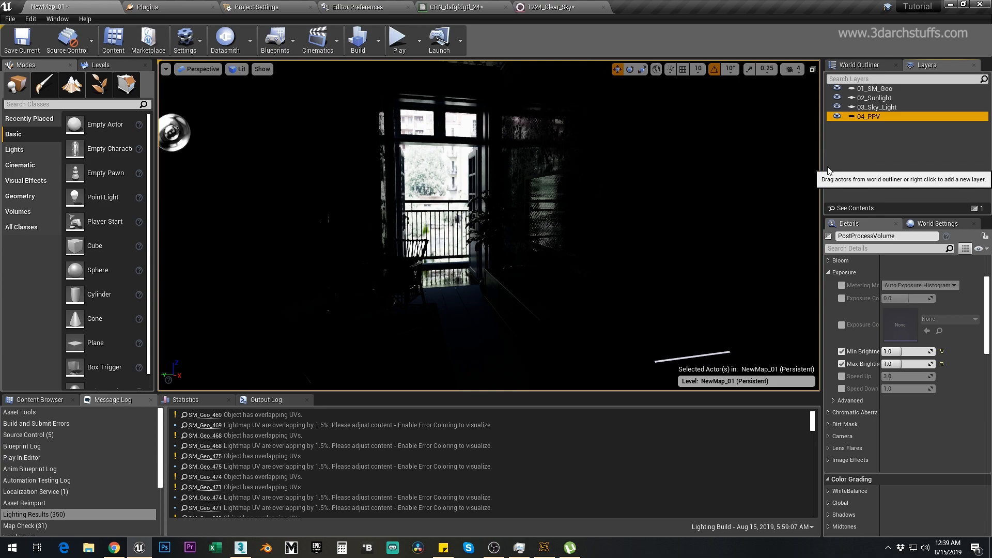
Enable Exposure Compensation on the PostProcessVolume, raise it to about 7.77 and view the living room floor and furniture
click(841, 299)
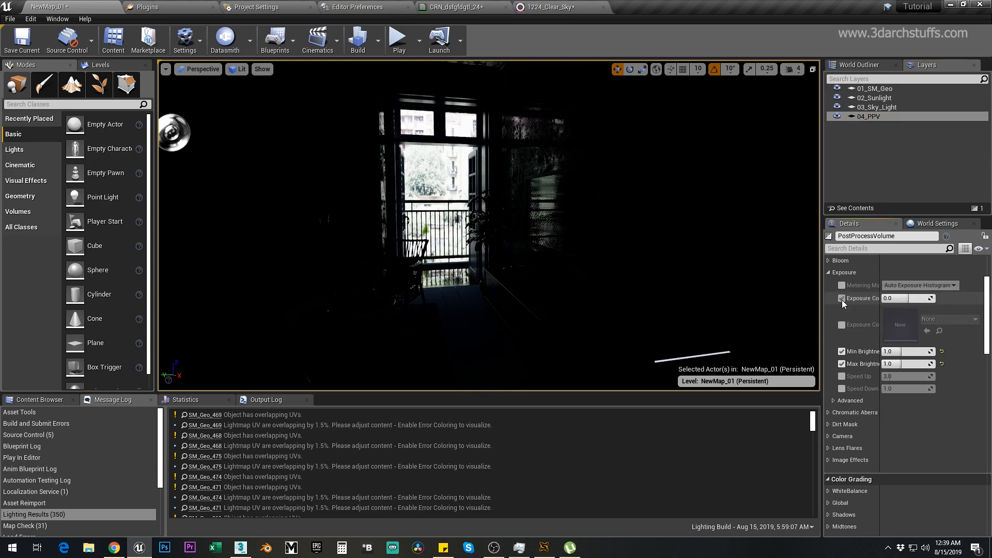
drag(917, 298, 935, 298)
right_drag(610, 310, 574, 330)
right_drag(503, 253, 544, 242)
scroll(503, 253, up, 4)
scroll(522, 237, up, 5)
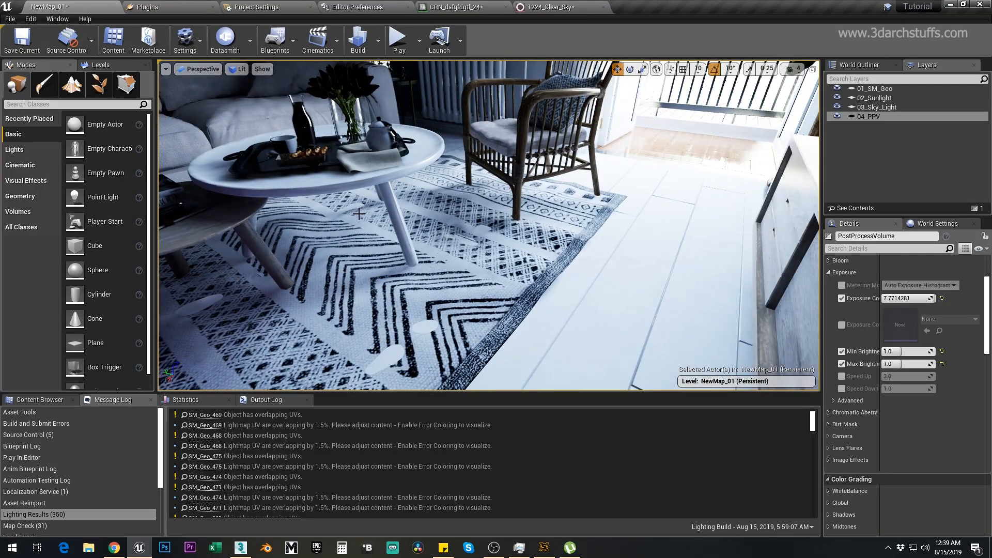
Examine the brightened living room's walls, ceiling, balcony window and furniture, ending with a view from above the apartment
scroll(493, 246, down, 5)
mouse_move(524, 96)
right_down()
mouse_move(511, 103)
mouse_move(547, 98)
mouse_move(523, 96)
right_up()
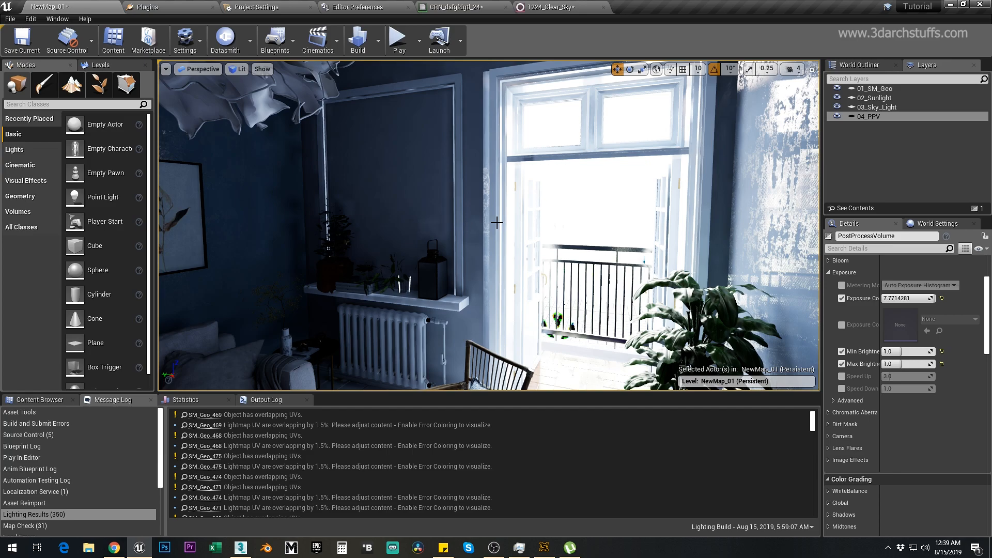
right_drag(500, 233, 479, 183)
scroll(491, 227, down, 5)
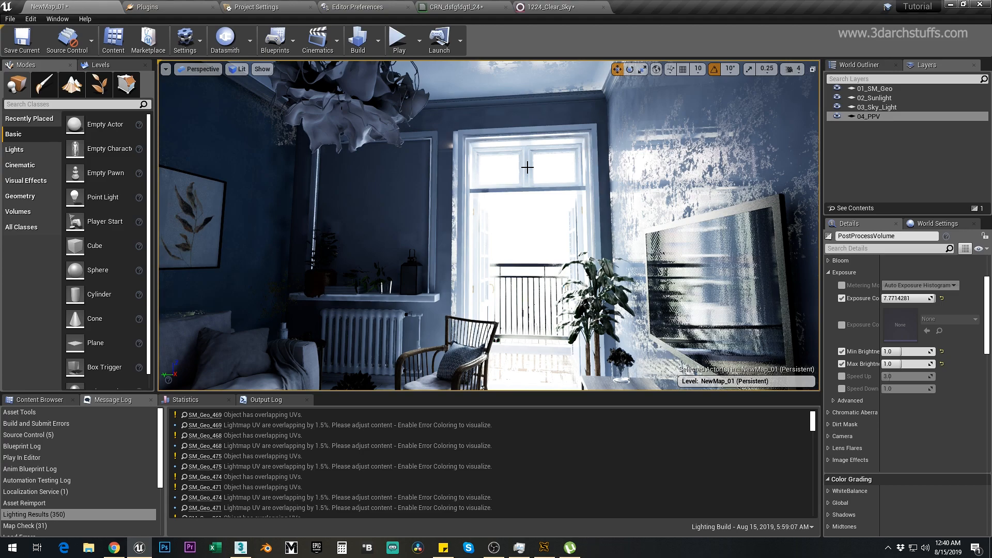
right_drag(550, 178, 545, 210)
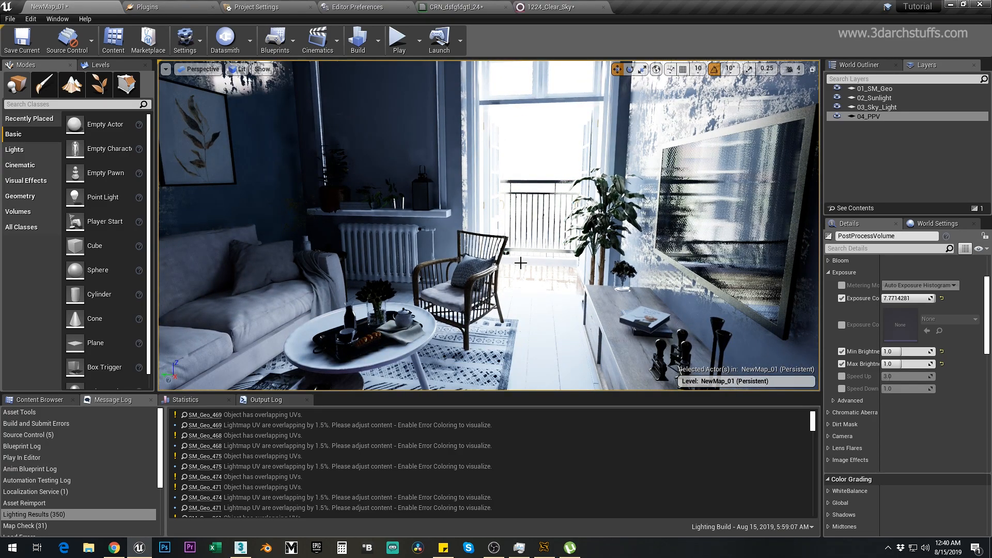
scroll(528, 223, down, 5)
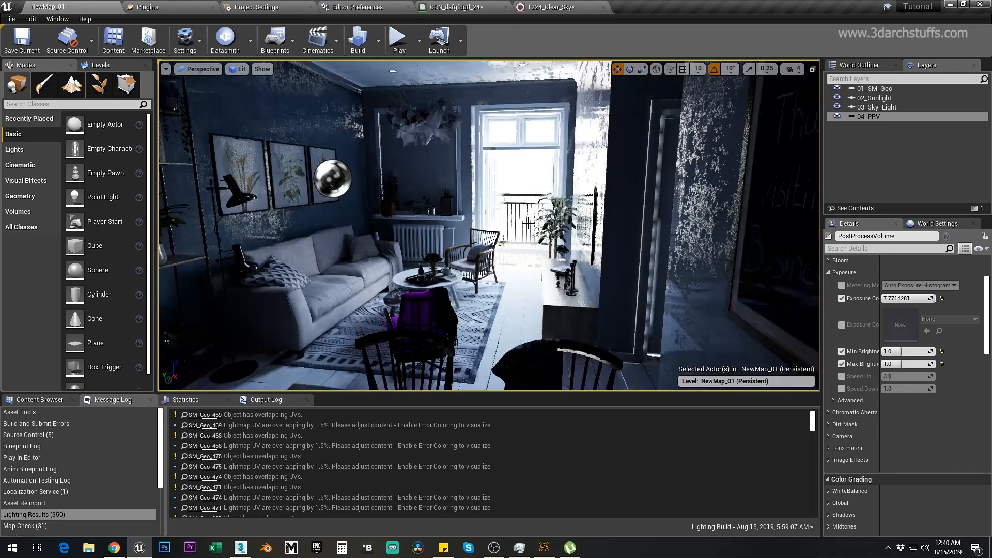
right_drag(528, 223, 509, 215)
scroll(519, 209, down, 4)
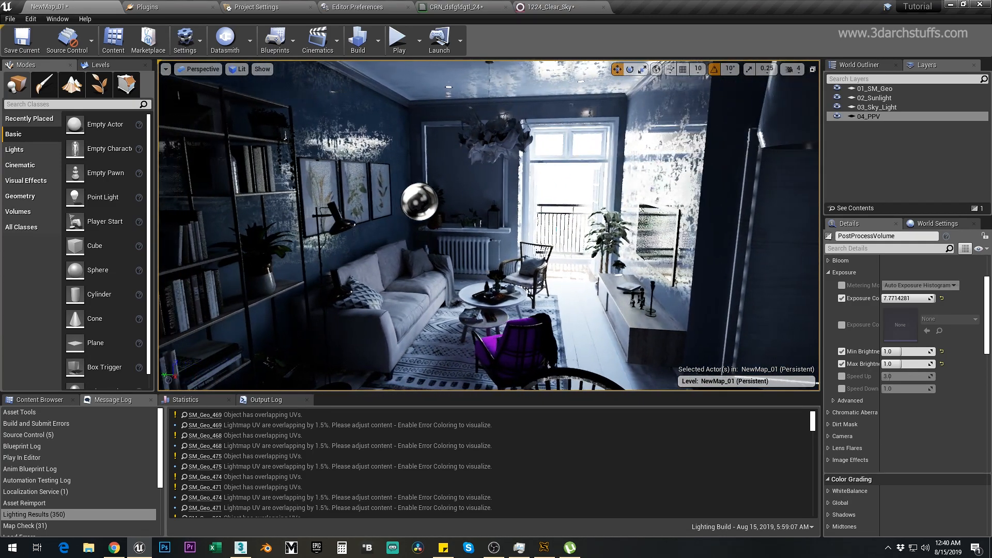
middle_drag(519, 209, 519, 165)
middle_drag(587, 270, 588, 244)
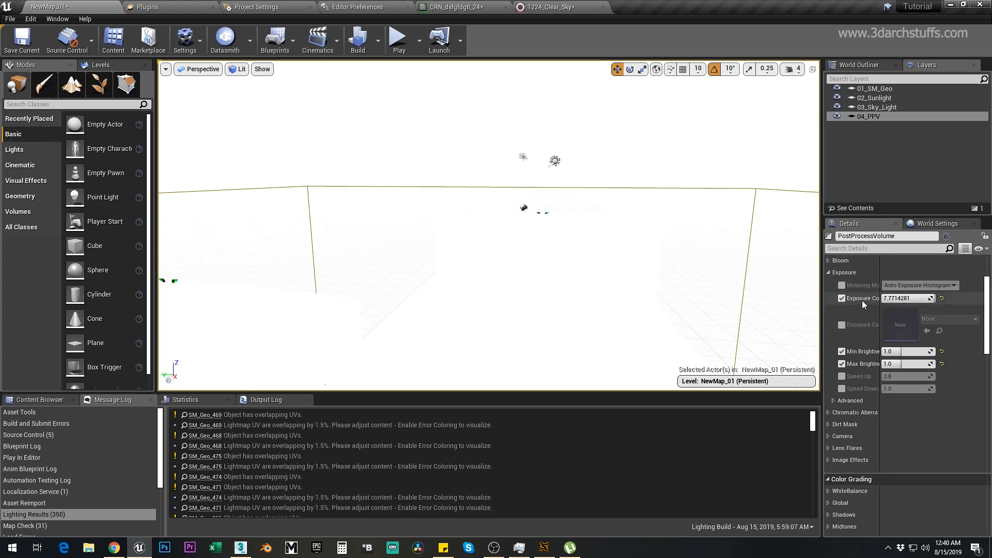
Disable the PostProcessVolume's Exposure Compensation, then select and frame the cube on the roof
click(842, 298)
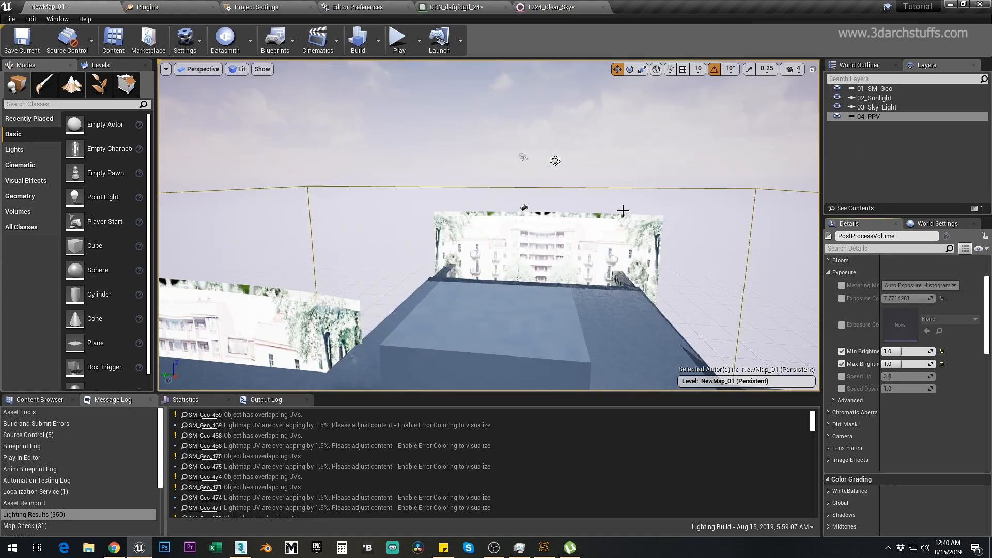
click(492, 270)
key(f)
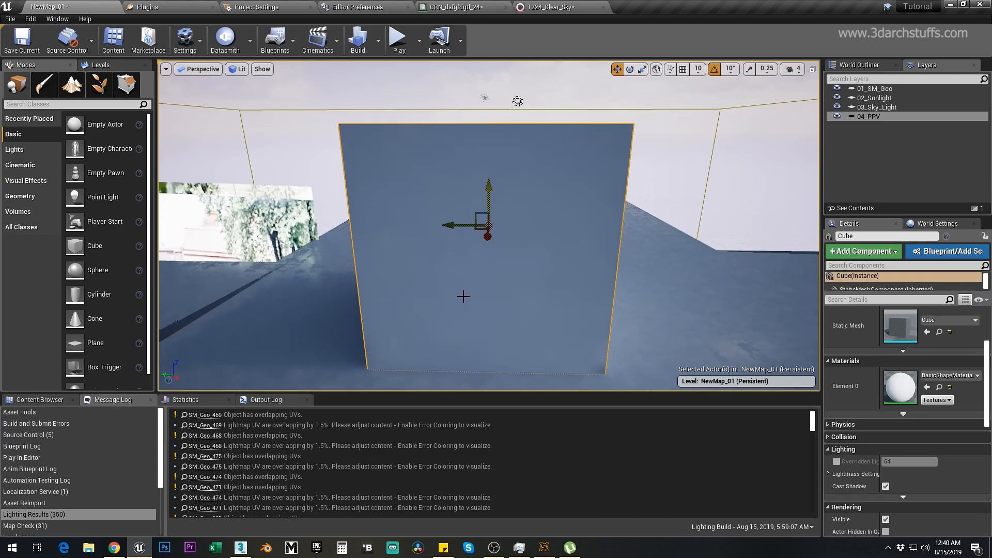
alt+drag(503, 289, 556, 314)
scroll(555, 314, down, 7)
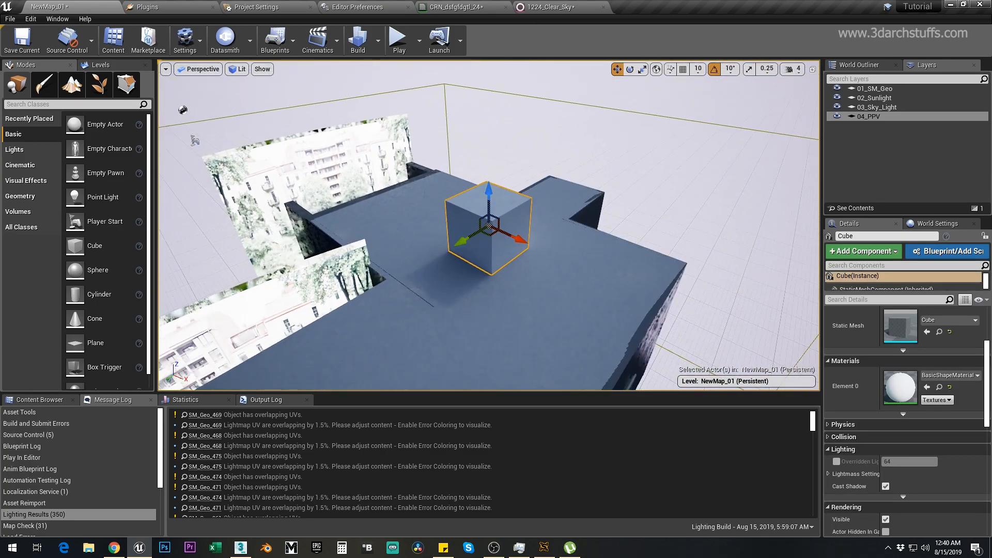
Examine the cube's soft shadow on the roof and the SkyLight shading around the building's exterior
mouse_move(524, 274)
alt+mouse_down()
mouse_move(588, 222)
mouse_move(535, 273)
alt+mouse_up()
scroll(530, 275, up, 4)
right_drag(550, 225, 525, 249)
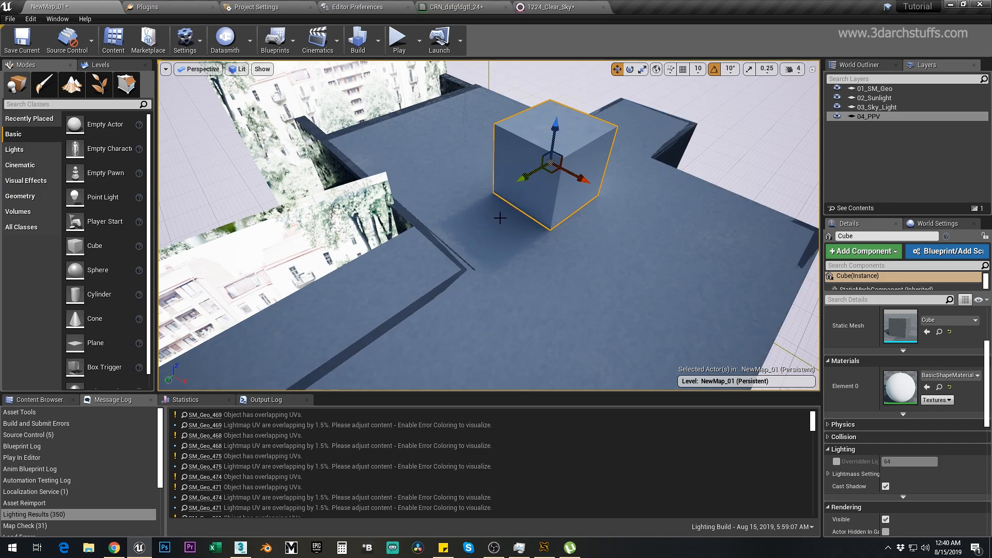
alt+drag(485, 228, 547, 207)
scroll(494, 241, down, 6)
alt+drag(459, 279, 475, 282)
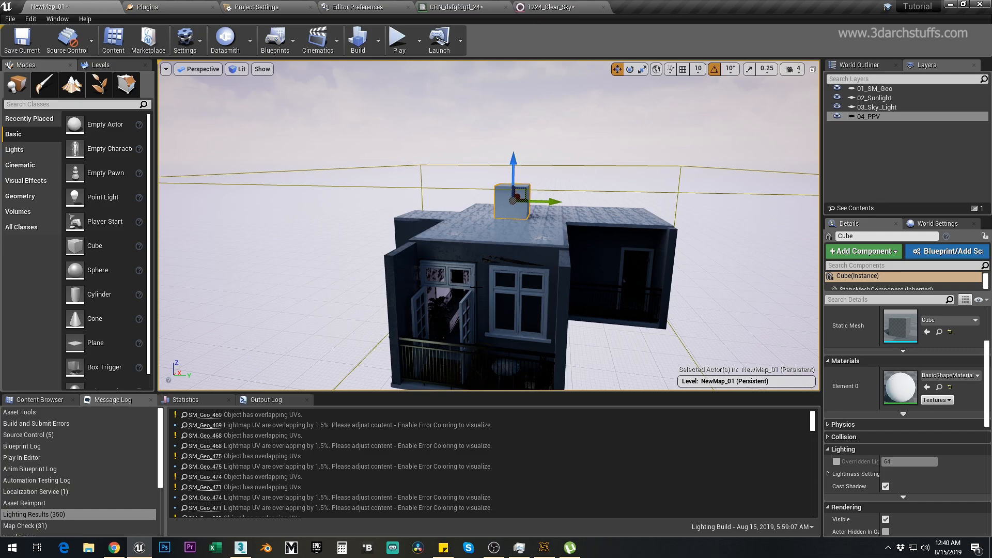
alt+drag(475, 282, 477, 294)
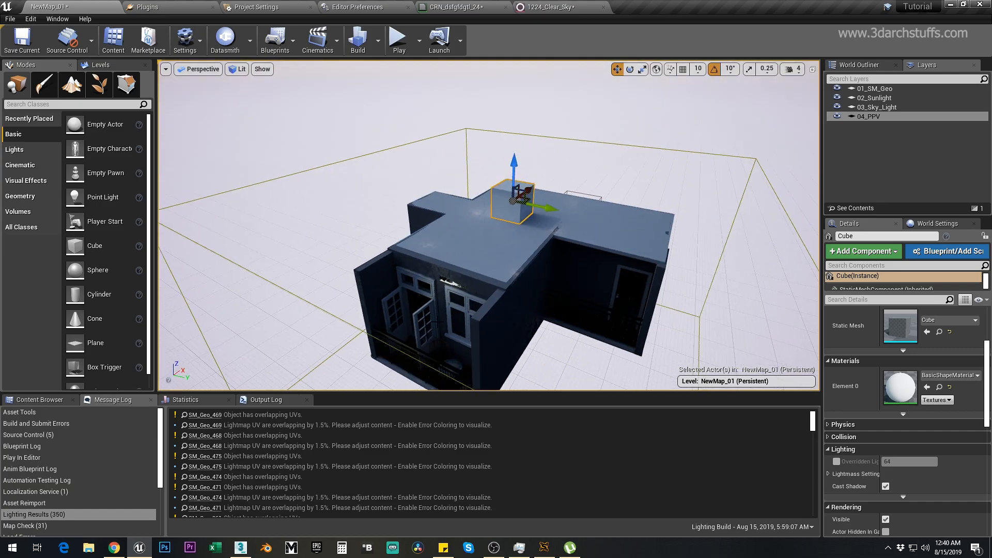
scroll(462, 293, up, 5)
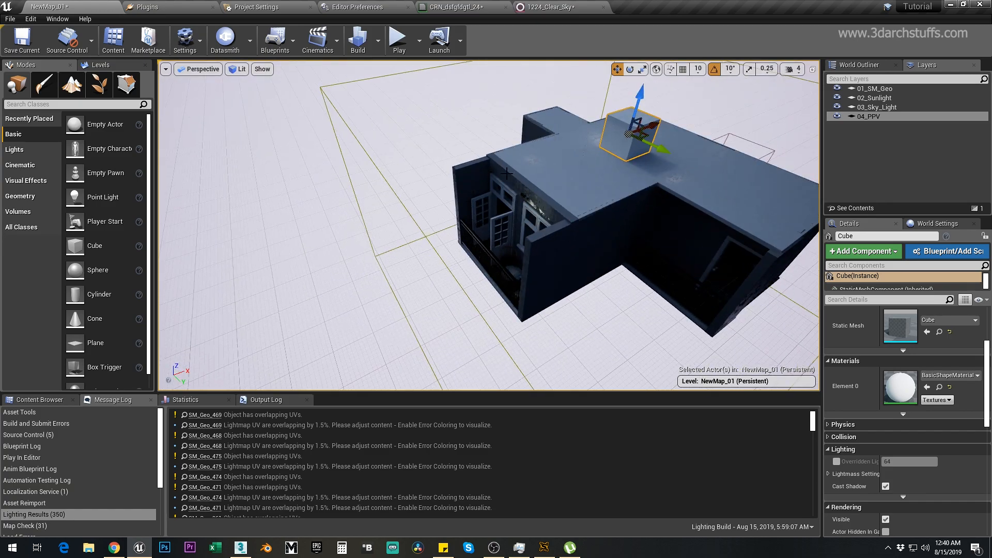
right_drag(537, 220, 561, 194)
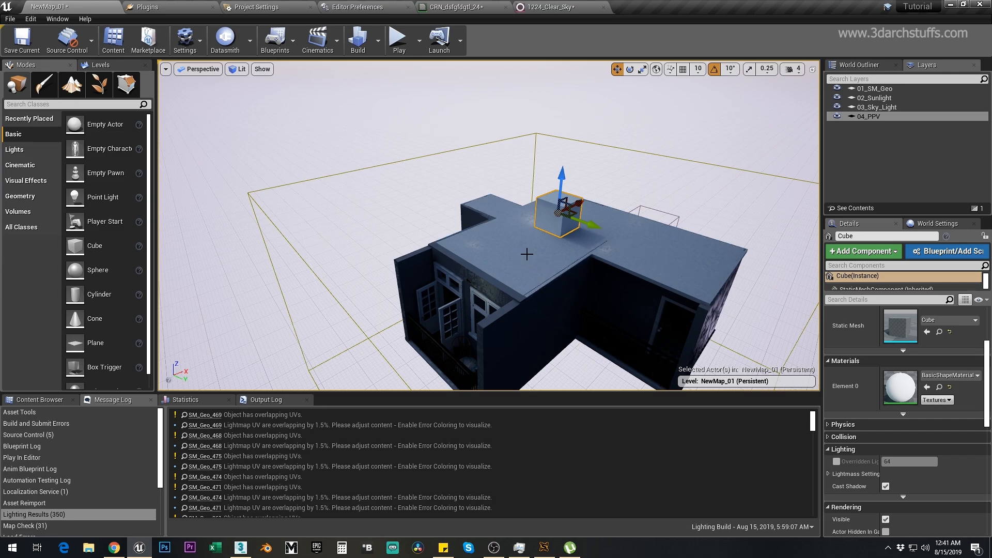
Select the SkyLight through the 03_Sky_Light layer and inspect the apartment's exterior from several angles
click(876, 107)
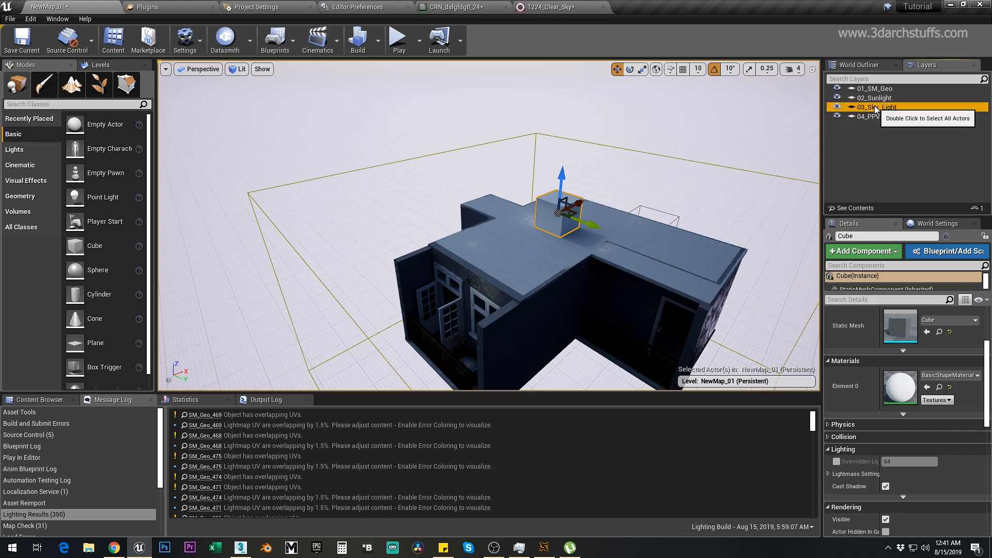
double_click(875, 107)
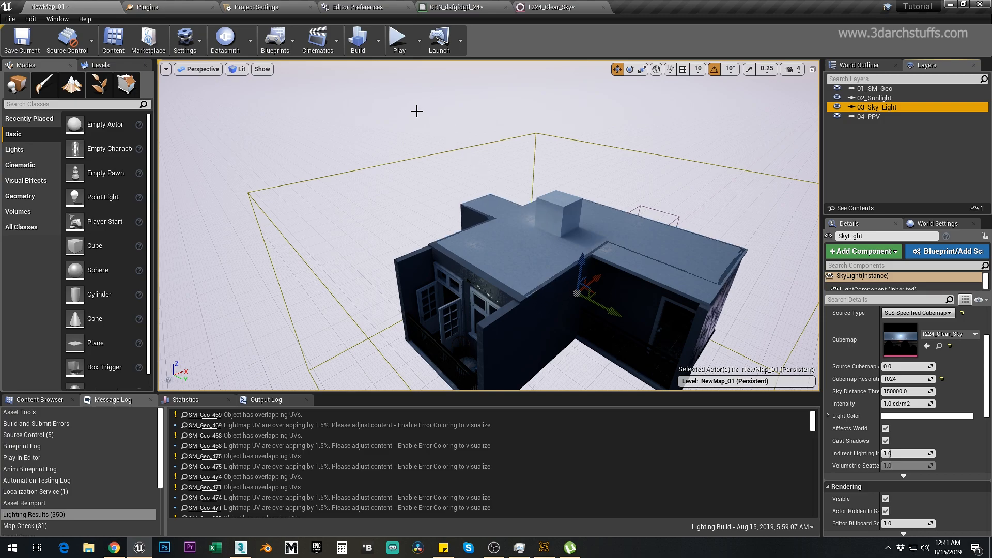
right_drag(417, 110, 395, 127)
right_drag(355, 323, 304, 348)
right_drag(714, 177, 357, 214)
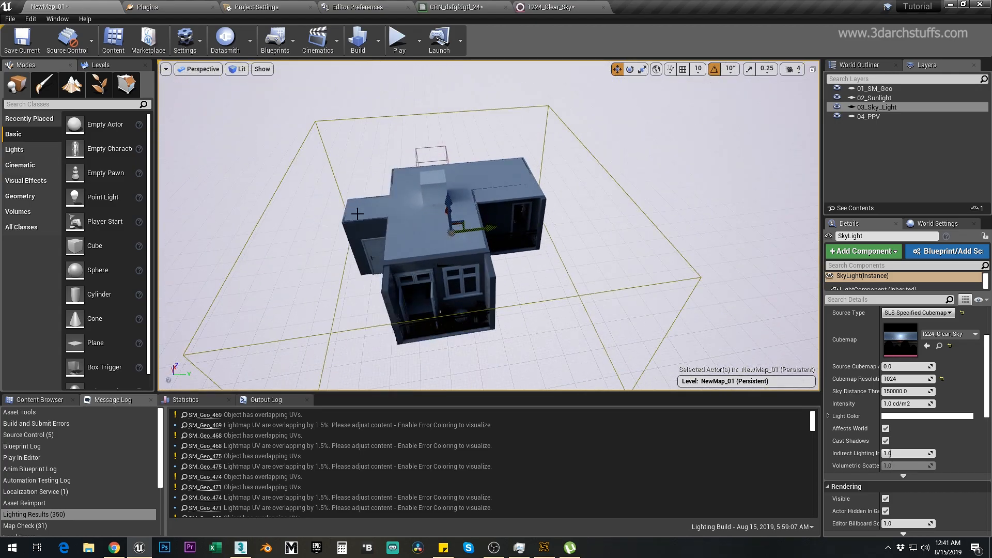
scroll(520, 177, up, 5)
right_drag(520, 177, 629, 284)
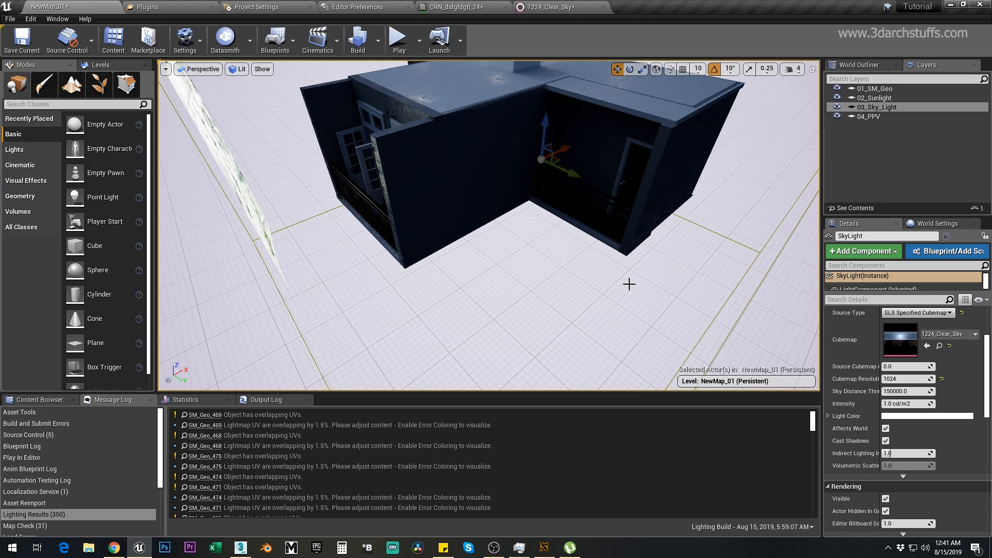
Examine the shading on the roof, the cube, the open balcony sides and the outer walls from around the building
scroll(643, 248, down, 3)
alt+drag(642, 236, 475, 245)
middle_drag(642, 236, 622, 266)
alt+drag(622, 265, 609, 232)
scroll(555, 257, up, 3)
alt+drag(498, 247, 532, 221)
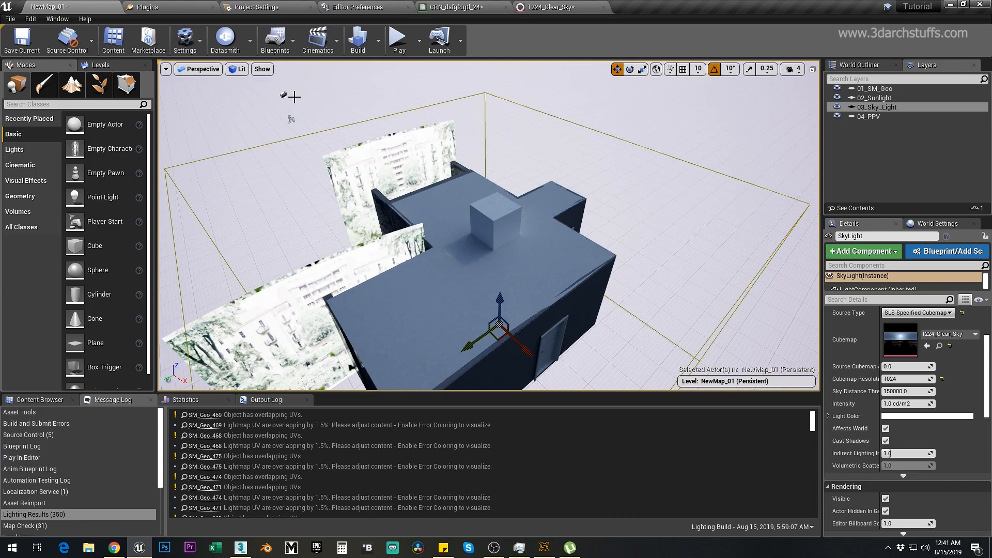
alt+drag(454, 250, 619, 217)
scroll(415, 303, down, 8)
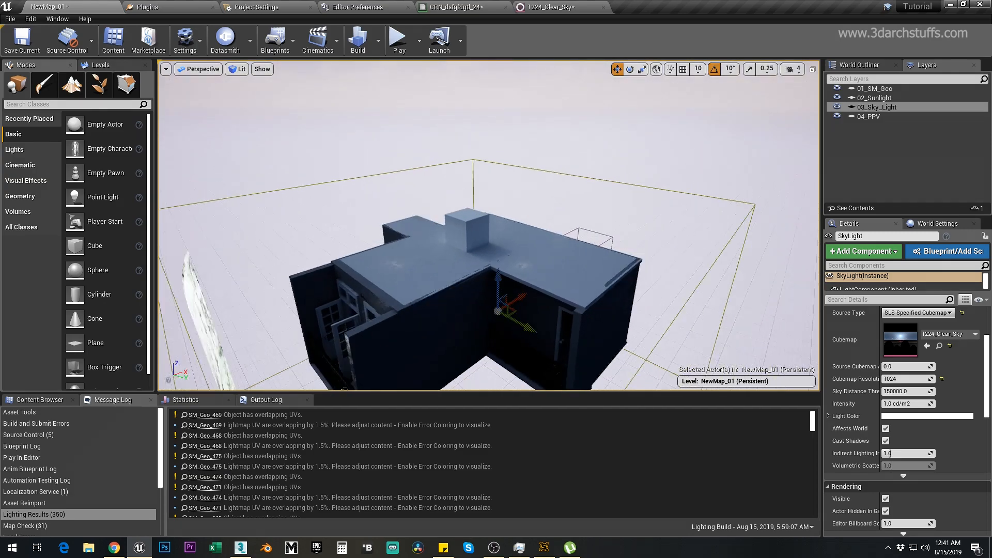
alt+drag(414, 302, 501, 313)
right_drag(430, 278, 439, 306)
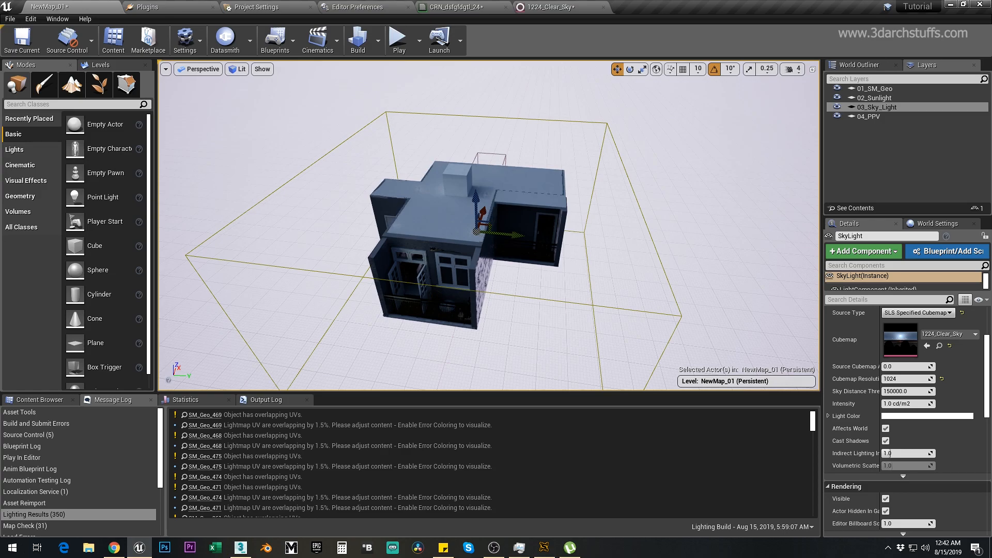
alt+drag(520, 278, 477, 283)
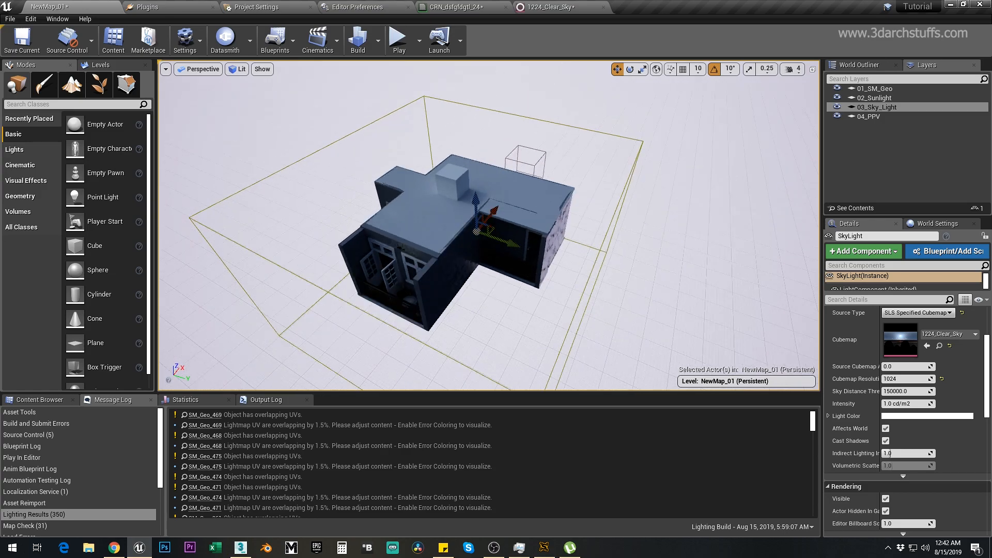
alt+drag(538, 294, 582, 282)
Set the SkyLight's Source Cubemap Angle to 90
click(880, 107)
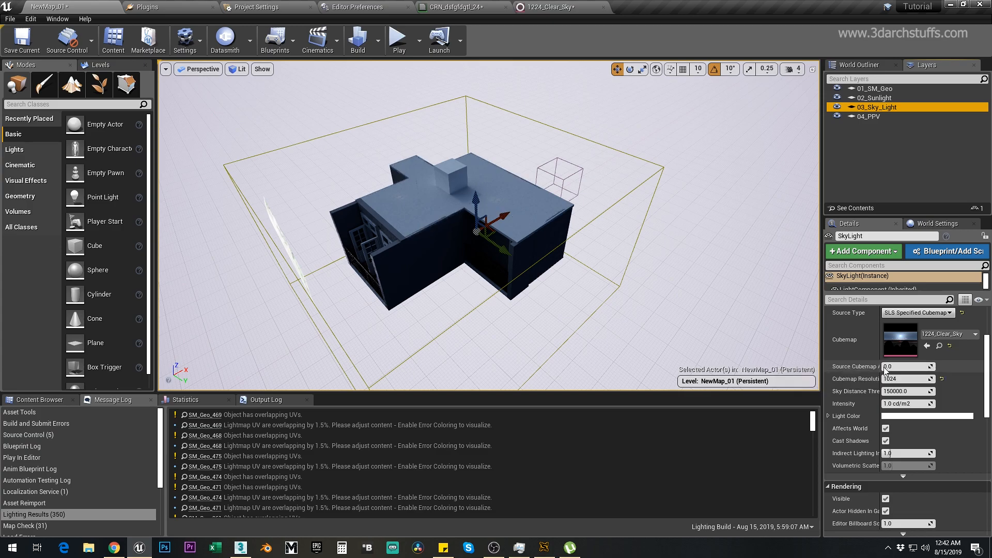
click(967, 366)
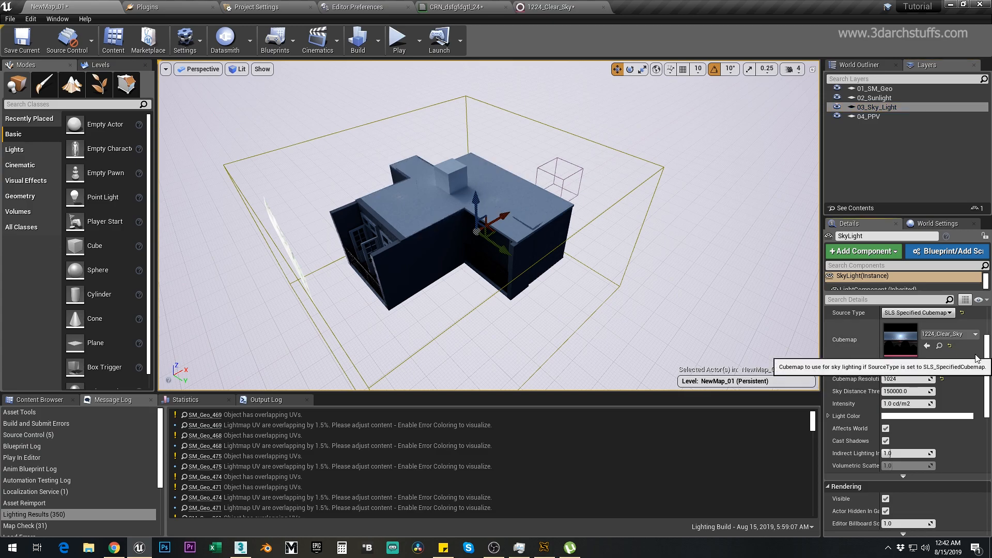
alt+drag(560, 295, 533, 238)
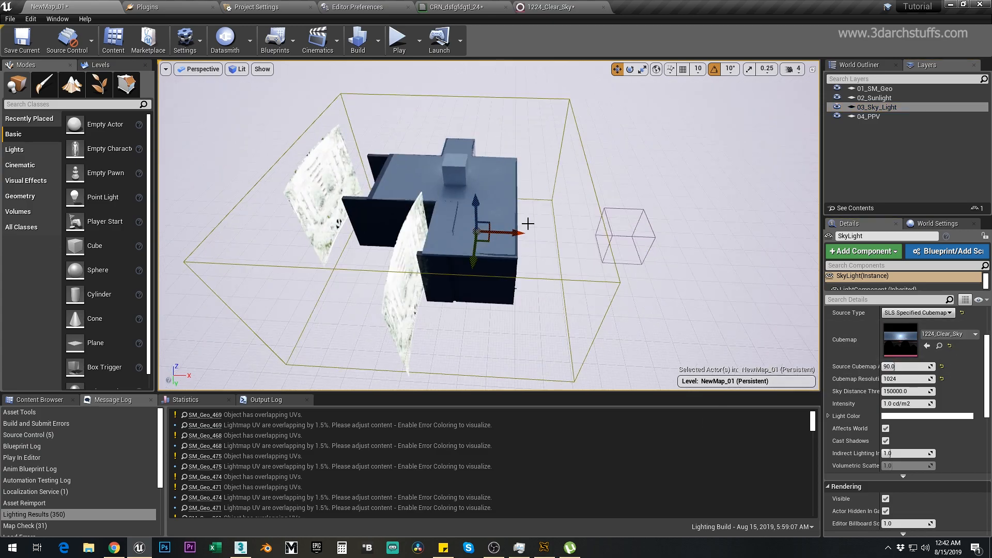
Save the level with its modified assets and rebuild the lighting
alt+drag(470, 174, 569, 158)
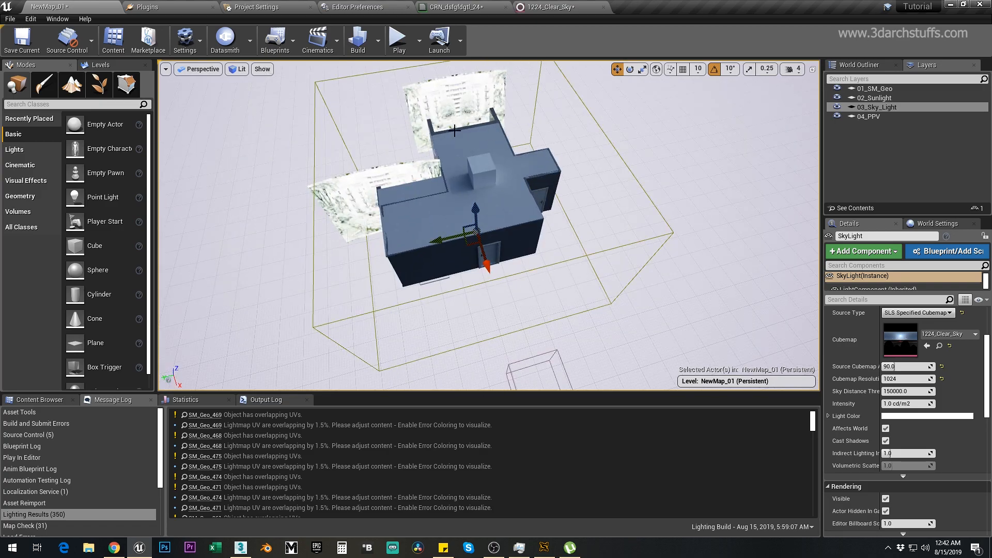
alt+drag(536, 219, 537, 195)
scroll(538, 195, up, 4)
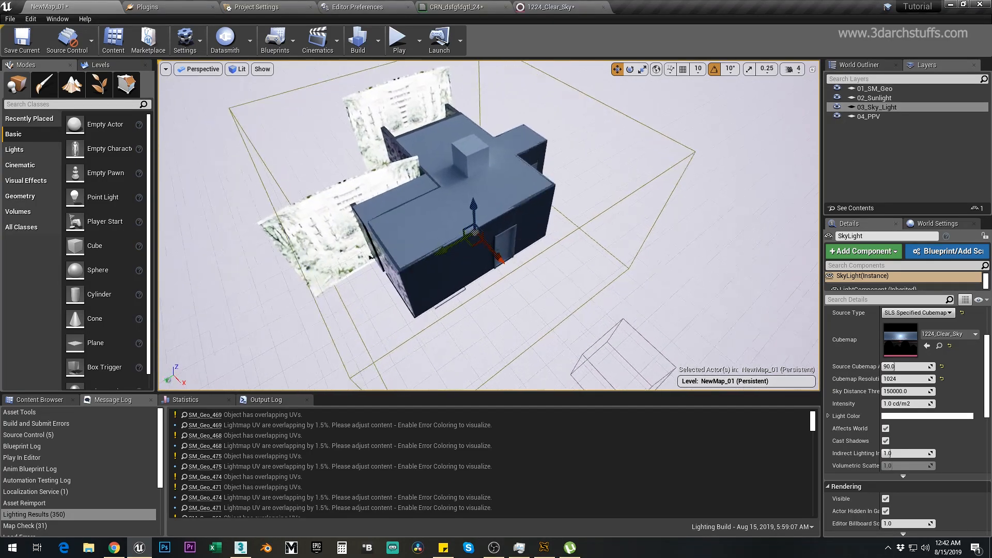
alt+middle_drag(544, 173, 580, 193)
key(ctrl+s)
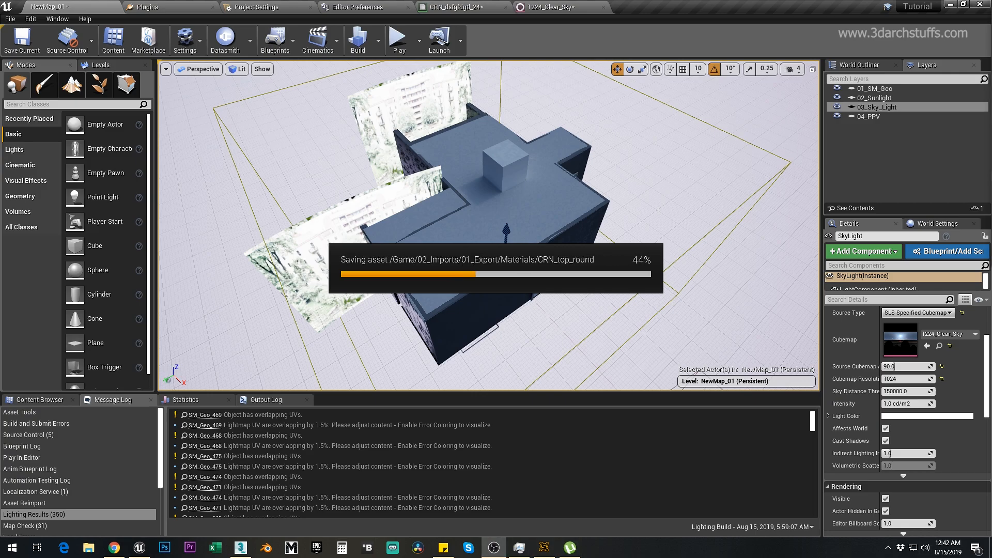
click(358, 42)
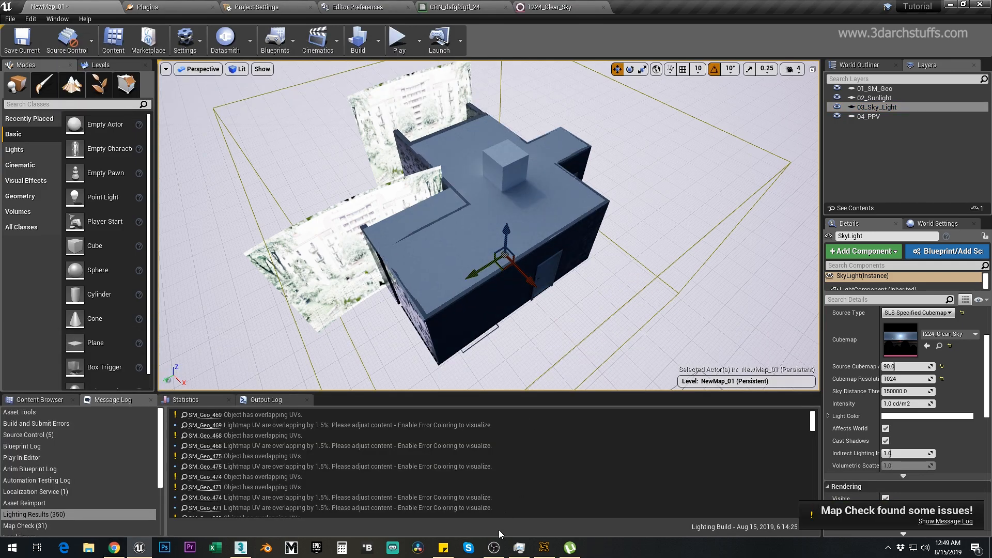
Select and frame the cube on the roof and examine the direction of its shadow from all sides
scroll(530, 195, up, 5)
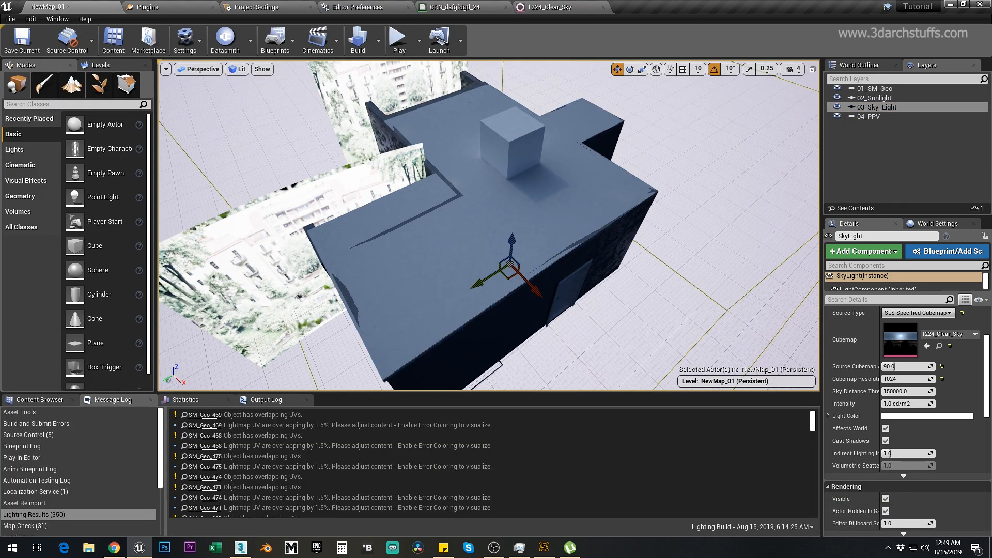
click(514, 153)
key(f)
scroll(521, 258, down, 10)
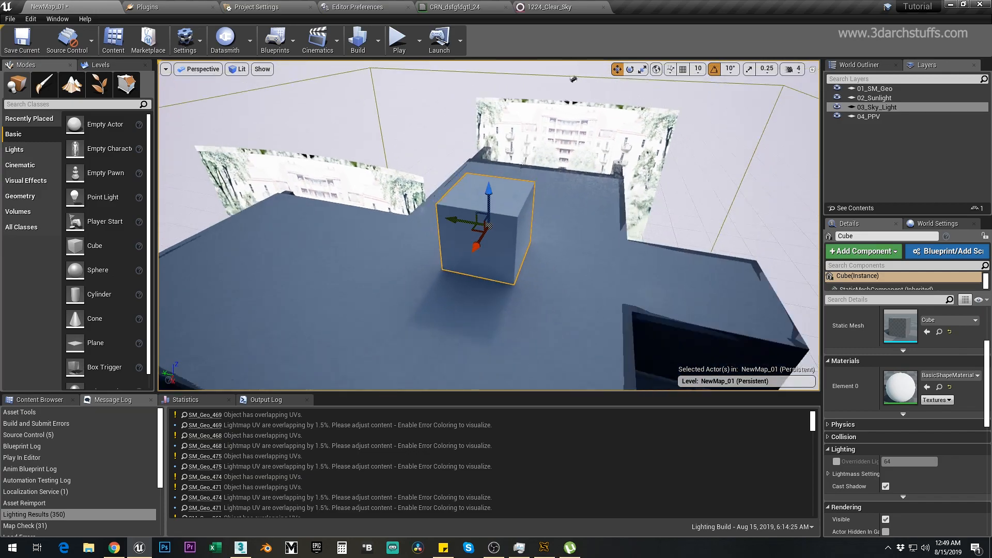
alt+drag(519, 248, 649, 219)
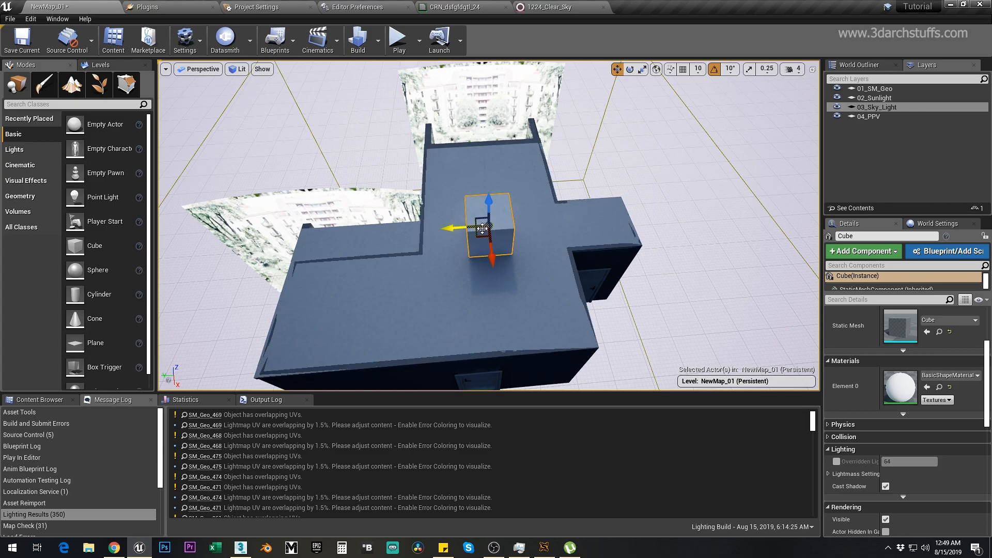
alt+drag(482, 234, 646, 234)
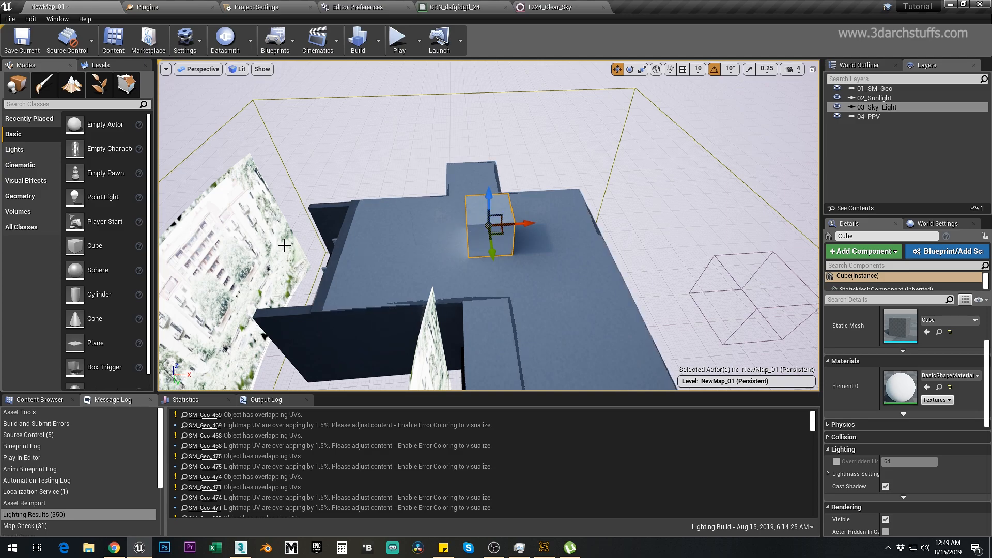
alt+drag(574, 262, 248, 258)
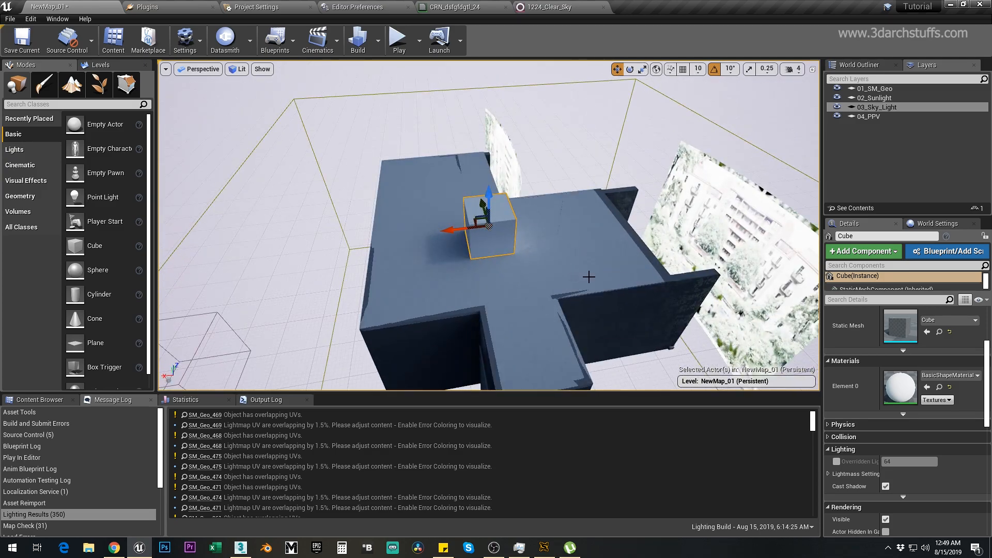
alt+drag(541, 232, 695, 233)
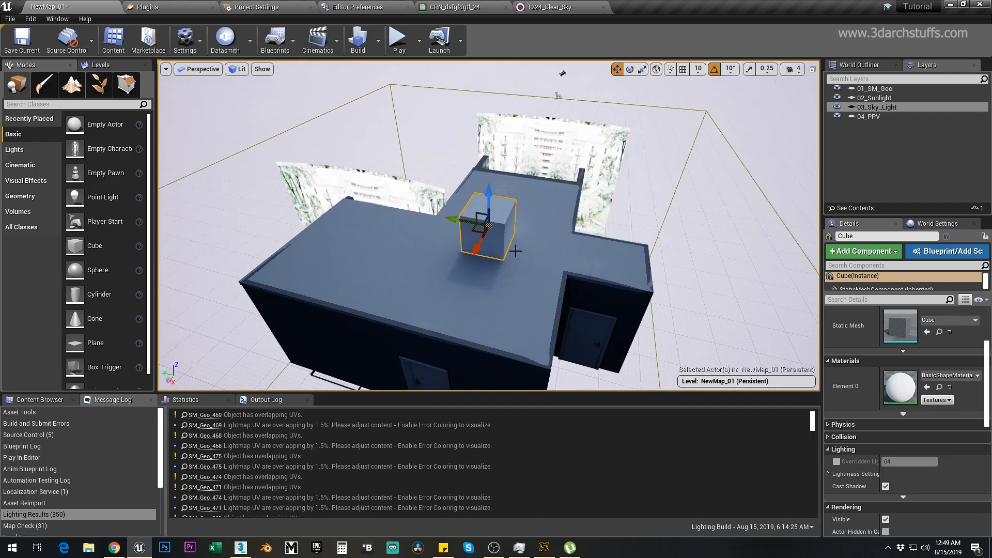
Select the SkyLight and open its 1224_Clear_Sky cubemap to check the sun's position, returning to the level
double_click(881, 107)
double_click(899, 339)
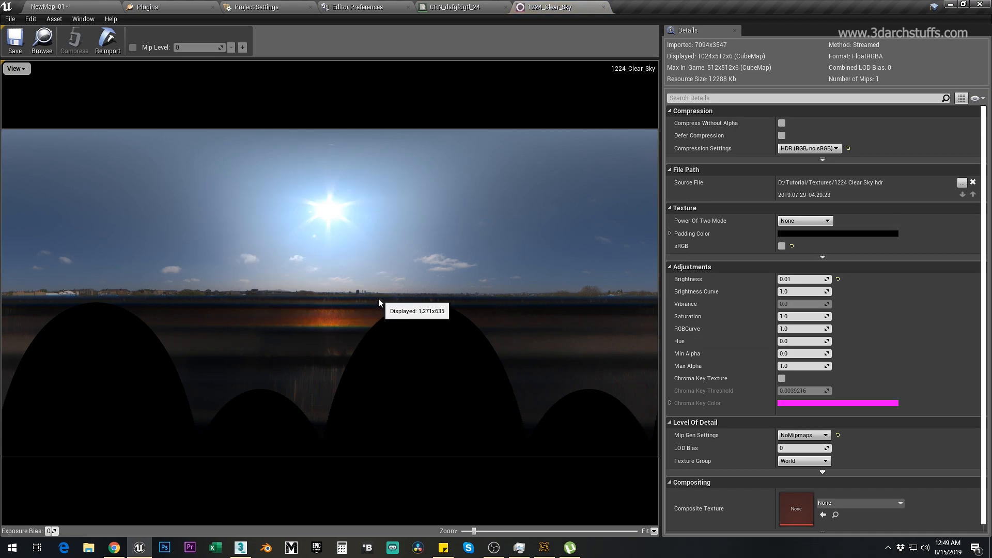
click(78, 7)
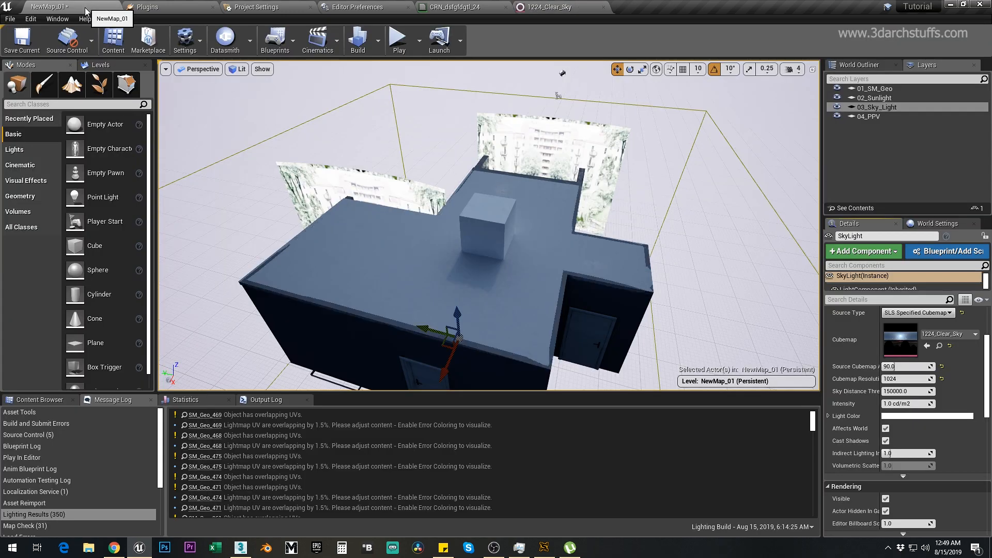
Examine how the rotated sky lights the balconies, windows and outer walls compared with the cube's shadow side
alt+drag(551, 264, 206, 253)
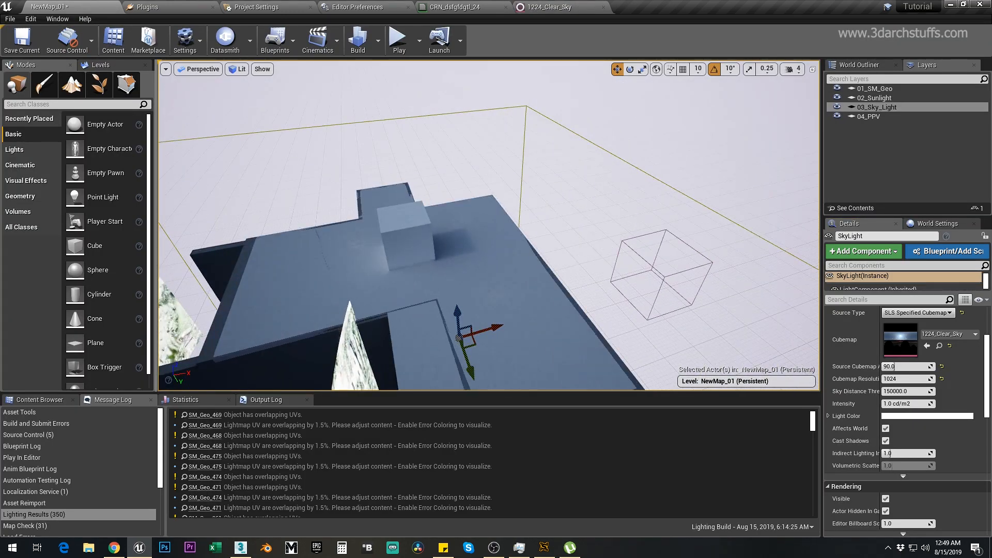
right_drag(641, 207, 558, 223)
scroll(642, 207, down, 5)
alt+drag(671, 200, 609, 202)
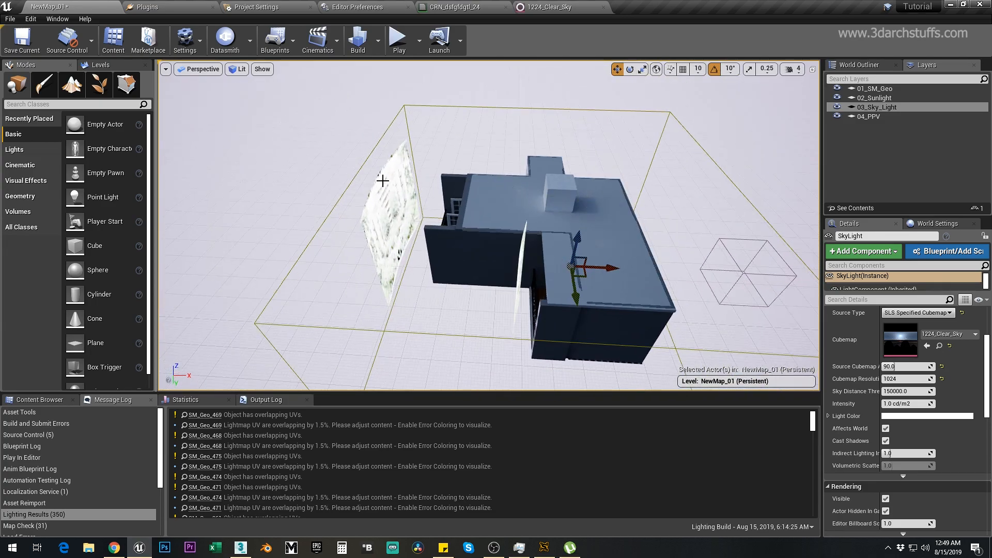
alt+drag(510, 191, 659, 168)
right_drag(509, 213, 548, 240)
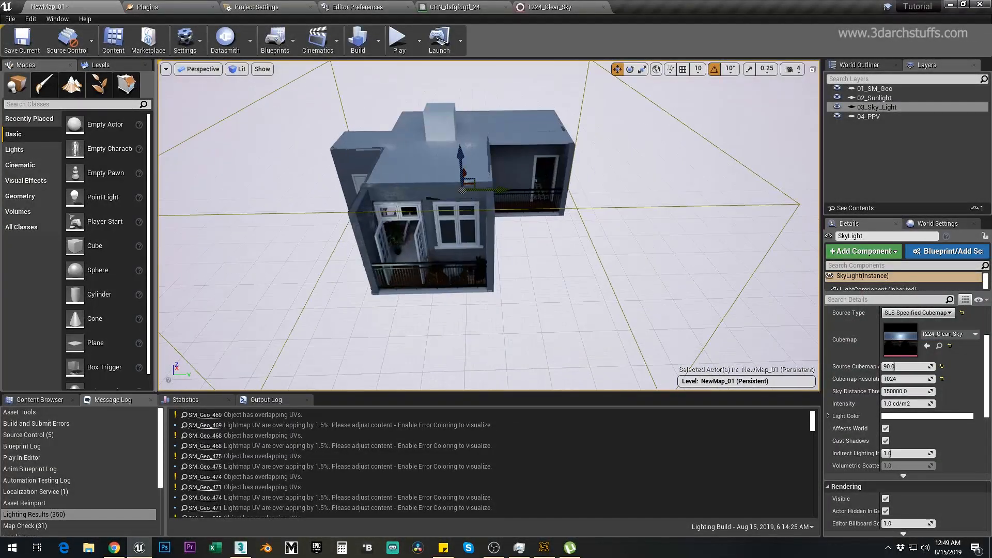
scroll(509, 212, up, 2)
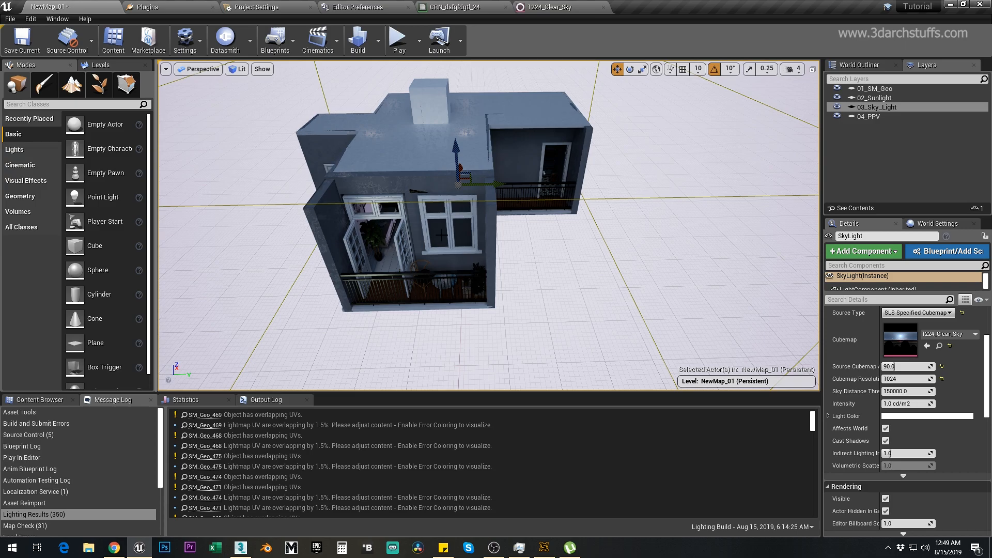
alt+drag(446, 241, 374, 233)
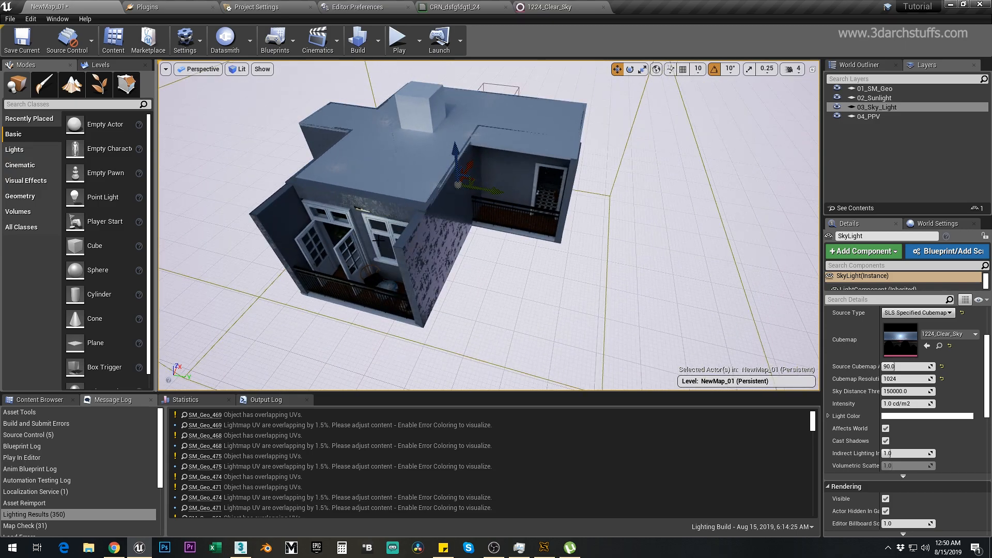
alt+drag(404, 238, 411, 232)
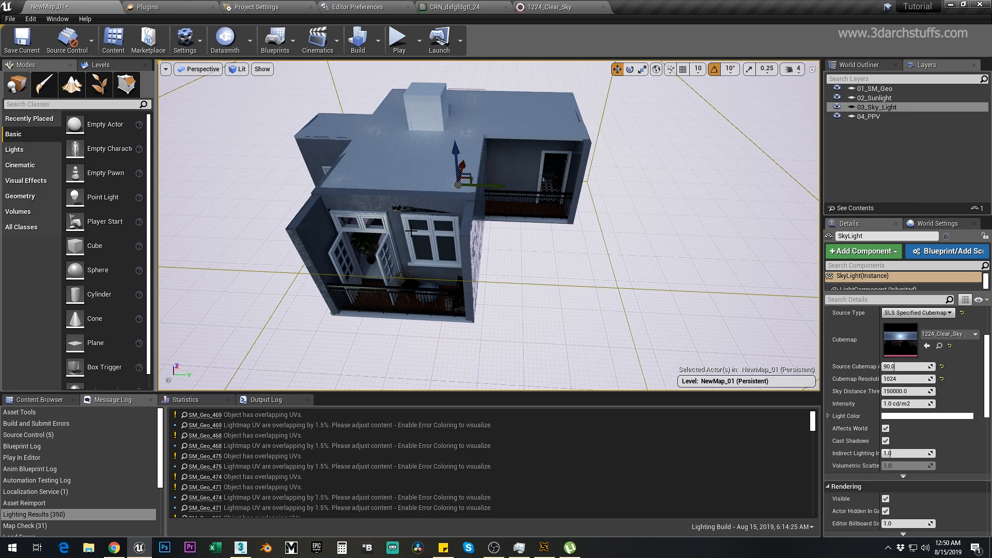
Go through the saved interior camera views and check the room's brightness, ending at the balcony door
key(1)
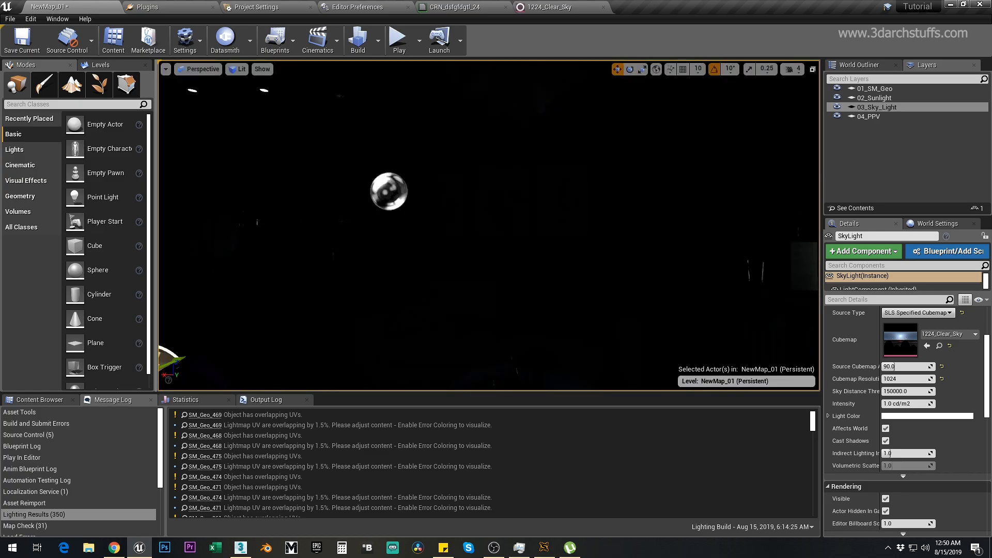
right_drag(537, 224, 671, 225)
key(2)
right_drag(578, 228, 579, 253)
key(3)
key(4)
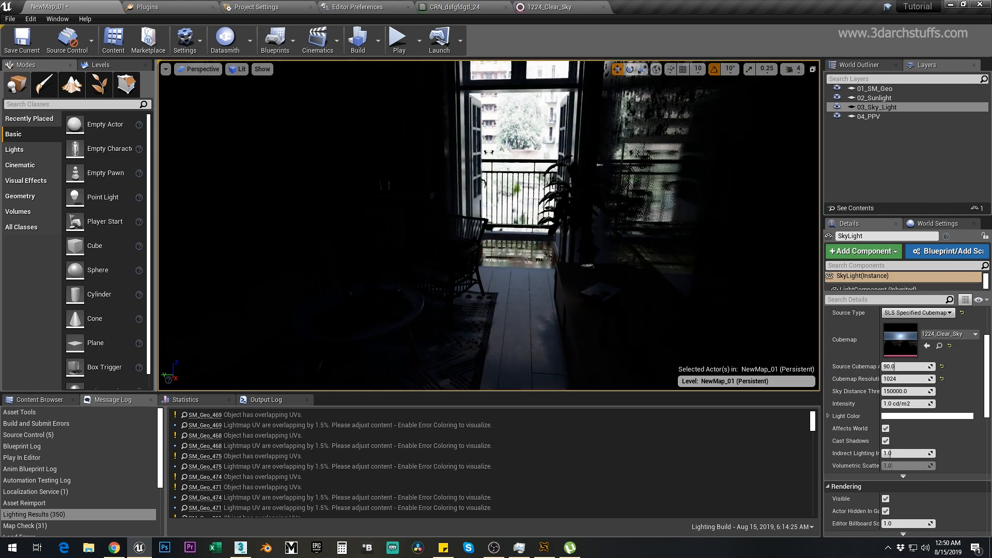
Enable the PostProcessVolume's Exposure Compensation at about 2.44 and look over the living room's floor, furniture and walls
click(873, 116)
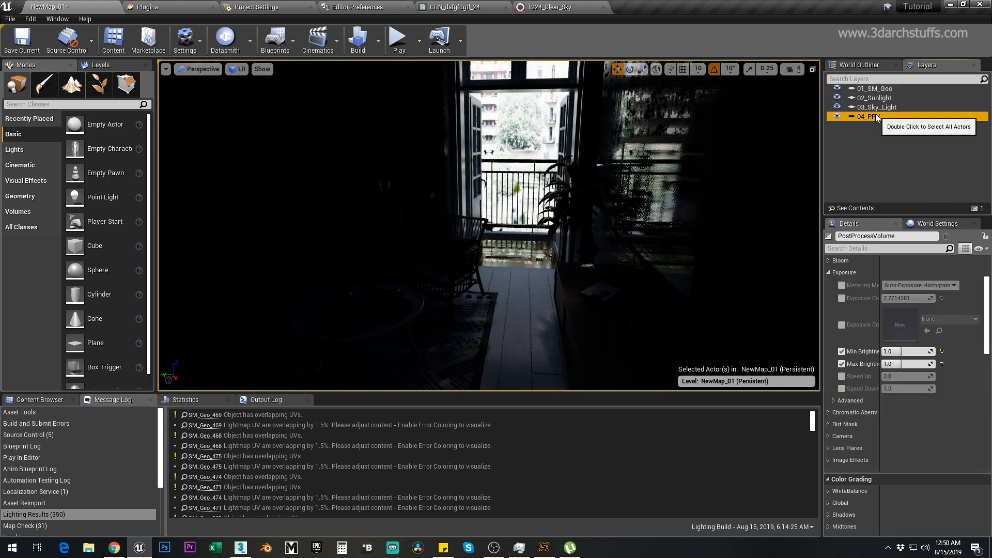
click(841, 298)
mouse_move(903, 298)
mouse_down()
mouse_move(878, 298)
mouse_move(913, 298)
mouse_up()
right_drag(723, 258, 598, 260)
scroll(671, 248, down, 3)
key(w)
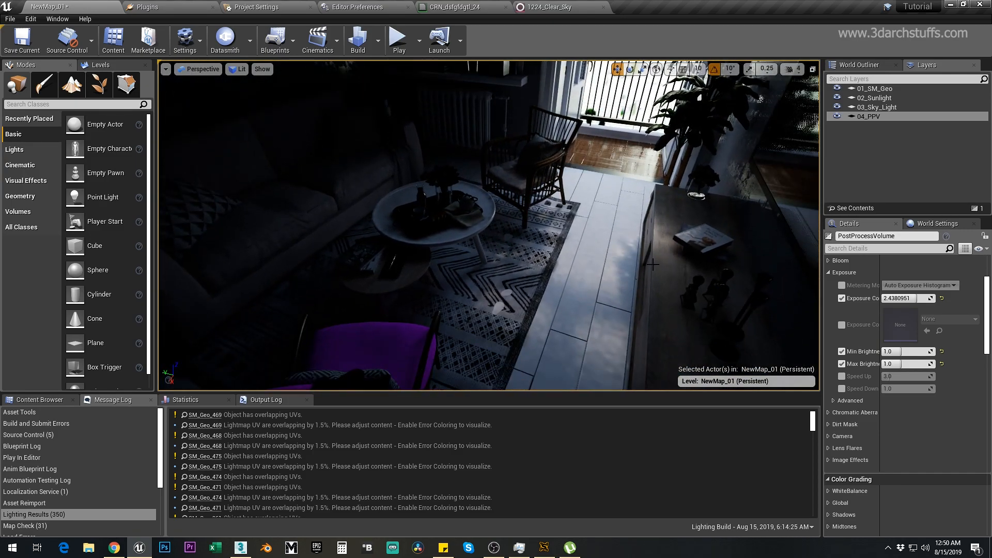
scroll(590, 269, down, 5)
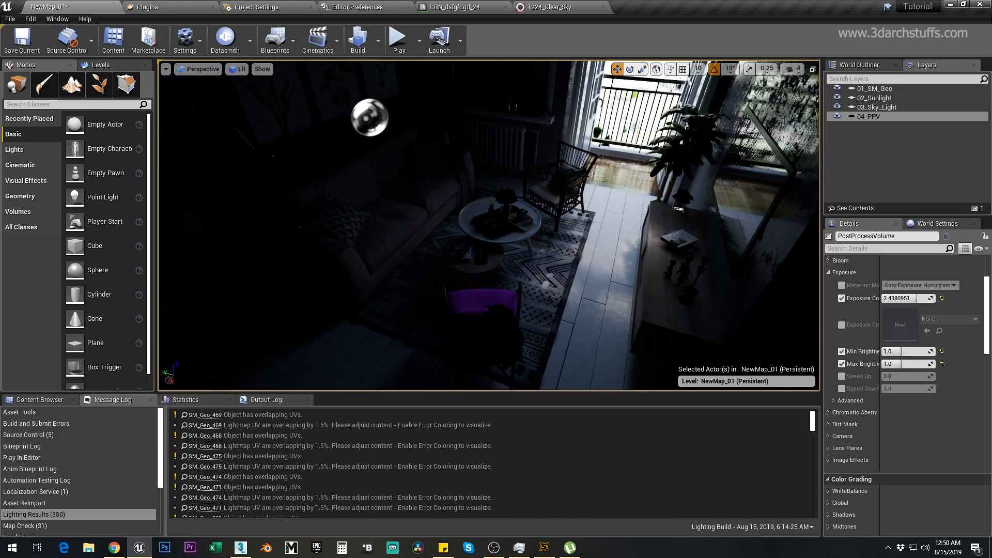
right_drag(595, 259, 258, 213)
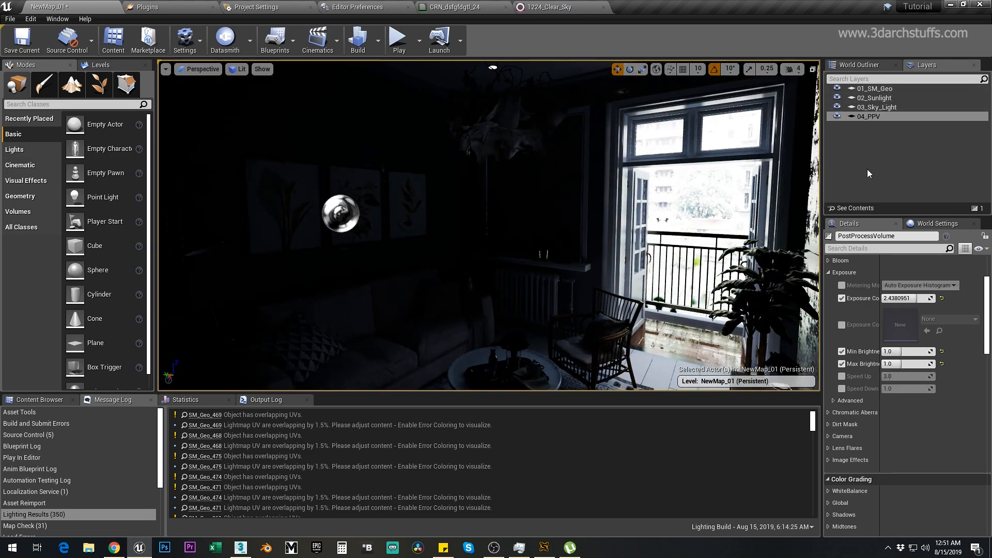
Check the level's Lightmass bounce counts for indirect and sky lighting in World Settings, and look over the dark living room
click(927, 228)
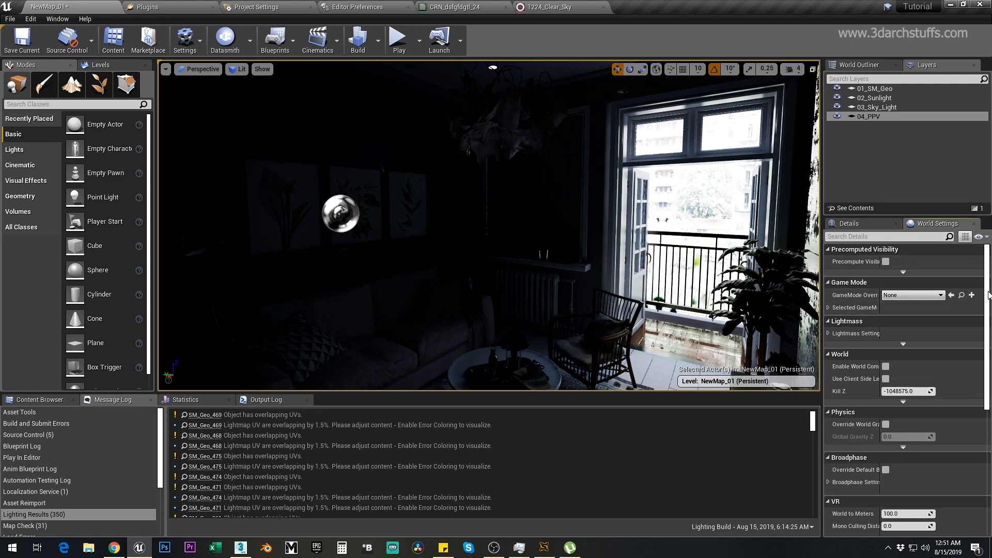
click(828, 332)
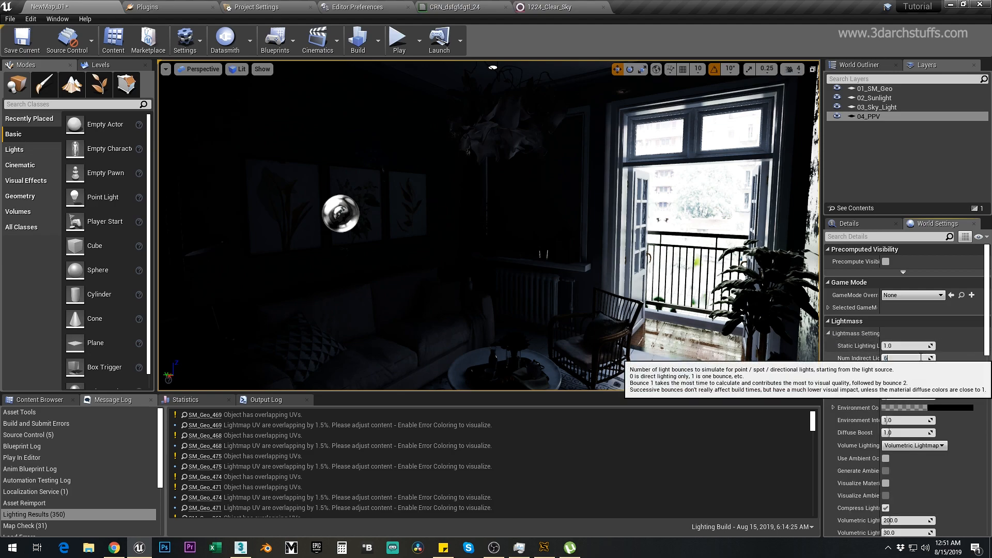
drag(880, 370, 919, 367)
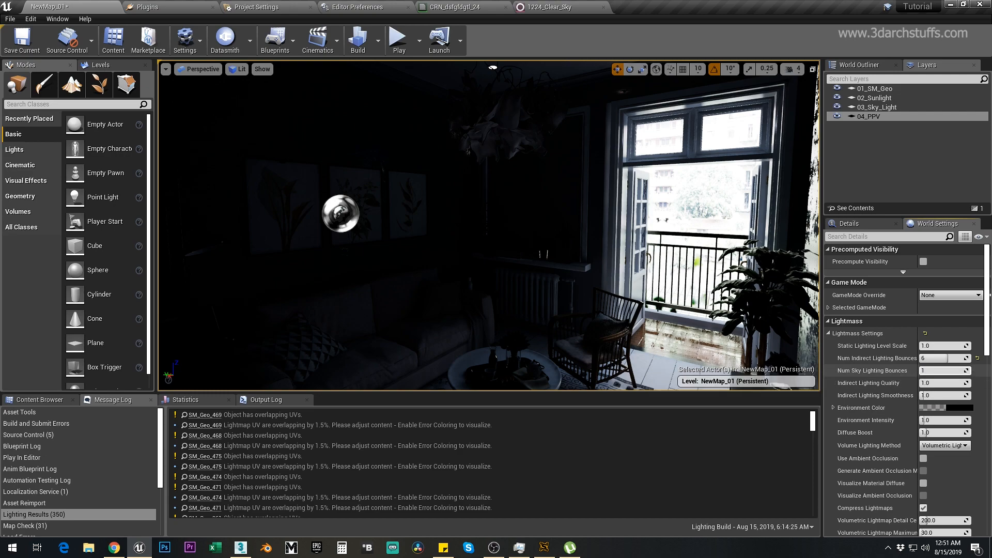
drag(916, 361, 901, 360)
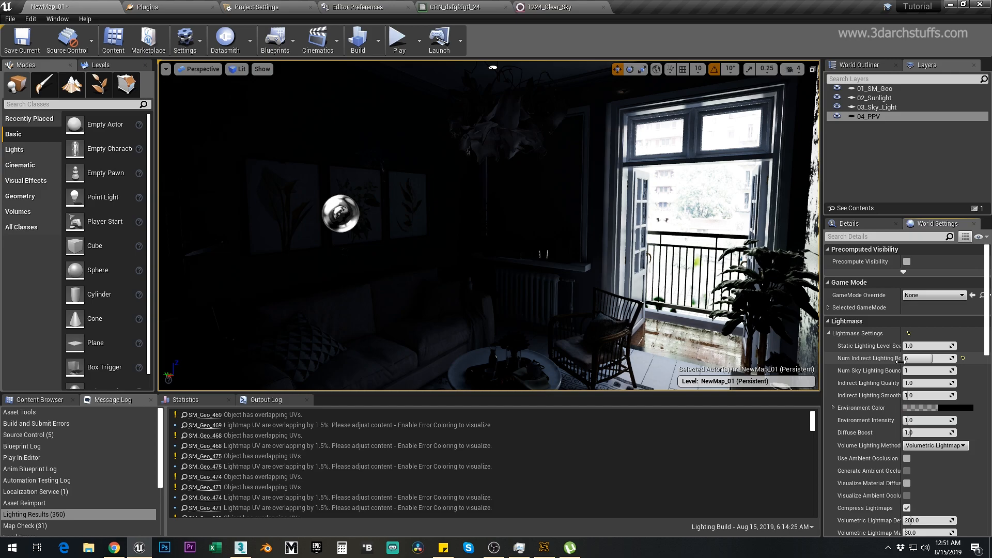
right_drag(516, 227, 465, 251)
key(s)
key(w)
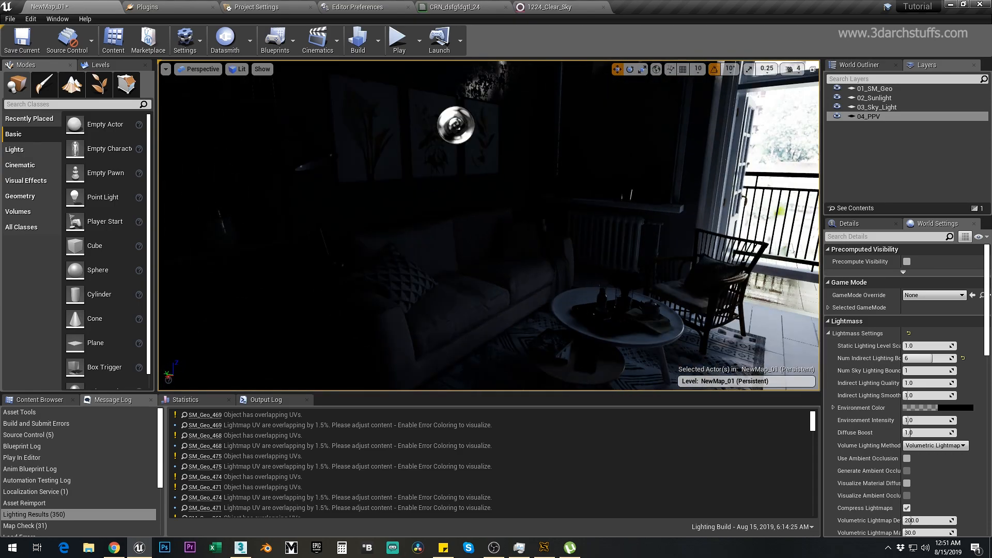
Set the Brightness of the SkyLight's 1224_Clear_Sky cubemap to 0.25, save the texture and return to the level
click(884, 107)
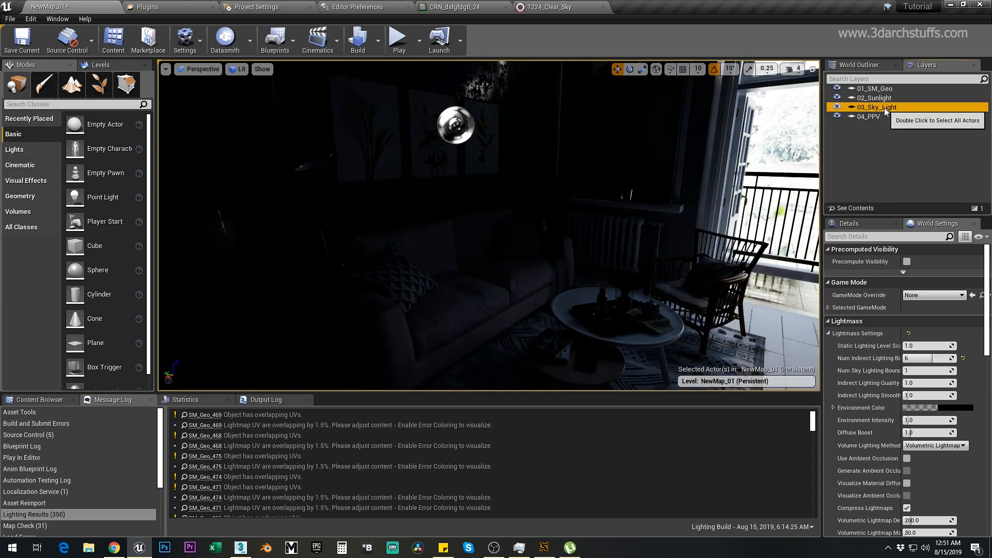
click(866, 223)
double_click(894, 333)
click(804, 279)
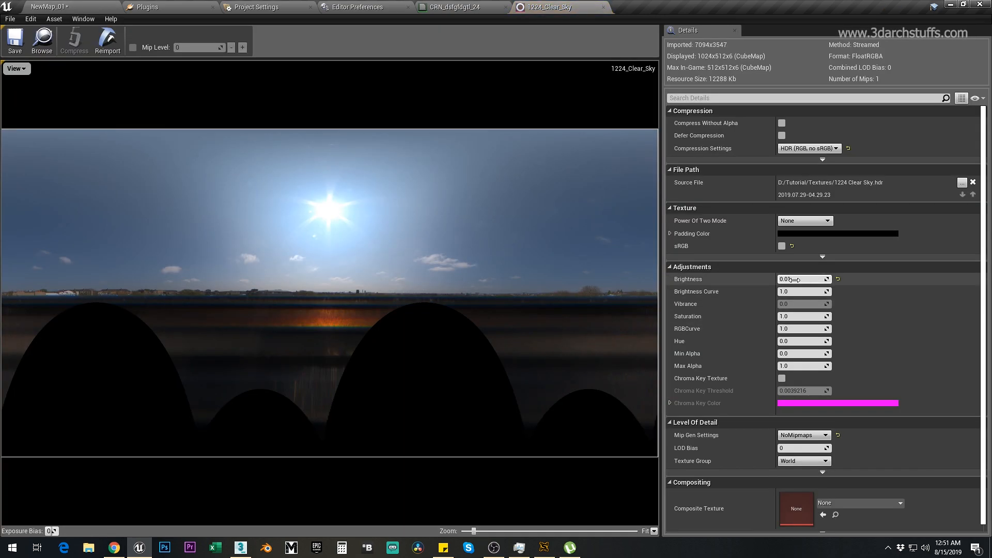
text(.25)
key(Return)
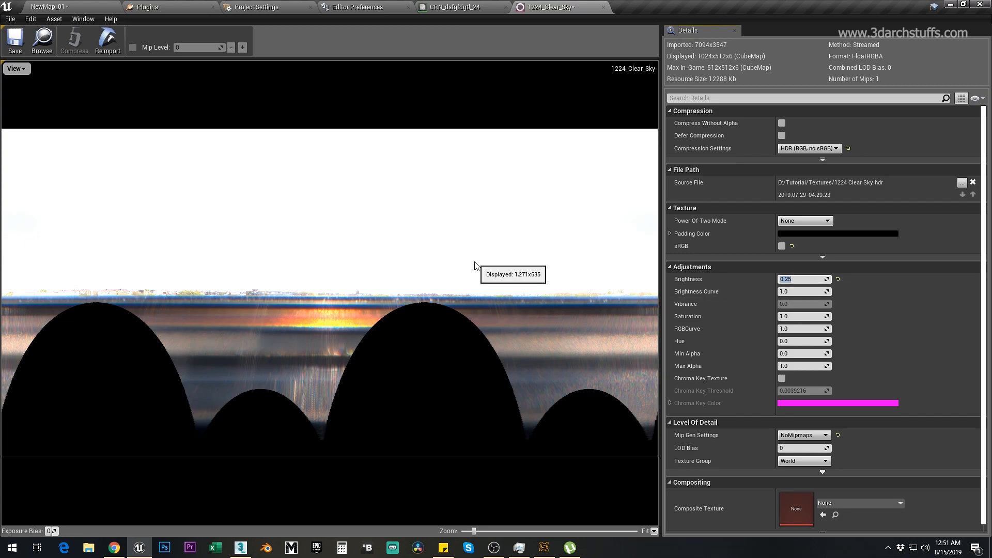
click(15, 39)
click(77, 8)
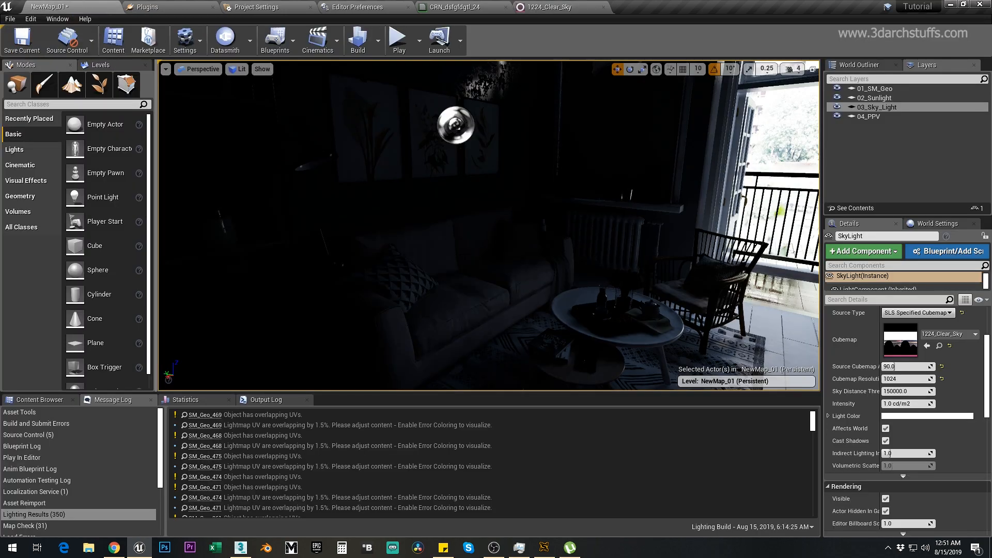
Rebuild the level's lighting with the living room in view, checking Swarm Agent's log and build progress
right_drag(488, 225, 465, 237)
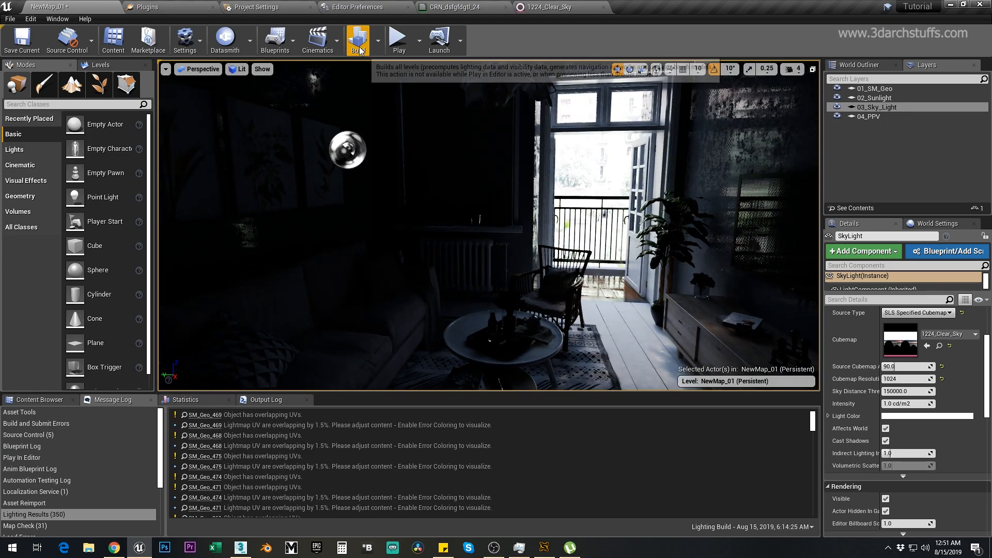
click(376, 47)
click(515, 35)
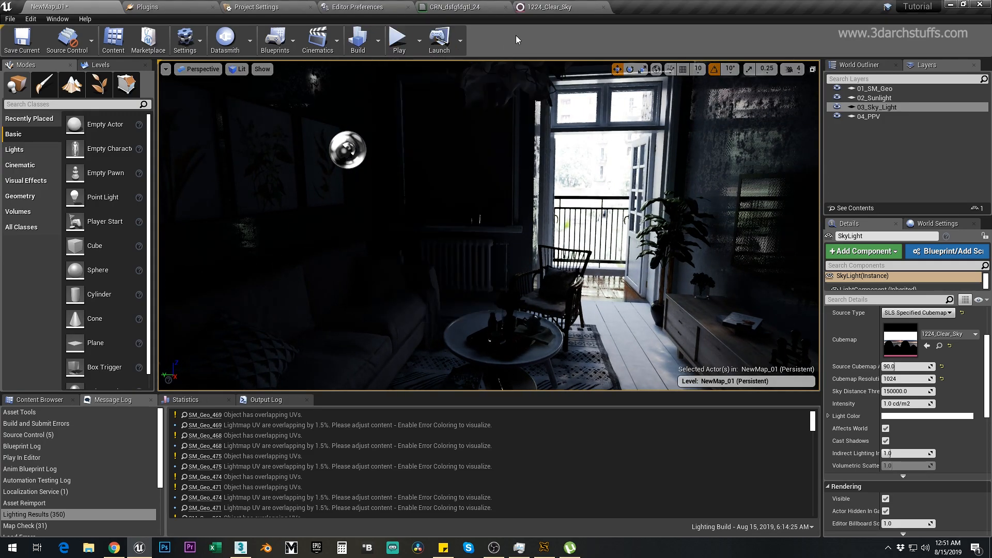
click(356, 41)
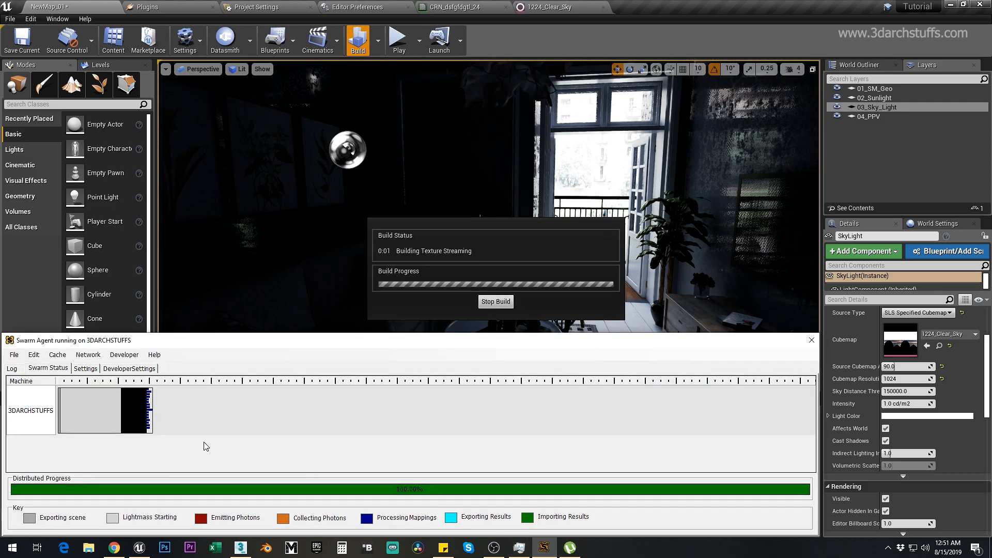
click(12, 369)
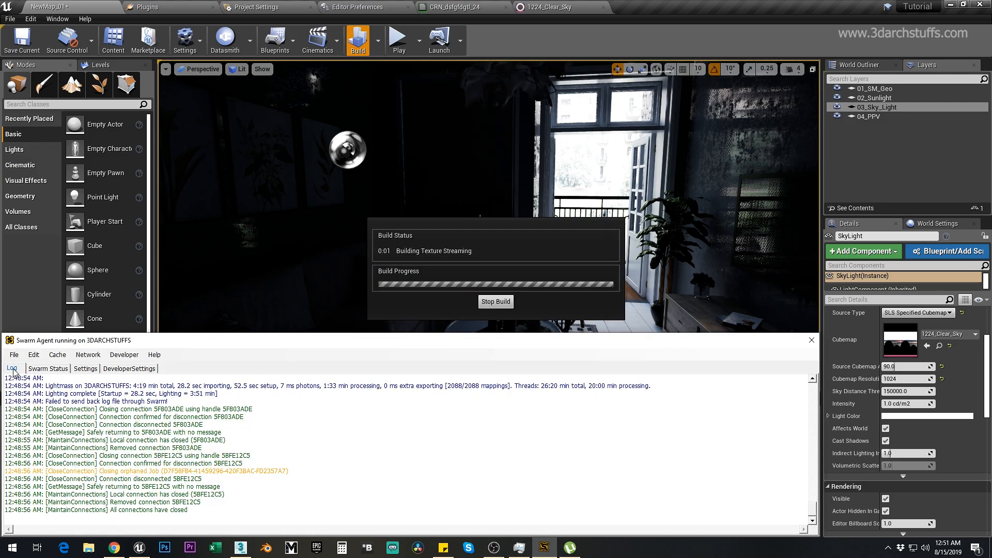
click(48, 368)
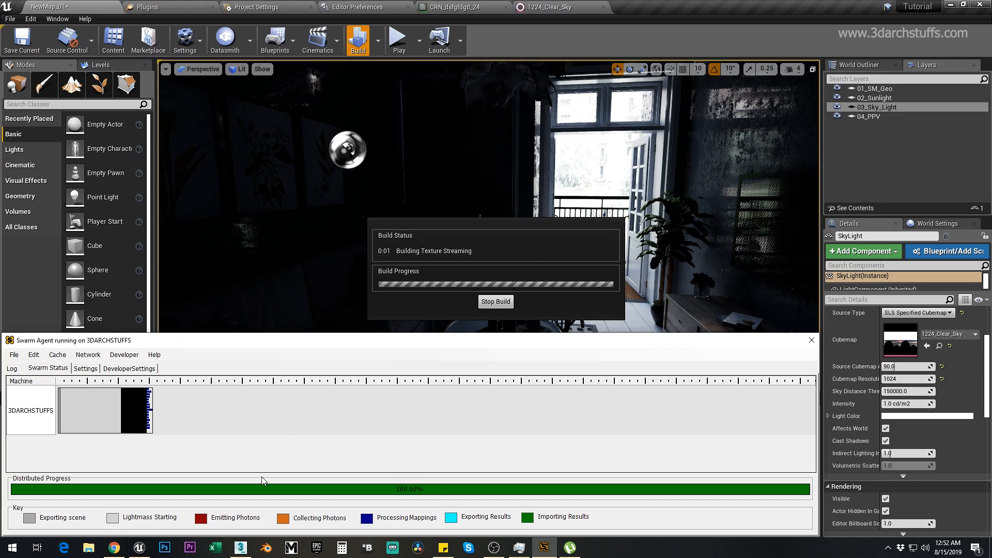
click(445, 548)
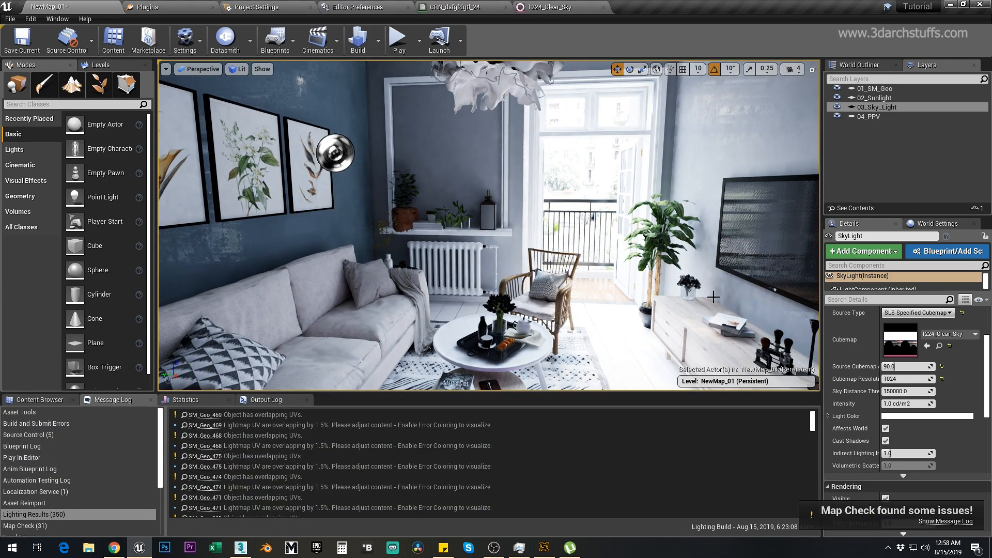
Recheck the 1224_Clear_Sky cubemap's brightness and look over the rebuilt living room's walls, furniture and balcony door
double_click(898, 348)
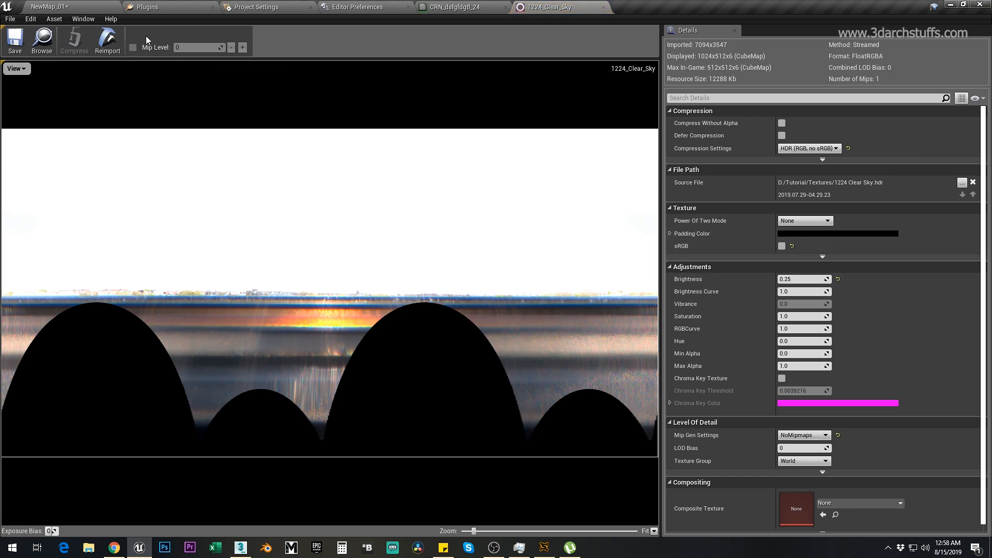
click(102, 11)
right_drag(489, 225, 544, 199)
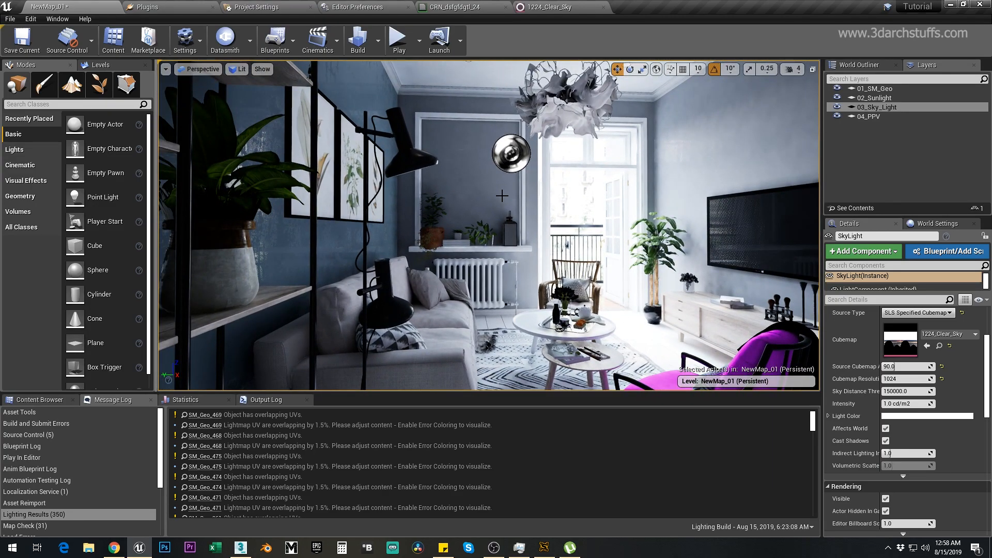
right_drag(493, 217, 523, 212)
right_drag(629, 247, 631, 226)
Disable the PostProcessVolume's Exposure Compensation and examine the cube on the roof and its shadow
scroll(631, 225, down, 10)
click(867, 116)
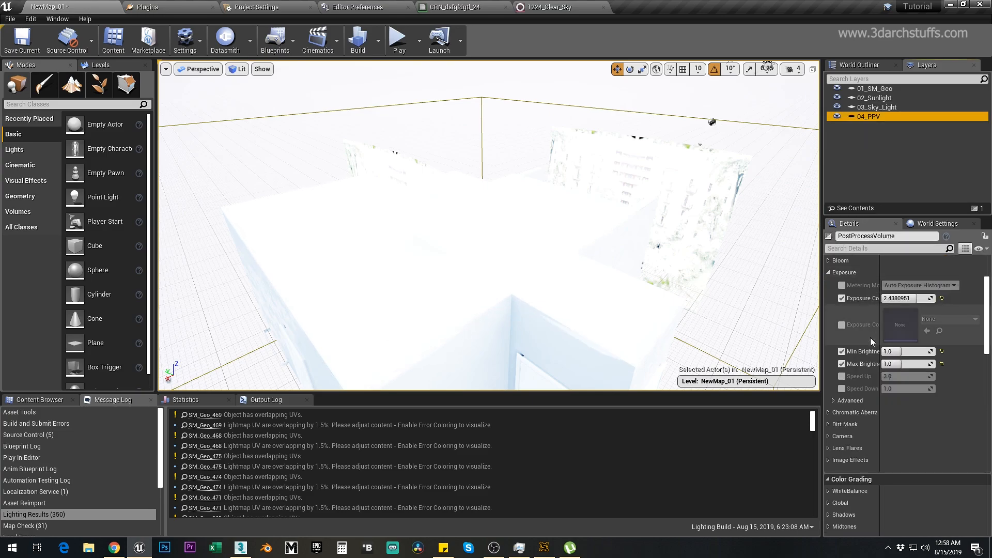
click(841, 298)
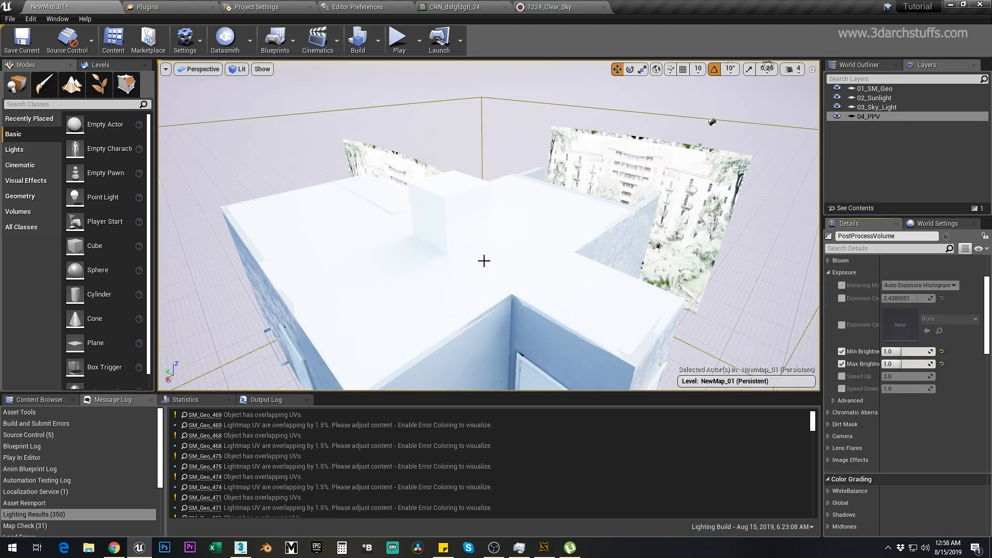
right_drag(484, 261, 454, 244)
click(360, 185)
key(f)
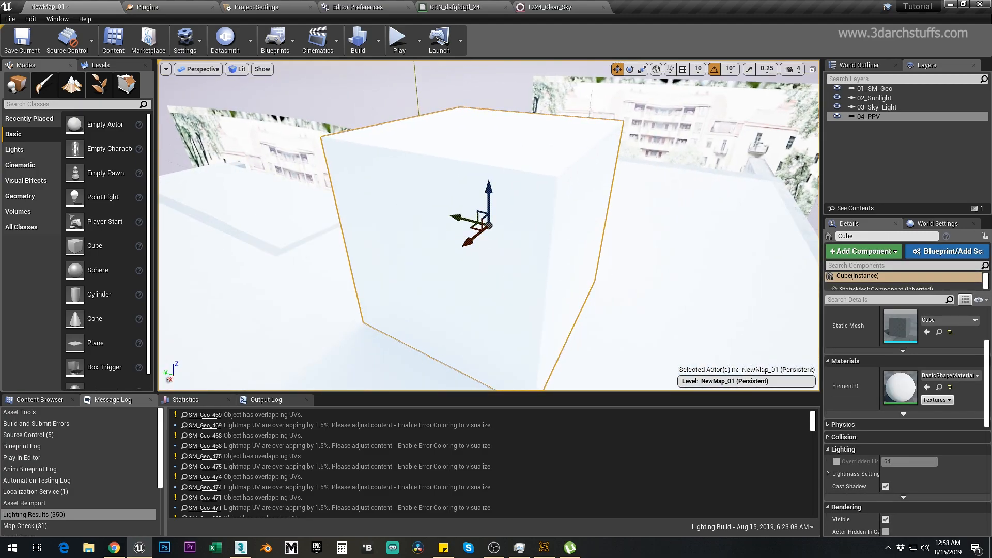
alt+drag(573, 283, 578, 330)
scroll(573, 284, down, 4)
alt+drag(574, 284, 715, 237)
Enable the PostProcessVolume's Exposure Compensation and lower it to about -3.81
click(868, 116)
double_click(867, 117)
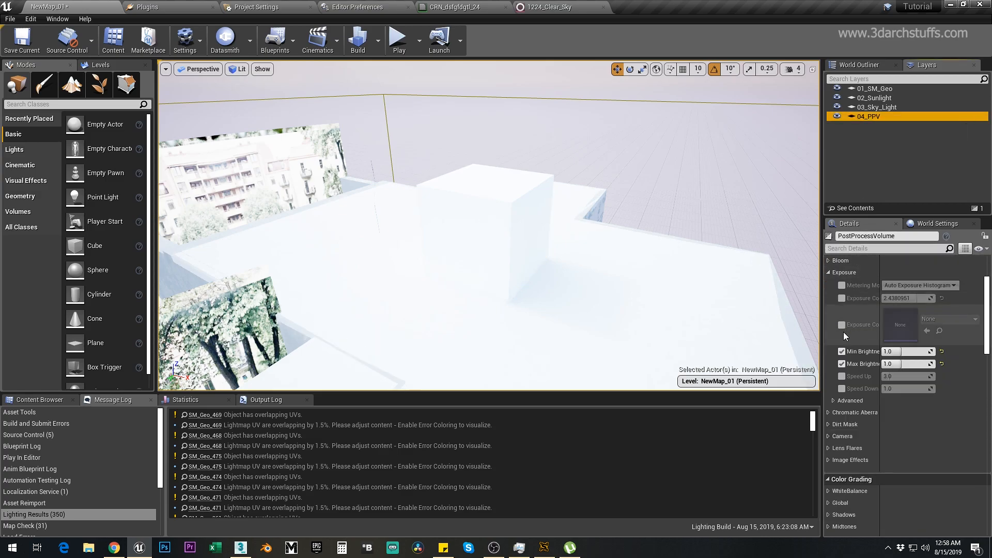
click(842, 298)
drag(897, 298, 876, 298)
right_drag(680, 256, 639, 293)
Frame the cube on the roof and examine its shadow direction and lit sides from several angles
click(660, 145)
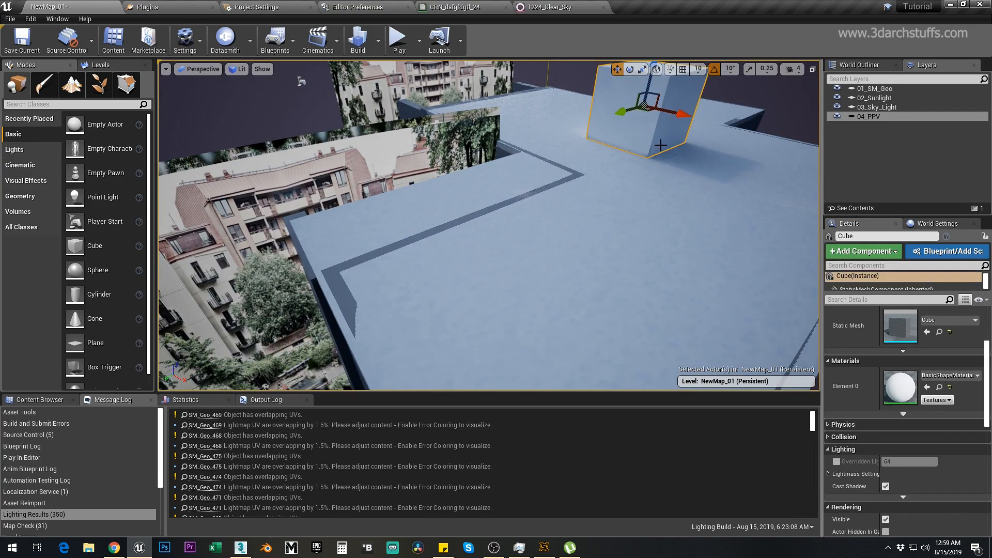
key(f)
alt+drag(647, 221, 403, 227)
scroll(647, 222, down, 4)
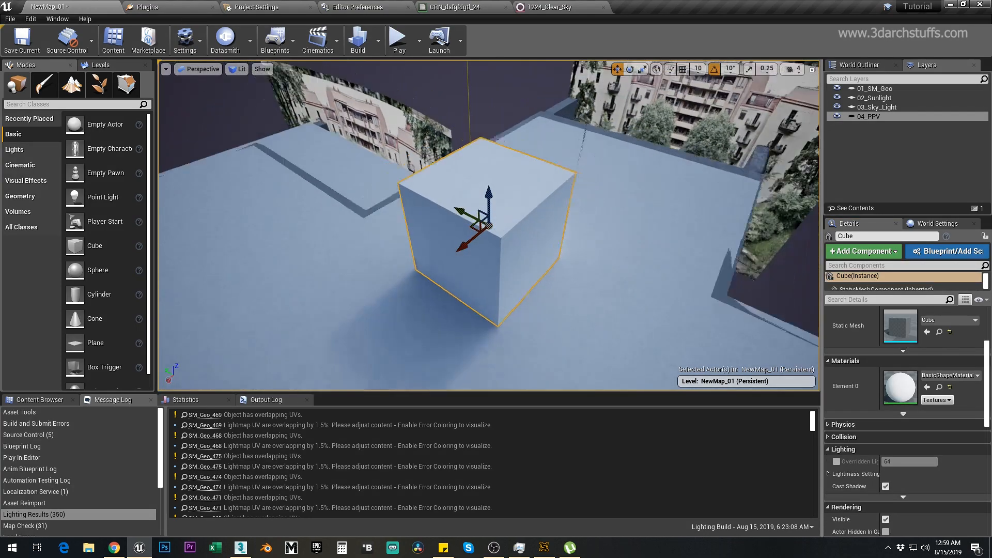
scroll(666, 95, down, 8)
alt+drag(667, 95, 759, 54)
right_drag(666, 95, 640, 144)
alt+drag(641, 145, 587, 274)
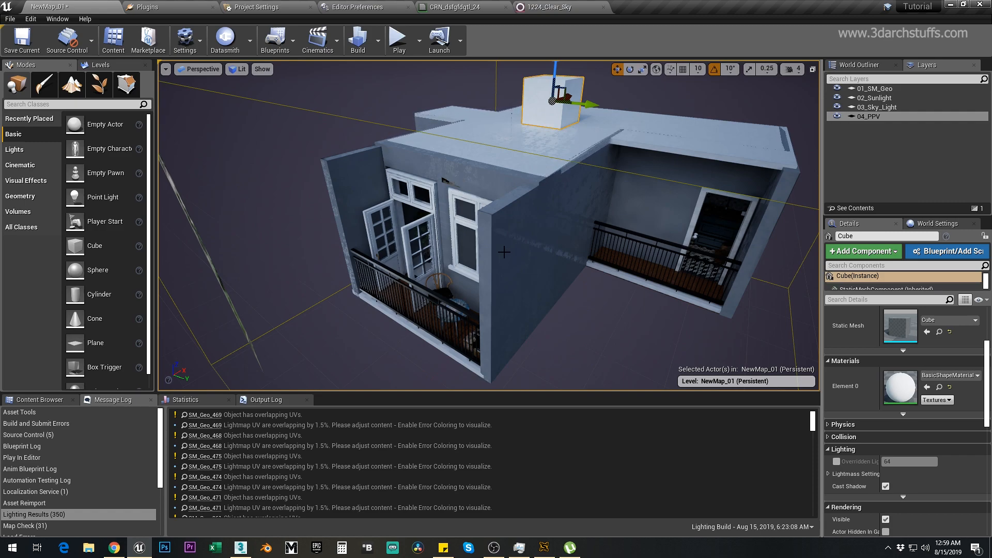
Examine how the sky light falls on the apartment's roof, outer walls, balcony and the floor inside the balcony door
alt+drag(455, 258, 723, 289)
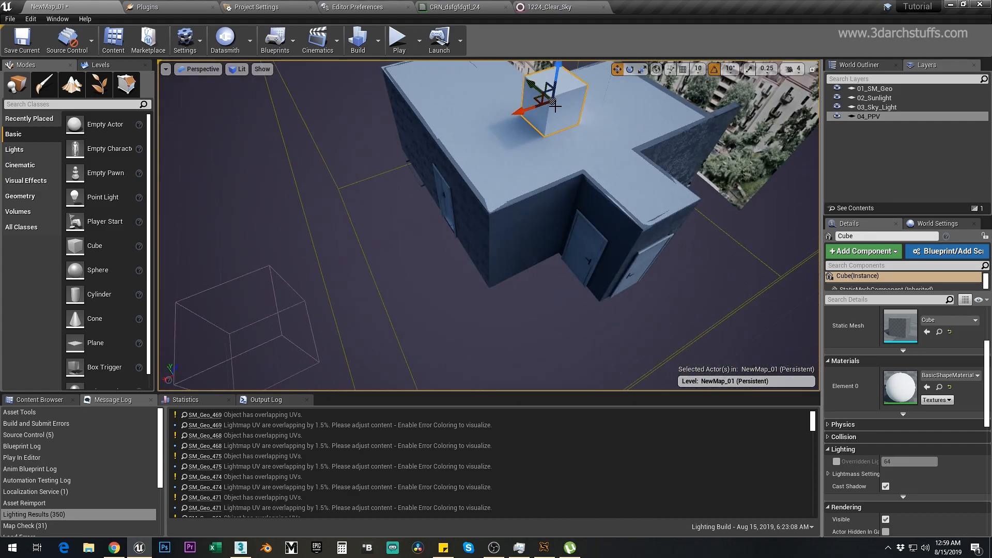
alt+drag(549, 125, 608, 150)
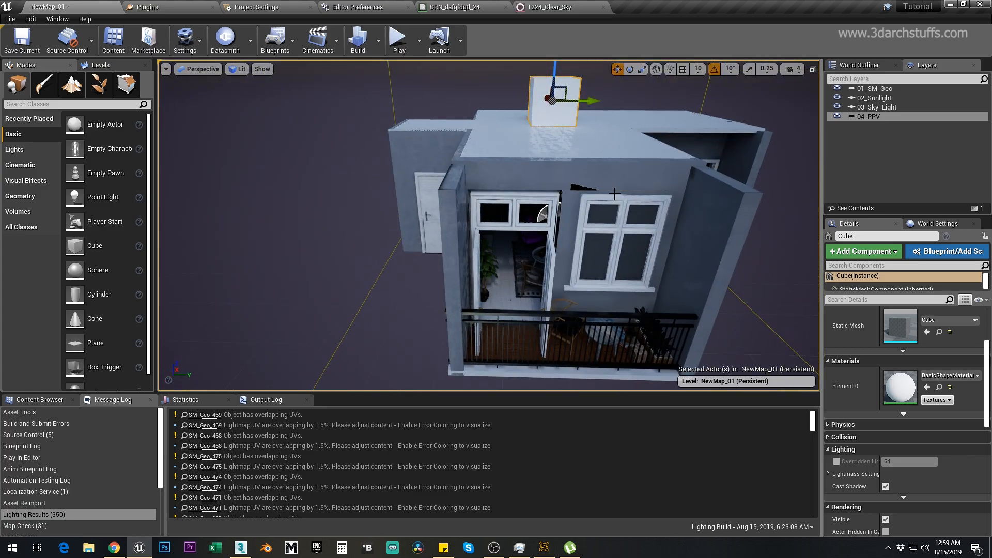
scroll(577, 185, up, 1)
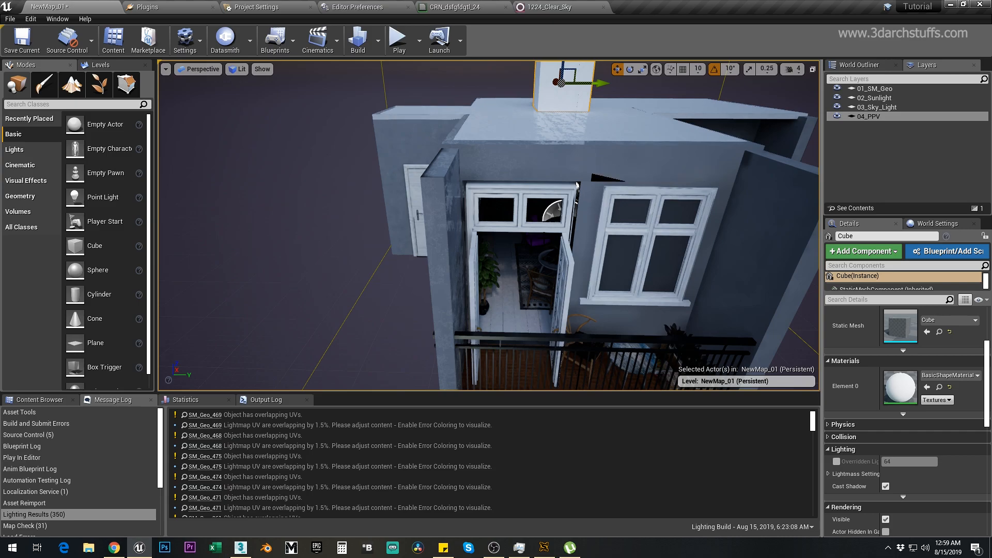
scroll(577, 185, up, 3)
scroll(540, 236, up, 2)
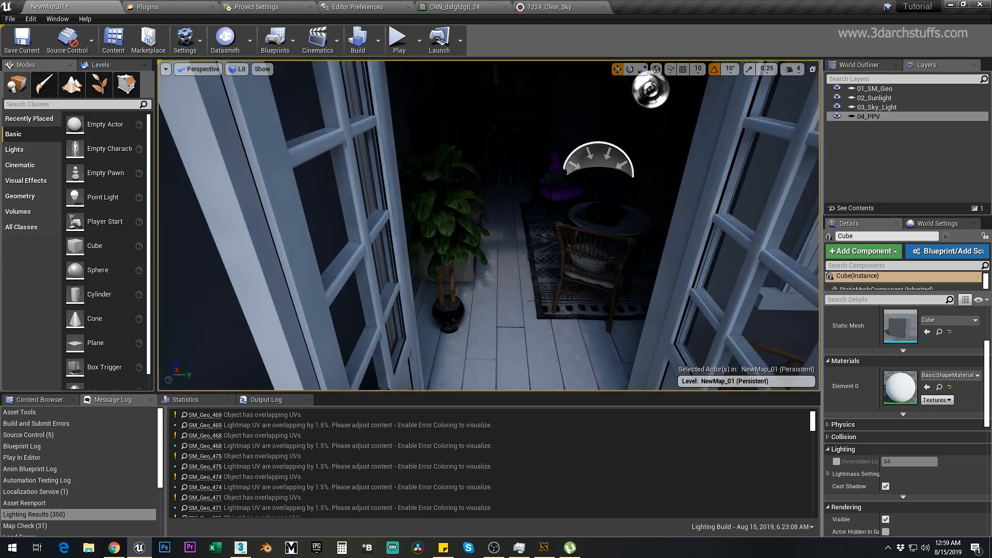
scroll(574, 214, down, 6)
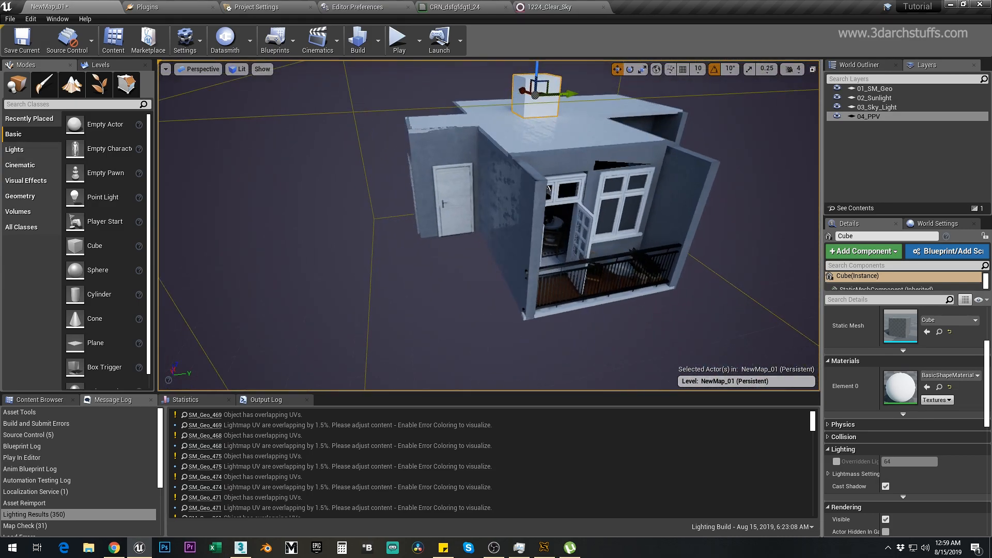
mouse_move(518, 144)
alt+mouse_down()
mouse_move(560, 148)
mouse_move(524, 147)
alt+mouse_up()
scroll(556, 227, up, 5)
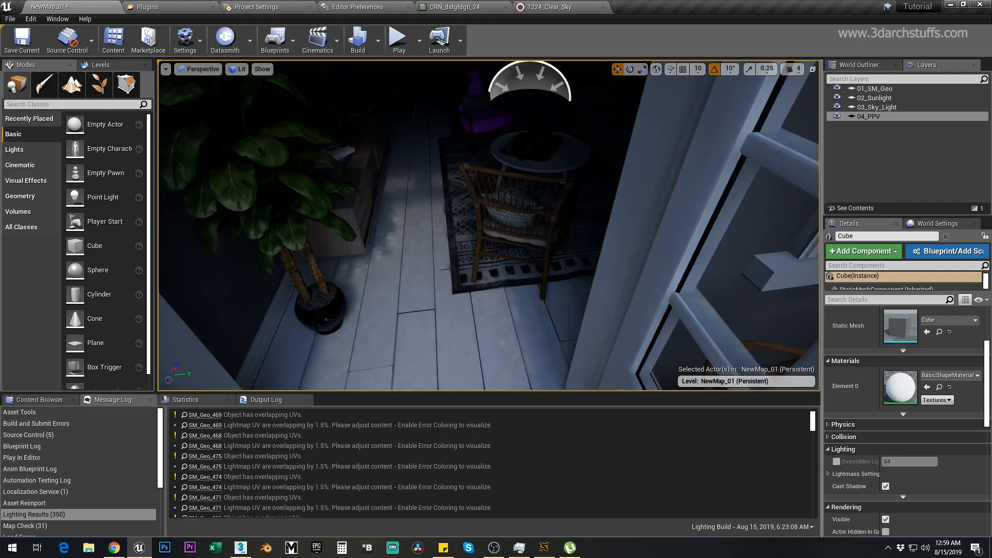
Reset the PostProcessVolume's Exposure Compensation to its default of 0.0 with the living room's sofa wall in view
right_drag(567, 181, 558, 124)
scroll(566, 180, up, 4)
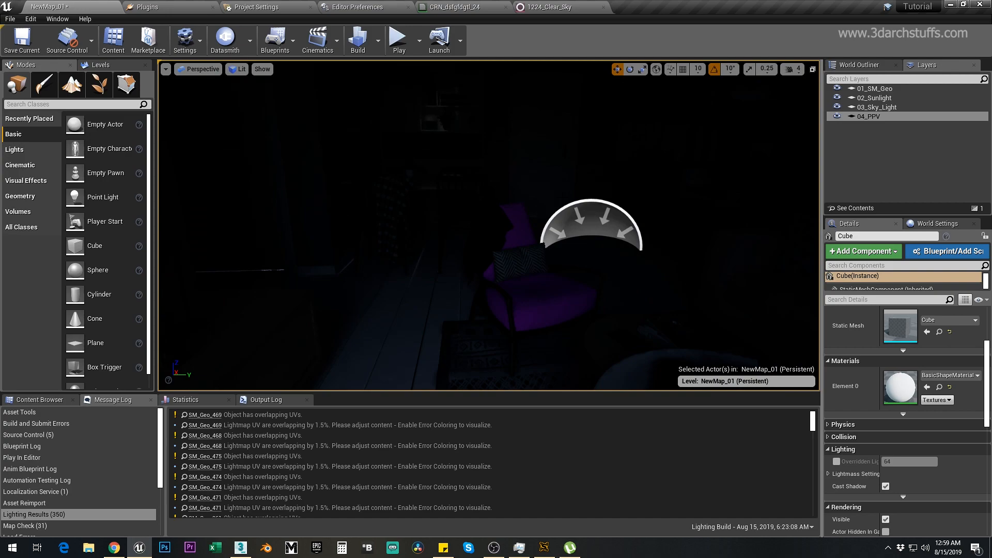
right_drag(640, 210, 806, 201)
middle_drag(572, 235, 543, 149)
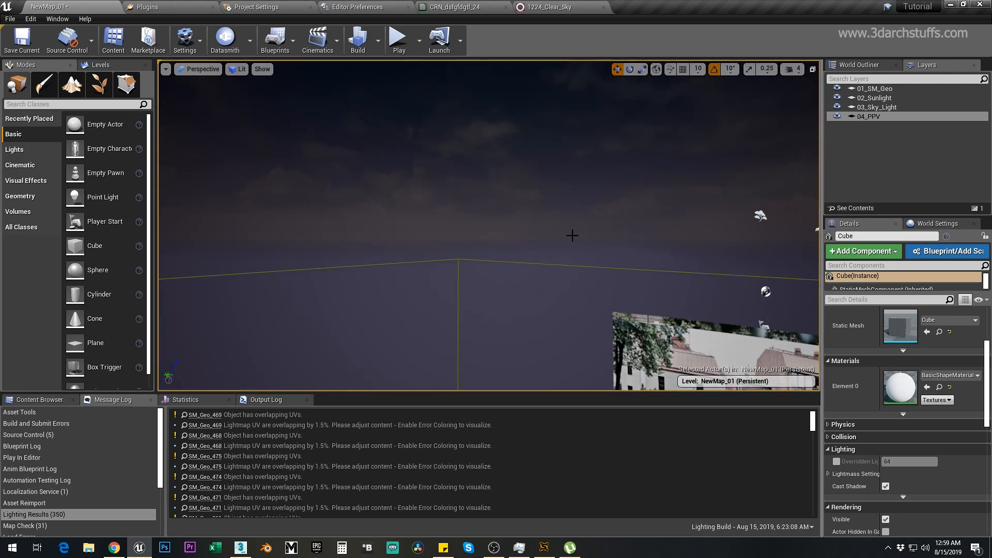
right_drag(529, 222, 544, 263)
middle_drag(529, 222, 548, 304)
right_drag(529, 222, 338, 240)
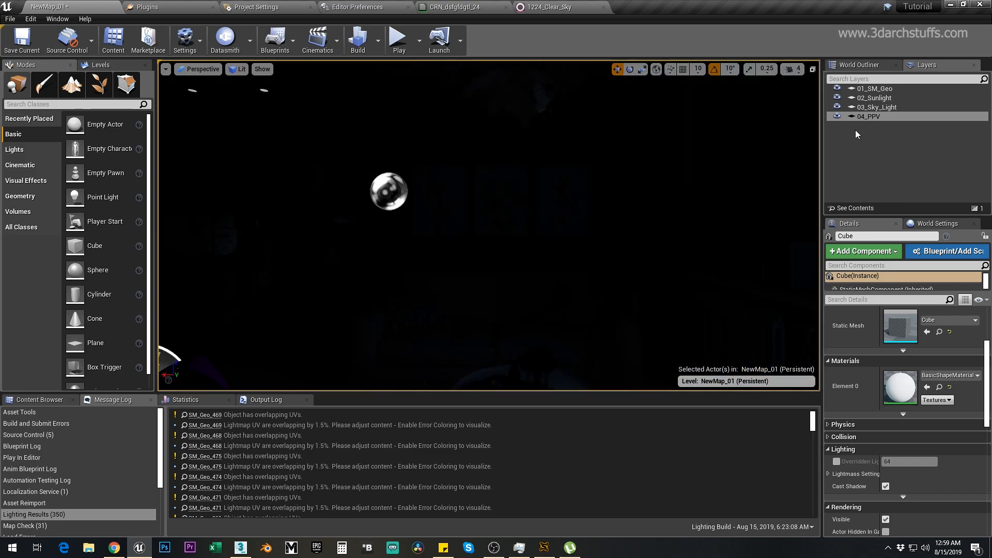
click(873, 117)
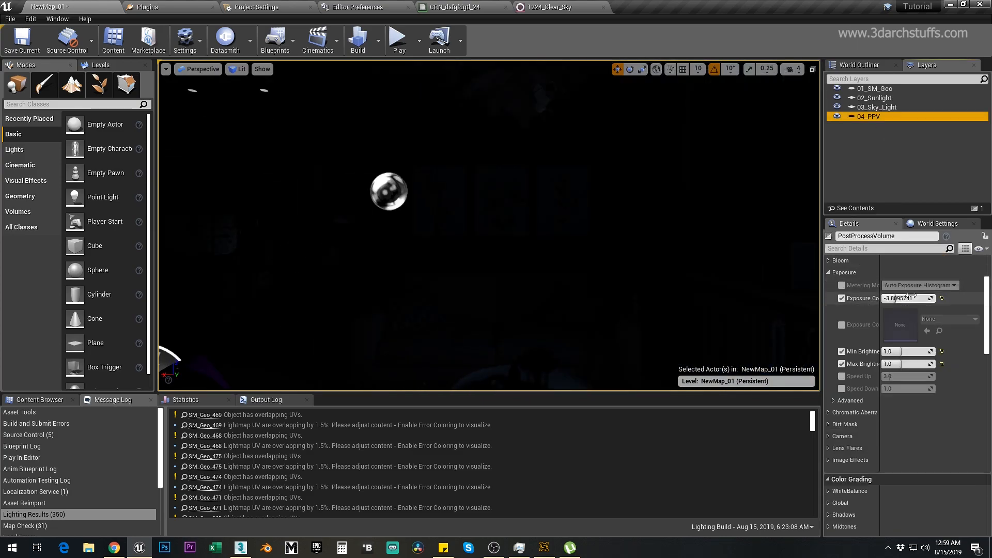
click(941, 298)
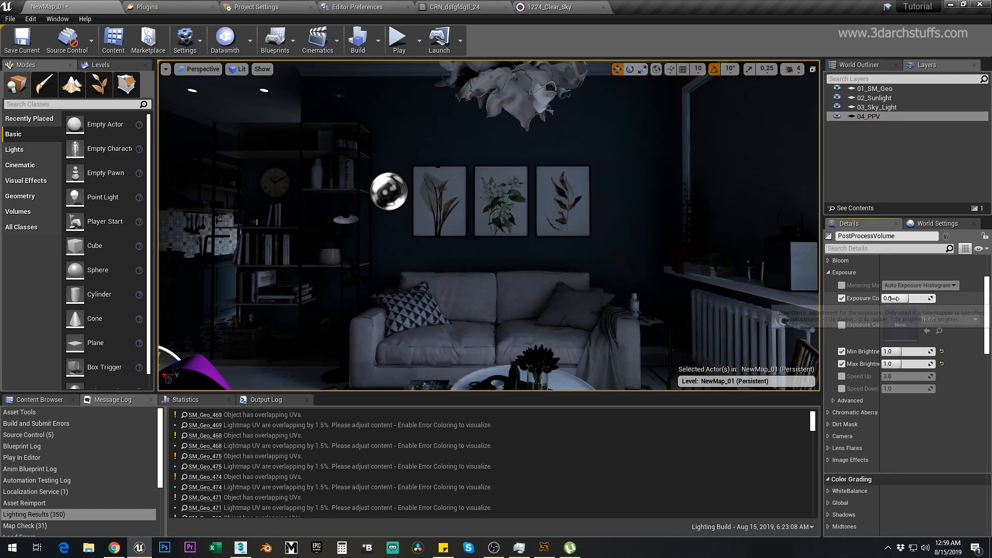
Set the PostProcessVolume's Exposure Compensation to 4.0 and check the brightness from the sofa wall towards the kitchen
drag(890, 299, 915, 295)
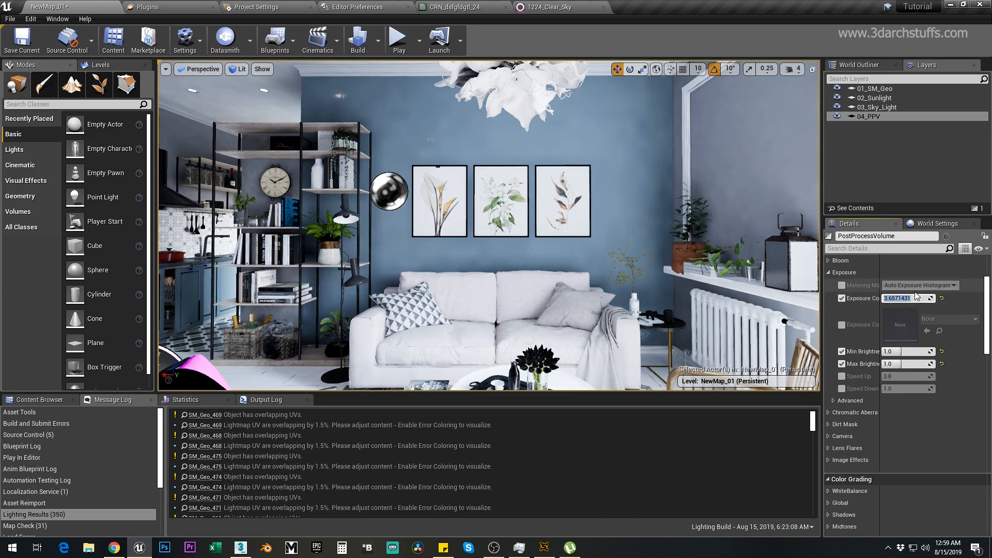
text(4.0)
right_drag(569, 227, 505, 213)
scroll(505, 212, up, 4)
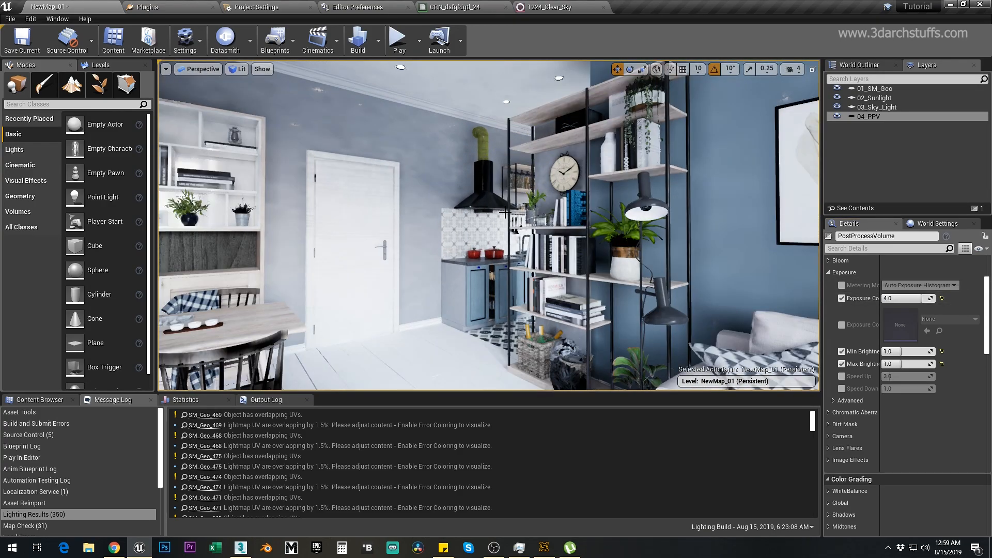
scroll(505, 213, down, 5)
Switch the viewport to Lighting Only and expand it to fullscreen with the kitchen area in view
click(241, 69)
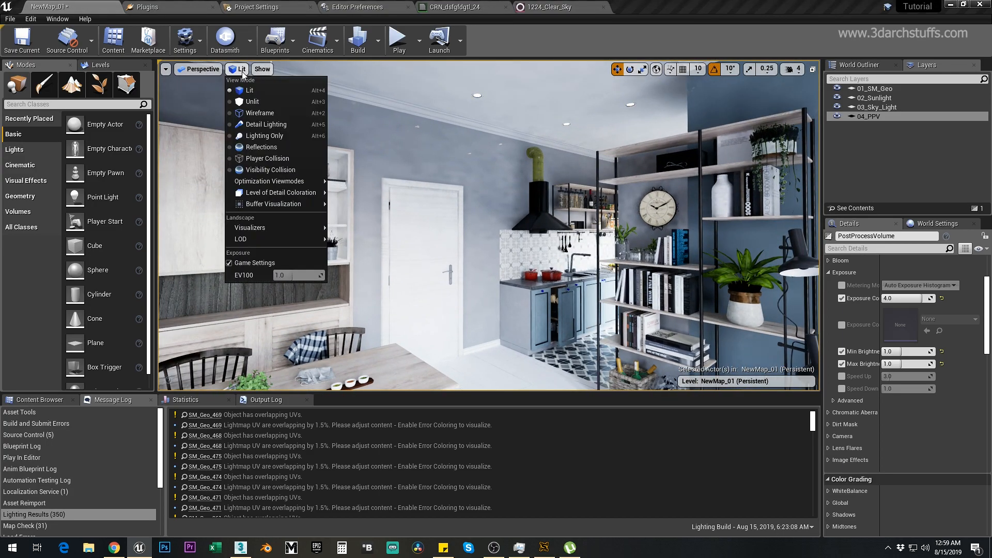
click(261, 136)
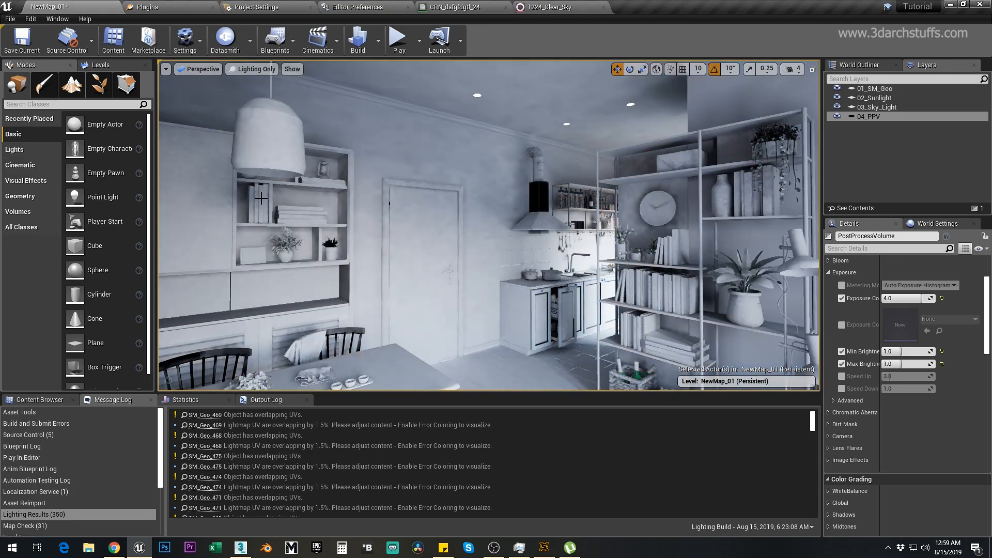
right_drag(529, 194, 498, 201)
key(F11)
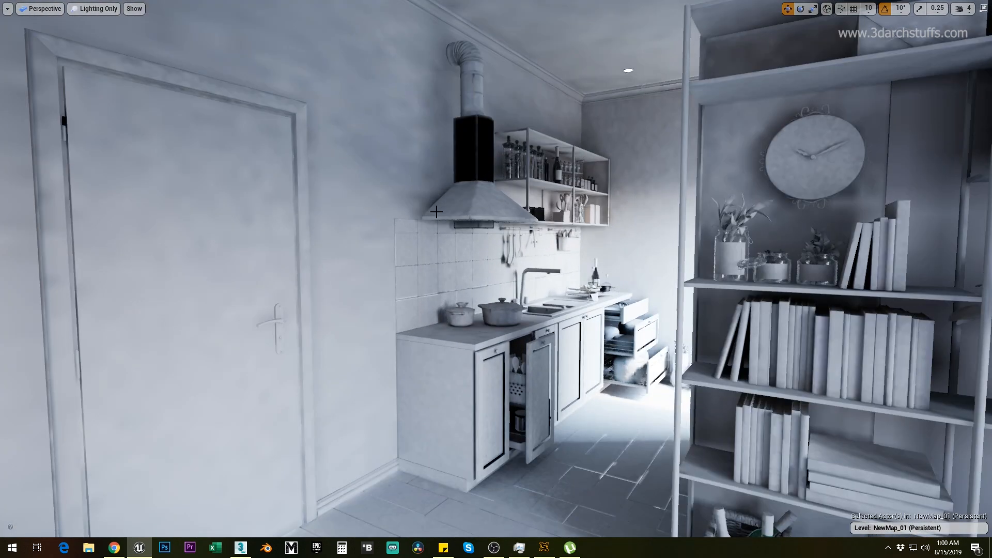
Examine the baked lighting on the sofa wall, the ceiling and the hanging plant on the open bookshelf
right_drag(436, 211, 593, 204)
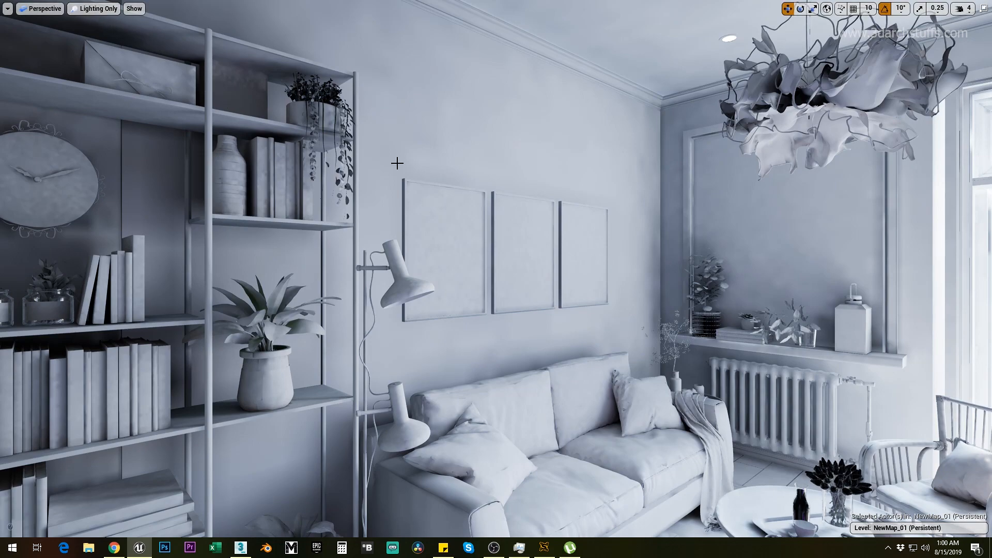
right_drag(542, 196, 511, 161)
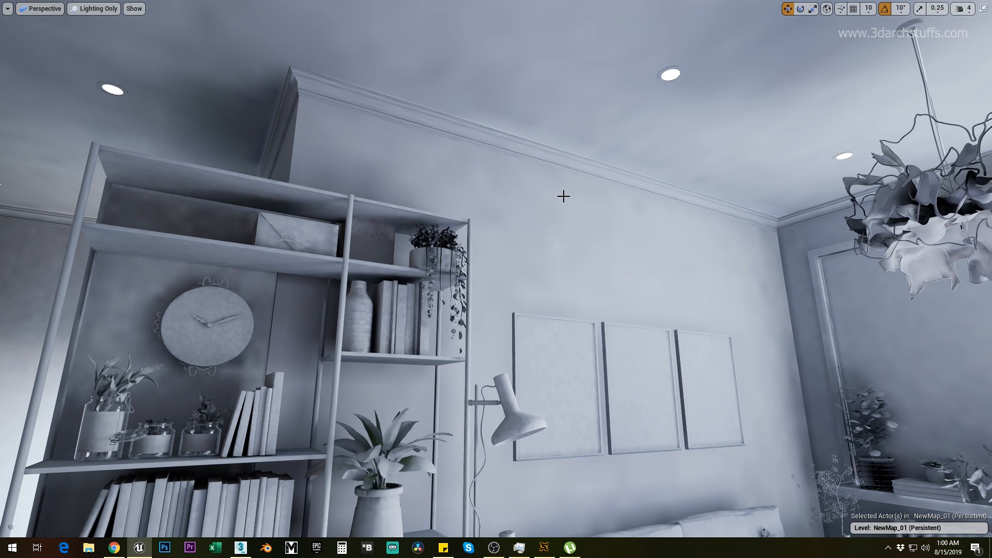
click(432, 273)
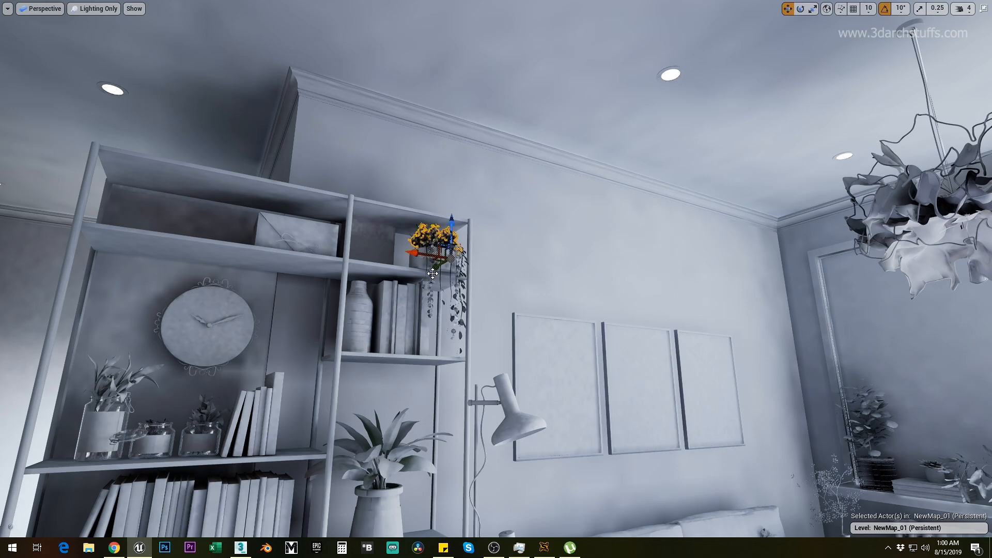
key(f)
alt+drag(641, 307, 568, 362)
key(Escape)
alt+drag(539, 309, 584, 305)
alt+right_drag(539, 309, 486, 331)
mouse_move(539, 309)
alt+mouse_down()
mouse_move(573, 310)
mouse_move(552, 306)
alt+mouse_up()
alt+right_drag(540, 309, 594, 289)
alt+drag(539, 309, 509, 310)
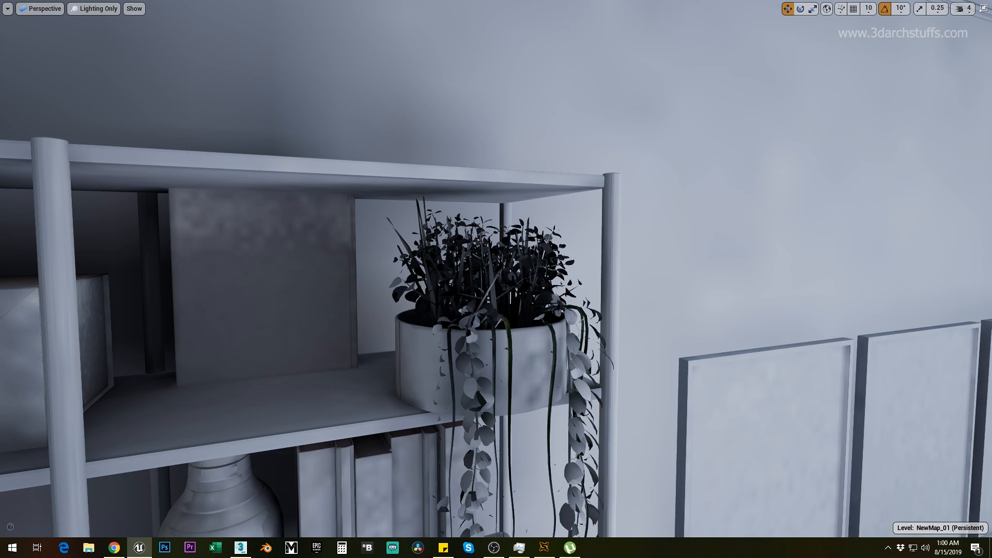
Frame the range hood's black chimney cover and examine its shading from above, inside and the sides
scroll(496, 269, down, 5)
right_drag(590, 265, 493, 269)
click(331, 268)
key(f)
alt+drag(330, 267, 173, 303)
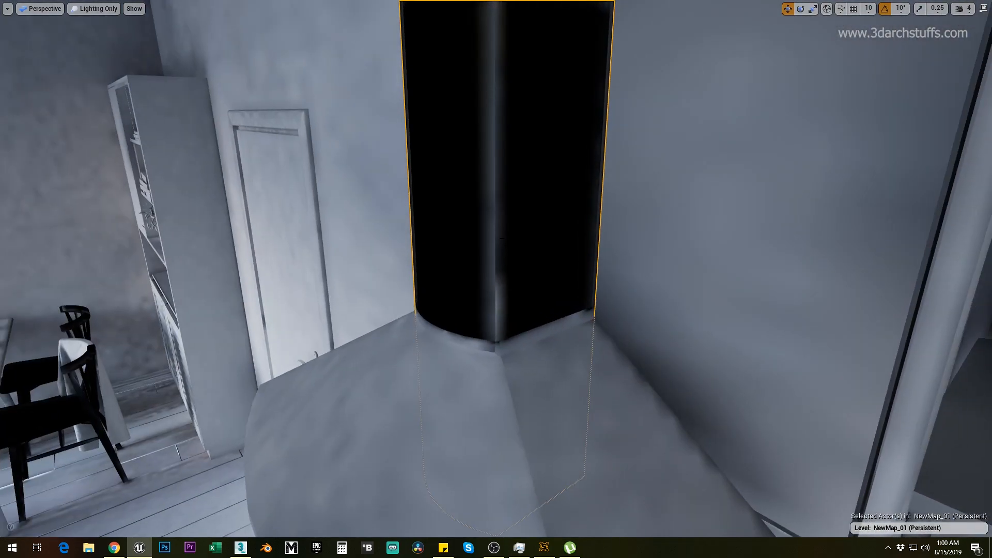
alt+drag(631, 237, 795, 241)
scroll(631, 237, down, 5)
alt+drag(640, 238, 671, 212)
scroll(605, 243, up, 2)
scroll(528, 180, up, 6)
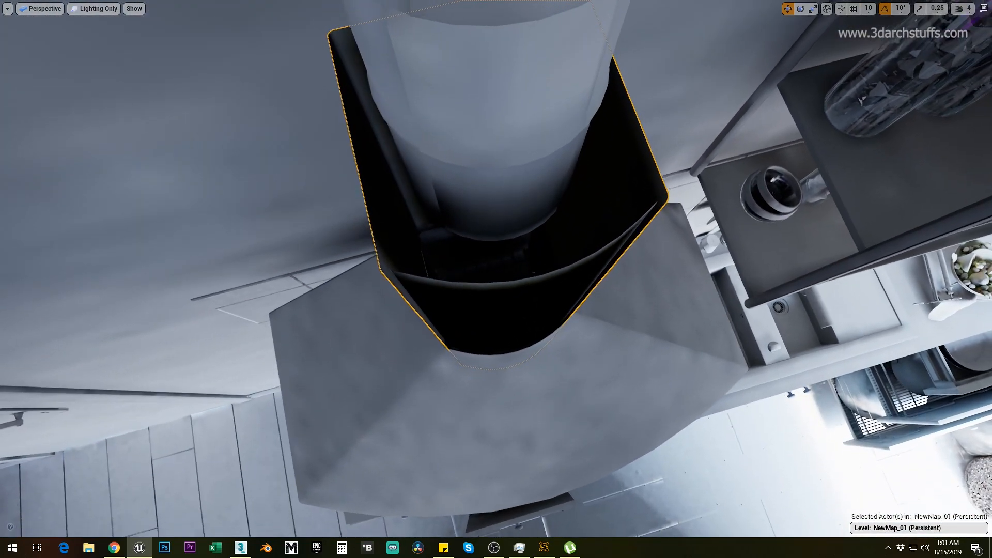
alt+drag(633, 228, 613, 170)
scroll(615, 196, down, 5)
alt+drag(562, 310, 514, 377)
scroll(561, 279, up, 5)
scroll(562, 279, down, 1)
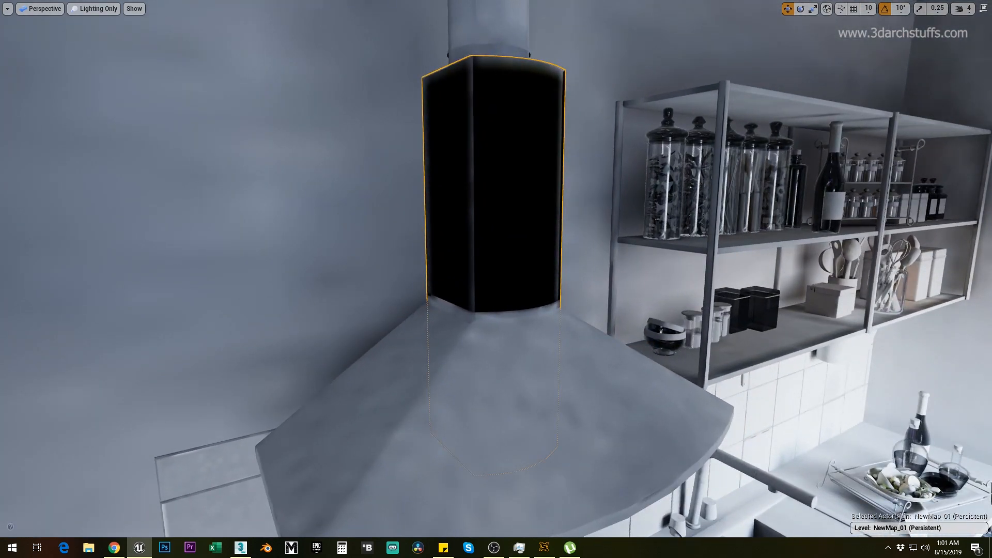
middle_drag(514, 377, 610, 383)
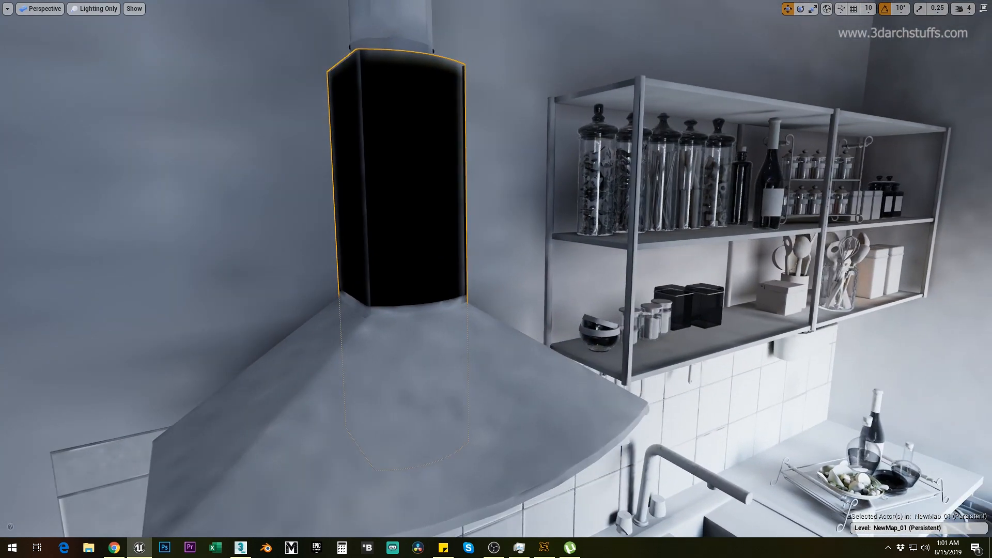
alt+drag(517, 279, 574, 343)
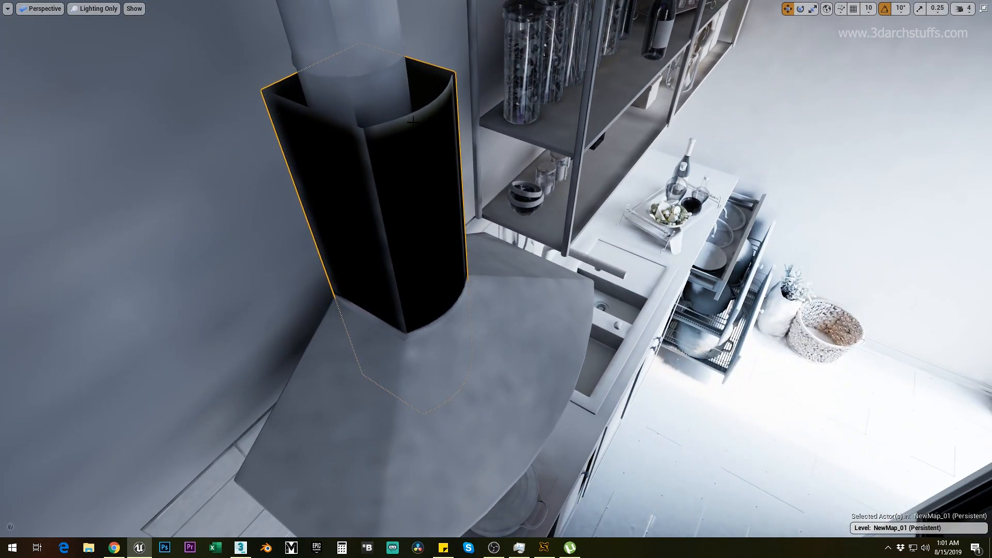
alt+drag(532, 309, 550, 343)
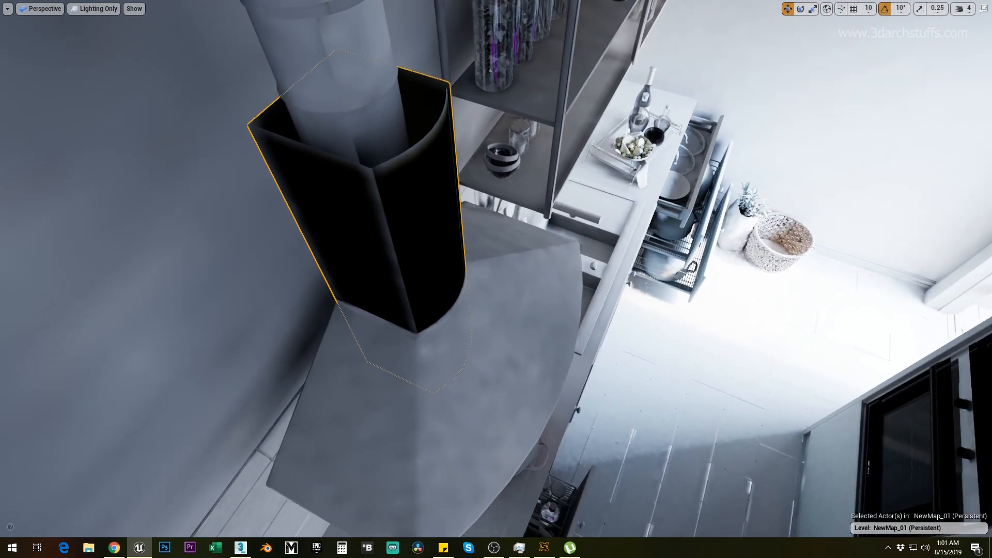
scroll(550, 343, up, 2)
scroll(550, 343, down, 1)
middle_drag(550, 343, 511, 332)
alt+drag(511, 332, 462, 347)
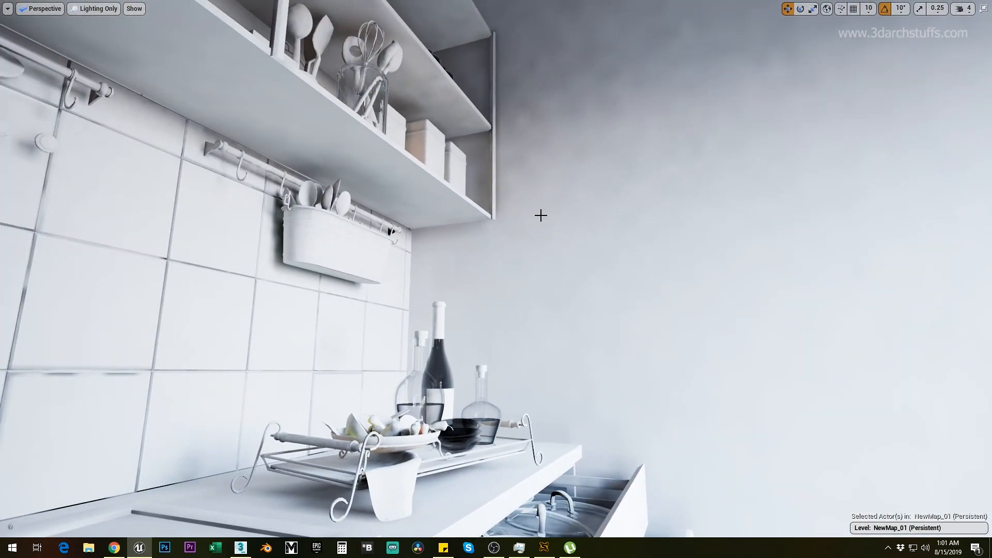
Frame the wine bottle on the kitchen counter and examine the light on the tray and wall tiles
click(439, 364)
key(f)
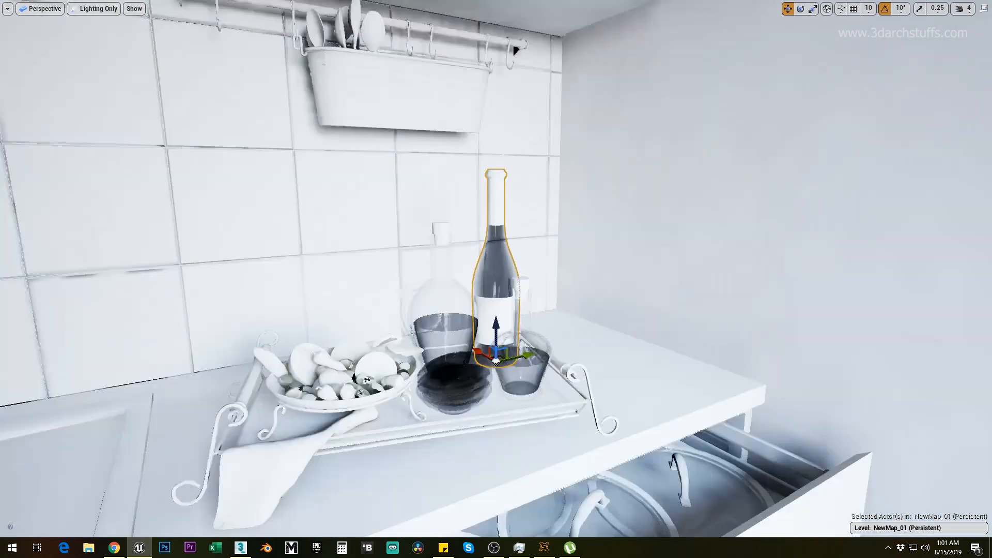
scroll(556, 306, down, 5)
right_drag(595, 276, 611, 306)
Frame the front panel of the open middle kitchen drawer and examine the lighting on it and the surrounding drawers
click(585, 315)
key(f)
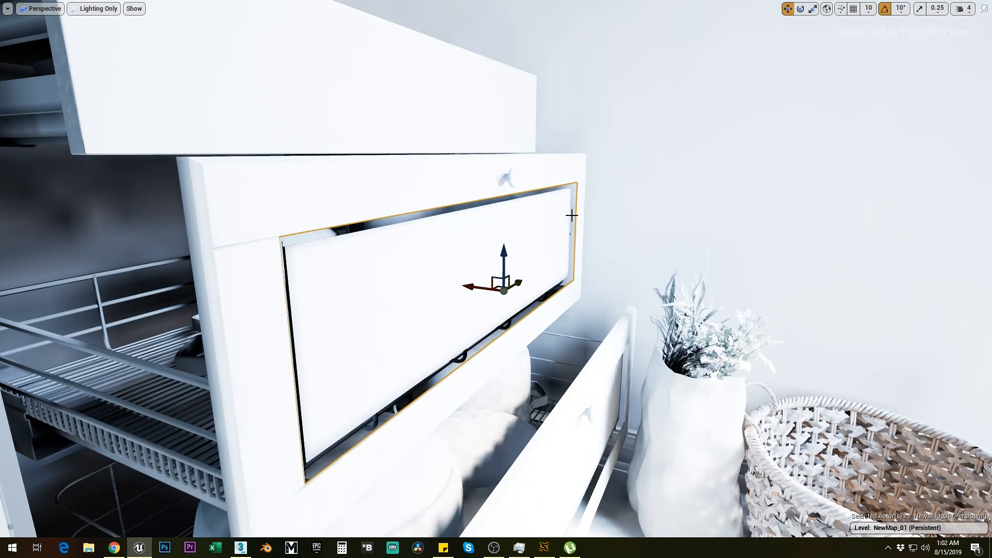
alt+drag(600, 236, 583, 200)
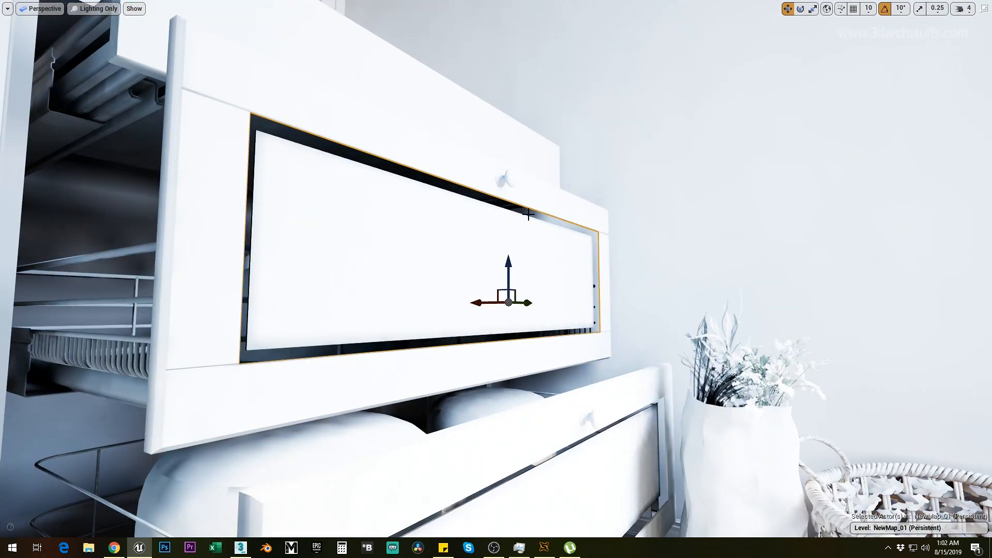
alt+drag(526, 218, 610, 222)
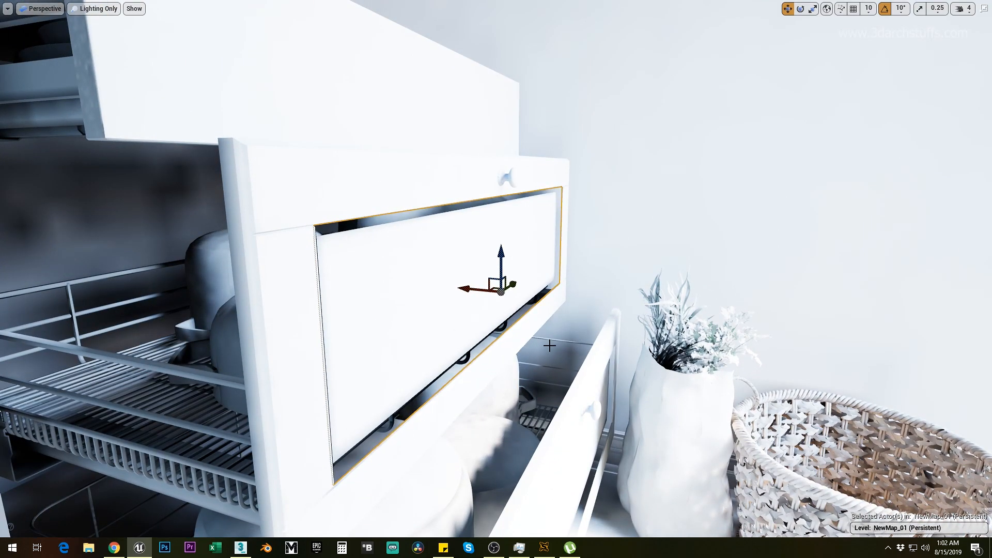
alt+drag(549, 346, 516, 343)
alt+right_drag(541, 336, 460, 336)
drag(474, 309, 474, 288)
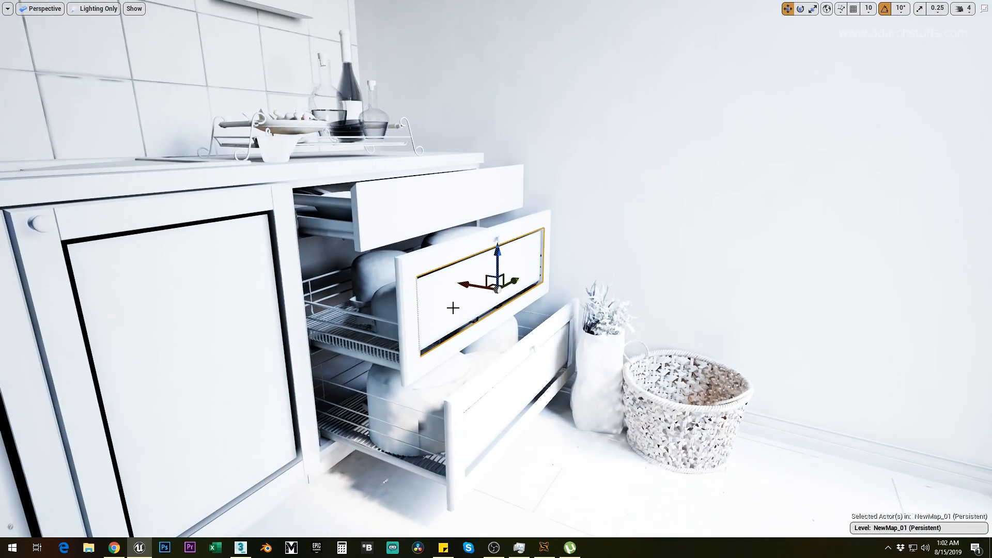
Frame the dark boxes on the kitchen wall shelf and examine the shading of the shelves and jars
click(257, 323)
right_drag(578, 263, 554, 194)
scroll(554, 261, up, 5)
click(559, 214)
key(f)
scroll(496, 268, down, 5)
scroll(496, 268, up, 3)
right_drag(496, 268, 449, 287)
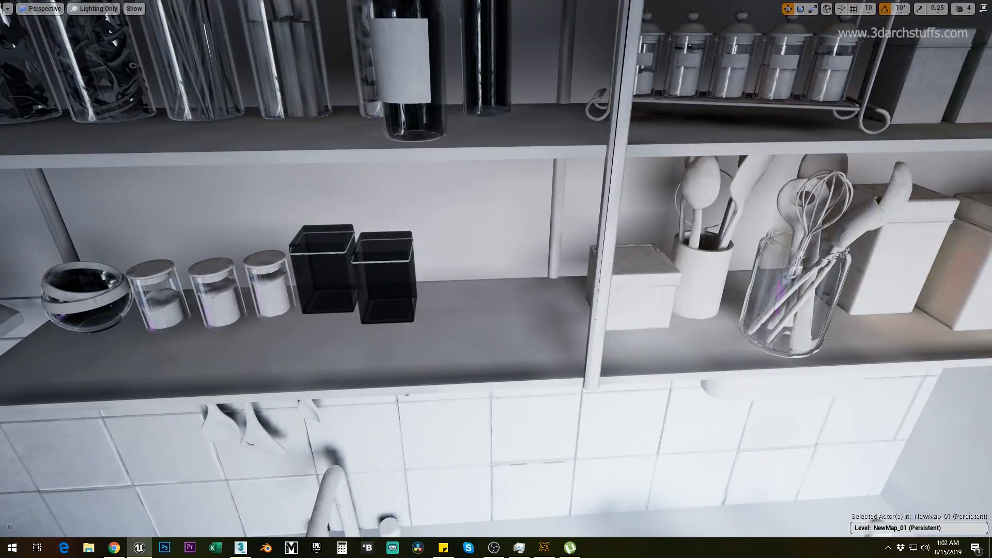
click(385, 281)
key(f)
alt+drag(385, 282, 462, 289)
scroll(460, 272, down, 5)
scroll(460, 271, up, 3)
scroll(460, 271, up, 3)
scroll(463, 289, down, 6)
Select several kitchen surfaces and inspect the lighting on the fridge, microwave and tall cupboard fronts
right_drag(568, 212, 558, 163)
right_drag(563, 229, 571, 302)
click(615, 216)
right_drag(615, 217, 507, 228)
click(584, 233)
click(444, 232)
click(264, 231)
click(196, 235)
right_drag(319, 259, 310, 167)
click(294, 147)
scroll(505, 219, down, 5)
right_drag(506, 220, 568, 212)
scroll(545, 216, up, 5)
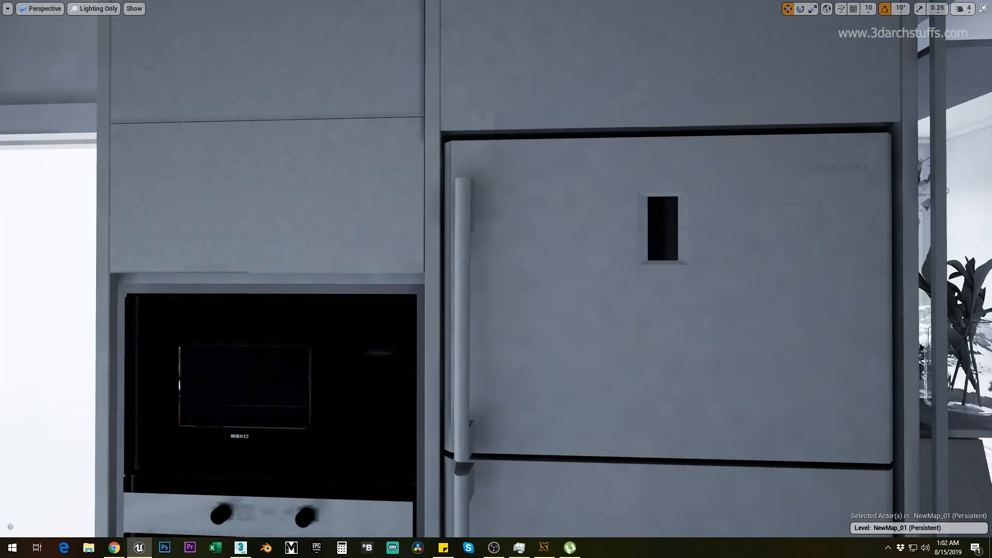
Frame the black oven door handle and examine its shading from several angles
right_drag(548, 231, 524, 253)
right_drag(539, 352, 568, 364)
right_drag(429, 354, 374, 287)
click(372, 279)
key(f)
alt+drag(372, 279, 499, 237)
alt+drag(545, 339, 521, 377)
scroll(544, 339, up, 3)
scroll(538, 343, down, 4)
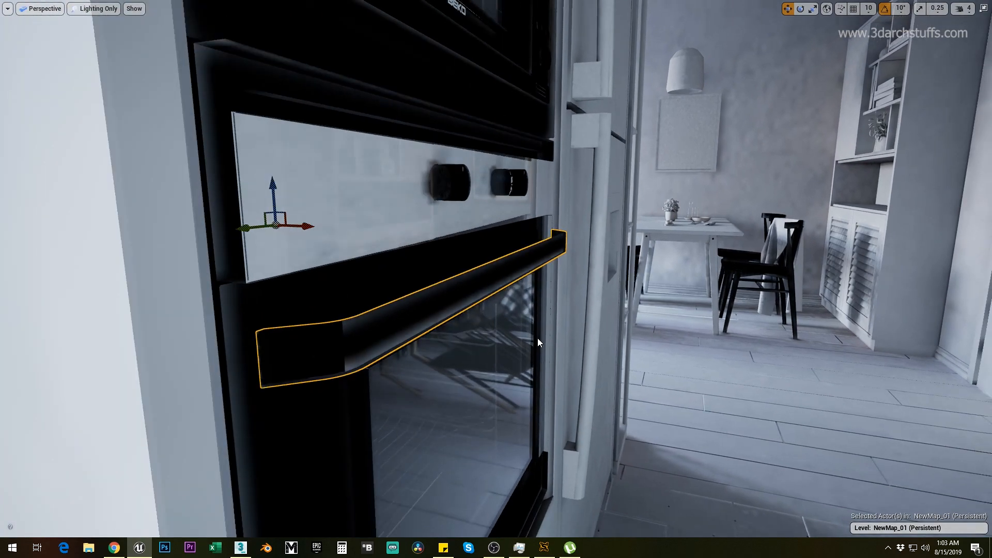
alt+drag(537, 343, 536, 287)
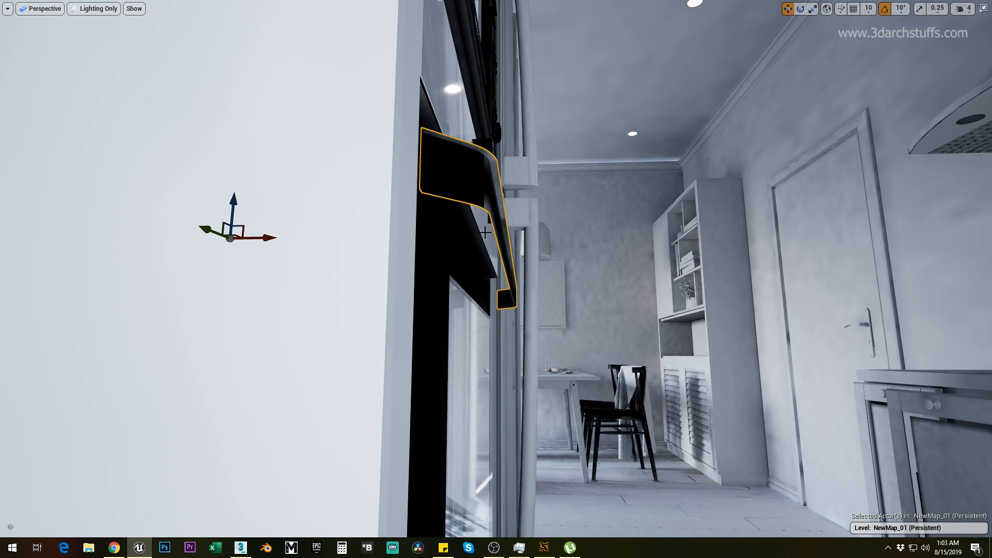
alt+drag(597, 248, 516, 310)
Frame the small potted plant in the dining area's wall cabinet and examine the lighting inside the shelves
right_drag(557, 387, 710, 388)
right_drag(604, 358, 547, 356)
scroll(604, 359, up, 4)
right_drag(628, 339, 516, 356)
scroll(637, 340, down, 5)
scroll(638, 340, up, 3)
right_drag(630, 311, 618, 310)
click(600, 265)
key(f)
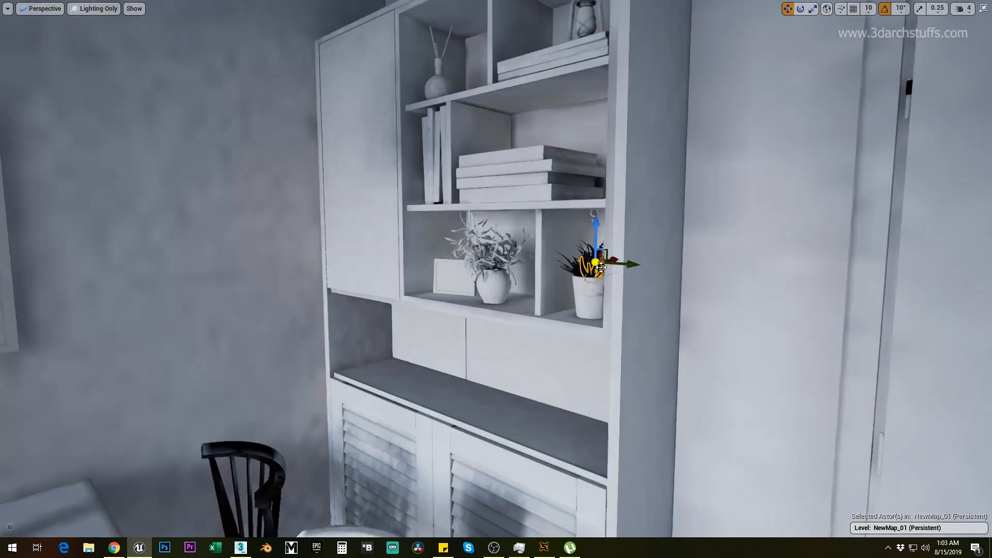
alt+drag(609, 312, 560, 315)
scroll(560, 314, down, 8)
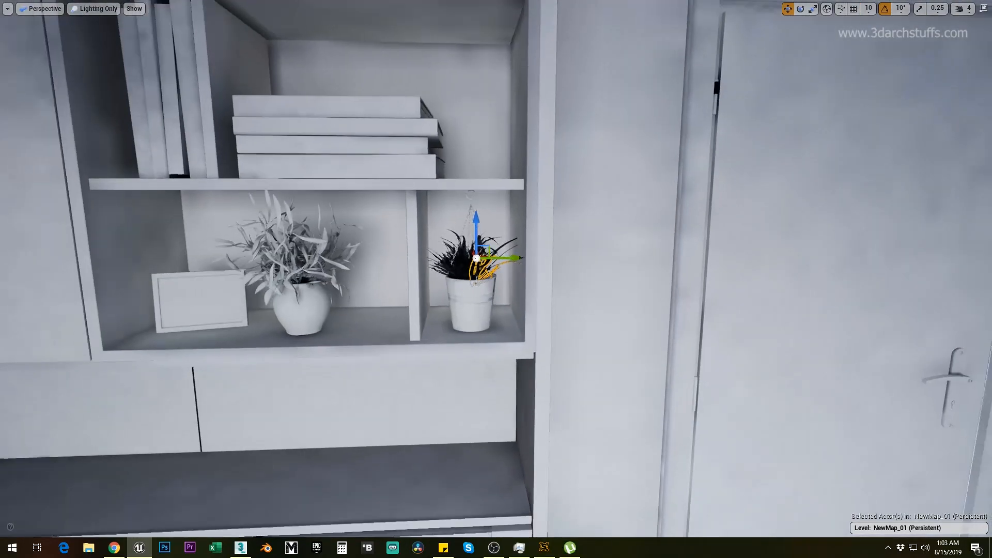
Frame the black dining chair beside the table and examine its dark seat and backrest from several angles
right_drag(587, 332, 552, 333)
click(485, 284)
key(f)
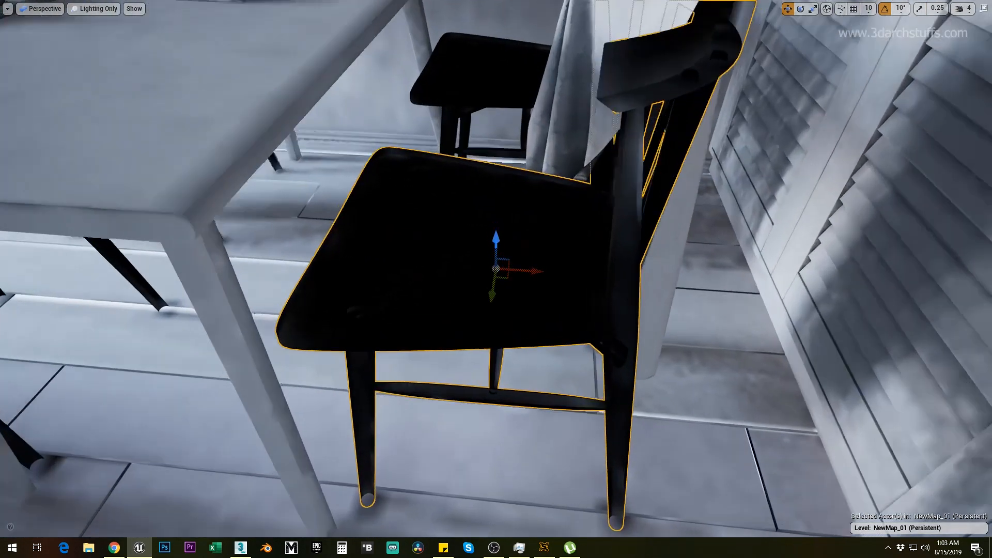
alt+drag(484, 284, 576, 335)
right_drag(577, 334, 597, 310)
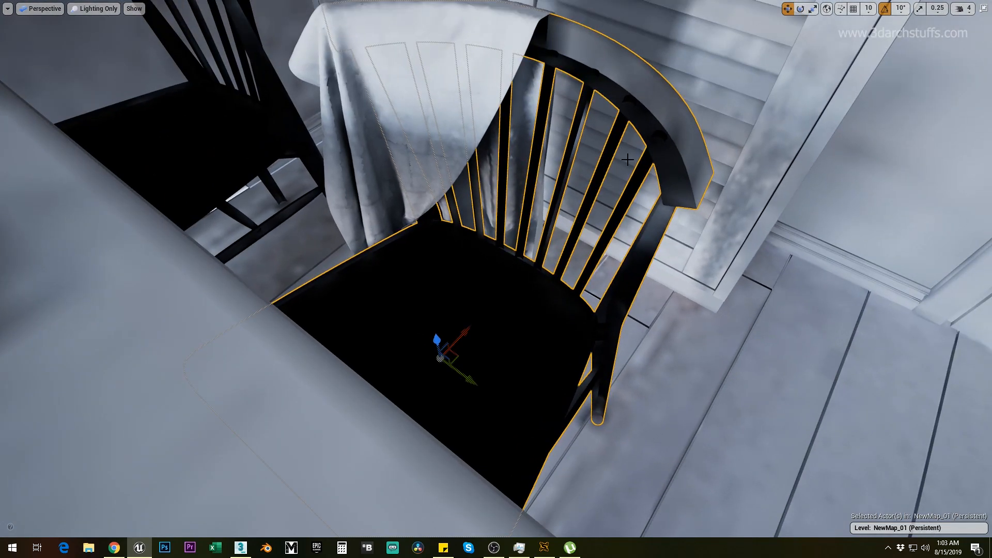
alt+drag(668, 229, 718, 259)
right_drag(718, 259, 439, 279)
key(w)
right_drag(658, 251, 609, 278)
key(s)
Frame the fringed blanket on the armchair and examine the lighting artefacts on its folds from both sides
click(661, 208)
key(f)
alt+drag(661, 208, 764, 232)
scroll(684, 224, down, 8)
right_drag(513, 306, 559, 278)
key(f)
alt+drag(347, 361, 98, 310)
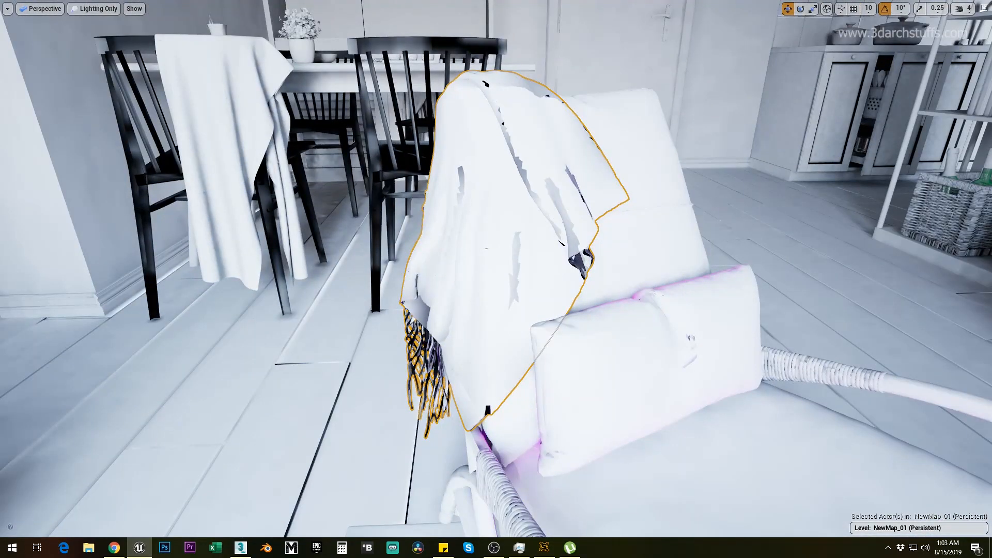
alt+drag(594, 199, 553, 218)
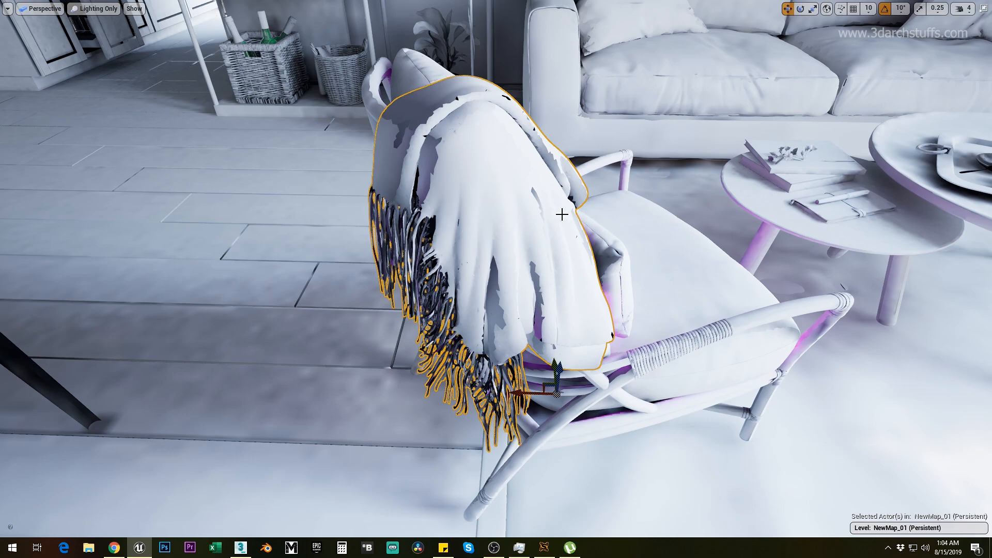
alt+drag(552, 218, 609, 225)
Frame the black plant pot on the bookshelf's lowest shelf and examine its shading up close
right_drag(609, 225, 674, 225)
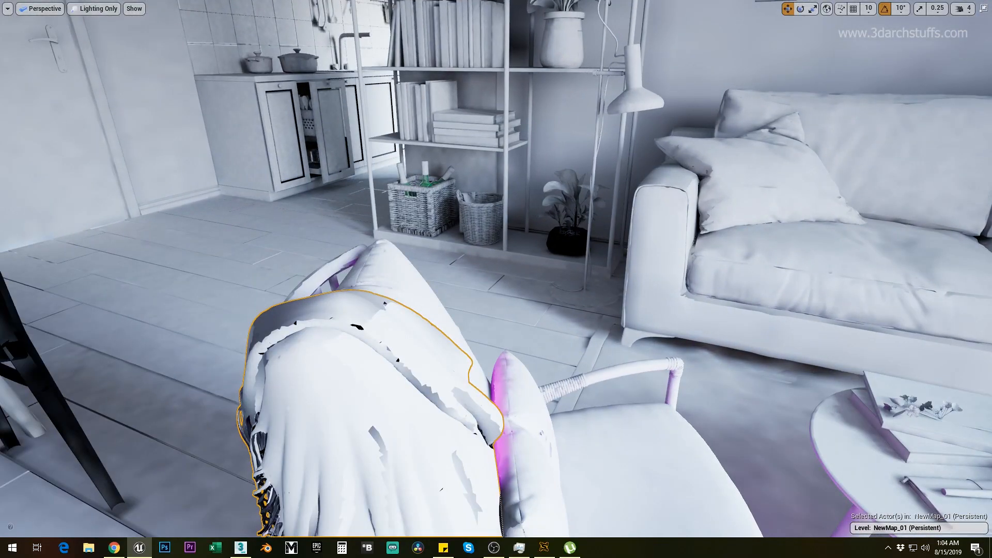
key(f)
alt+drag(568, 241, 702, 258)
scroll(671, 253, up, 3)
scroll(671, 254, up, 2)
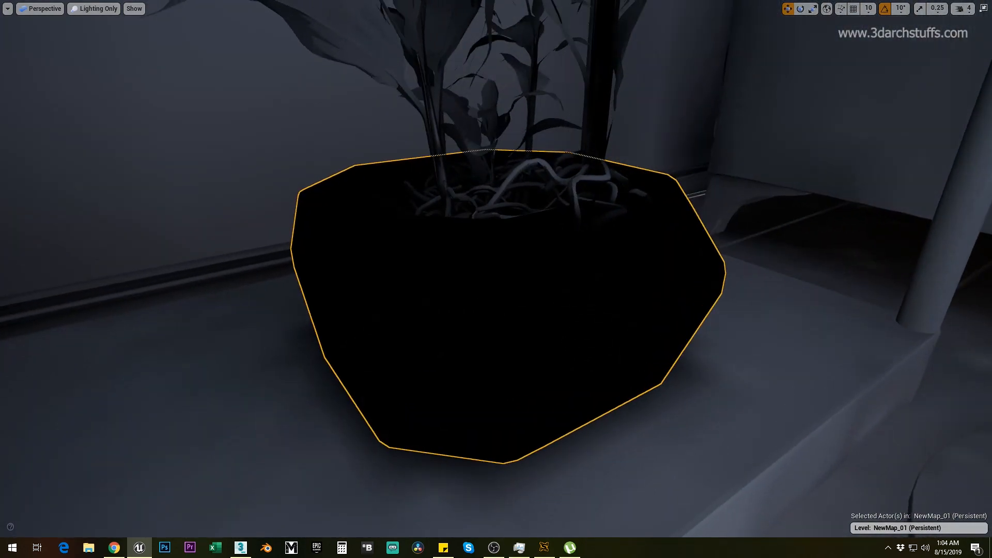
scroll(703, 258, down, 5)
scroll(703, 258, down, 5)
Examine the lighting around the sofa, floor lamp and open bookshelf, looking towards the kitchen and ceiling
right_drag(702, 259, 620, 98)
right_drag(653, 313, 671, 243)
scroll(653, 311, up, 5)
scroll(653, 312, down, 5)
alt+drag(654, 312, 662, 362)
right_drag(496, 289, 413, 282)
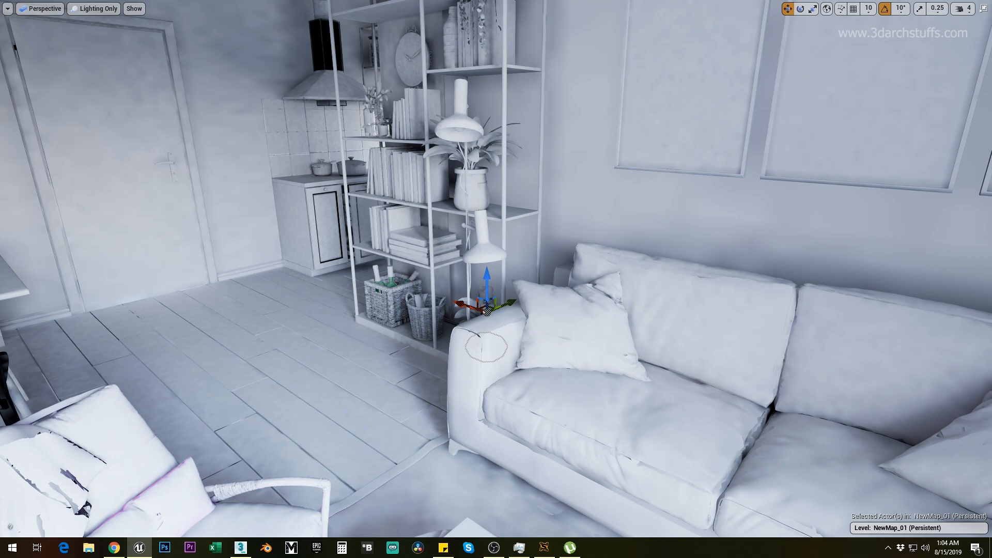
right_drag(699, 334, 738, 176)
key(w)
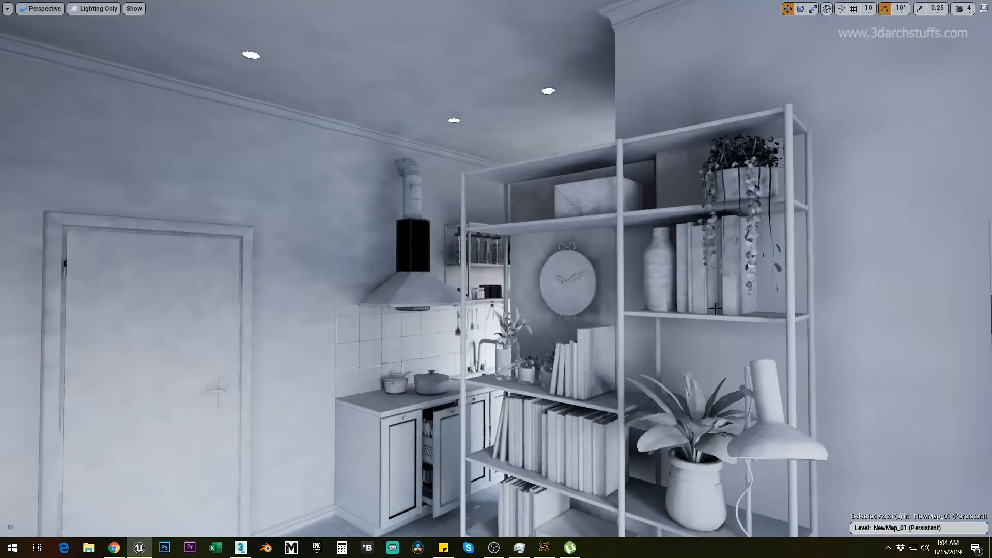
Frame the hanging plant on the bookshelf's top shelf and remove its trailing leaves mesh
click(738, 176)
key(f)
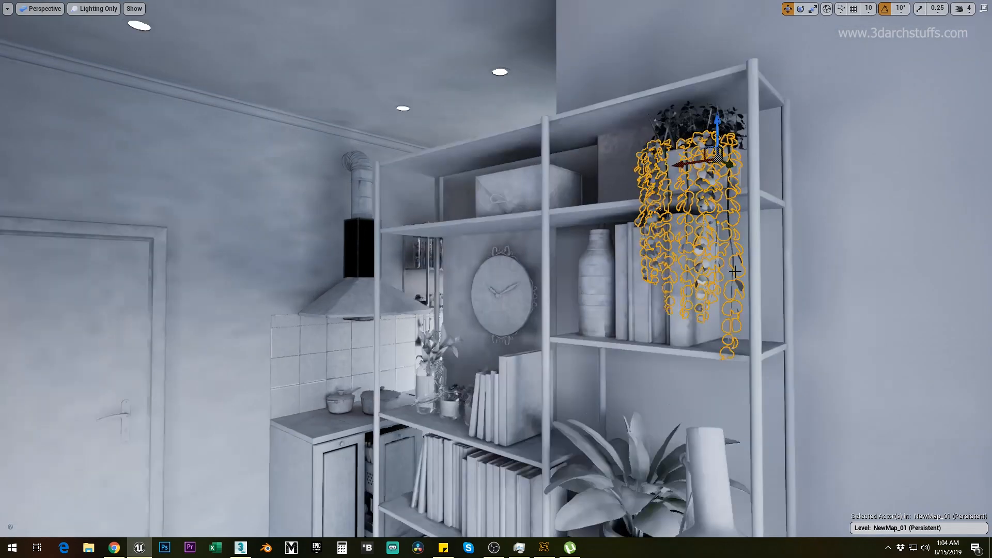
alt+drag(748, 264, 852, 315)
scroll(737, 284, up, 10)
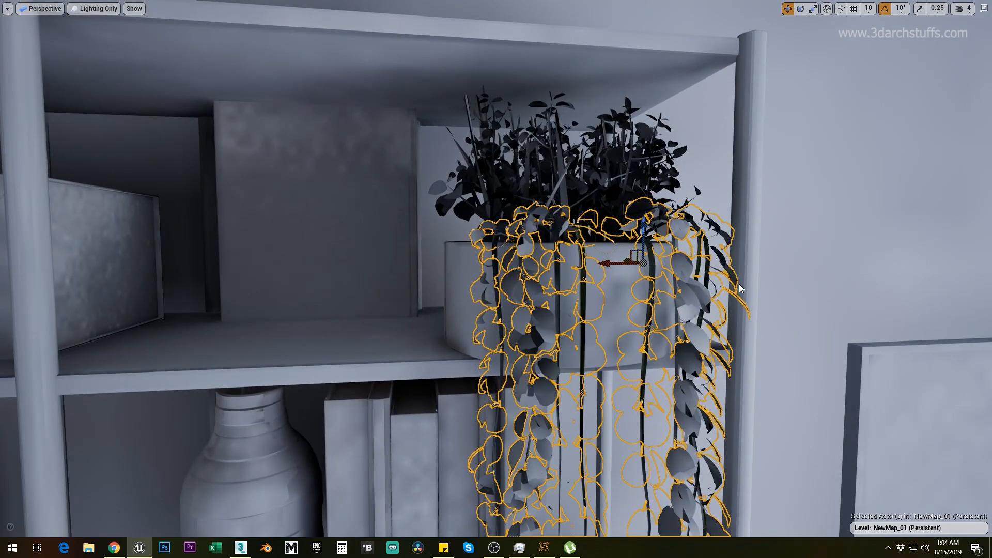
key(Delete)
Override the light map resolution of the dark foliage in the top-shelf plant pot with 1024
click(613, 155)
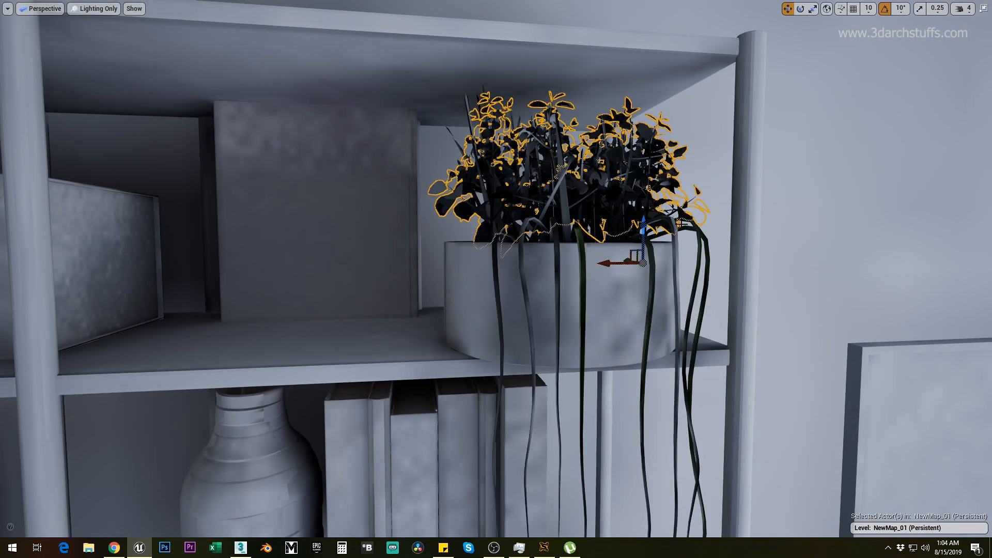
key(F11)
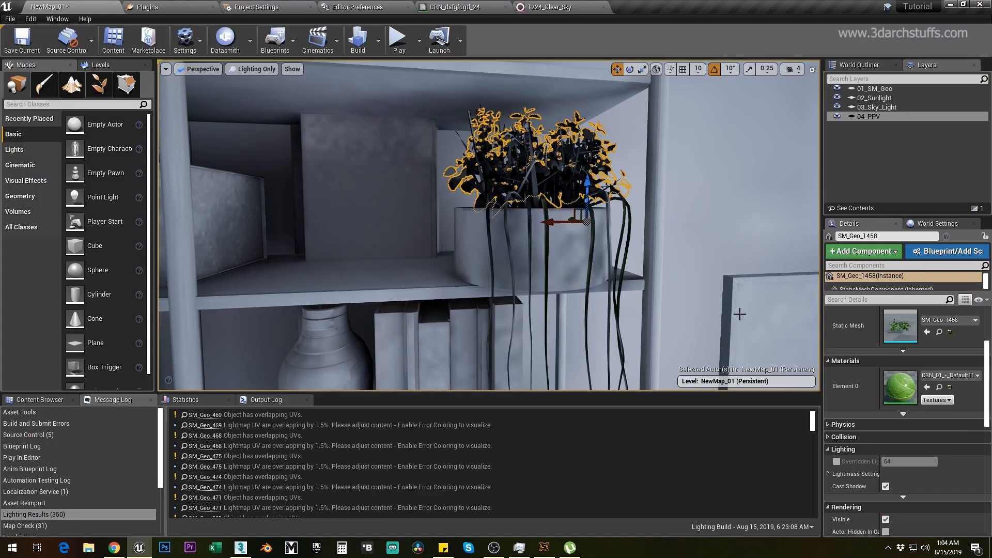
click(835, 461)
click(894, 461)
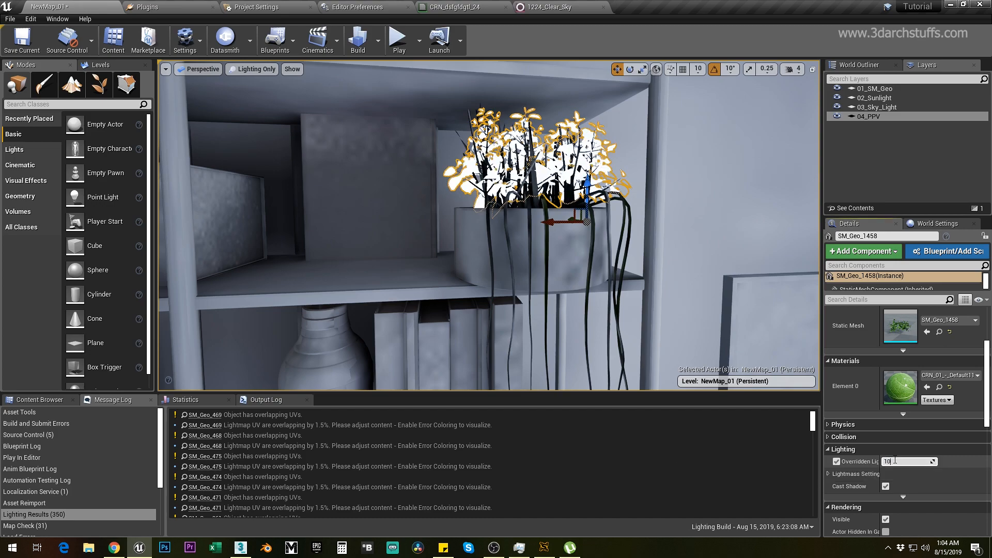
right_drag(483, 187, 519, 198)
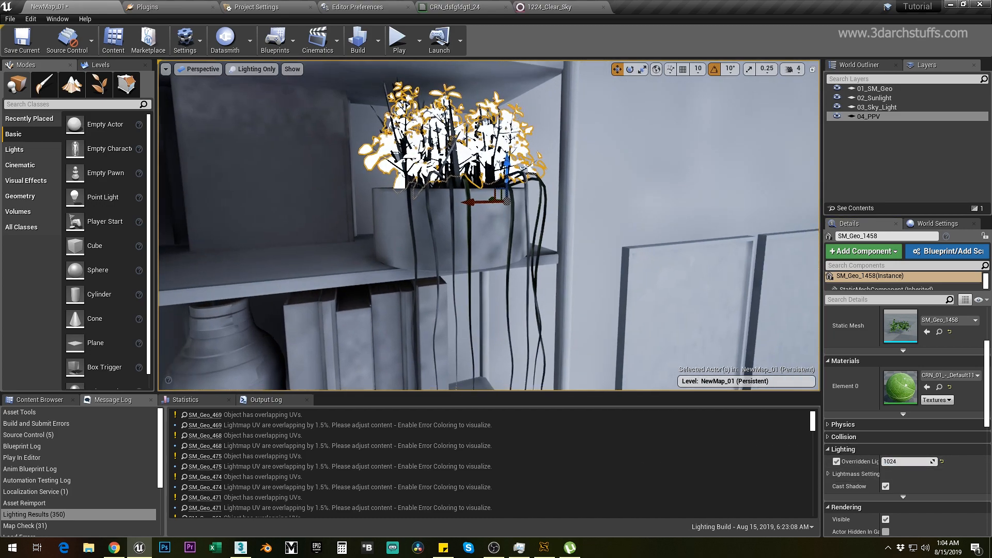
Hide the leafy foliage and override the light map resolution of the plant's grass blades and branching stems with 1024
key(h)
key(ctrl+z)
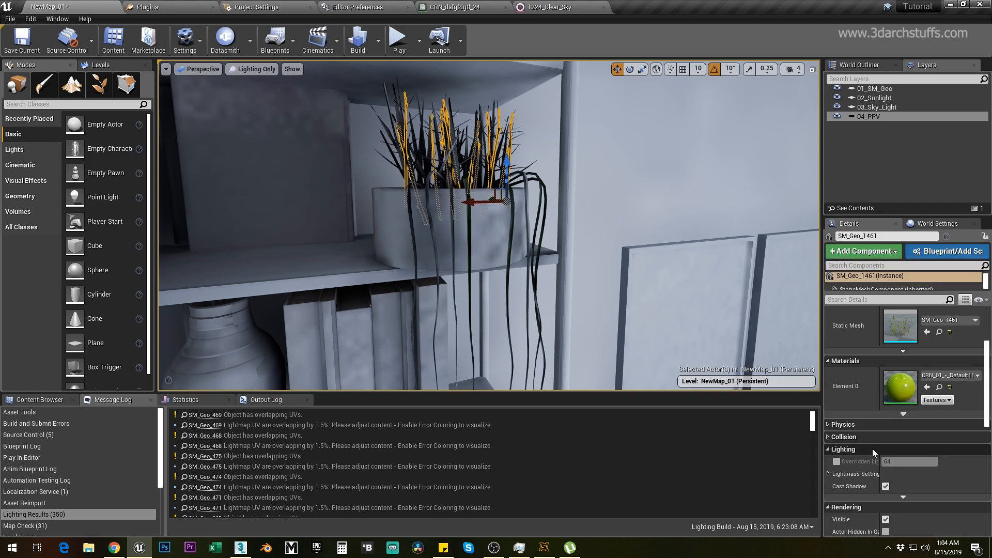
click(836, 461)
click(911, 461)
text(10)
key(Return)
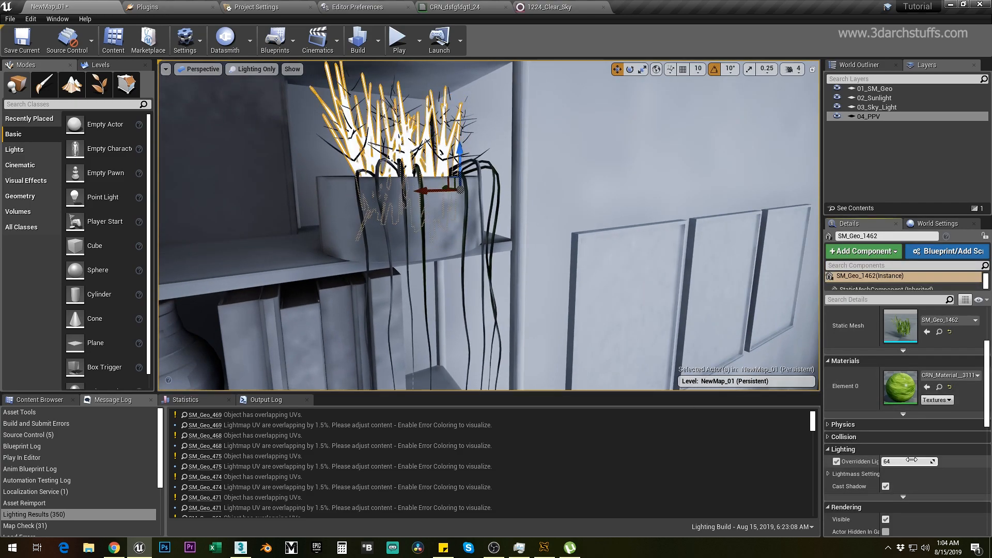
click(912, 460)
text(1)
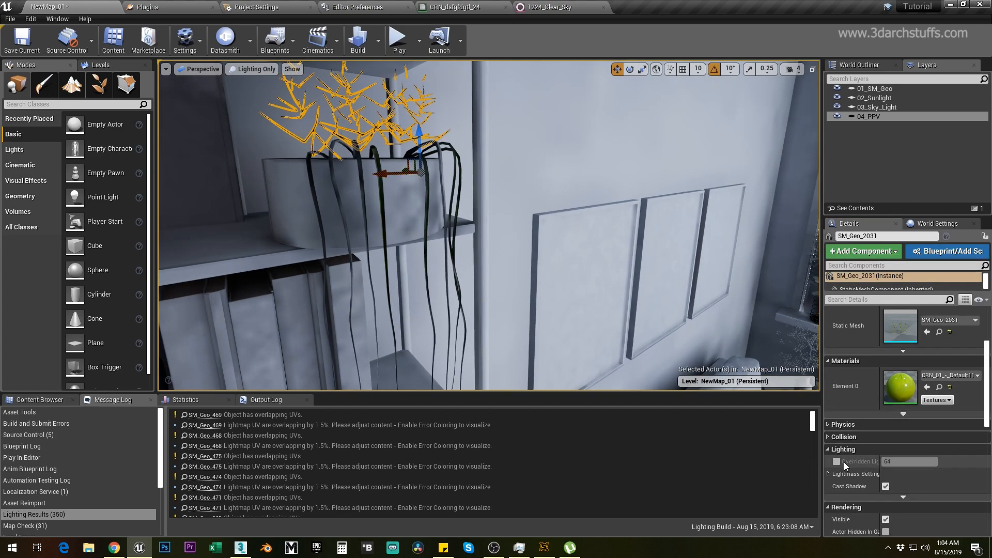
click(898, 461)
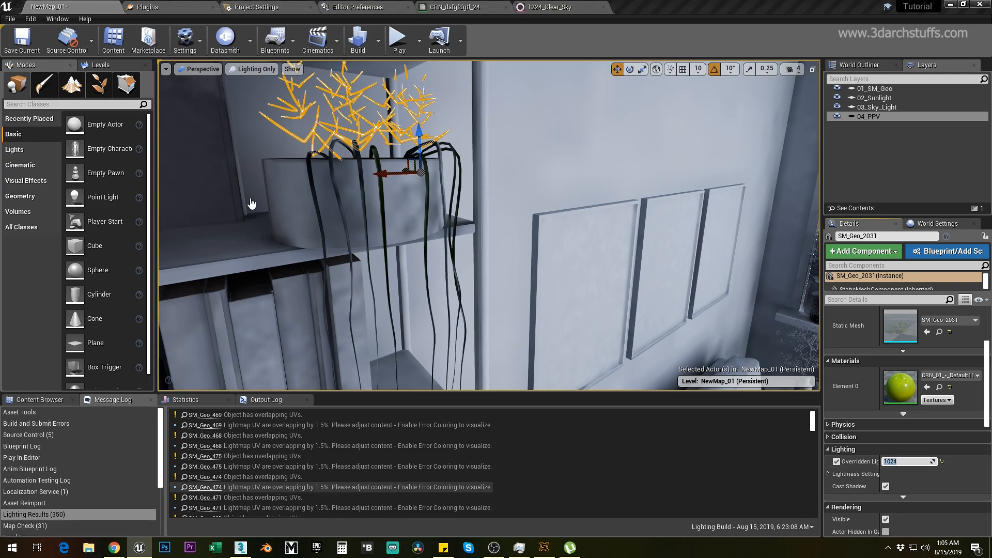
In File Explorer, open BaseLightmass.ini from the UE_4.22 Engine Config folder with Notepad++, and close the folder window to return to the level
key(super+e)
click(33, 96)
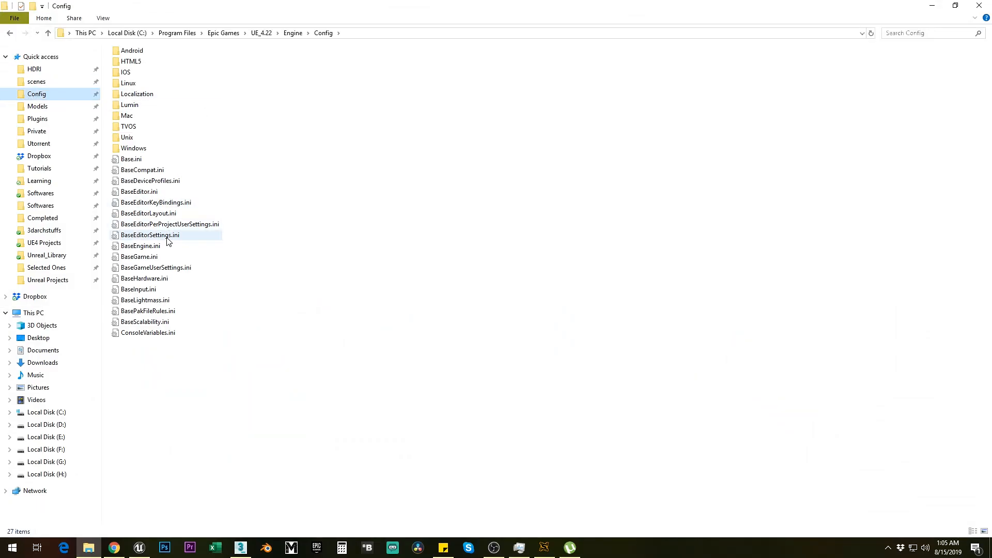
click(151, 302)
right_click(150, 304)
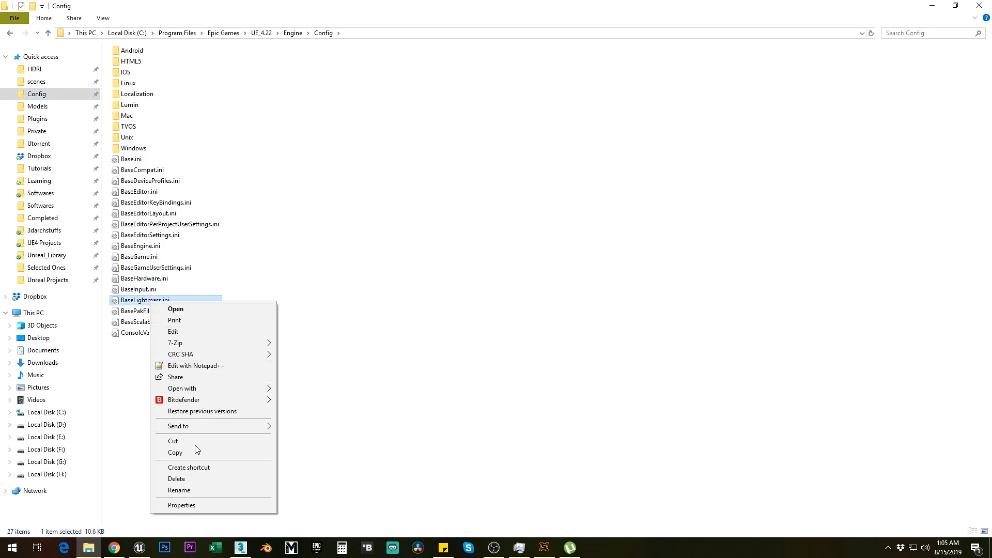
click(216, 369)
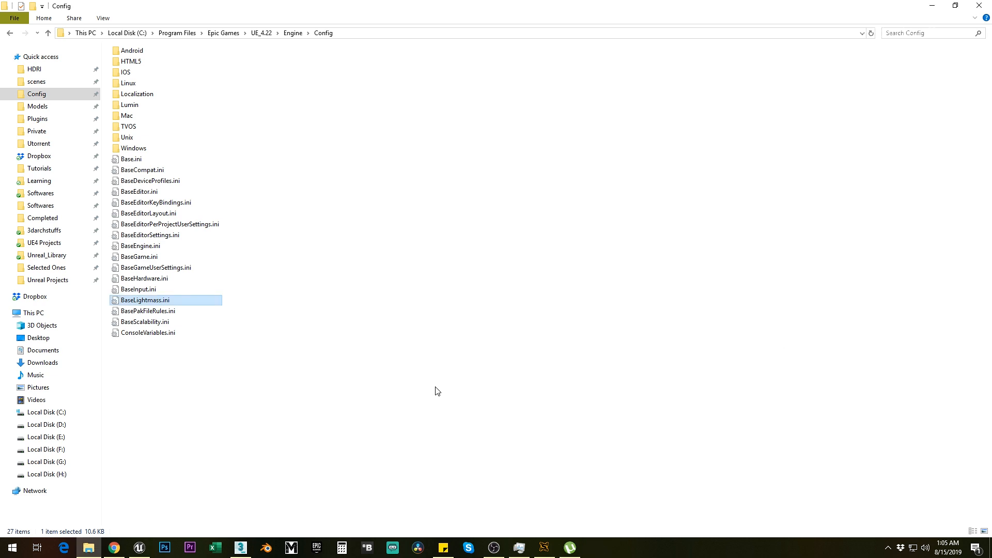
click(978, 5)
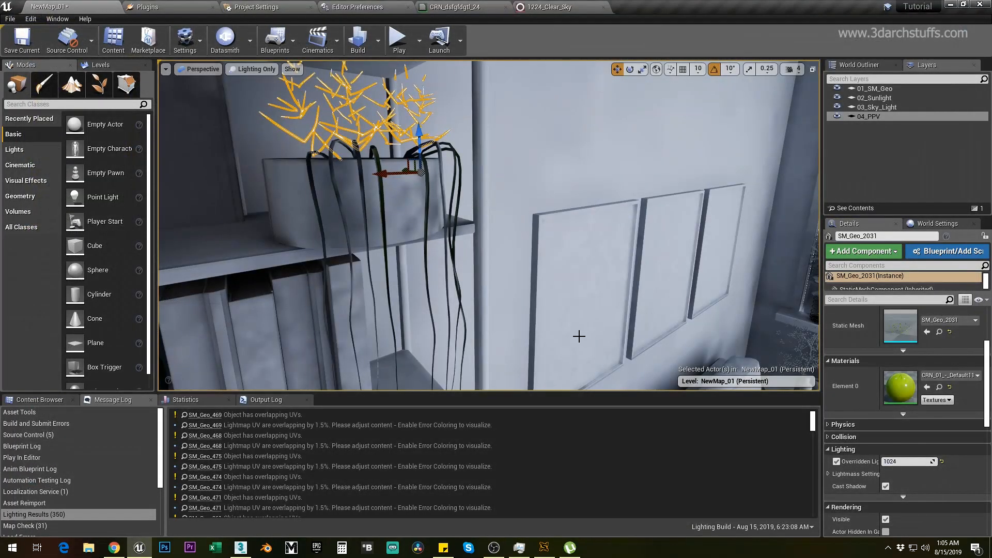
Select the plant's long trailing stems over the pot's rim and override their light map resolution
alt+drag(589, 284, 450, 244)
click(384, 204)
alt+drag(384, 205, 535, 236)
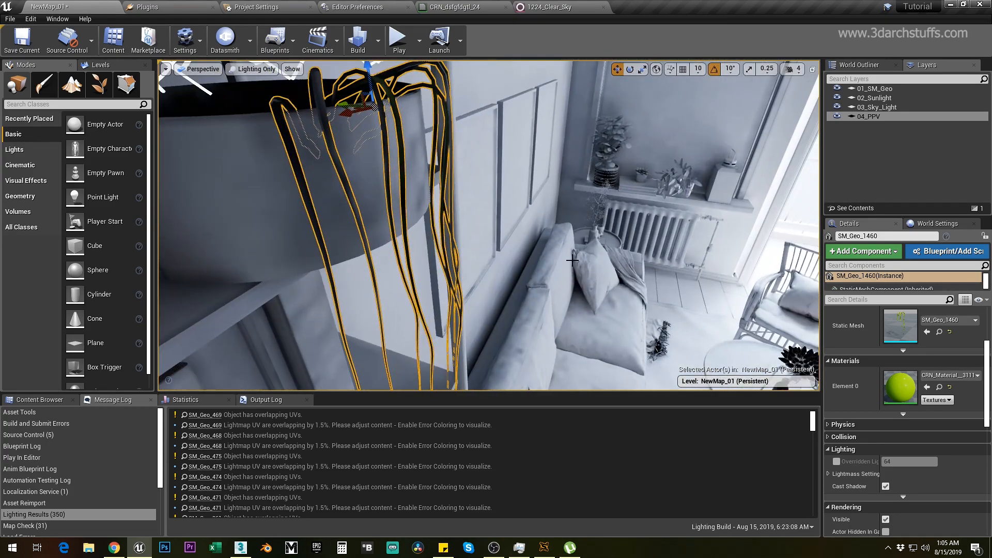
click(836, 461)
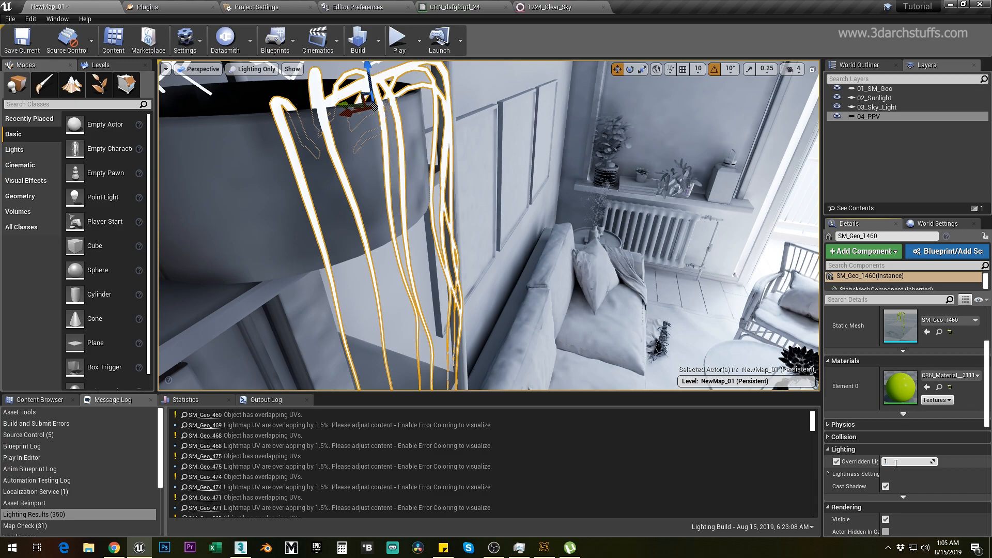
Frame the dark plant pot on the windowsill above the radiator and examine its shading and surroundings
right_drag(579, 299, 573, 238)
key(Escape)
right_drag(582, 275, 674, 265)
key(w)
key(s)
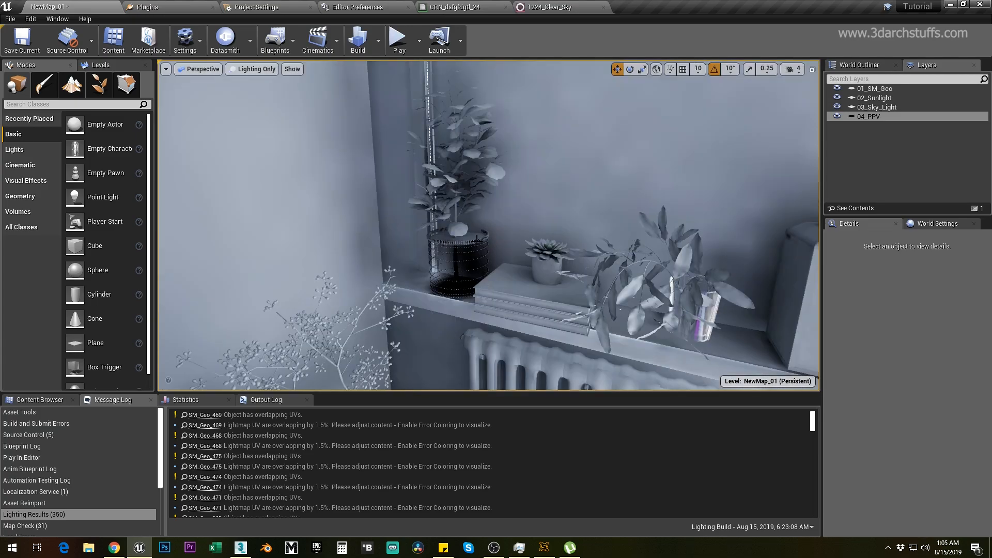
click(483, 287)
key(f)
alt+drag(481, 270, 406, 323)
scroll(613, 255, down, 5)
alt+drag(613, 254, 630, 238)
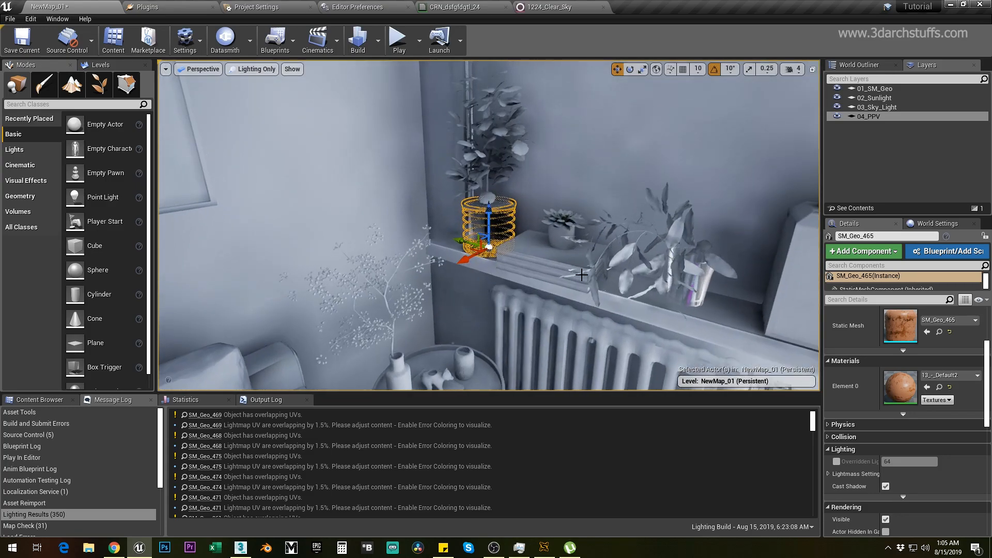
scroll(629, 238, down, 3)
Examine the room's lighting from the window corner across the dining area and the coffee table
right_drag(629, 238, 644, 209)
click(527, 162)
alt+drag(576, 204, 392, 241)
alt+right_drag(576, 204, 628, 202)
alt+right_drag(597, 269, 628, 248)
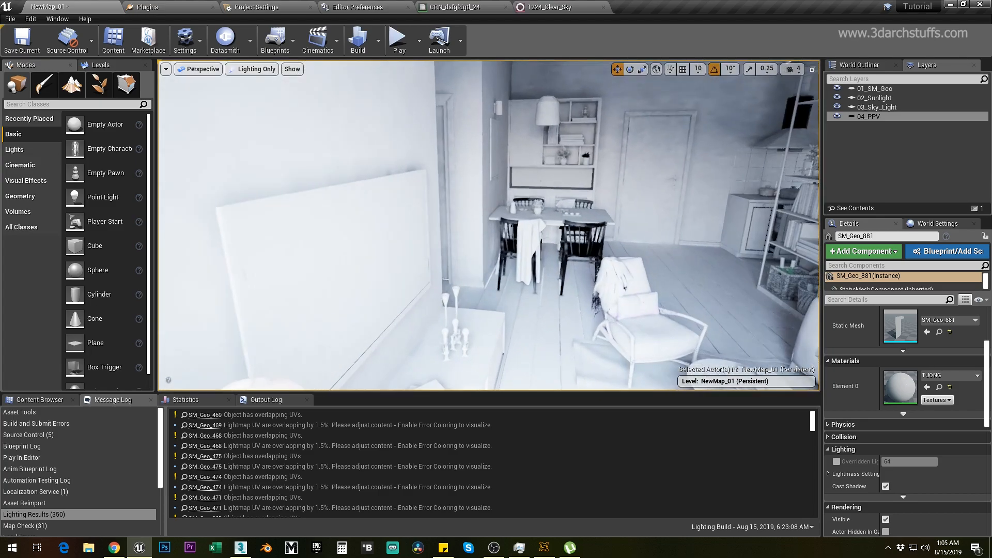
alt+middle_drag(582, 251, 537, 222)
scroll(582, 251, up, 3)
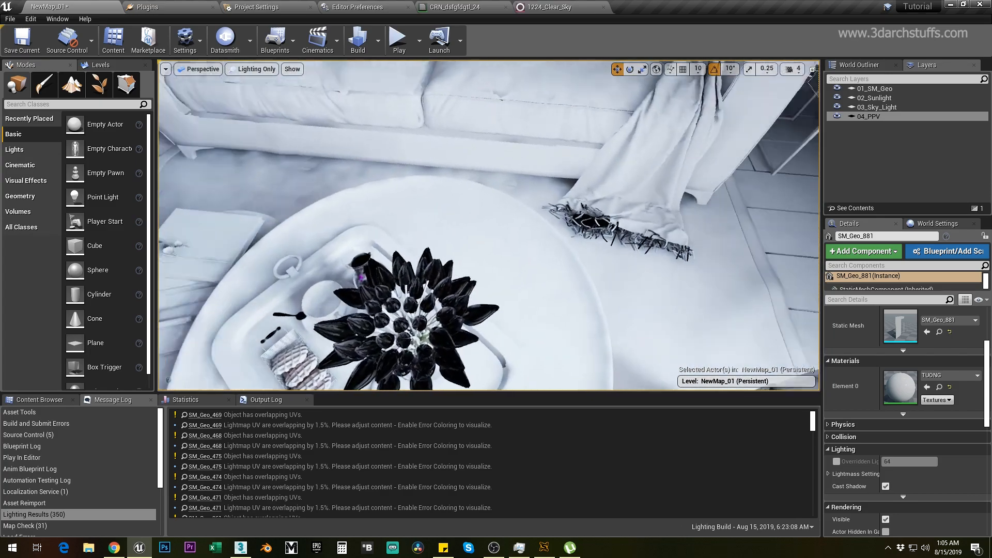
Frame the black flowers in the glass vase on the coffee table and review the materials assigned to them
click(481, 320)
key(f)
alt+drag(482, 321, 550, 232)
alt+drag(642, 280, 643, 310)
scroll(639, 268, down, 5)
alt+drag(639, 268, 594, 207)
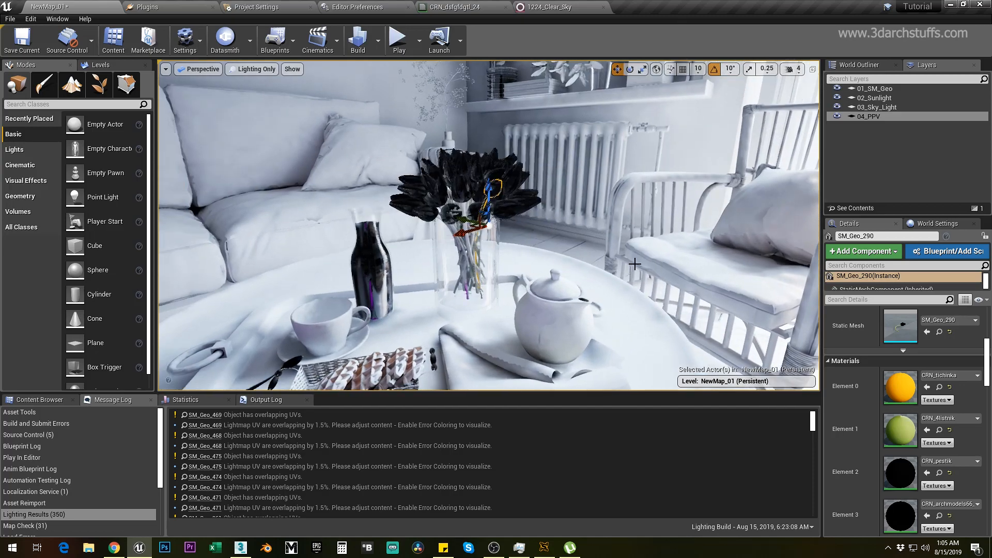
scroll(911, 466, down, 3)
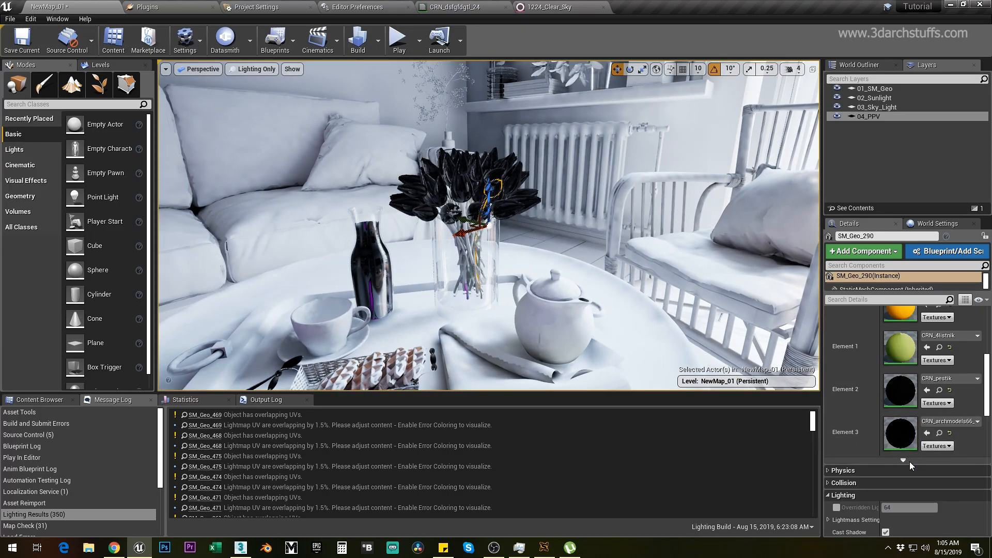
Open the flower's CRN_pestik material and change its base colour constant to white (1,1,1)
double_click(904, 388)
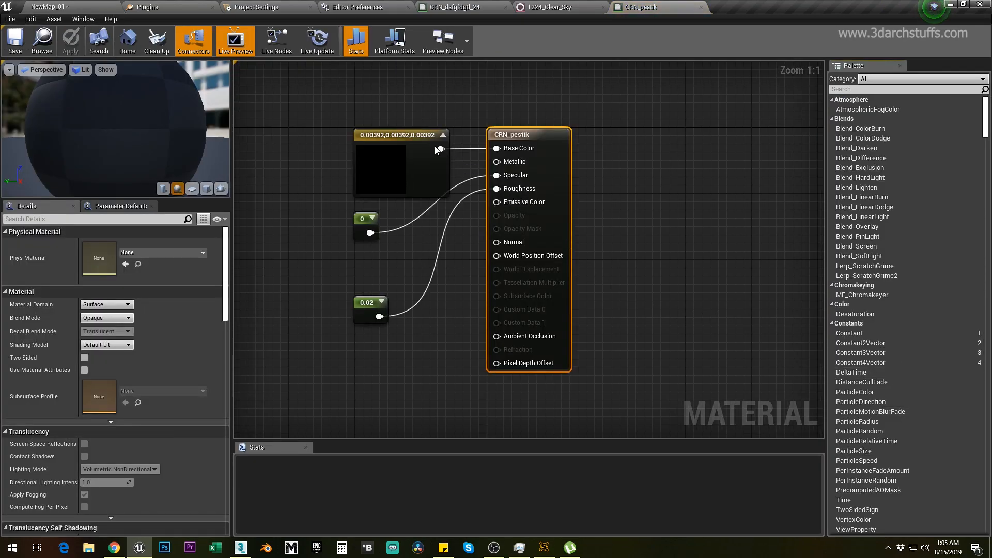
click(408, 135)
right_drag(463, 102, 592, 150)
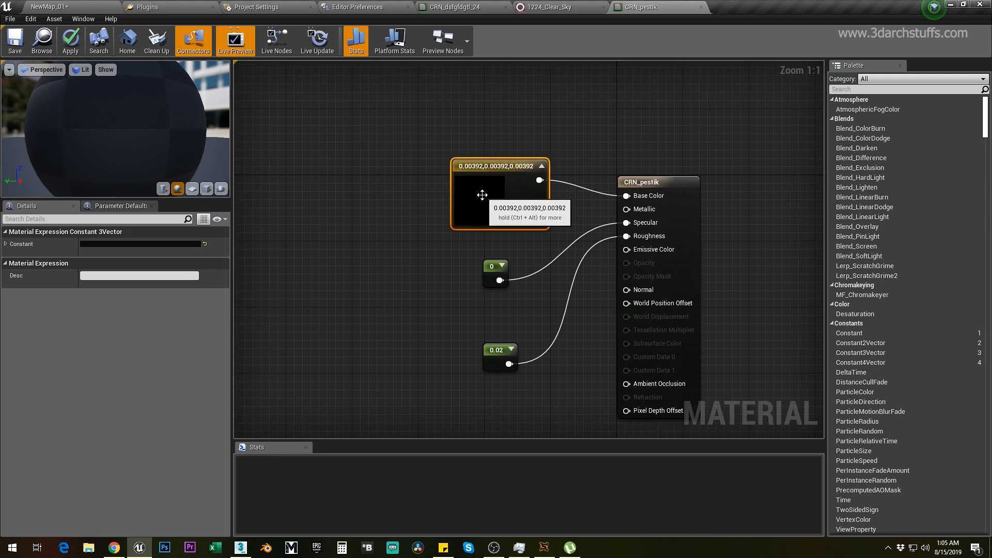
double_click(489, 203)
drag(637, 279, 635, 214)
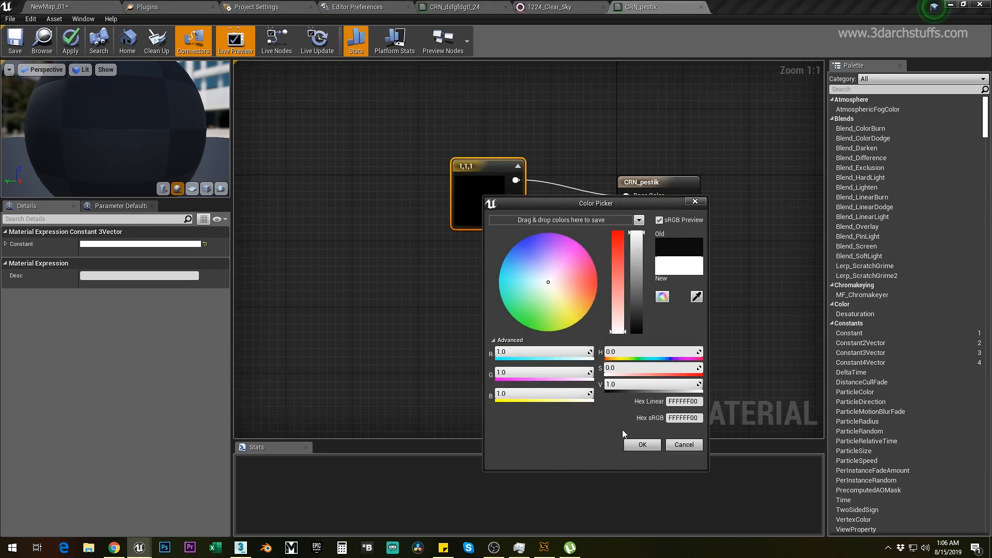
click(642, 445)
Move the white colour constant clear of the other nodes, copy it, and apply the CRN_pestik material changes
drag(486, 170, 453, 144)
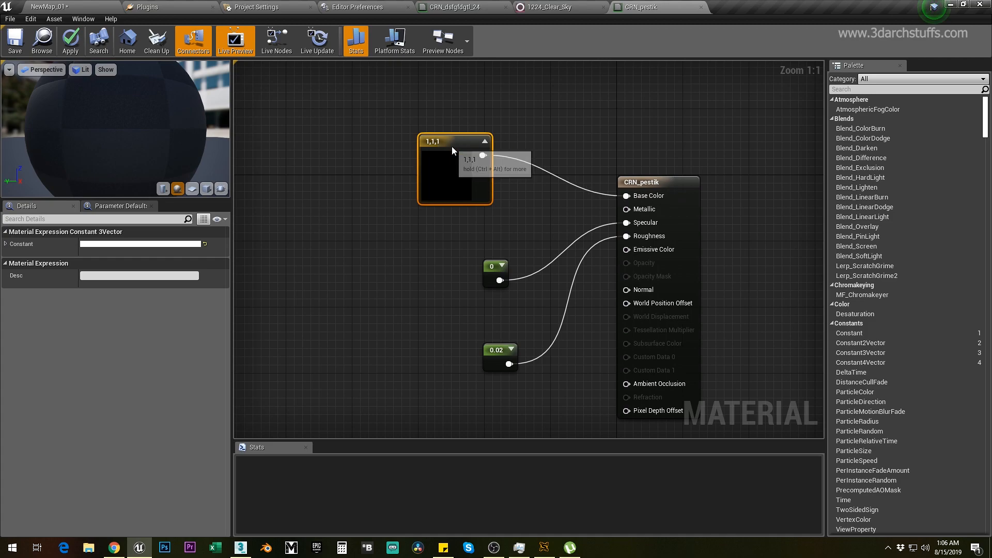
click(407, 190)
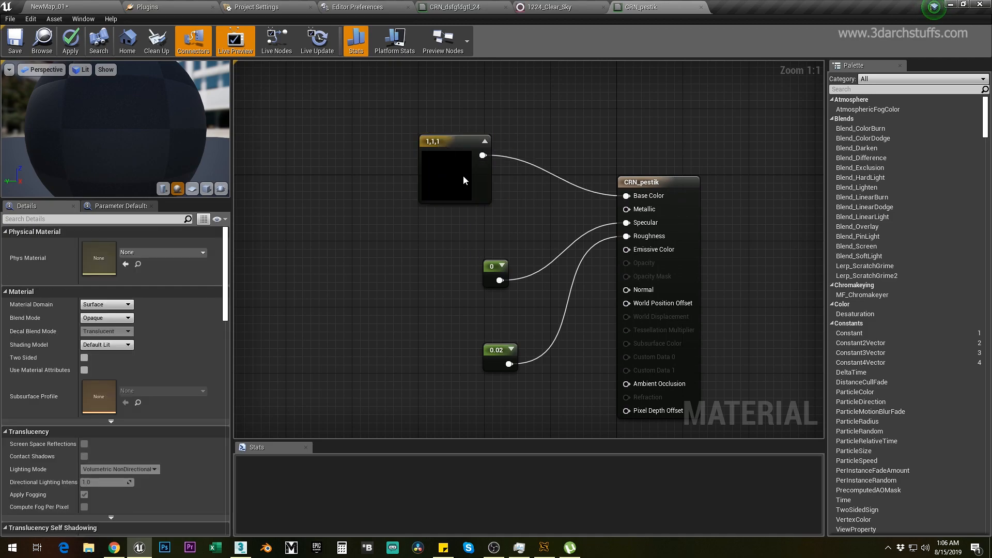
click(426, 178)
drag(223, 199, 226, 254)
drag(231, 253, 197, 253)
right_click(403, 192)
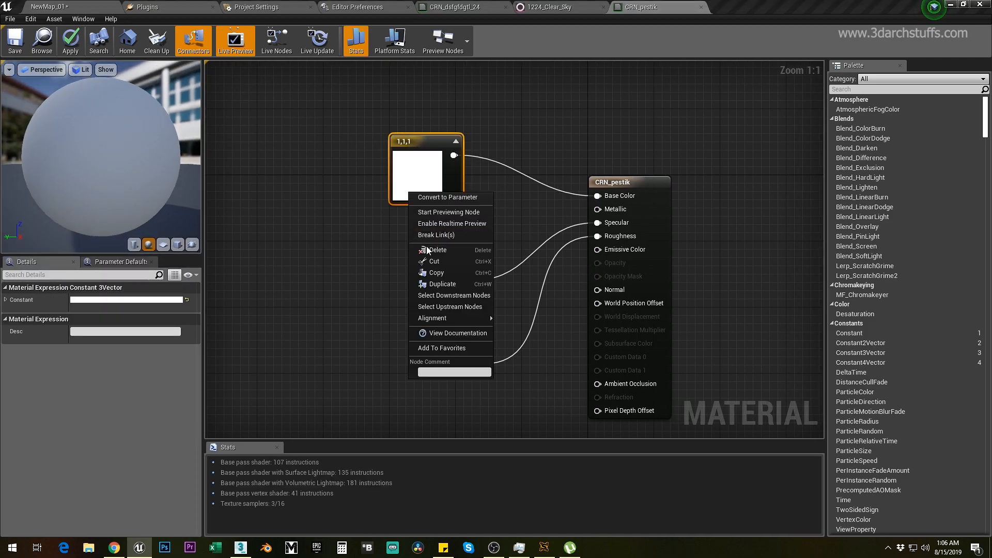
click(433, 267)
click(70, 40)
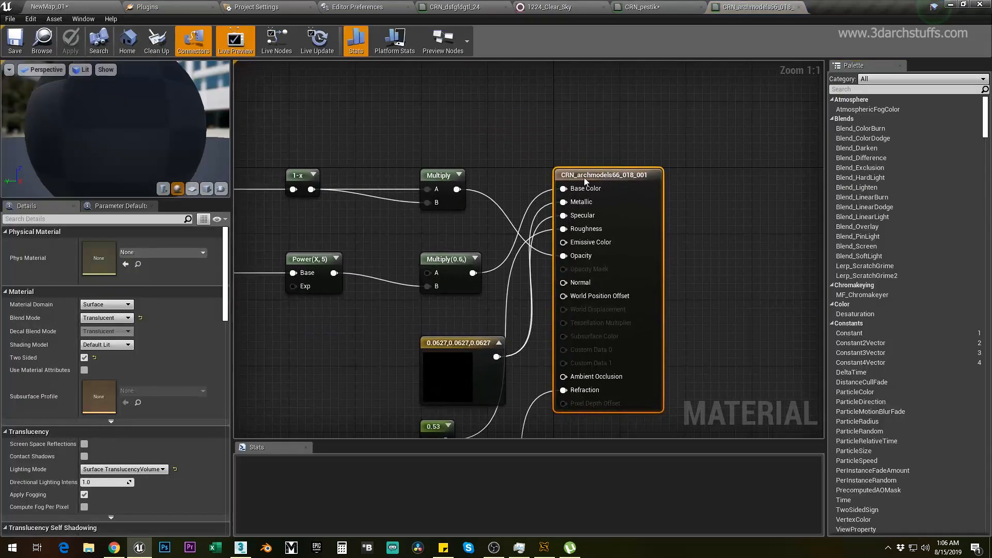
In the CRN_archmodels66_018_001 material, disconnect the Opacity, Roughness, Specular and Metallic inputs
right_drag(586, 182, 619, 183)
alt+click(598, 257)
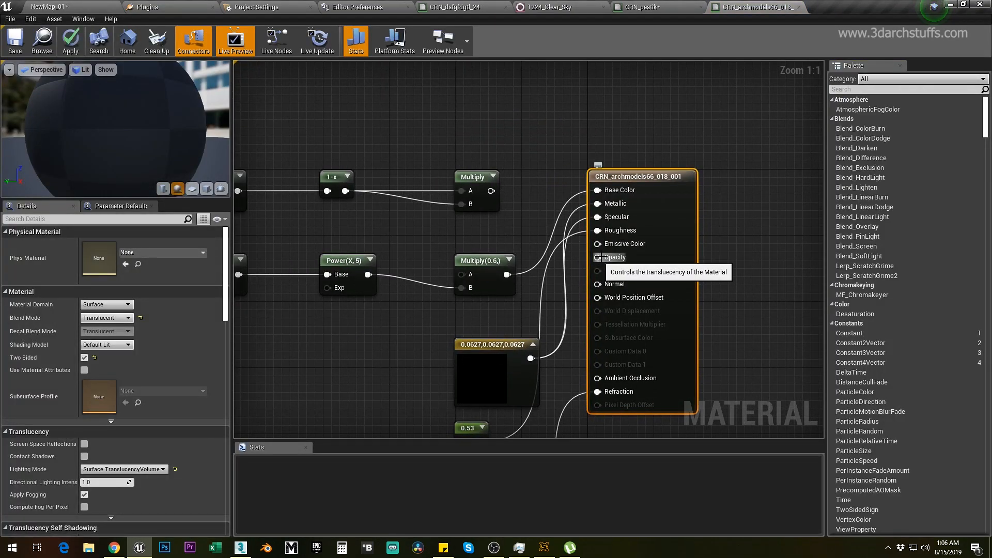
alt+click(598, 230)
alt+click(598, 216)
alt+click(598, 204)
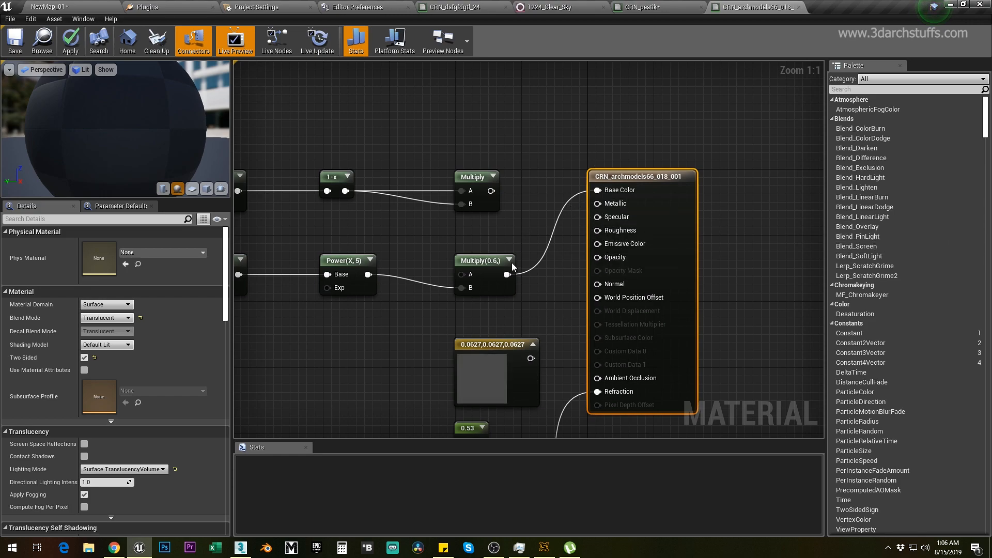
Move the grey colour constant aside, add a white (1,1,1) constant and connect it to Base Color
drag(504, 348, 318, 94)
key(3)
click(453, 94)
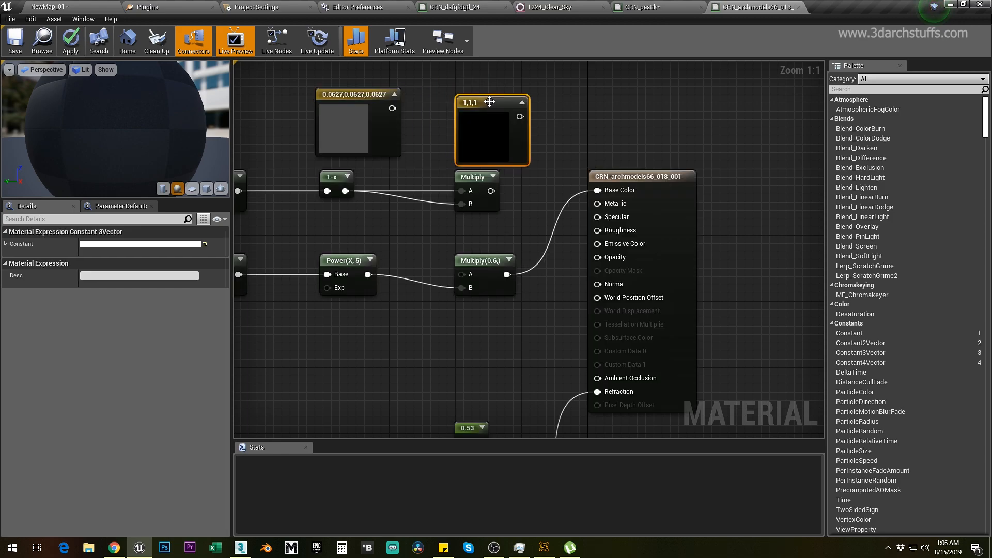
drag(500, 92, 596, 190)
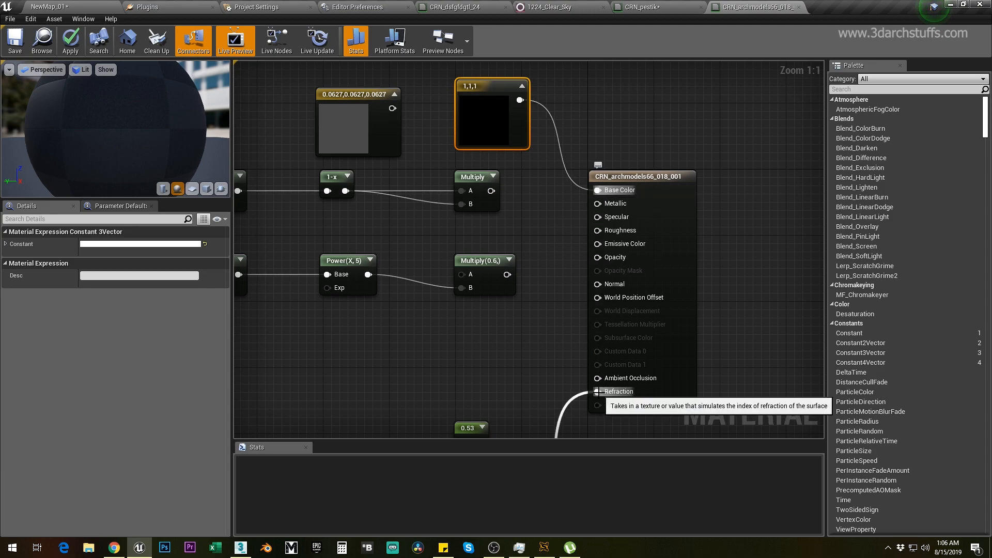
Disconnect the Refraction input and reset the material's blend mode to Opaque
click(667, 181)
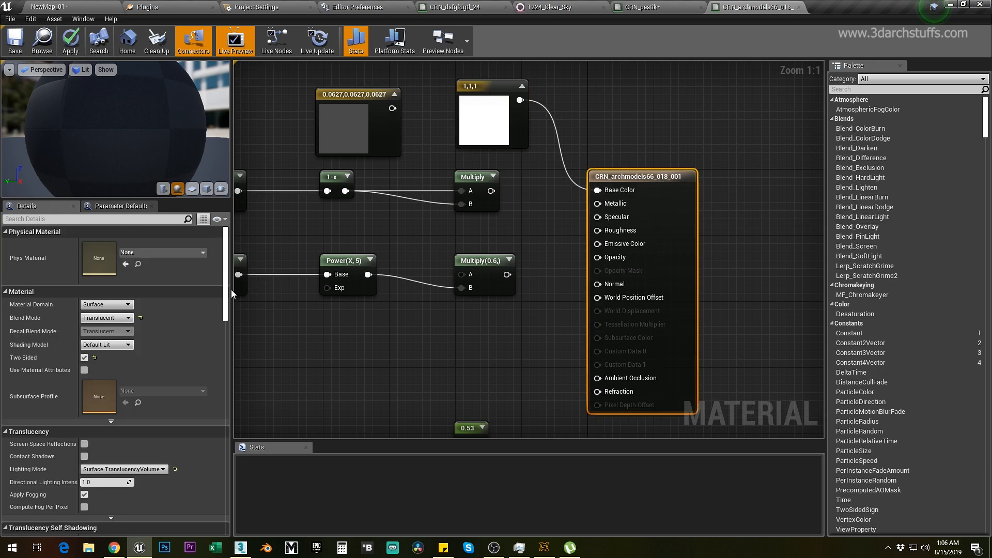
click(139, 318)
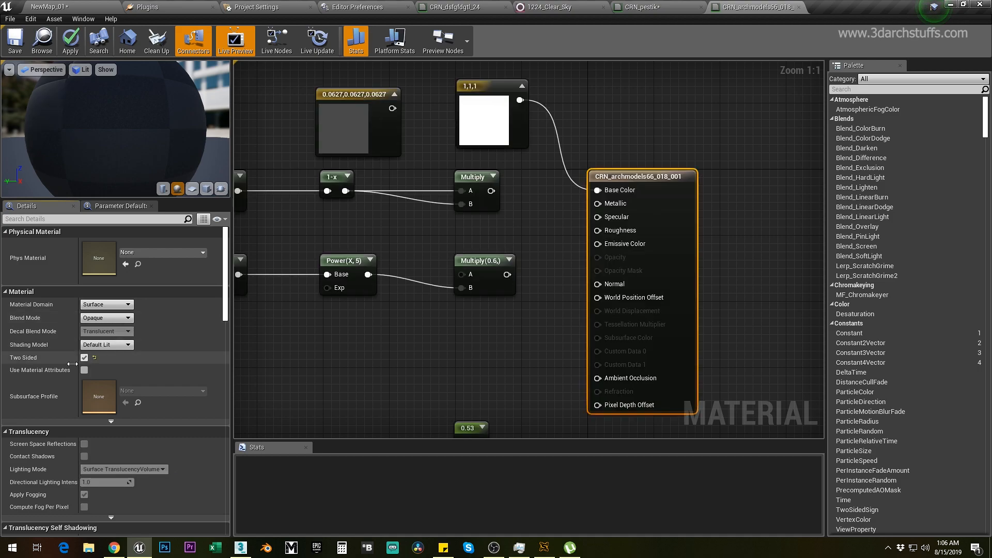
Reset Two Sided to off for the CRN_archmodels66_018_001 material and widen the node graph area
click(94, 357)
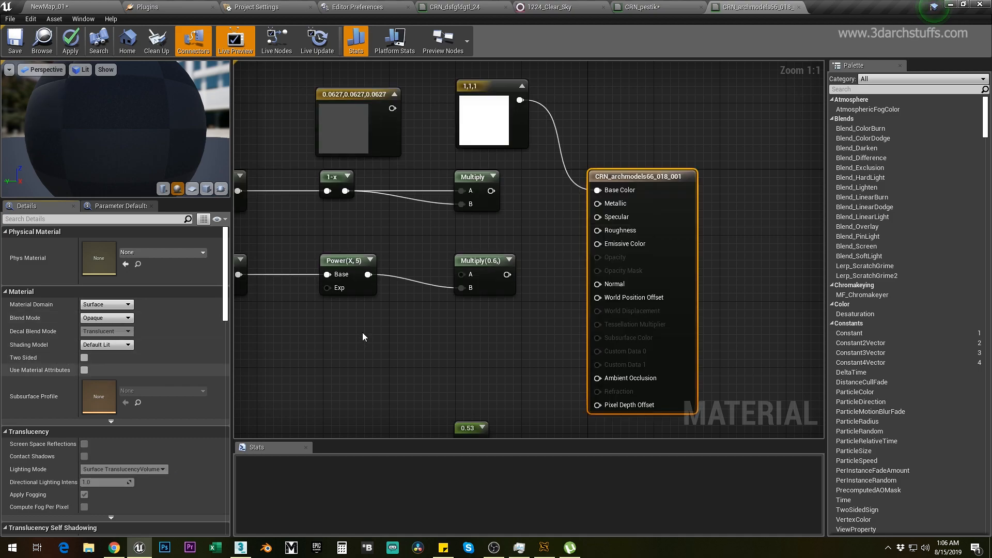
right_drag(436, 175, 528, 196)
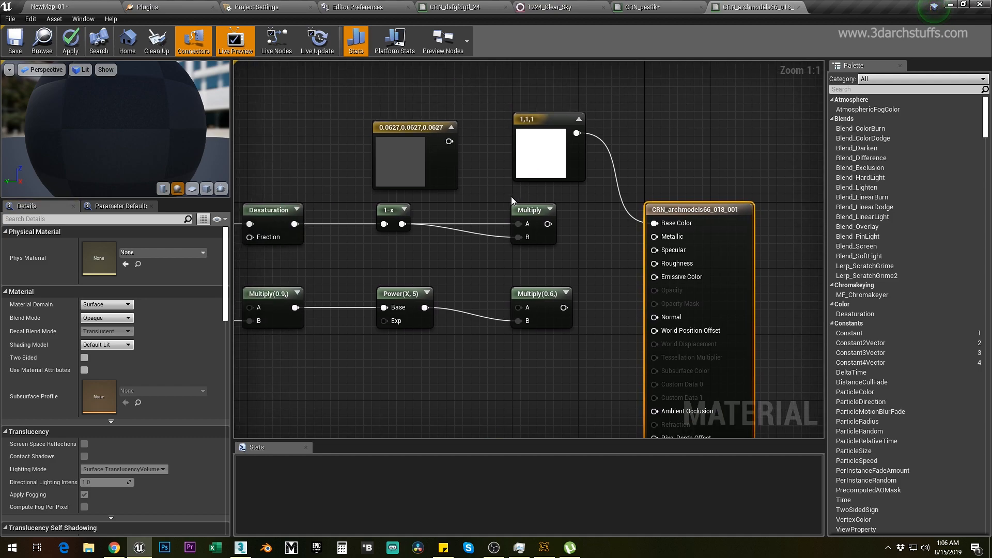
drag(230, 250, 197, 253)
Check the tulip bouquet in the NewMap_01 level, return to the CRN_archmodels66_018_001 material and apply its changes
click(98, 8)
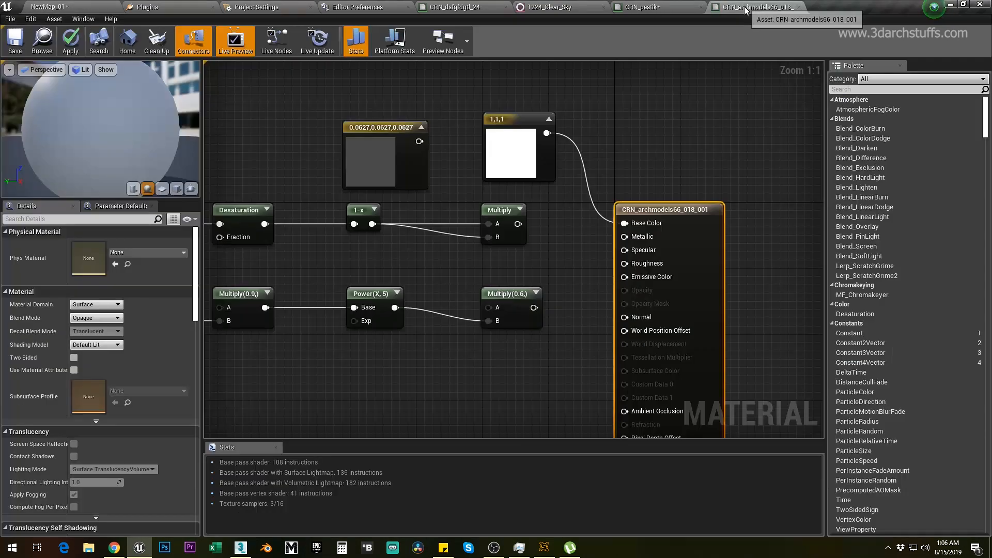
click(754, 7)
right_drag(531, 229, 475, 188)
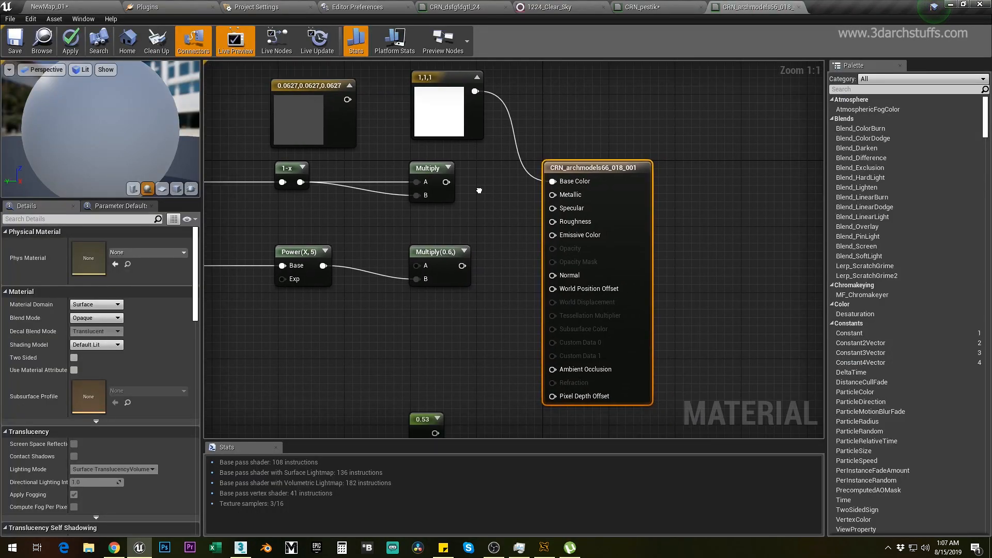
click(93, 7)
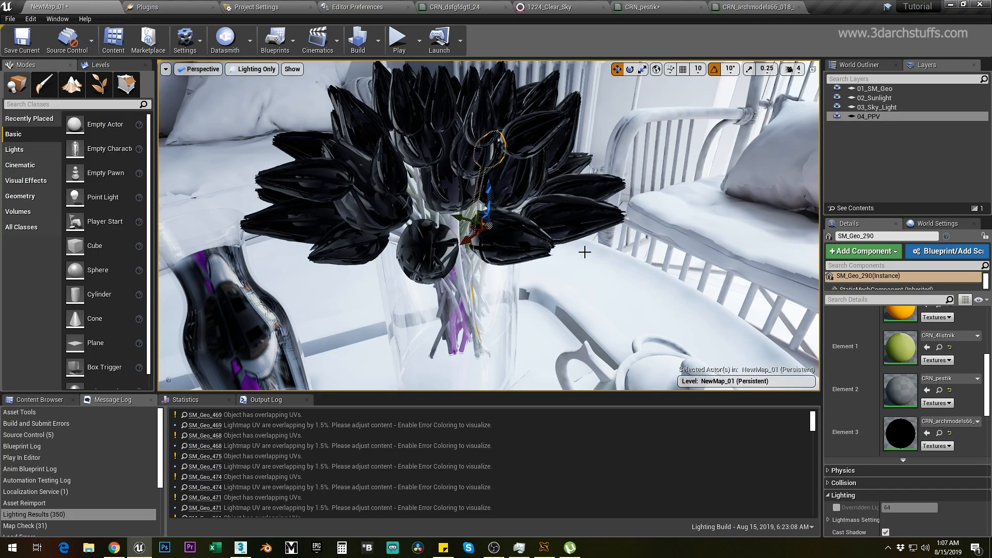
scroll(636, 261, down, 5)
right_drag(637, 261, 579, 239)
right_drag(639, 336, 568, 293)
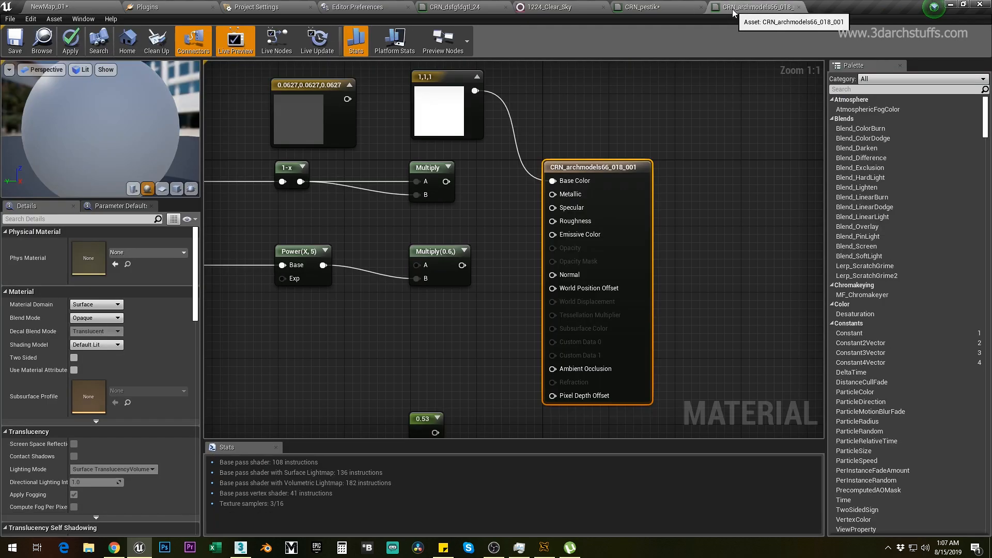
click(754, 7)
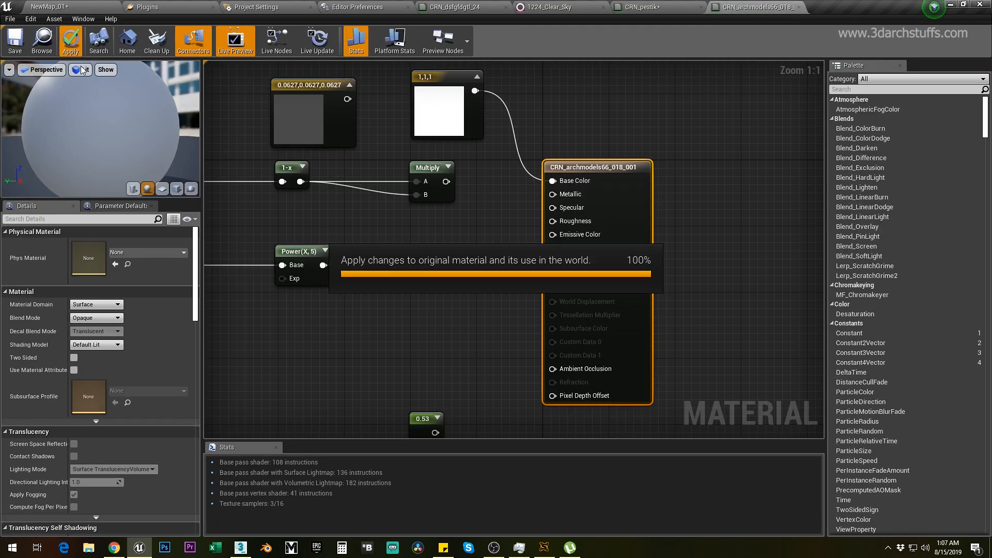
Inspect the flowers in the coffee-table vase in the level and check the node graph of the CRN_archmodels66_018_001 material
click(82, 7)
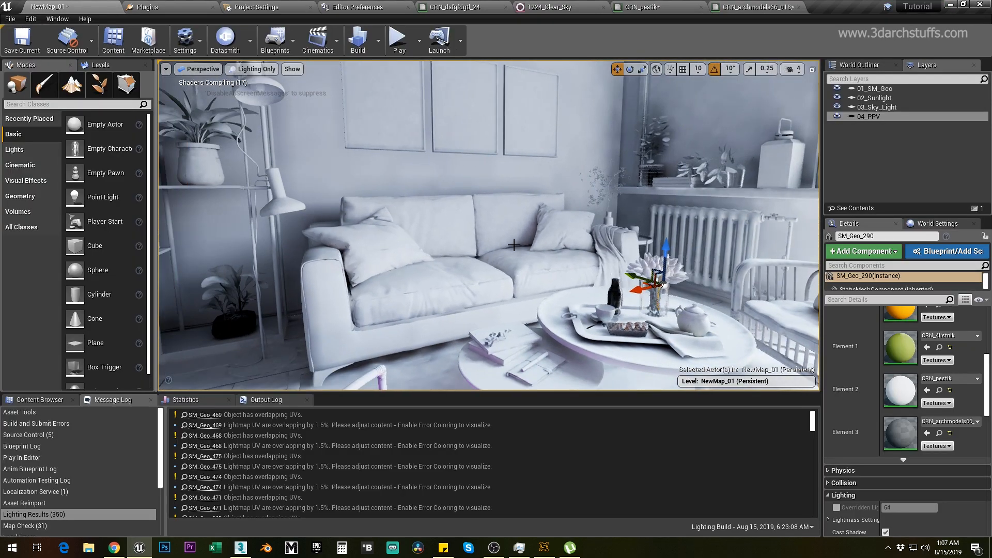
key(f)
alt+drag(562, 261, 610, 297)
scroll(560, 259, down, 4)
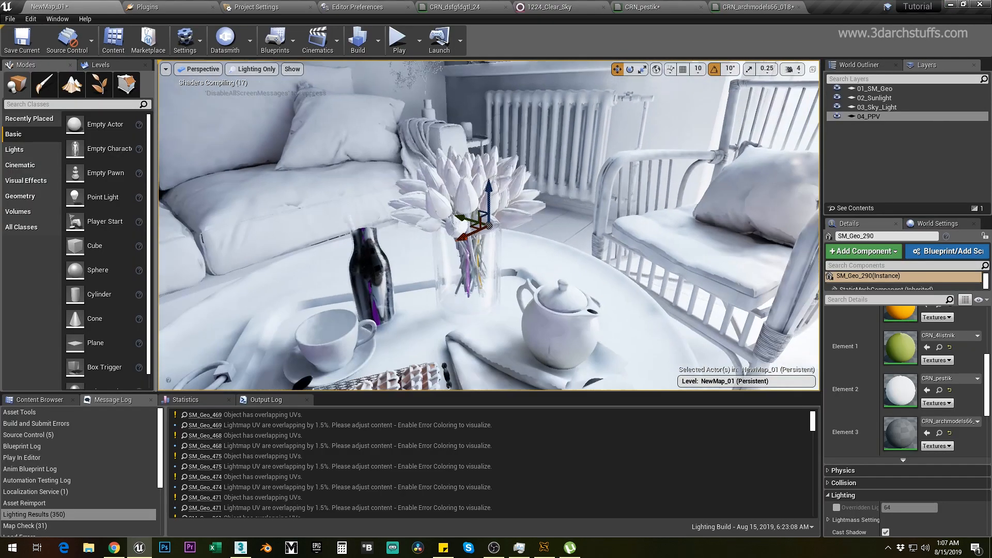
alt+drag(540, 212, 571, 213)
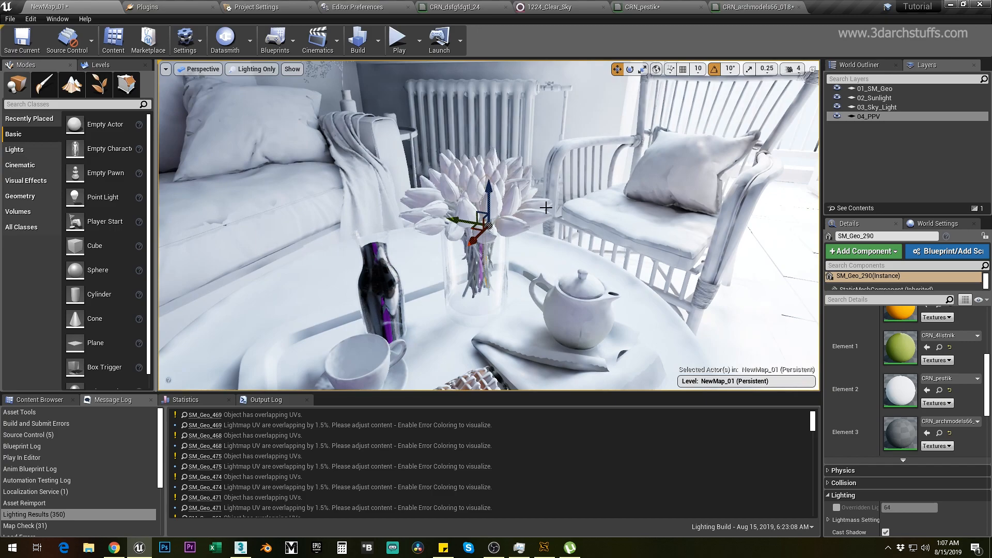
click(744, 7)
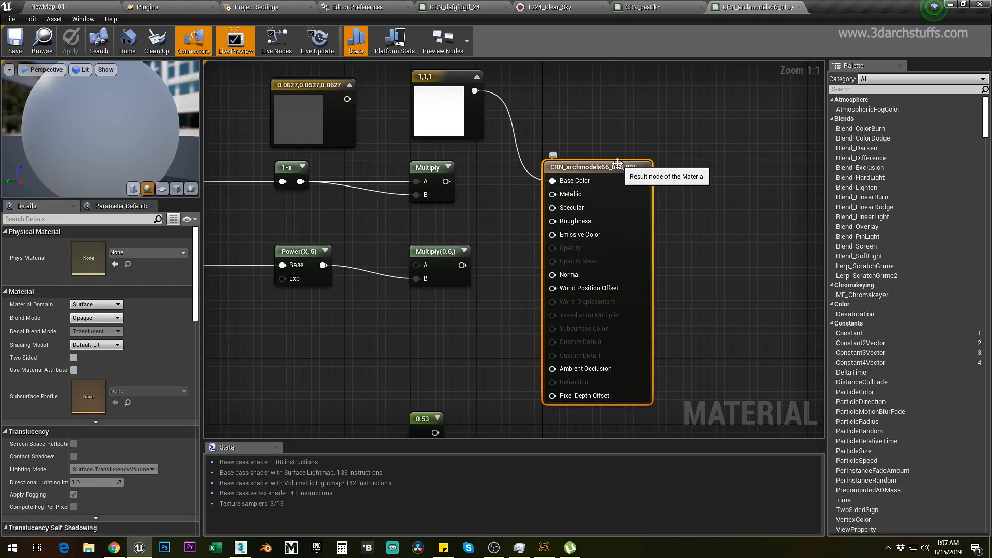
right_drag(609, 135, 655, 151)
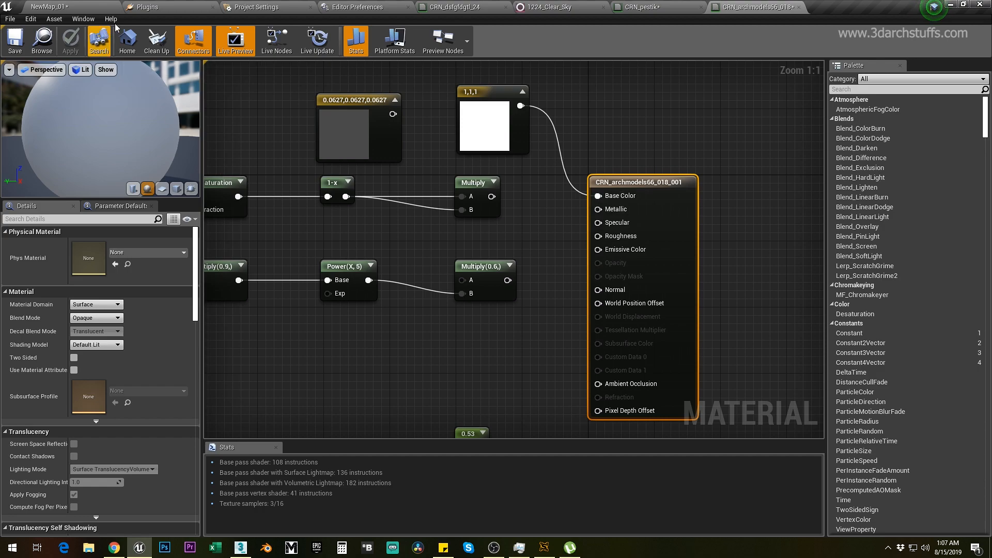
right_drag(565, 255, 550, 245)
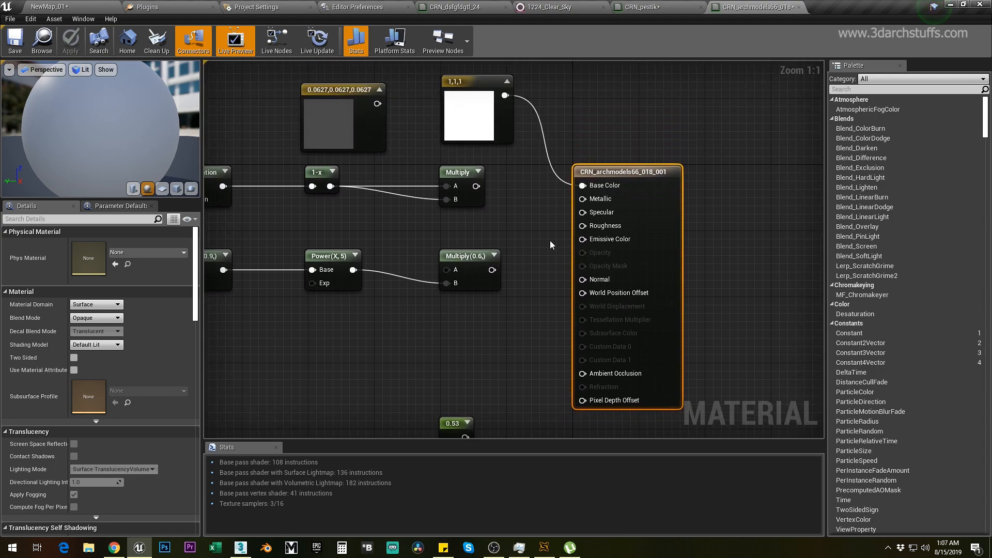
click(94, 8)
right_drag(562, 191, 356, 173)
right_drag(532, 196, 560, 196)
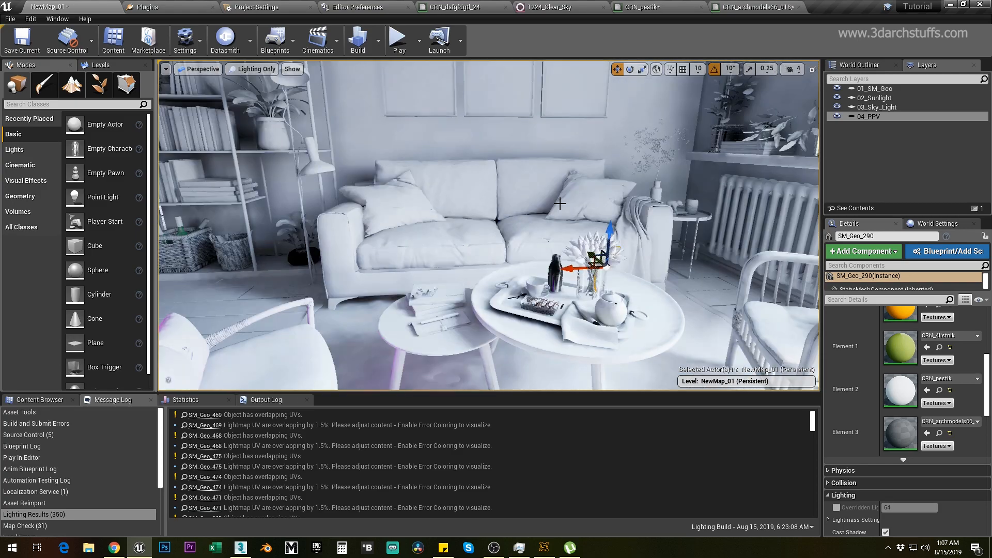
alt+drag(509, 211, 591, 210)
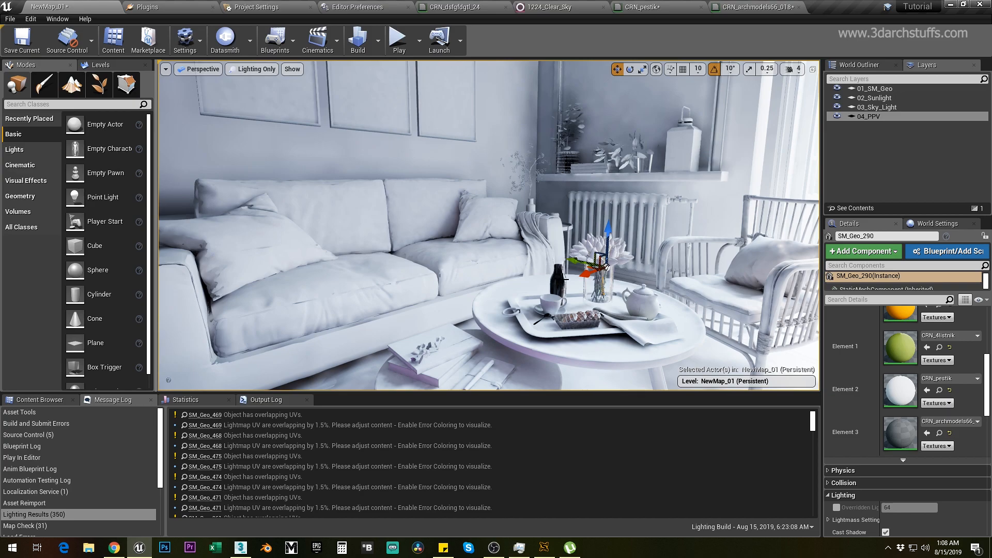
Examine the dark bottle on the coffee table from several angles, together with its assigned glass and milk materials
click(559, 279)
key(f)
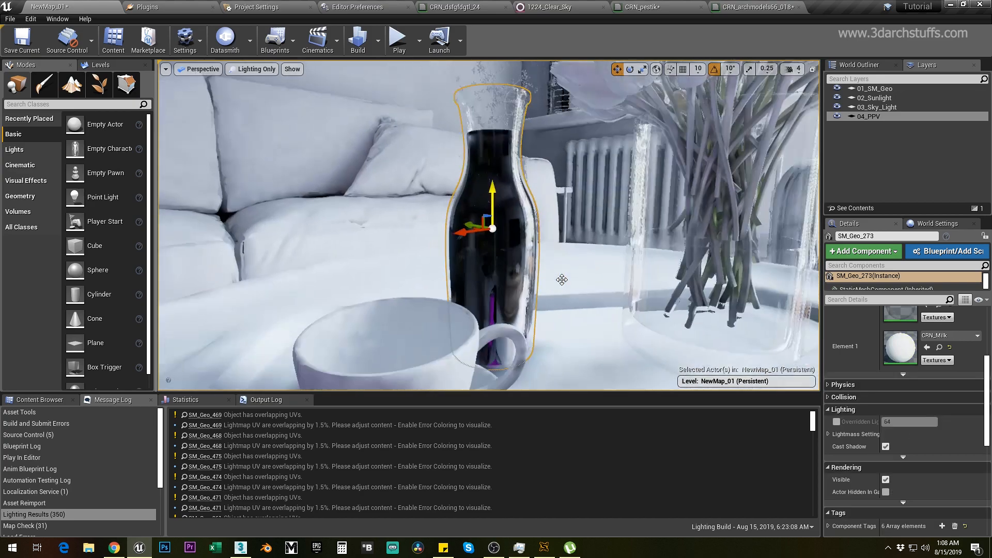
alt+drag(561, 279, 602, 208)
alt+drag(547, 188, 509, 154)
alt+drag(575, 184, 575, 214)
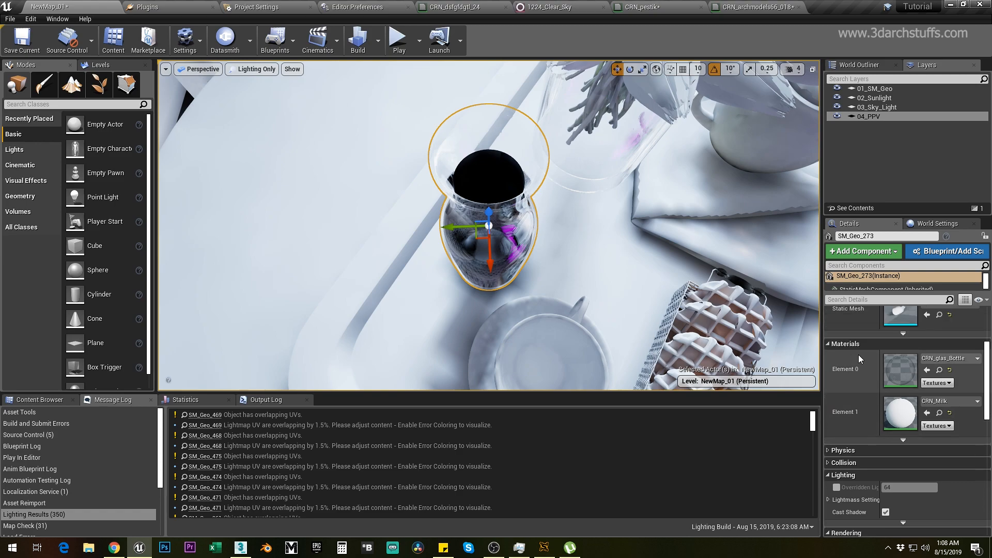
alt+drag(685, 302, 512, 167)
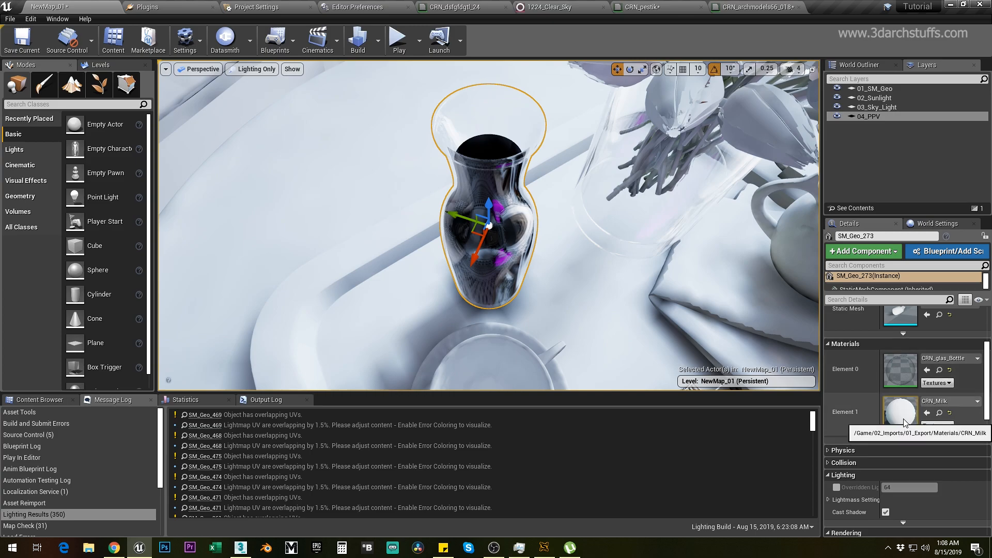
Look over the ceiling lamp and the TV wall of the room for objects that still render dark
scroll(491, 163, down, 8)
alt+drag(596, 250, 592, 207)
right_drag(591, 206, 591, 86)
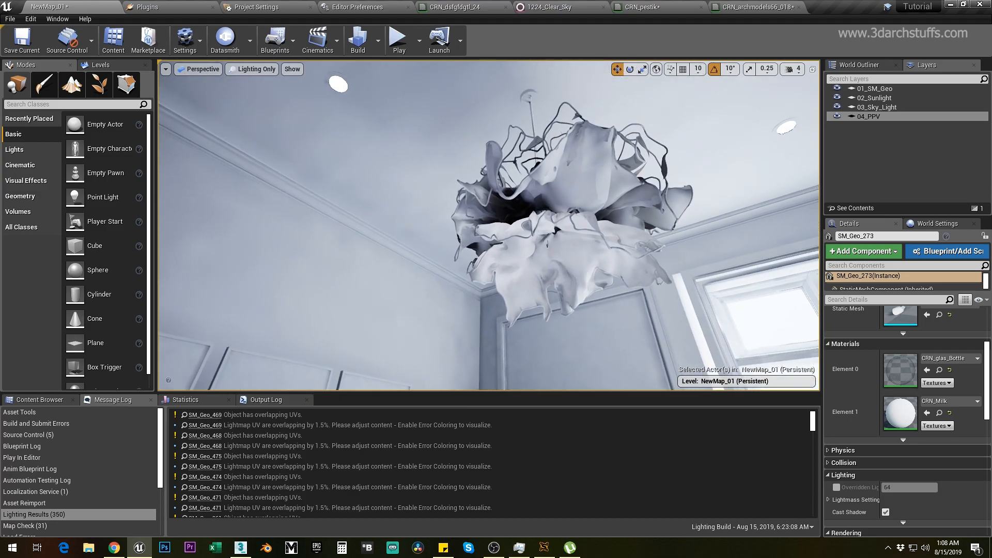
click(600, 173)
scroll(594, 245, down, 3)
alt+drag(611, 227, 677, 256)
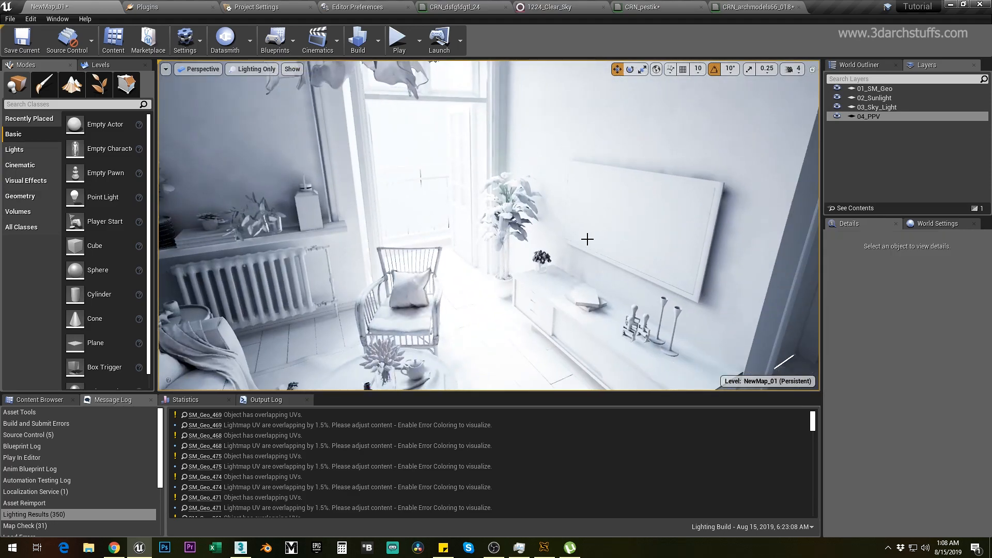
alt+drag(586, 234, 544, 223)
Select the small dark object on the TV cabinet and open its CRN_Material__41 material for editing
click(476, 205)
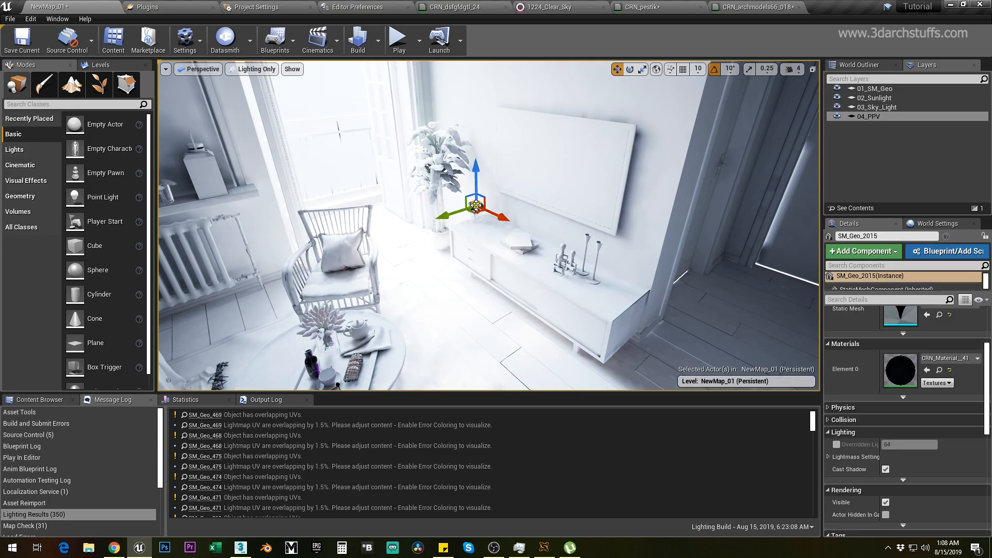
key(f)
alt+drag(475, 205, 439, 219)
scroll(489, 225, down, 3)
scroll(860, 373, up, 4)
double_click(900, 437)
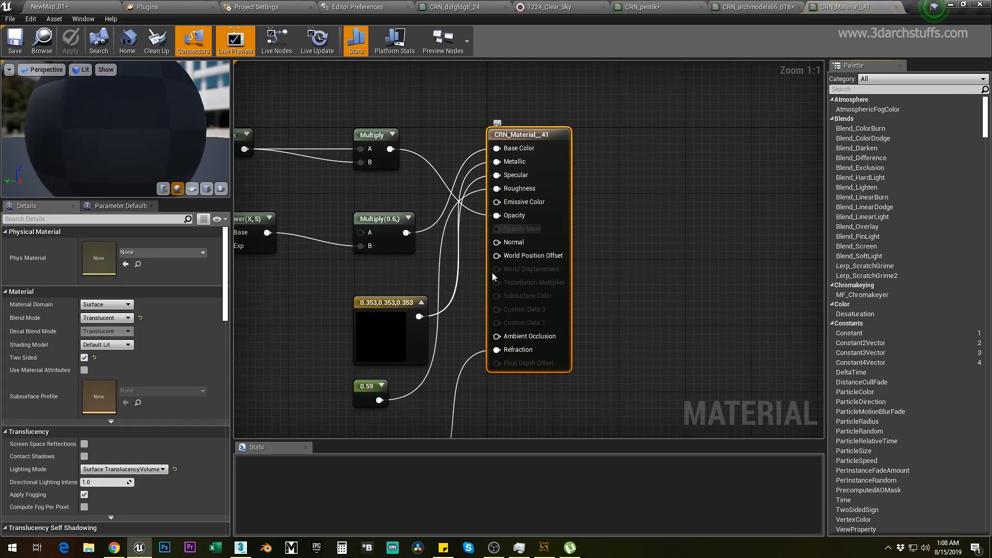
Disconnect the Refraction, Opacity, Roughness, Specular and Metallic inputs of the CRN_Material__41 result node
alt+click(496, 350)
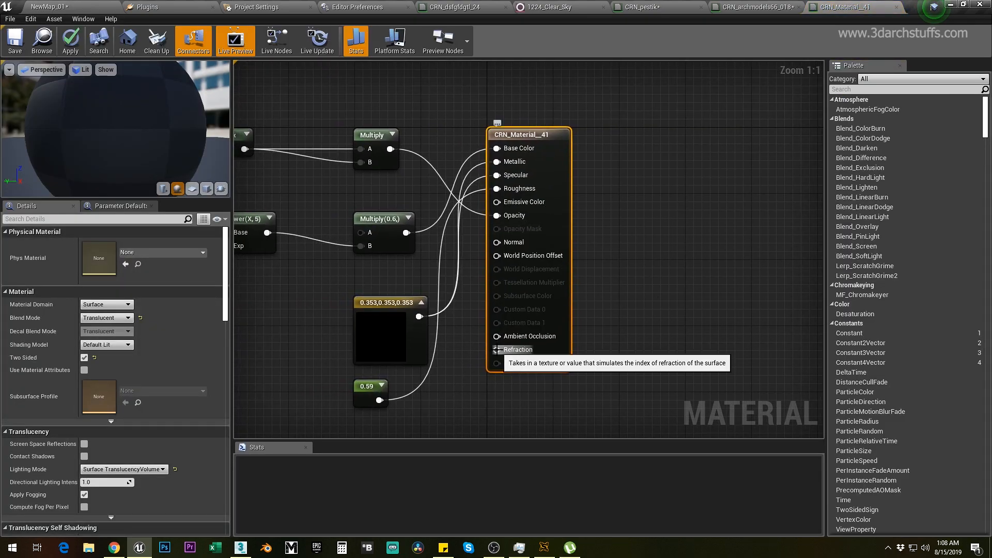
alt+click(497, 216)
alt+click(496, 189)
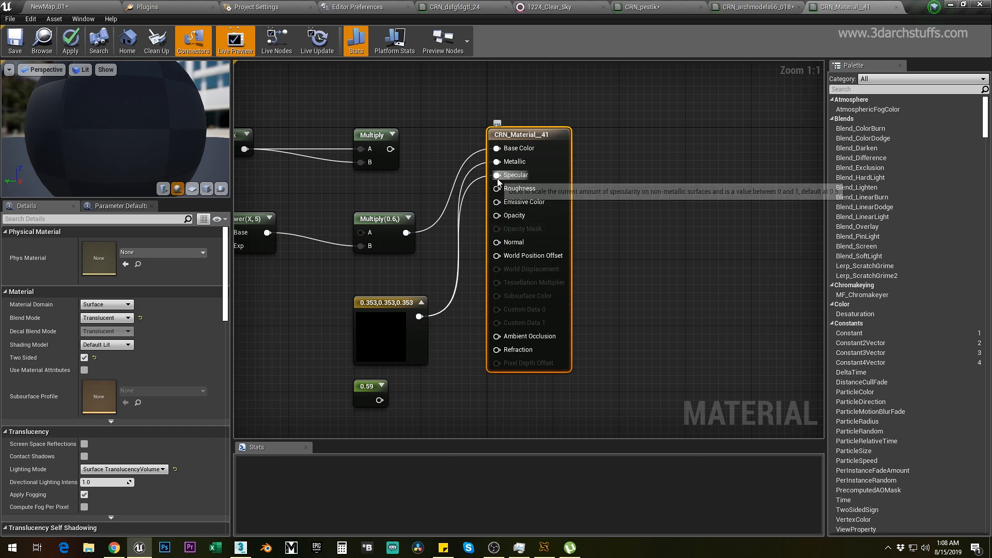
alt+click(496, 175)
alt+click(496, 161)
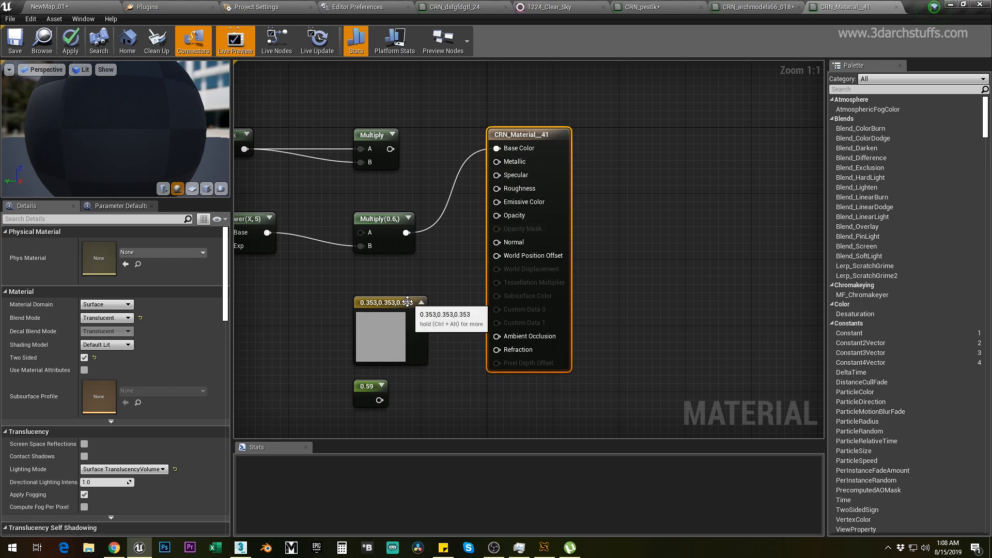
Add a white Constant3Vector node (1,1,1) above the graph and connect it to the material's Base Color
right_drag(435, 110, 511, 208)
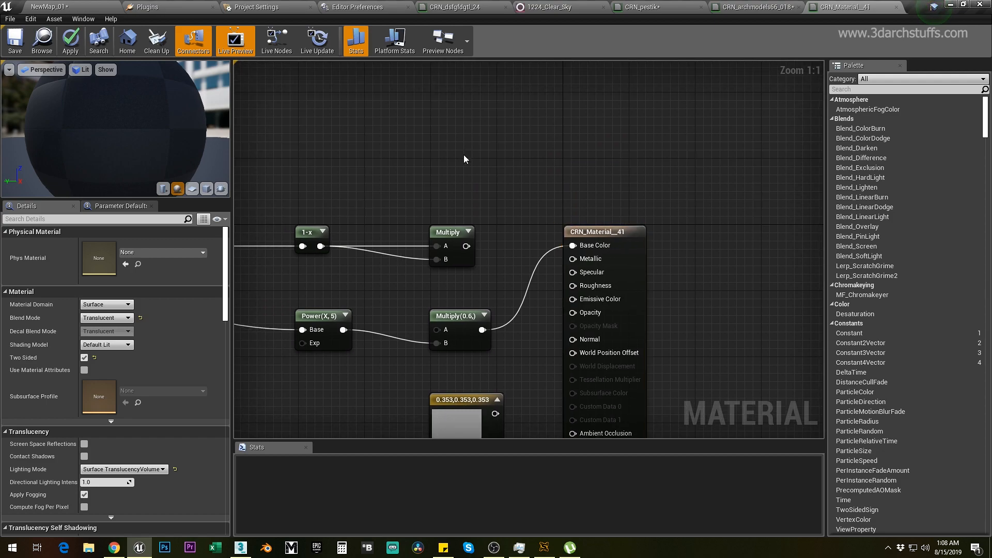
click(464, 150)
drag(527, 163, 572, 246)
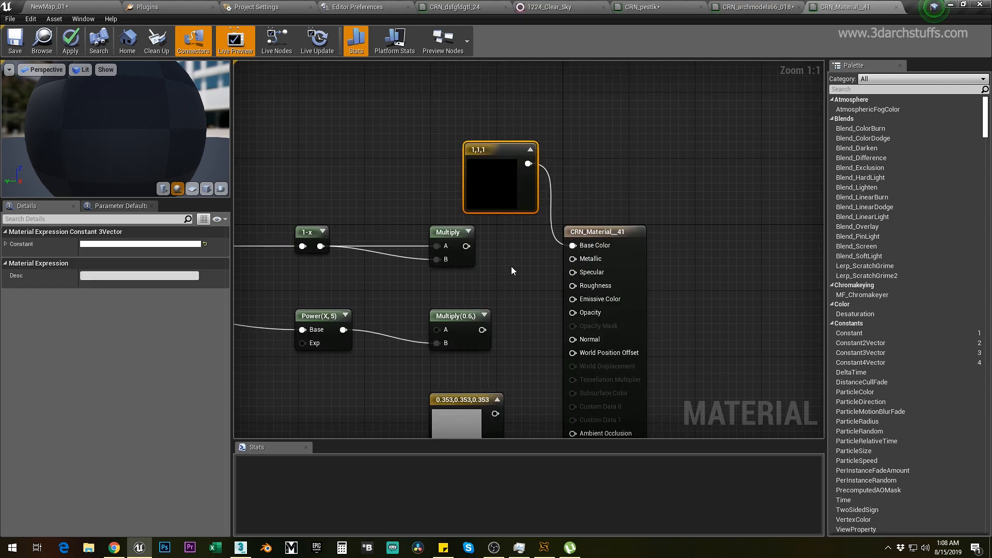
Turn off Two Sided, reset the Blend Mode to Opaque, and apply the changes to CRN_Material__41
click(625, 239)
click(84, 357)
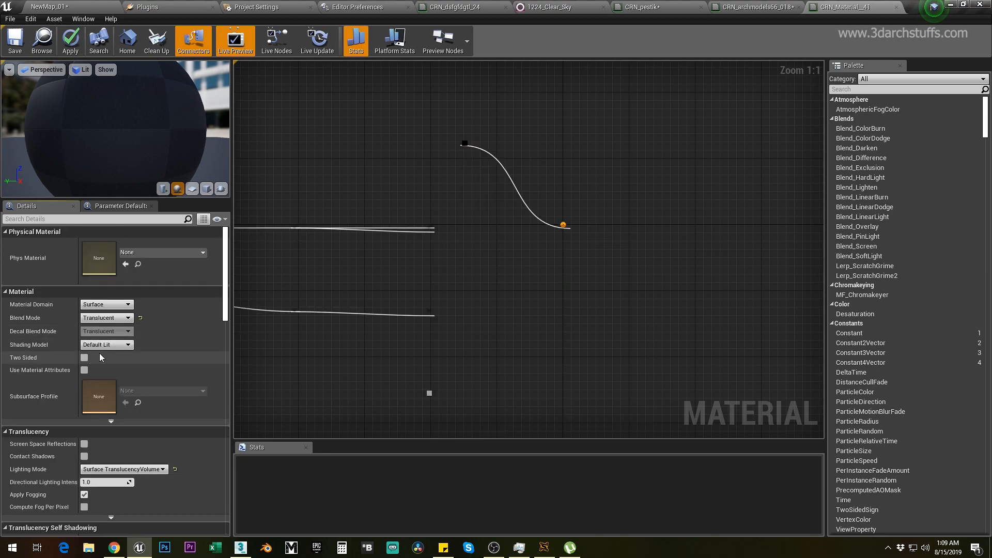
click(140, 316)
click(77, 54)
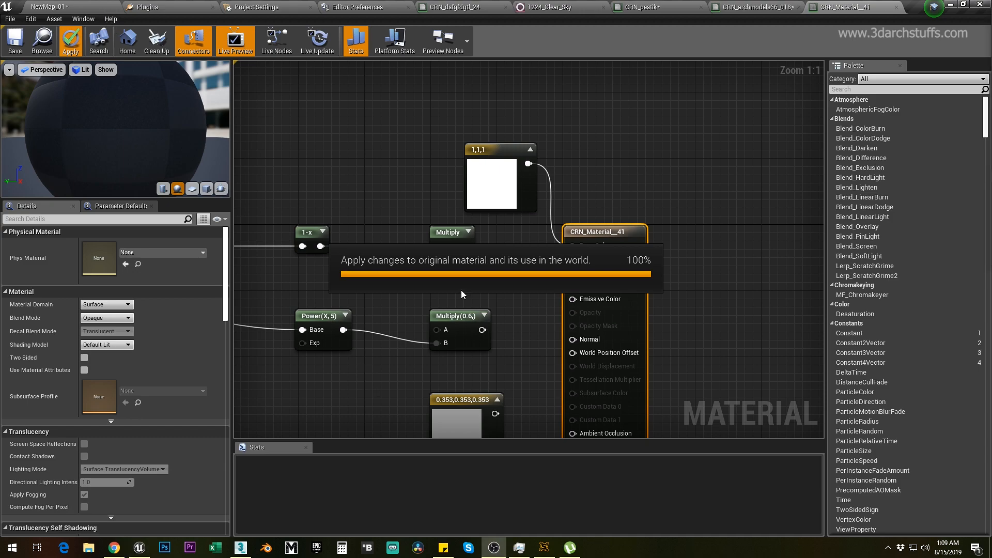
Return to the level, select the broken-looking plant pot on the windowsill shelf, and open its 13_-_Default2 material
click(98, 10)
mouse_move(564, 286)
alt+mouse_down()
mouse_move(514, 285)
mouse_move(552, 285)
alt+mouse_up()
right_drag(574, 285, 666, 283)
key(Escape)
right_drag(545, 279, 757, 277)
key(w)
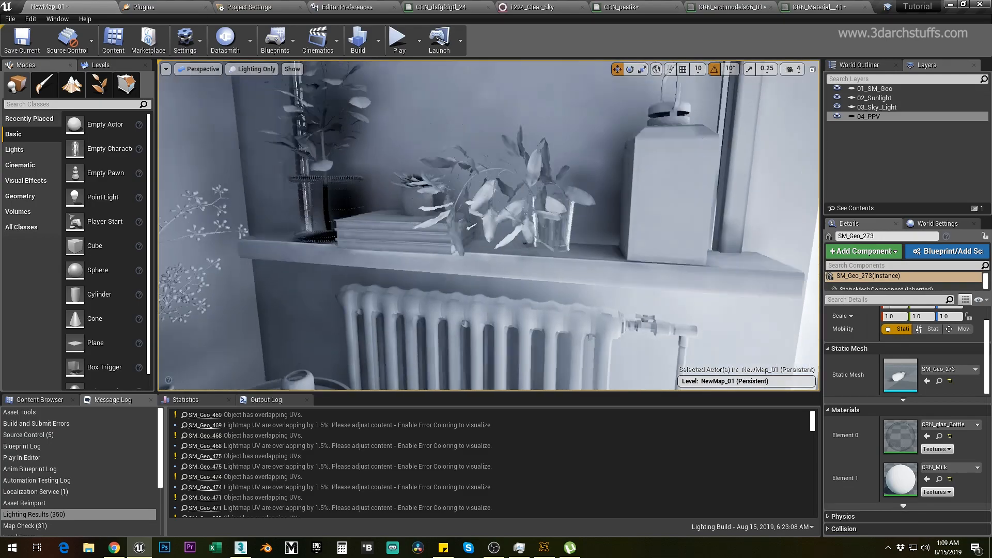
right_drag(412, 240, 412, 240)
click(415, 253)
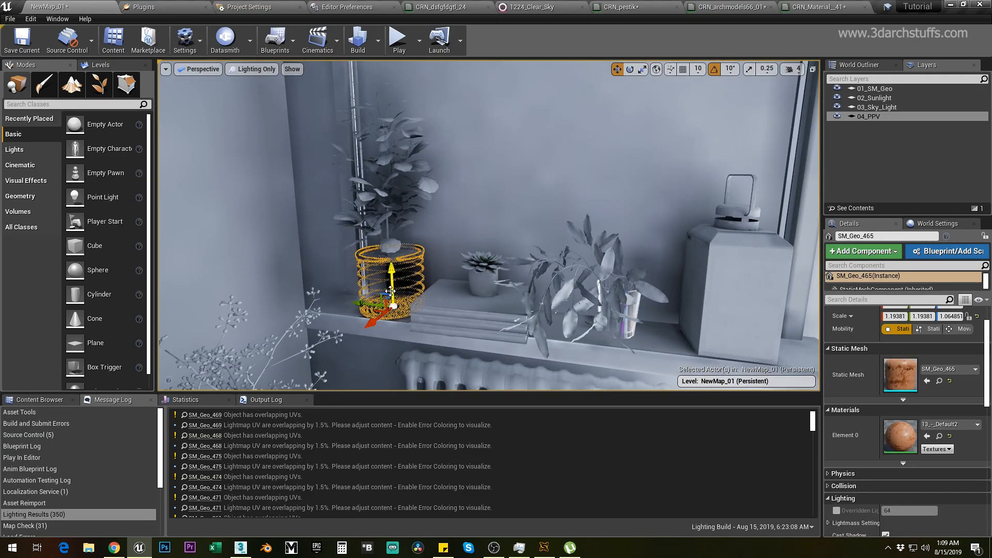
key(f)
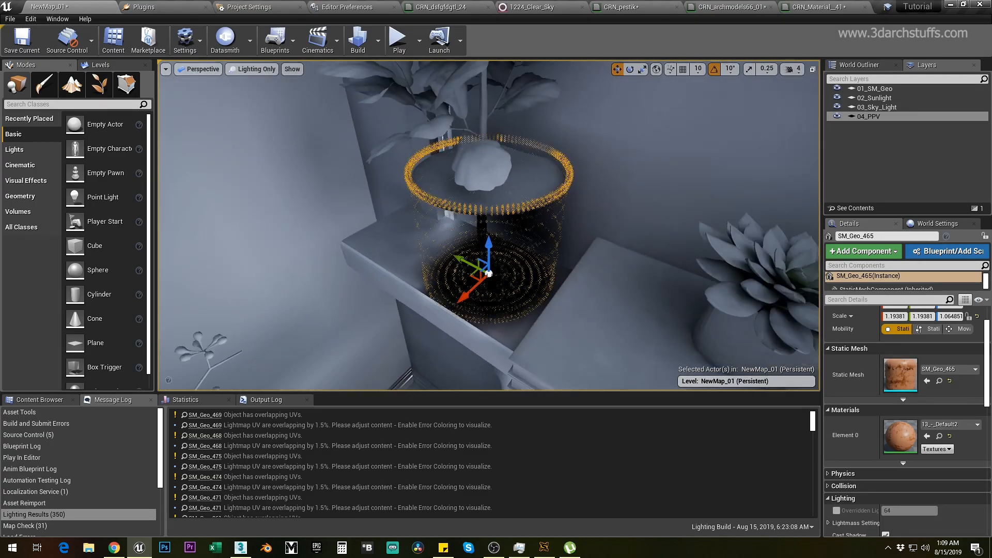
double_click(900, 436)
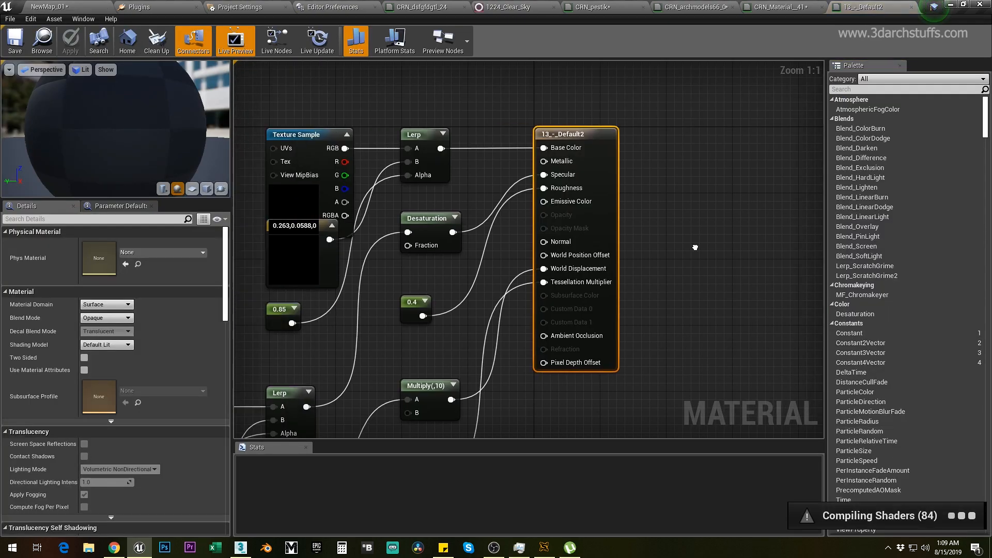
Disconnect the Tessellation Multiplier and World Displacement inputs, and move the Texture Sample node clear of the orange colour node
right_drag(695, 247, 716, 247)
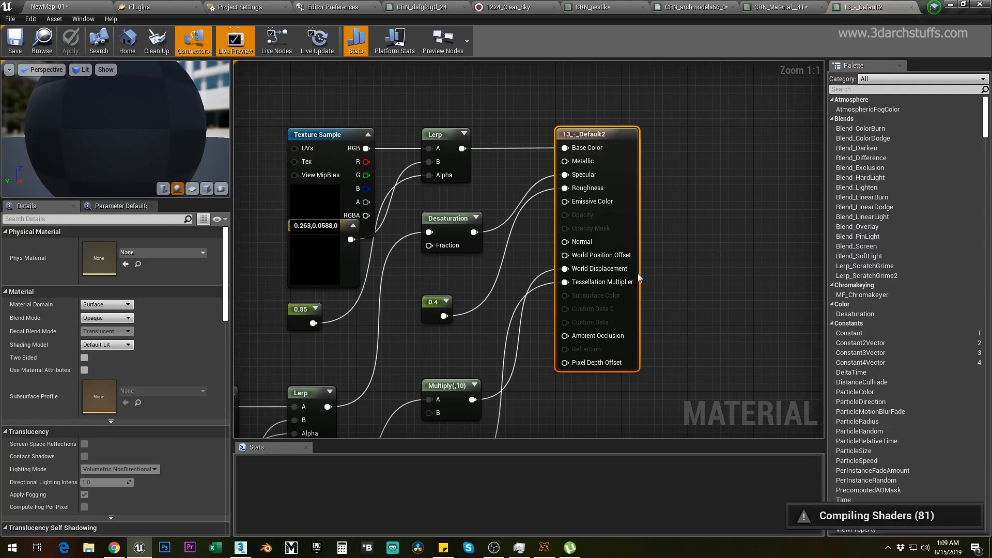
alt+click(566, 282)
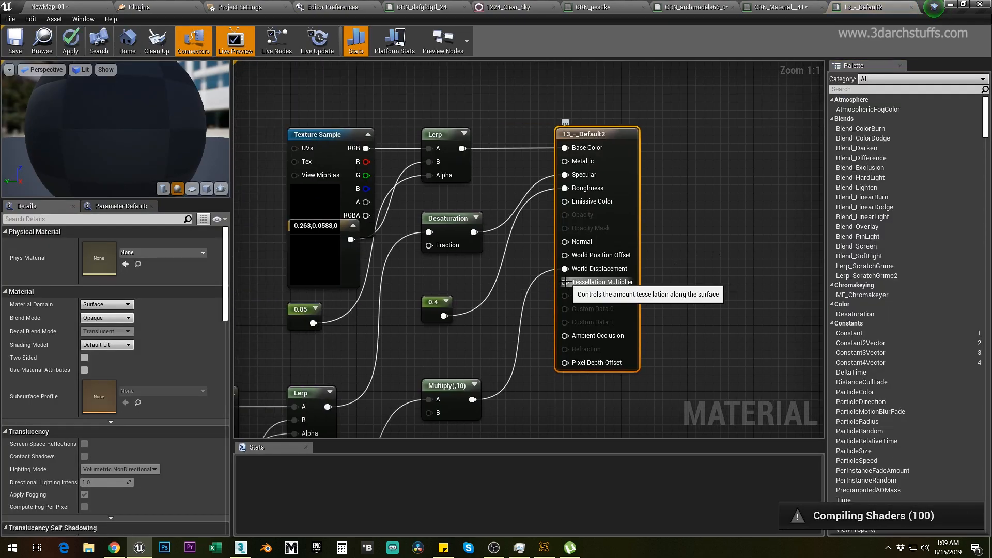
alt+click(565, 268)
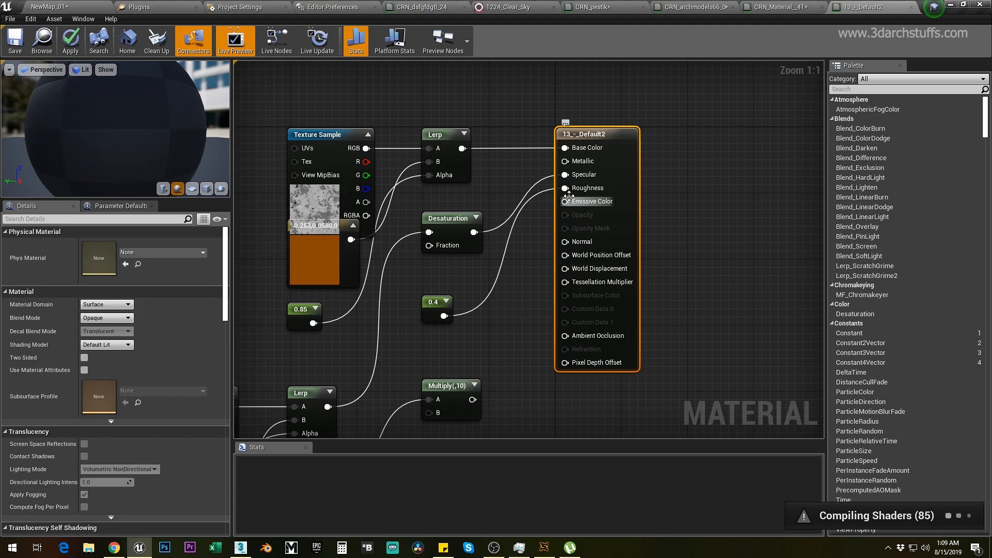
right_drag(501, 100, 617, 128)
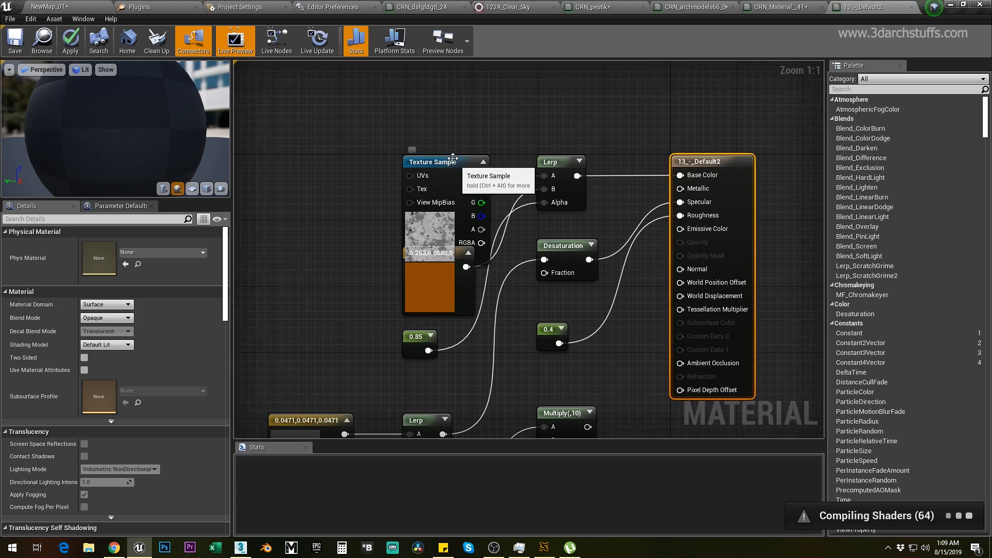
drag(453, 158, 432, 116)
In the material's Tessellation settings, turn off Crack Free Displacement and reset the D3D11 Tessellation Mode to its default
click(718, 169)
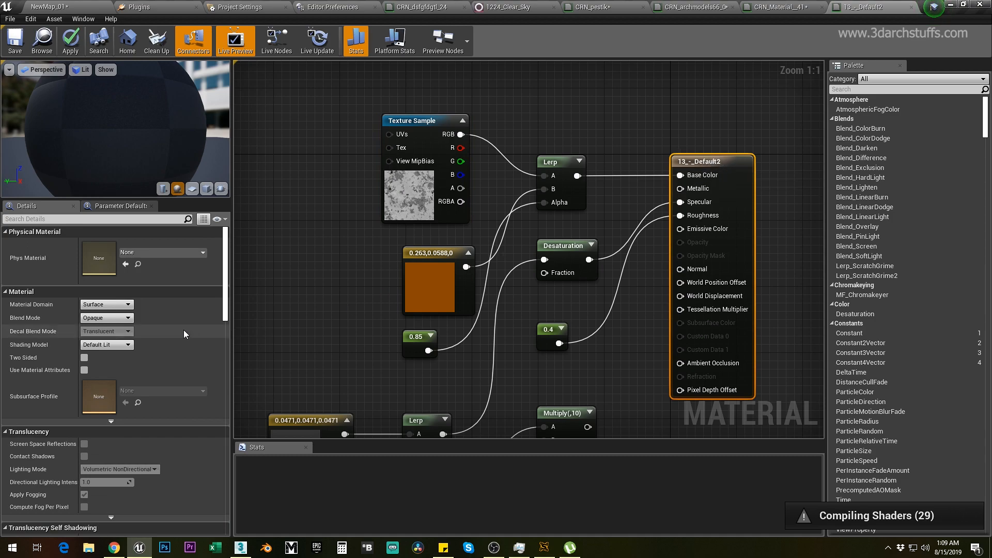
scroll(217, 377, down, 10)
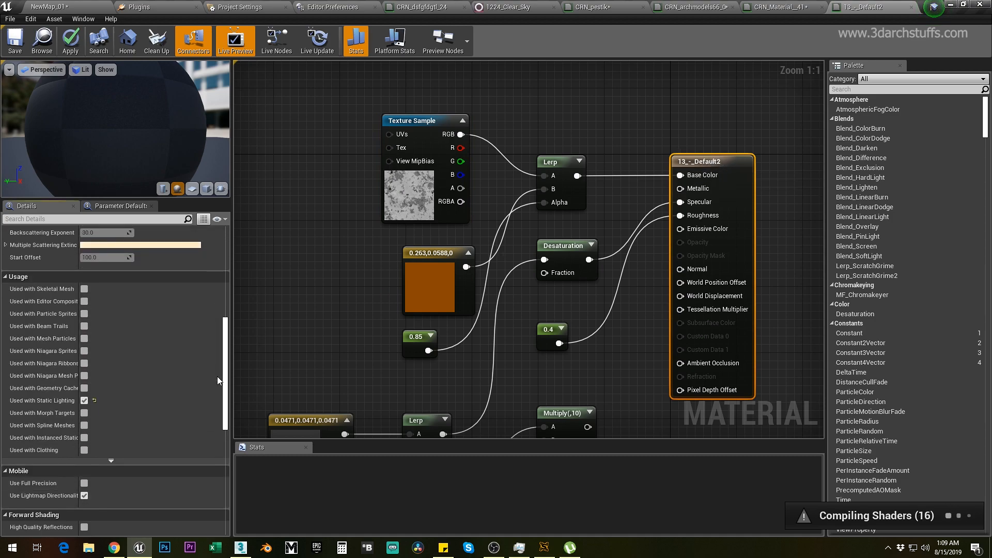
scroll(217, 376, down, 8)
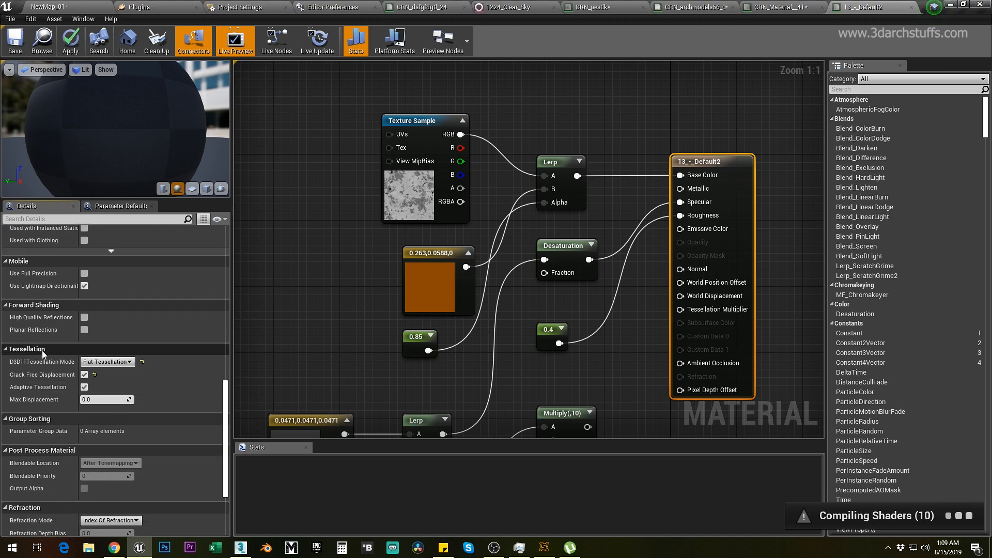
click(85, 375)
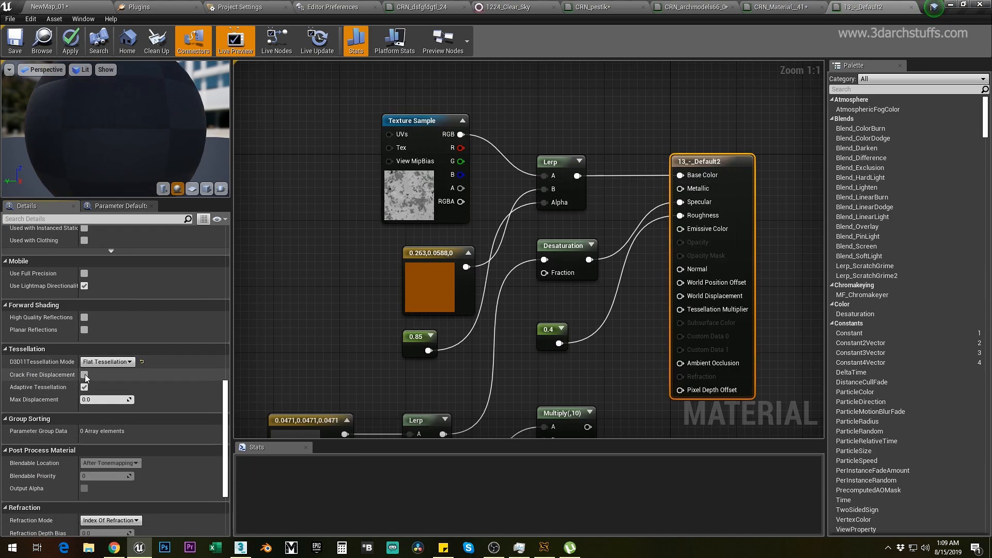
click(141, 361)
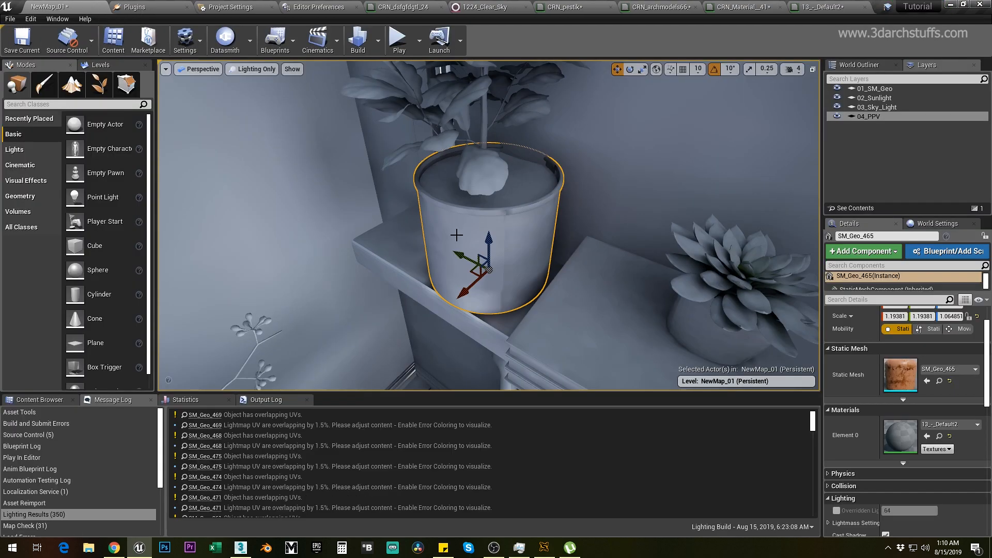
Inspect the plant pot on the windowsill shelf up close, and examine the rest of the room in the lighting-only view
scroll(507, 226, up, 5)
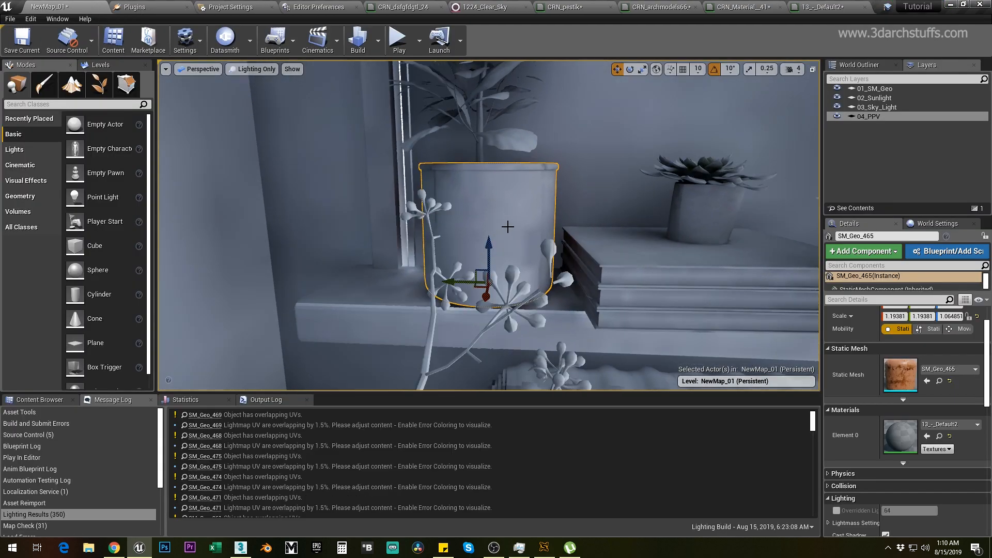
alt+drag(535, 238, 465, 269)
alt+right_drag(569, 252, 529, 287)
right_drag(632, 288, 589, 254)
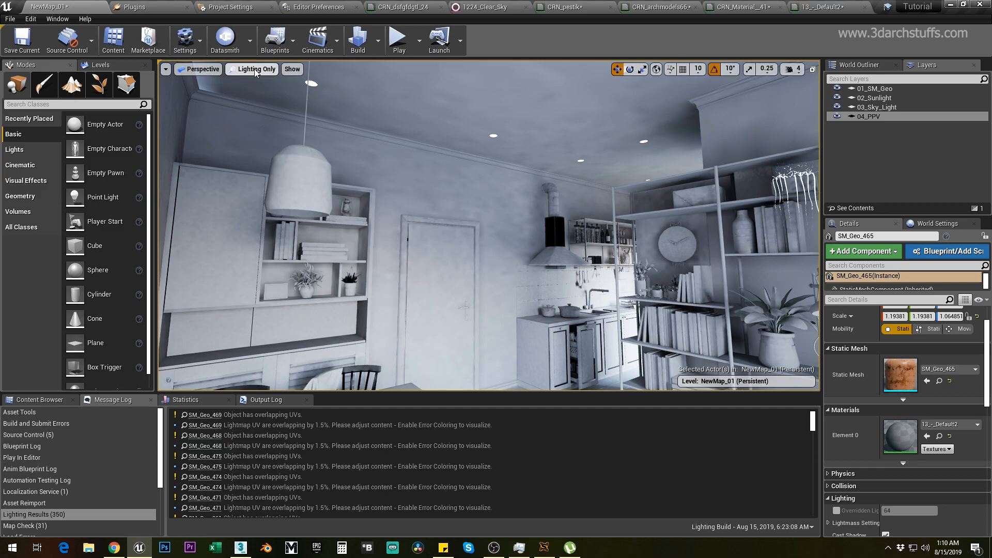
right_drag(492, 188, 546, 251)
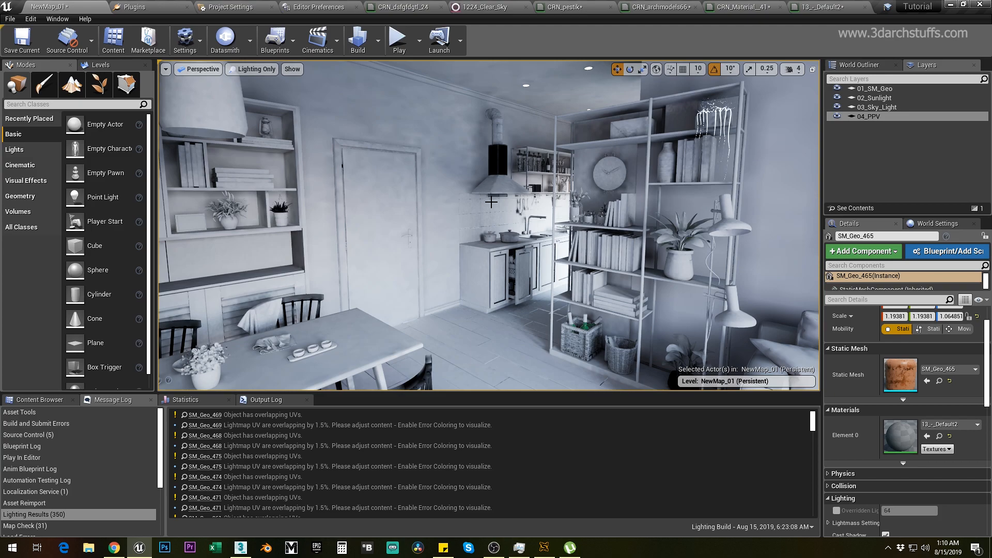
Switch the viewport to Lit and look over the dining, shelving and sofa areas
key(alt+4)
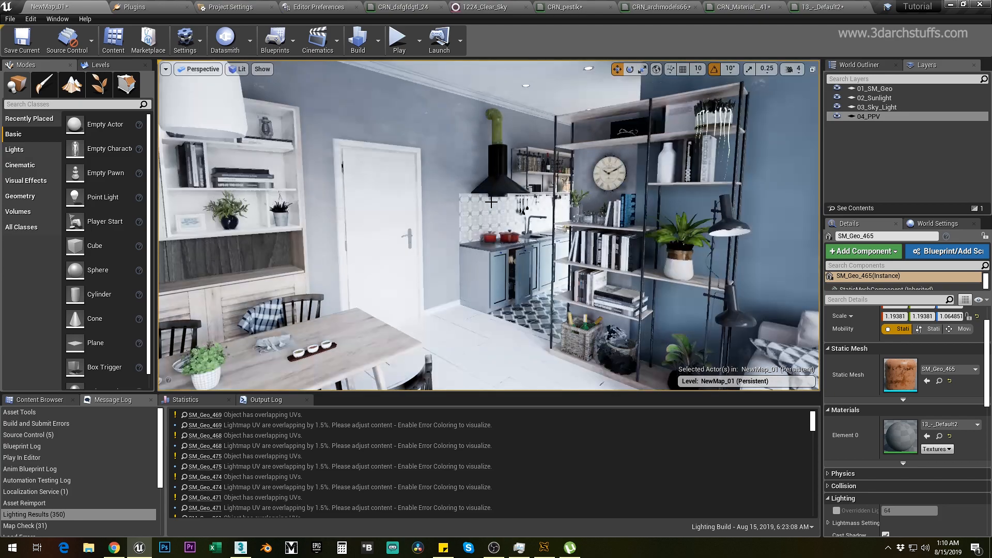
right_drag(491, 202, 576, 200)
key(s)
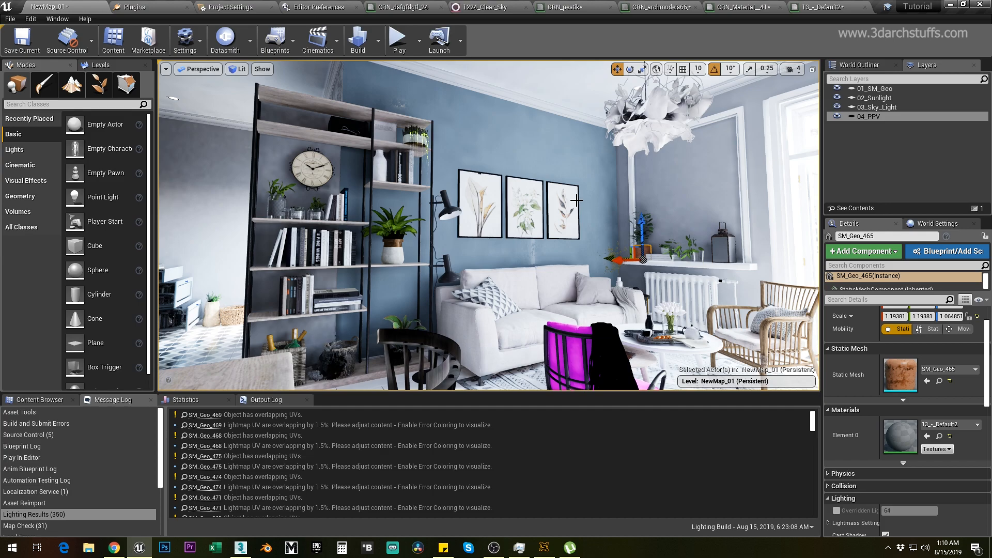
key(s)
right_drag(505, 181, 551, 189)
key(w)
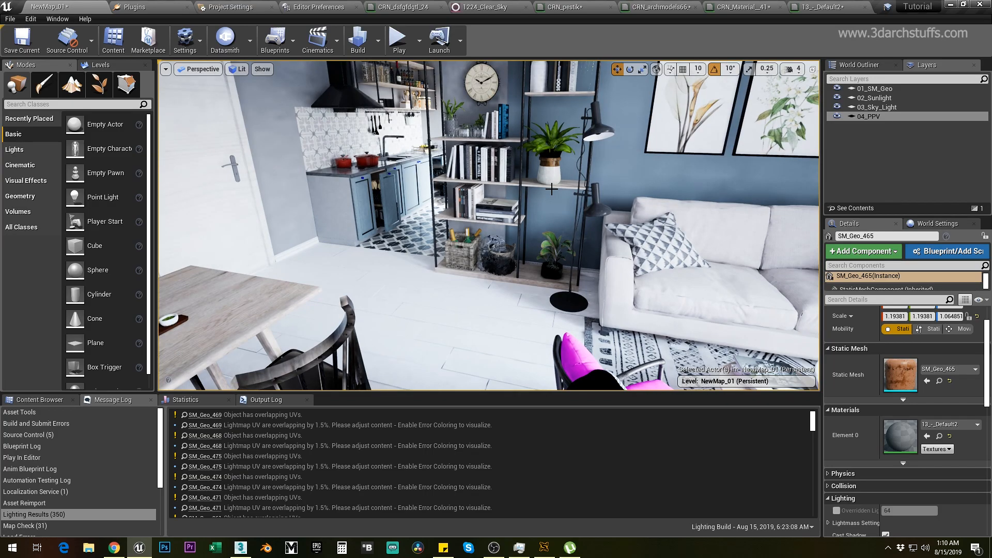
Switch the viewport to Lighting Only and examine the shading on the walls, open shelving, sofa and window area
key(alt+6)
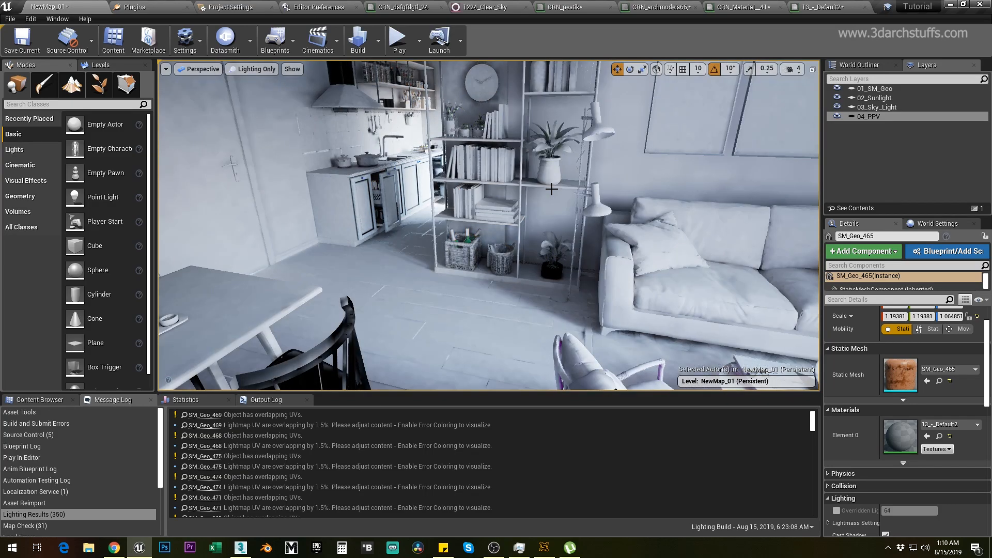
right_drag(552, 189, 601, 215)
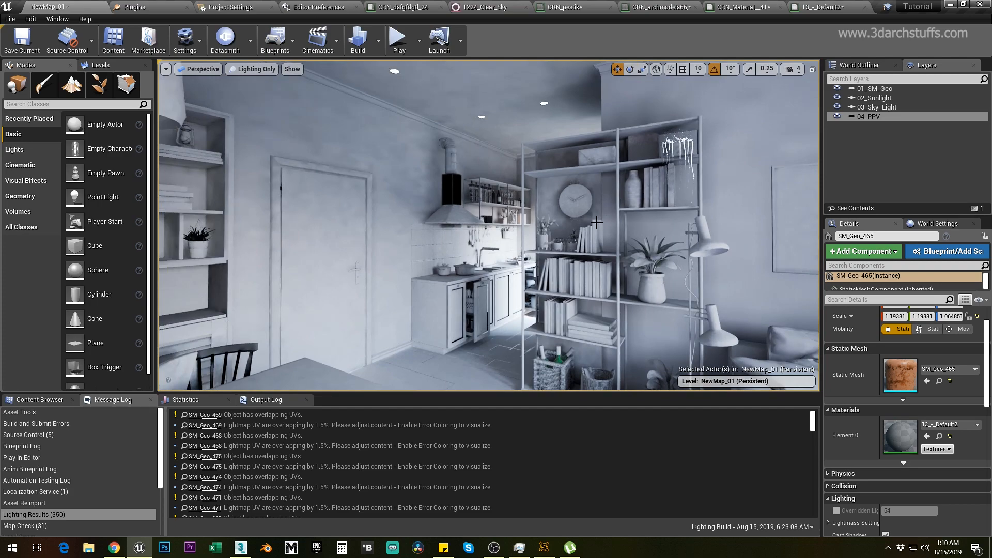
right_drag(531, 206, 584, 190)
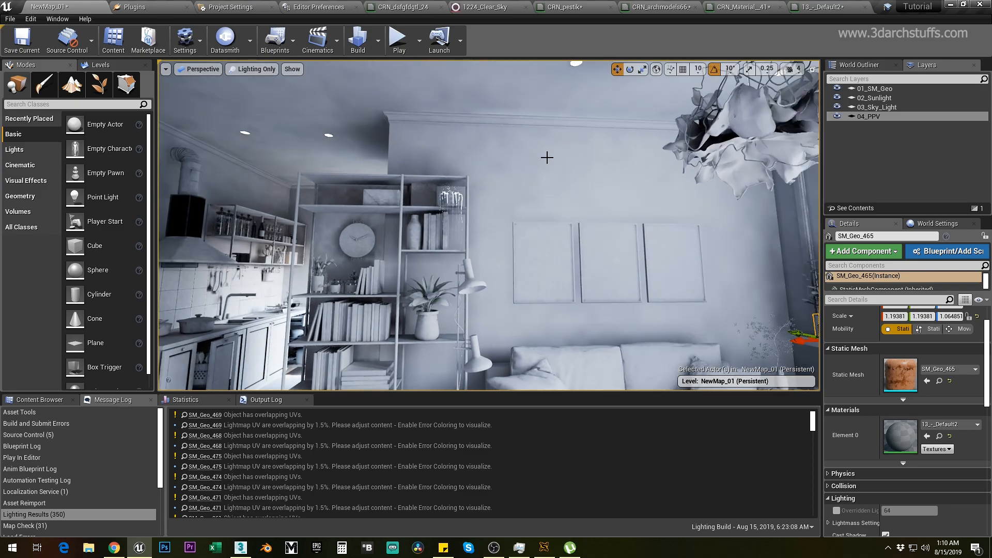
right_drag(543, 224, 533, 262)
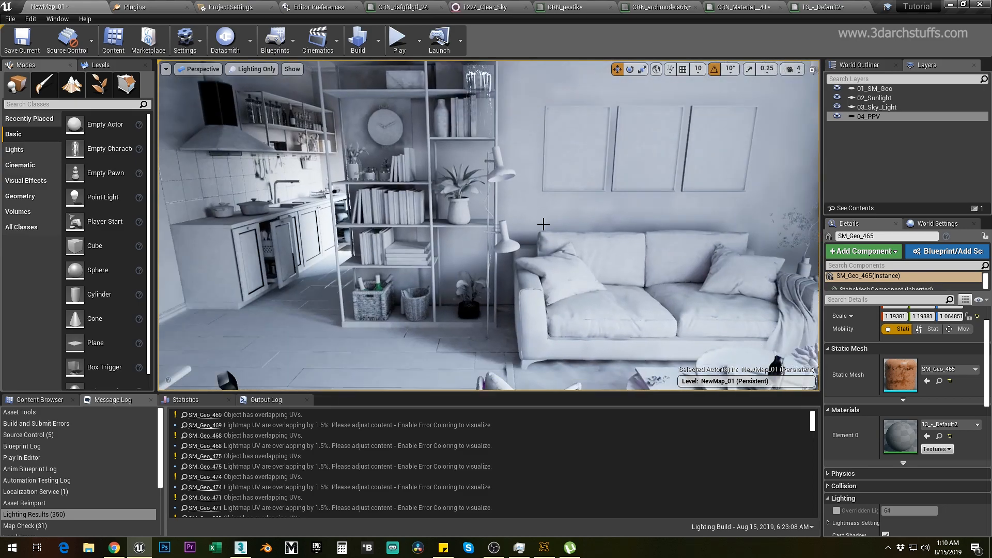
right_drag(568, 214, 744, 241)
scroll(468, 198, up, 3)
scroll(532, 200, up, 3)
scroll(552, 206, up, 4)
scroll(554, 230, down, 5)
scroll(609, 240, down, 4)
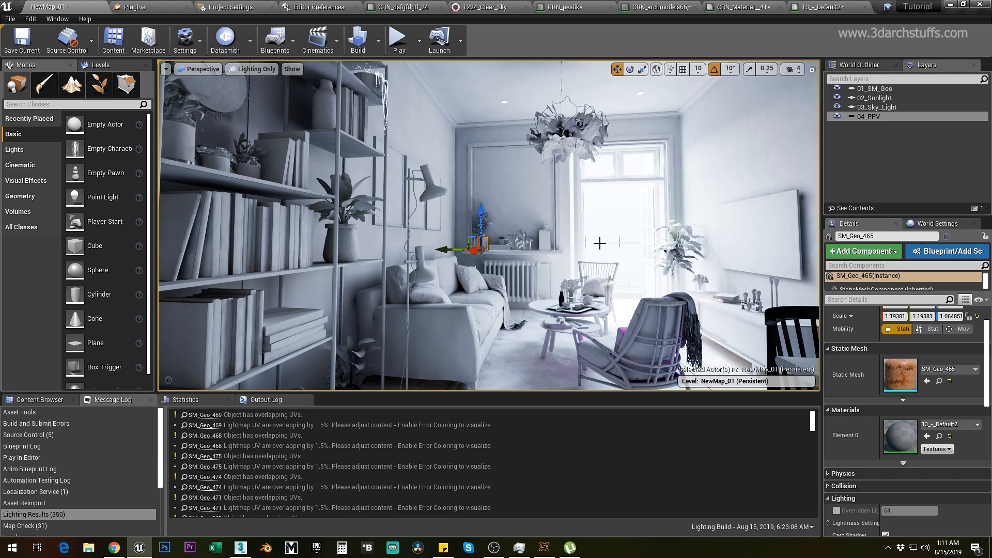
Examine the baked lighting around the sofa and shelves, and the floor joints at the kitchen entrance
right_drag(489, 225, 372, 289)
scroll(550, 253, up, 3)
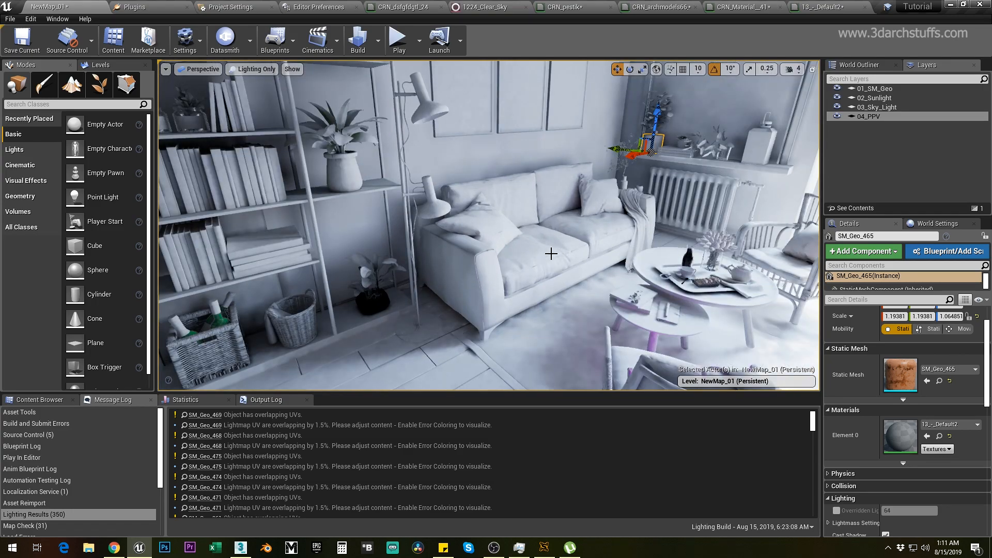
scroll(550, 252, down, 3)
right_drag(548, 252, 445, 256)
right_drag(591, 240, 572, 241)
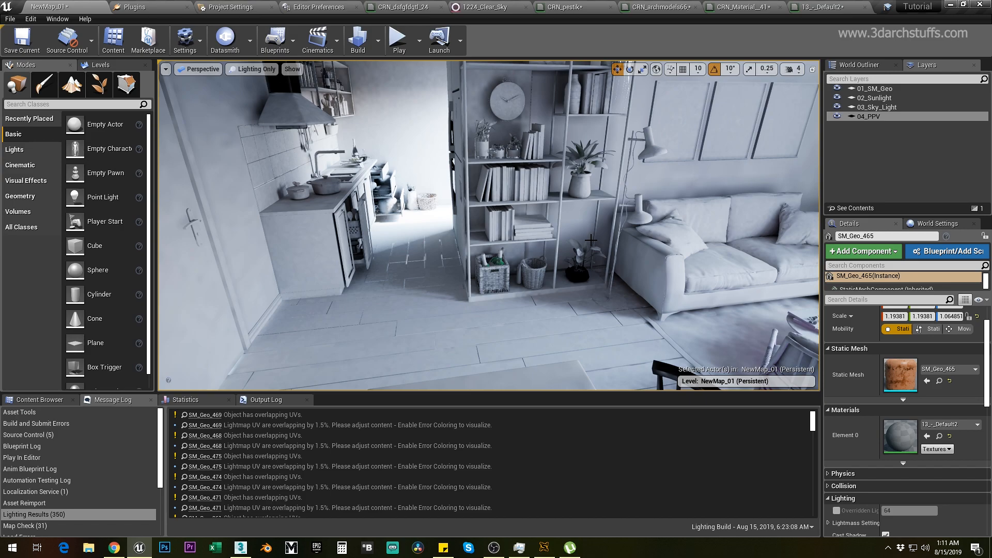
right_drag(591, 240, 671, 227)
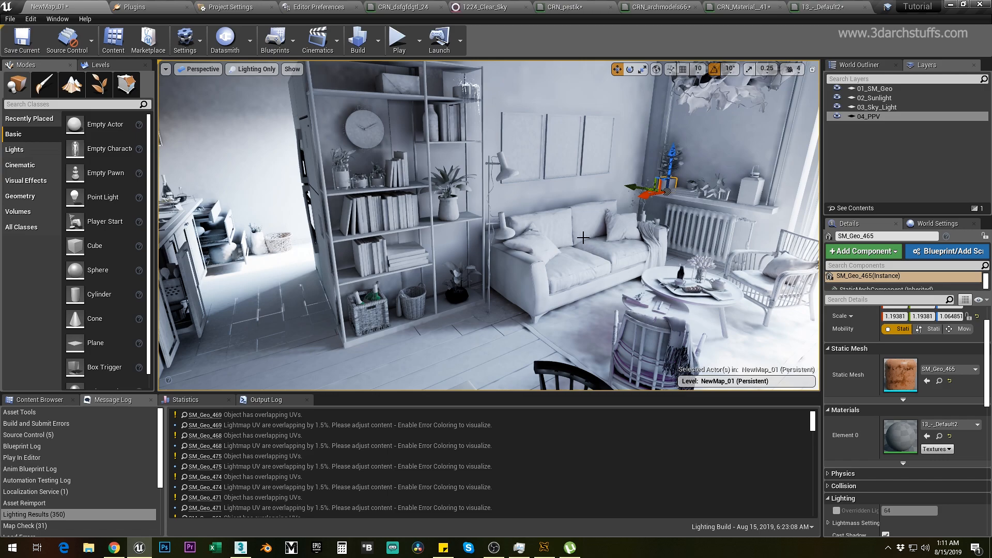
right_drag(572, 230, 620, 214)
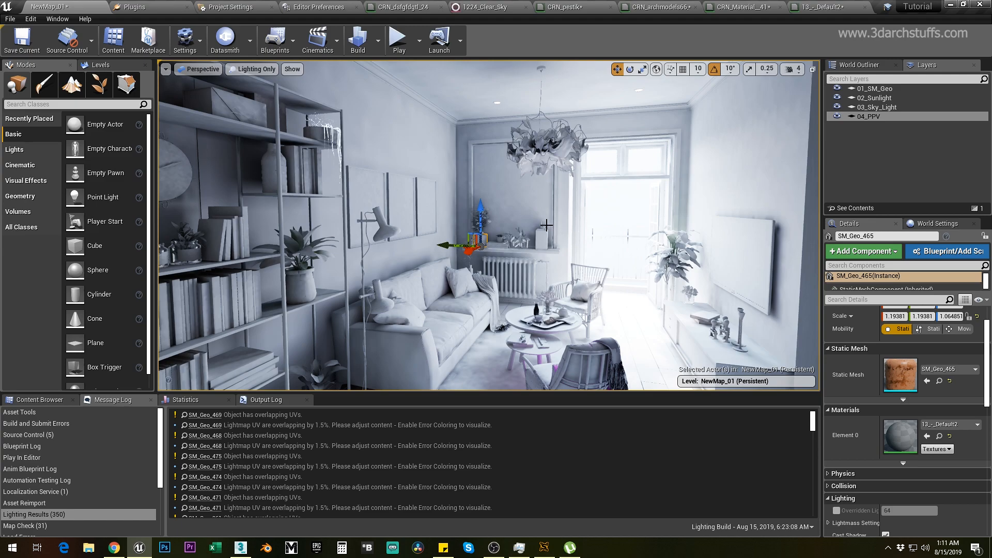
right_drag(600, 217, 617, 244)
right_drag(489, 226, 511, 258)
right_drag(606, 220, 580, 191)
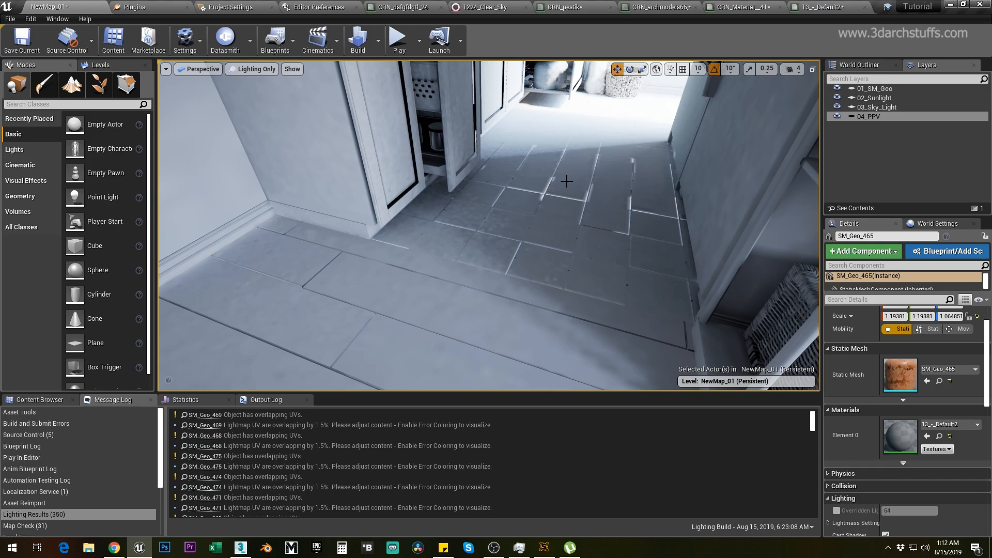
scroll(567, 182, down, 5)
Examine the lighting along the ceiling cornice and in the recessed corner around the downlight
right_drag(566, 181, 749, 88)
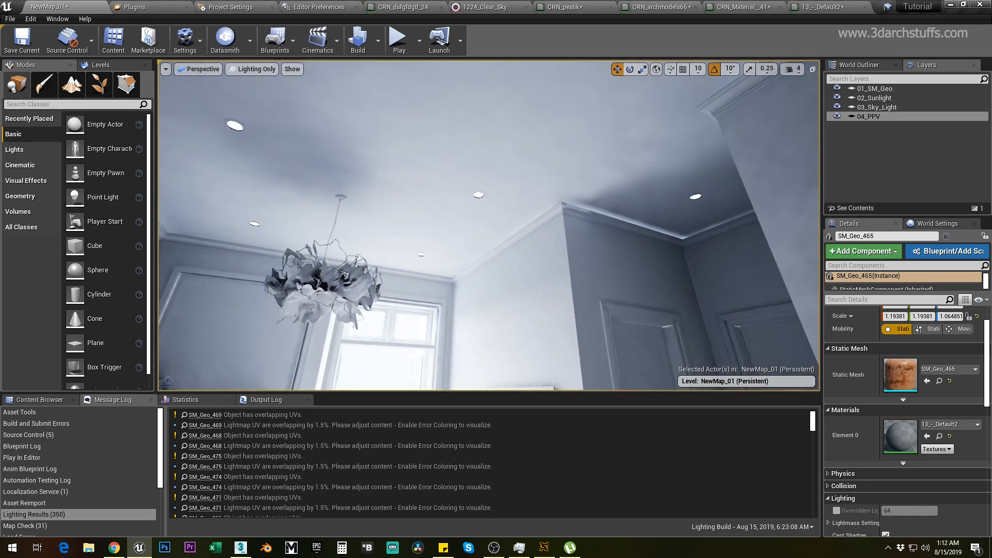
right_drag(609, 226, 618, 224)
scroll(595, 260, up, 4)
right_drag(547, 285, 594, 279)
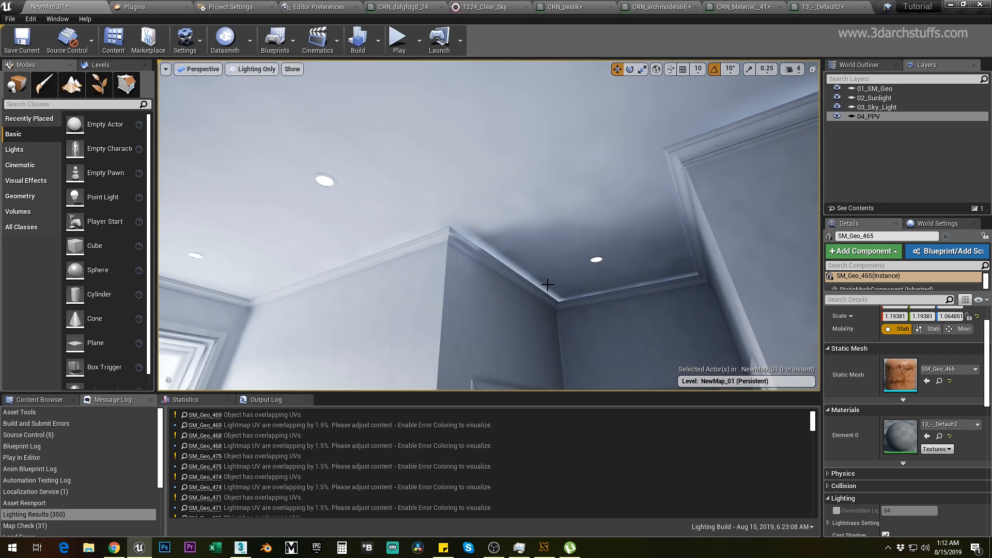
scroll(548, 284, up, 3)
right_drag(456, 230, 486, 253)
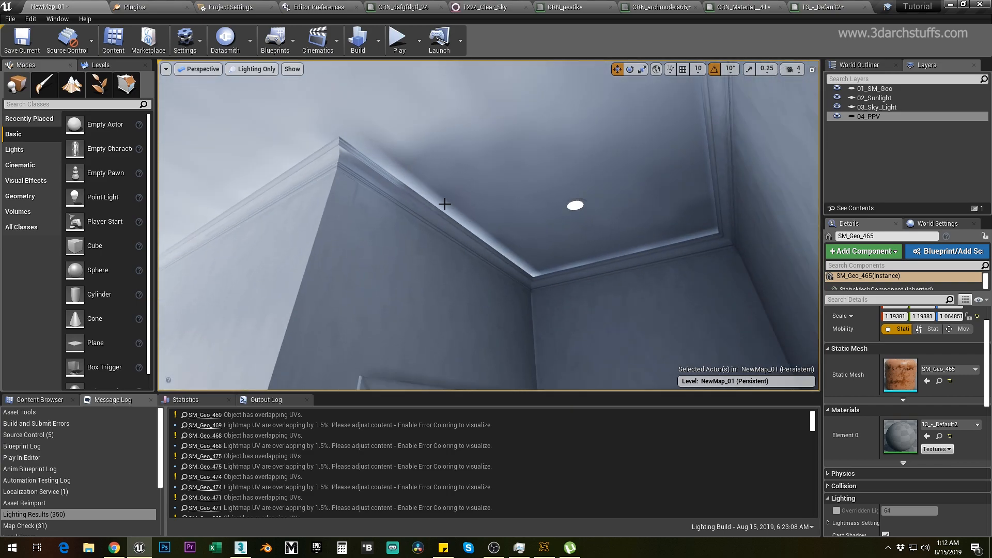
right_drag(553, 245, 693, 244)
middle_drag(553, 246, 496, 246)
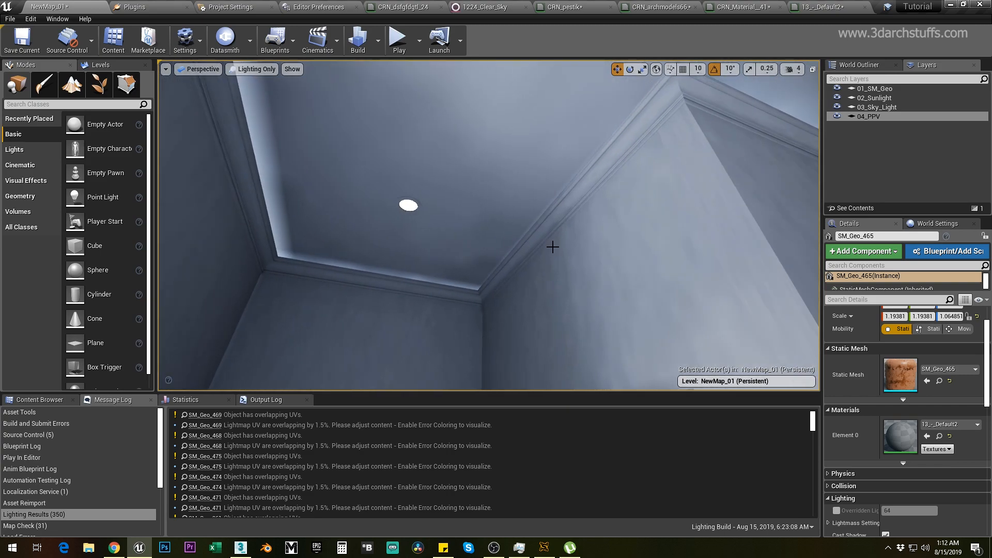
right_drag(552, 245, 640, 246)
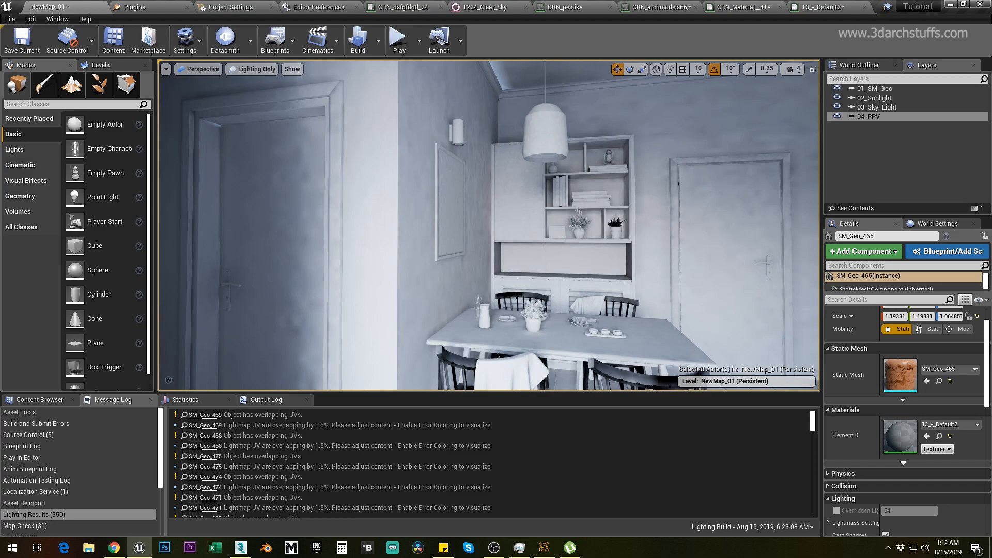
Examine the dining area, sofa corner and window wall in the lighting-only view, and clear the plant pot selection
right_drag(553, 246, 653, 266)
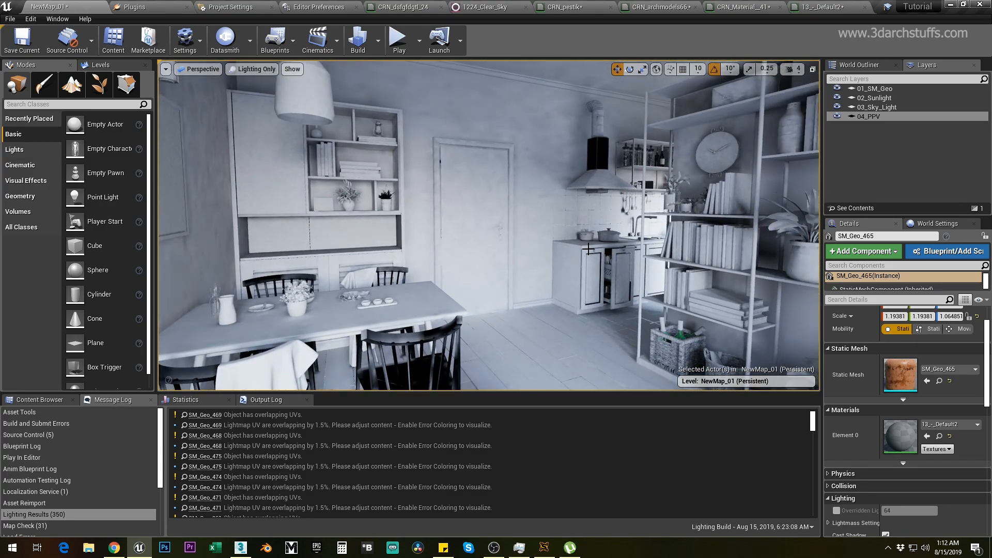
scroll(571, 237, up, 3)
right_drag(569, 234, 501, 281)
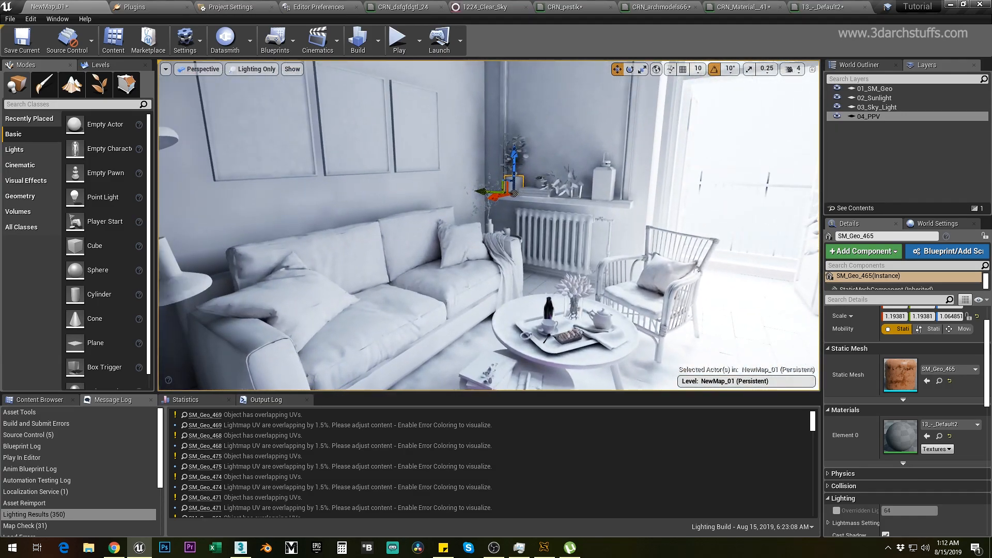
right_drag(489, 225, 560, 176)
scroll(489, 225, up, 4)
right_drag(537, 232, 549, 261)
key(Escape)
scroll(491, 260, down, 3)
scroll(491, 260, up, 4)
scroll(541, 229, down, 3)
scroll(538, 240, down, 4)
right_drag(464, 203, 398, 185)
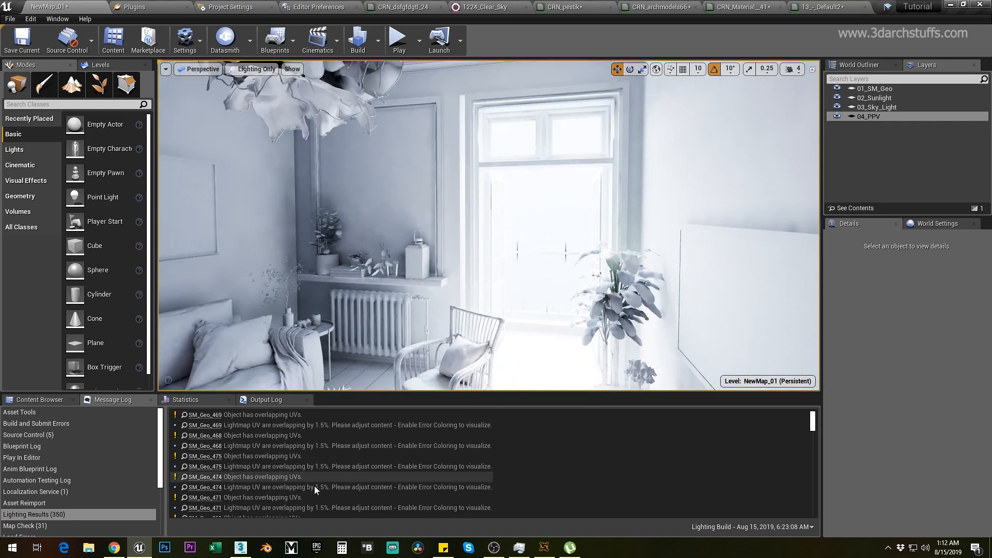
right_drag(386, 287, 372, 287)
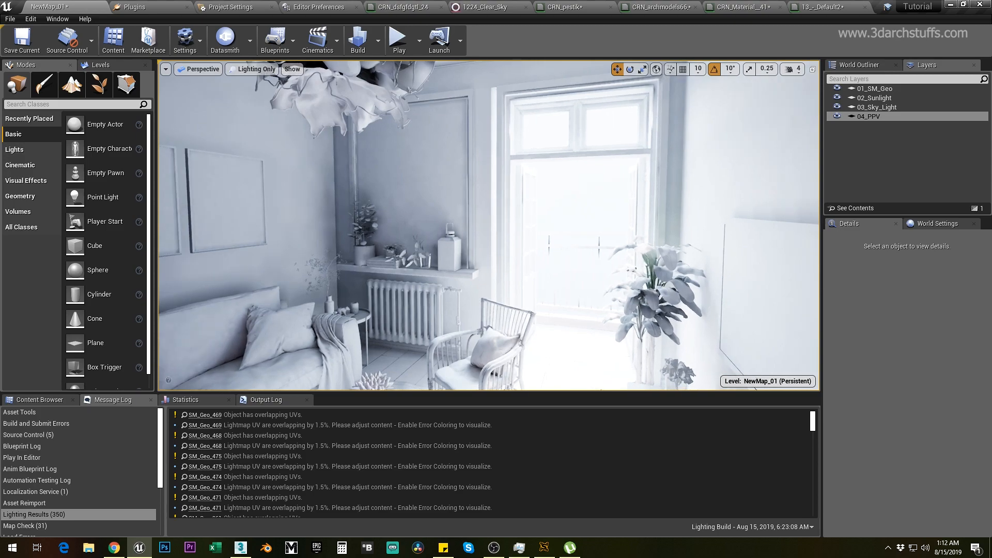
Save the NewMap_01 level together with its built lighting data and the edited materials
key(ctrl+s)
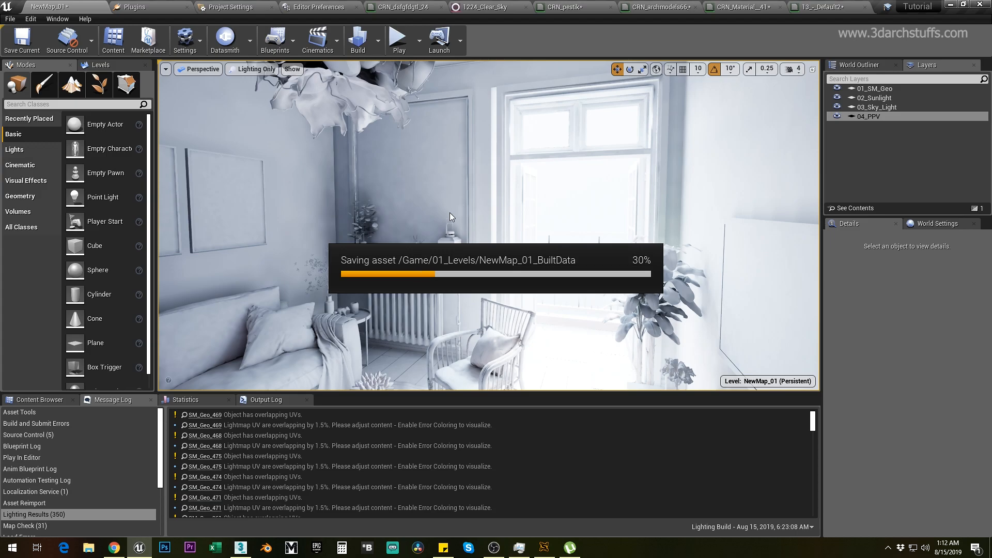
right_drag(480, 209, 518, 207)
key(w)
right_drag(500, 240, 396, 233)
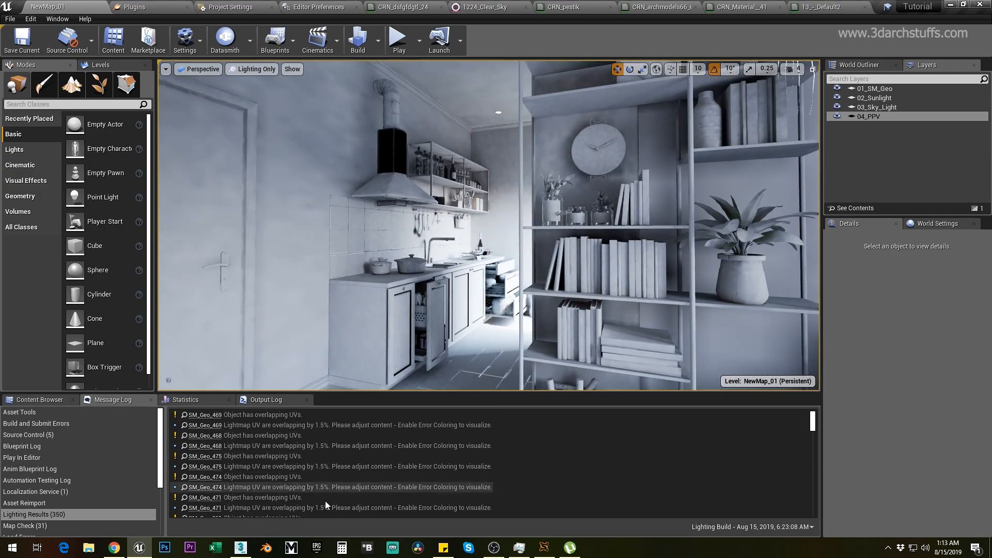
Check the room model in 3ds Max, and return to the Unreal level to examine the ceiling and window wall
click(240, 547)
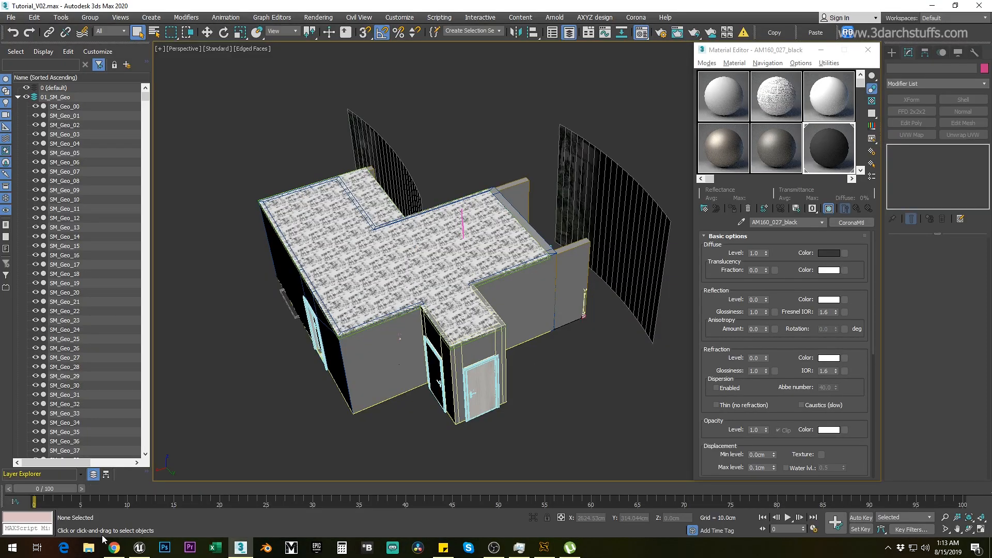
click(138, 547)
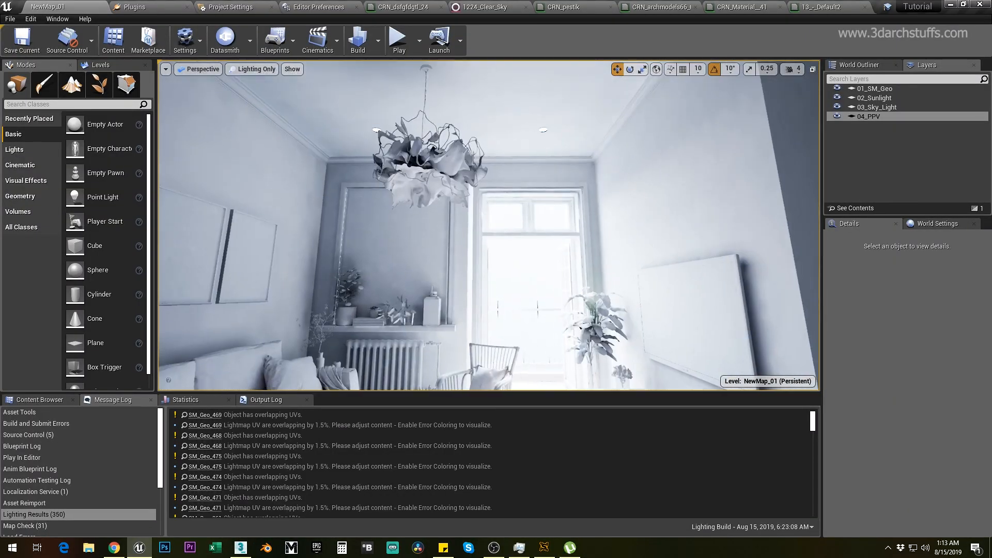
scroll(423, 256, up, 3)
right_drag(423, 257, 279, 407)
scroll(388, 239, up, 3)
Switch to 3ds Max and delete the two curved backdrop planes outside the building
click(240, 547)
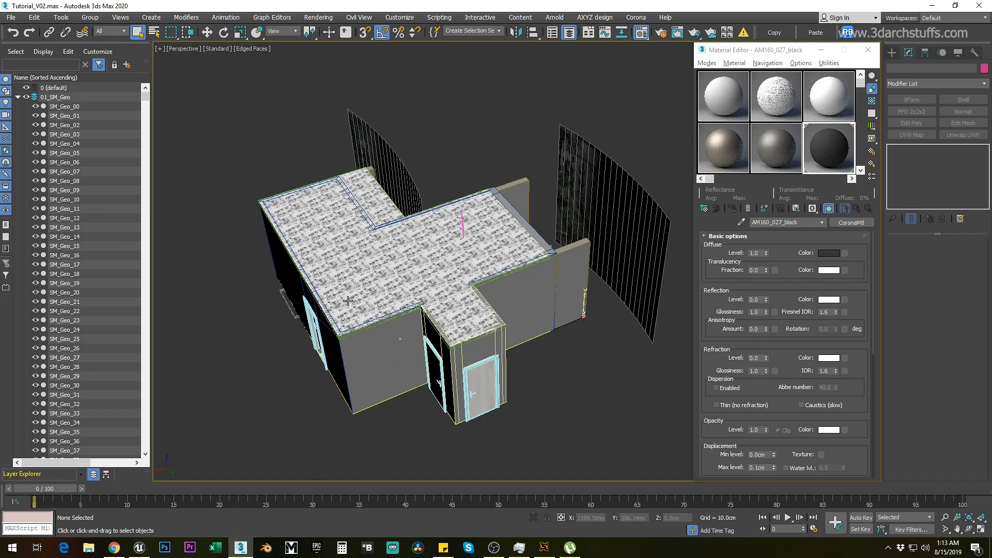
alt+middle_drag(540, 331, 463, 295)
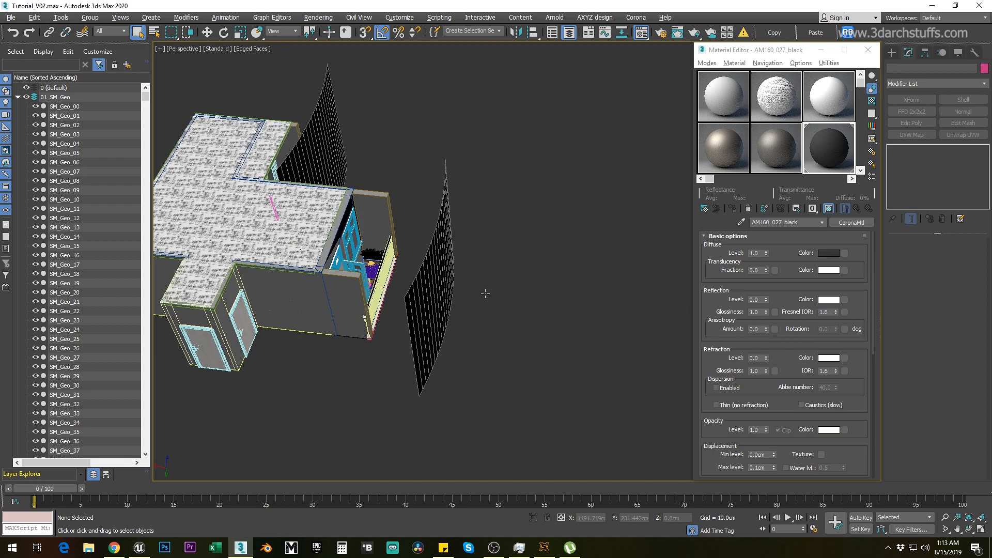
click(452, 286)
key(Delete)
click(331, 161)
key(Delete)
Select the seven wall objects around the balcony and the room's interior, and isolate them in the viewport
scroll(385, 266, up, 4)
alt+middle_drag(385, 267, 297, 391)
click(296, 392)
key(z)
alt+middle_drag(504, 290, 463, 297)
scroll(590, 389, up, 5)
middle_drag(590, 389, 429, 177)
ctrl+click(425, 145)
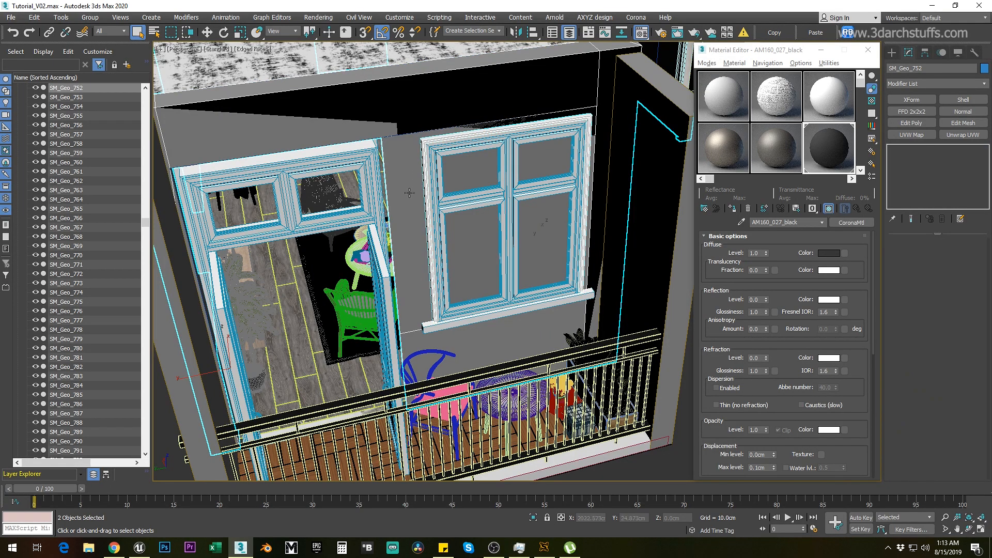
ctrl+click(378, 160)
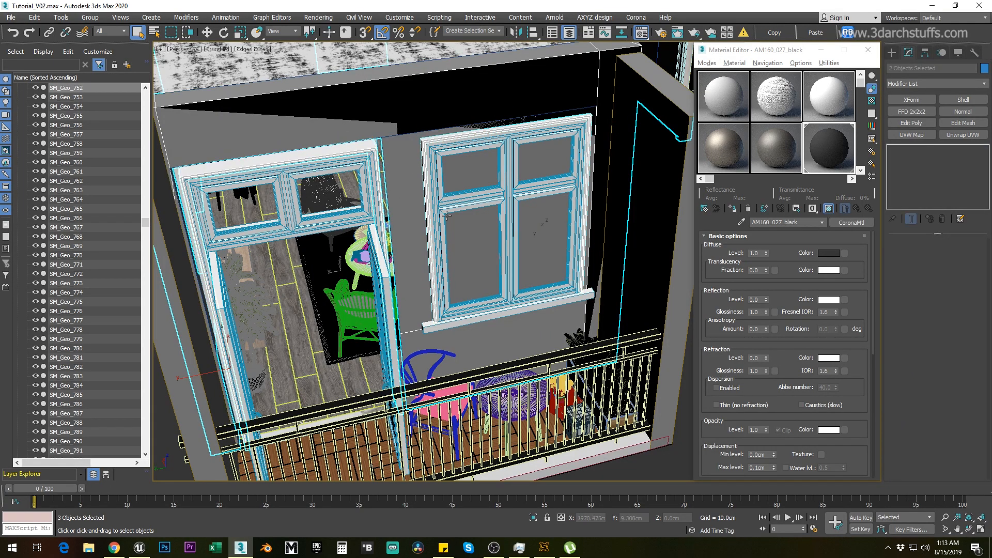
alt+middle_drag(448, 220, 338, 275)
ctrl+click(334, 115)
ctrl+click(317, 132)
ctrl+click(407, 241)
middle_drag(407, 240, 475, 126)
ctrl+click(458, 318)
middle_drag(463, 273, 468, 218)
middle_drag(534, 193, 465, 279)
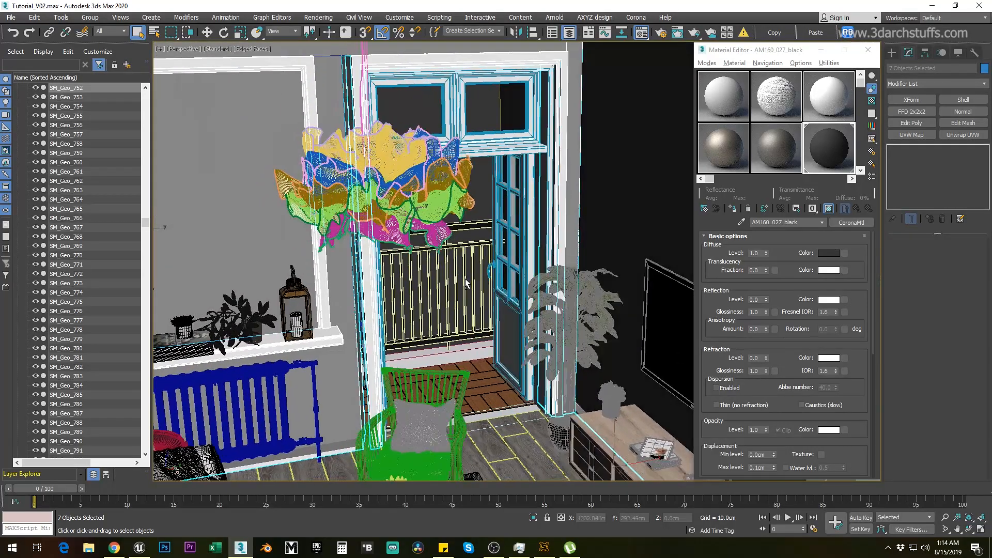
key(alt+q)
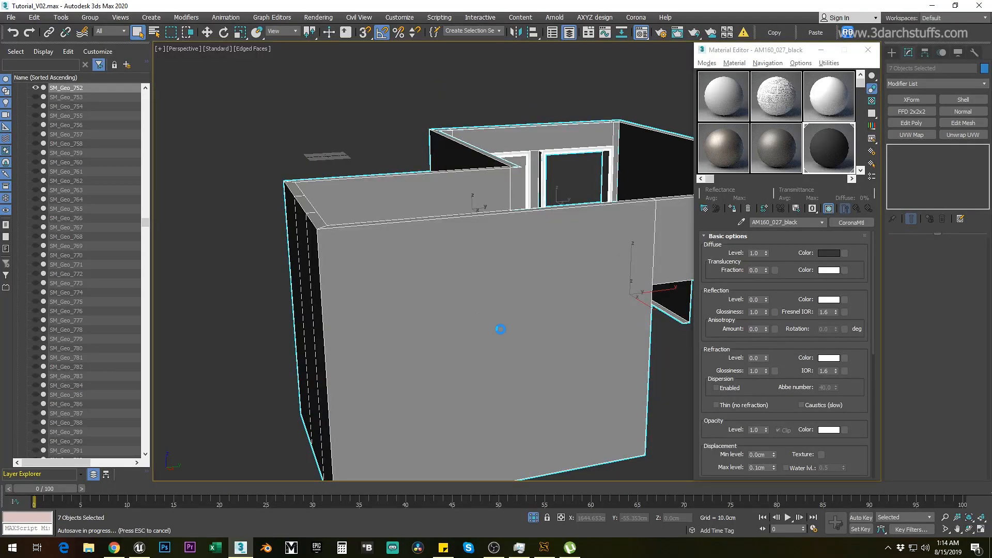
Detach the exterior faces of the balcony window and door wall from the room wall mesh as a separate object
scroll(425, 308, down, 8)
alt+middle_drag(297, 314, 522, 356)
drag(524, 359, 412, 343)
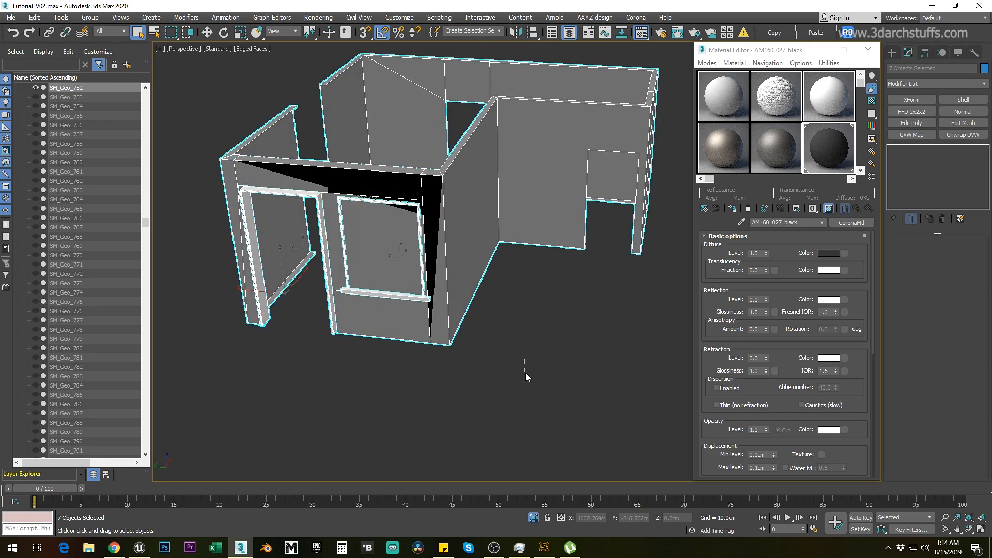
click(421, 330)
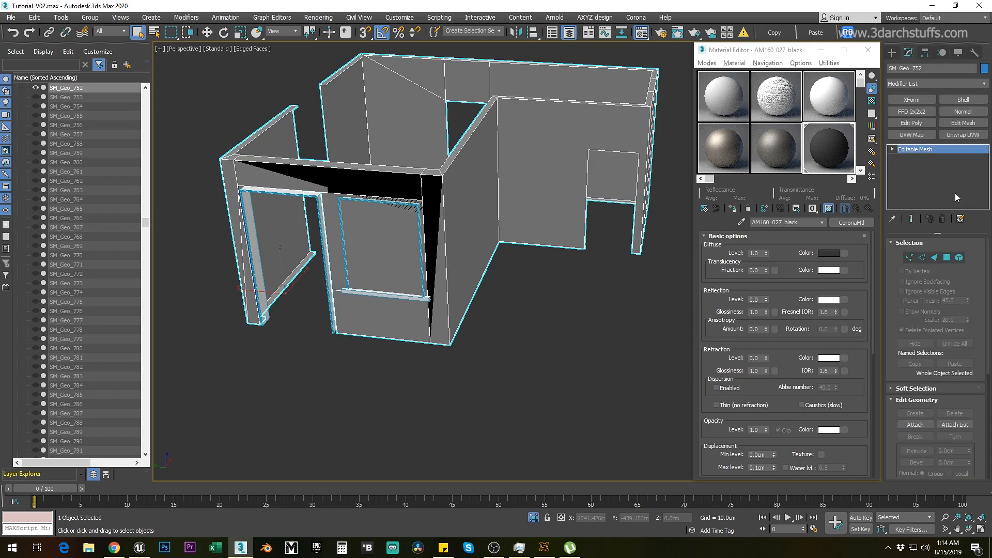
click(891, 149)
click(912, 185)
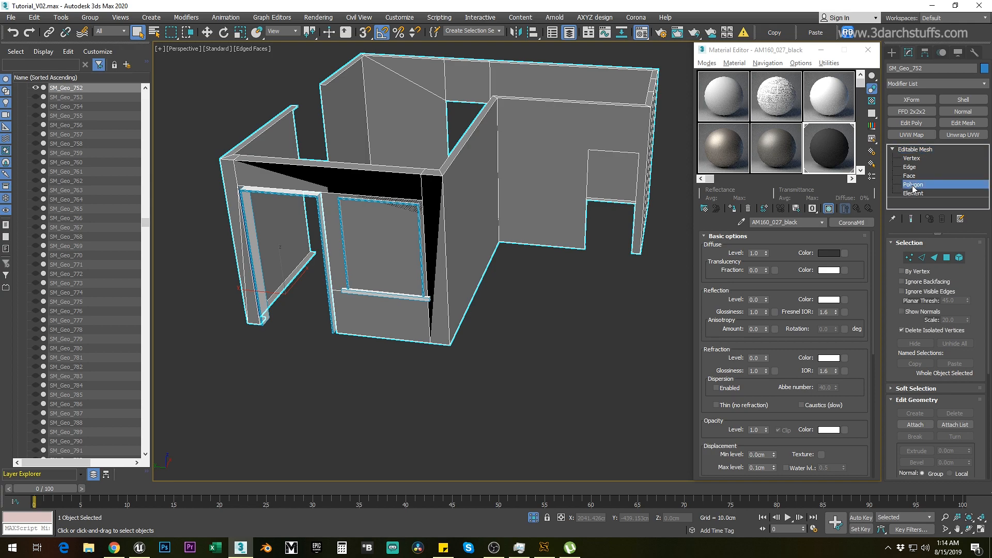
click(412, 321)
scroll(413, 320, up, 5)
ctrl+click(443, 306)
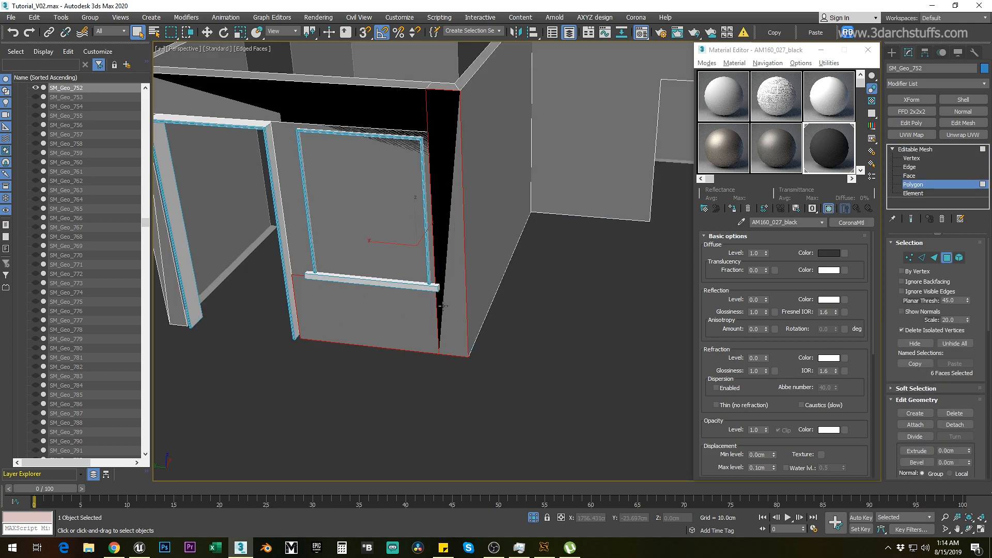
ctrl+click(404, 110)
middle_drag(353, 154, 507, 186)
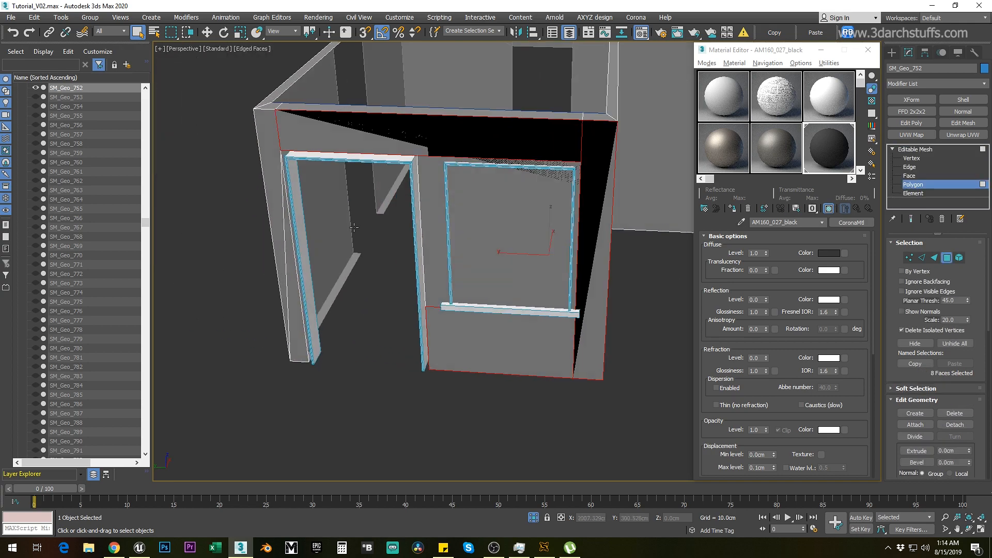
alt+middle_drag(346, 227, 379, 227)
ctrl+click(264, 162)
ctrl+click(287, 281)
alt+middle_drag(338, 289, 160, 279)
alt+middle_drag(420, 298, 615, 291)
key(ctrl+d)
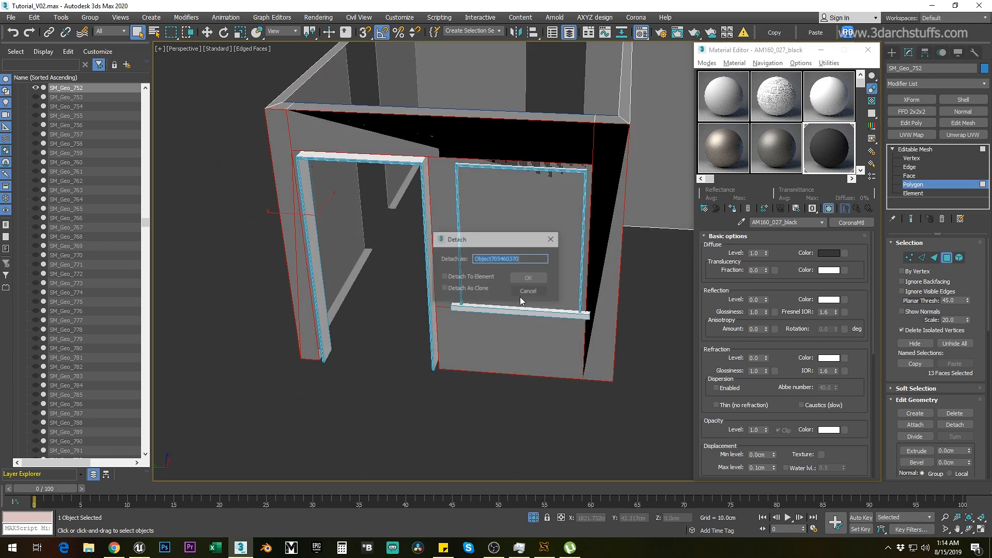
click(529, 279)
alt+middle_drag(529, 279, 421, 371)
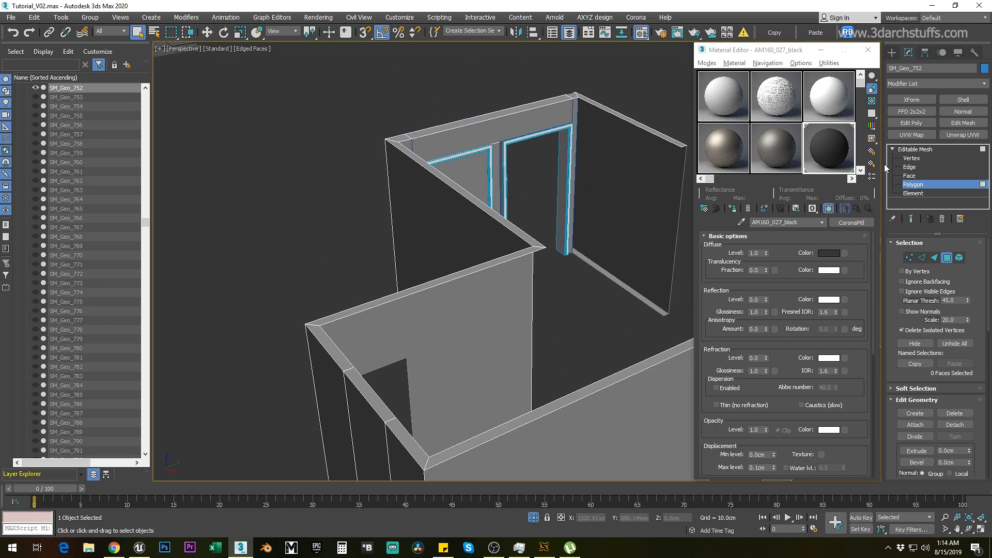
click(915, 149)
Examine the inner window wall, try moving the room wall mesh upward, and undo the move
click(523, 165)
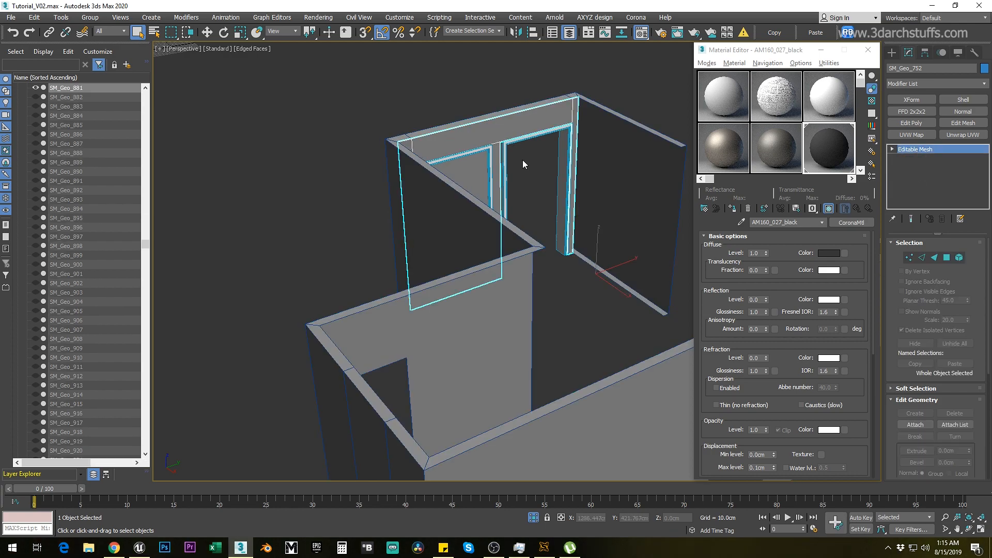
scroll(522, 159, up, 4)
alt+middle_drag(547, 163, 510, 178)
scroll(495, 154, down, 5)
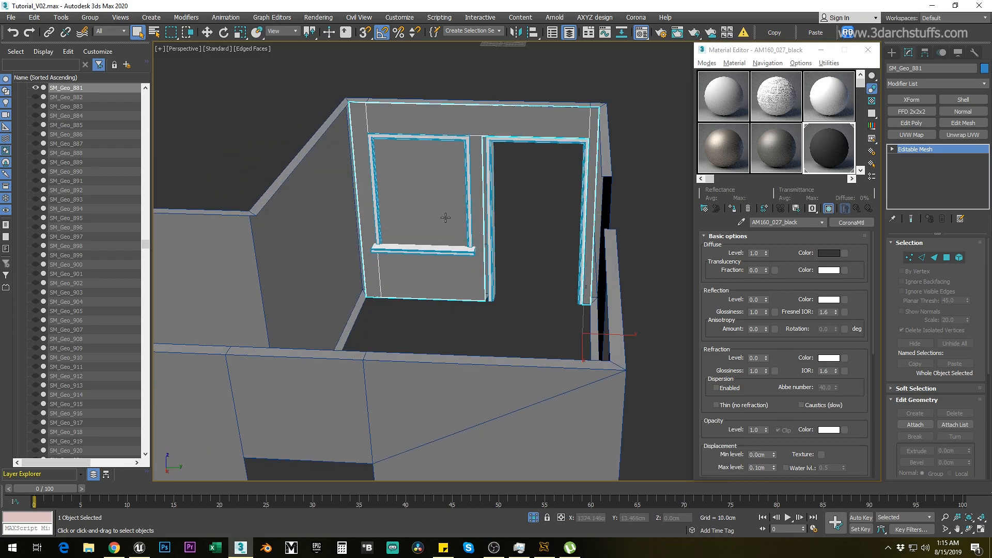
click(329, 251)
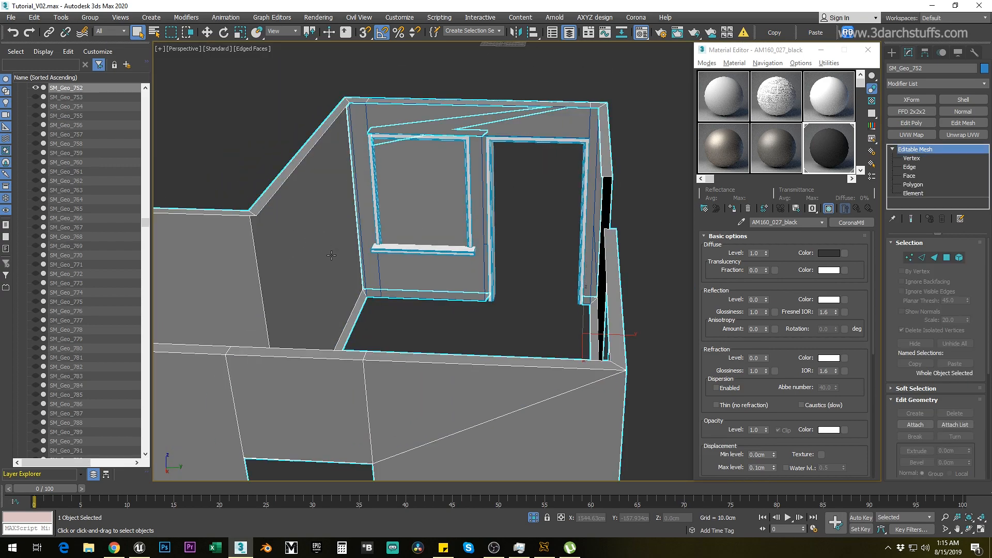
scroll(506, 279, down, 4)
alt+middle_drag(505, 281, 505, 224)
key(w)
drag(341, 291, 346, 139)
middle_drag(409, 112, 428, 211)
key(ctrl+z)
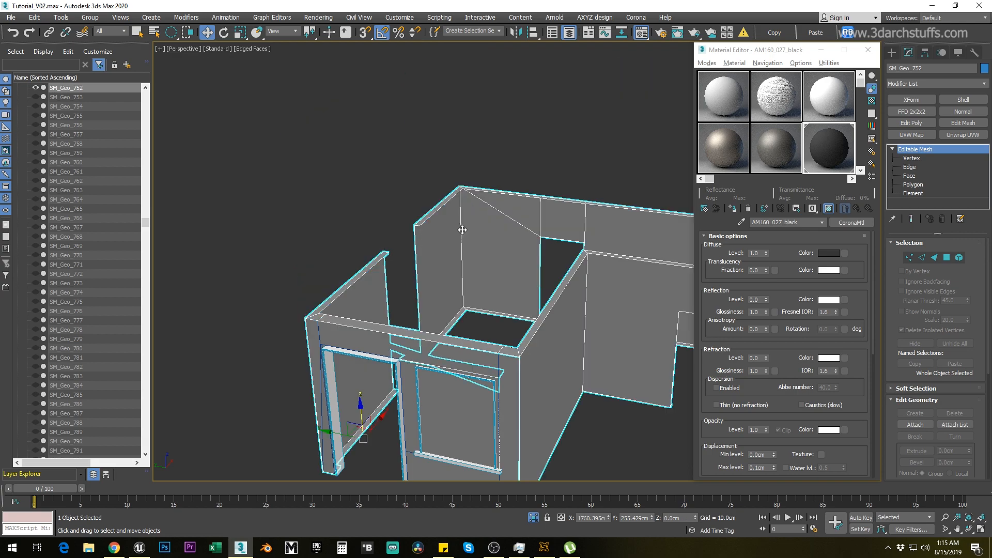
middle_drag(508, 309, 443, 193)
scroll(442, 193, down, 2)
click(428, 210)
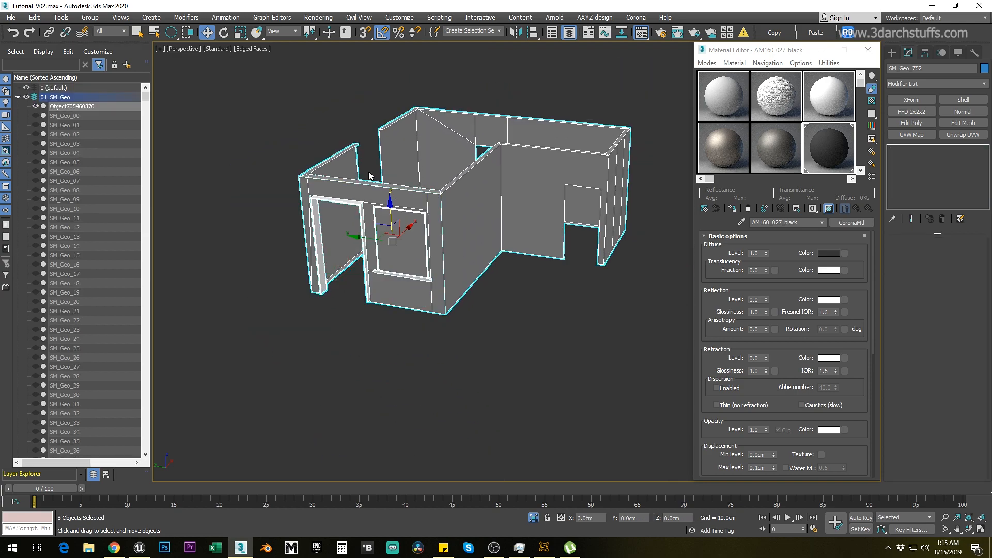
click(358, 104)
key(ctrl+a)
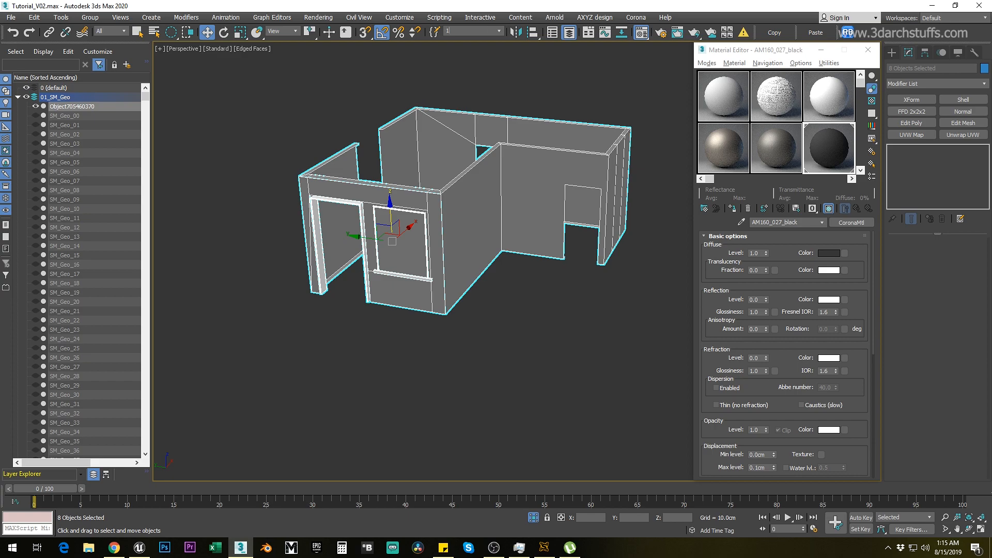
click(532, 307)
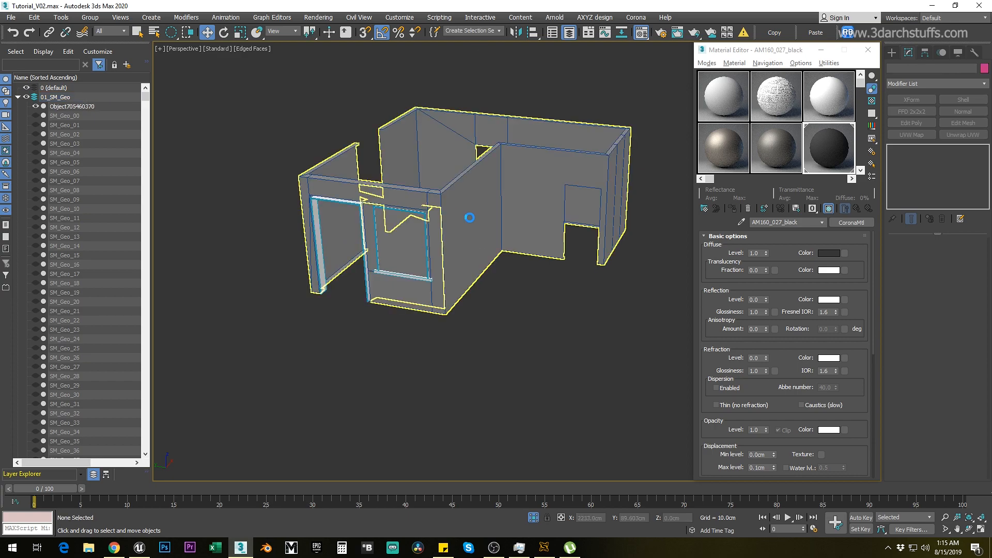
Isolate the room wall mesh and delete the leftover triangular face beneath the top edge of the balcony wall
click(469, 217)
scroll(470, 217, up, 3)
alt+middle_drag(482, 258, 497, 256)
click(909, 185)
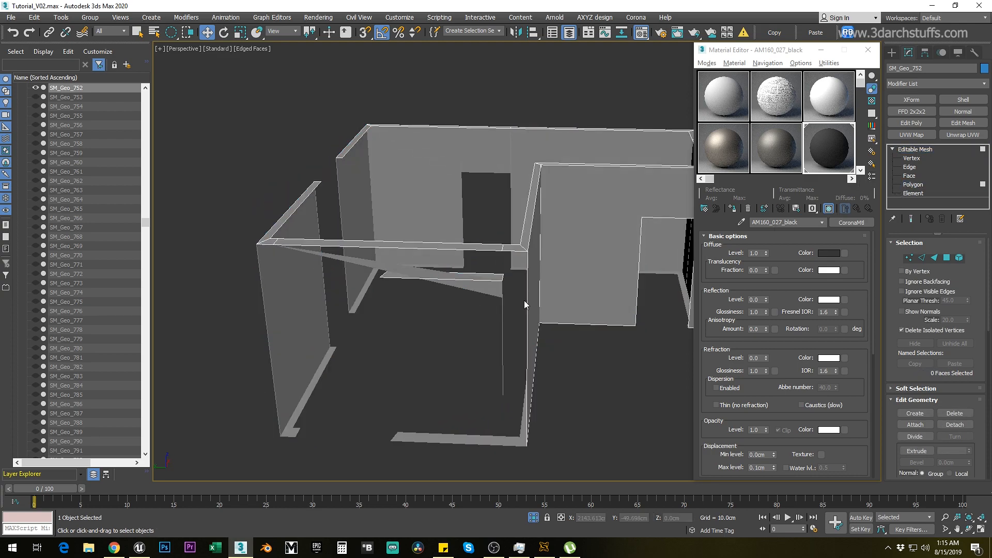
alt+middle_drag(498, 326, 583, 298)
click(628, 294)
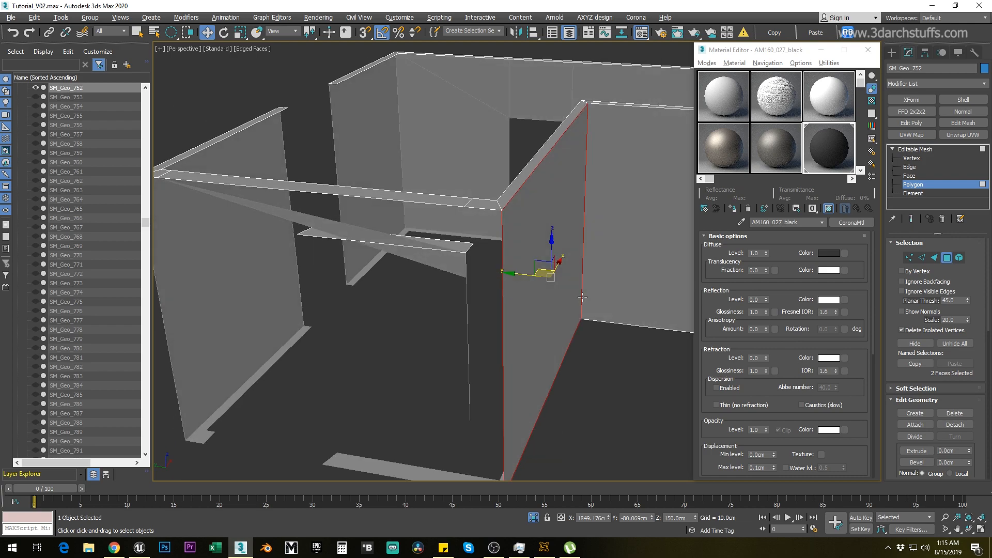
click(468, 315)
click(454, 340)
drag(174, 36, 171, 32)
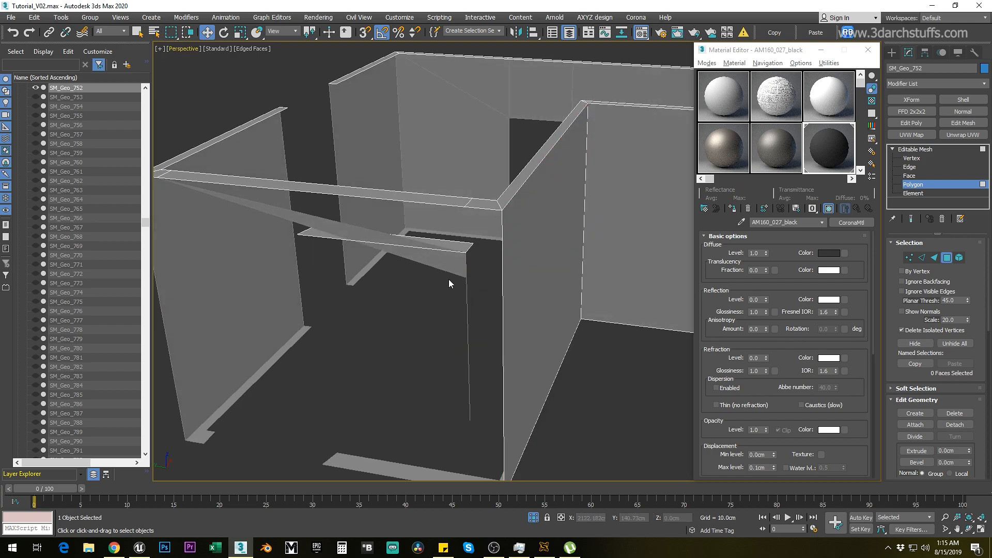
click(464, 312)
click(438, 278)
click(445, 267)
key(Delete)
Detach the narrow horizontal strip above the window opening from the room wall mesh as a separate object
click(447, 247)
alt+middle_drag(413, 327, 470, 266)
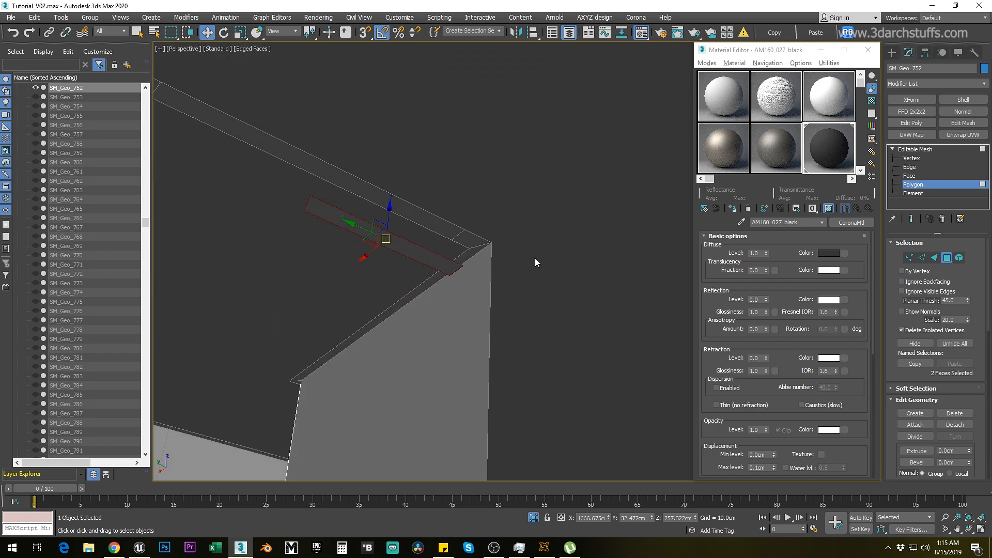
middle_drag(547, 268, 485, 191)
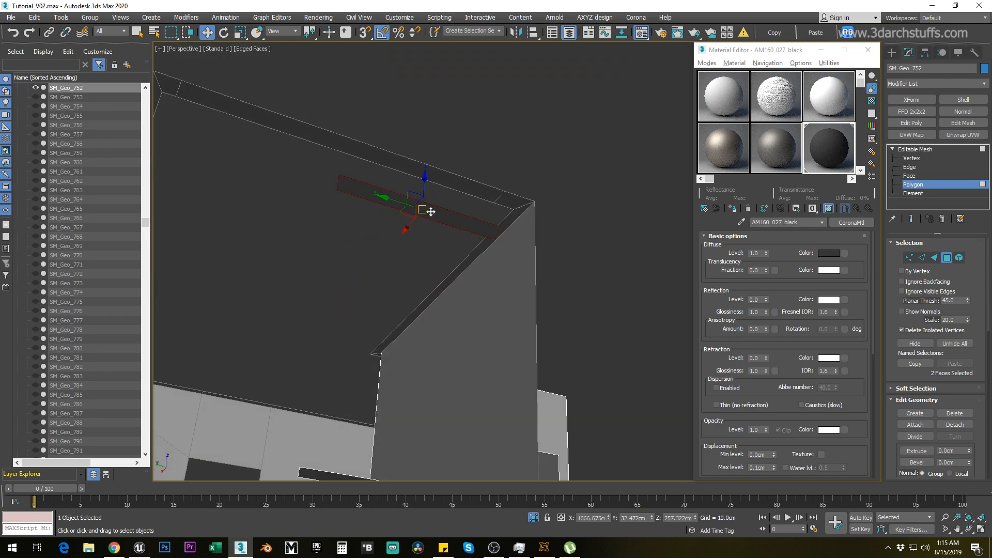
key(ctrl+d)
click(543, 280)
scroll(544, 280, down, 6)
alt+middle_drag(543, 280, 512, 325)
drag(907, 150, 624, 178)
click(898, 150)
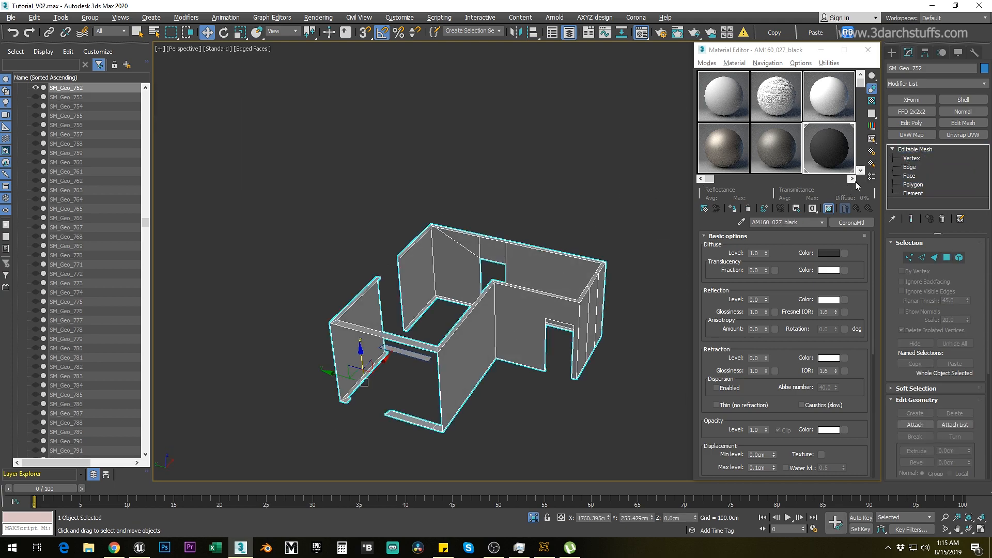
Delete the remaining room wall mesh, keeping the detached wall pieces, the inner window wall and the window and door frames
click(599, 213)
click(521, 310)
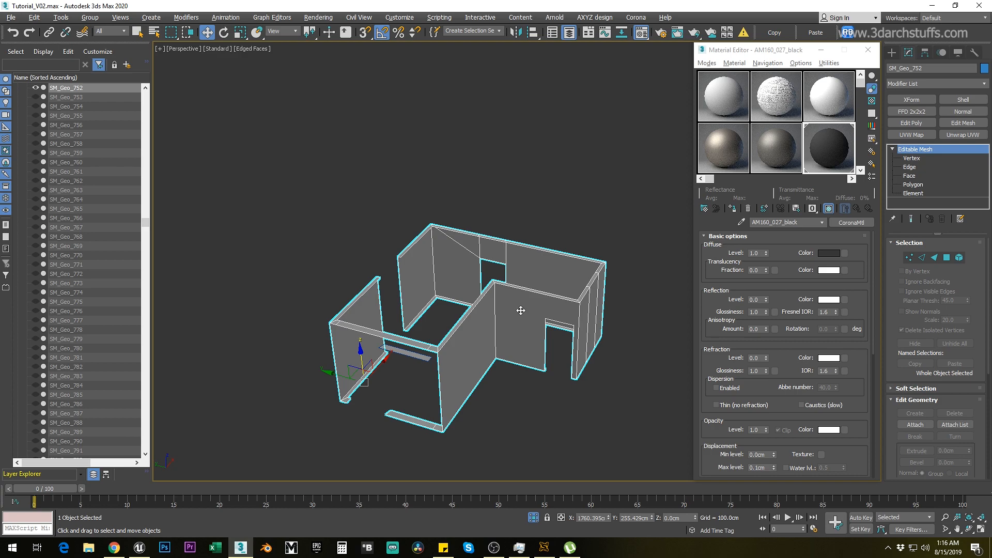
key(Delete)
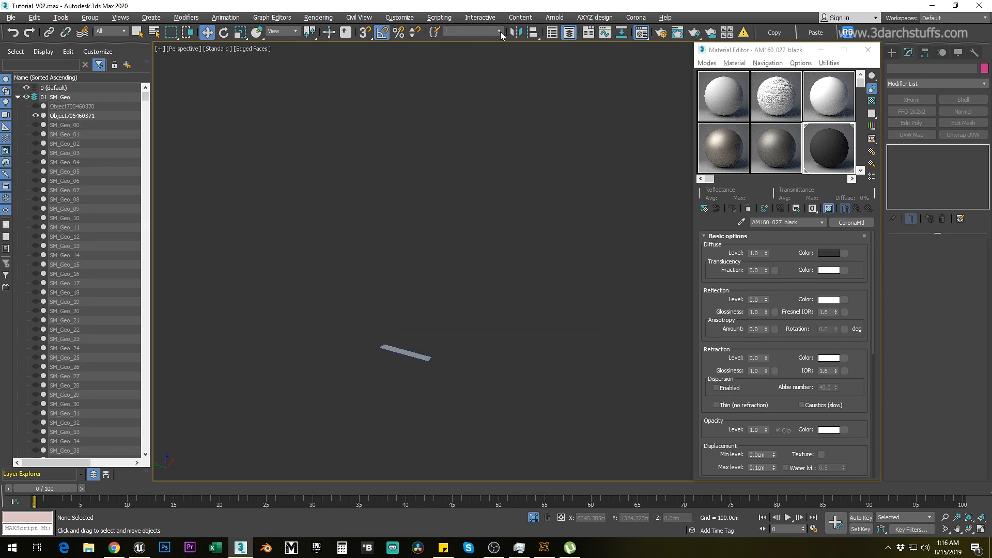
key(ctrl+z)
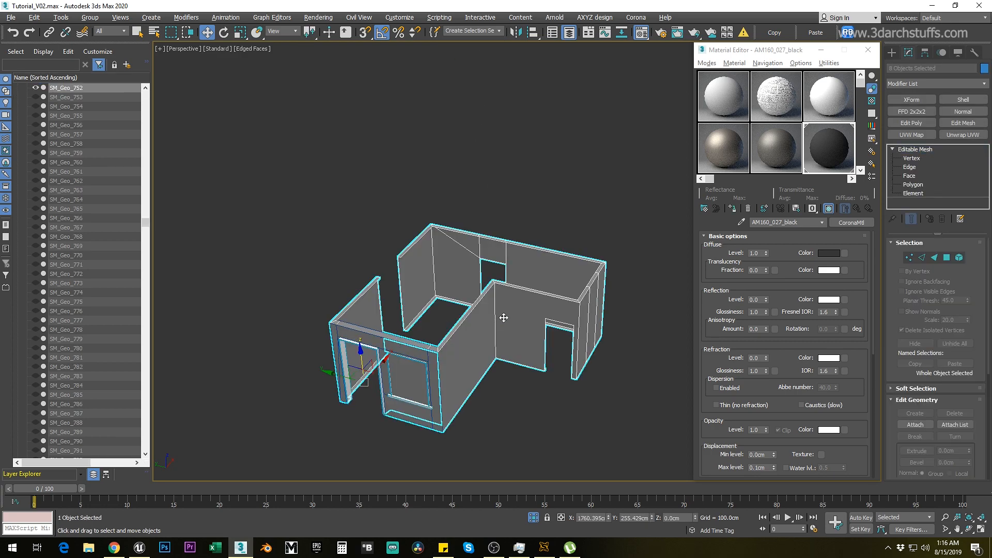
key(q)
click(551, 233)
click(535, 300)
key(Delete)
middle_drag(408, 362, 459, 311)
alt+middle_drag(458, 311, 524, 323)
click(524, 323)
Open the inner window wall for vertex editing in a wireframe left view with the grid hidden
scroll(527, 321, up, 6)
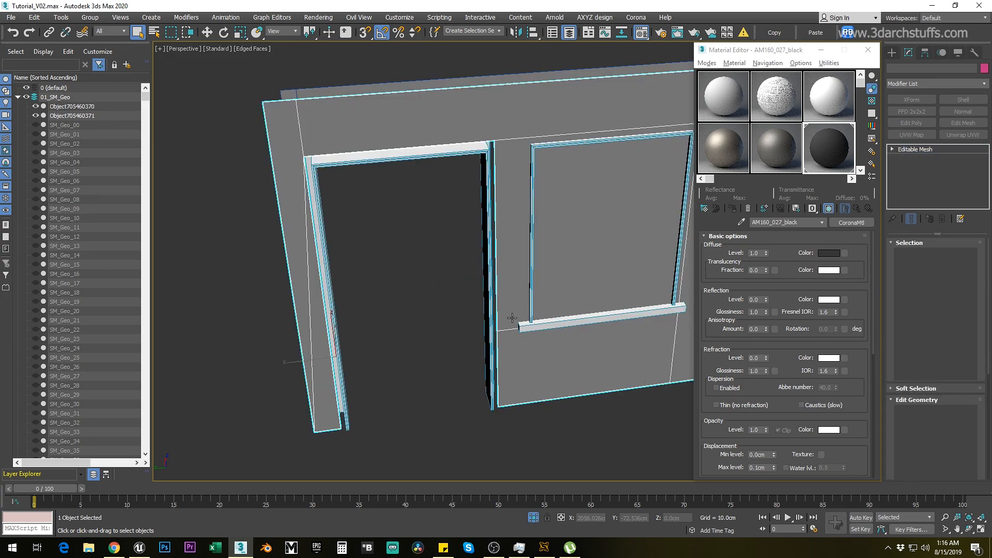
alt+middle_drag(545, 224, 453, 247)
click(507, 115)
alt+middle_drag(555, 216, 528, 208)
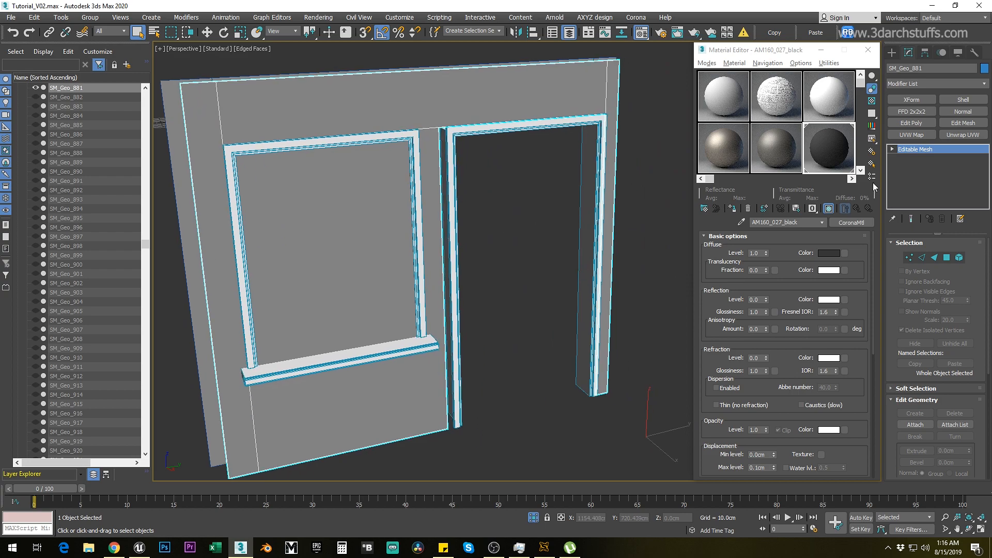
click(892, 149)
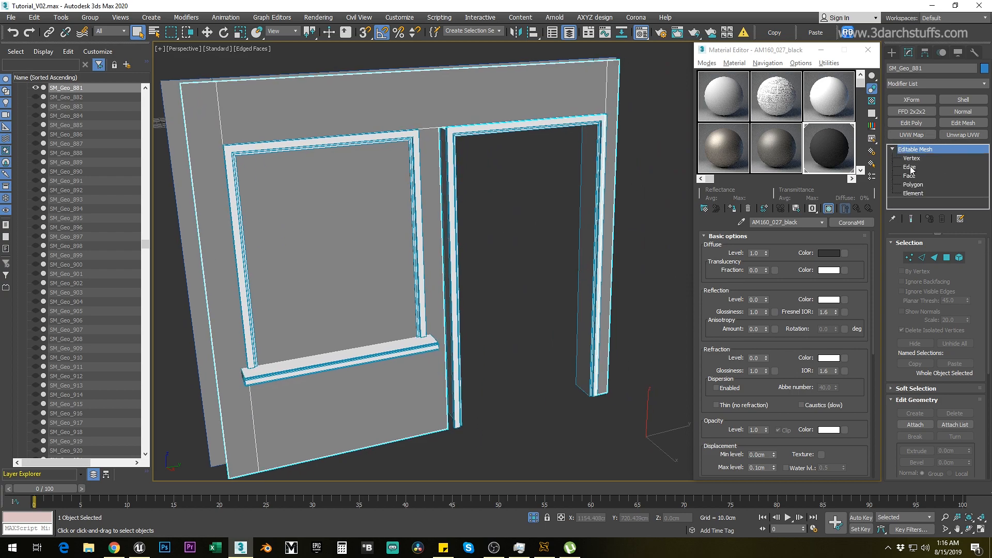
click(911, 158)
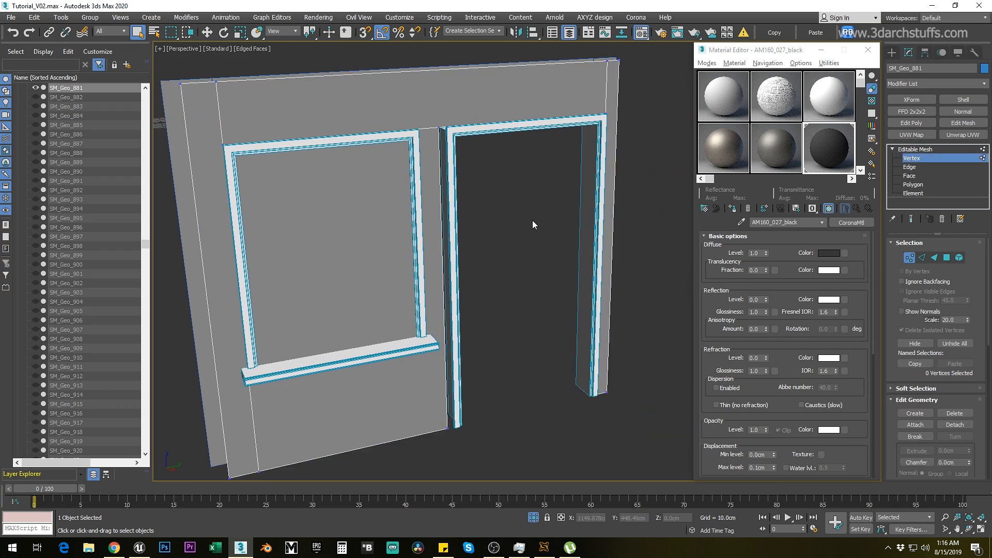
alt+middle_drag(532, 220, 554, 222)
key(F3)
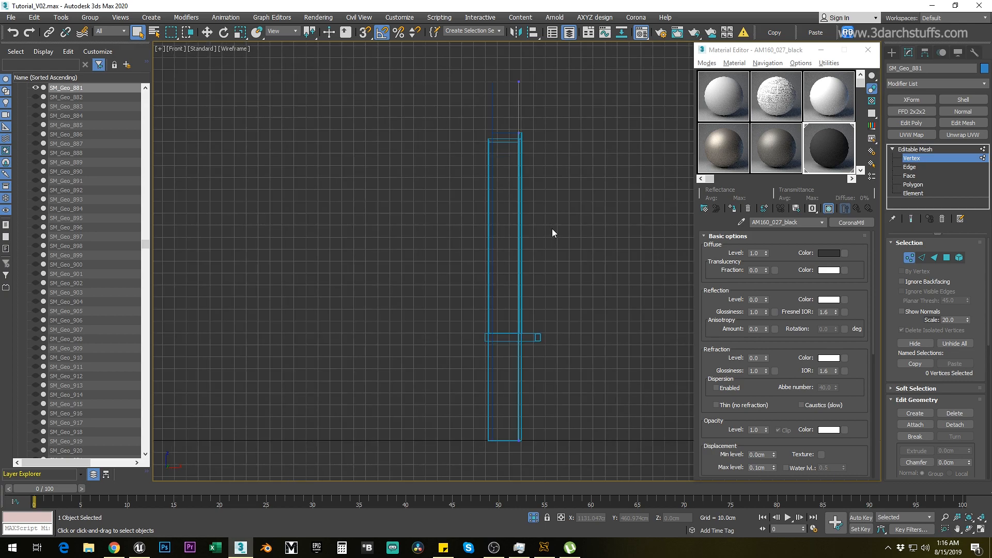
key(l)
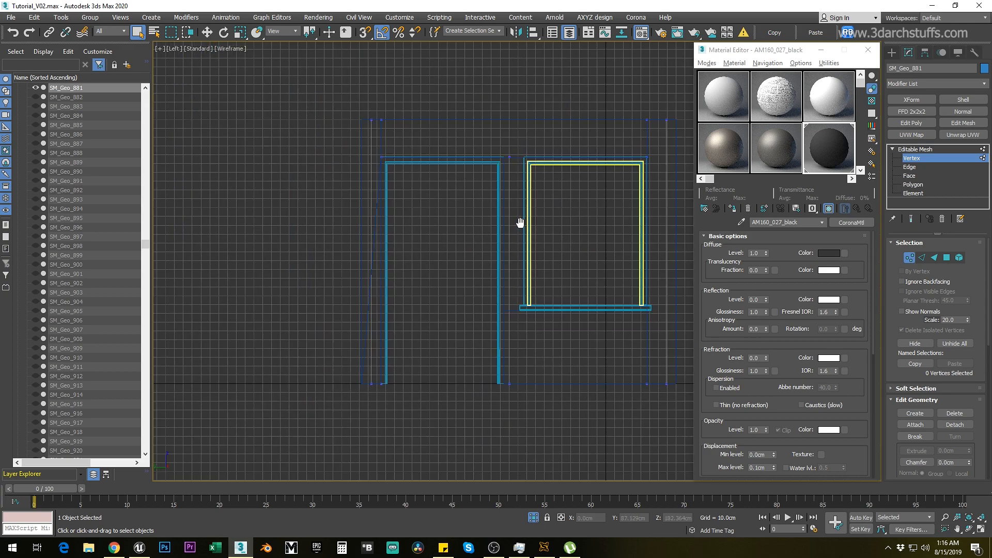
key(g)
Select the upper and floor-level vertices of the inner wall's edge between the door and the window, ready for moving
scroll(438, 154, up, 4)
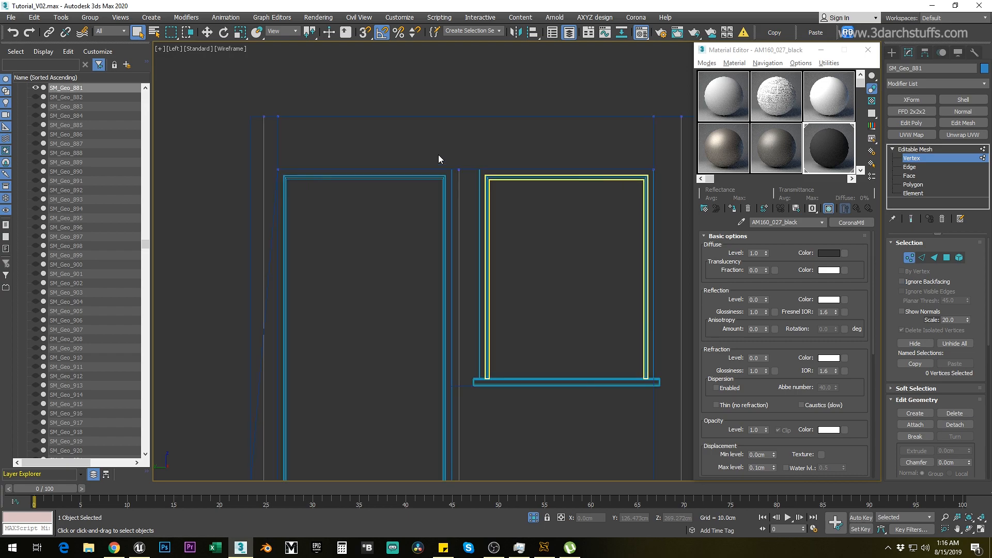
drag(413, 83, 448, 318)
drag(451, 424, 447, 446)
key(w)
scroll(460, 305, up, 3)
middle_drag(461, 290, 479, 374)
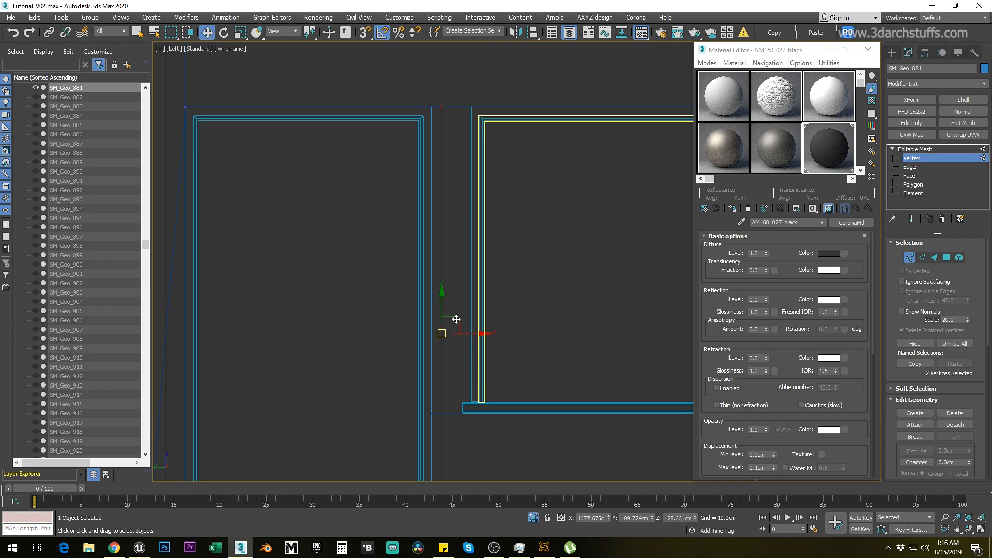
Turn on 3D snapping and review its settings, with Vertex as the snap target and axis constraints enabled
key(s)
right_click(364, 34)
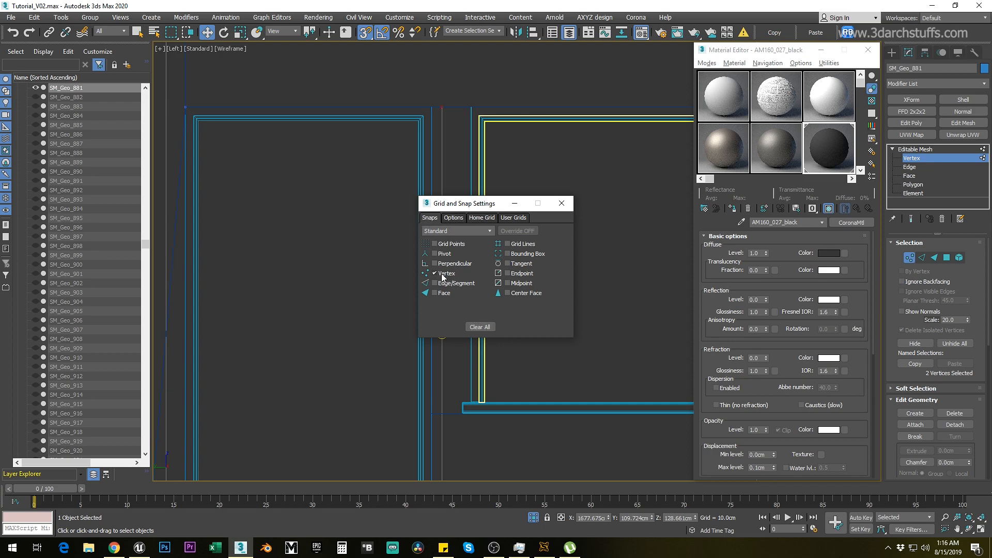
click(455, 218)
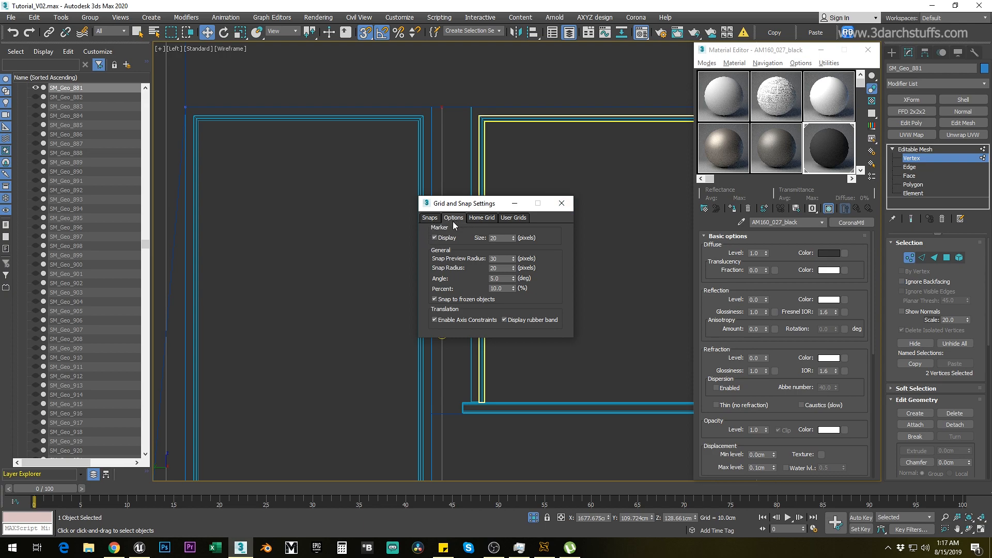
click(430, 217)
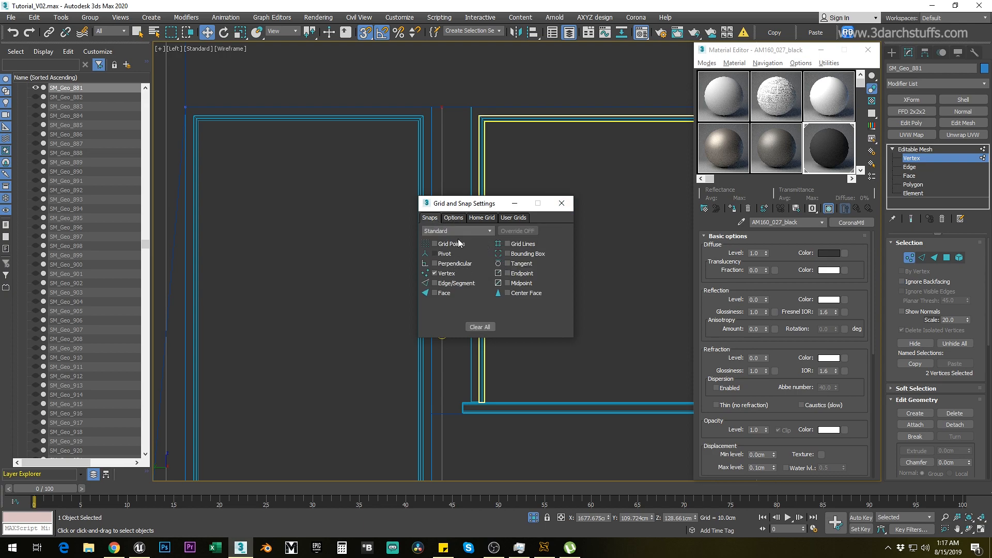
click(562, 203)
middle_drag(517, 296, 561, 375)
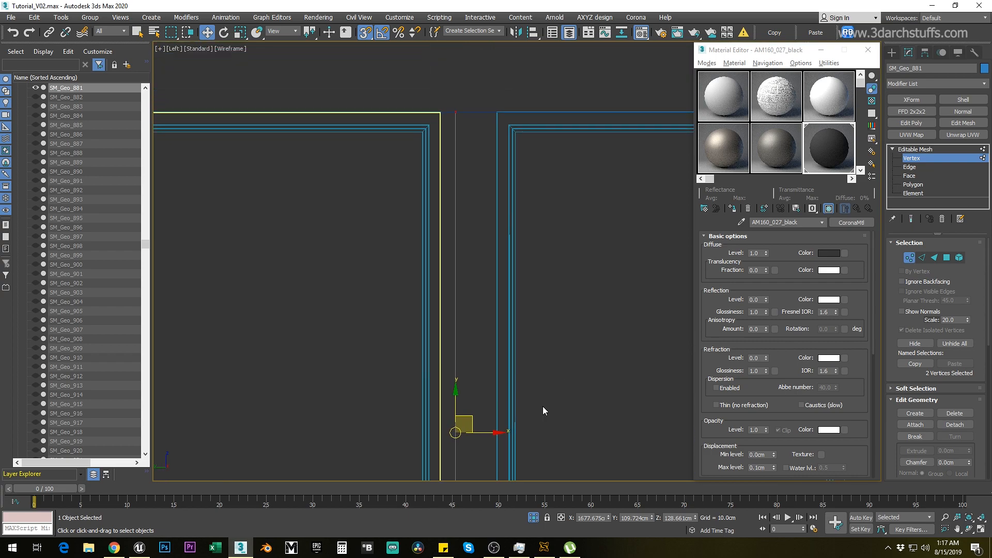
Snap the selected inner wall vertices horizontally to the corner of the outer wall's door opening and leave vertex editing
drag(498, 439, 442, 111)
mouse_move(487, 290)
alt+middle_down()
mouse_move(553, 316)
mouse_move(532, 346)
mouse_move(571, 365)
mouse_move(542, 358)
mouse_move(647, 334)
mouse_move(545, 331)
mouse_move(584, 332)
mouse_move(567, 305)
mouse_move(582, 314)
mouse_move(513, 308)
mouse_move(552, 296)
alt+middle_up()
key(F3)
click(912, 150)
mouse_move(568, 257)
alt+middle_down()
mouse_move(519, 269)
mouse_move(492, 230)
mouse_move(559, 260)
alt+middle_up()
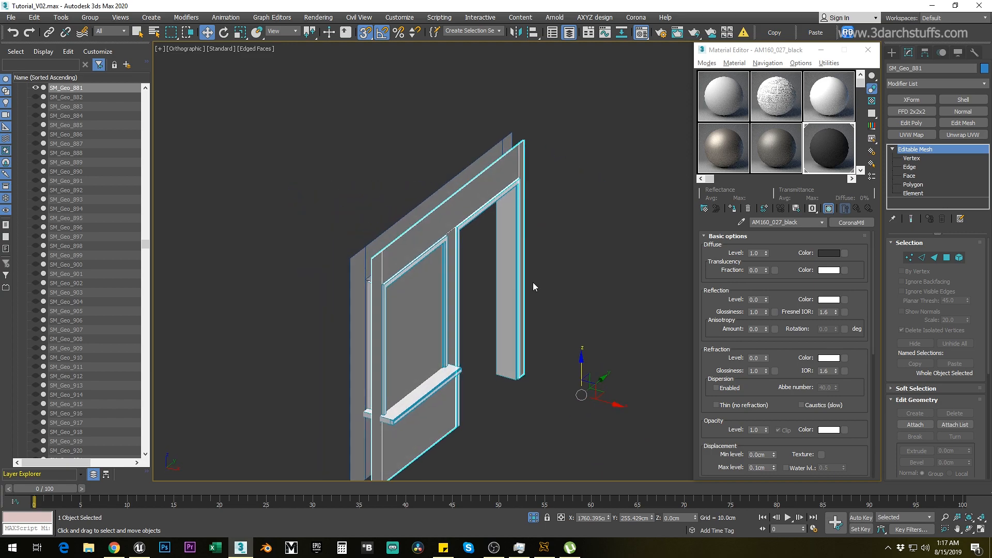
Try moving the inner window wall away from the frames and undo the move
drag(605, 406, 638, 413)
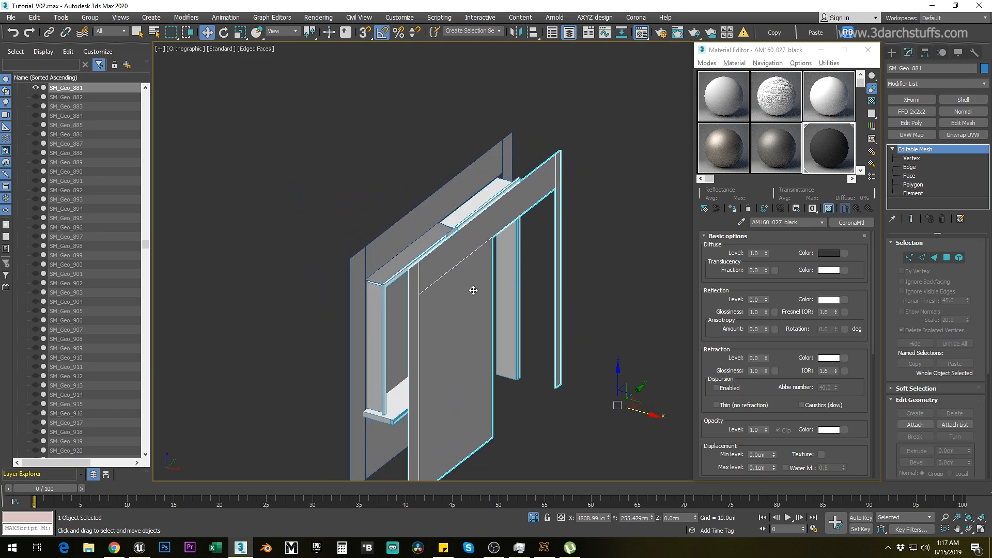
key(ctrl+z)
mouse_move(460, 356)
alt+middle_down()
mouse_move(500, 347)
mouse_move(483, 348)
mouse_move(487, 357)
mouse_move(451, 349)
alt+middle_up()
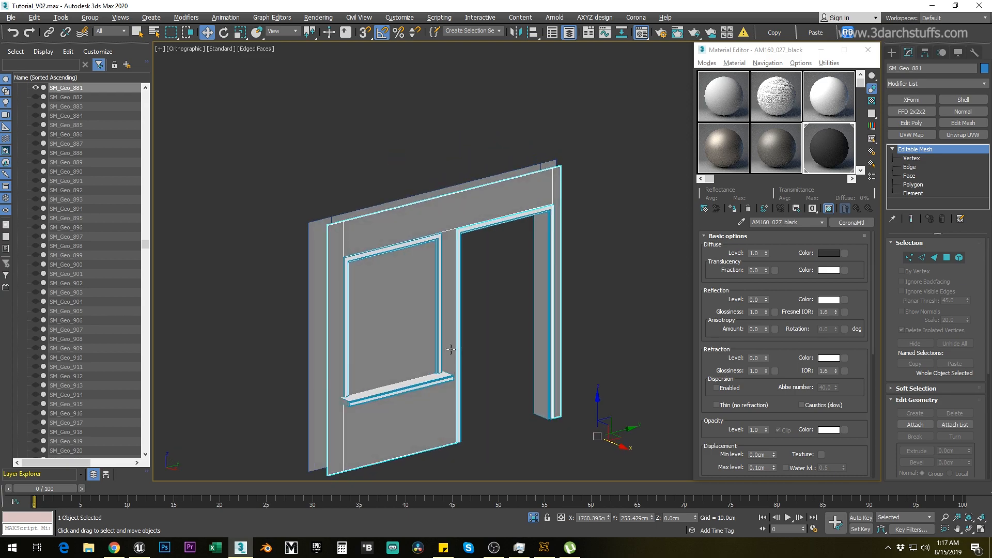
Add an Edit Poly modifier to the inner wall and open it for edge editing in a wireframe left view
key(l)
key(z)
key(F3)
scroll(462, 343, down, 5)
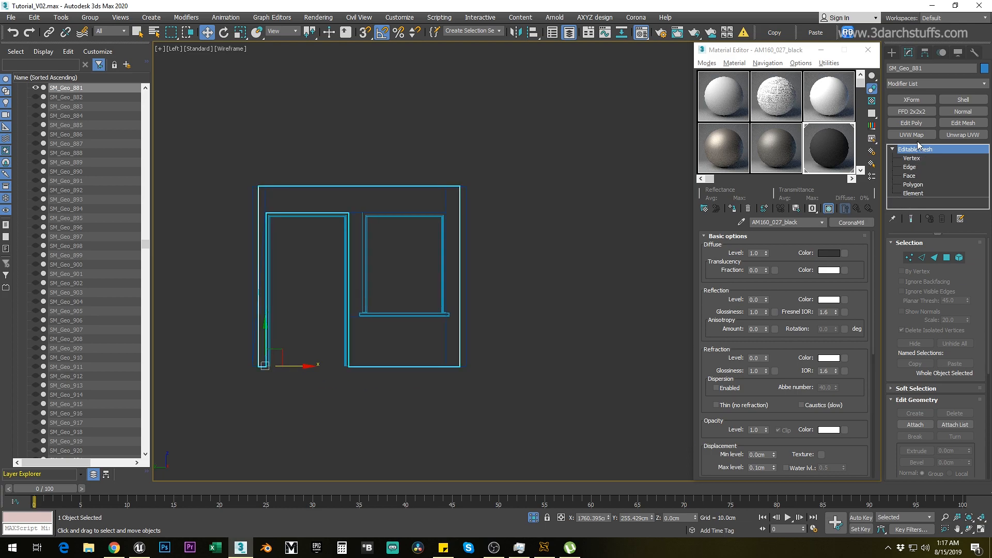
click(893, 148)
click(910, 122)
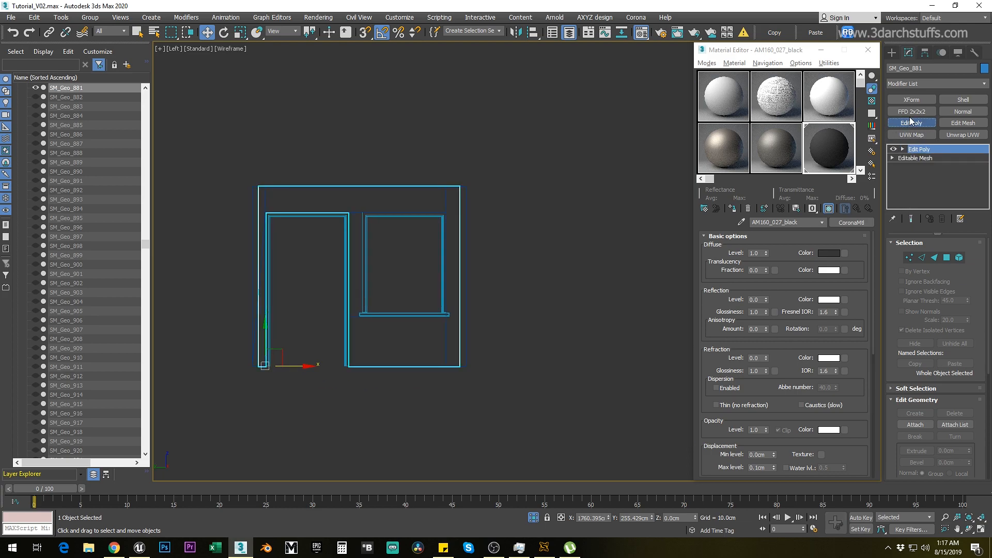
click(902, 149)
click(919, 167)
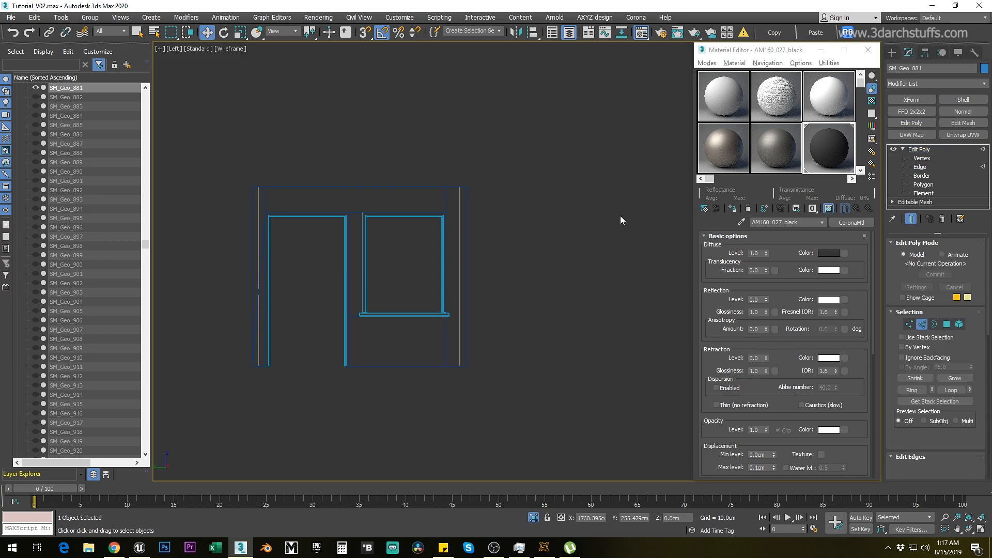
Connect the inner wall's upper and lower horizontal edges with a new vertical edge through the window area
scroll(392, 235, up, 4)
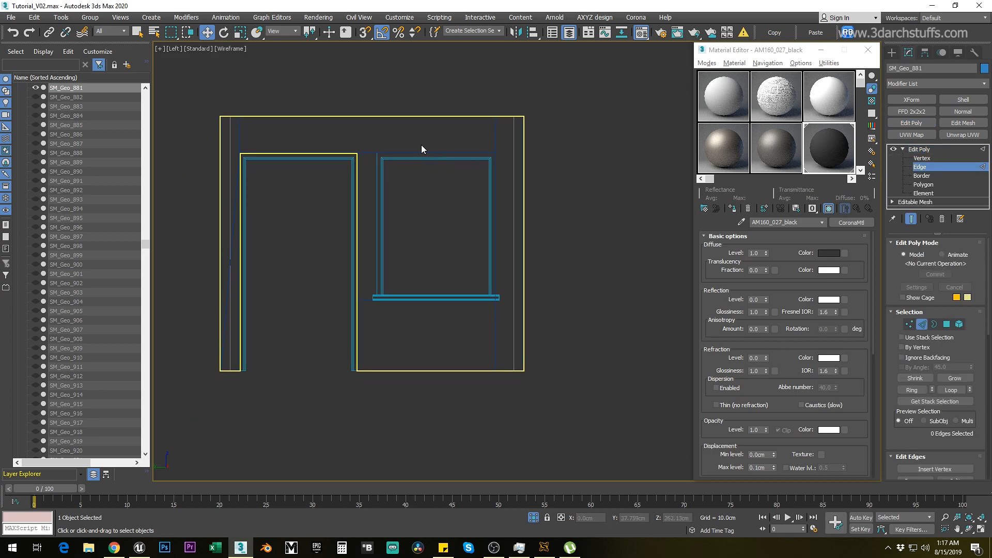
drag(437, 368, 444, 403)
click(357, 92)
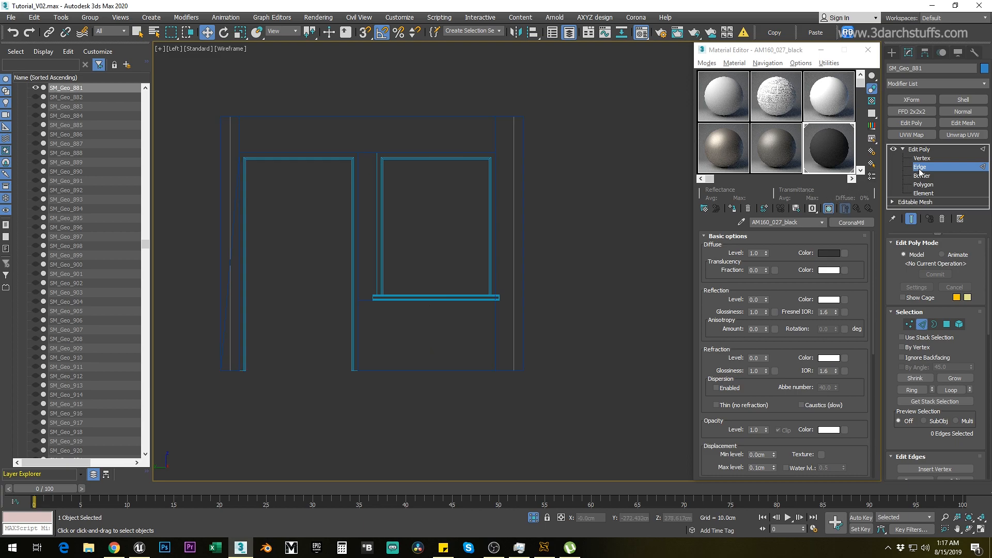
drag(474, 433, 474, 433)
alt+middle_drag(444, 316, 299, 337)
right_click(367, 267)
click(353, 298)
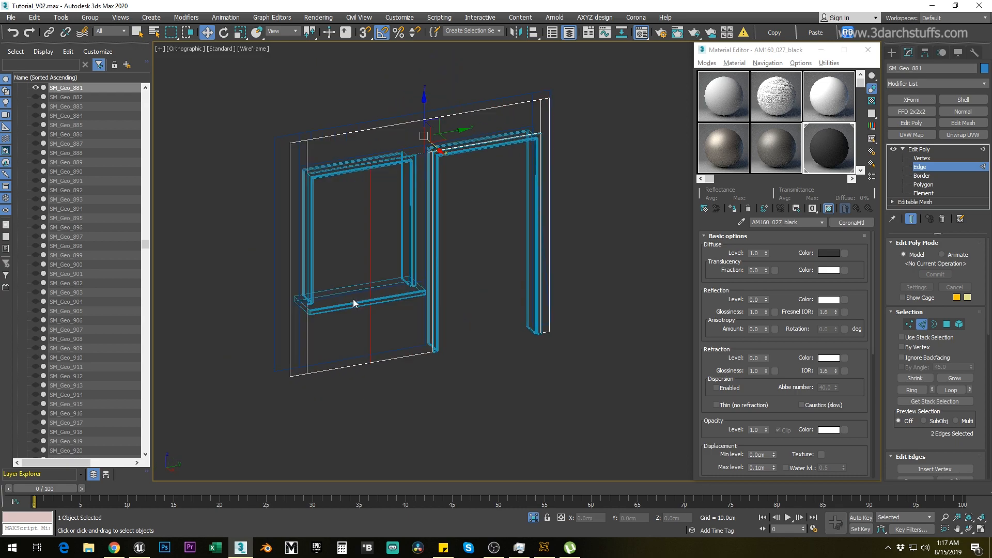
alt+middle_drag(427, 225, 405, 212)
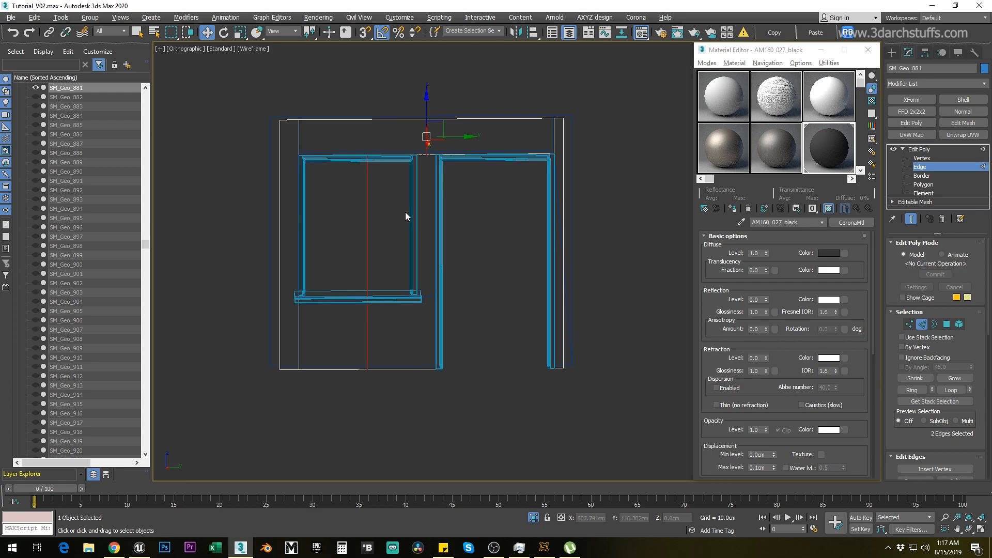
Move the new vertical edge with vertex snapping to the side of the window opening nearest the door
click(428, 139)
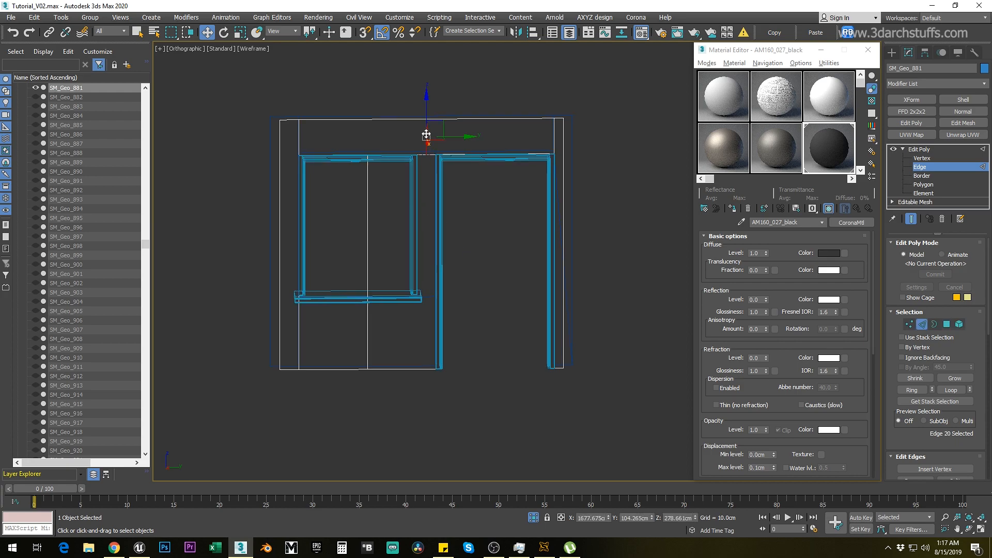
key(s)
drag(464, 137, 367, 139)
click(372, 243)
click(367, 228)
click(367, 140)
middle_drag(408, 194, 476, 194)
drag(478, 150, 487, 168)
alt+middle_drag(522, 226, 506, 284)
key(l)
scroll(481, 242, up, 5)
scroll(480, 225, up, 3)
drag(469, 68, 426, 364)
scroll(457, 305, down, 8)
alt+middle_drag(460, 316, 609, 361)
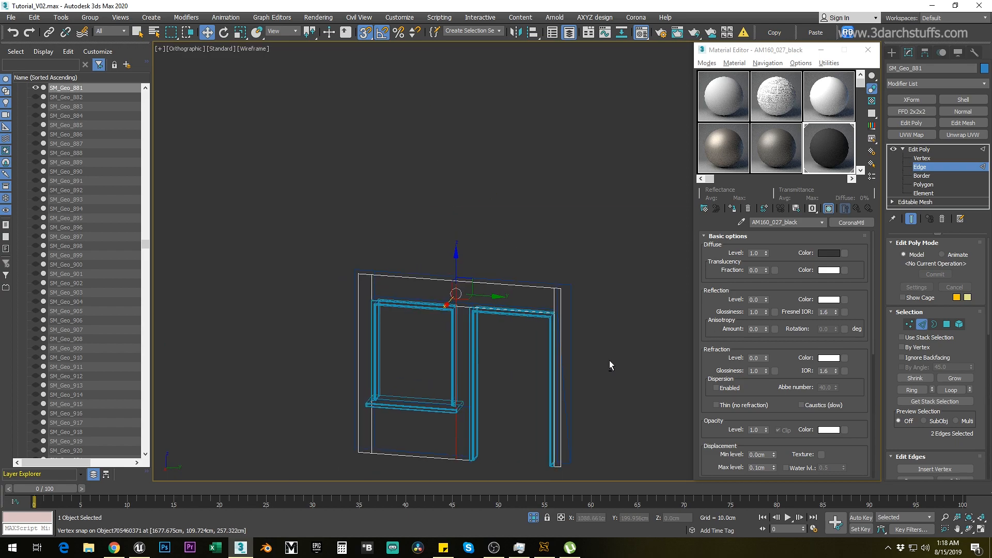
Select the vertical edges on the wall's window side and connect them with a horizontal edge across the window
key(l)
key(F3)
scroll(538, 371, down, 4)
key(F3)
middle_drag(551, 339, 468, 287)
ctrl+drag(534, 299, 534, 300)
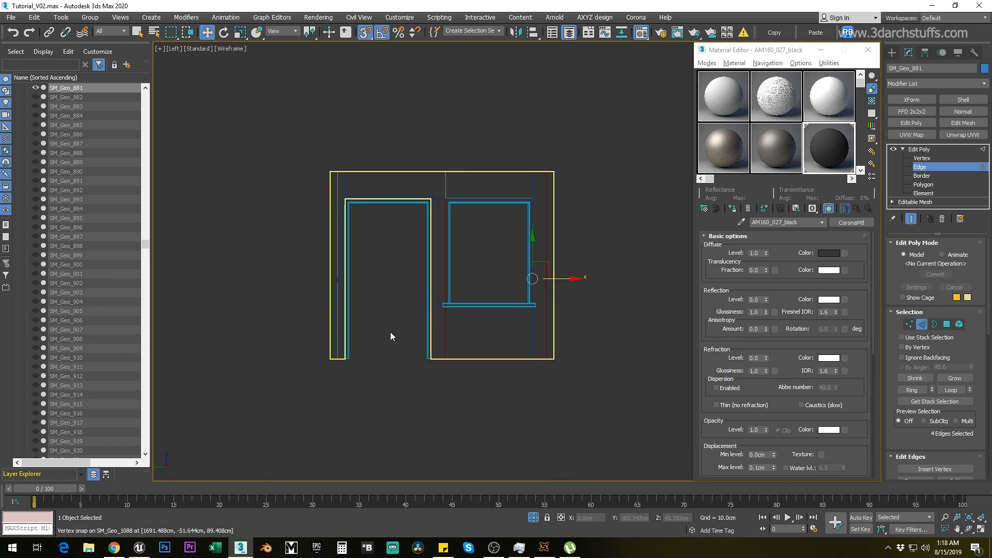
alt+middle_drag(490, 321, 496, 351)
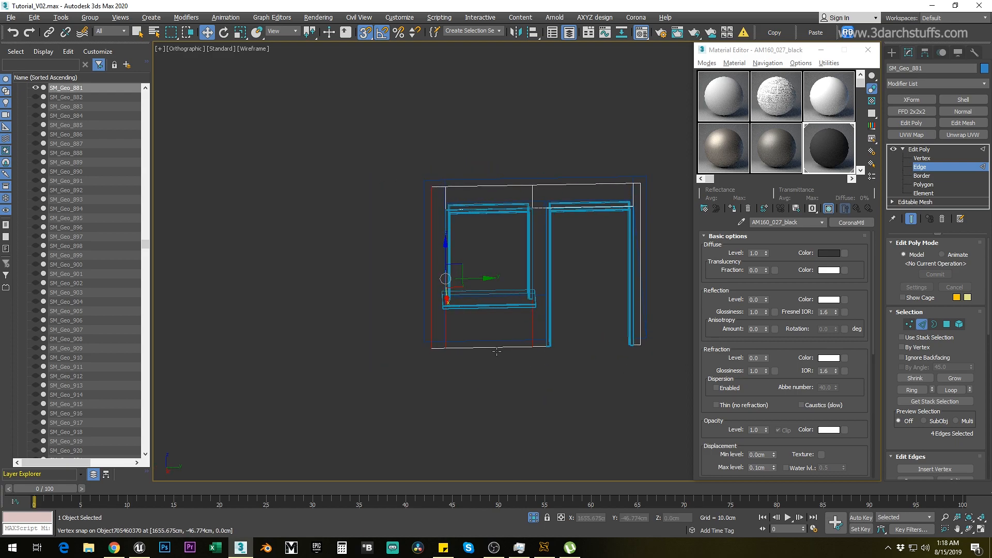
right_click(503, 312)
click(486, 346)
scroll(477, 302, up, 2)
mouse_move(477, 303)
alt+middle_down()
mouse_move(491, 312)
mouse_move(476, 305)
alt+middle_up()
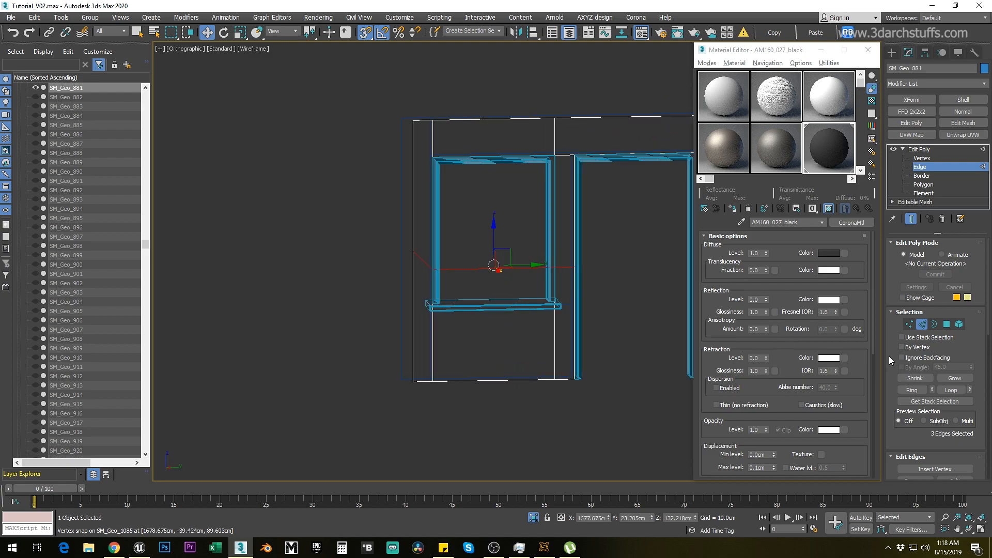
Flatten the new horizontal edge by making it planar in Z
scroll(889, 361, down, 10)
scroll(894, 396, down, 2)
click(969, 427)
Lower the horizontal edge with vertex snapping to the bottom corner of the outer wall's window opening
key(l)
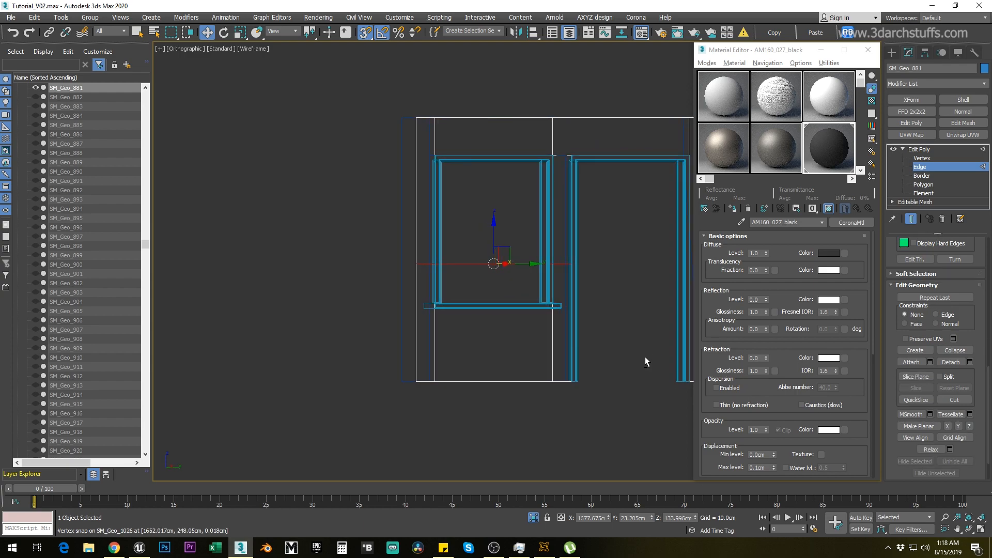
key(z)
scroll(571, 342, down, 3)
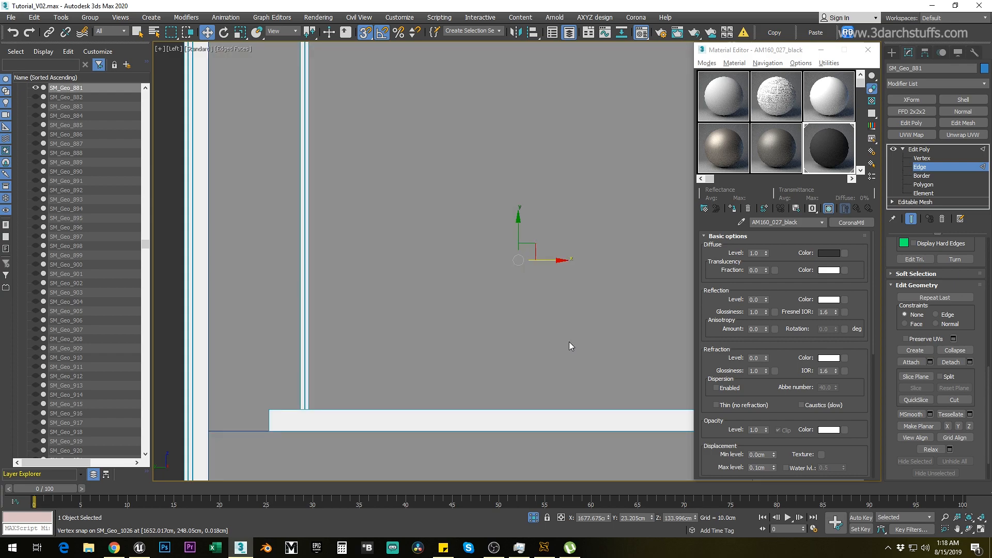
middle_drag(569, 342, 447, 212)
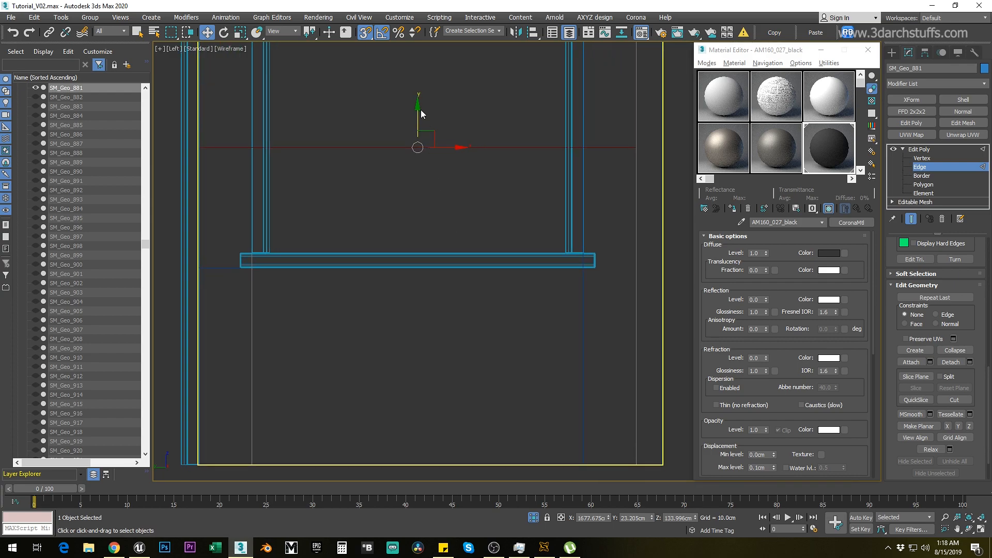
drag(418, 147, 593, 266)
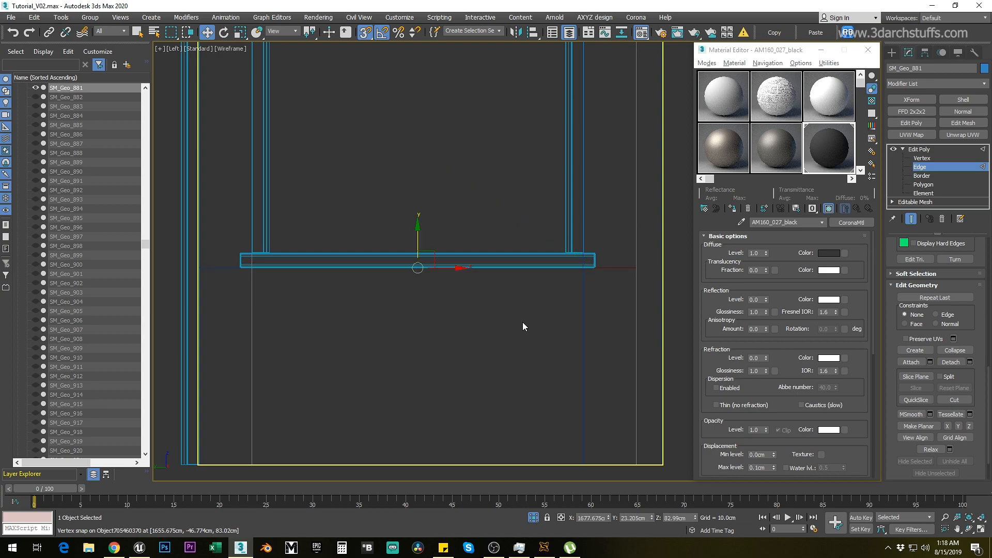
scroll(465, 270, down, 7)
mouse_move(484, 316)
alt+middle_down()
mouse_move(514, 330)
mouse_move(473, 318)
mouse_move(480, 323)
alt+middle_up()
key(F3)
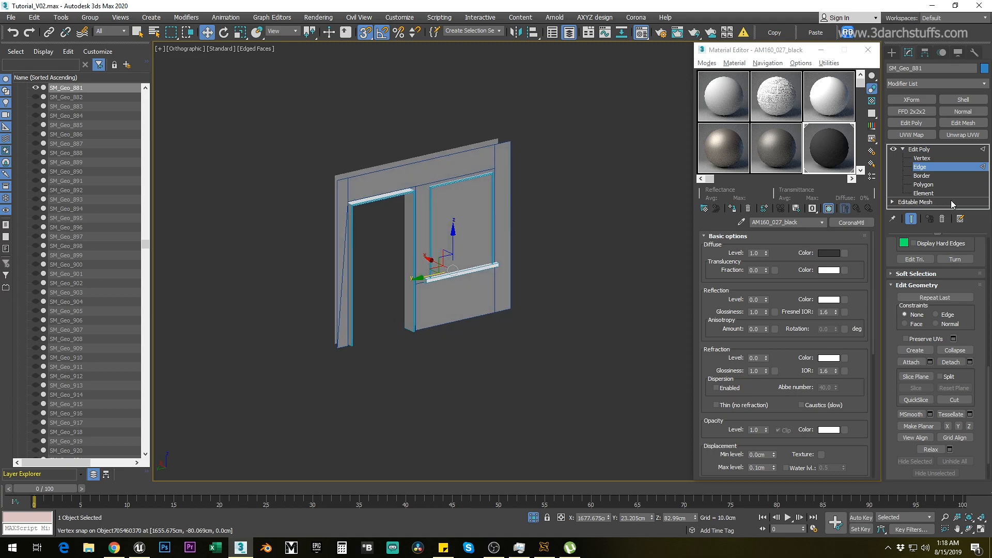
Delete the polygon enclosed by the window outline to cut the window opening, and leave polygon editing
click(919, 185)
alt+middle_drag(465, 224, 399, 281)
click(509, 236)
scroll(400, 278, up, 4)
alt+middle_drag(470, 250, 511, 245)
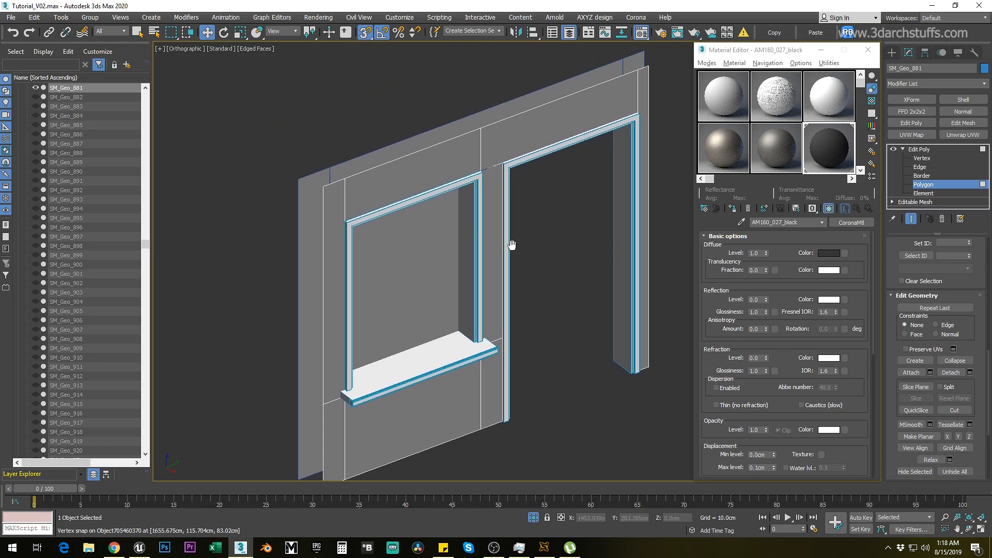
alt+middle_drag(486, 143, 539, 215)
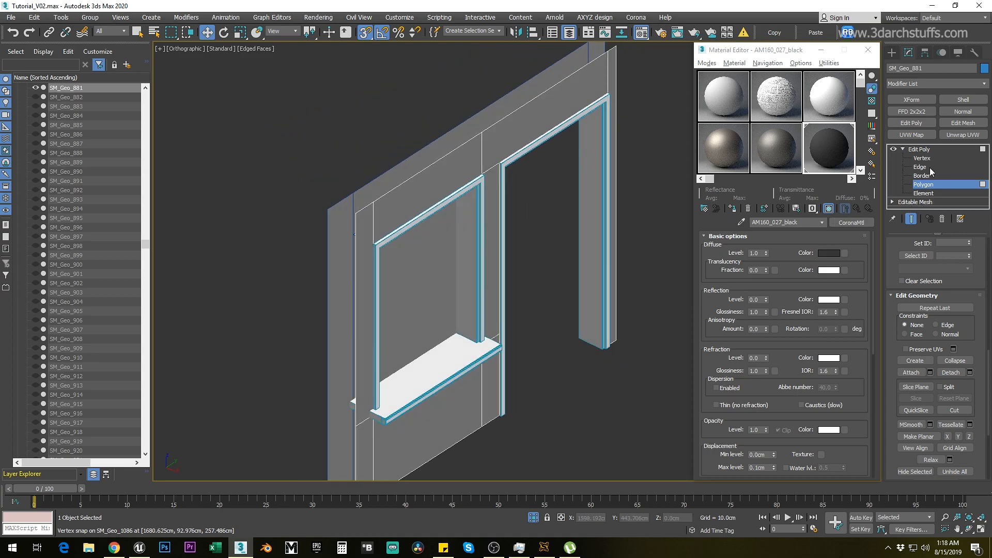
click(919, 149)
alt+middle_drag(568, 252, 575, 265)
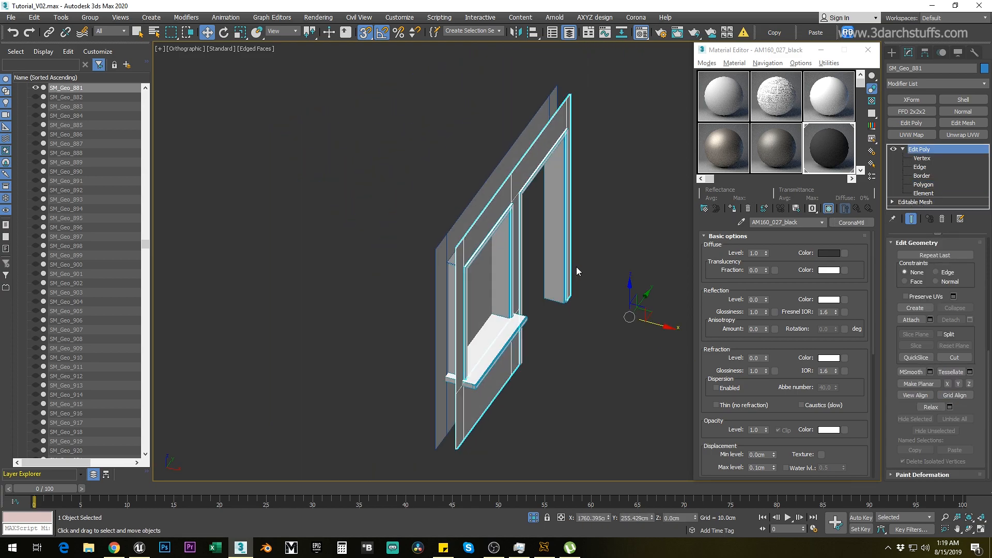
Center the inner wall's pivot to the object
click(925, 53)
click(910, 125)
click(929, 179)
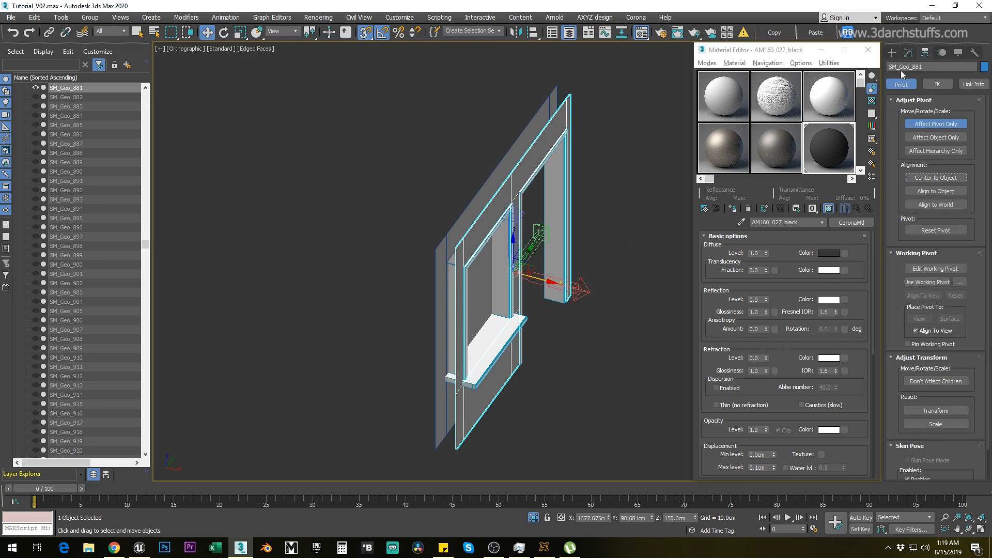
click(895, 53)
alt+middle_drag(596, 272, 584, 272)
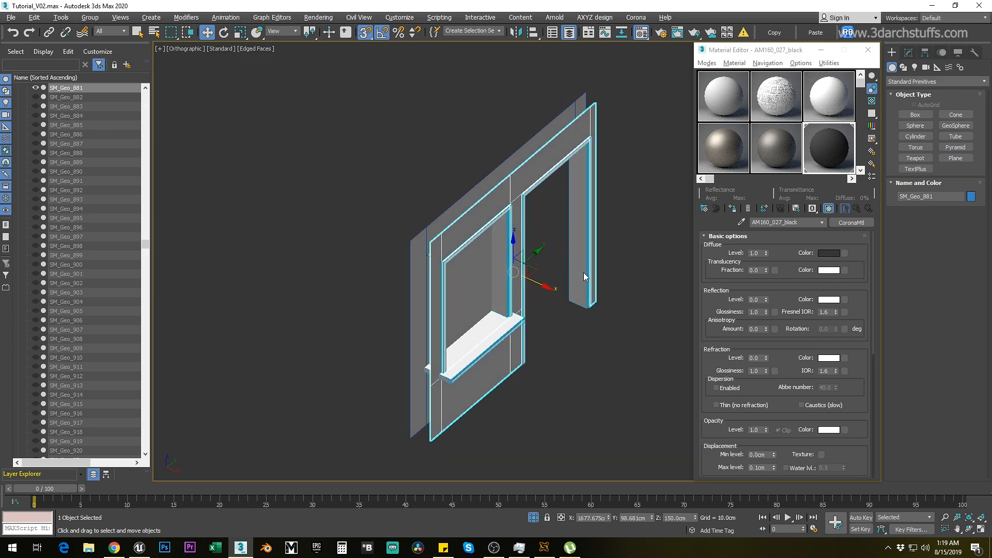
Clone the inner wall once along X toward the outer wall in the top view, with snapping off
key(t)
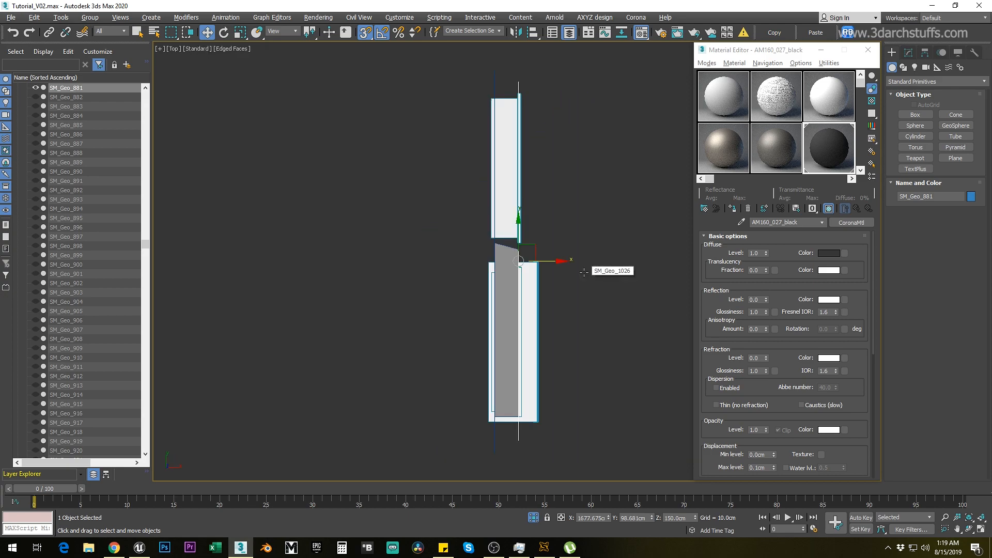
scroll(581, 272, up, 4)
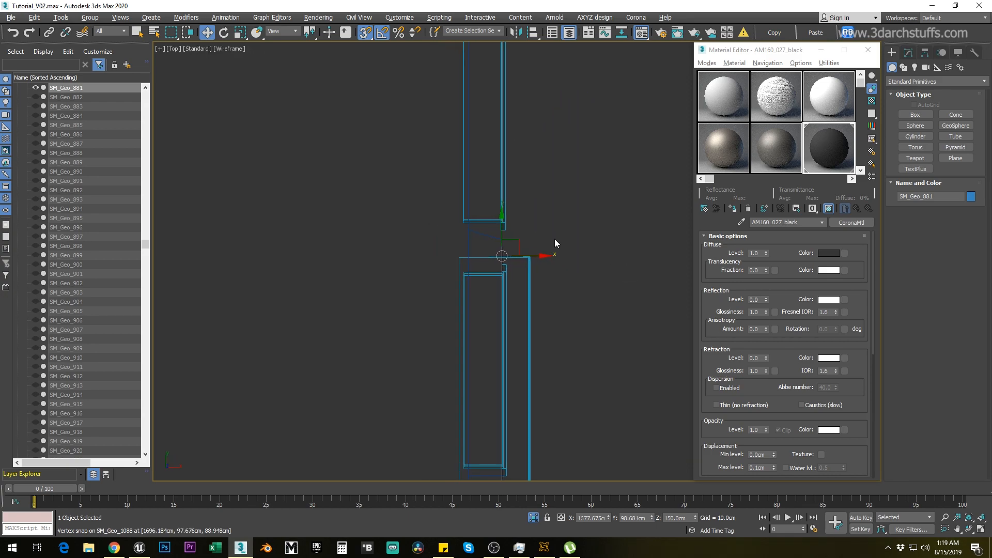
key(s)
drag(541, 257, 521, 256)
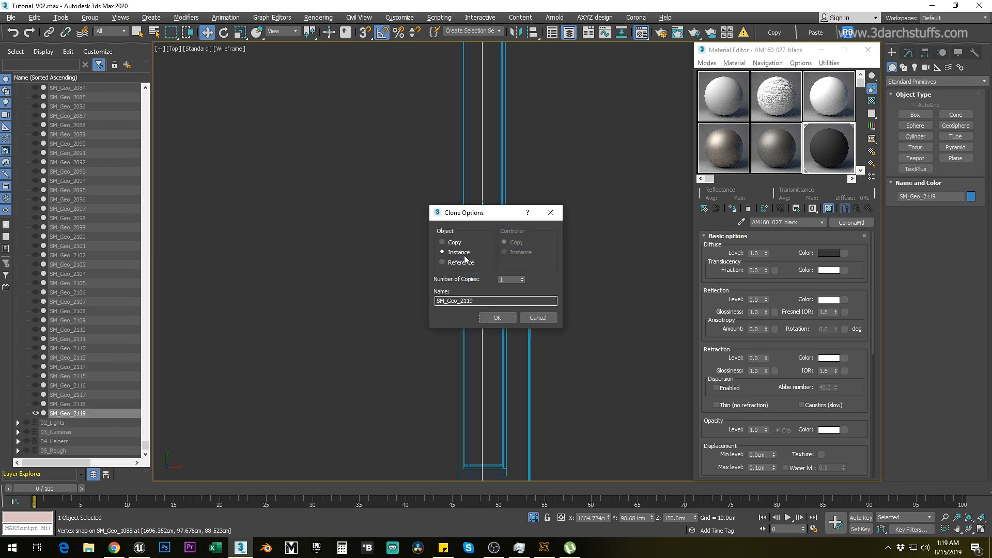
click(497, 318)
Turn vertex snapping on and snap the cloned wall onto the outer wall's plane along X
scroll(502, 244, up, 3)
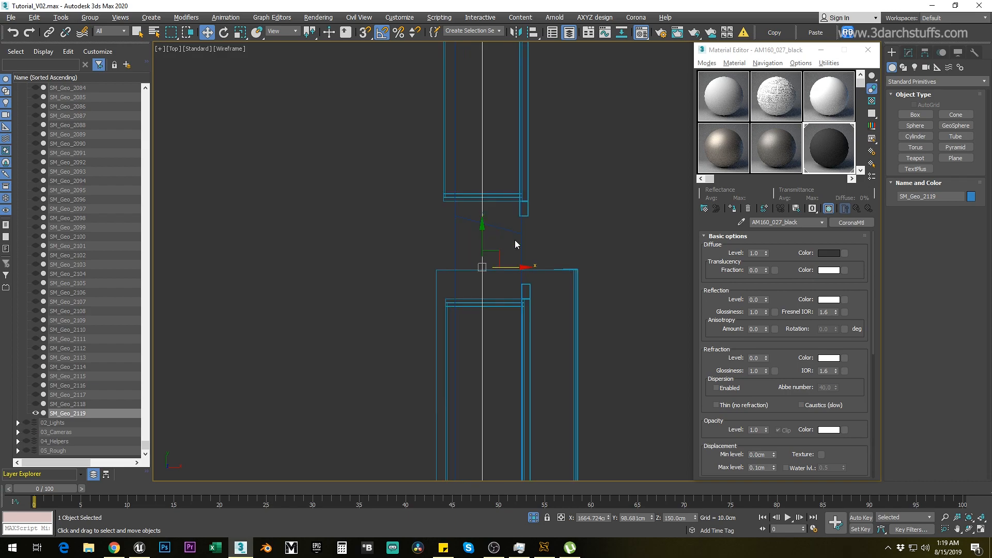
key(s)
drag(558, 298, 499, 247)
scroll(505, 272, down, 4)
Isolate the cloned wall together with the old outer wall and show them shaded
alt+middle_drag(508, 310, 593, 280)
ctrl+click(529, 138)
key(alt+q)
click(647, 161)
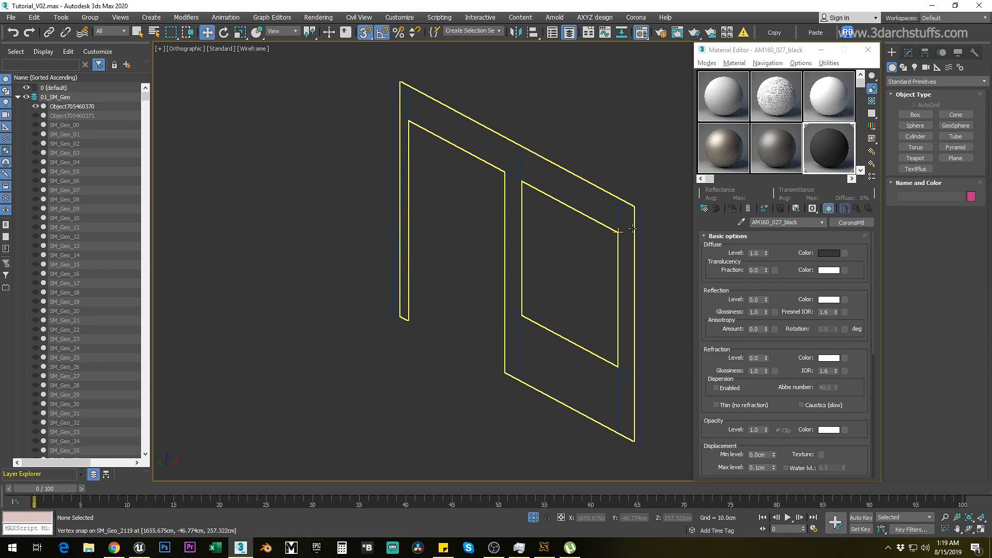
key(F3)
middle_drag(635, 222, 571, 228)
Select the cloned wall and open its Edit Poly for vertex editing in a wireframe left view
click(510, 274)
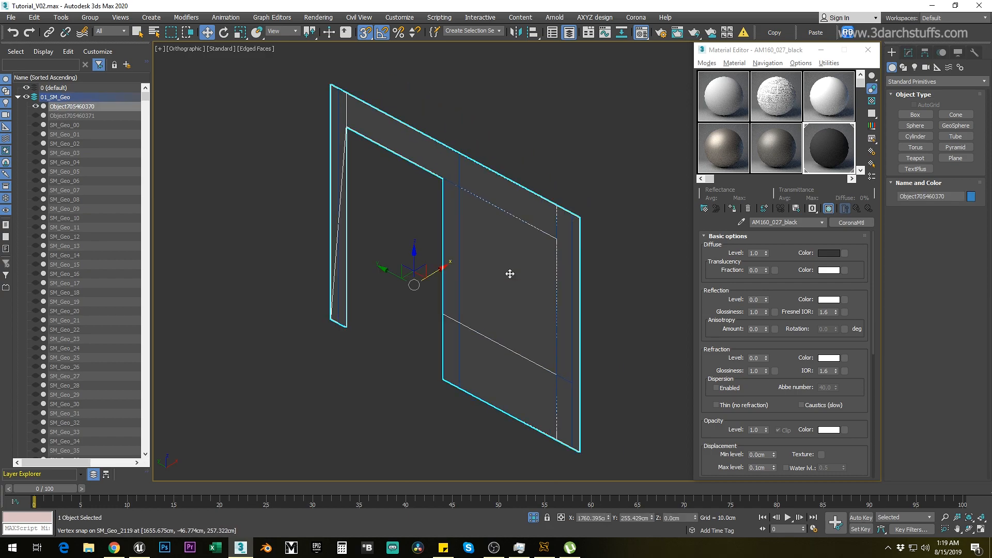
click(510, 273)
alt+middle_drag(510, 273, 531, 285)
key(l)
key(F3)
key(z)
click(907, 53)
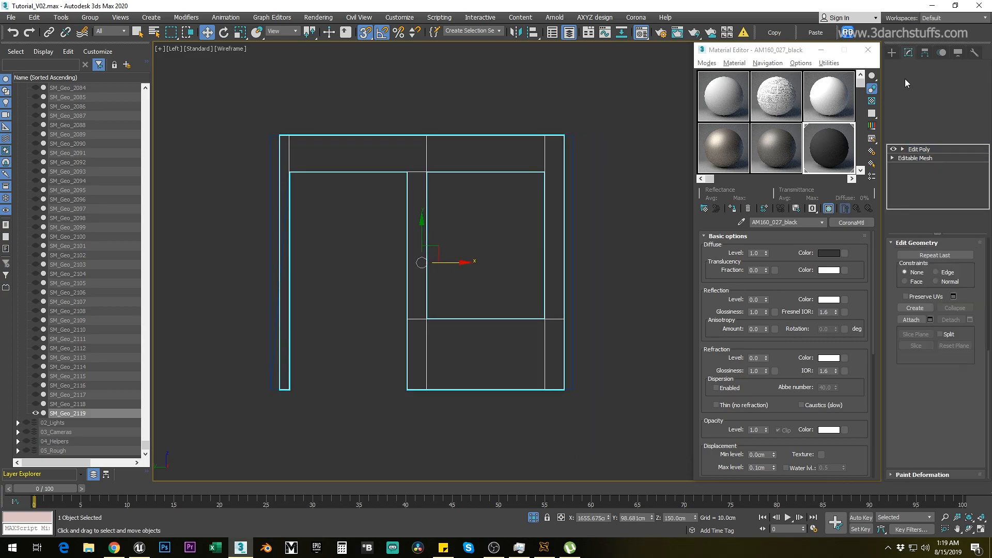
click(902, 149)
click(919, 159)
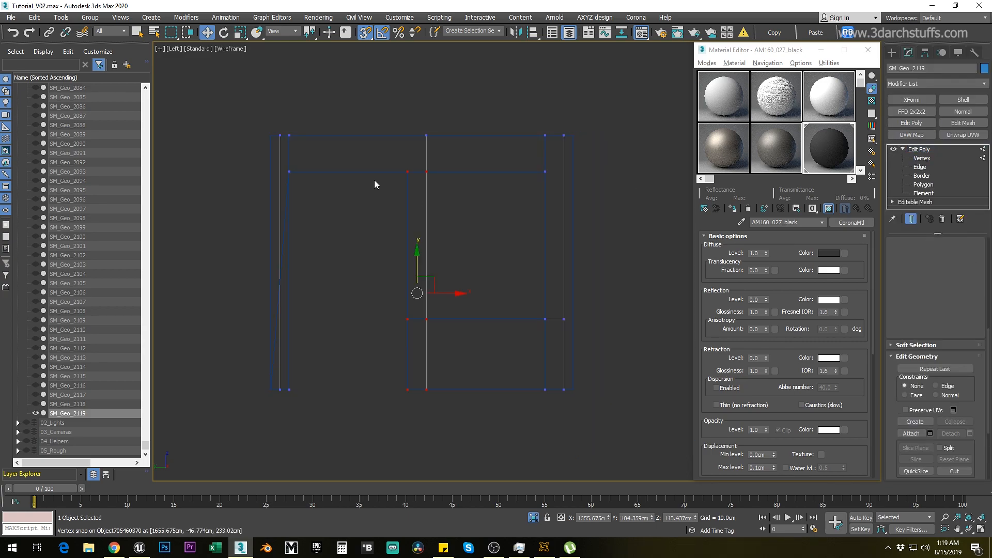
Select the vertices at the clone's door-side end and snap them horizontally to the outer wall's end corner
middle_drag(310, 162, 395, 159)
drag(350, 392, 352, 393)
drag(387, 259, 339, 138)
Snap the vertices at the cloned wall's window-side end to the outer wall's end corner and leave vertex editing in a shaded view
middle_drag(522, 224, 452, 217)
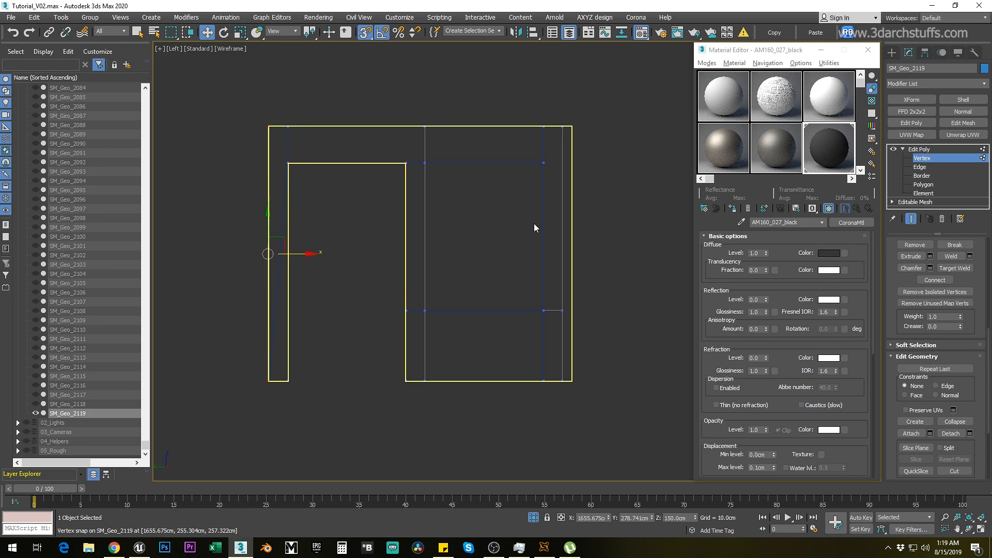
drag(588, 338, 616, 389)
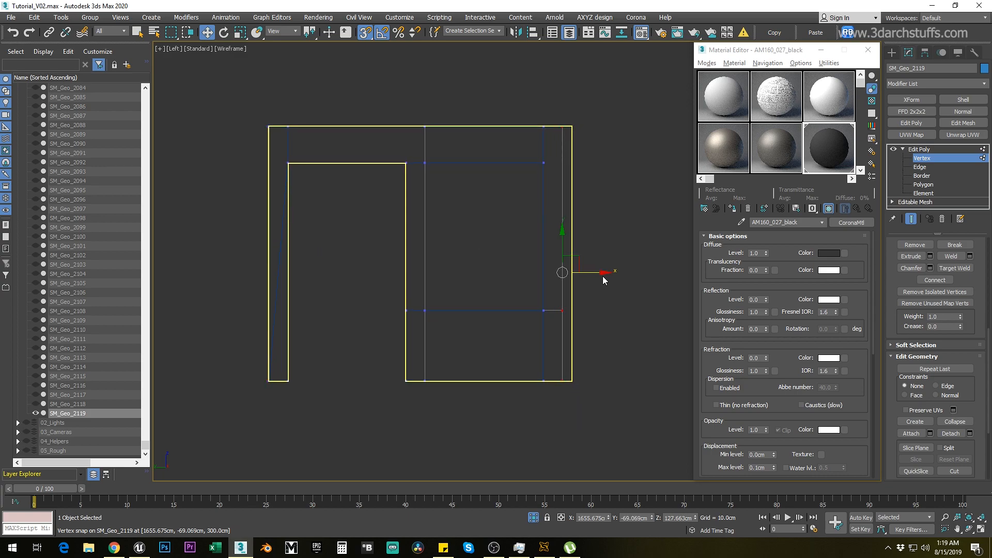
scroll(543, 395, down, 3)
mouse_move(482, 374)
alt+middle_down()
mouse_move(538, 409)
mouse_move(625, 411)
mouse_move(624, 382)
mouse_move(555, 332)
mouse_move(549, 283)
mouse_move(562, 240)
alt+middle_up()
key(F3)
click(919, 149)
alt+middle_drag(563, 240, 589, 285)
scroll(541, 258, up, 2)
scroll(539, 257, up, 2)
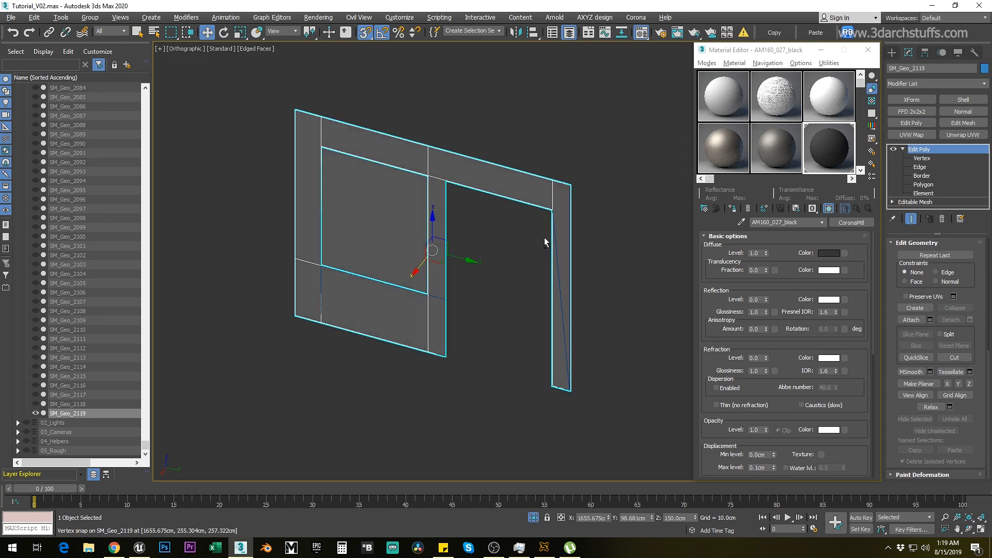
Turn snapping off, remove the old outer wall Object705460370 and select the remaining cloned wall
key(s)
key(ctrl+z)
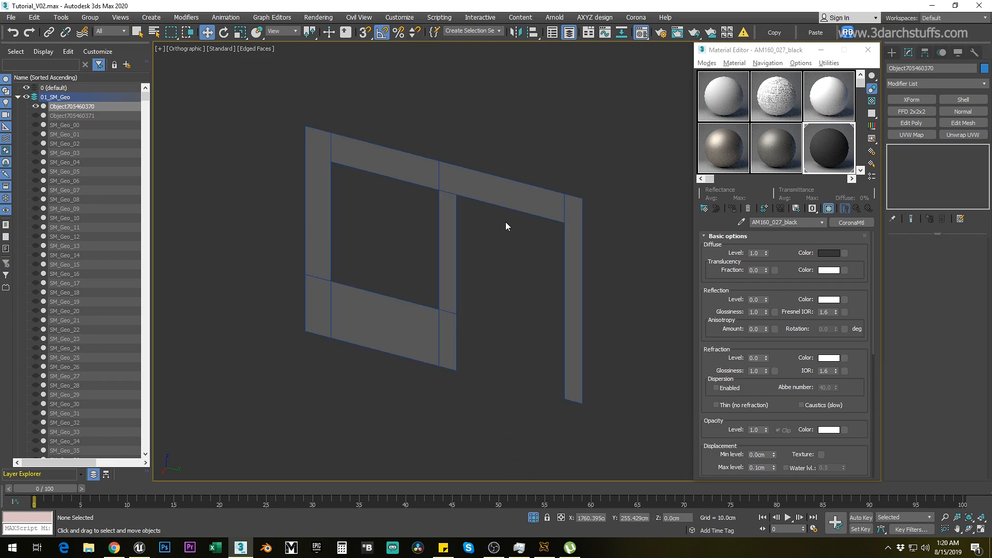
click(448, 257)
alt+middle_drag(411, 243, 478, 248)
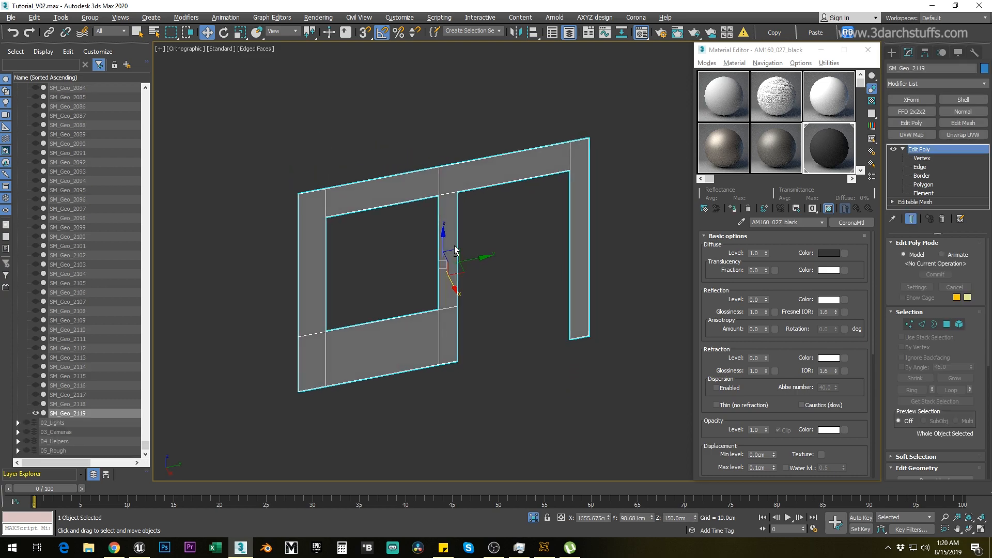
Bring back the surrounding walls and trims through the named selection sets and inspect how the cloned wall fits against them
click(499, 31)
click(461, 39)
click(535, 287)
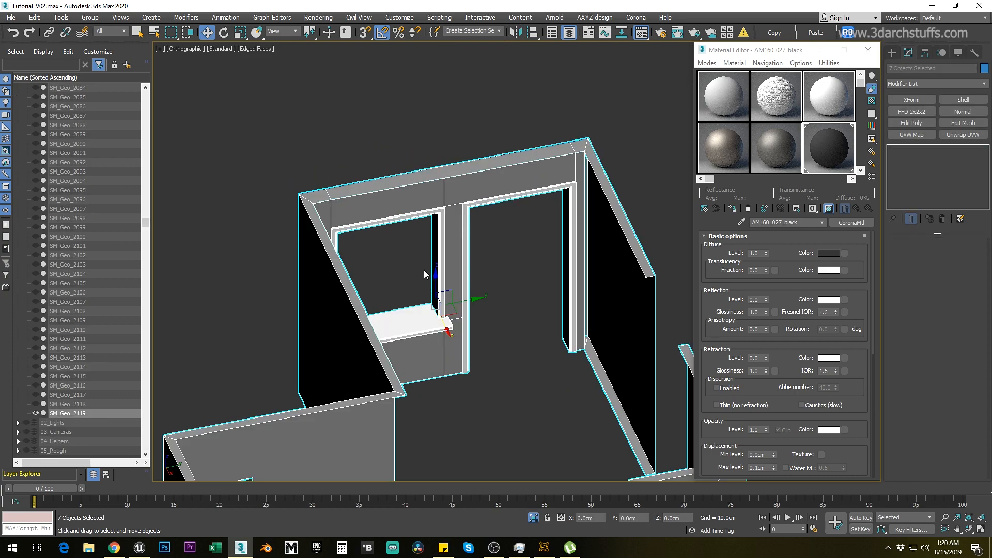
click(489, 243)
click(441, 277)
alt+middle_drag(447, 277, 651, 263)
click(562, 303)
click(454, 359)
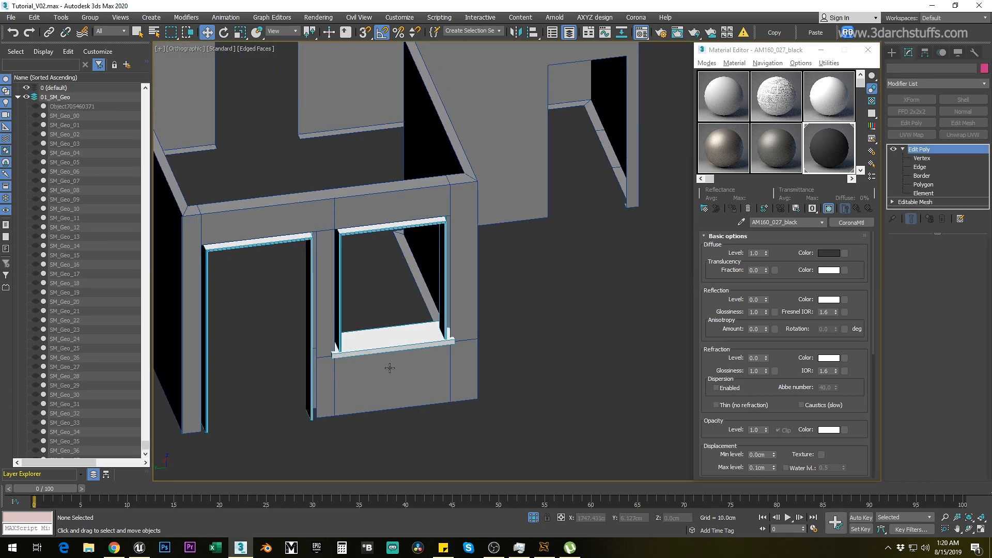
scroll(408, 341, up, 4)
alt+middle_drag(397, 325, 486, 334)
scroll(510, 331, down, 5)
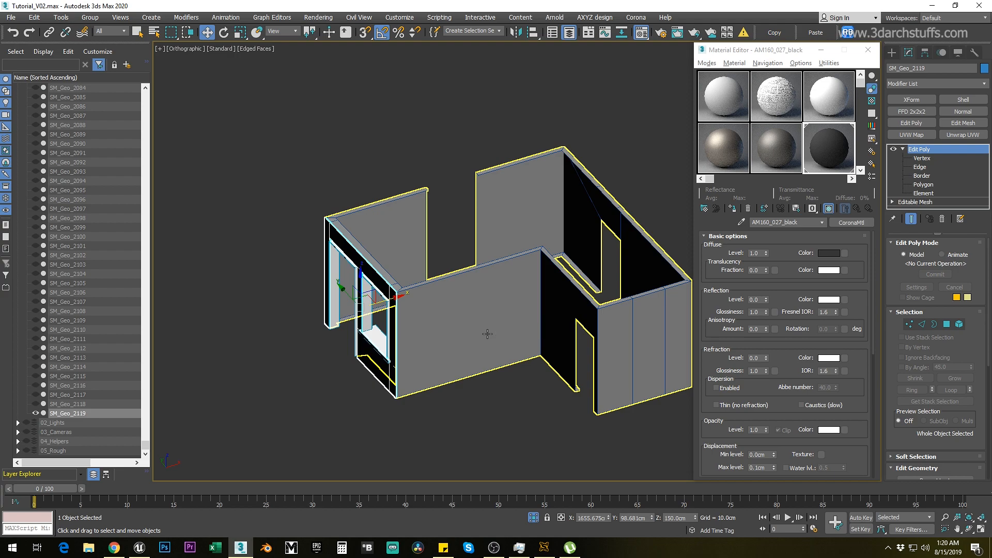
click(434, 31)
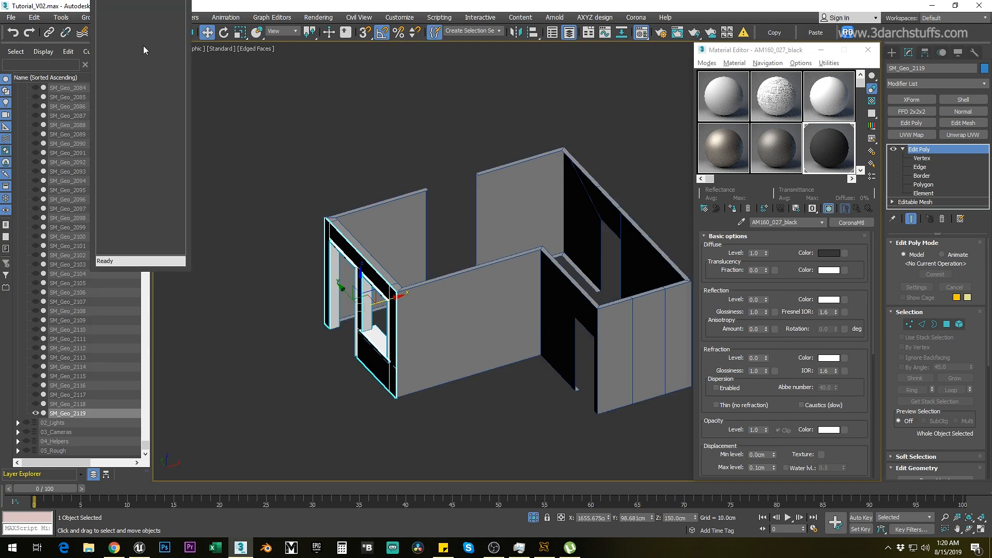
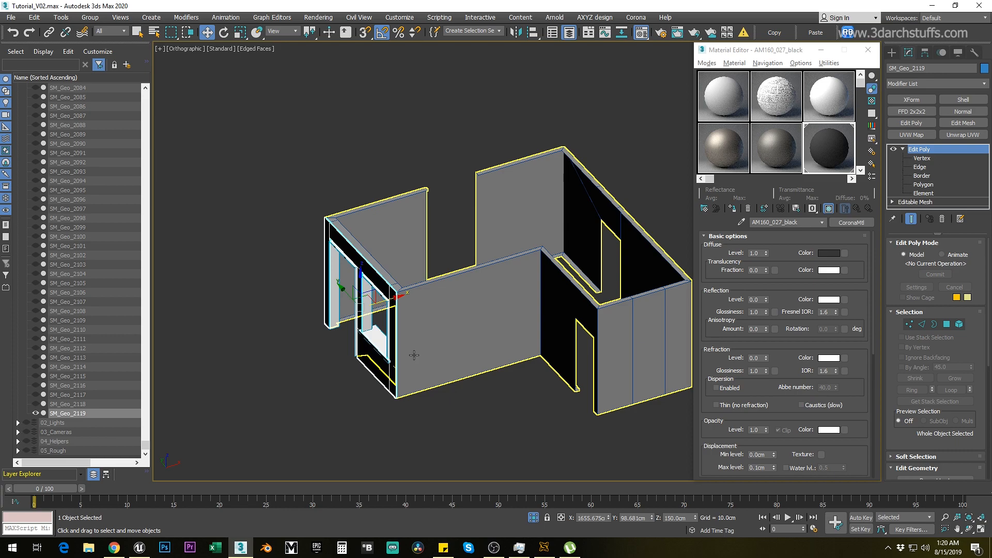
Select the cloned outer wall, the inner balcony wall and the room walls and put them on a new layer
alt+middle_drag(358, 386, 408, 365)
scroll(381, 342, up, 5)
alt+middle_drag(381, 333, 419, 281)
ctrl+click(352, 251)
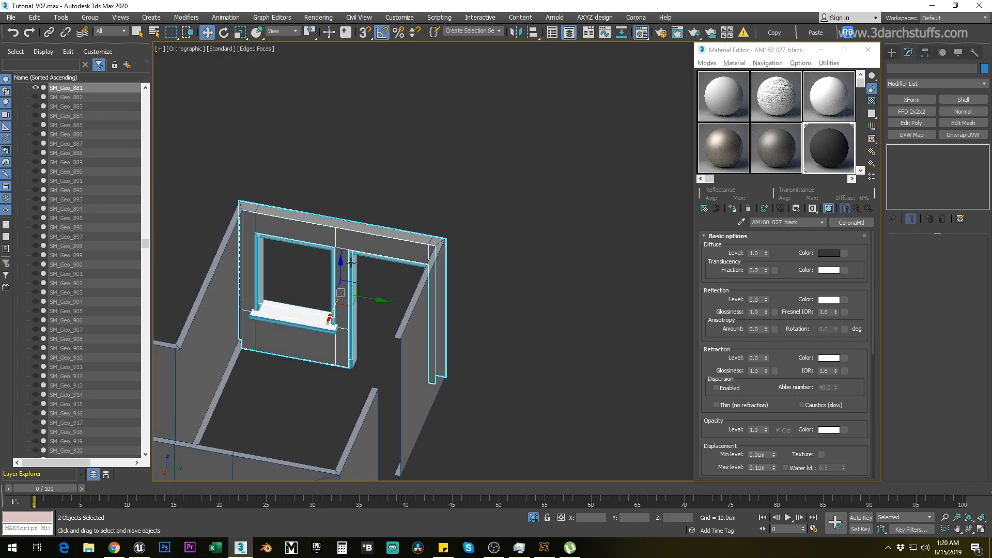
alt+middle_drag(529, 271, 312, 273)
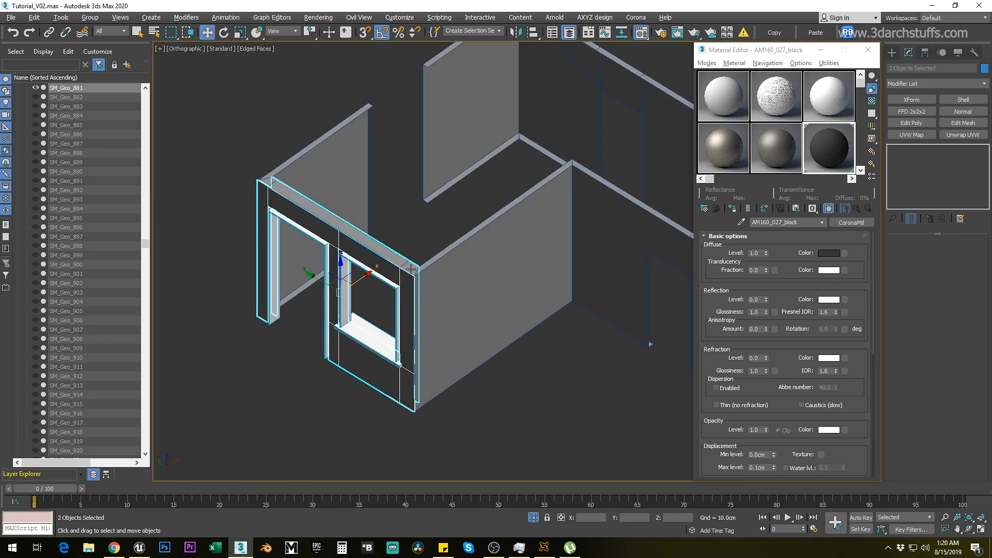
ctrl+click(481, 272)
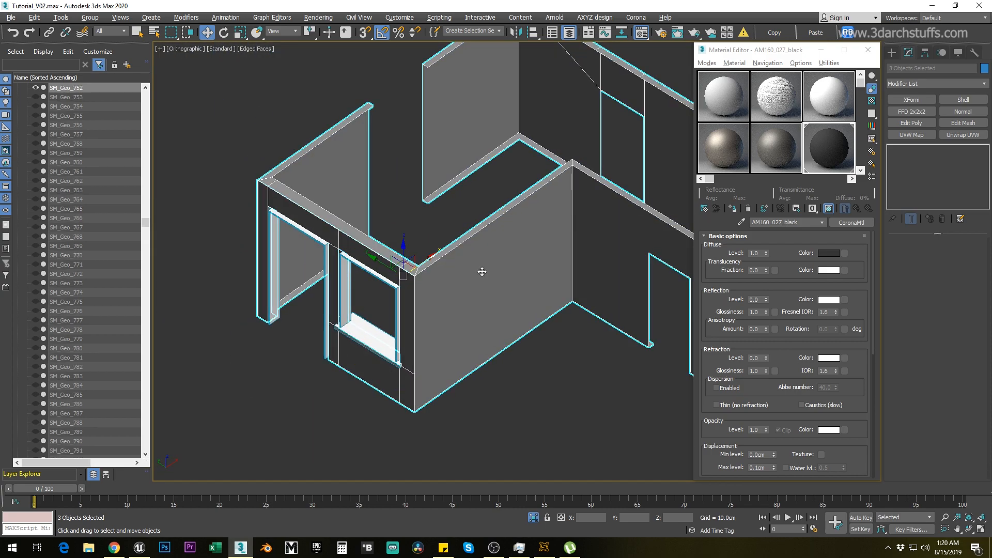
click(127, 64)
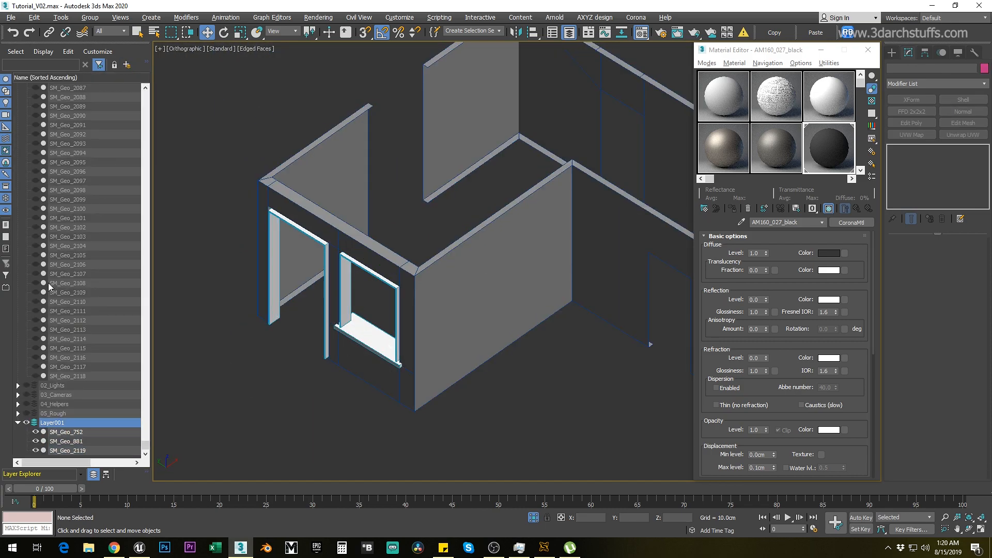
Name the new layer Carrection and hide it in the viewport
click(61, 424)
text(R)
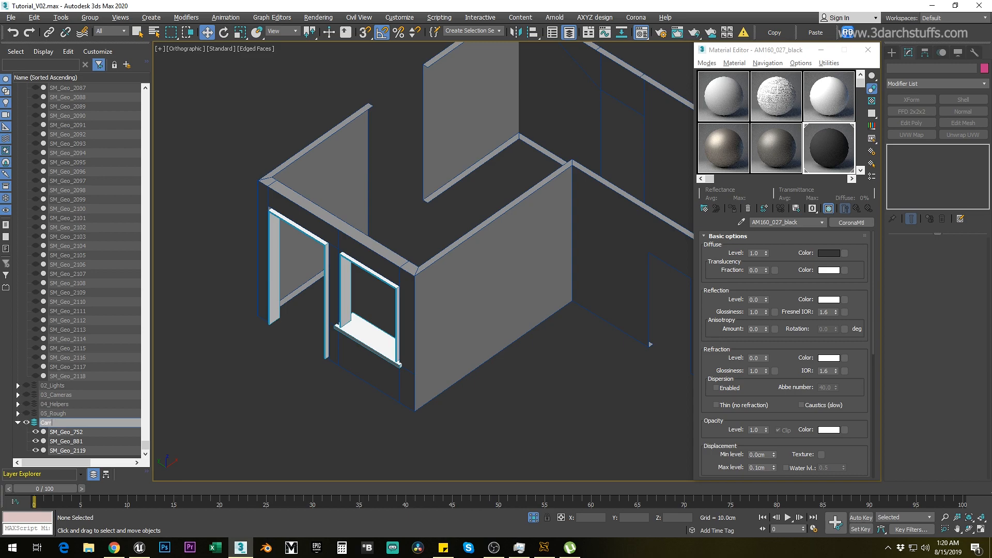
key(Return)
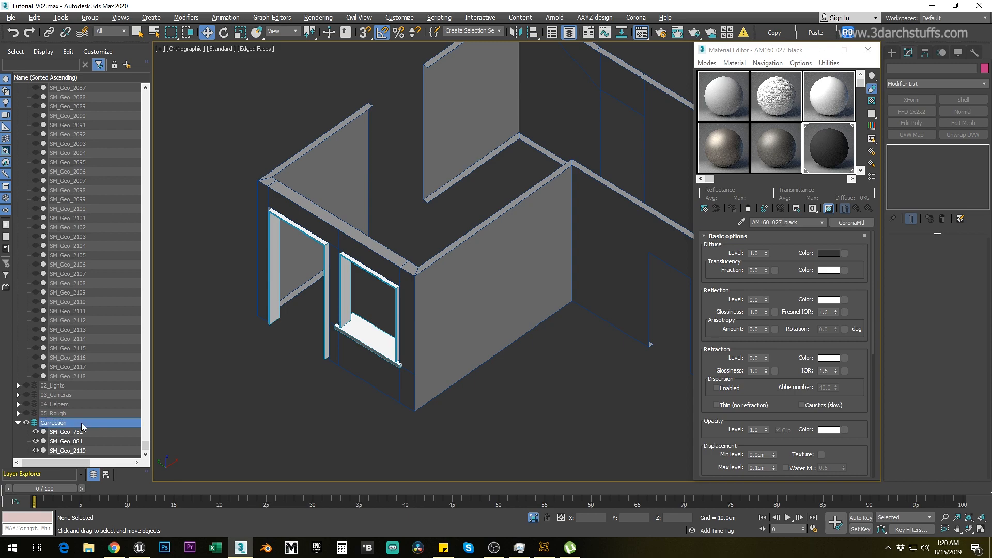
click(29, 425)
alt+middle_drag(320, 323, 425, 311)
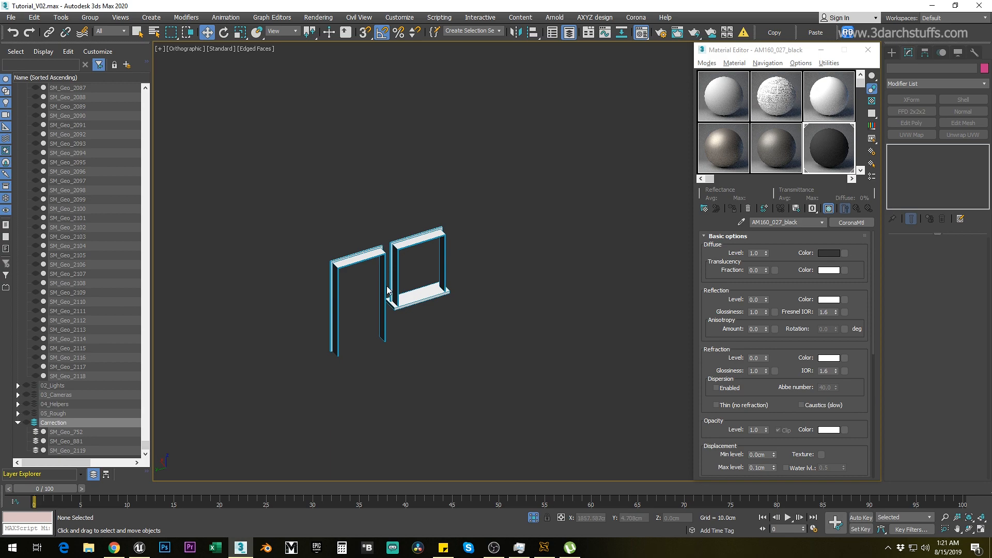
Switch to Unreal Editor and delete the old balcony window wall SM_Geo_881, accepting the deletion
click(139, 547)
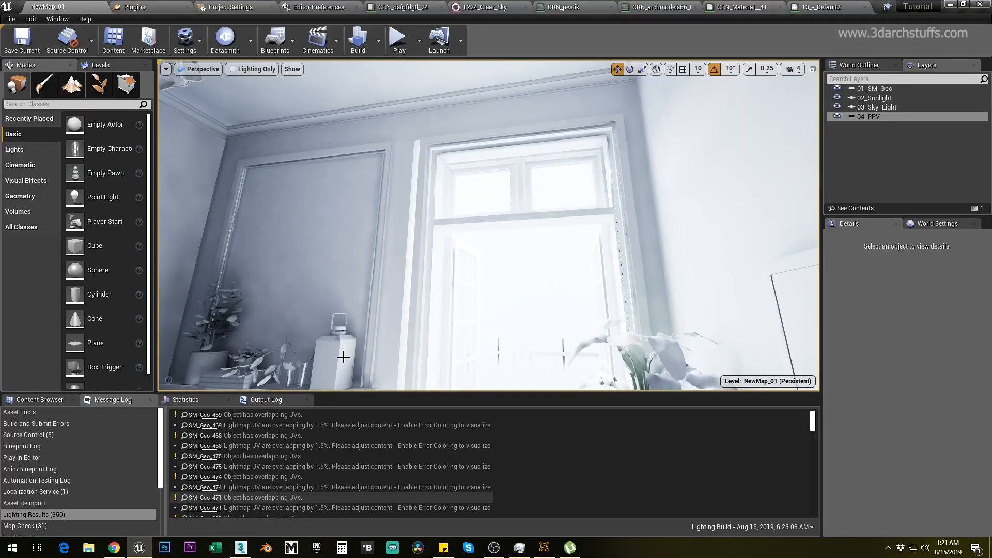
click(314, 227)
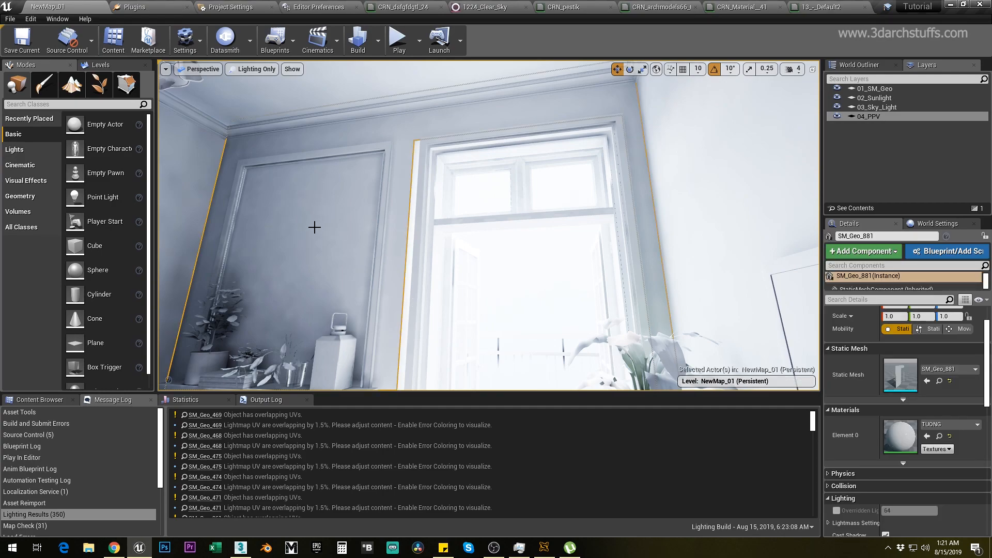
key(Delete)
click(547, 324)
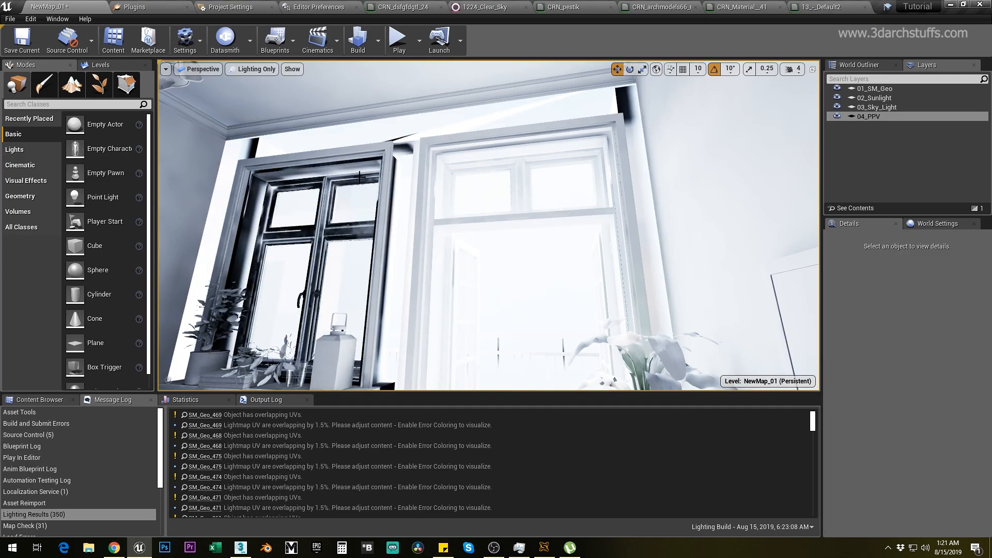
Disable the exposure compensation override of the post process volume on the 04_PPV layer
scroll(369, 149, up, 3)
right_drag(372, 152, 310, 155)
scroll(421, 164, down, 8)
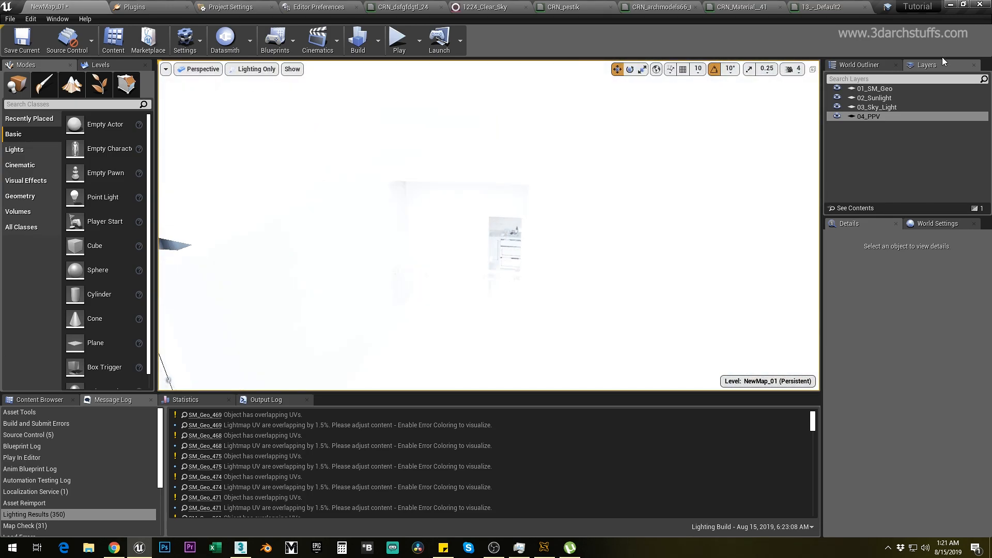
double_click(868, 117)
click(842, 339)
Isolate the old room walls mesh SM_Geo_752 and delete it despite its references
click(522, 246)
key(alt+q)
alt+drag(553, 237, 501, 207)
key(Delete)
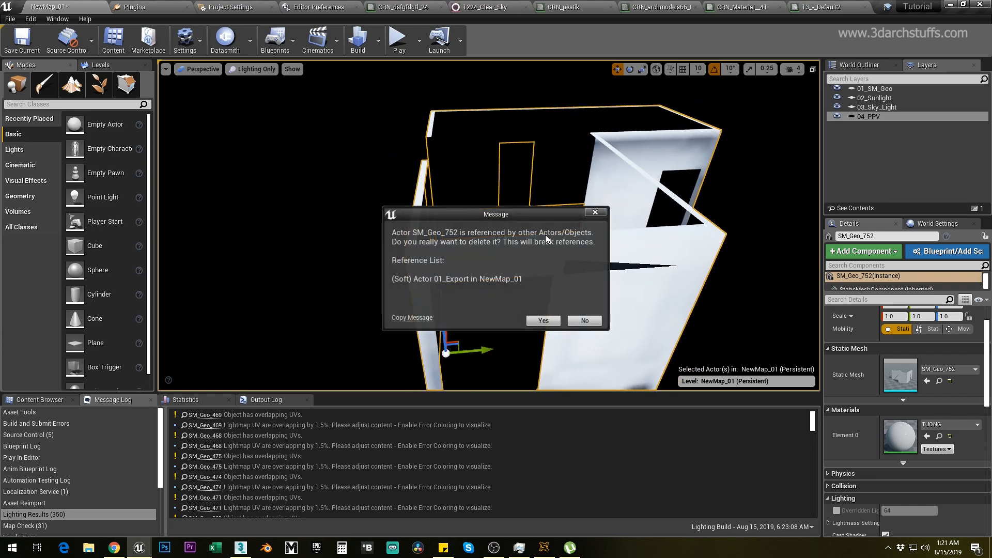
click(544, 319)
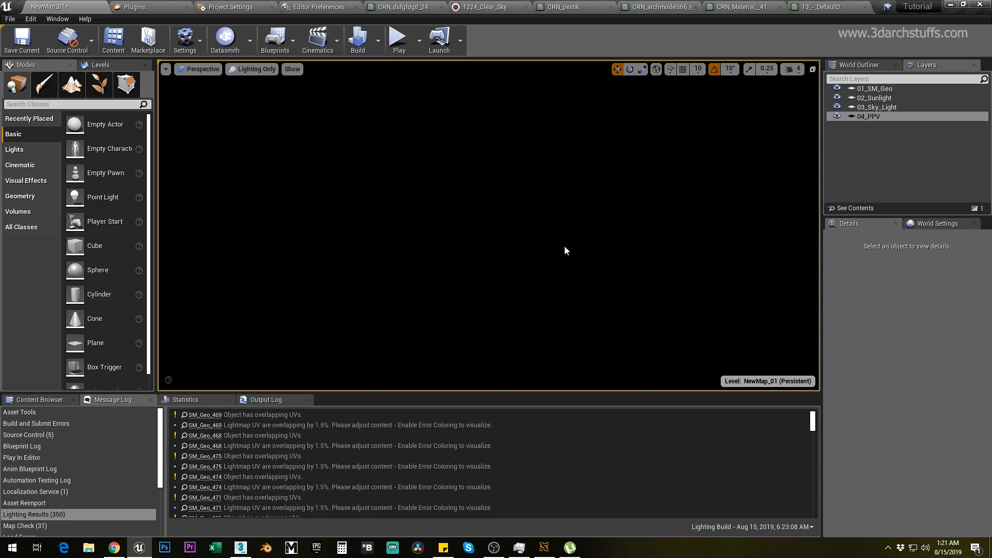
Unhide all actors, frame the balcony window and select its four glass panes from inside the room
key(ctrl+h)
right_drag(572, 259, 599, 282)
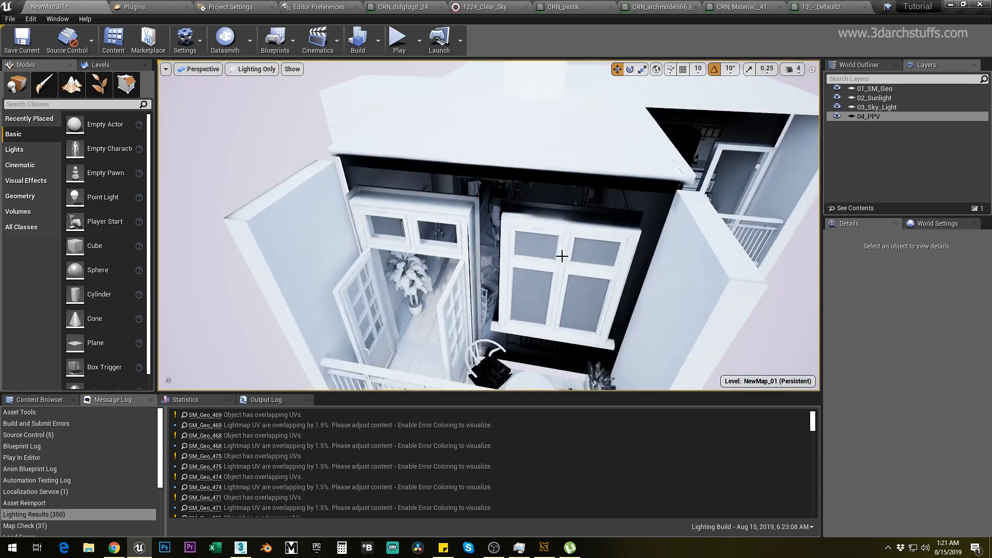
click(577, 282)
key(f)
alt+drag(577, 282, 661, 248)
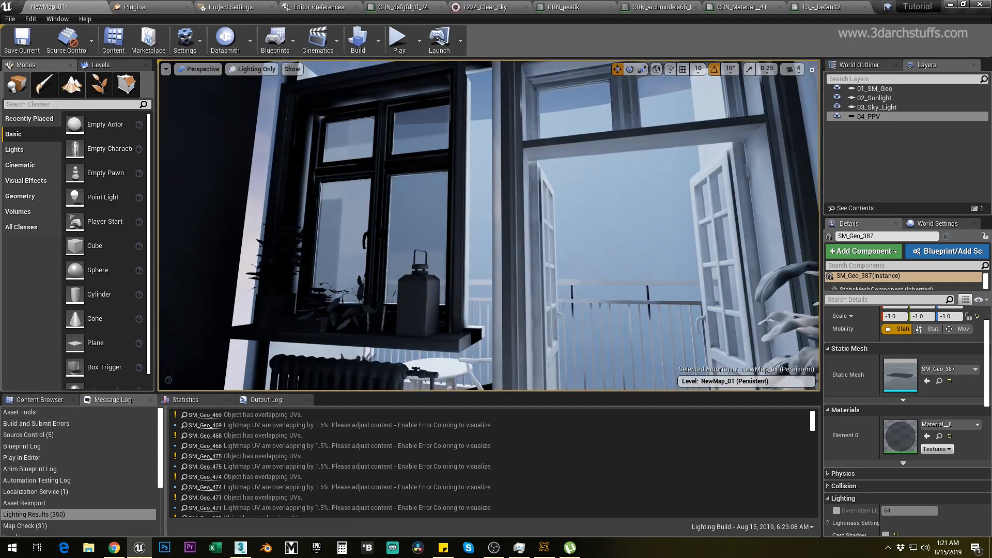
click(406, 213)
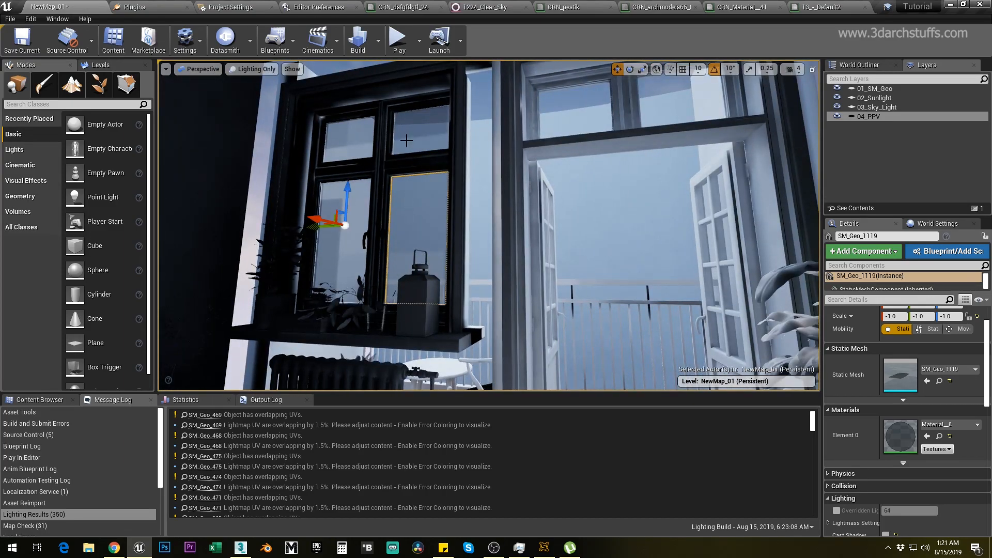
ctrl+click(415, 129)
ctrl+click(352, 137)
ctrl+click(325, 269)
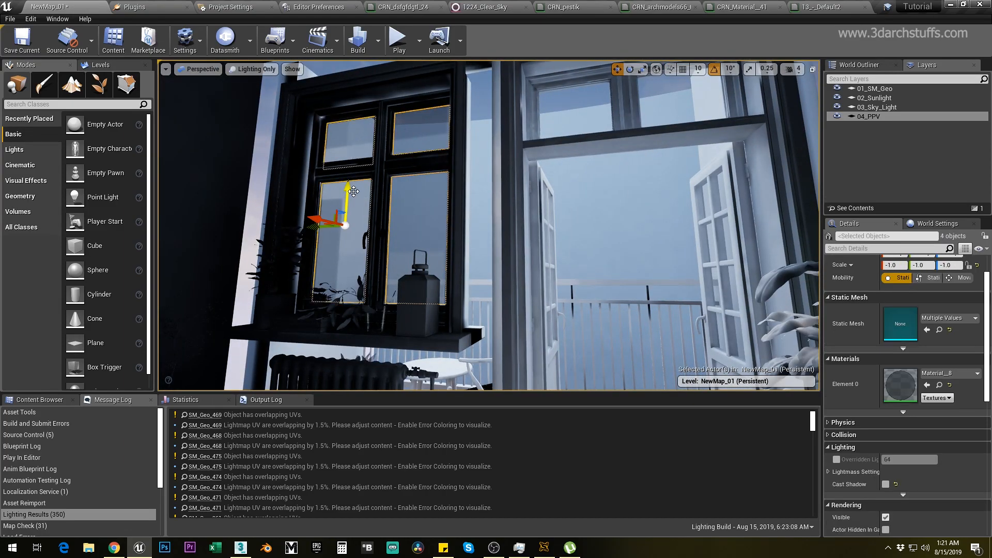
Examine the balcony door, the outer wall SM_Geo_2044 and the window glass from inside the room
right_drag(461, 191, 428, 186)
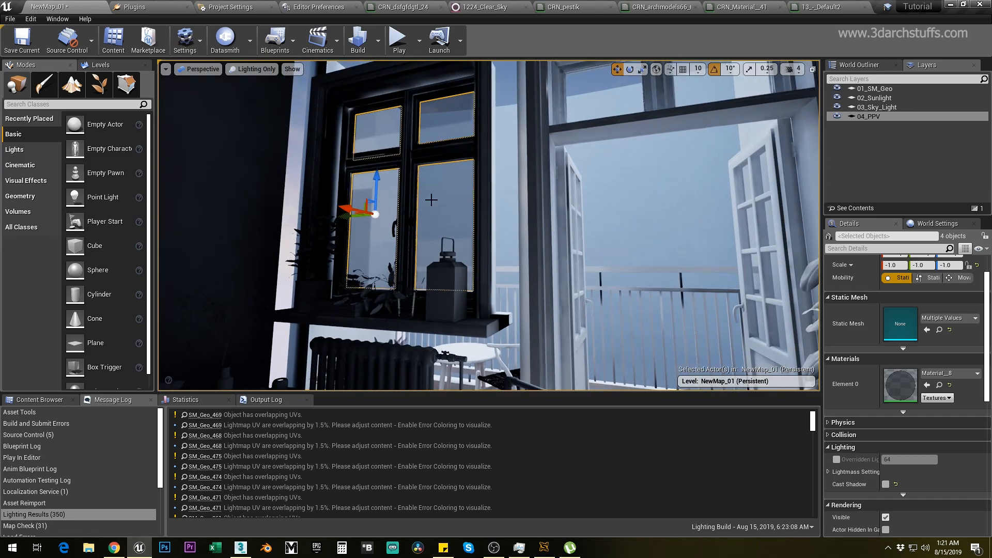
alt+drag(537, 279, 573, 294)
click(607, 115)
key(f)
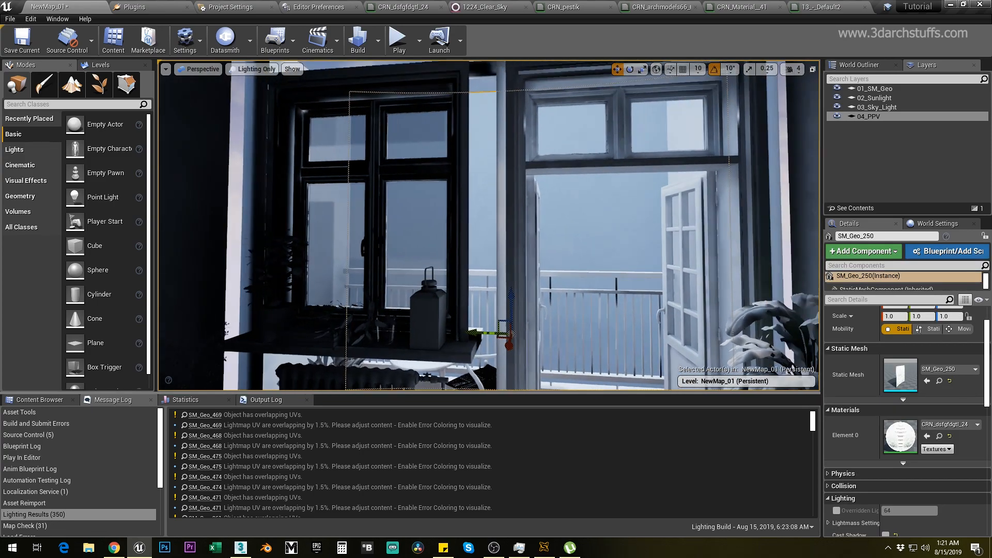
click(603, 182)
key(f)
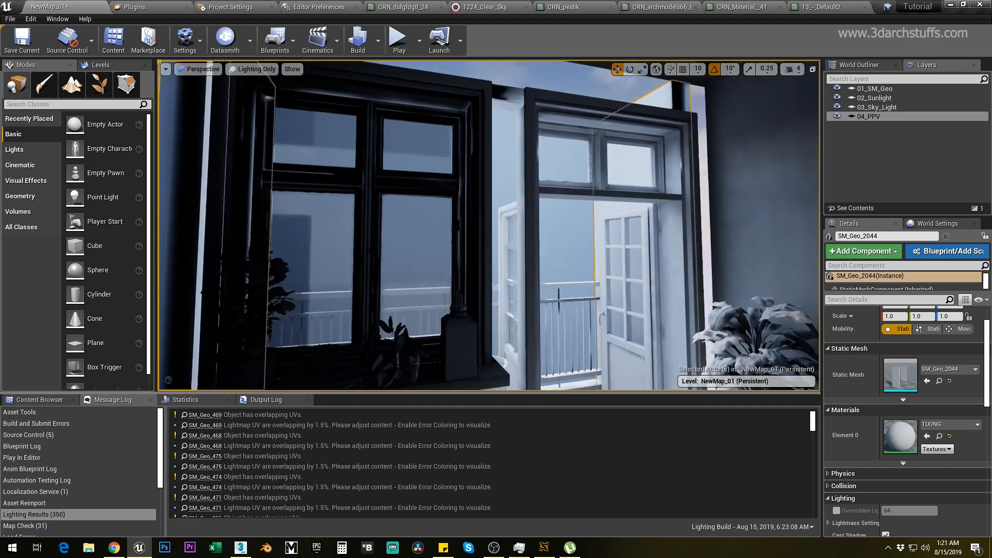
click(613, 240)
right_drag(614, 240, 480, 217)
right_drag(613, 240, 677, 315)
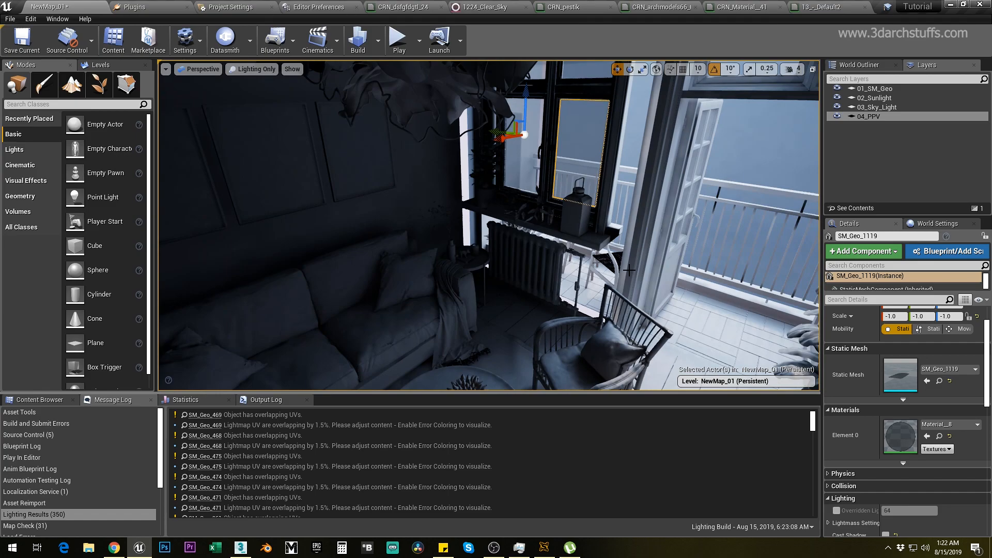
Enable exposure compensation in the post process volume again, set it to 3.0 and check the room's brightness
double_click(872, 116)
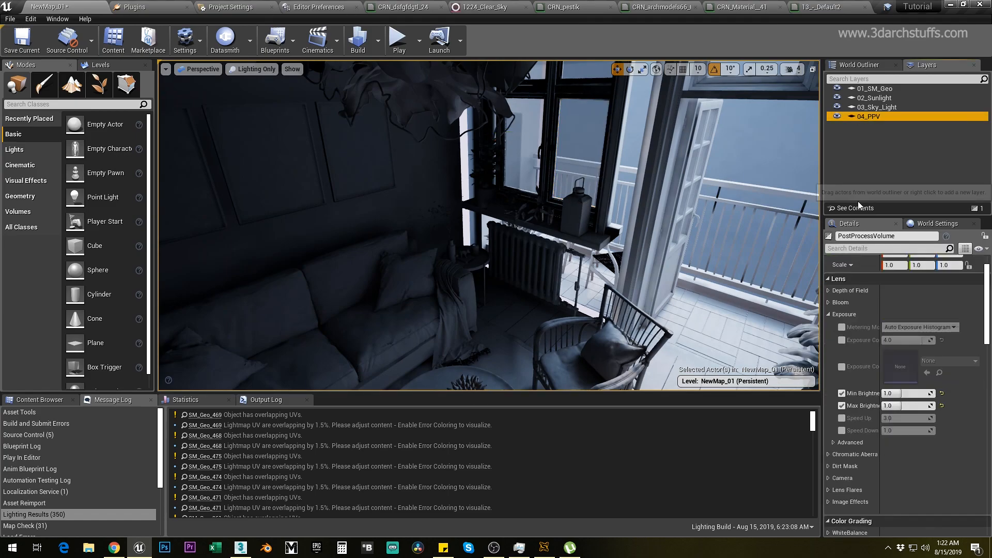
click(842, 340)
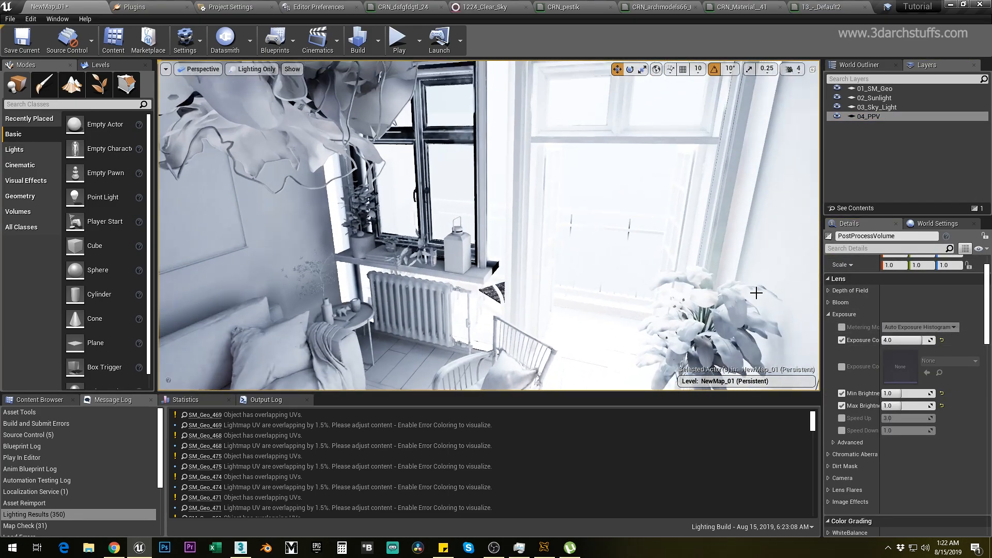
click(883, 341)
text(3.0)
key(Return)
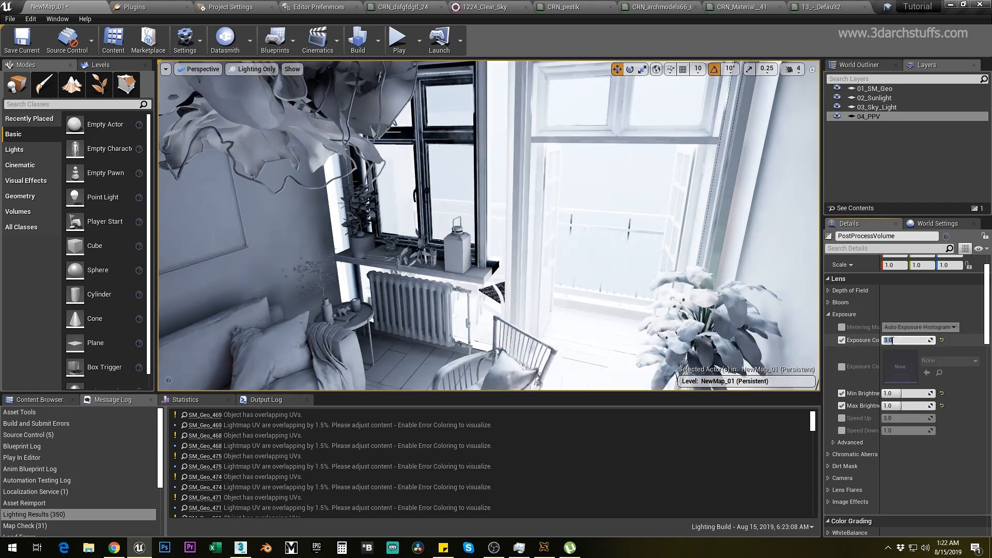
click(509, 228)
right_drag(509, 228, 619, 227)
right_drag(527, 257, 527, 299)
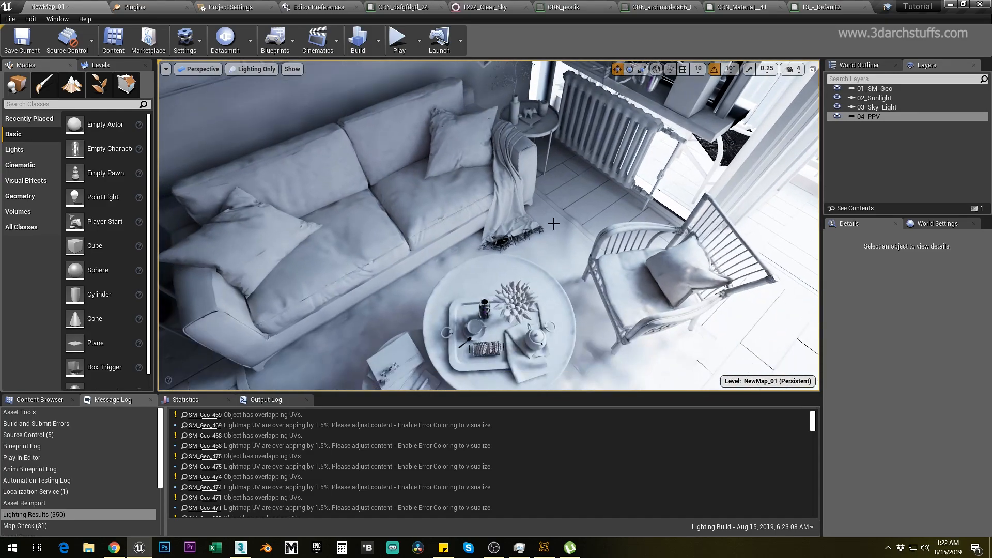
Examine the milk bottle SM_Geo_273 on the coffee table tray up close in the lighting-only view
right_drag(558, 249, 543, 295)
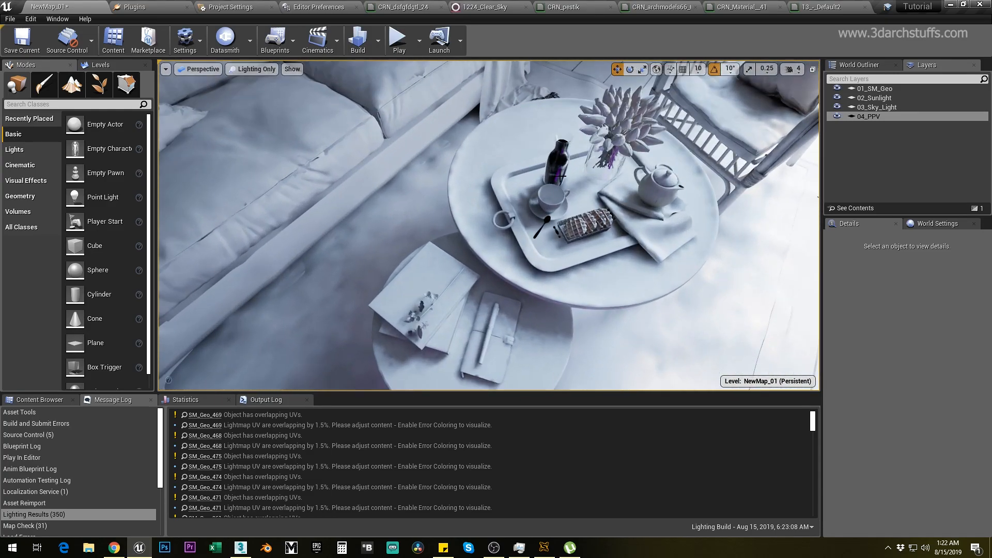
click(557, 165)
key(f)
alt+drag(558, 215, 547, 142)
scroll(589, 234, down, 10)
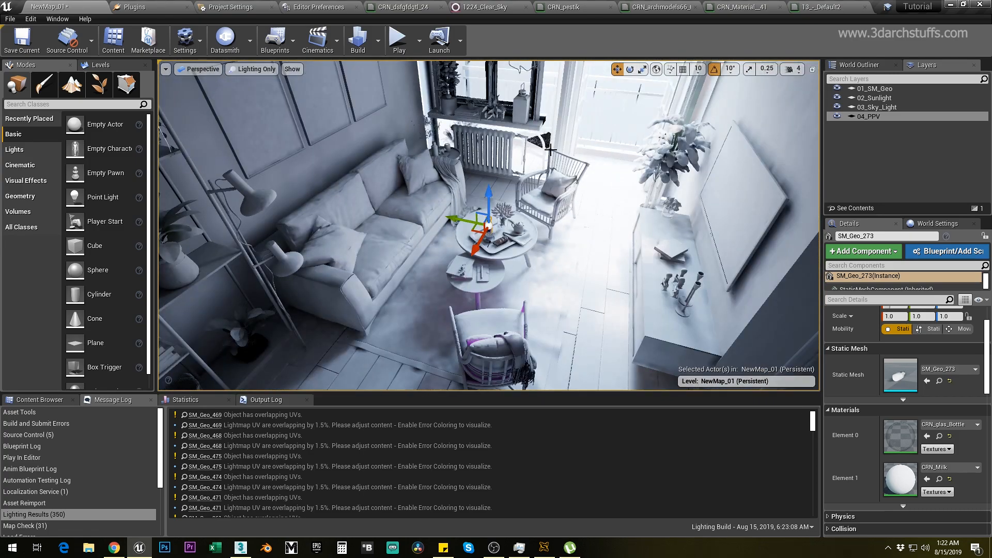
alt+drag(496, 286, 537, 277)
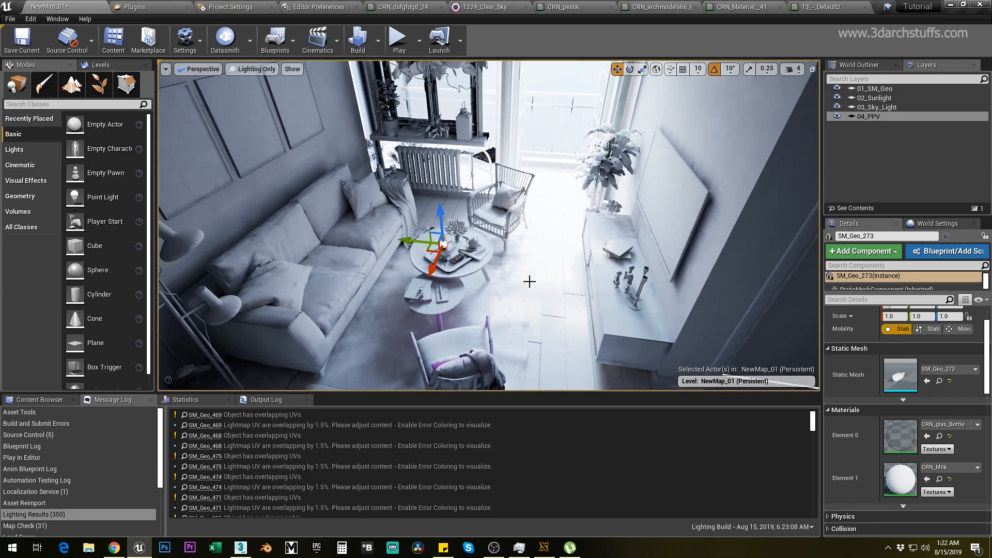
key(f)
alt+drag(529, 282, 499, 315)
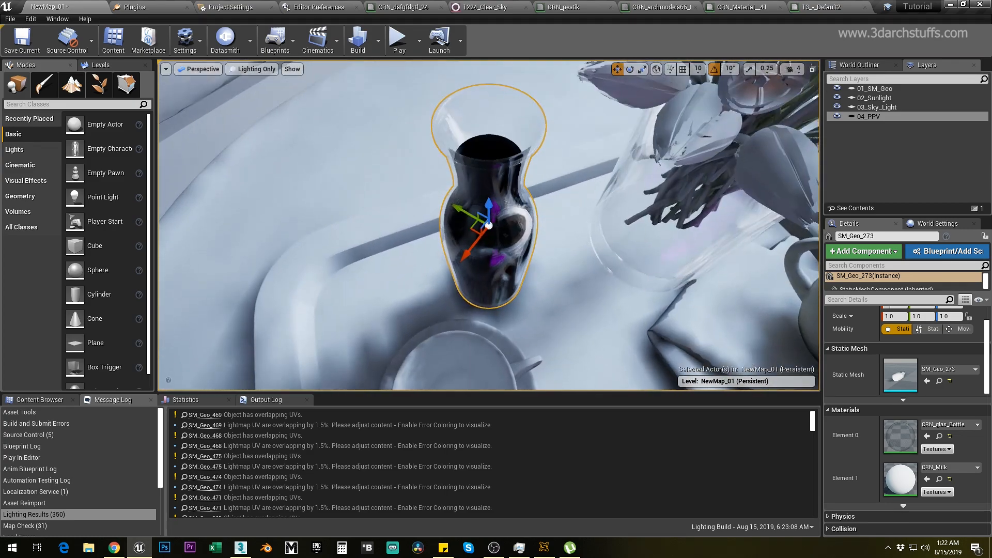
scroll(498, 315, down, 5)
Switch to 3ds Max, bring back the full apartment from isolation and delete its ceiling mesh in a perspective view
click(240, 547)
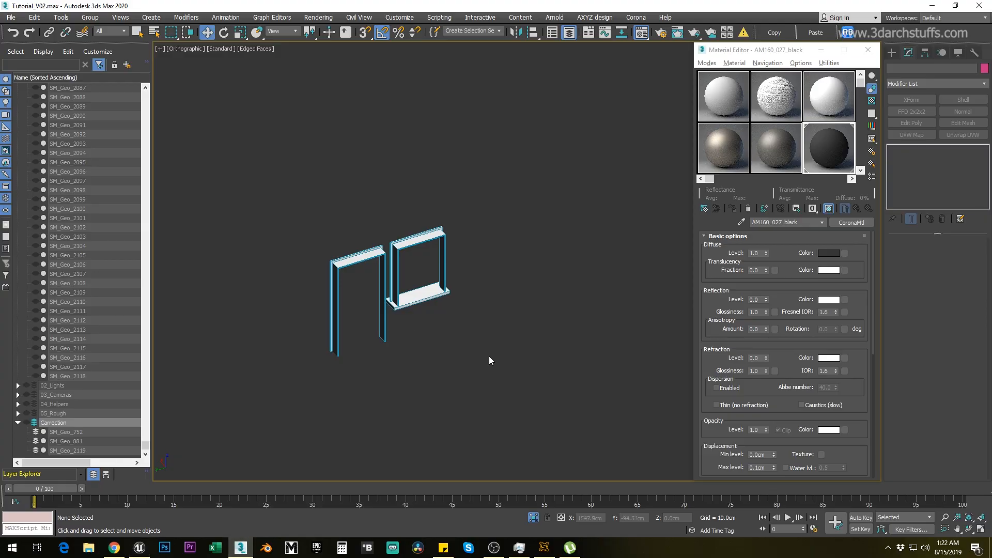
key(alt+q)
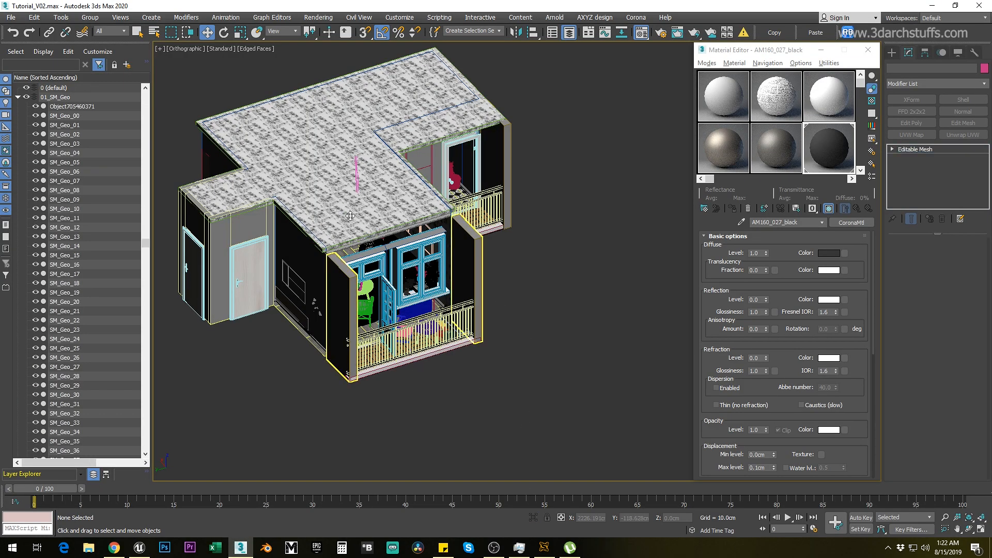
click(369, 210)
key(Delete)
key(q)
key(p)
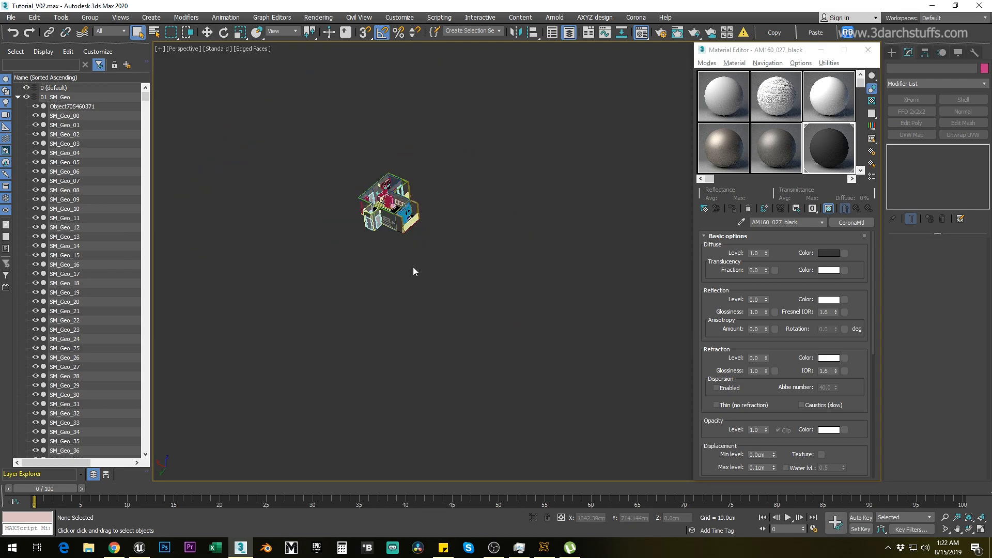
Find the milk bottle SM_Geo_273 on the coffee table tray and isolate it
alt+middle_drag(413, 265, 397, 374)
scroll(366, 396, up, 3)
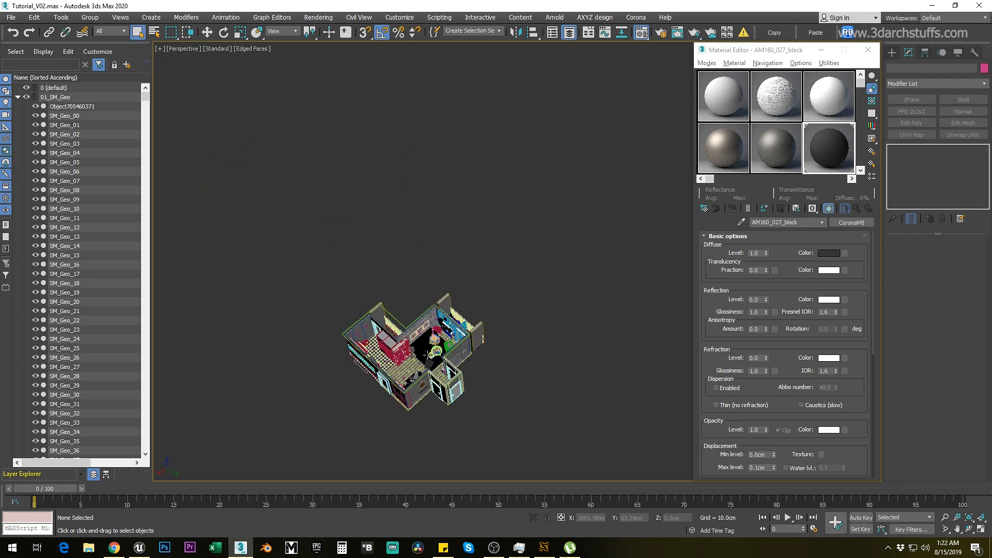
scroll(410, 360, up, 8)
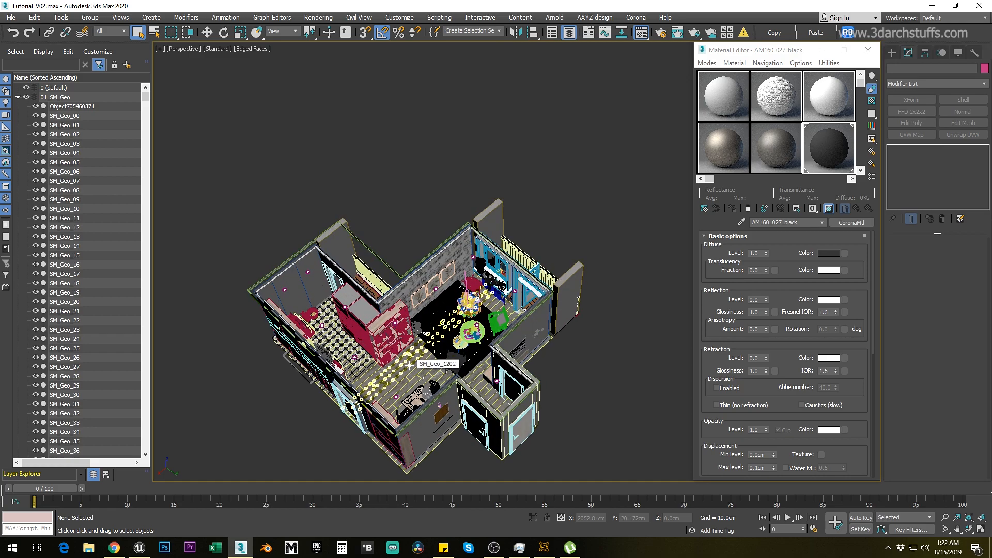
scroll(445, 314, up, 6)
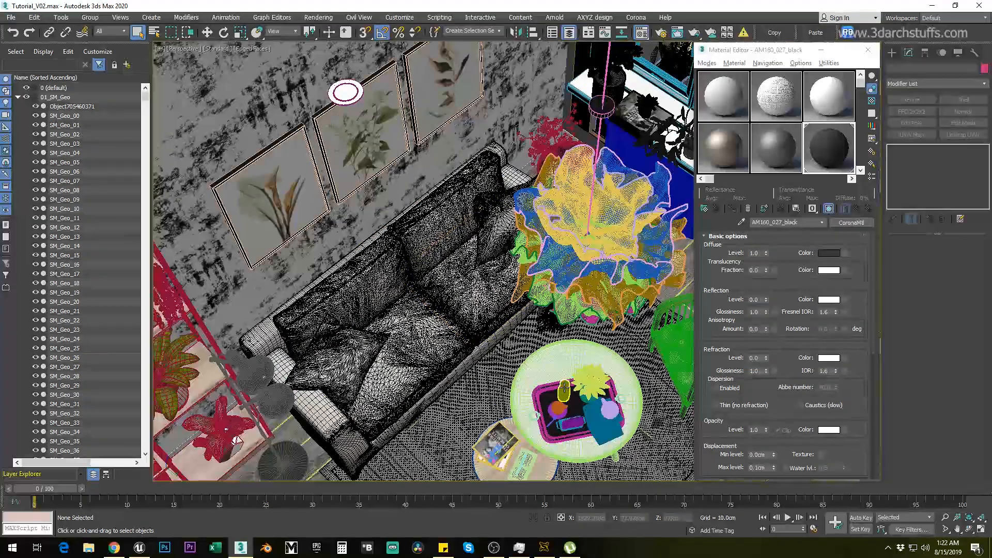
click(555, 401)
key(z)
alt+middle_drag(554, 402, 583, 375)
key(alt+q)
Detach the milk element inside the bottle as a separate object under the default name
mouse_move(584, 328)
alt+middle_down()
mouse_move(578, 346)
mouse_move(573, 303)
mouse_move(600, 319)
alt+middle_up()
click(891, 149)
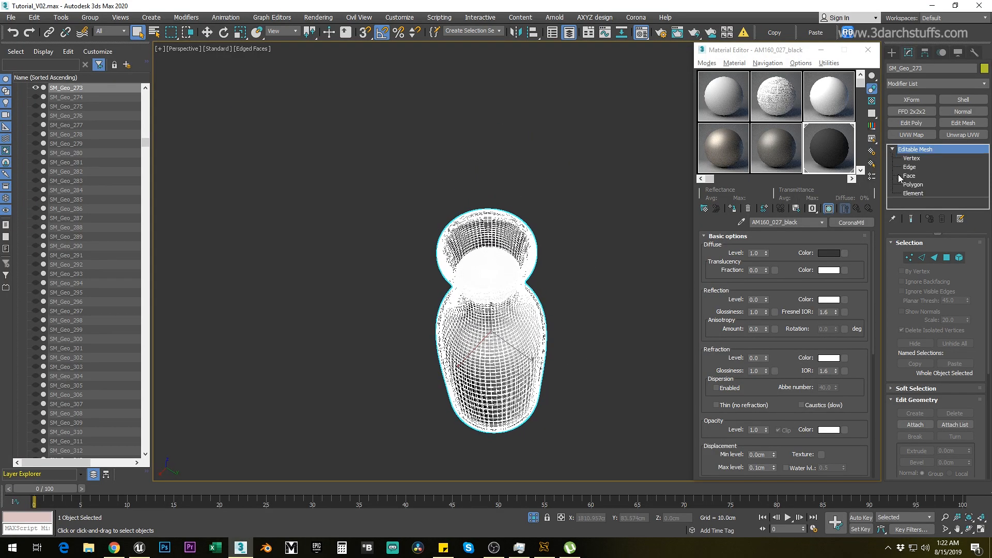
click(911, 194)
click(504, 264)
alt+middle_drag(556, 288, 505, 264)
key(ctrl+d)
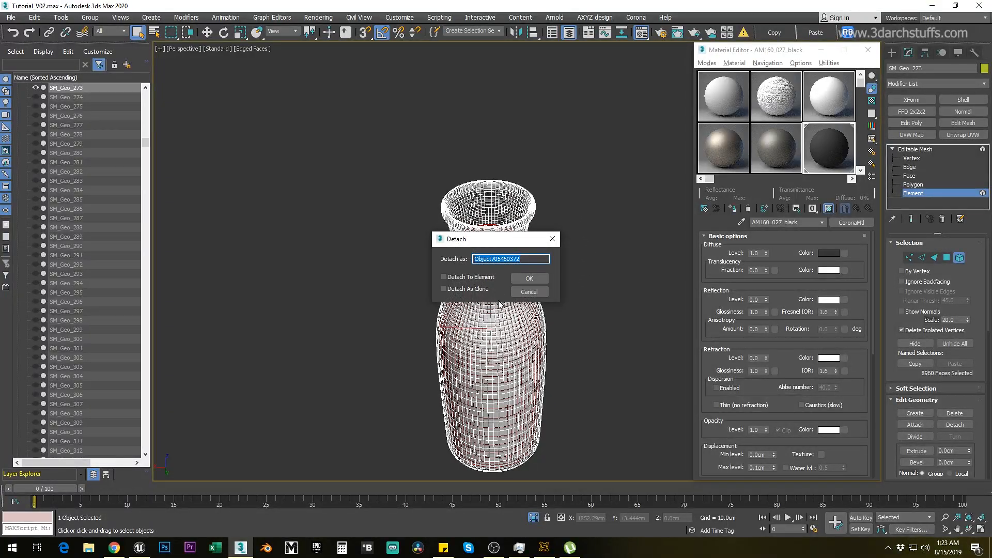
click(542, 279)
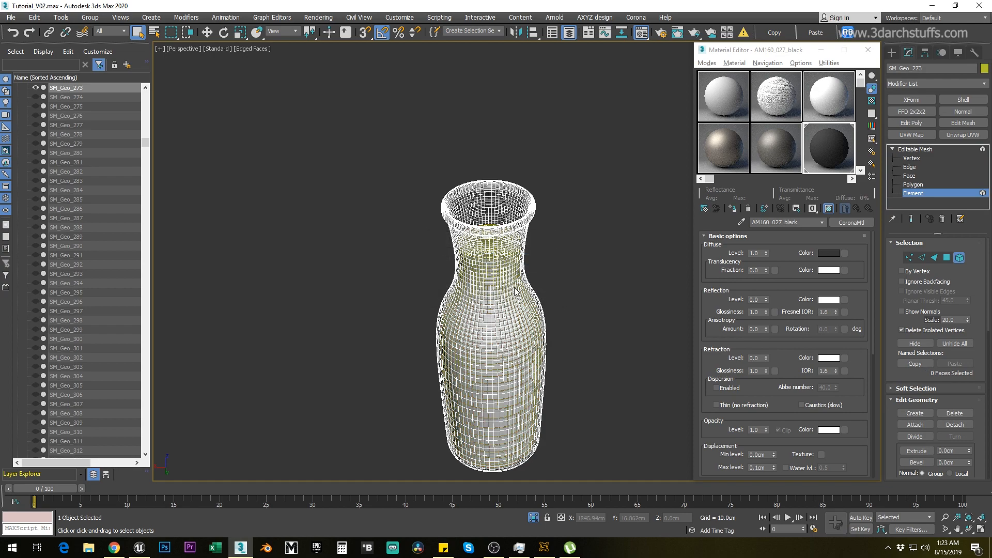
click(910, 150)
Restore the full scene from isolation and isolate only the detached milk mesh
click(635, 276)
alt+middle_drag(504, 266, 501, 294)
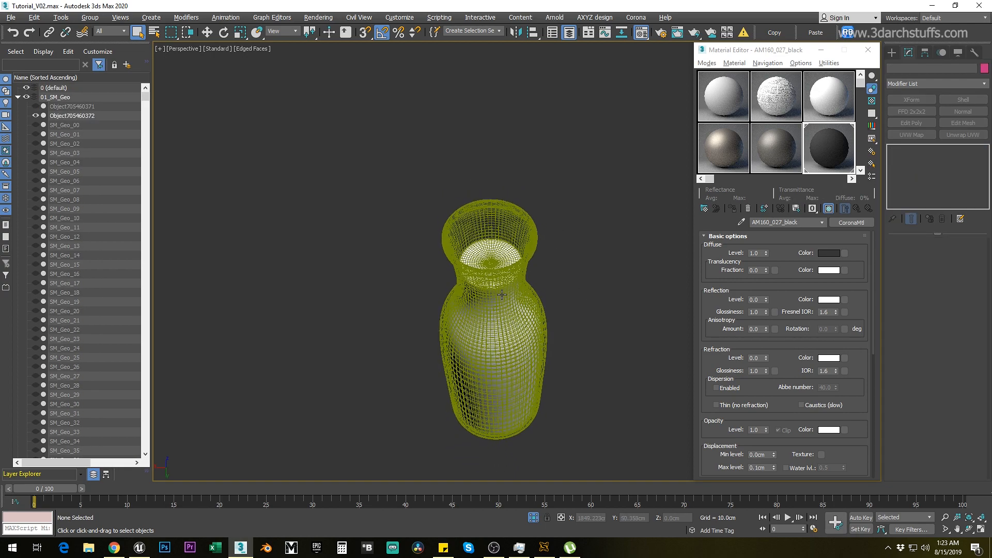
click(499, 255)
click(470, 32)
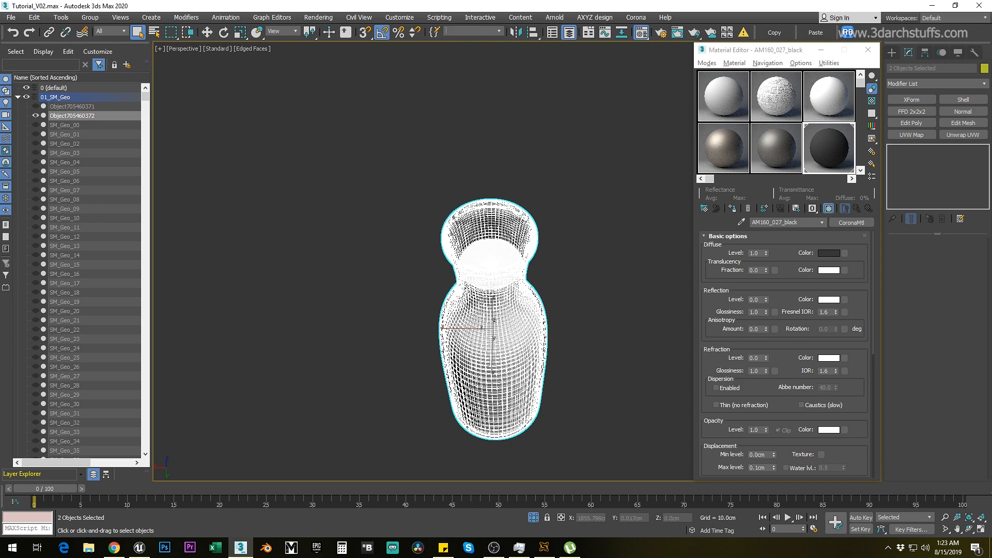
alt+middle_drag(490, 199, 495, 184)
click(533, 518)
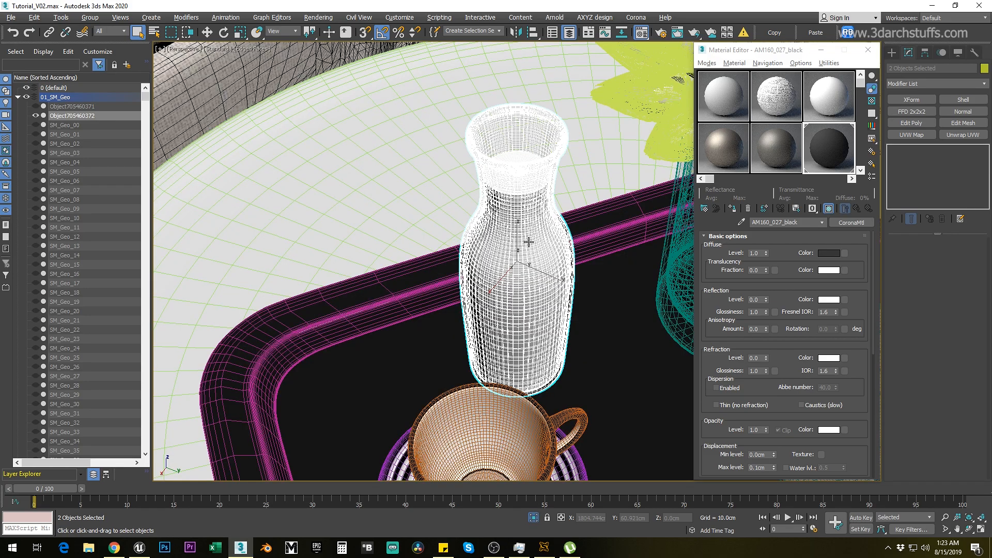
alt+middle_drag(529, 241, 587, 247)
click(531, 169)
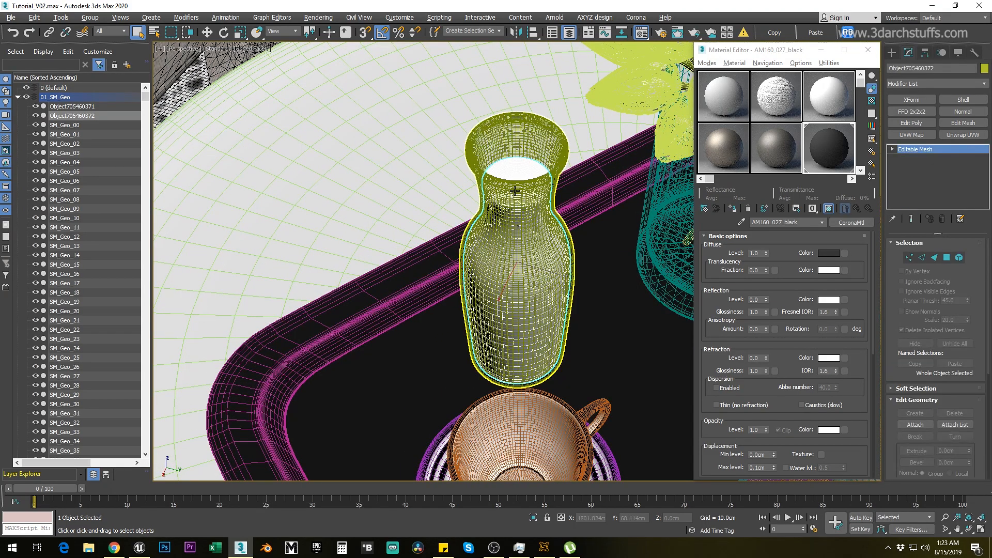
key(alt+q)
Select a polygon on the side of the milk mesh and inspect it in shaded and wireframe display
click(892, 150)
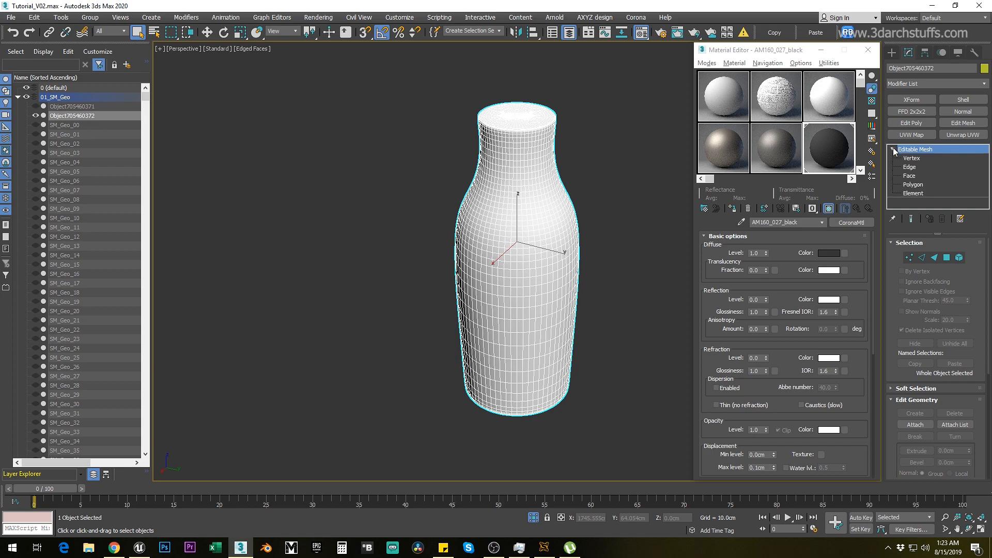
click(912, 184)
click(539, 248)
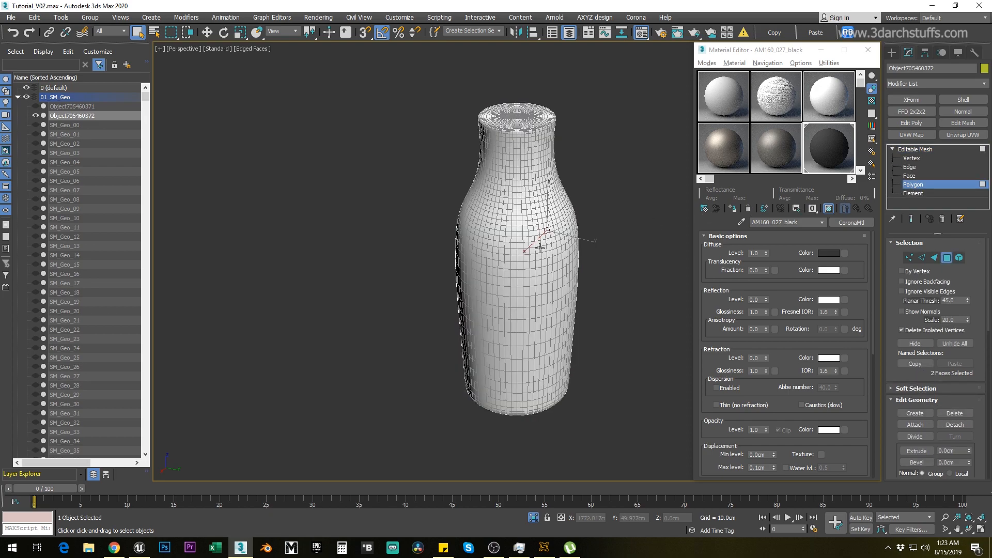
scroll(568, 247, up, 3)
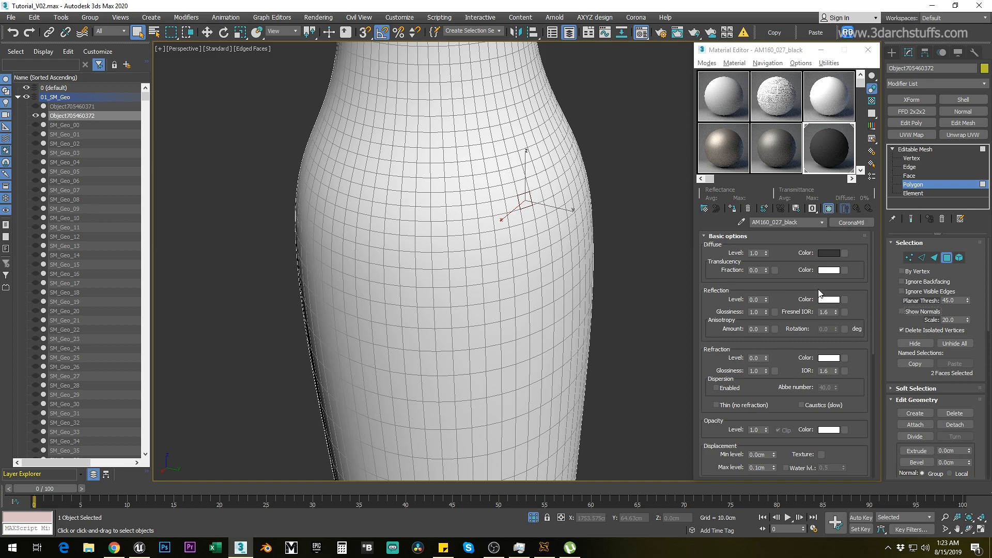
key(F3)
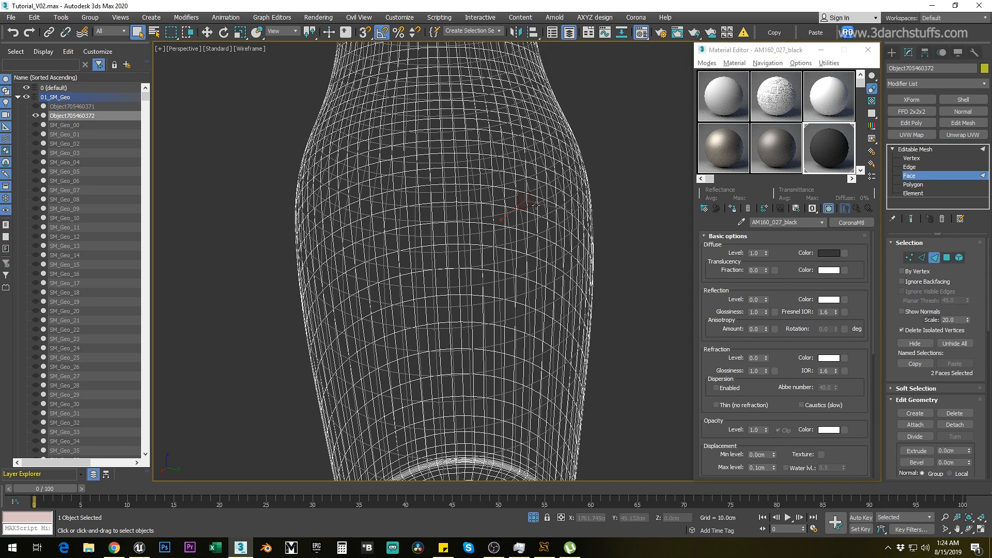
key(F3)
scroll(522, 183, up, 5)
click(522, 181)
ctrl+click(528, 189)
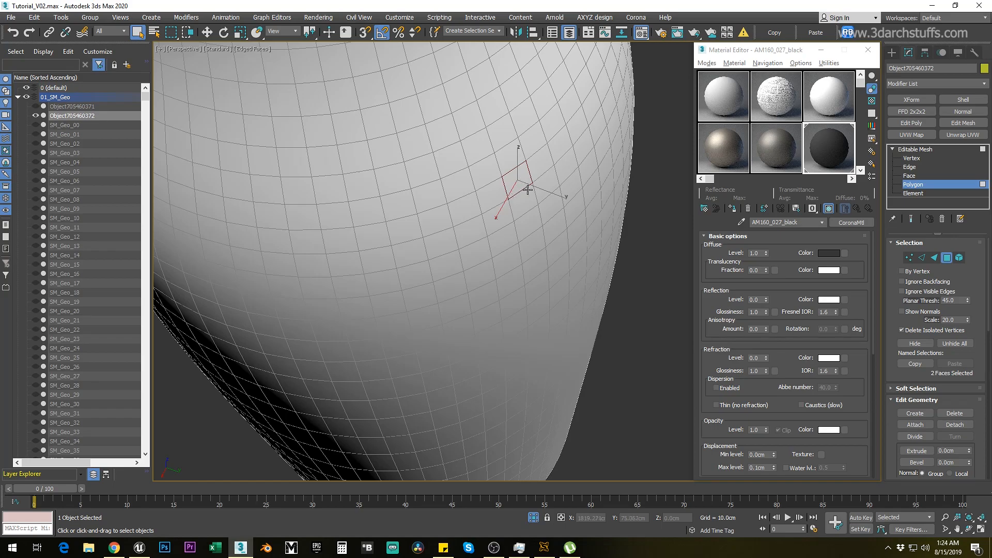
scroll(594, 175, down, 3)
key(F3)
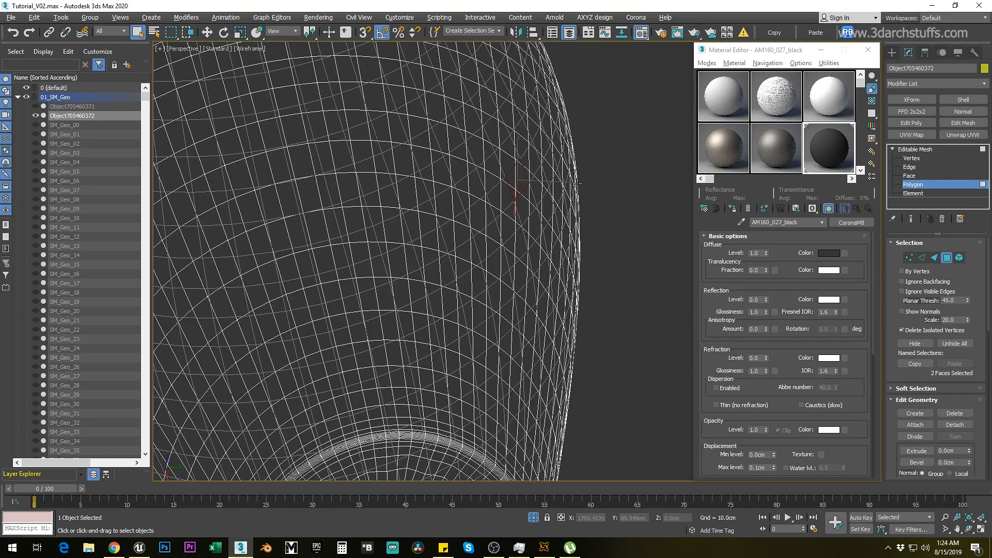
Show the normals of the selected milk polygon, check which way they point and clear the selection
click(901, 312)
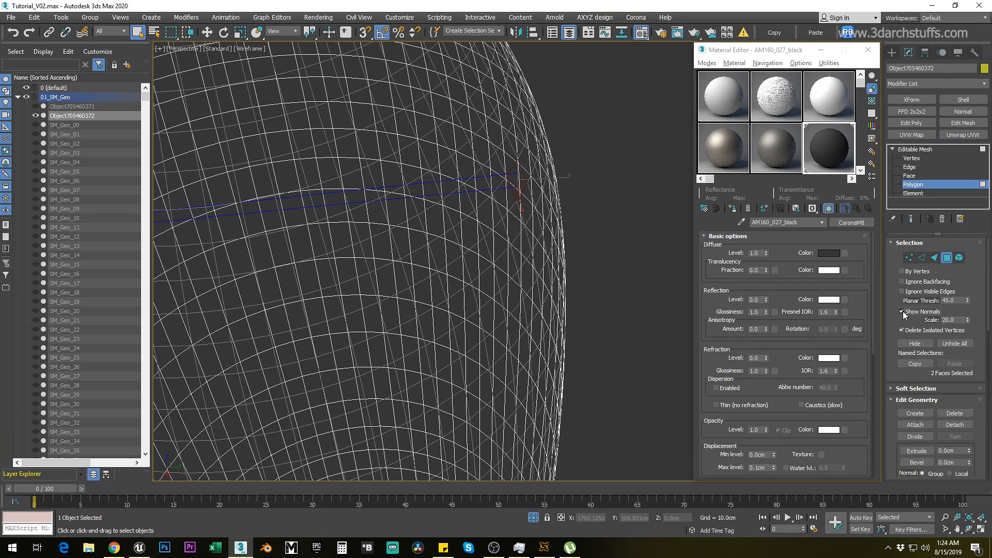
alt+middle_drag(638, 262, 743, 228)
alt+middle_drag(566, 235, 499, 250)
scroll(500, 250, down, 5)
key(F3)
scroll(465, 262, down, 5)
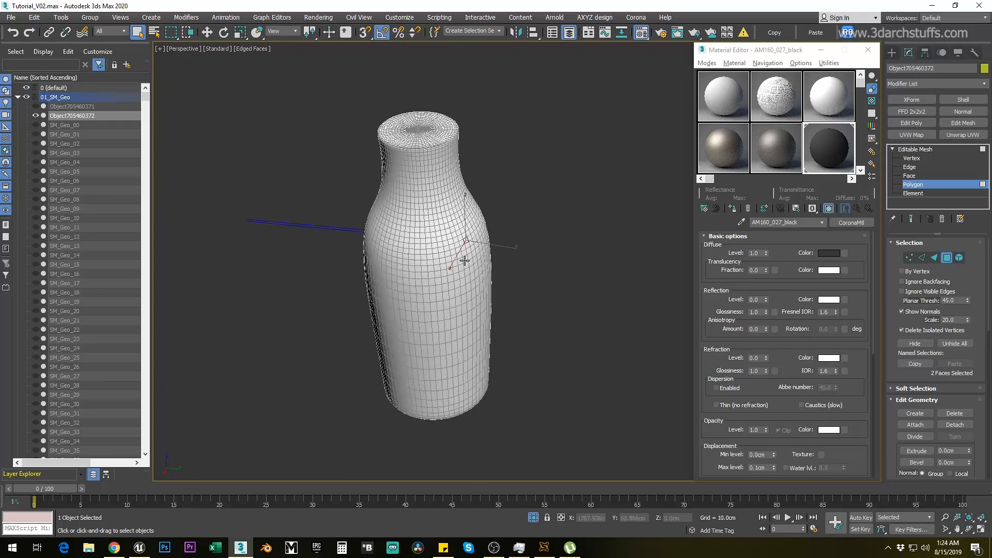
scroll(503, 293, up, 5)
scroll(528, 248, down, 4)
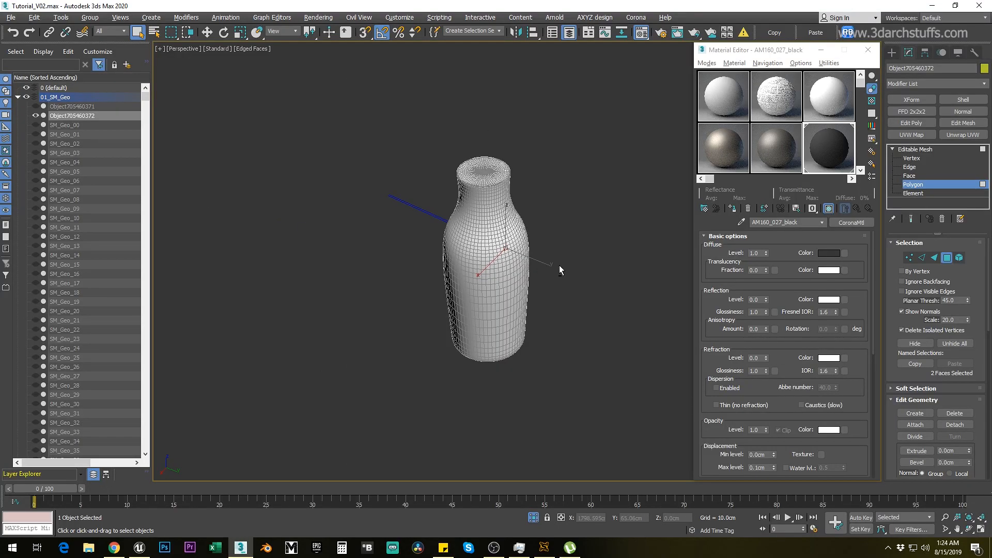
click(607, 264)
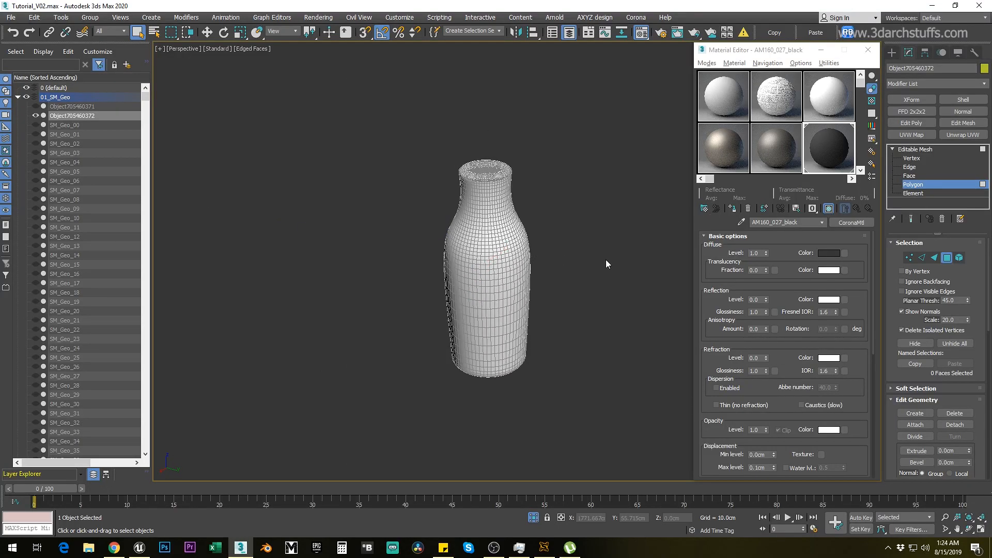
Select the whole milk element, check its normals and turn the normals display off
click(913, 193)
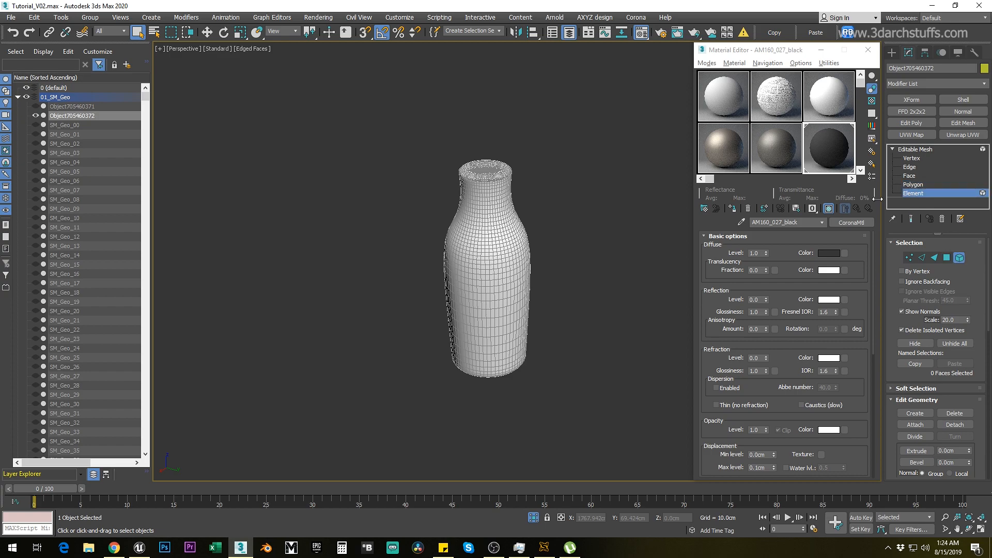
click(507, 261)
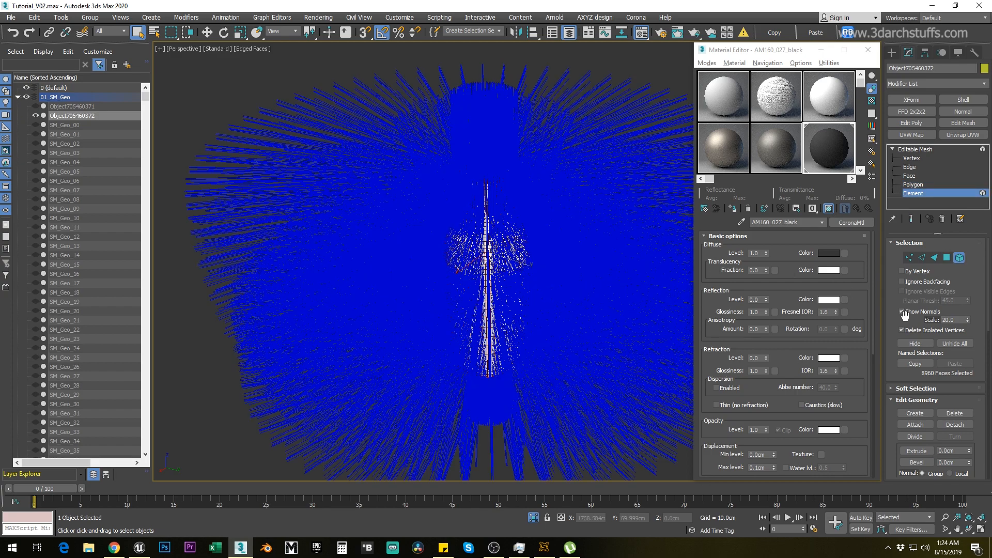
click(902, 311)
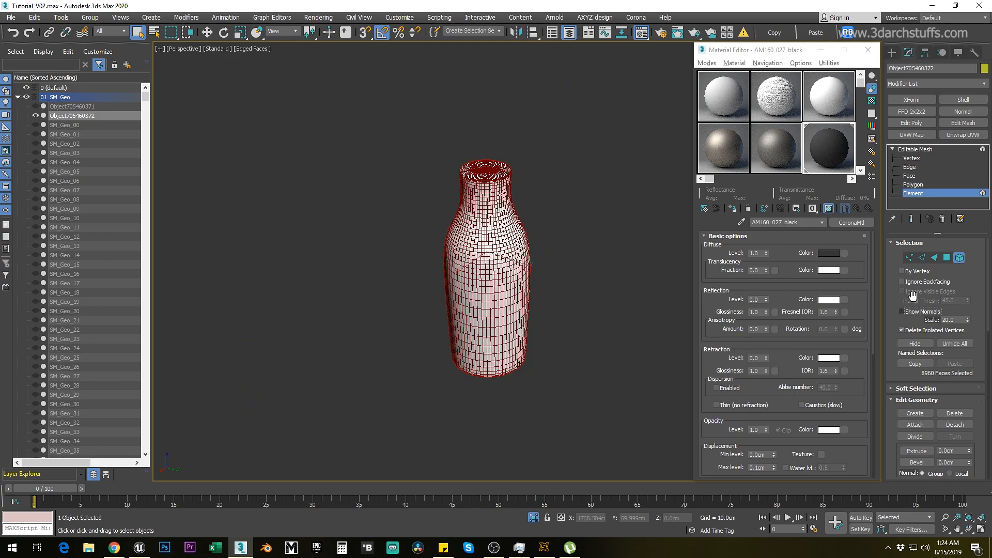
Try a Normal modifier on the selected milk element and remove it again
click(957, 114)
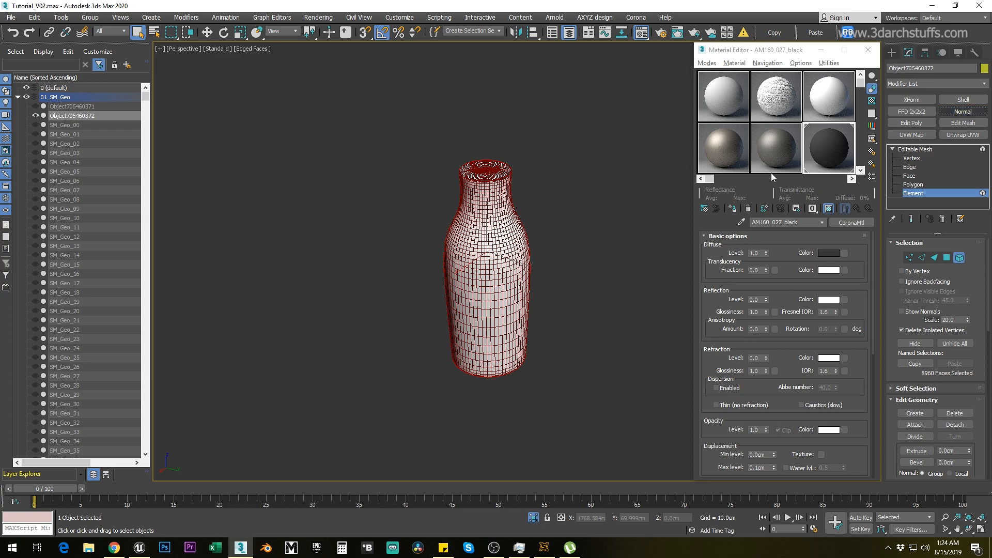
click(963, 112)
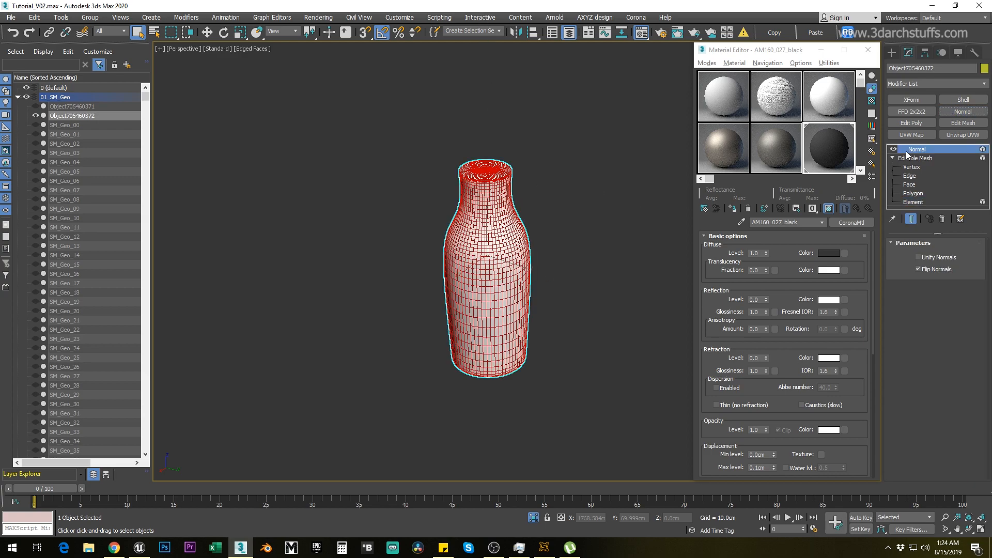
click(941, 218)
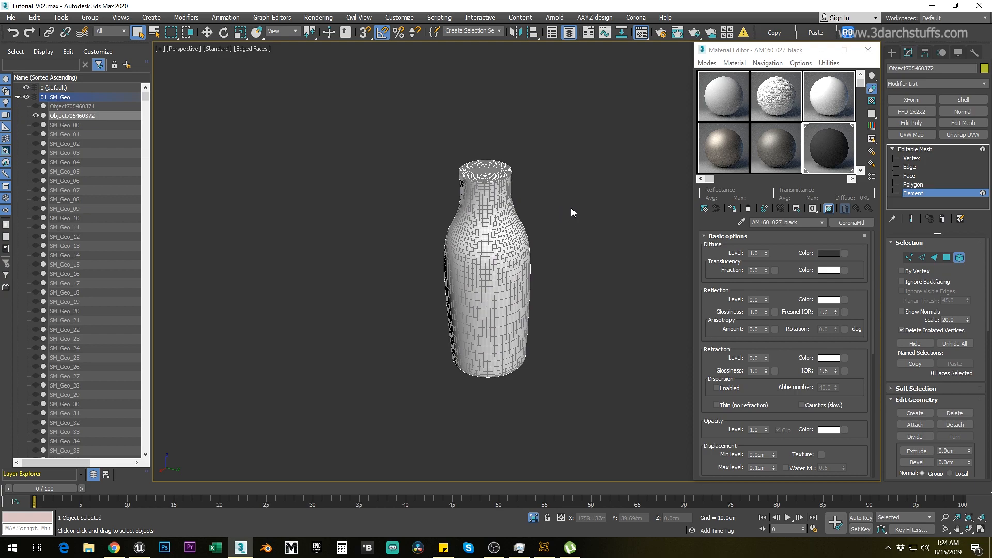
Leave element editing and apply a Normal modifier with flipped normals to the whole milk mesh
click(917, 149)
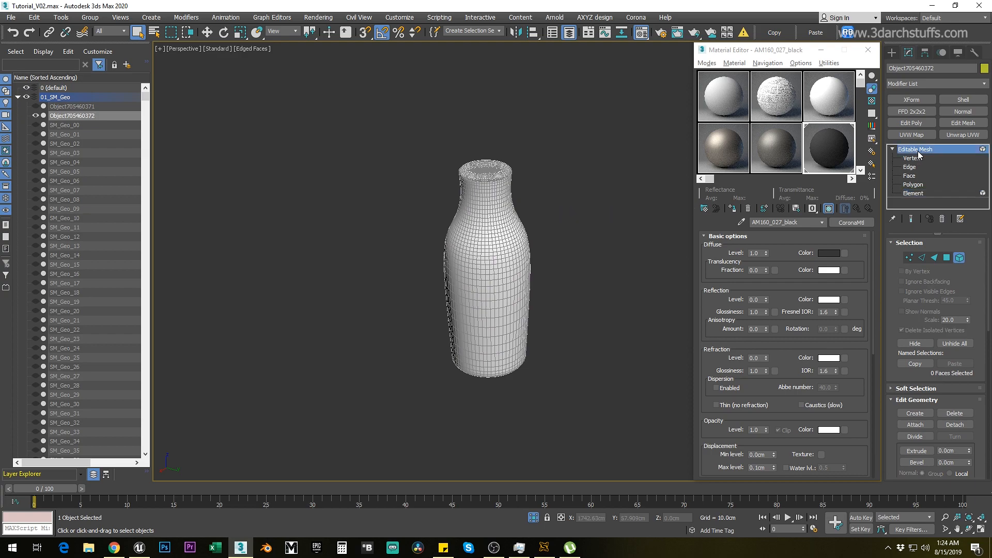
click(966, 114)
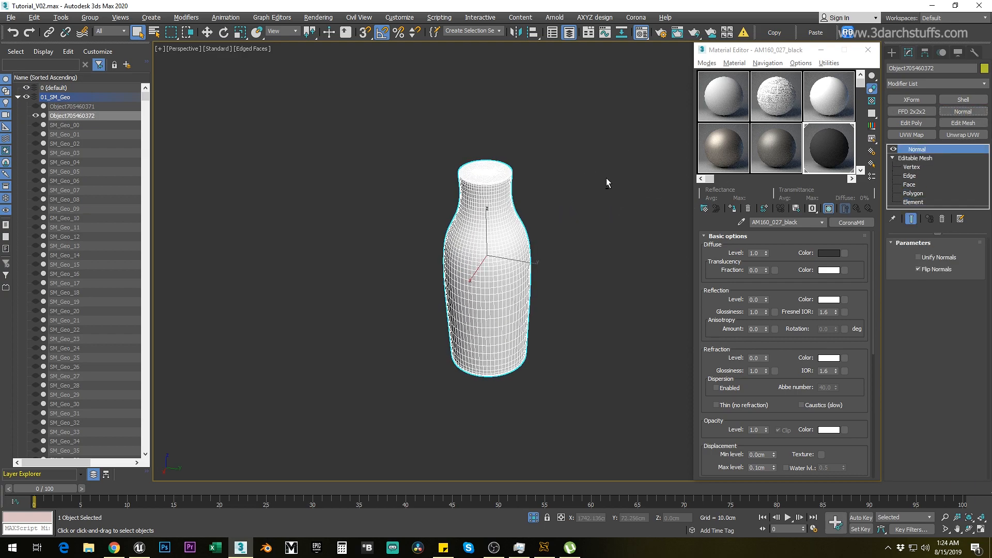
Recall the named selection set containing the milk bottle and milk, unhide its hidden objects and check both meshes
click(499, 31)
click(464, 47)
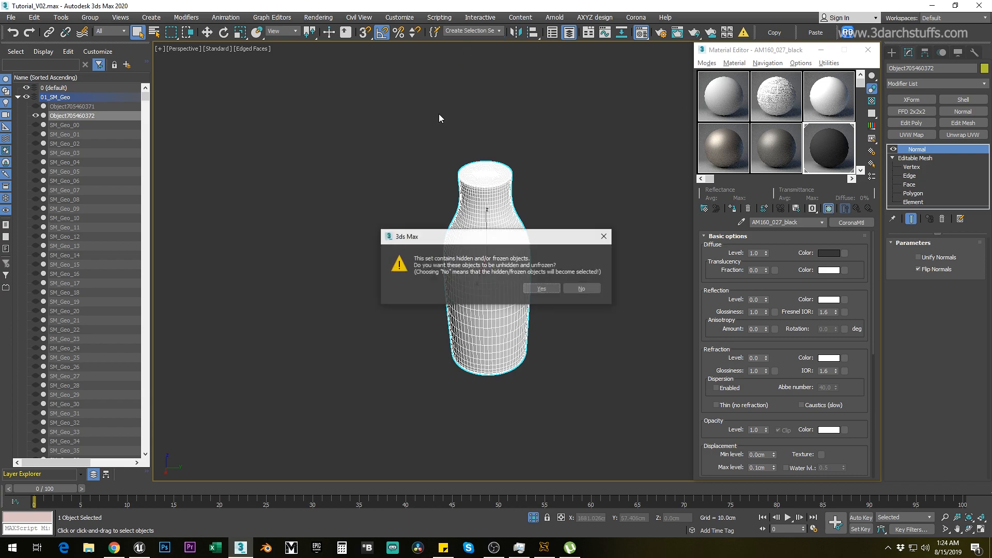
click(541, 290)
alt+middle_drag(550, 240, 578, 244)
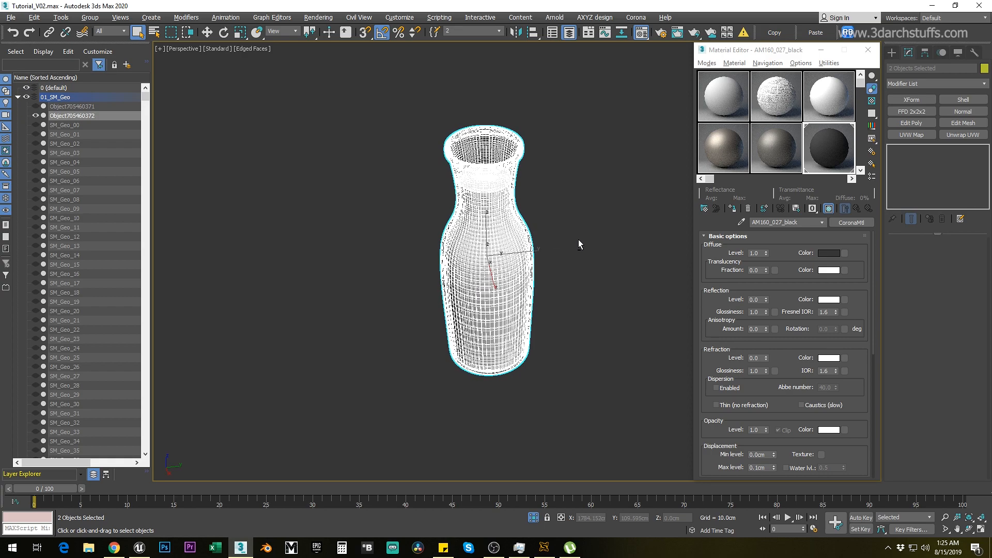
alt+middle_drag(574, 187, 581, 206)
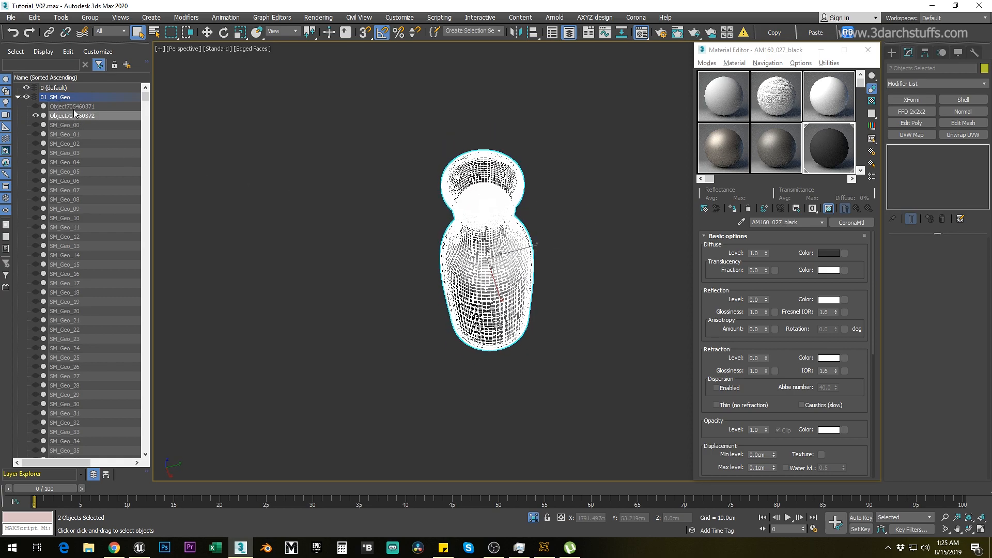
Add the selected bottle and milk meshes to the Correction layer, clear the selection and collapse that layer
right_click(109, 115)
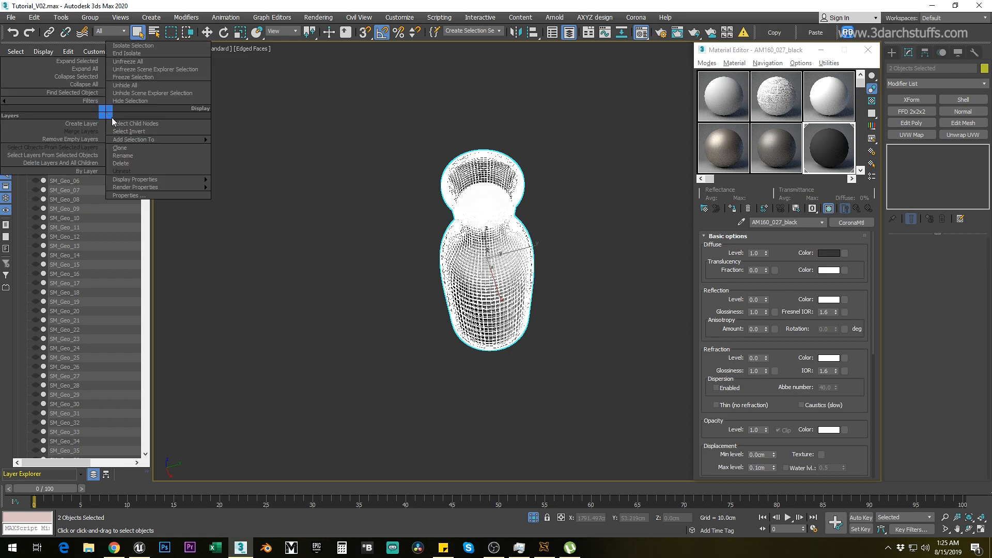
mouse_move(132, 140)
click(236, 147)
drag(145, 97, 145, 451)
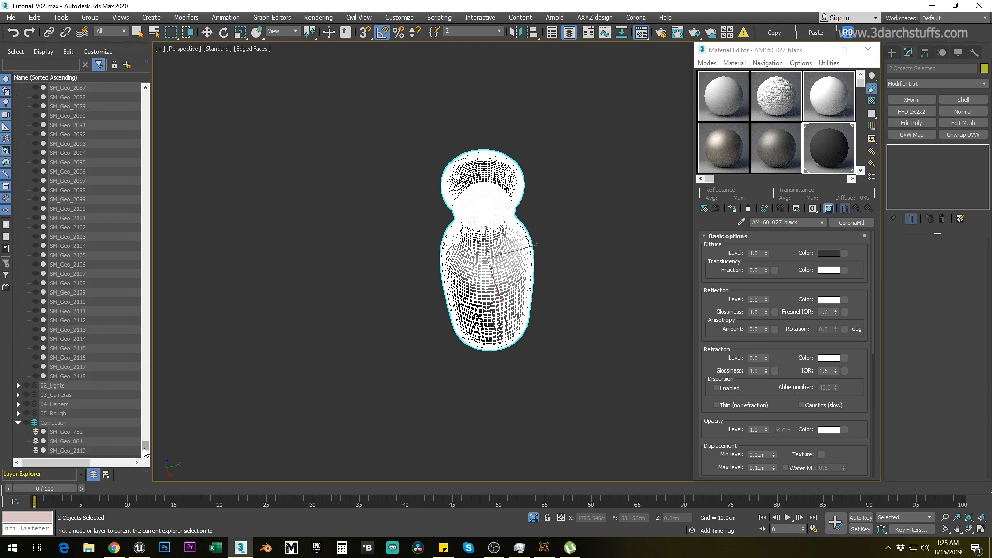
click(57, 422)
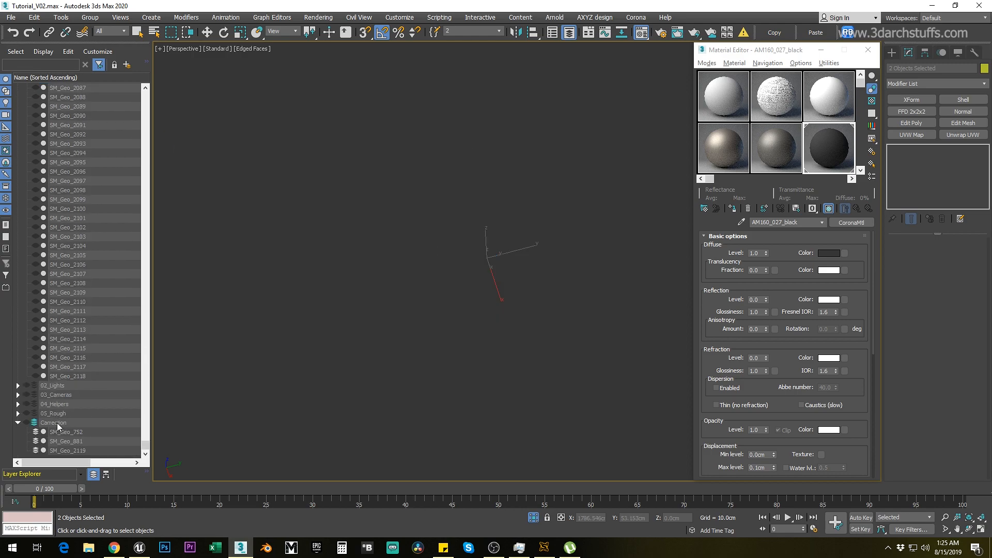
click(360, 335)
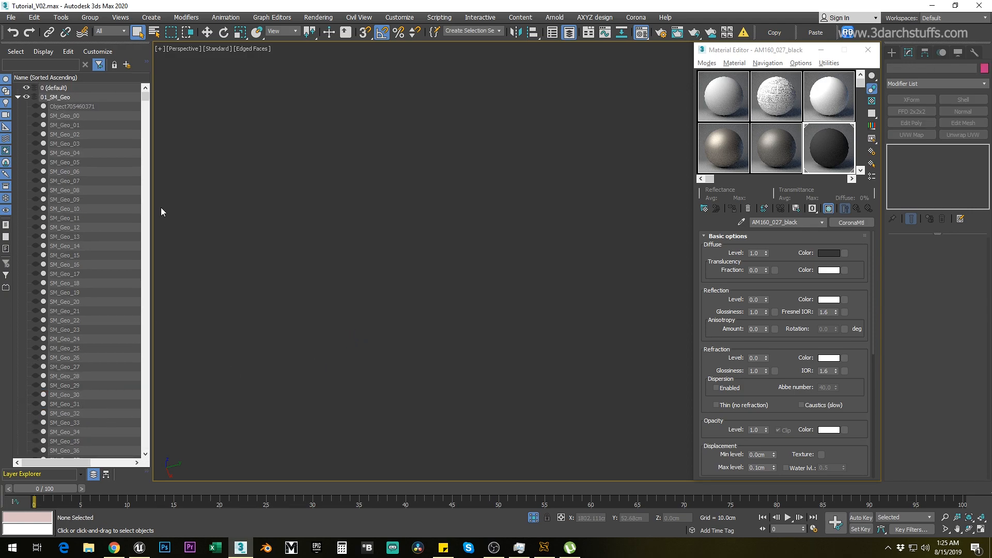
drag(146, 98, 144, 453)
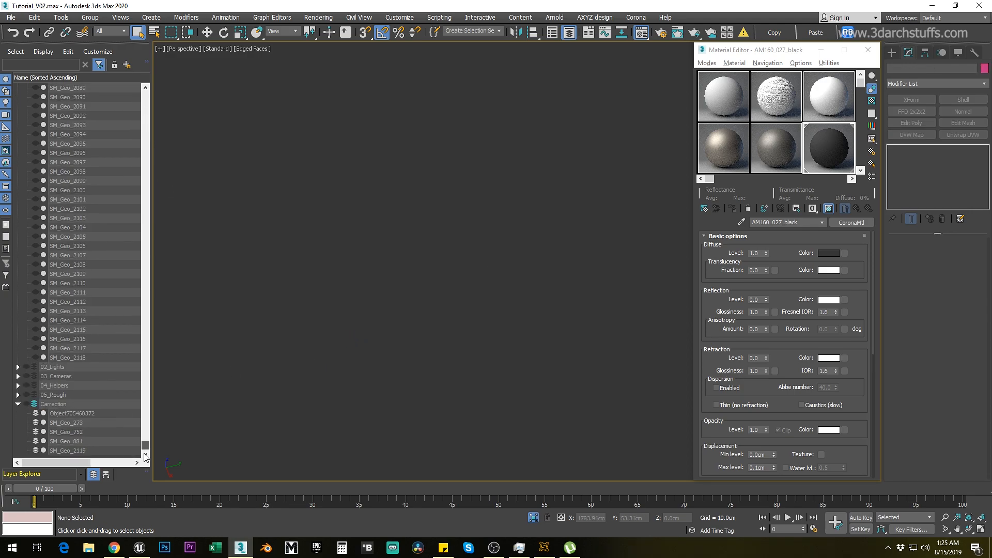
click(17, 405)
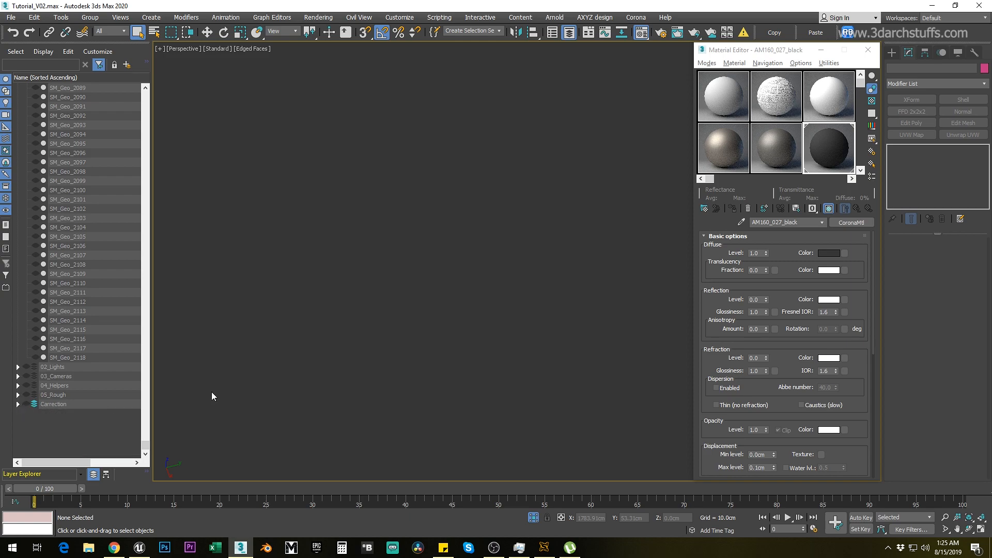
Switch to Unreal Editor and delete the old milk bottle mesh SM_Geo_273 from the tray
click(141, 548)
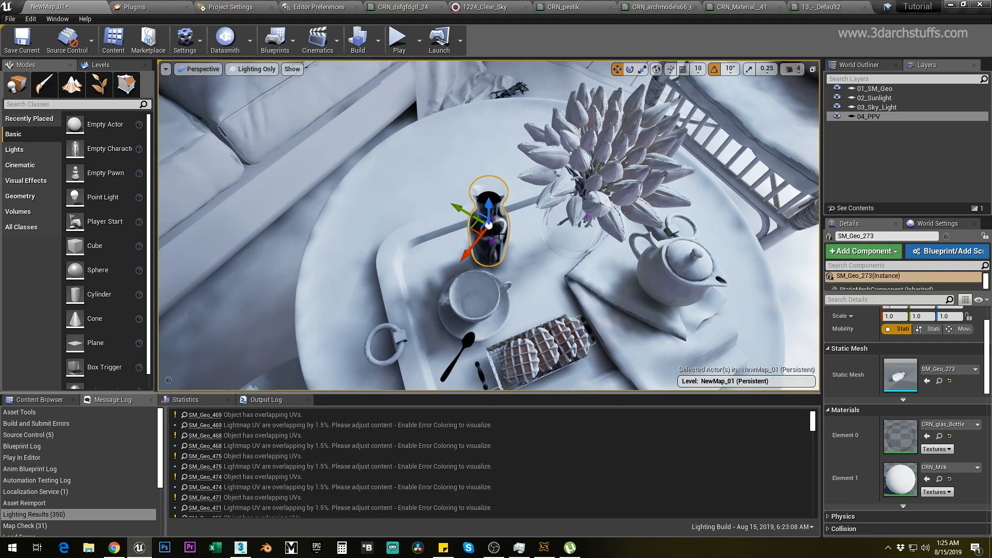
key(Delete)
click(540, 318)
Select the black chair seat outside the window and frame it to check its shading from several angles
right_drag(545, 277, 555, 150)
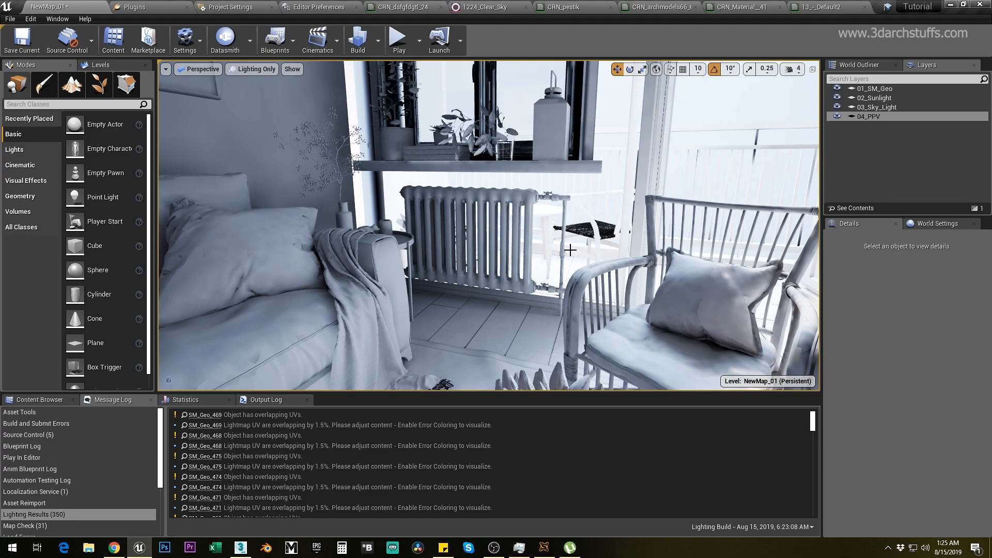
right_drag(515, 270, 547, 264)
scroll(516, 271, up, 2)
click(527, 227)
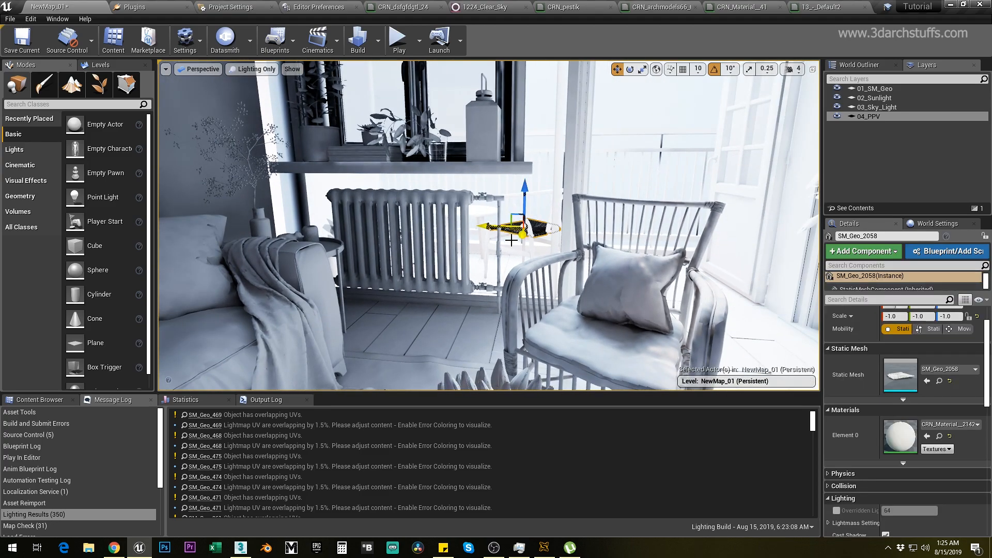
scroll(537, 271, up, 3)
key(f)
alt+drag(538, 271, 718, 331)
scroll(537, 272, up, 5)
scroll(538, 271, down, 7)
alt+drag(538, 271, 609, 222)
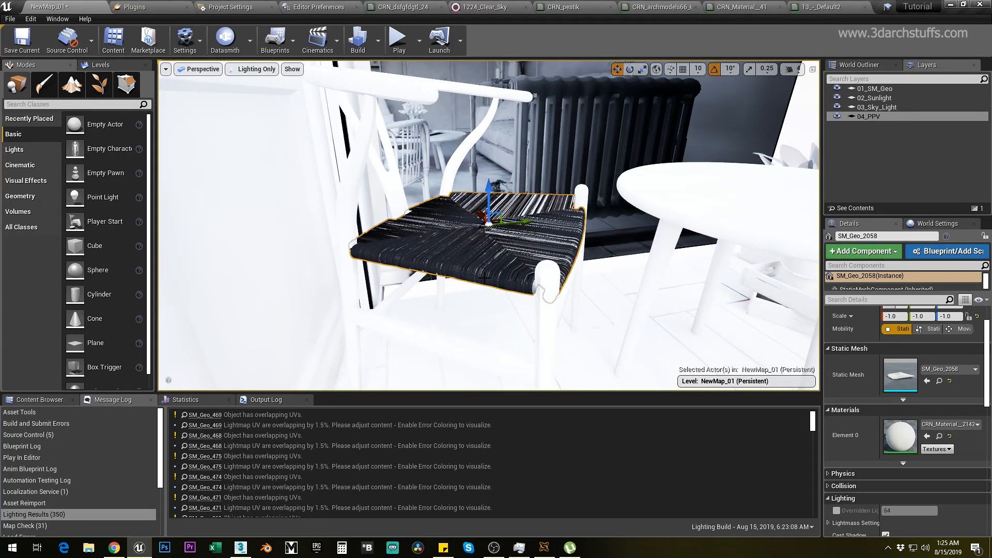
Toggle the chair seat's overridden light map resolution on and off and set its mobility to Movable
click(838, 512)
click(838, 512)
alt+drag(648, 269, 638, 294)
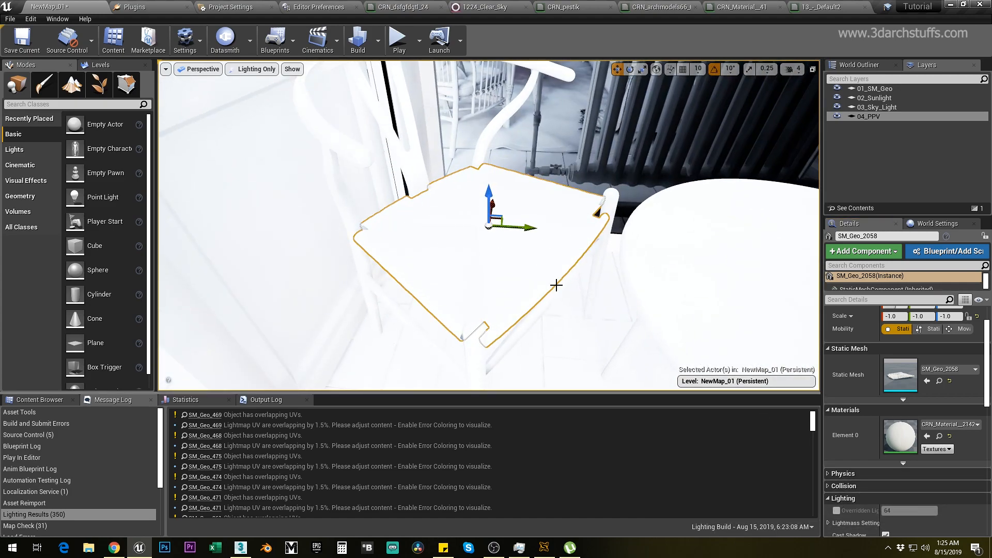
alt+drag(570, 285, 581, 290)
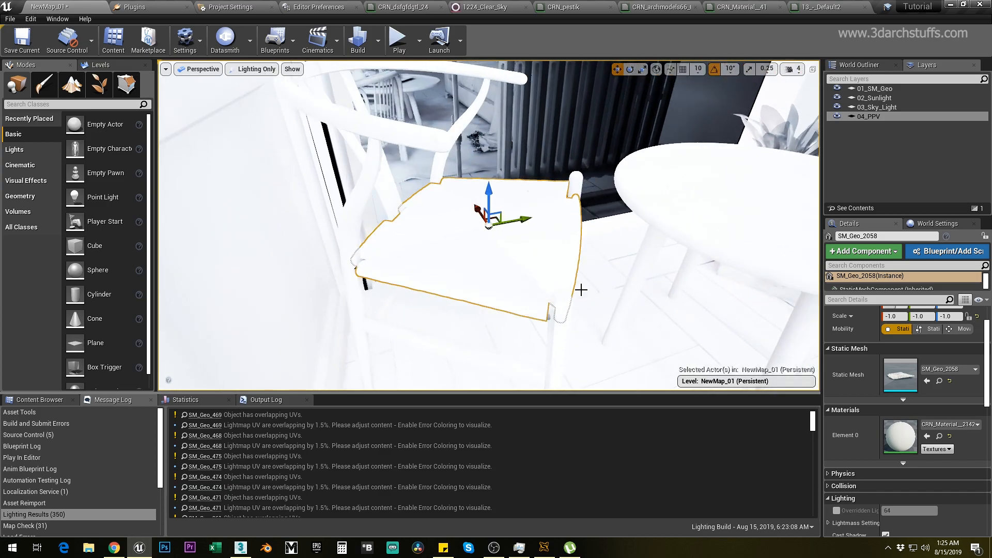
click(960, 329)
Examine the shading of the balcony chair seat from inside the room and from the balcony
alt+drag(597, 232, 646, 259)
scroll(571, 286, down, 8)
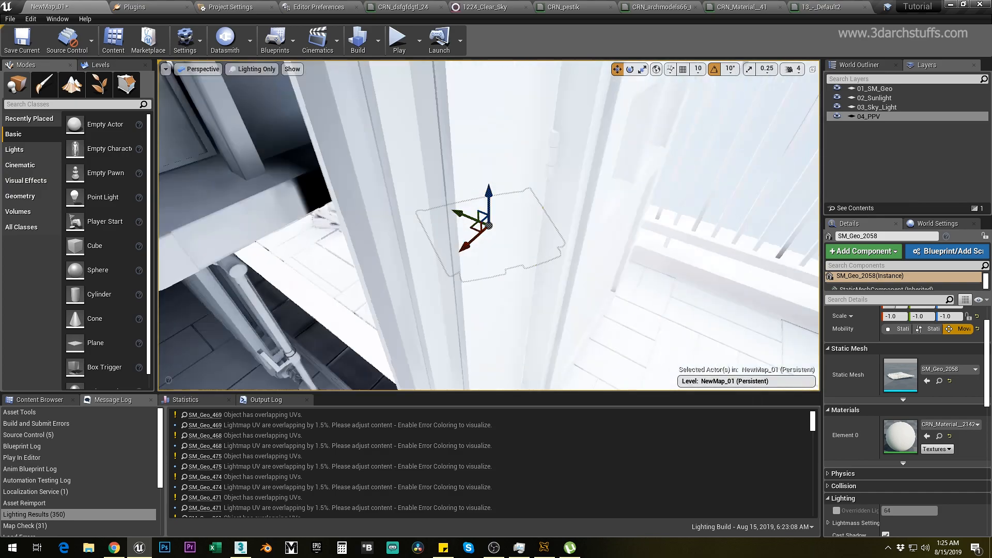
alt+drag(572, 286, 501, 275)
scroll(596, 273, up, 5)
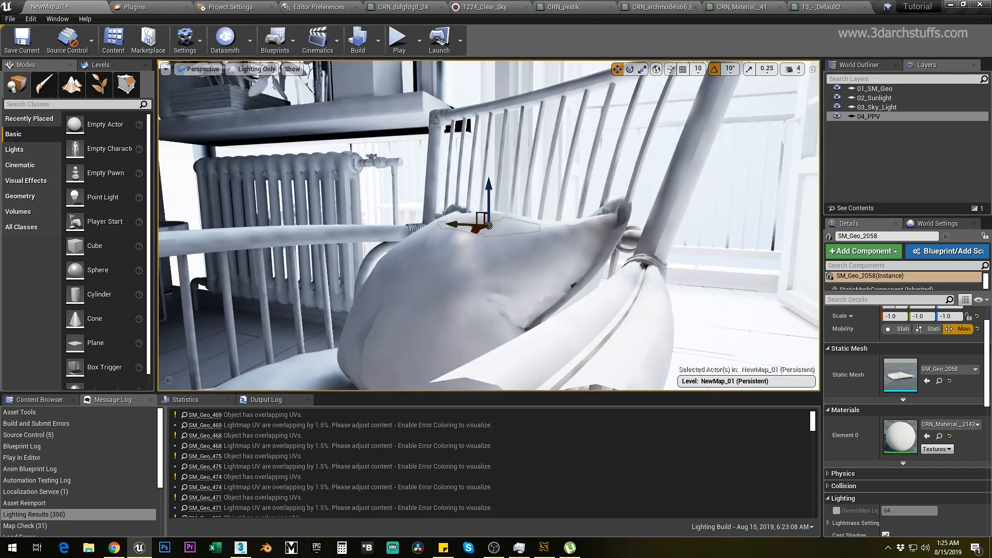
middle_drag(596, 273, 594, 277)
right_drag(595, 276, 609, 253)
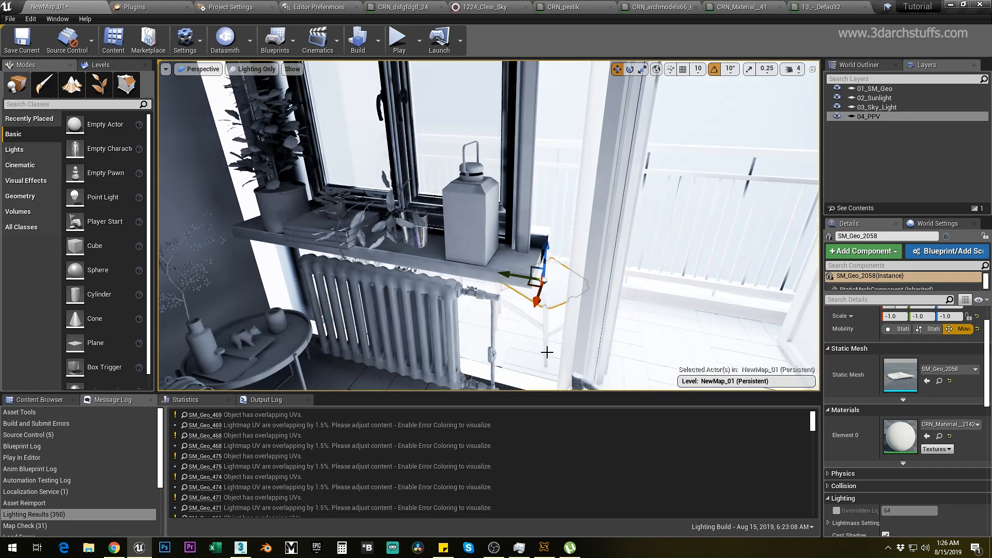
alt+drag(560, 340, 332, 335)
scroll(570, 311, up, 3)
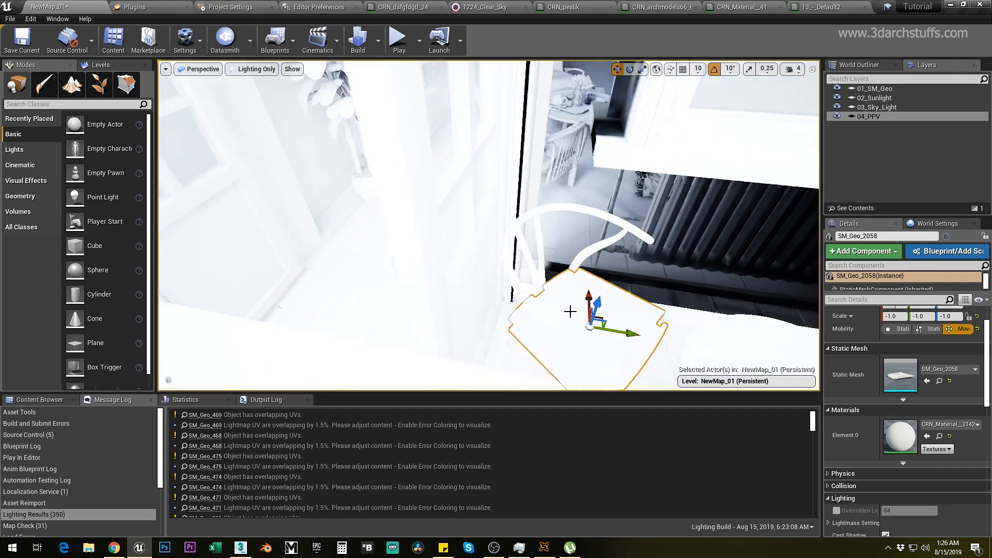
alt+drag(651, 307, 659, 330)
right_drag(704, 283, 733, 310)
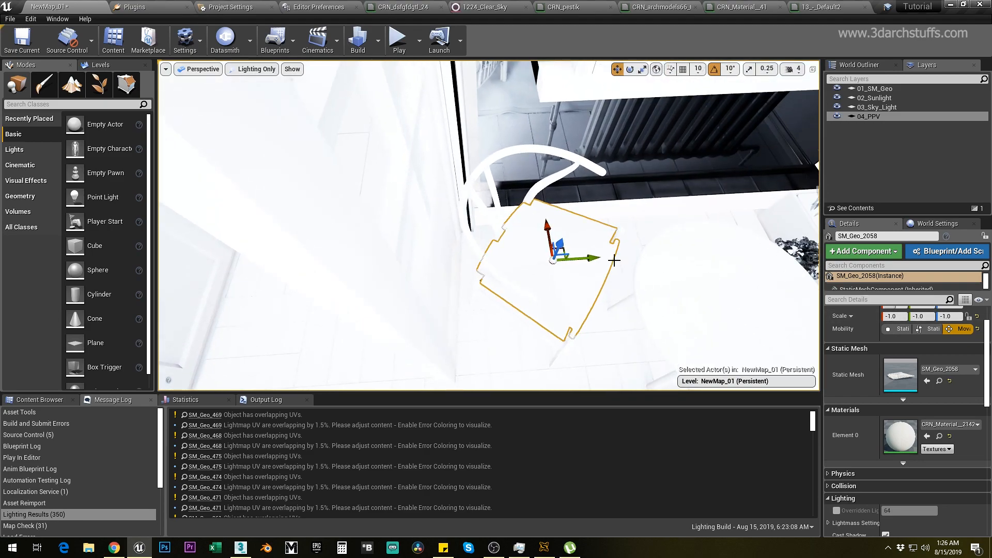
alt+drag(643, 298, 552, 256)
alt+drag(645, 299, 545, 292)
scroll(672, 275, up, 2)
right_drag(670, 277, 689, 293)
alt+drag(668, 278, 619, 240)
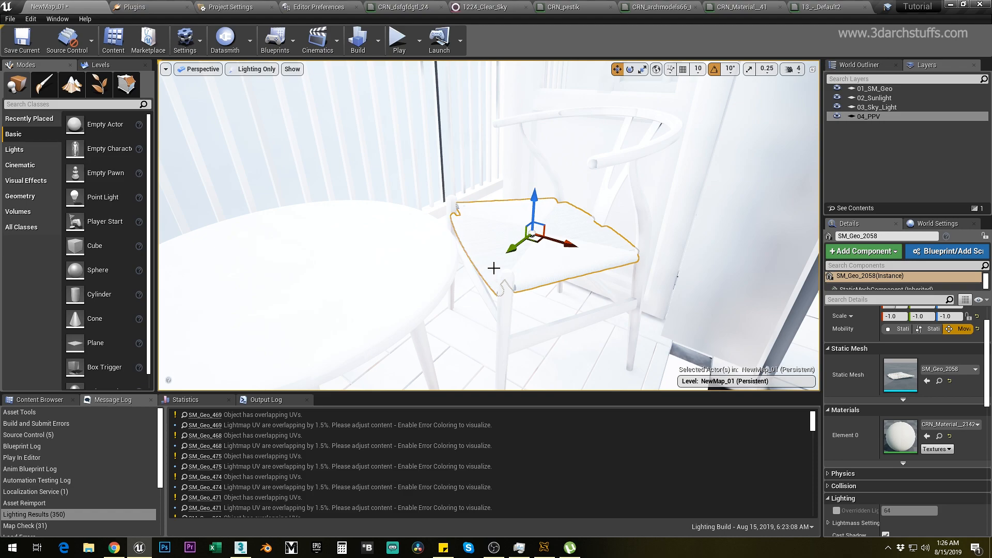
alt+drag(527, 312, 702, 330)
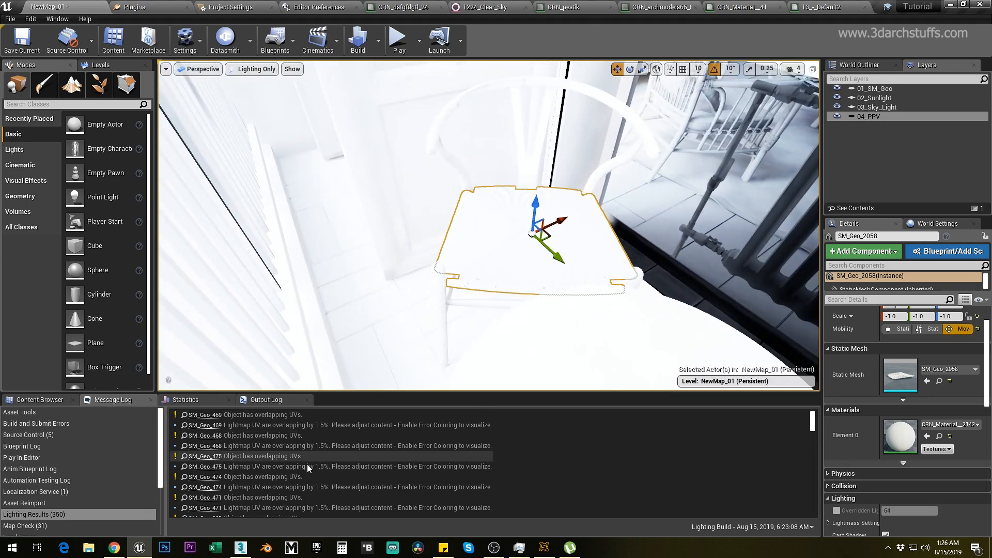
click(240, 548)
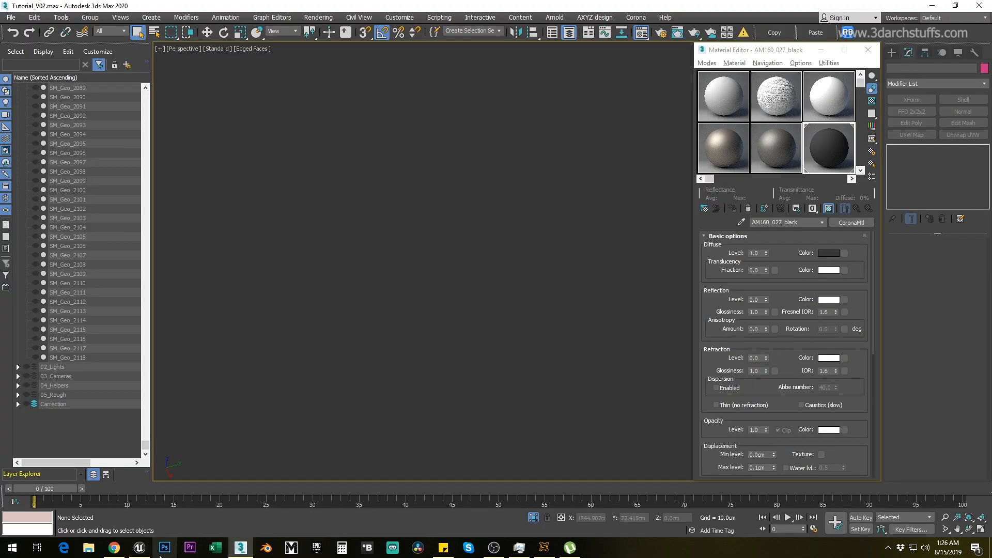
click(139, 547)
Select the lower part of the ceiling lamp and examine its shading from several angles
alt+drag(527, 310, 553, 334)
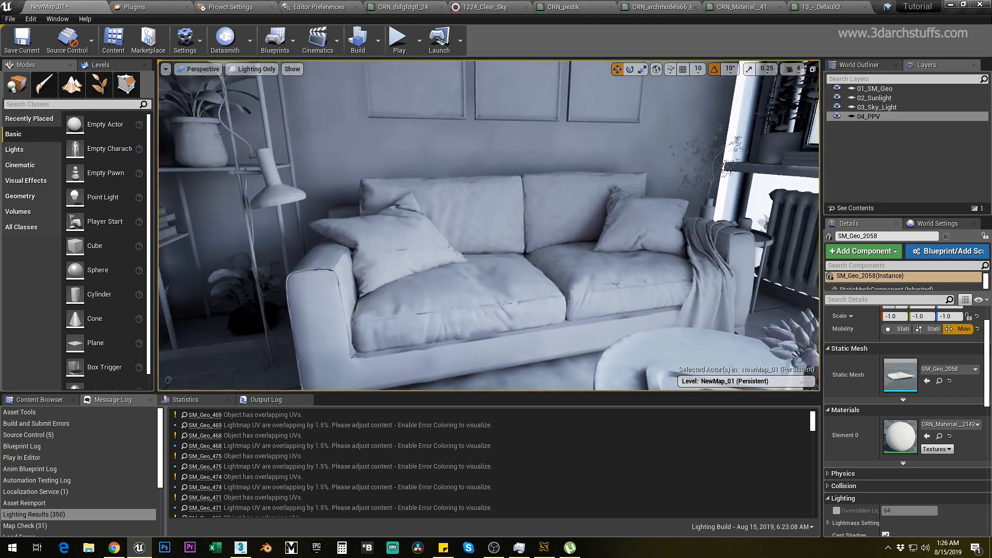
right_drag(489, 226, 578, 124)
click(548, 287)
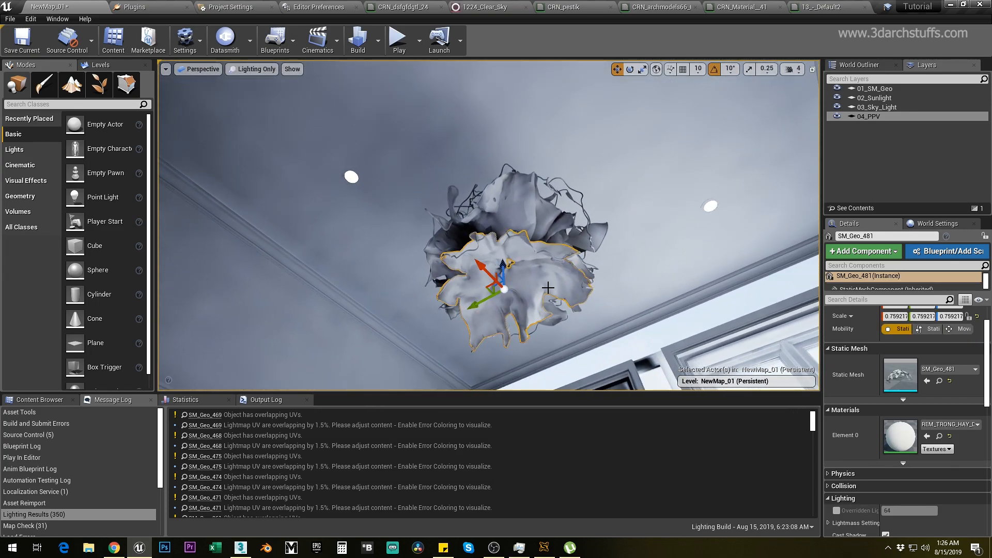
alt+drag(547, 289, 658, 232)
scroll(609, 253, up, 5)
click(587, 290)
scroll(658, 232, down, 5)
alt+drag(423, 328, 471, 284)
alt+drag(617, 249, 602, 282)
Open the lamp's material REM_TRONG_HAY_DUNG to review its node setup and return to the level
click(508, 311)
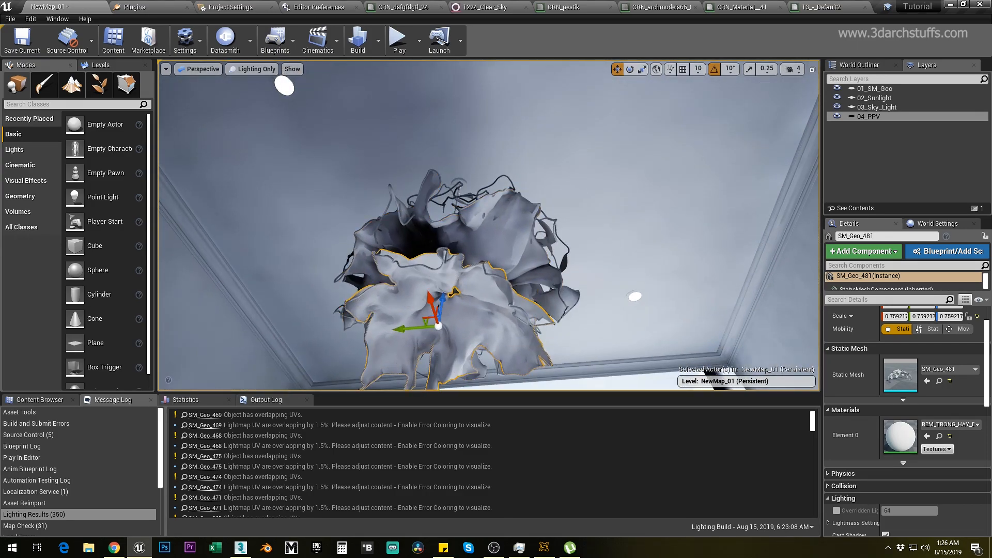
double_click(899, 435)
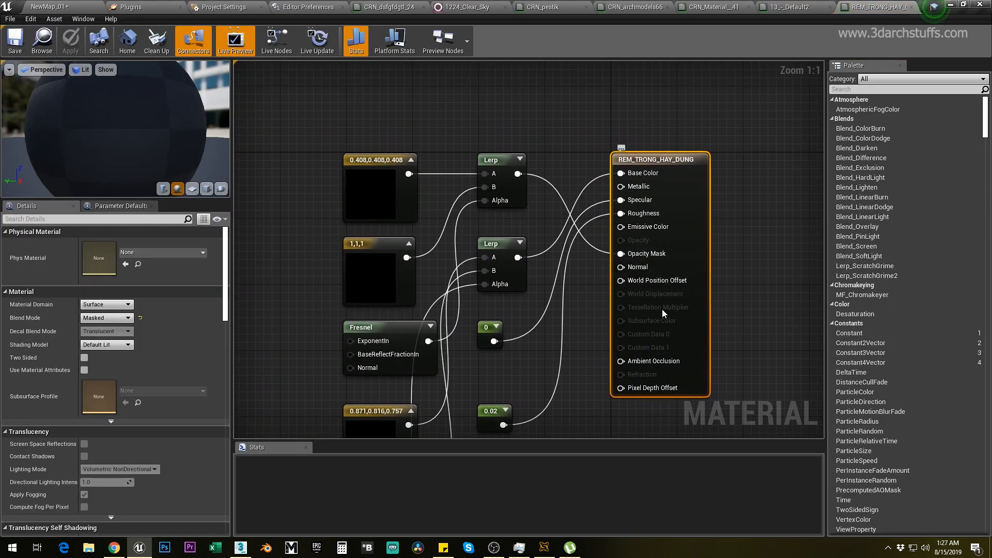
click(93, 10)
Deselect the lamp, select the throw blanket on the armchair's backrest and examine its surface up close
alt+drag(521, 269, 414, 323)
right_drag(611, 175, 666, 184)
key(Escape)
scroll(590, 180, up, 3)
scroll(589, 197, up, 3)
right_drag(588, 198, 222, 238)
scroll(591, 187, up, 3)
right_drag(586, 191, 738, 204)
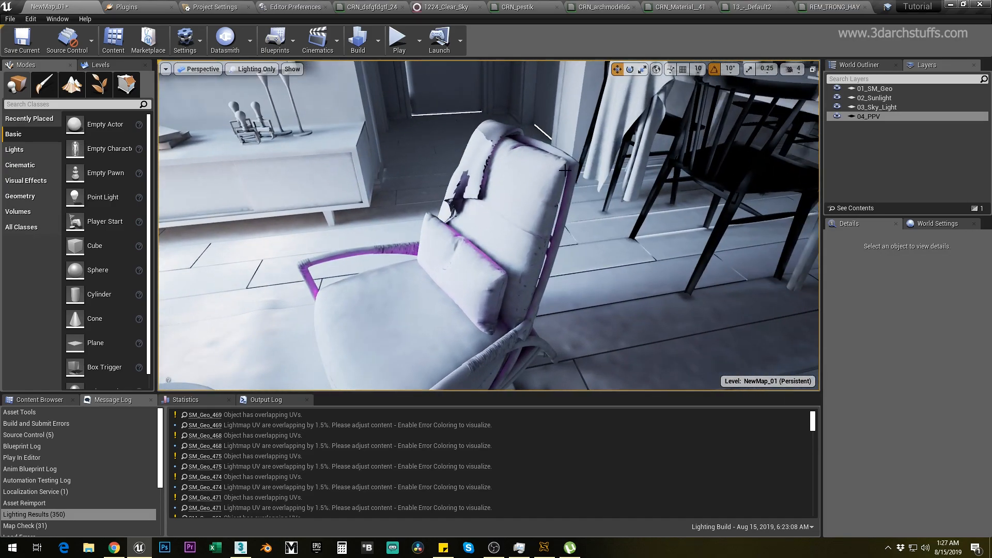
click(502, 141)
scroll(525, 184, up, 3)
alt+drag(525, 184, 749, 191)
alt+drag(475, 191, 558, 142)
Switch to 3ds Max, select the fringed throw blanket draped over the chair and isolate it
click(240, 547)
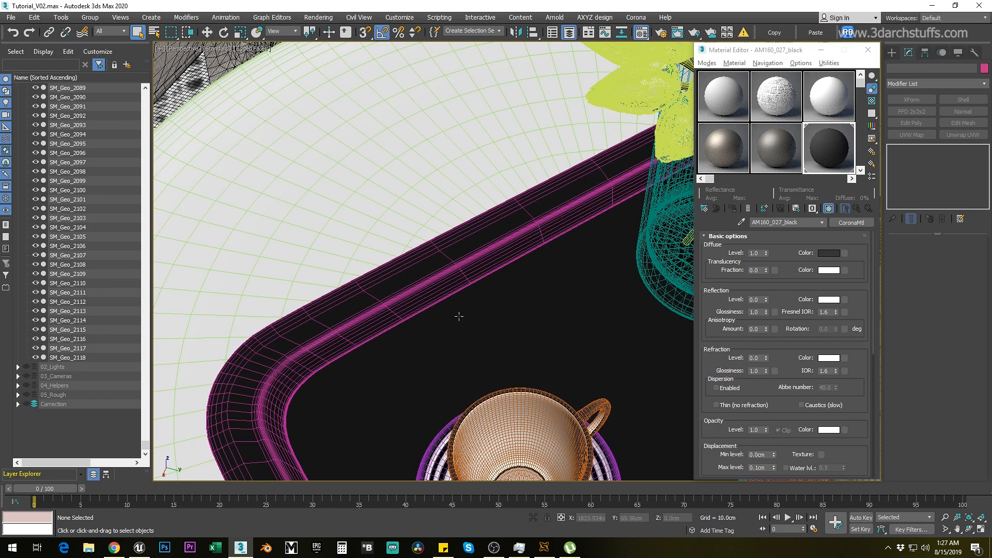
scroll(399, 276, up, 2)
middle_drag(398, 277, 521, 115)
scroll(521, 114, down, 5)
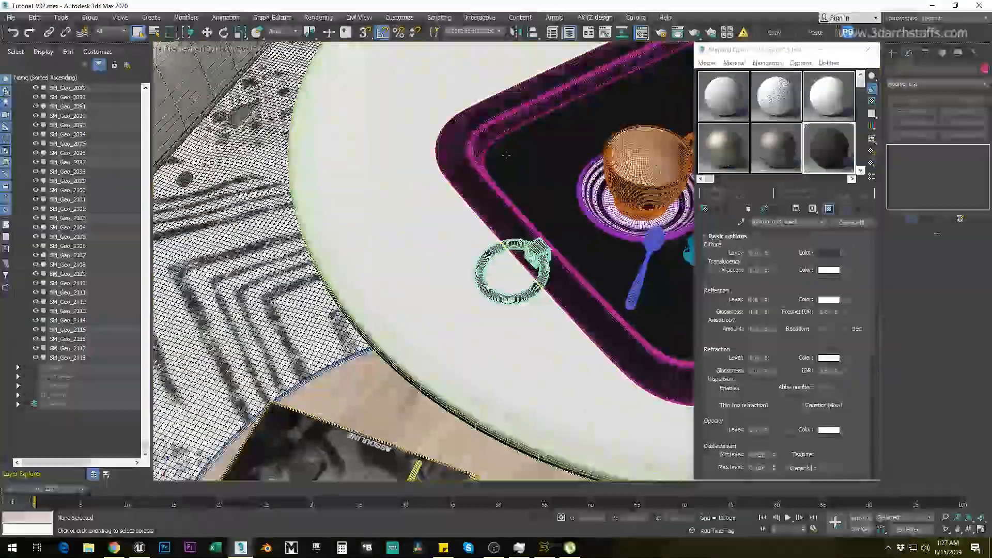
scroll(469, 225, down, 5)
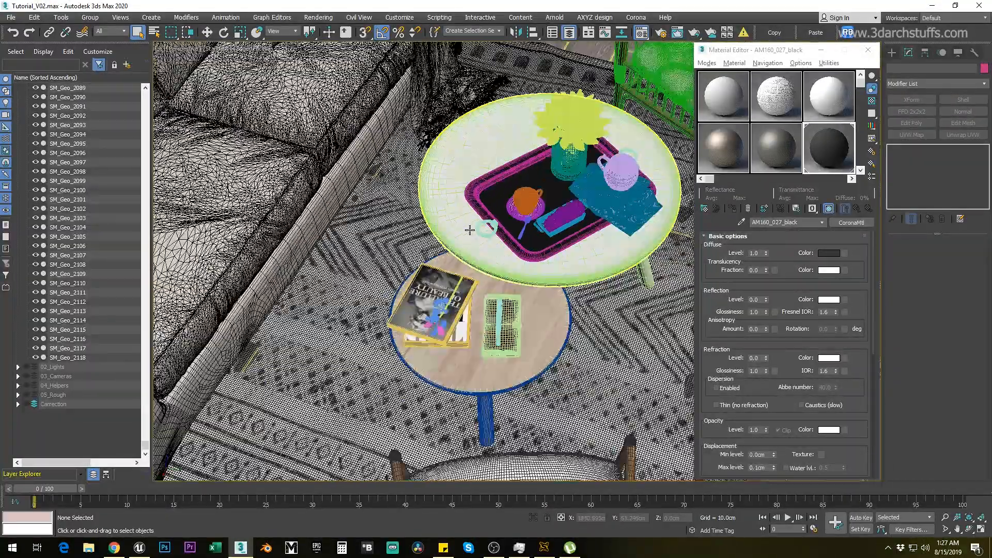
middle_drag(508, 322, 421, 79)
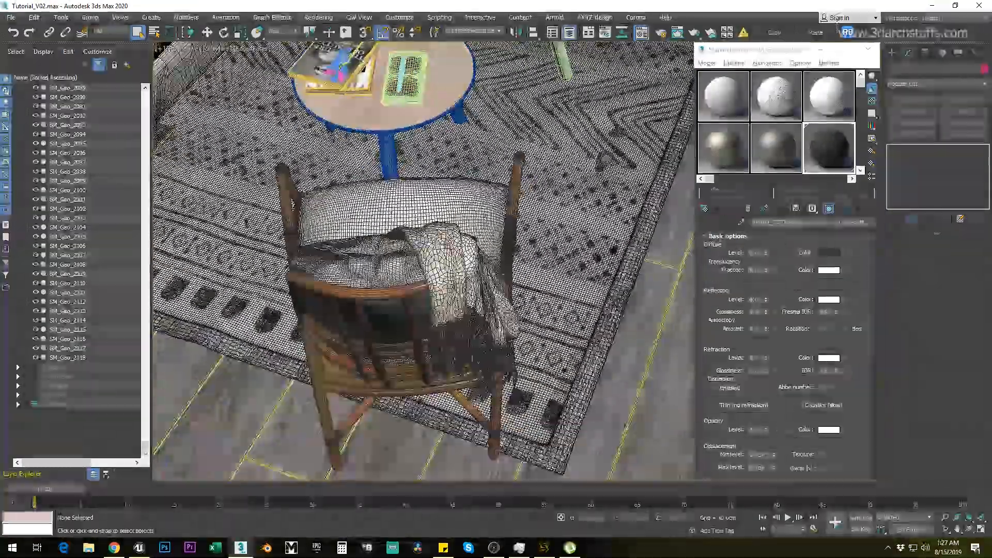
click(442, 255)
key(alt+q)
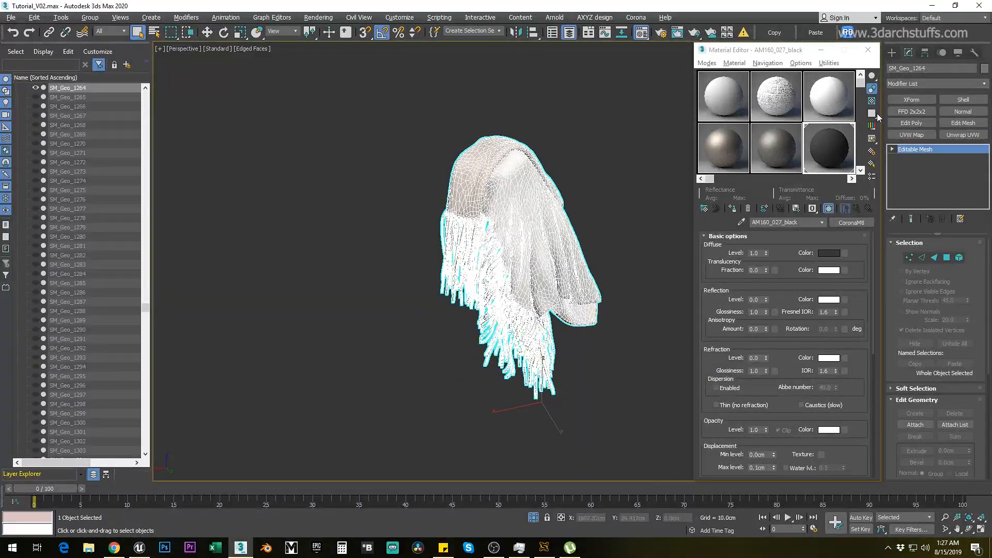
Edit the isolated blanket mesh at Element level and select its whole element
click(891, 149)
click(913, 193)
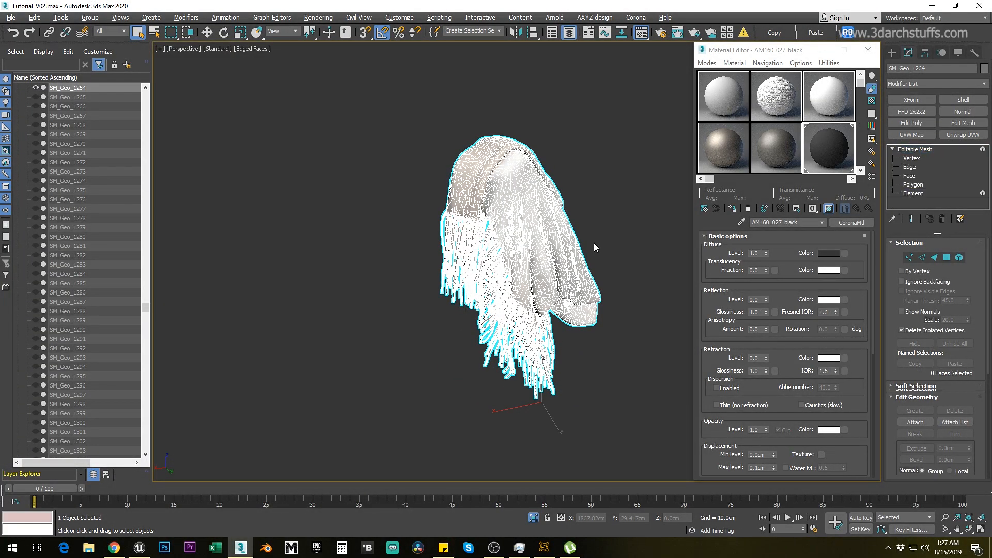
click(528, 231)
alt+middle_drag(528, 231, 513, 190)
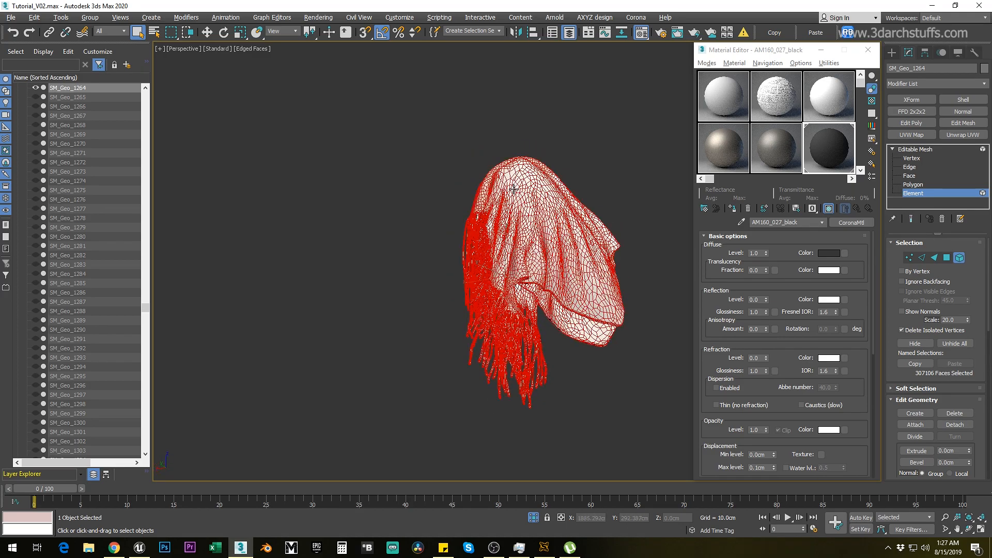
Switch the isolated blanket mesh to Polygon level and detach the lowest fringe ends as a separate object
click(913, 184)
alt+middle_drag(597, 235, 617, 293)
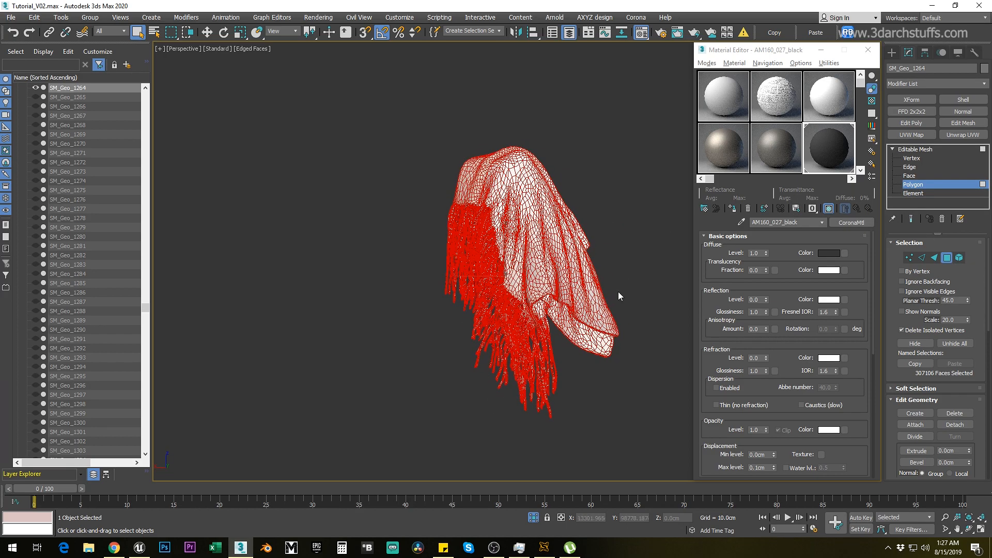
click(576, 414)
drag(497, 378, 482, 359)
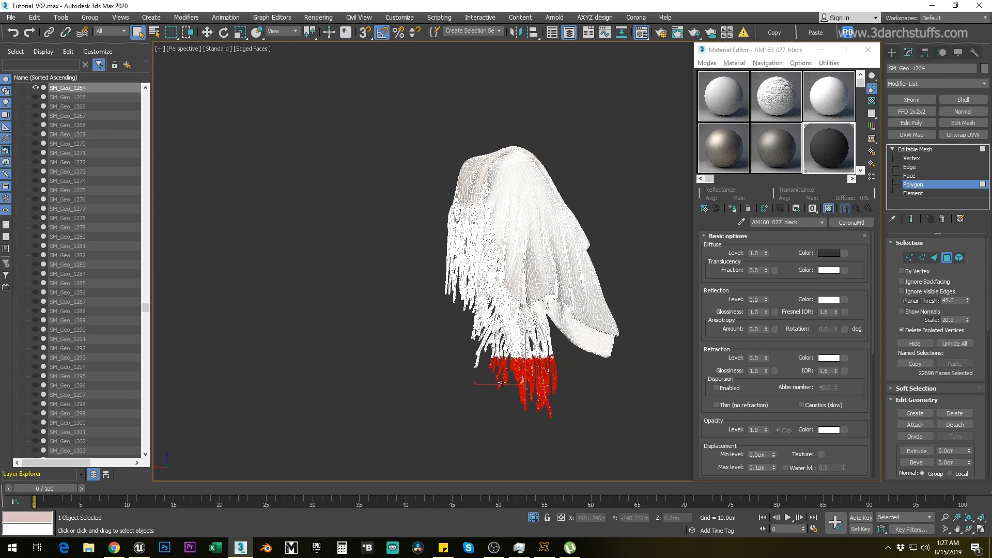
key(ctrl+d)
click(532, 278)
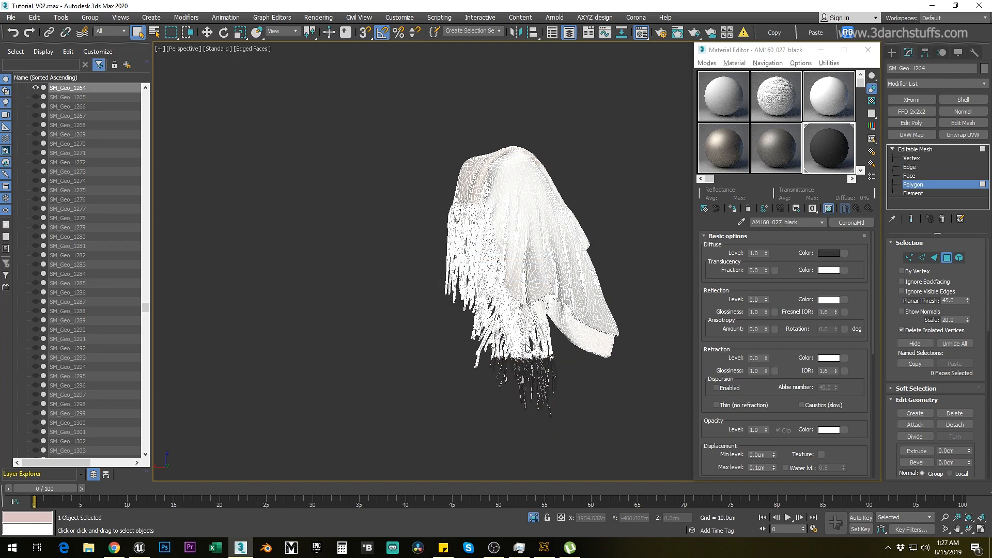
Detach the next fringe sections above the detached ends as separate objects, accepting the default names
drag(504, 328, 575, 398)
click(575, 398)
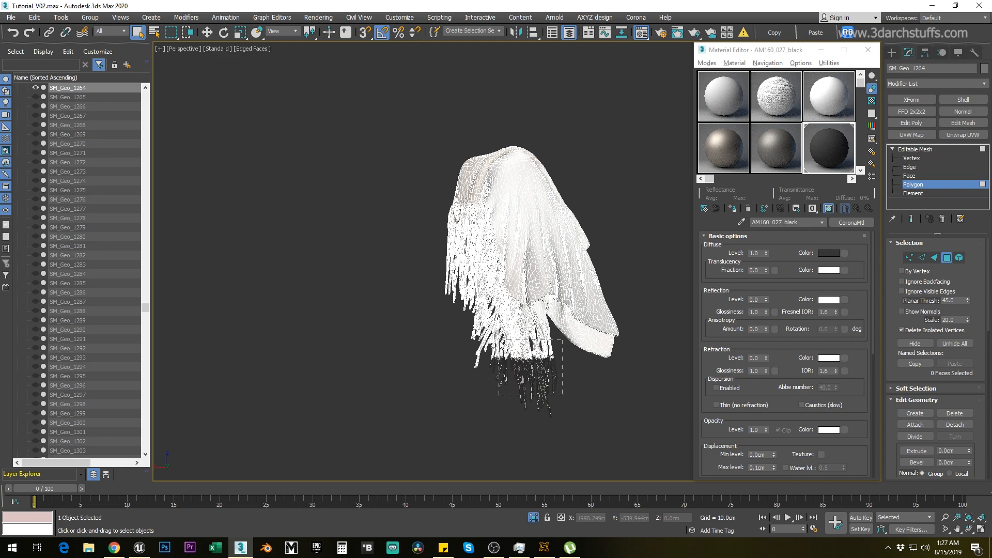
drag(502, 340, 499, 341)
key(ctrl+d)
click(536, 280)
drag(435, 393, 452, 378)
drag(523, 306, 523, 306)
key(ctrl+d)
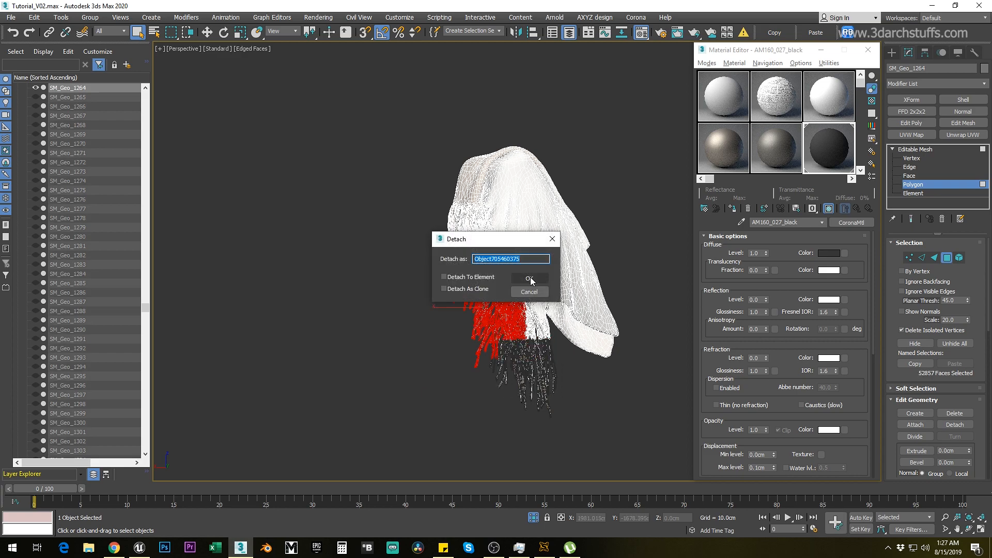
click(530, 281)
Detach the remaining fringe strands and the blanket's lower corner as further separate objects
drag(470, 382, 555, 291)
key(ctrl+d)
click(529, 279)
drag(629, 394, 578, 335)
drag(603, 259, 605, 259)
alt+middle_drag(605, 260, 483, 285)
click(561, 274)
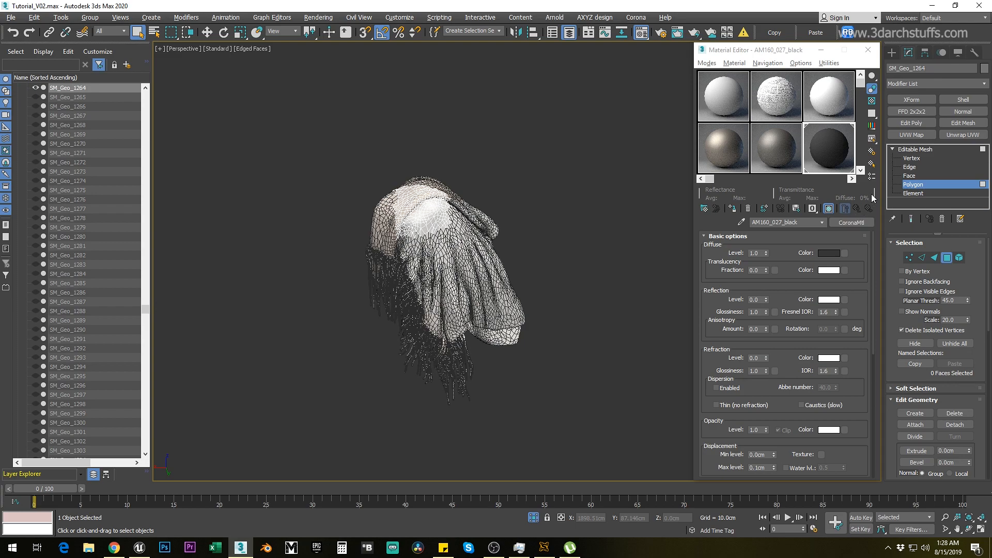
Leave polygon editing, select all the detached blanket pieces and parent them to the Correction layer
click(910, 151)
alt+middle_drag(599, 249, 575, 251)
key(ctrl+a)
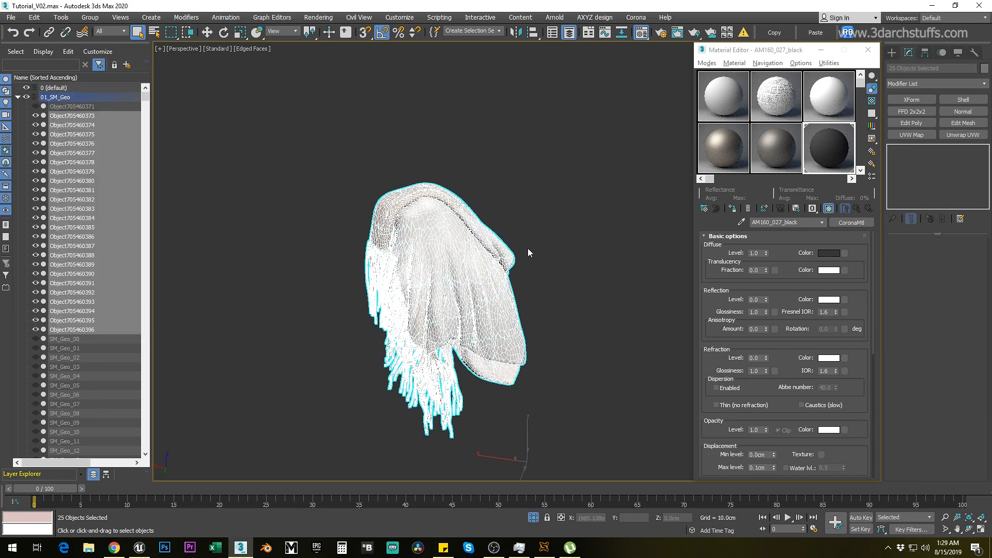
right_click(109, 141)
mouse_move(141, 164)
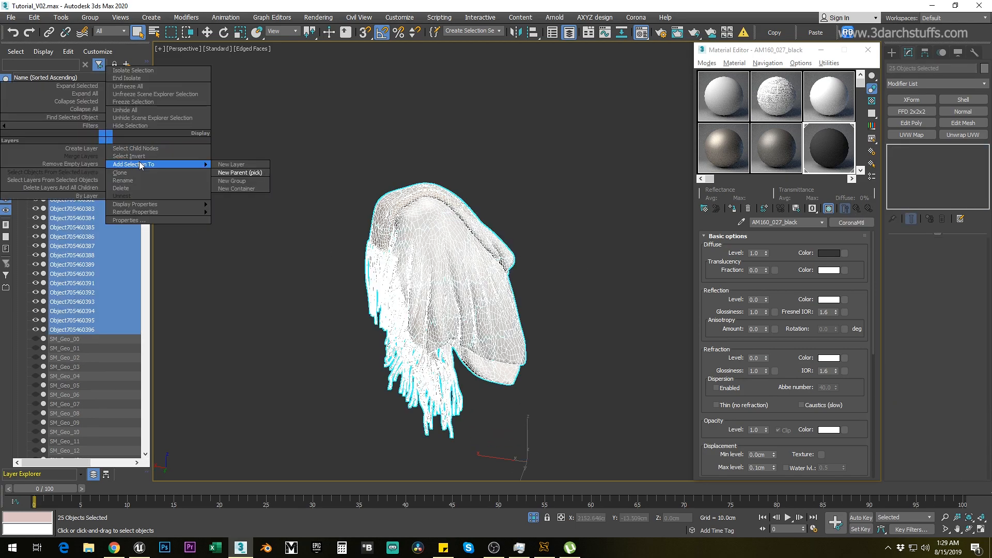
click(235, 172)
drag(145, 104, 144, 461)
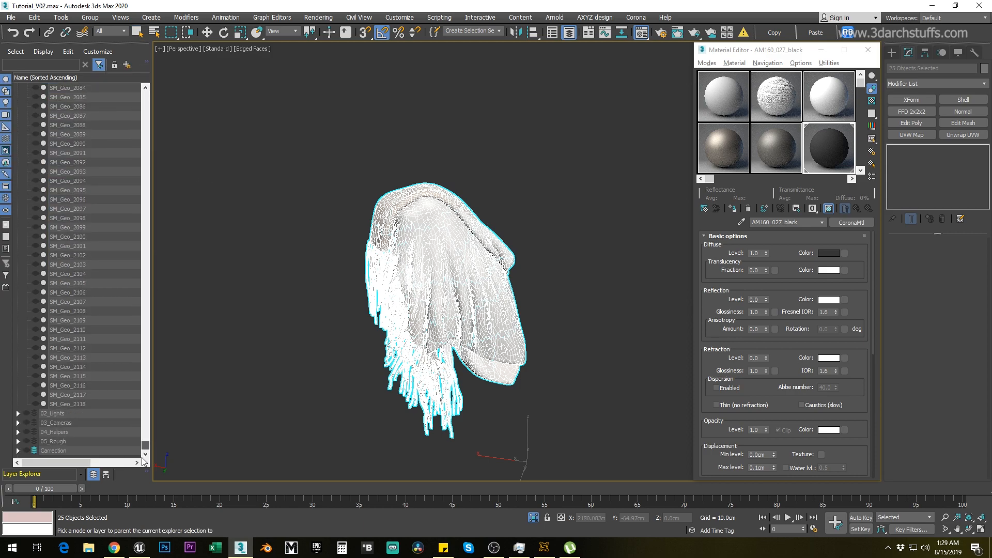
click(51, 451)
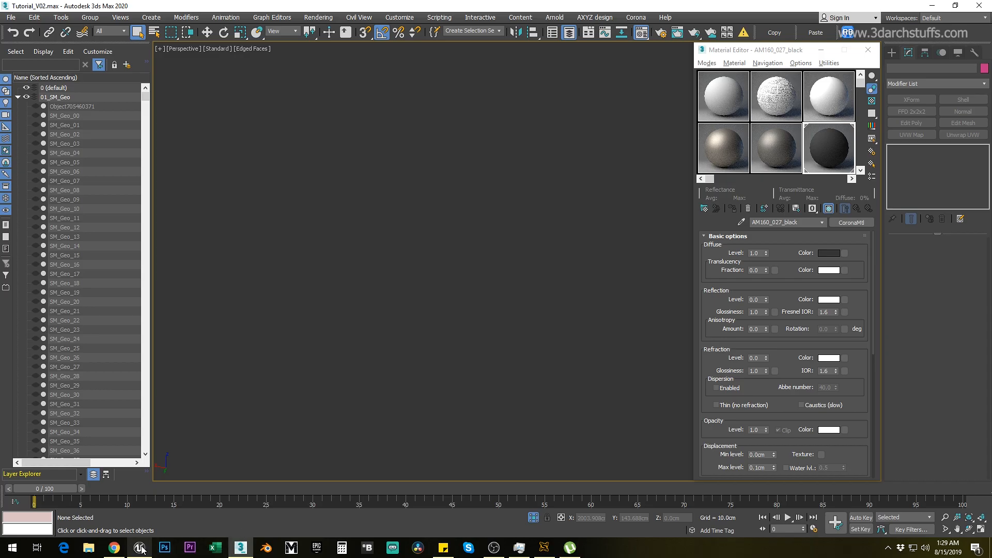
Switch to Unreal and delete the blanket actor SM_Geo_1264 from the armchair, confirming the broken references
click(139, 547)
alt+drag(510, 179, 403, 212)
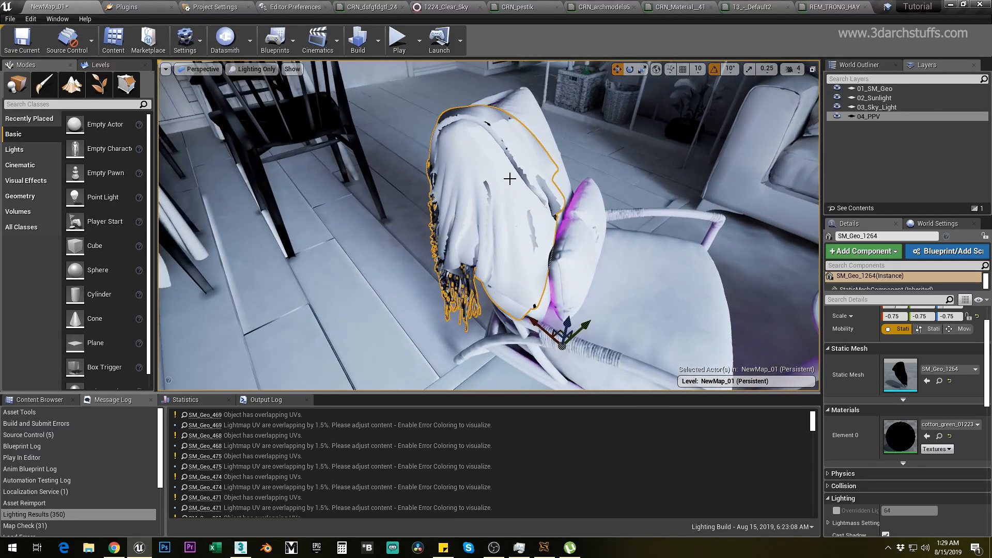
key(Delete)
click(542, 318)
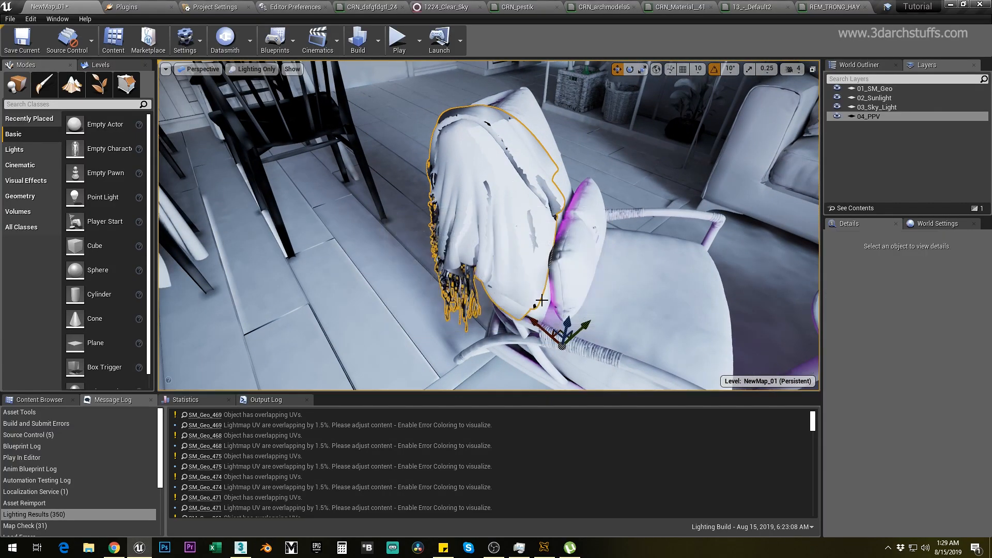
Go to the dining area and select the black dining chair SM_Geo_872
alt+drag(496, 222, 330, 211)
right_drag(496, 214, 558, 203)
key(s)
right_drag(489, 225, 521, 227)
key(w)
click(551, 242)
Switch to 3ds Max, select the matching dining chair SM_Geo_872 and isolate it
click(240, 547)
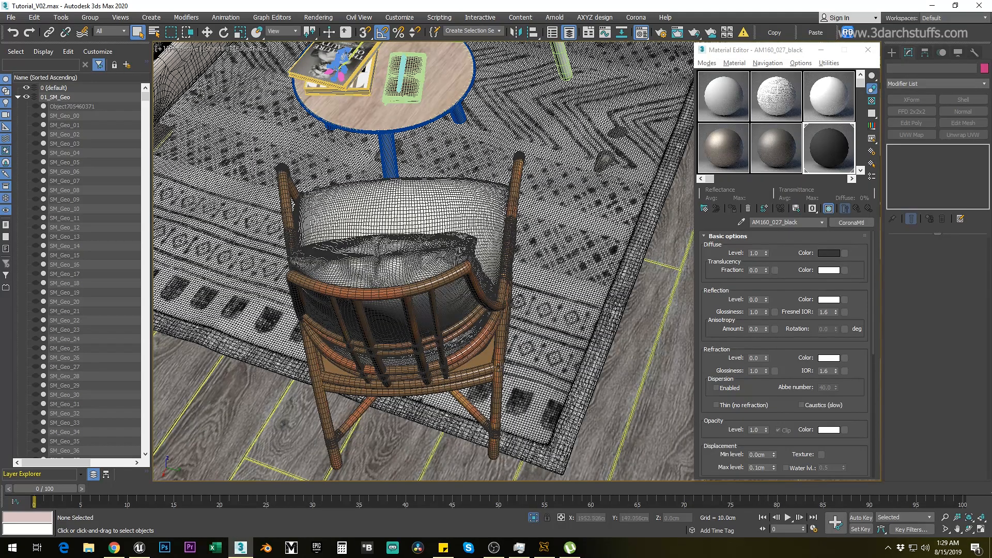
scroll(484, 313, down, 5)
middle_drag(504, 355, 518, 228)
alt+middle_drag(500, 320, 532, 325)
click(575, 300)
key(alt+q)
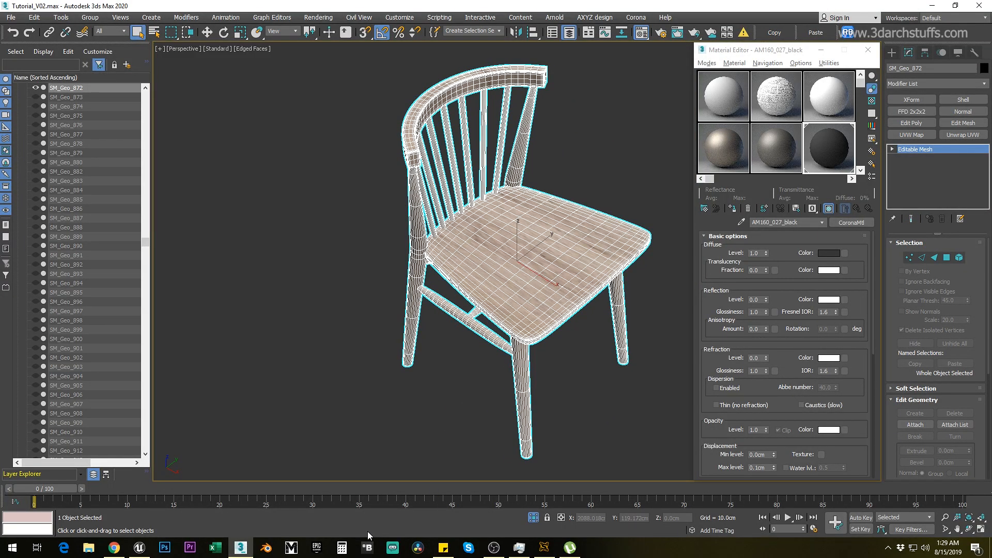
Return to Unreal and examine the black dining chair's backrest and faces up close for flipped surfaces
middle_drag(568, 212, 553, 256)
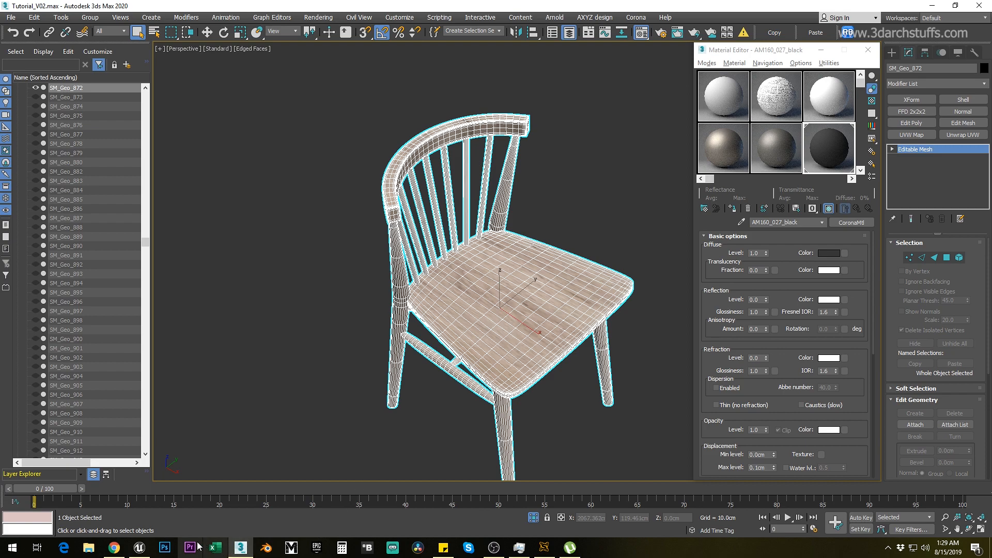
click(138, 547)
alt+drag(512, 214, 528, 237)
alt+right_drag(529, 237, 558, 243)
alt+drag(531, 237, 480, 225)
mouse_move(531, 238)
alt+right_down()
mouse_move(563, 241)
mouse_move(540, 238)
alt+right_up()
alt+drag(539, 237, 532, 258)
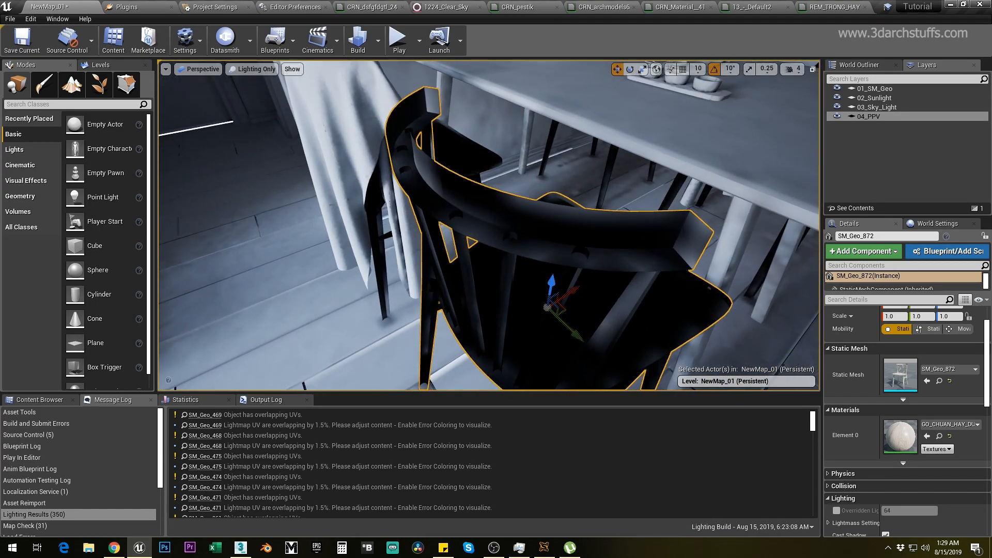
Switch to 3ds Max and flip the isolated chair's normals with a Normal modifier
click(240, 547)
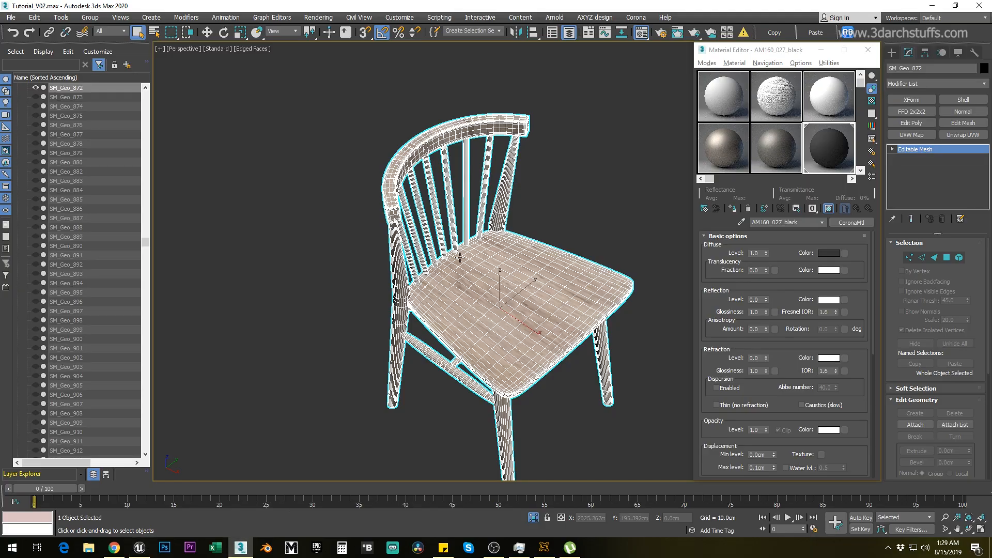
click(958, 114)
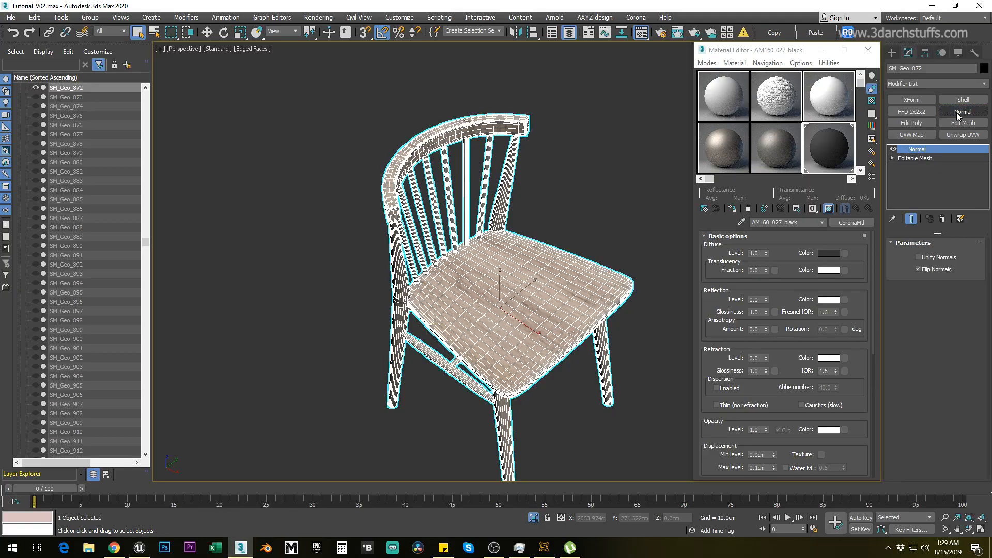
middle_drag(632, 208, 581, 180)
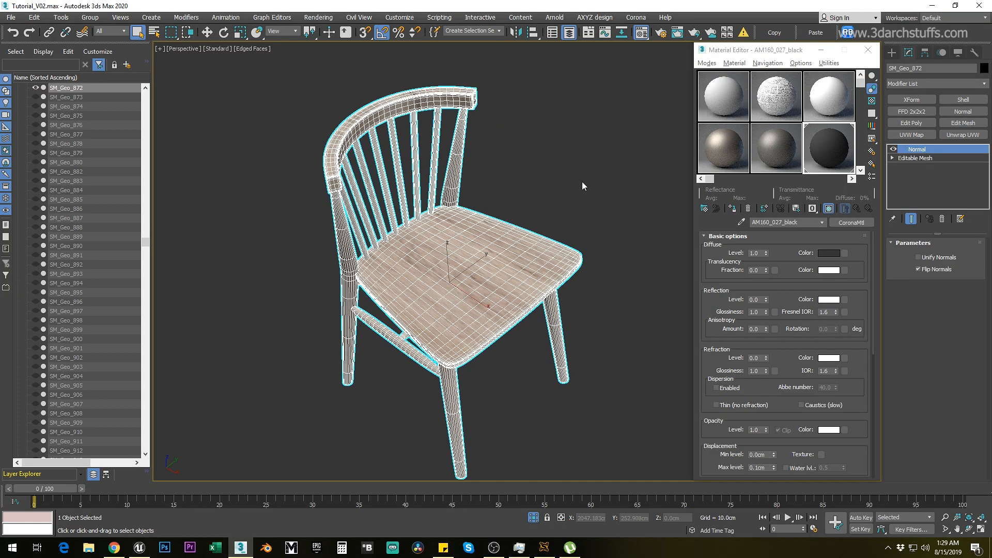
Parent the chair SM_Geo_872 to the Correction layer
scroll(131, 222, up, 5)
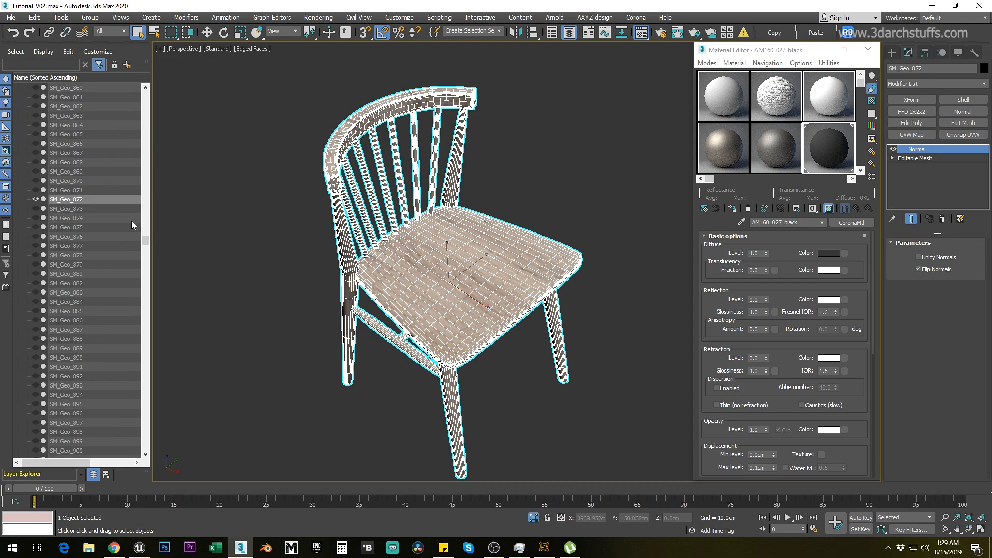
right_click(105, 224)
mouse_move(136, 254)
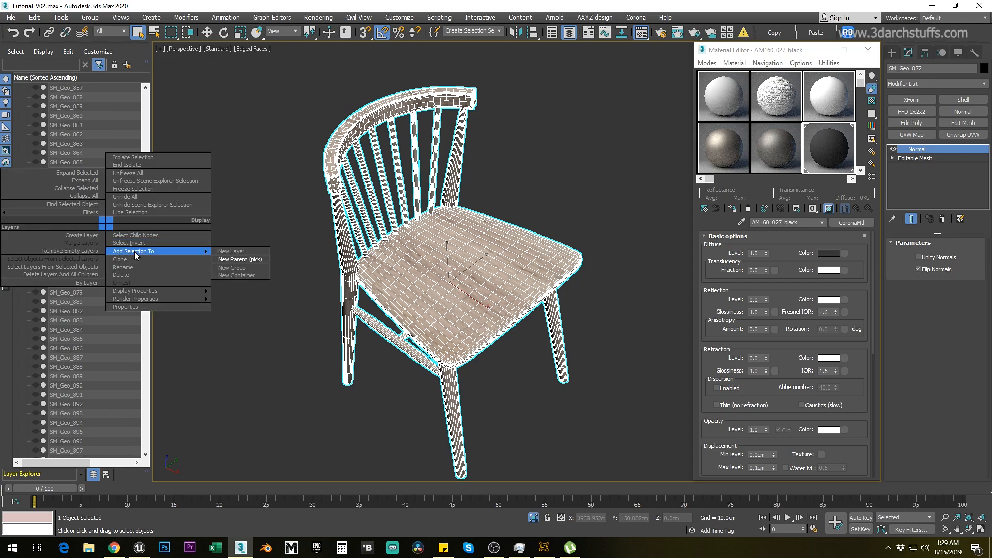
click(230, 260)
drag(148, 241, 145, 455)
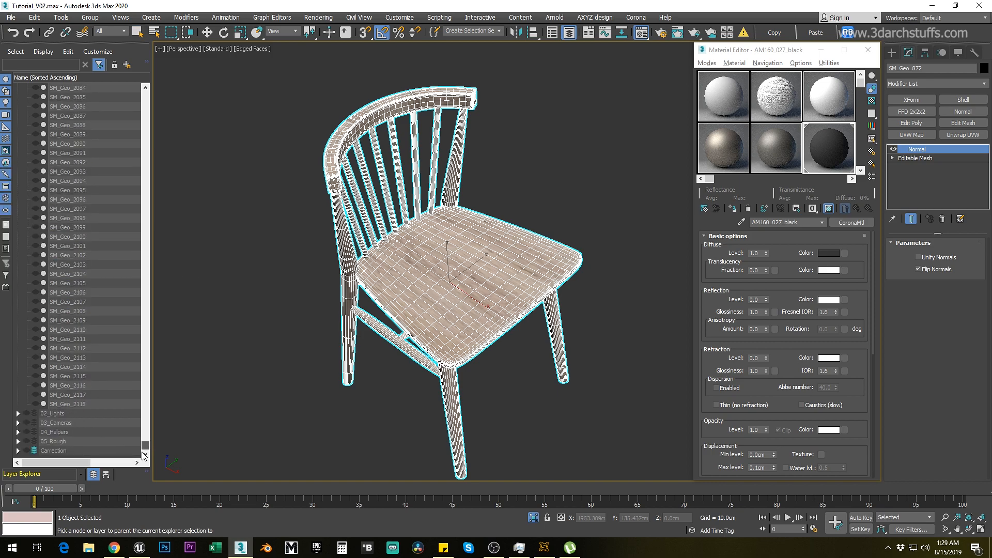
click(70, 451)
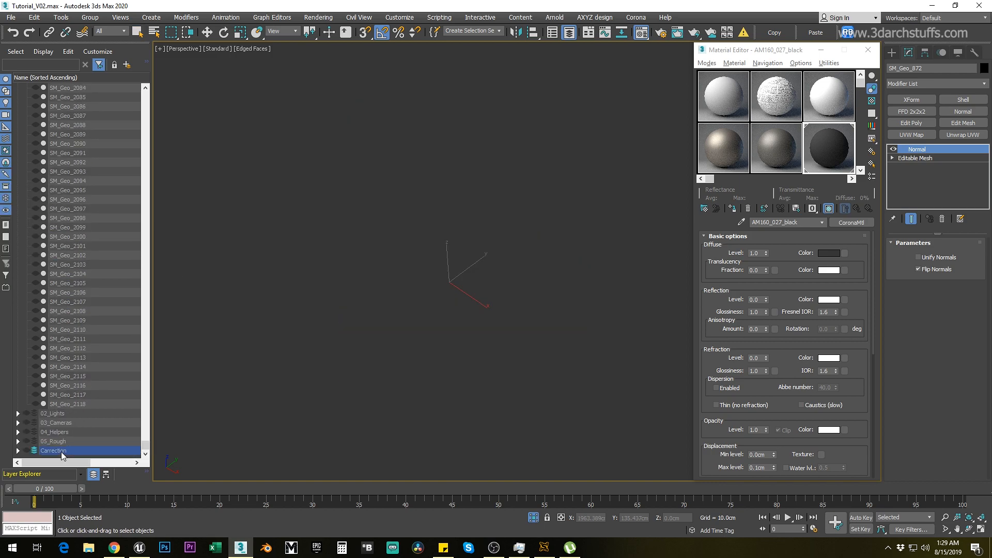
Switch to Unreal and delete the dining chair actor SM_Geo_872, confirming the broken references
click(138, 549)
mouse_move(639, 239)
alt+mouse_down()
mouse_move(537, 238)
mouse_move(622, 243)
alt+mouse_up()
key(Delete)
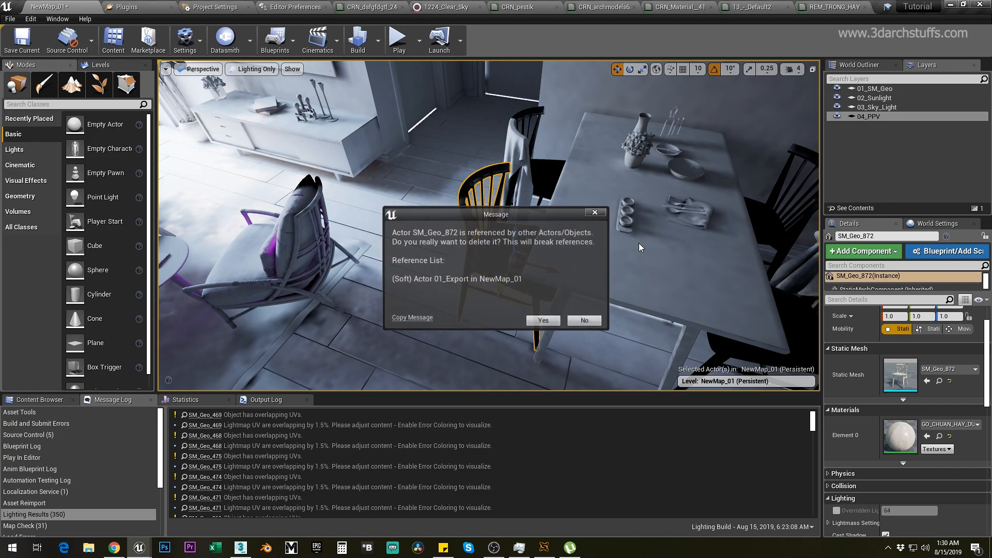
click(543, 321)
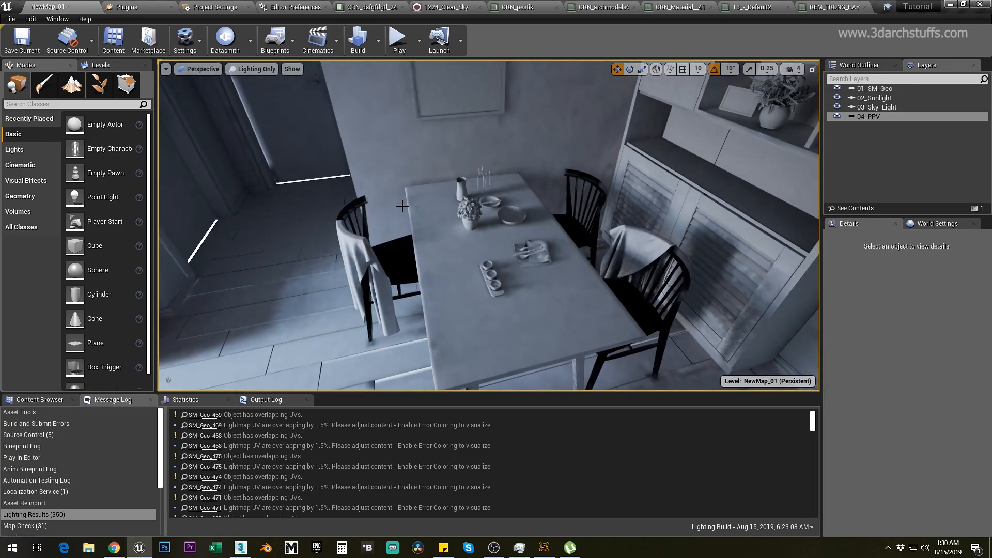
Select the cloth-draped dining chair SM_Geo_841 and inspect the dining table and shelving around it
click(397, 250)
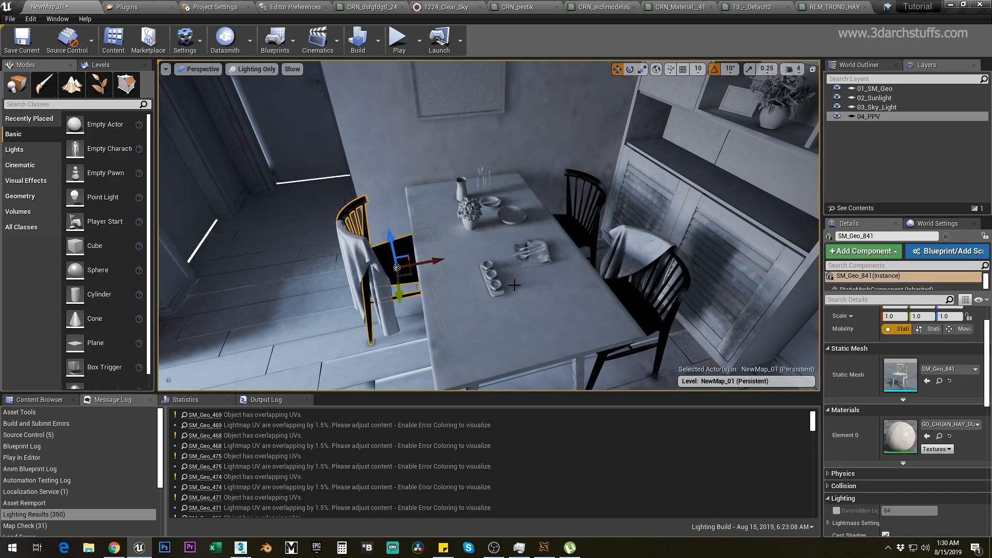
right_drag(439, 298, 421, 326)
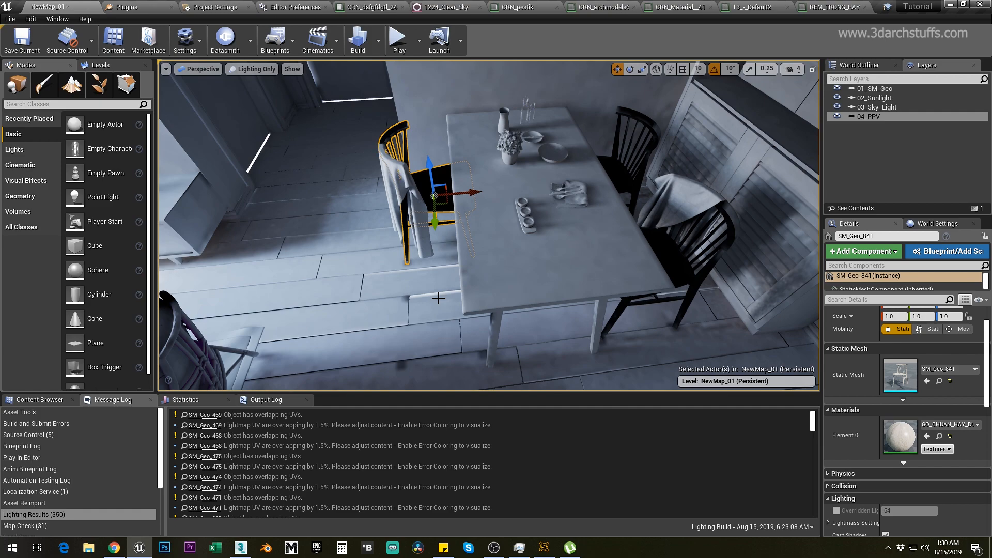
alt+drag(468, 286, 499, 242)
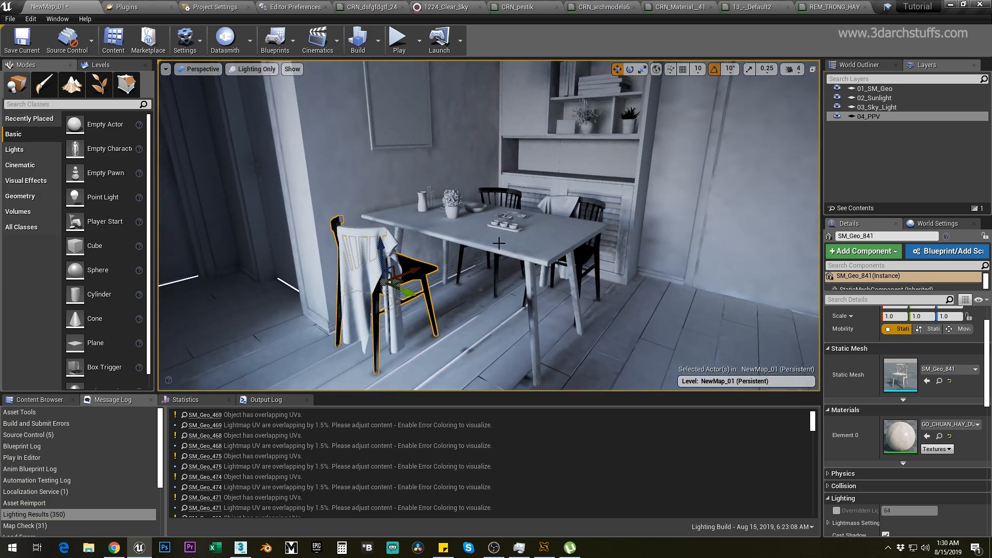
right_drag(499, 243, 541, 198)
drag(492, 278, 492, 259)
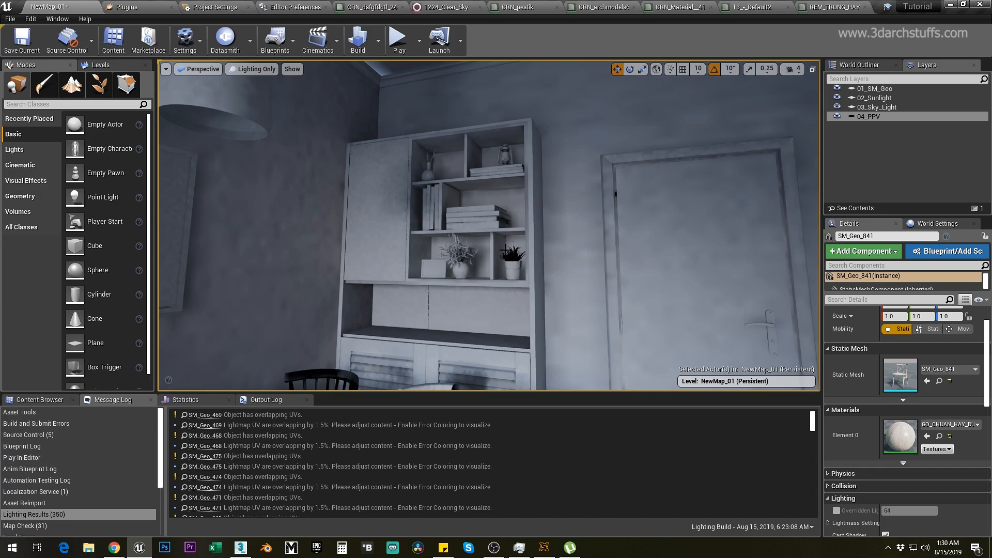
Select the black leaves of the potted plant, focus on them and open their material CRN_AM141_046_003
click(505, 250)
key(f)
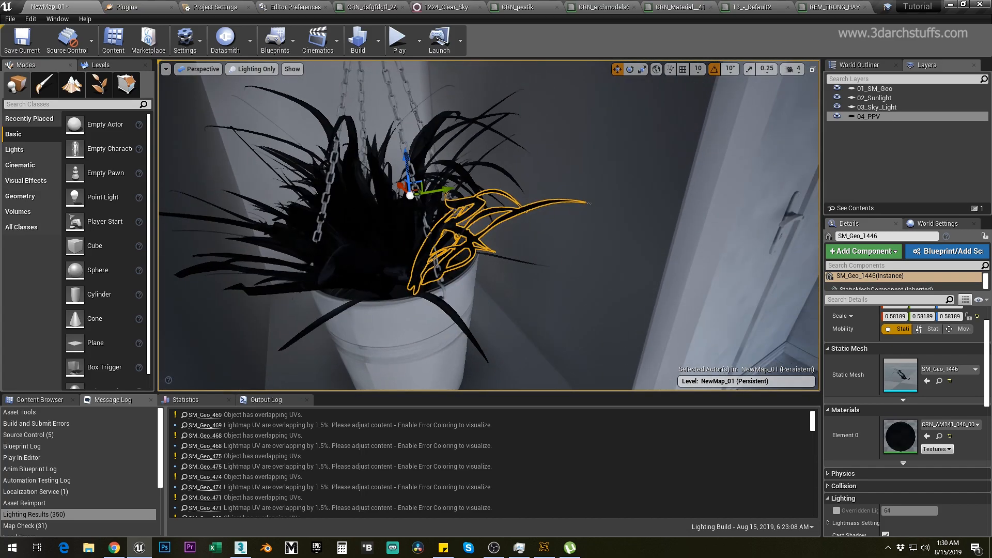
scroll(506, 250, down, 3)
double_click(907, 439)
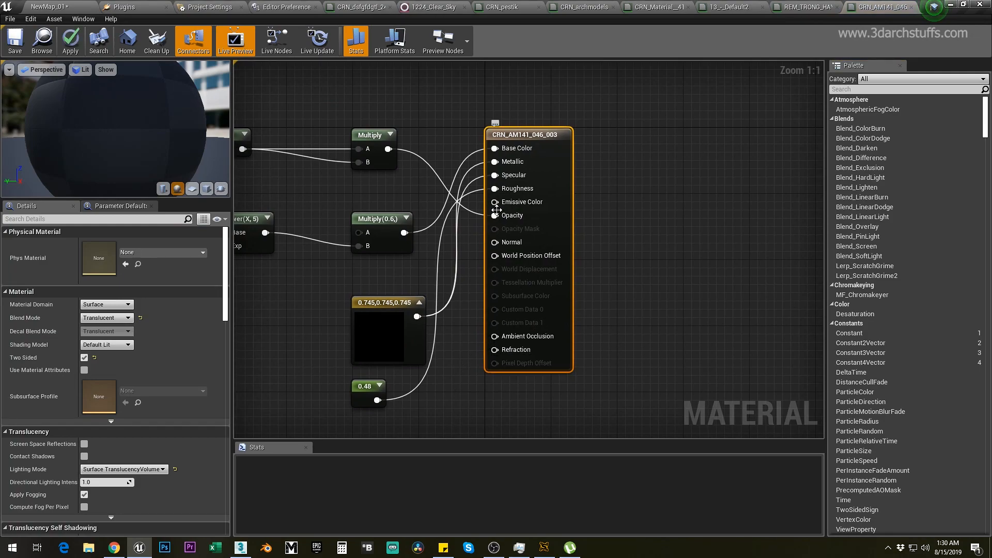
Disconnect the material's Opacity and Metallic inputs and move the 0.745 constant colour node away from the output node
alt+click(494, 214)
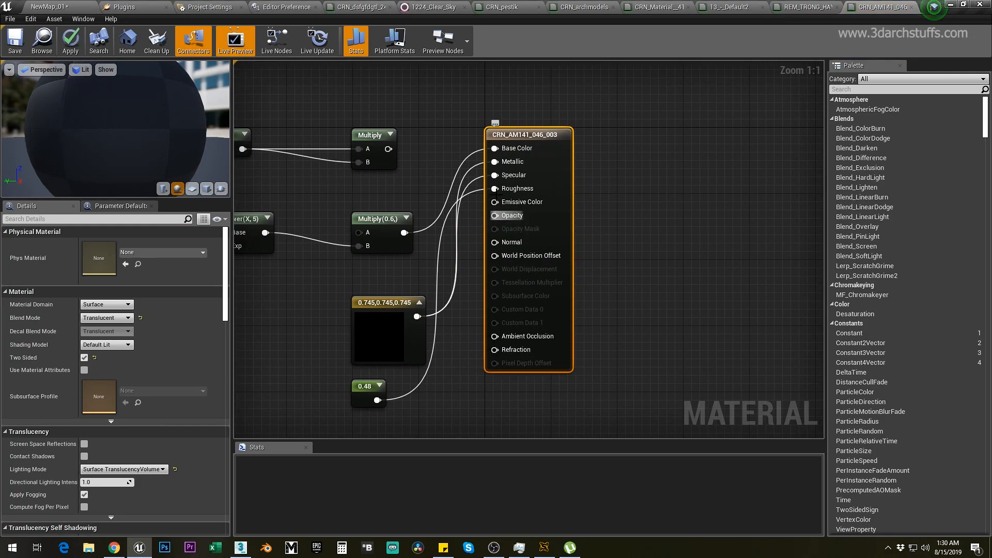
alt+click(495, 162)
right_drag(664, 172, 717, 167)
click(596, 113)
click(597, 119)
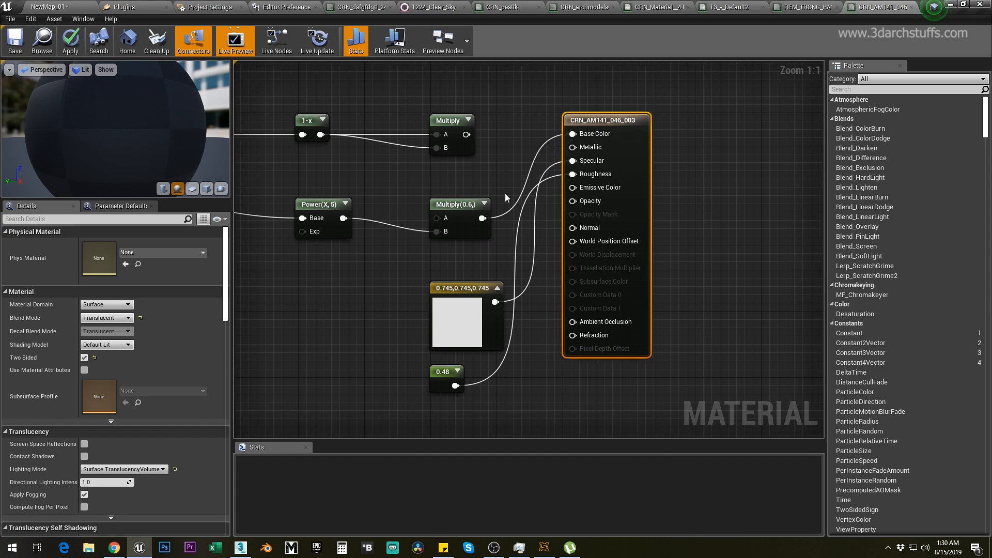
drag(471, 287, 363, 283)
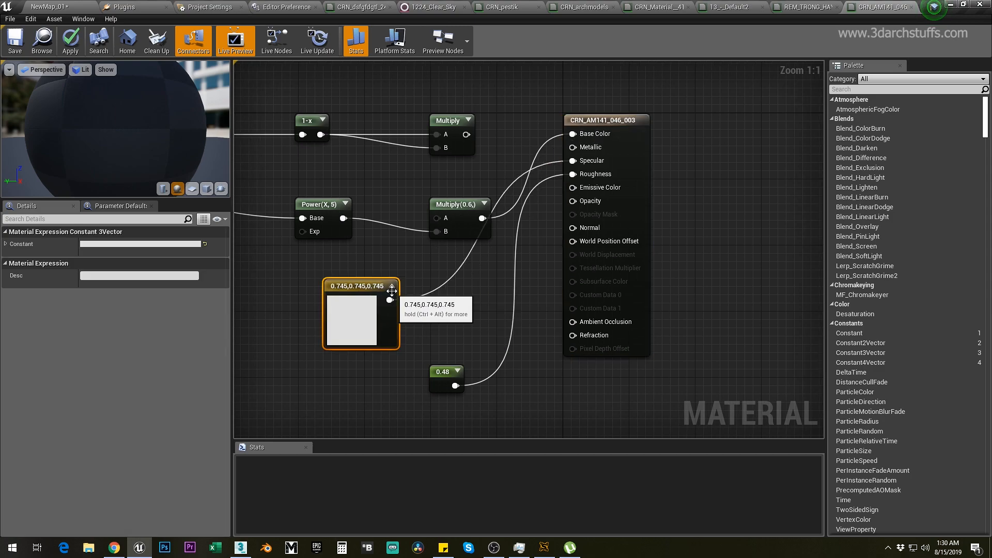
right_drag(470, 161, 530, 253)
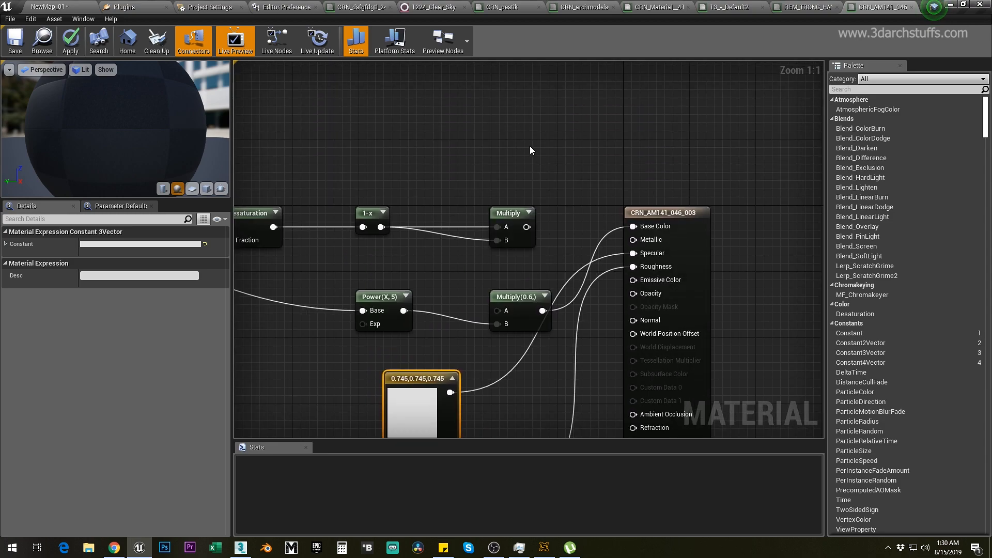
Add a white 1,1,1 constant colour node and connect it to the material's Base Color input
click(527, 144)
click(529, 144)
drag(551, 153, 635, 227)
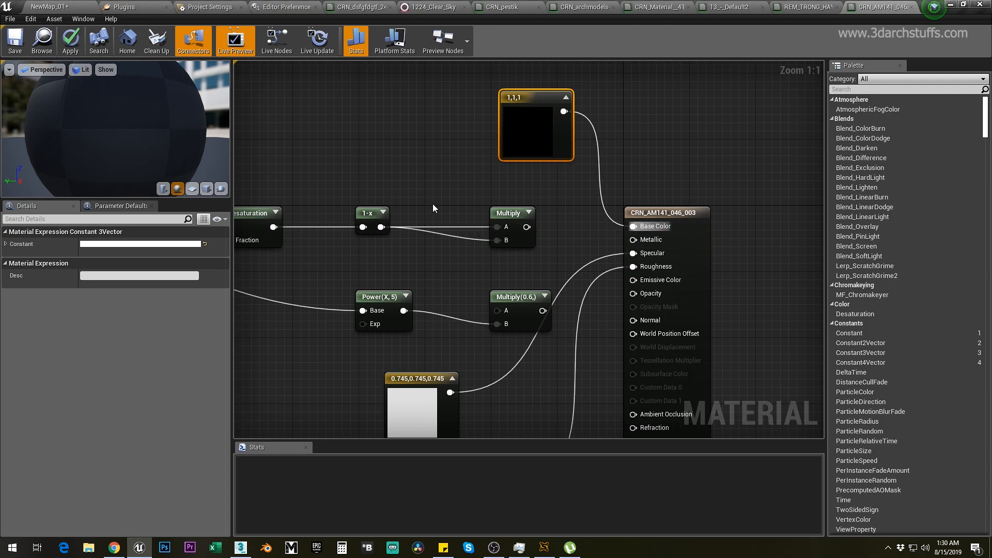
Turn off Two Sided on the leaf material, reset its Blend Mode to Opaque and apply the changes
click(651, 213)
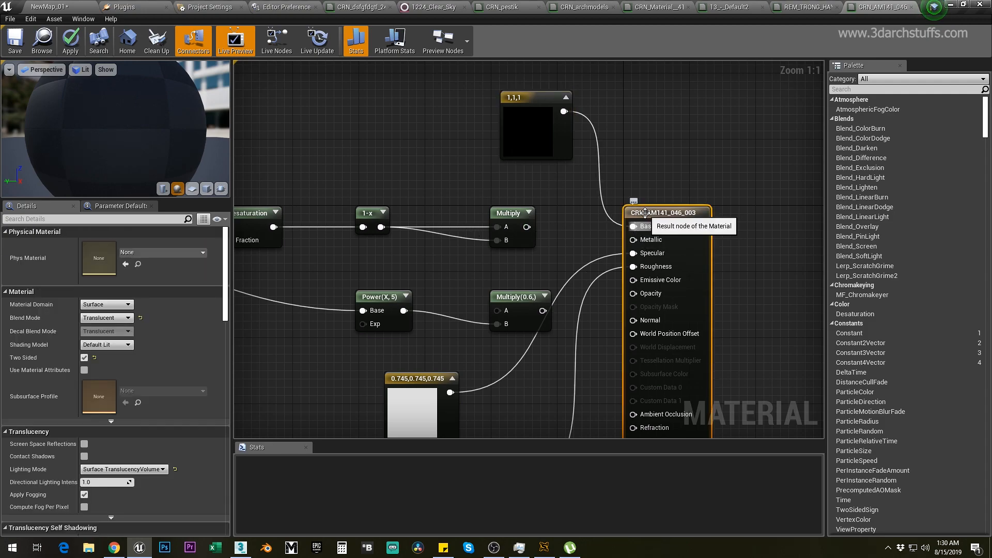
click(95, 358)
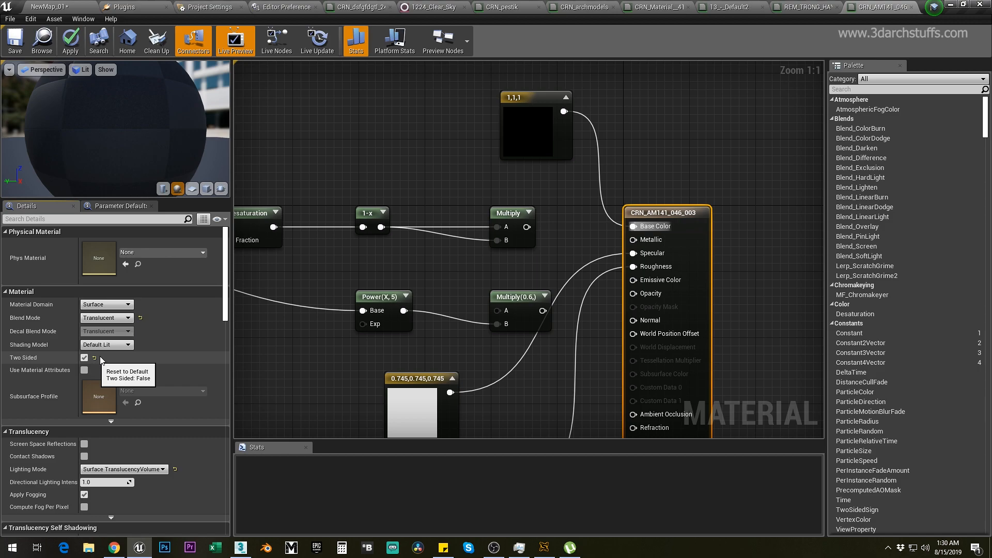
click(140, 317)
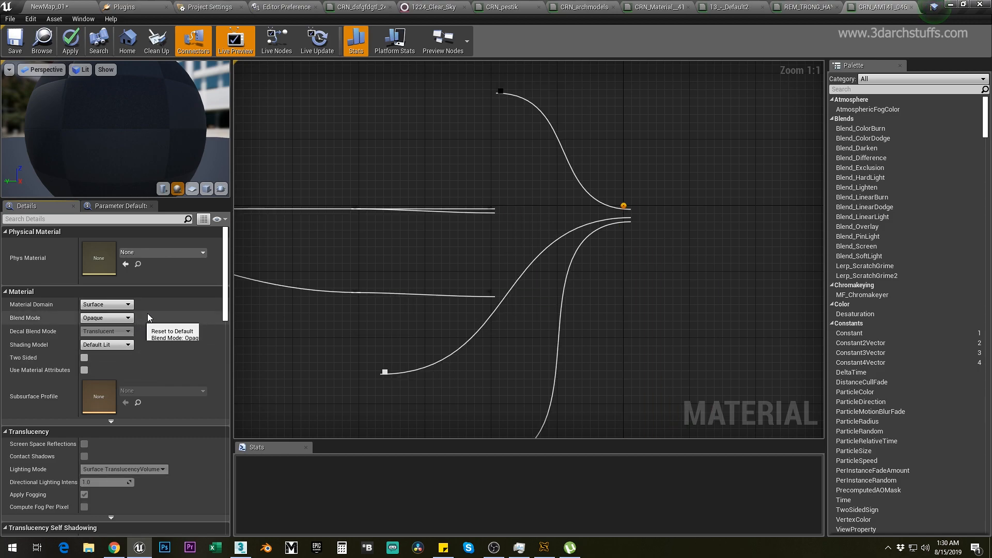
click(71, 41)
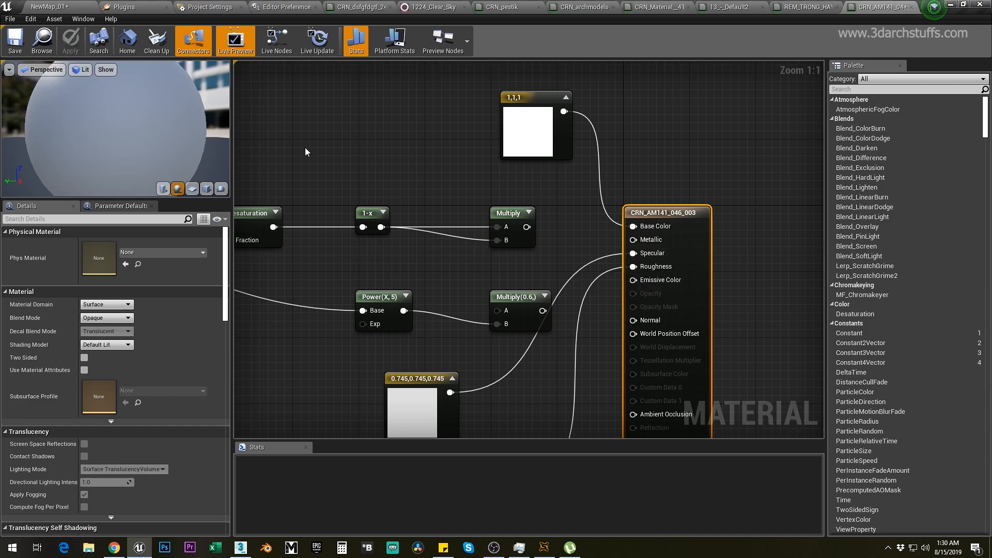
Return to the NewMap_01 level, inspect the ceiling and mouldings above the hallway recess, and save the map
click(78, 8)
mouse_move(550, 211)
alt+mouse_down()
mouse_move(527, 198)
mouse_move(496, 206)
mouse_move(560, 214)
mouse_move(547, 202)
mouse_move(574, 207)
mouse_move(560, 213)
mouse_move(568, 213)
alt+mouse_up()
right_drag(567, 213, 609, 201)
right_drag(522, 200, 569, 111)
right_drag(566, 150, 425, 146)
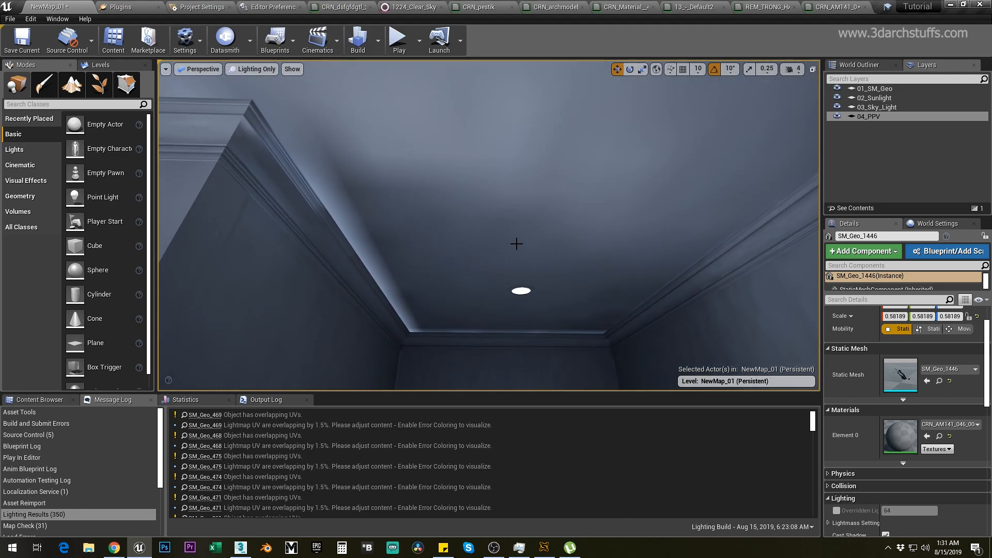
right_drag(523, 227, 496, 242)
right_drag(608, 320, 626, 343)
middle_drag(608, 319, 608, 241)
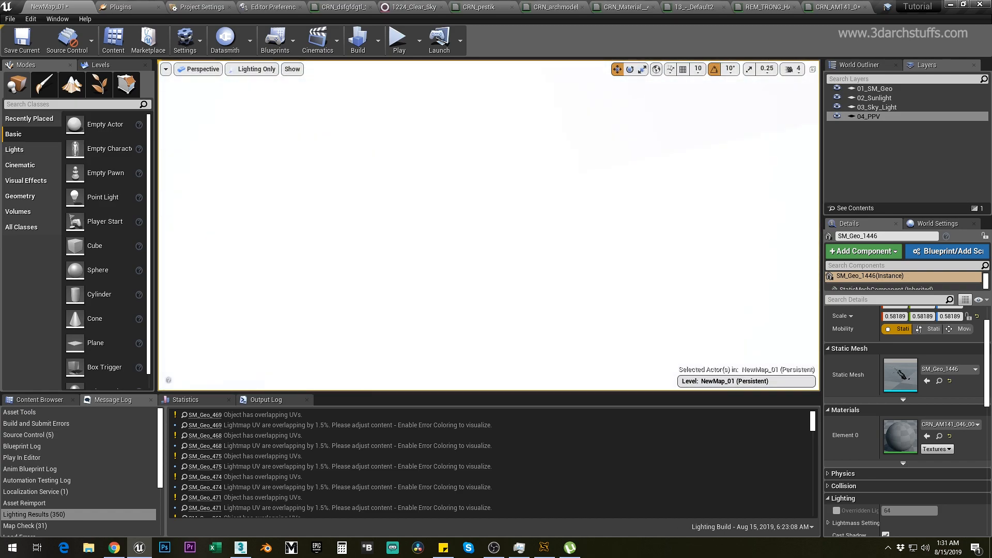
middle_drag(608, 319, 608, 305)
middle_drag(576, 270, 576, 253)
right_drag(576, 270, 521, 285)
middle_drag(576, 270, 576, 321)
right_drag(576, 270, 602, 284)
middle_drag(576, 270, 561, 276)
mouse_move(562, 255)
right_down()
mouse_move(592, 207)
mouse_move(551, 244)
right_up()
key(ctrl+s)
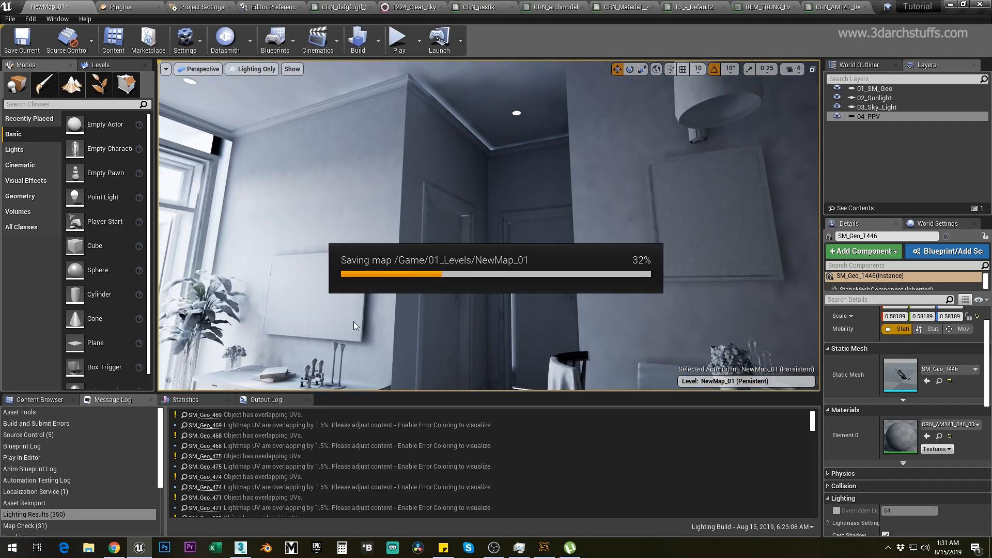
Switch to 3ds Max, exit isolation to show the whole apartment and save the scene
click(241, 547)
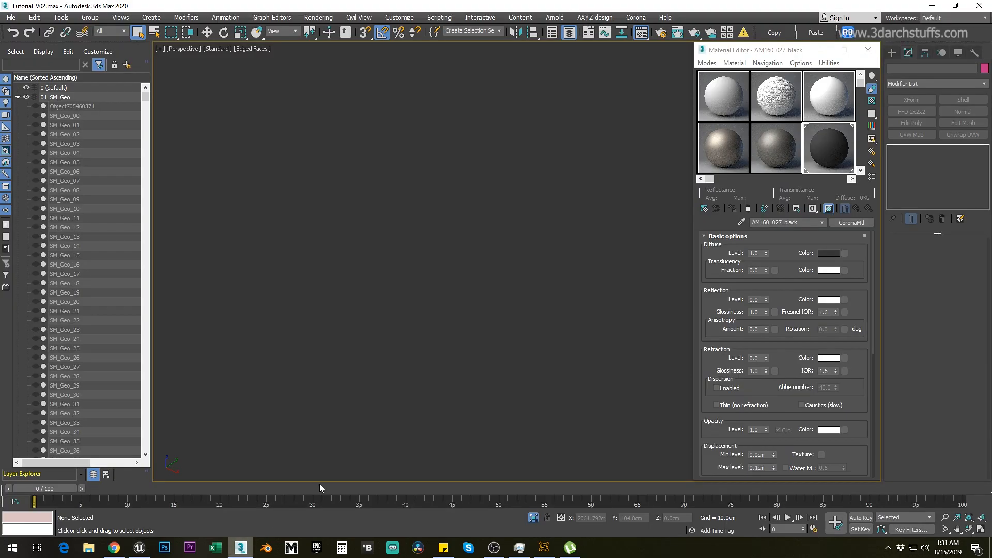
click(533, 518)
scroll(479, 334, down, 6)
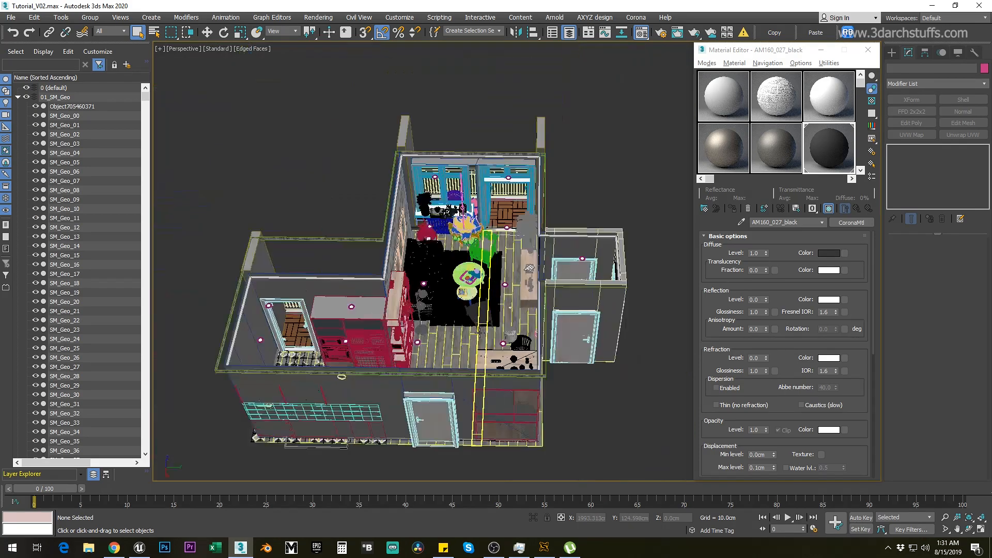
alt+middle_drag(480, 333, 457, 328)
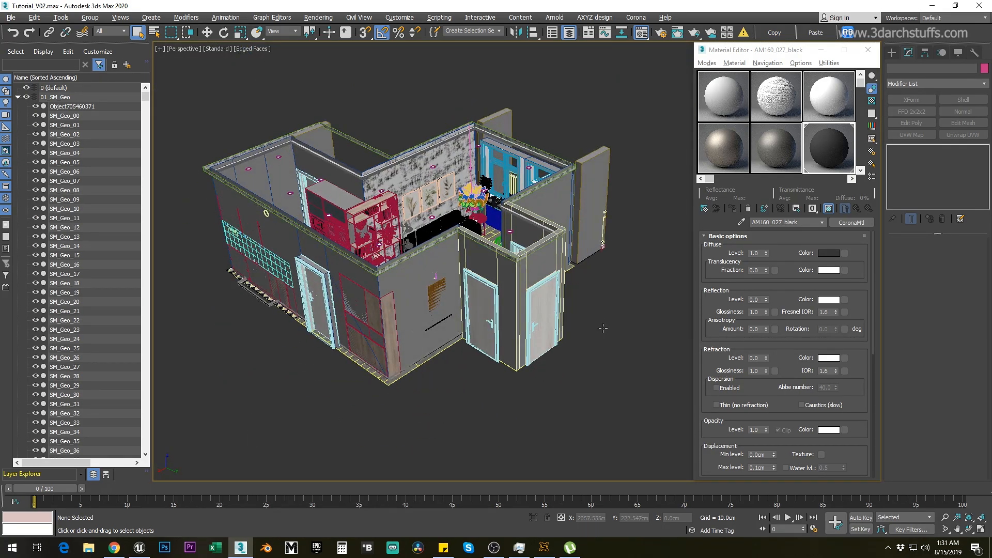
key(ctrl+s)
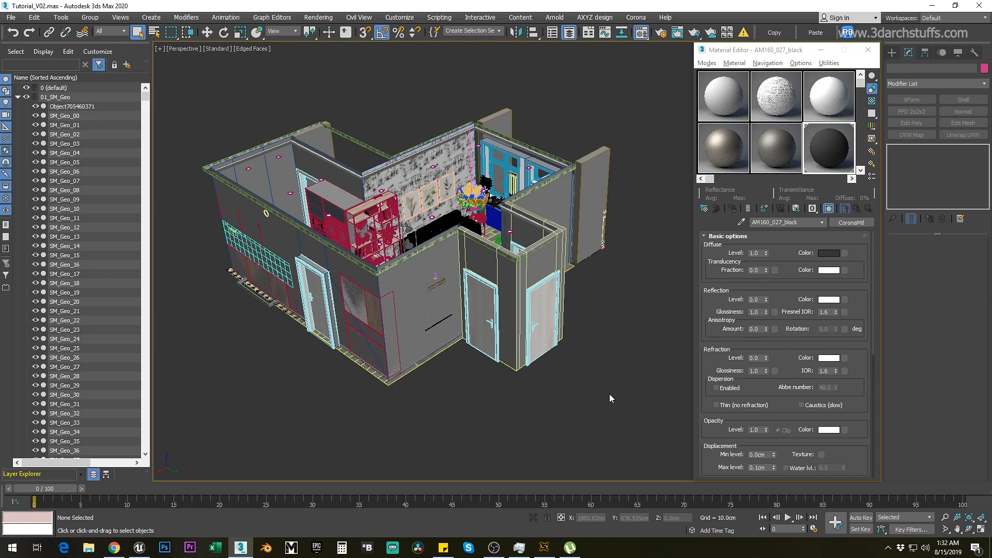
Unhide all objects in the apartment scene and make the Carrection layer visible
right_click(600, 341)
click(625, 301)
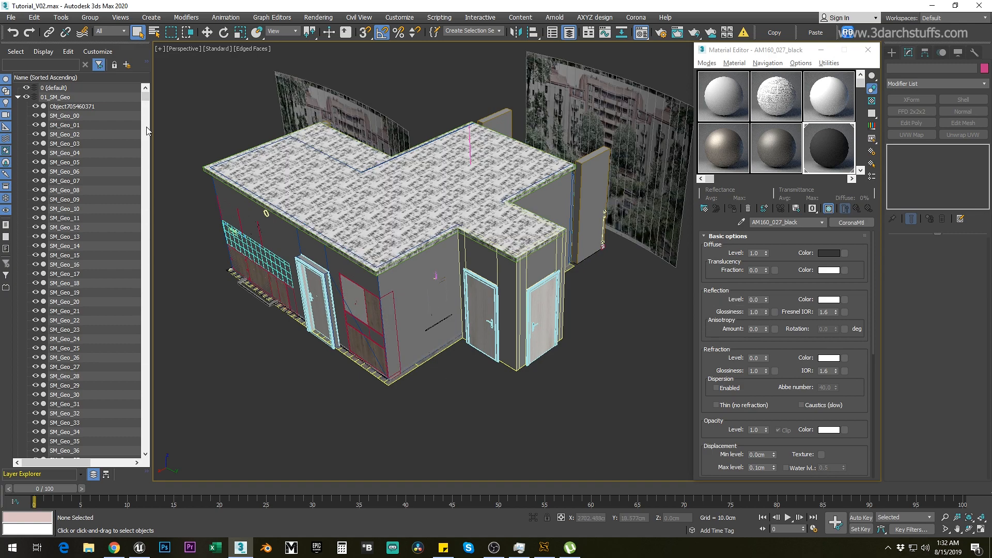
drag(145, 99, 155, 454)
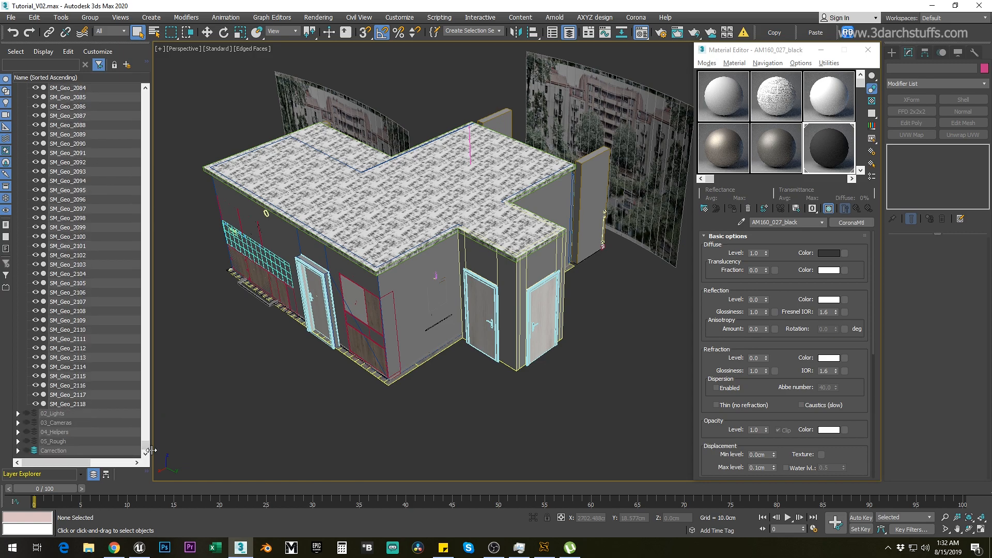
click(26, 451)
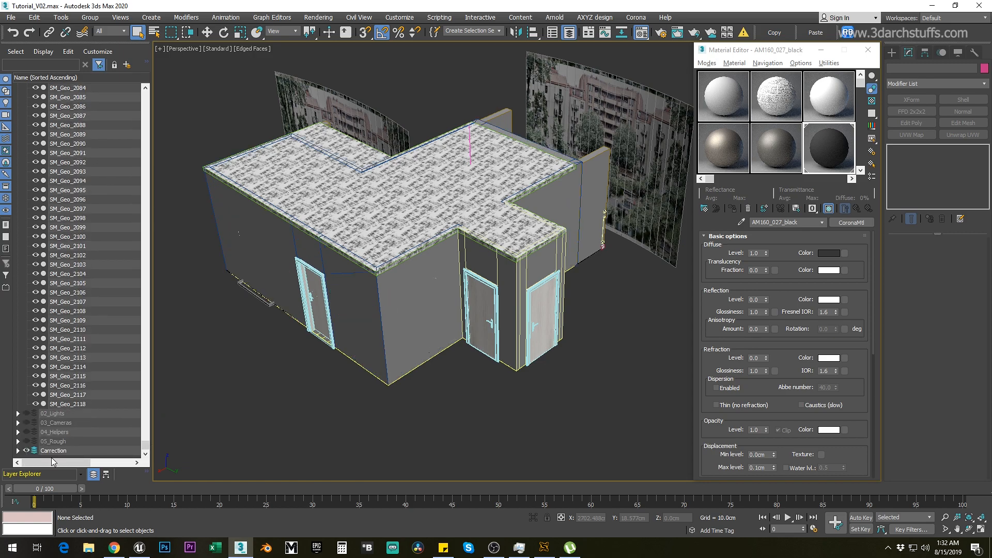
middle_drag(305, 401, 445, 368)
scroll(445, 368, up, 4)
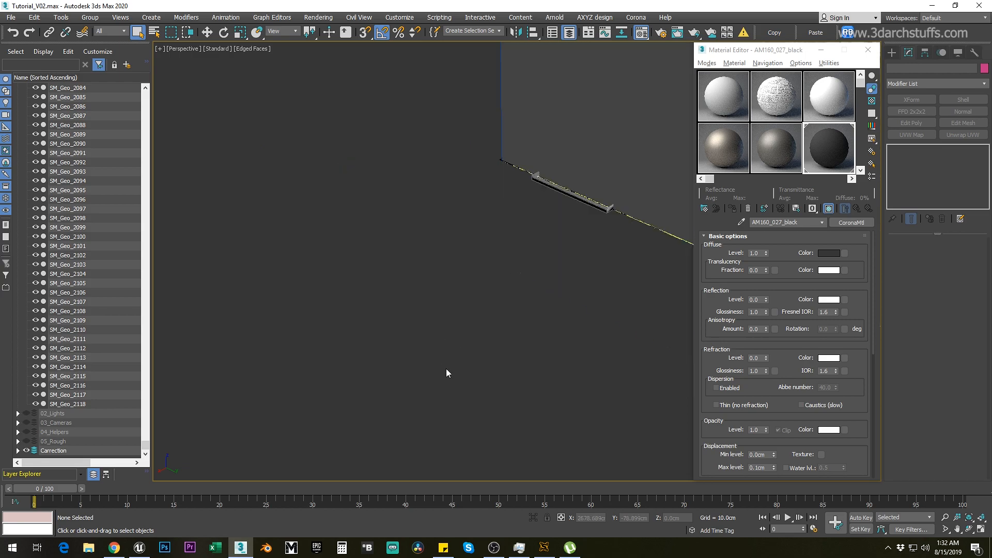
middle_drag(524, 283, 316, 386)
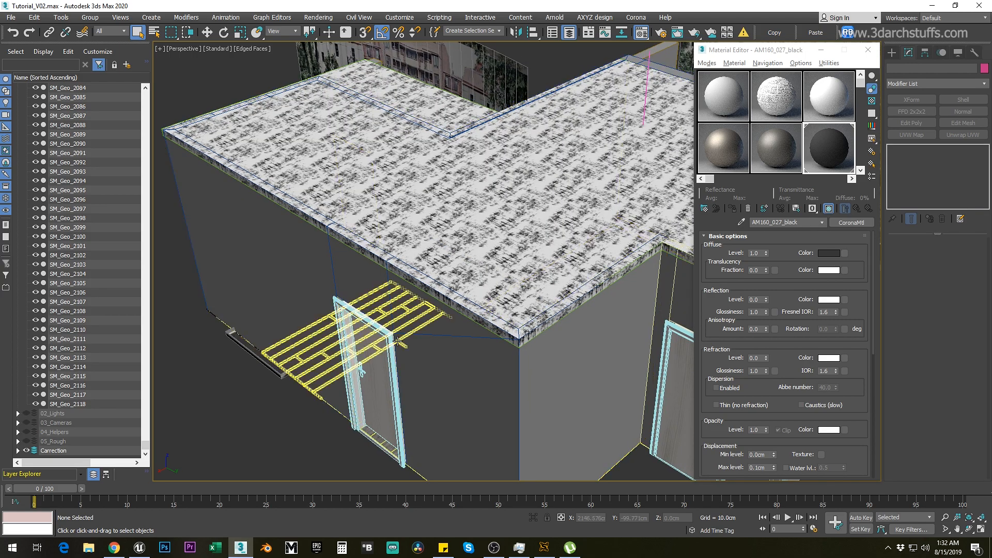
scroll(397, 341, down, 5)
alt+middle_drag(428, 351, 568, 331)
click(892, 53)
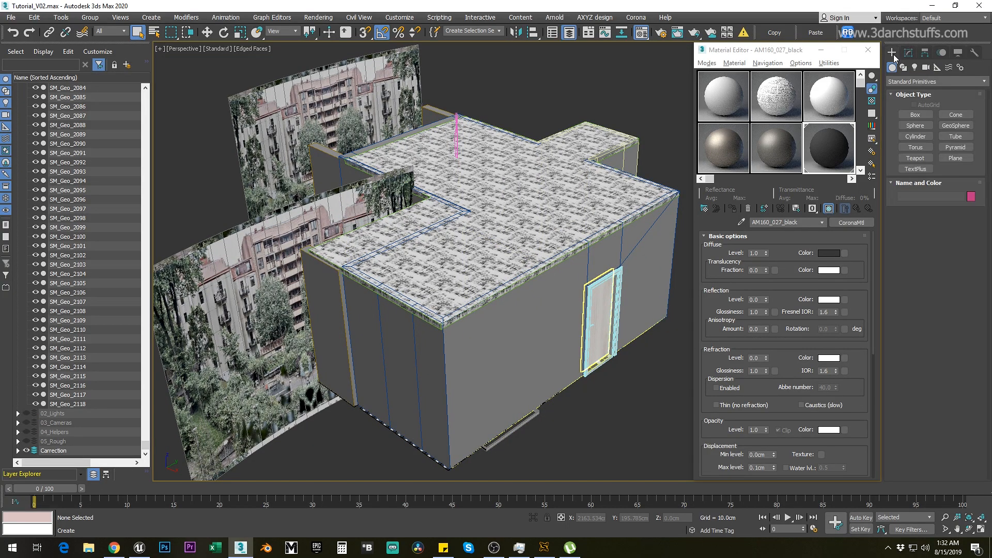
click(916, 117)
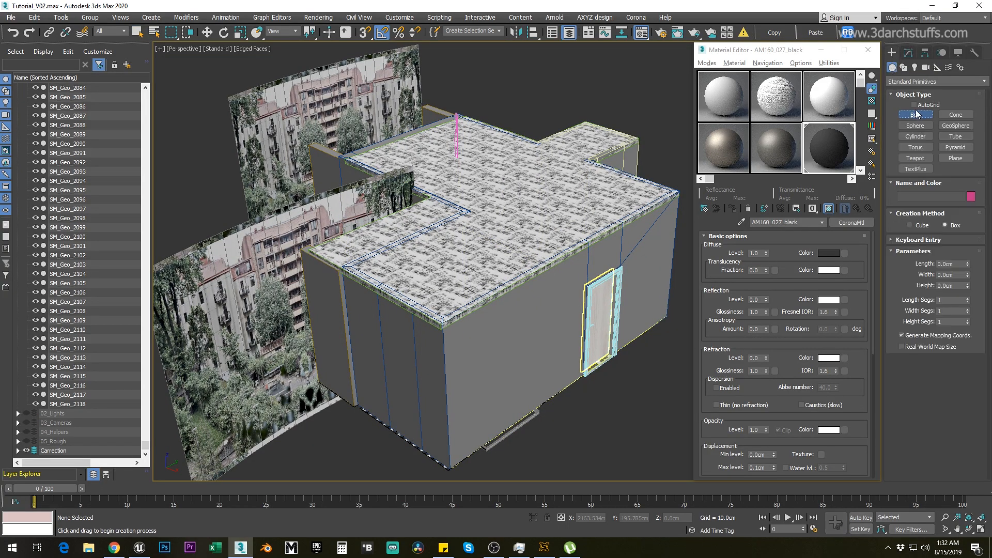
drag(520, 341, 619, 316)
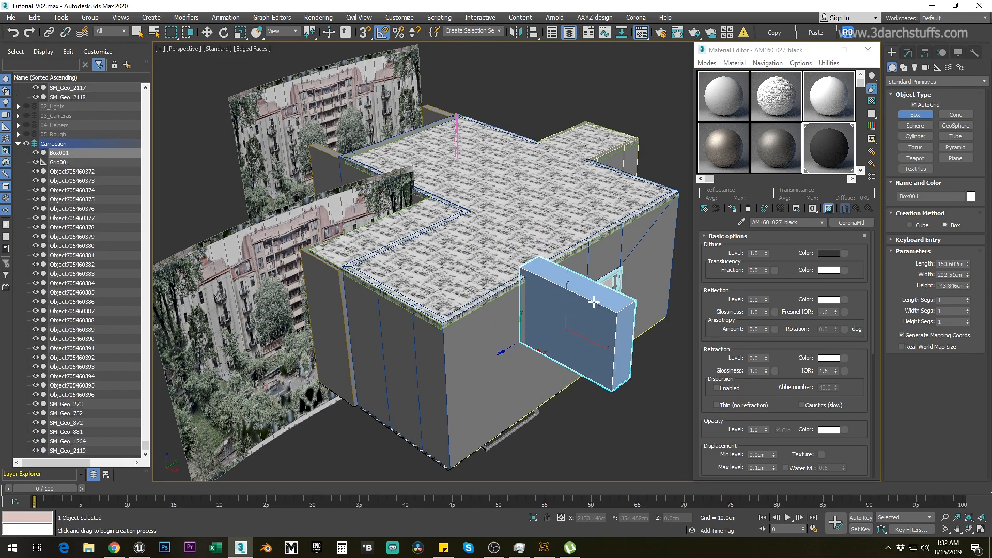
key(Delete)
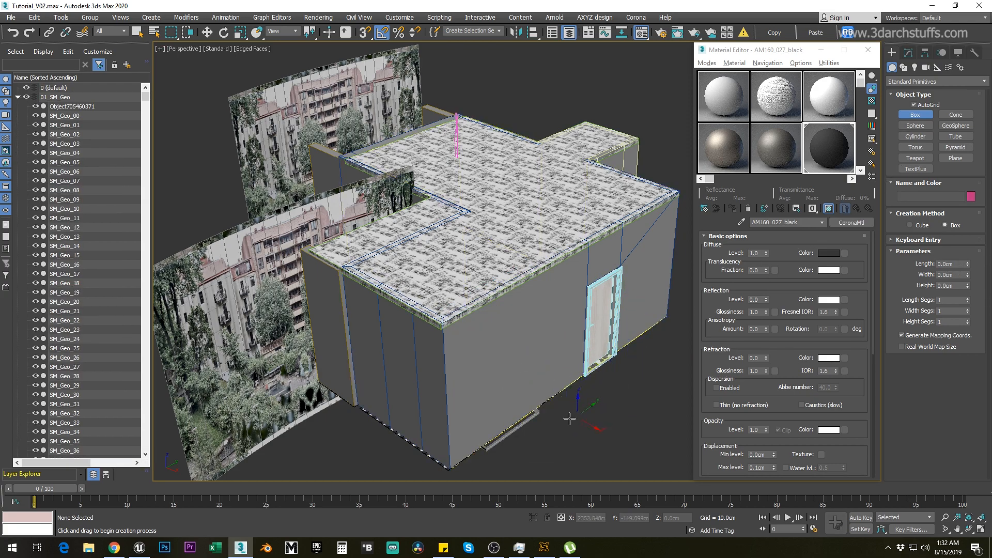
Create a box about 44 cm long, 68 cm wide and 40 cm high against the outer wall beside the door
drag(545, 357, 520, 394)
click(543, 397)
right_click(591, 331)
middle_drag(590, 330, 518, 305)
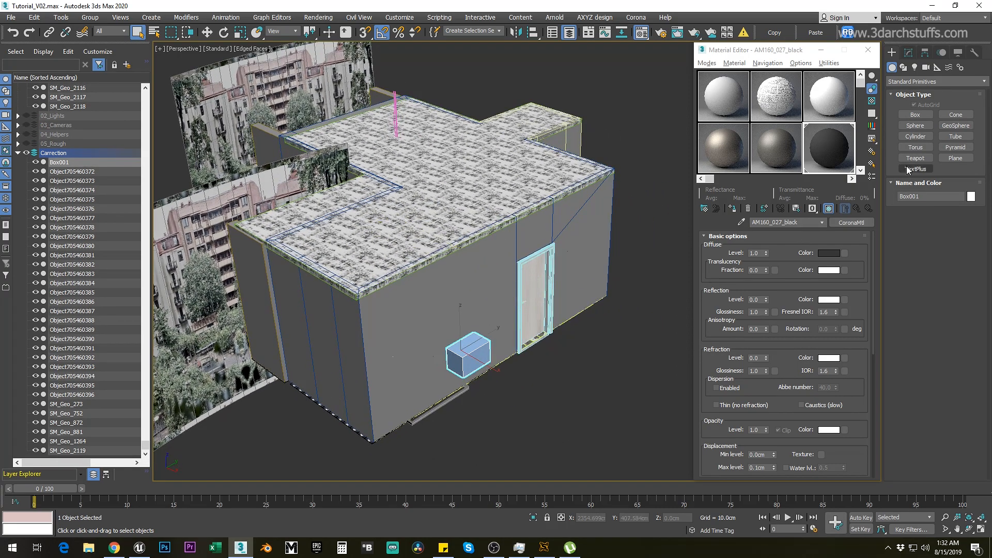
click(915, 115)
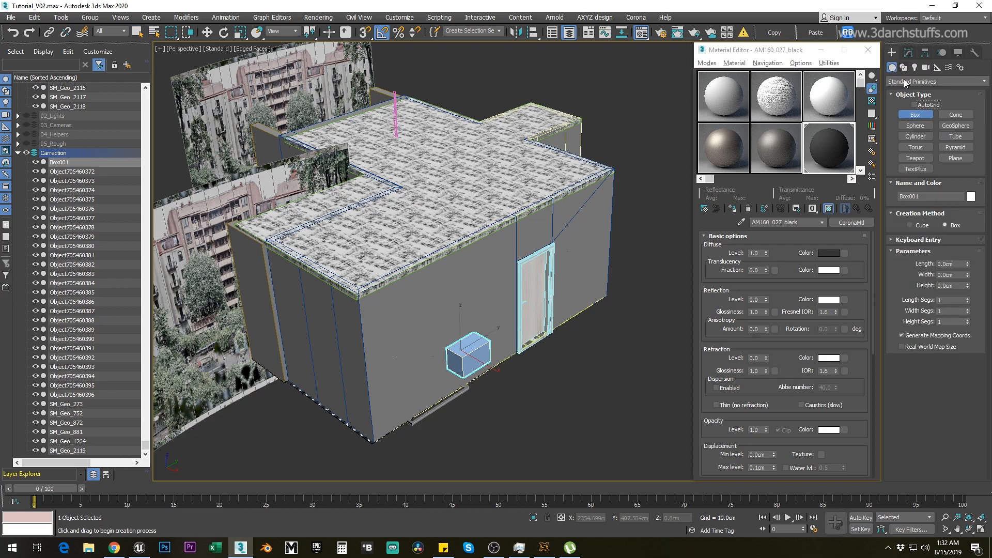
key(q)
key(z)
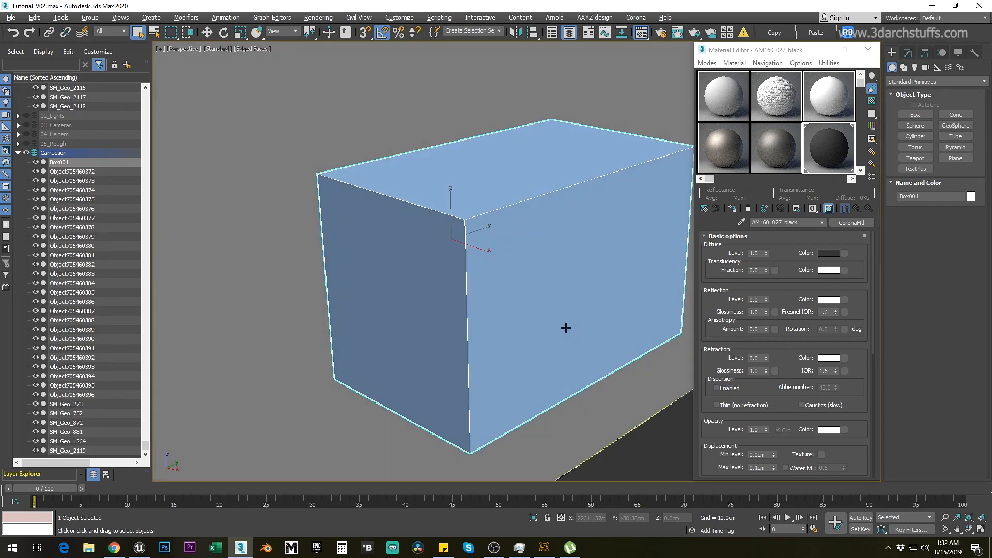
alt+middle_drag(565, 327, 562, 323)
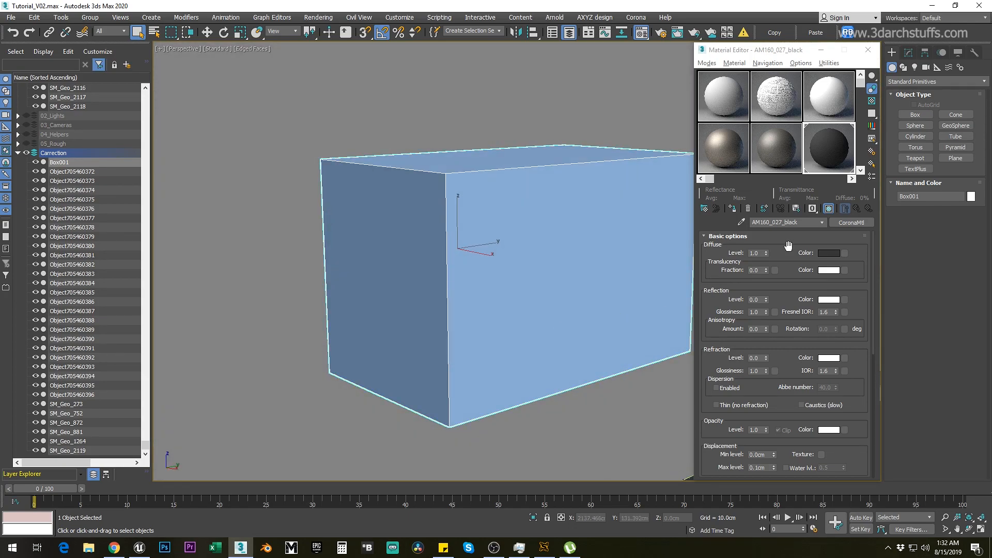
Add an Edit Poly modifier to the box and select its top polygon
click(907, 52)
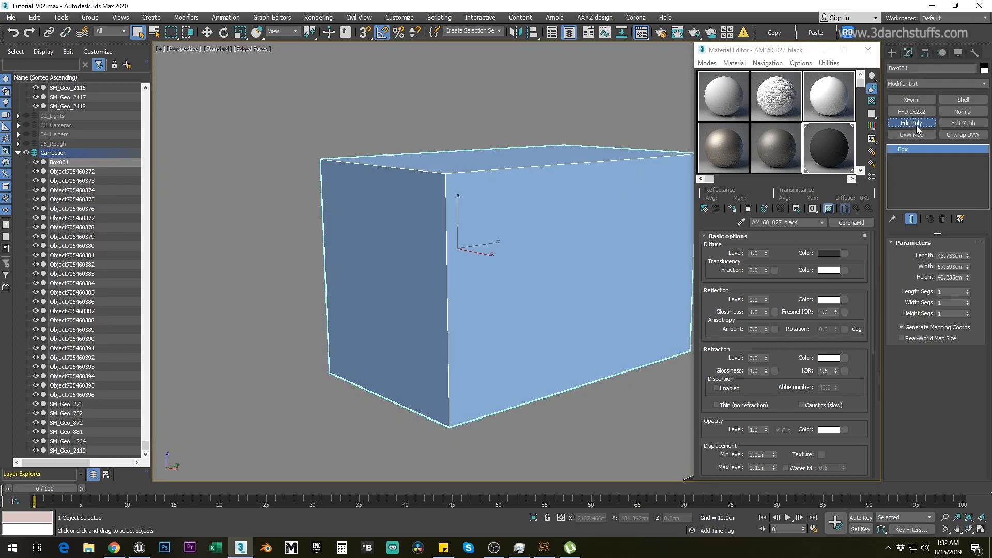
click(911, 123)
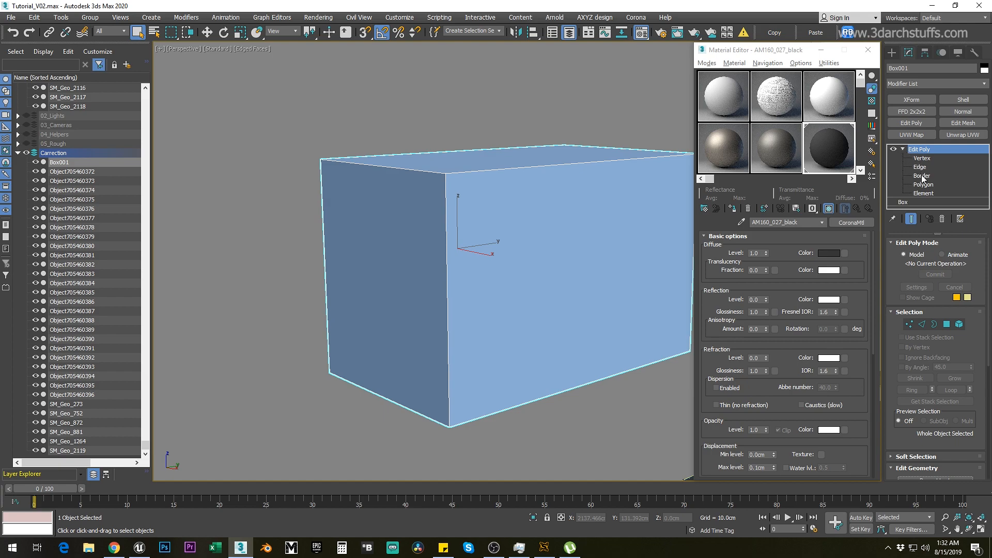
click(924, 187)
alt+middle_drag(602, 229, 615, 250)
click(534, 203)
Activate the Move tool for the selected polygon and turn on vertex snapping
scroll(534, 204, down, 4)
key(w)
alt+middle_drag(574, 284, 562, 268)
scroll(562, 268, down, 4)
scroll(573, 282, down, 5)
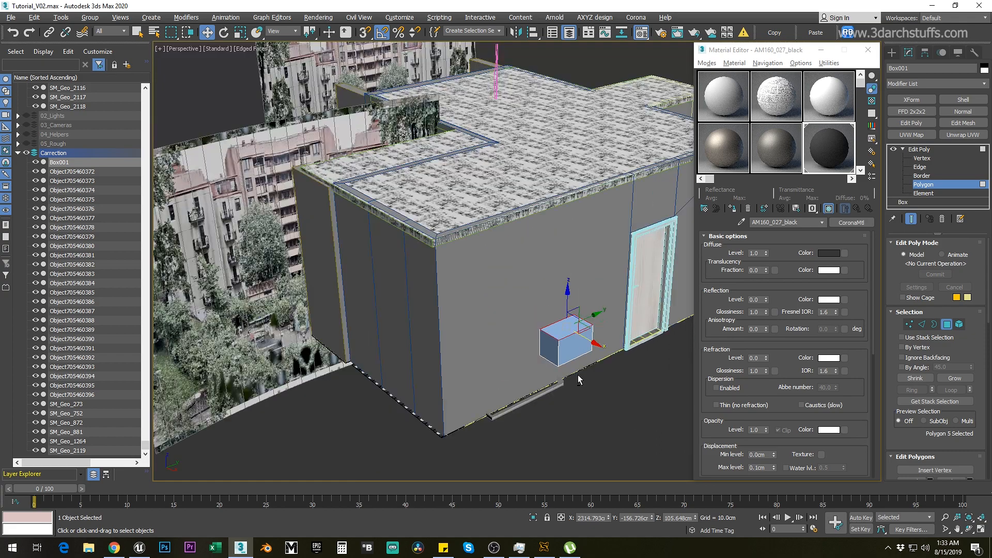
alt+middle_drag(582, 371, 578, 362)
key(s)
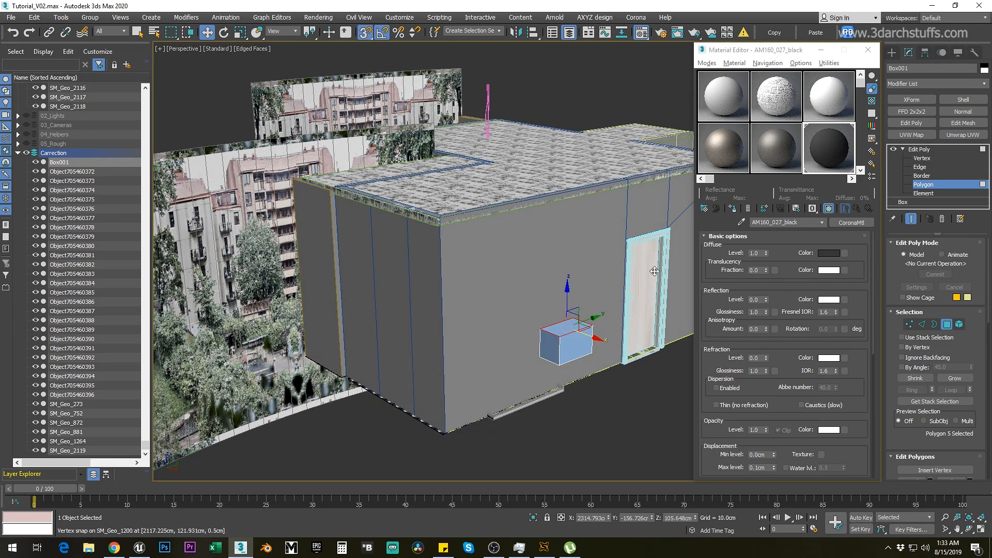
Set the base box's length, width and height to 20 cm each
click(918, 150)
click(895, 203)
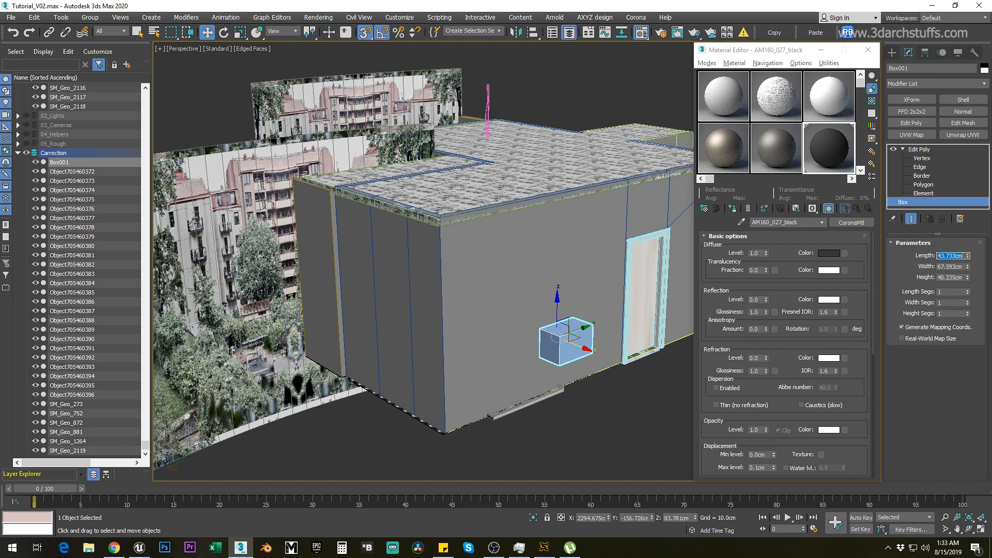
text(20)
key(Tab)
text(20)
key(Tab)
text(2)
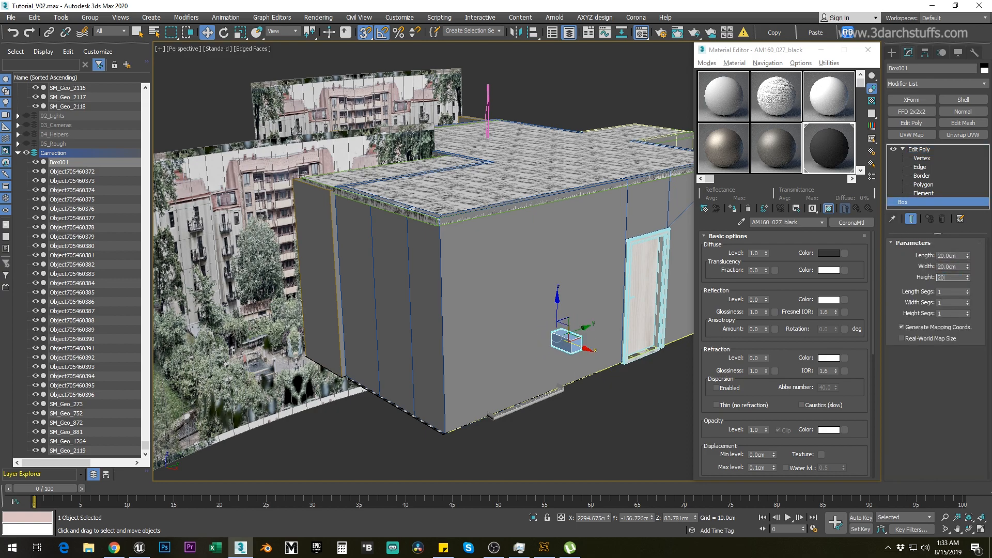
Raise the box's top polygon to Z 300 cm, snapping it to the upper edge of the building's wall
click(922, 184)
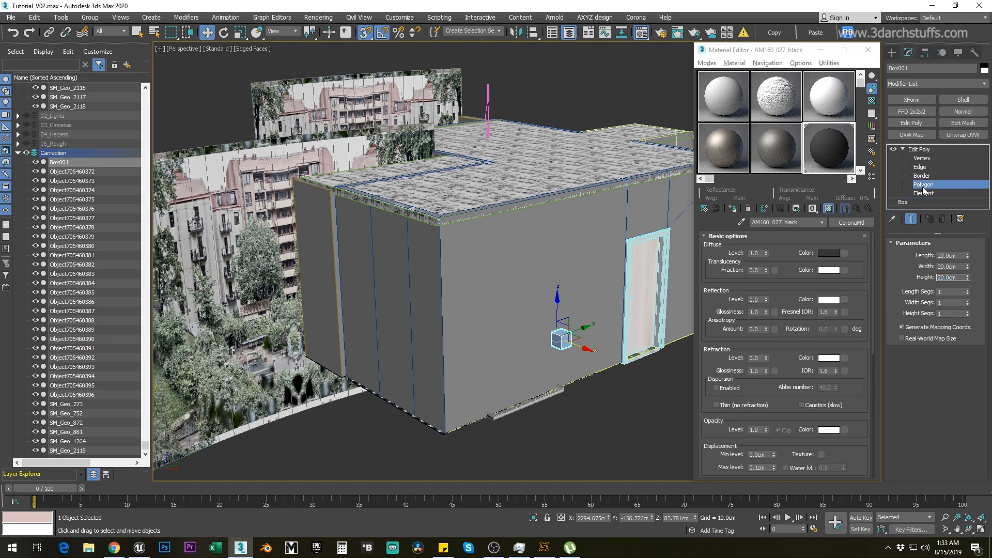
scroll(581, 301, up, 5)
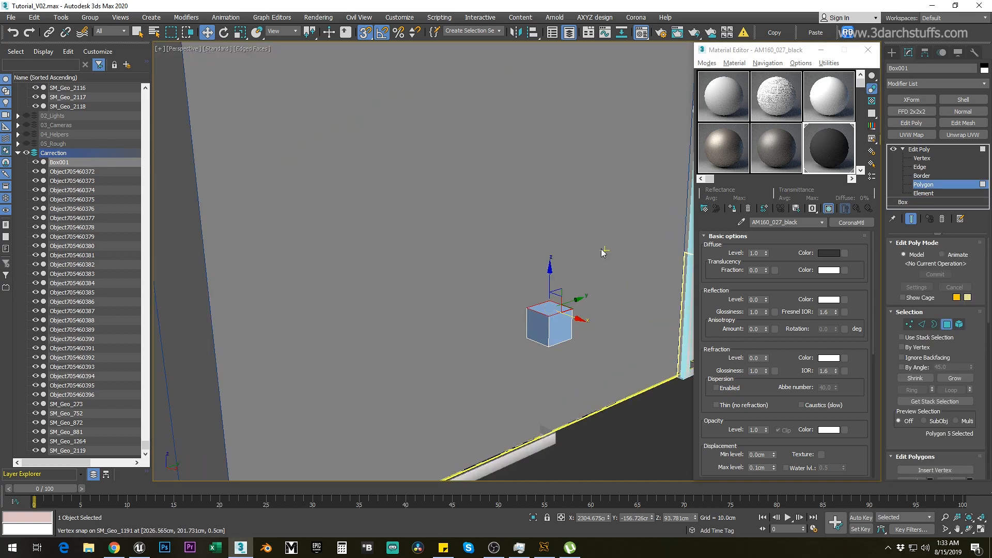
scroll(589, 282, down, 8)
drag(570, 274, 444, 188)
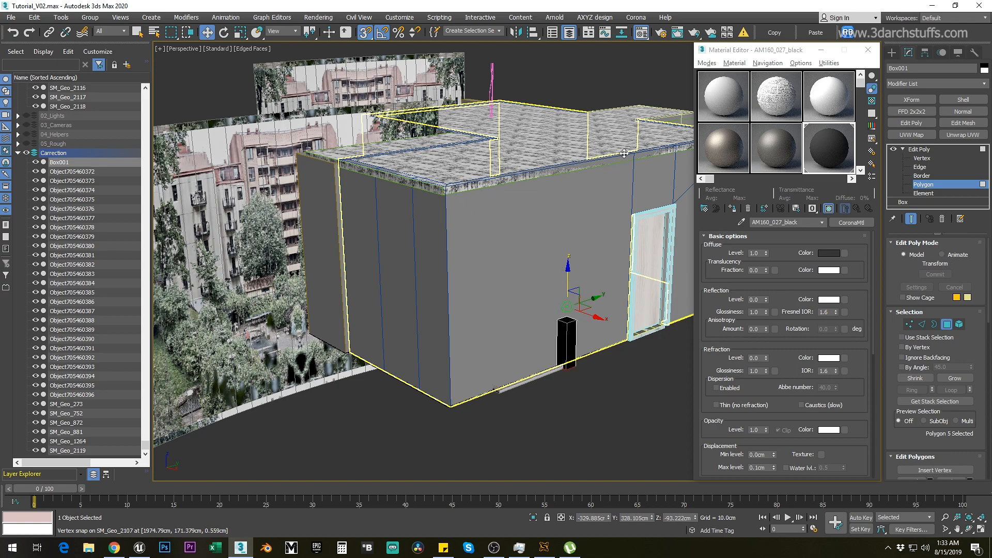
drag(633, 153, 570, 165)
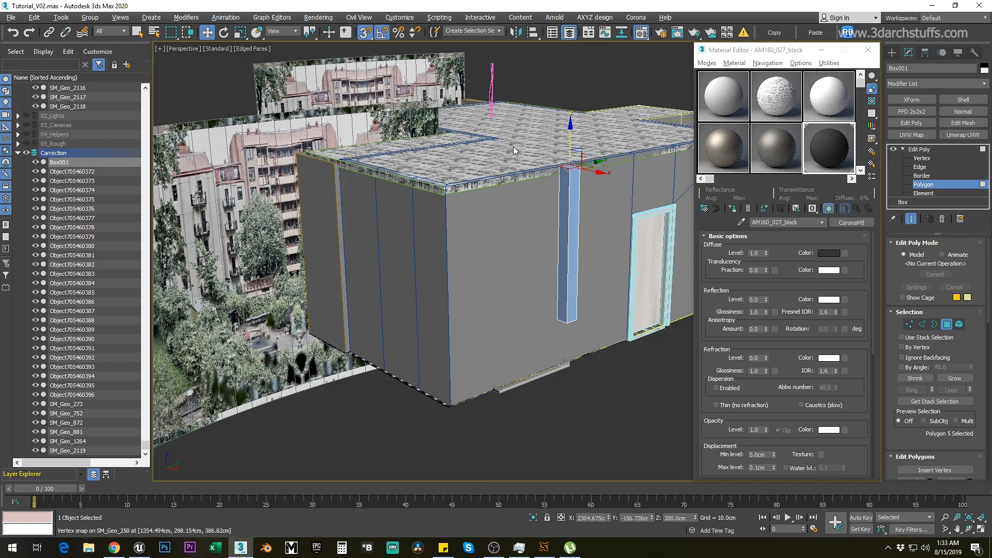
Move the box's side polygon along the building wall, snapping it to the nearest outer corner
mouse_move(548, 164)
alt+middle_down()
mouse_move(567, 179)
mouse_move(553, 194)
mouse_move(564, 180)
mouse_move(533, 185)
mouse_move(564, 203)
mouse_move(580, 148)
mouse_move(543, 181)
alt+middle_up()
scroll(566, 178, up, 3)
click(565, 203)
scroll(565, 205, down, 3)
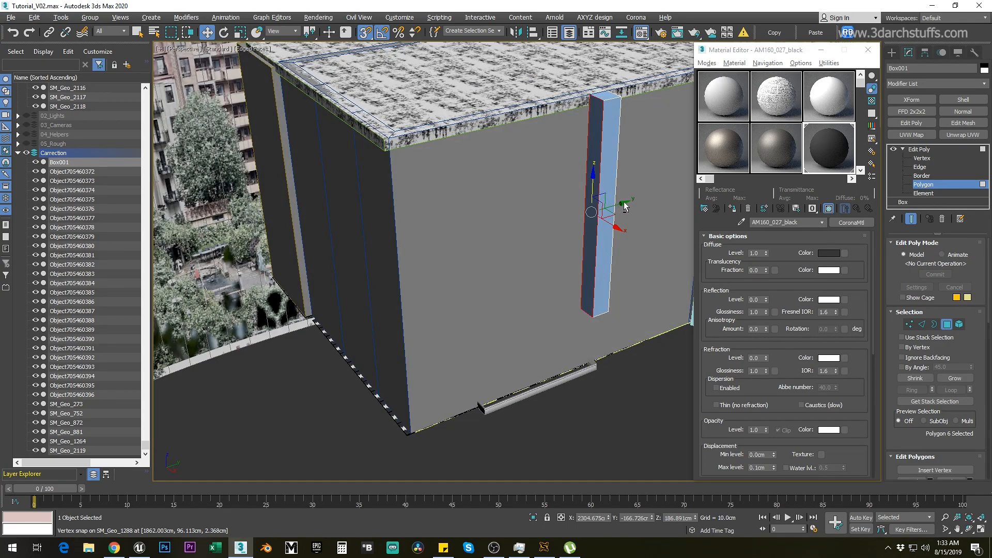
drag(620, 205, 393, 414)
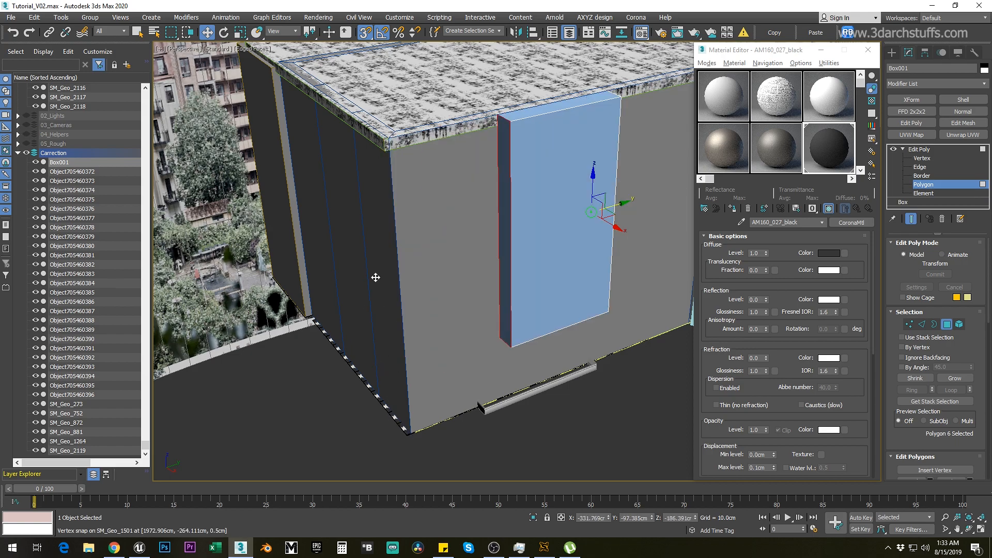
drag(383, 141, 385, 142)
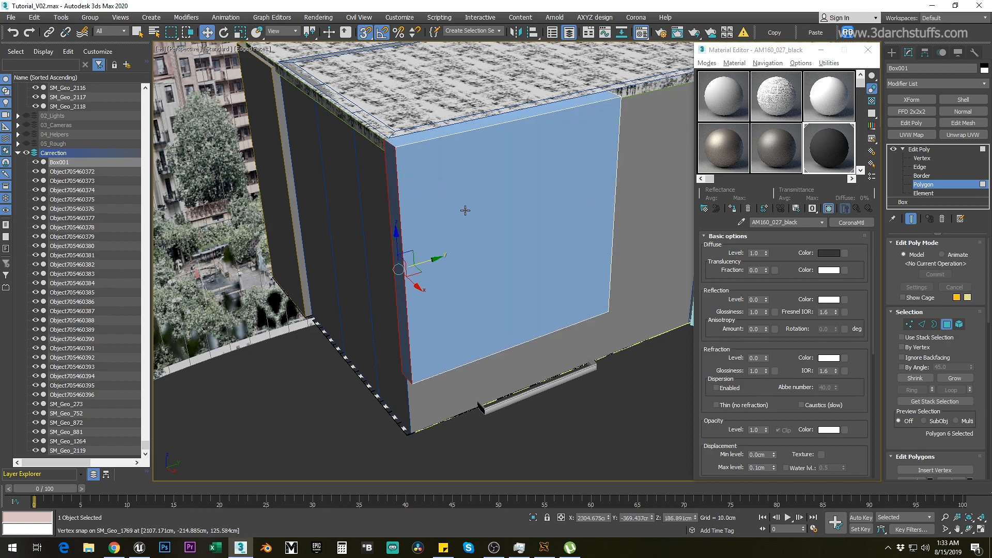
Lower the new wall's bottom polygon, snapping it to the building's floor level
alt+middle_drag(516, 204, 568, 147)
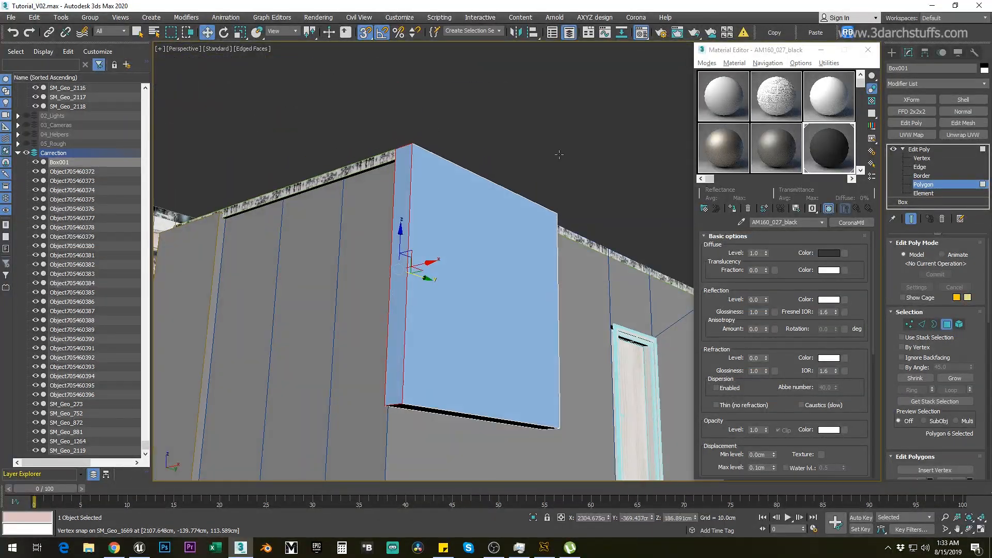
click(428, 419)
alt+middle_drag(428, 418, 568, 235)
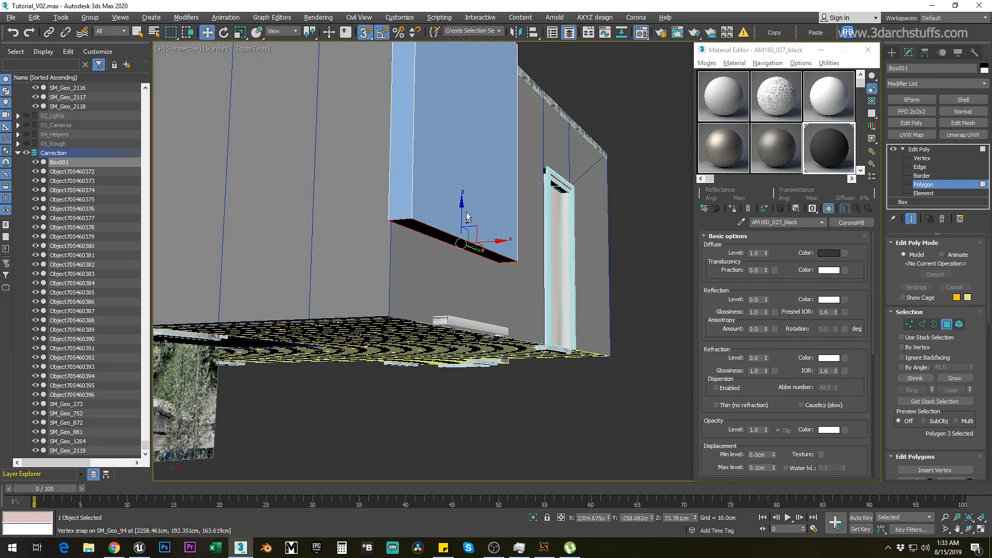
drag(460, 207, 550, 306)
alt+middle_drag(549, 306, 571, 338)
scroll(571, 338, down, 2)
Extrude the new wall's end polygon a short distance past the building's outer corner
click(456, 242)
alt+middle_drag(456, 242, 542, 269)
drag(891, 416, 894, 306)
click(909, 373)
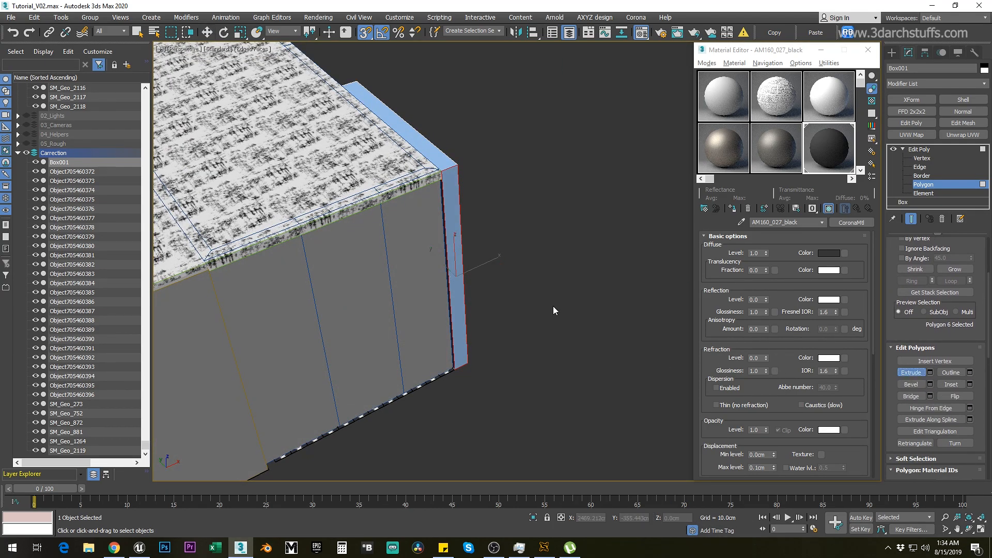
drag(455, 253, 449, 159)
key(w)
Extrude the inner side polygon of the corner piece to start the perpendicular wall
alt+middle_drag(491, 166, 483, 195)
ctrl+click(446, 209)
click(915, 373)
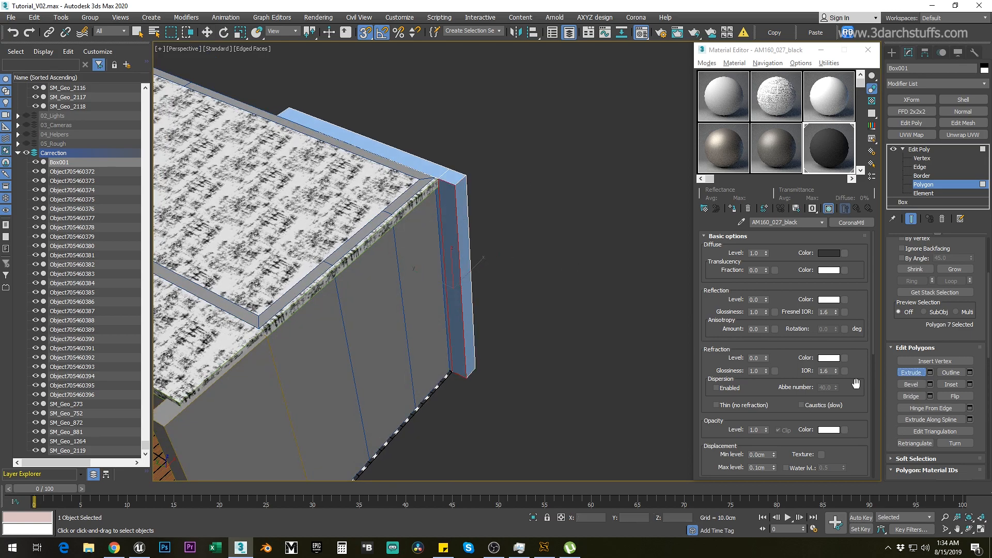
drag(452, 289, 405, 156)
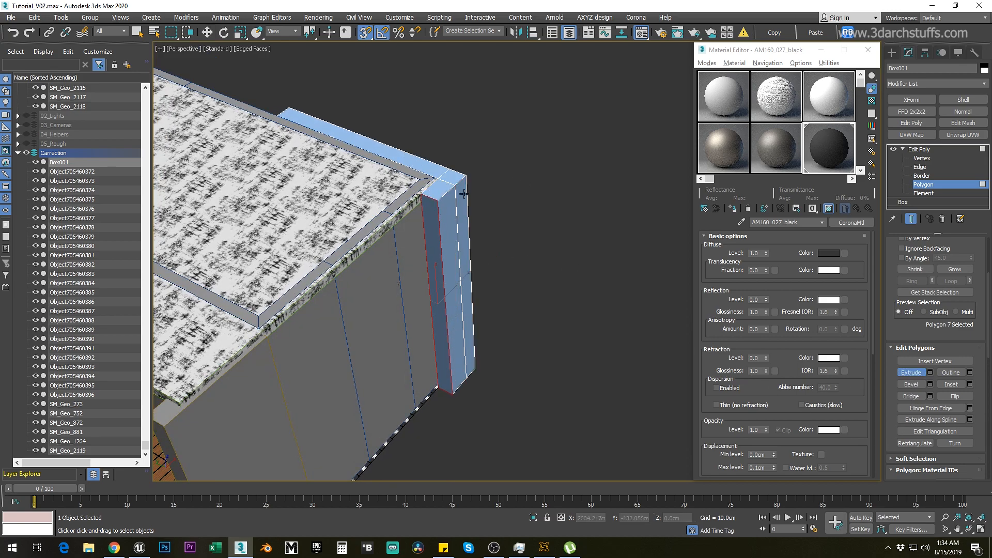
Exit polygon editing and hide the background image planes around the building
scroll(511, 227, down, 2)
middle_drag(511, 225, 553, 191)
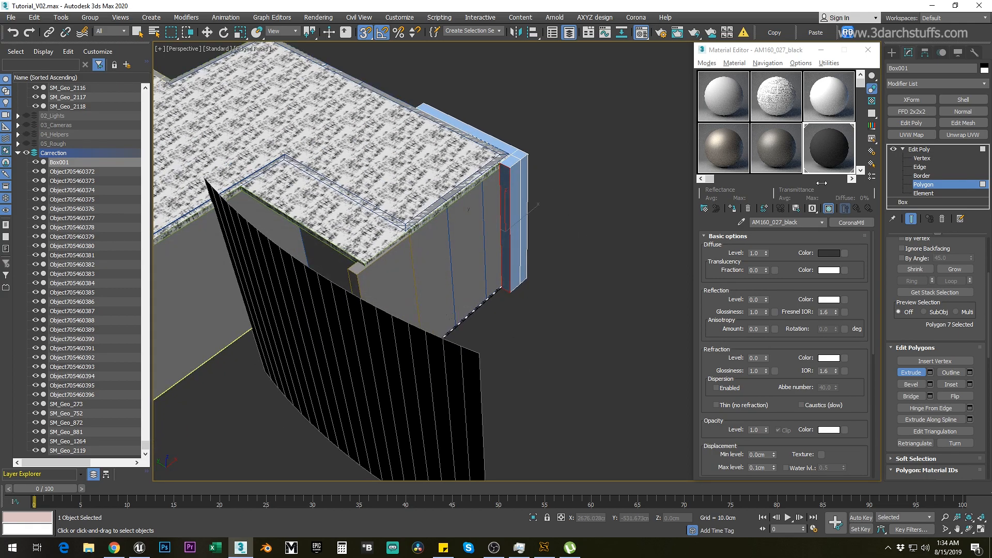
click(917, 150)
click(434, 400)
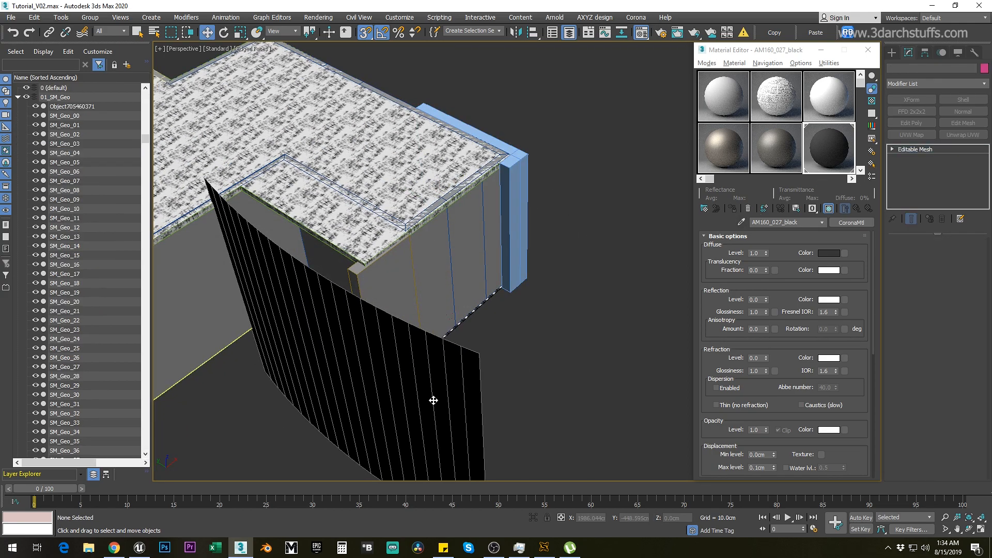
key(alt+h)
scroll(434, 401, down, 4)
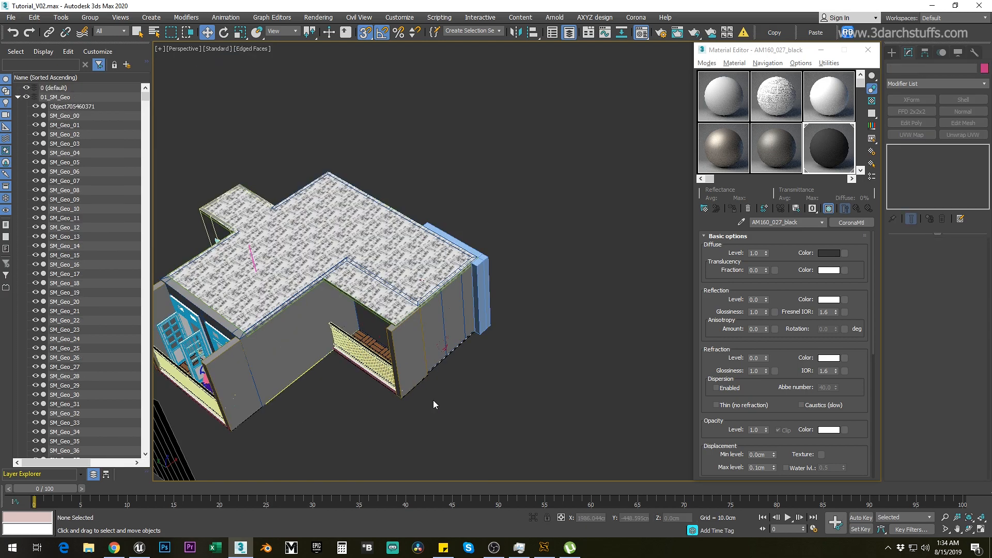
click(272, 423)
key(alt+h)
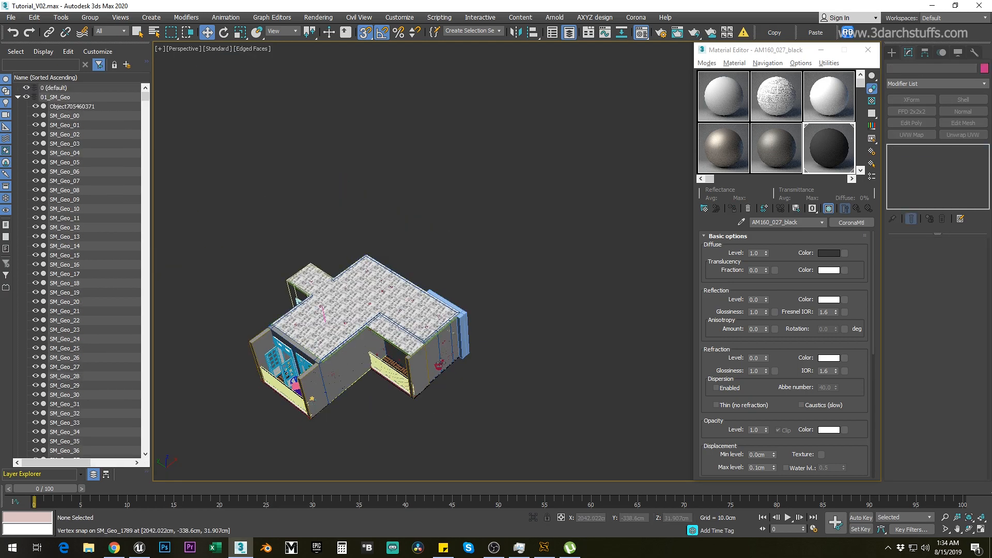
Move the perpendicular wall's end polygon along the short side, snapping it to the building's far corner
middle_drag(501, 270, 444, 82)
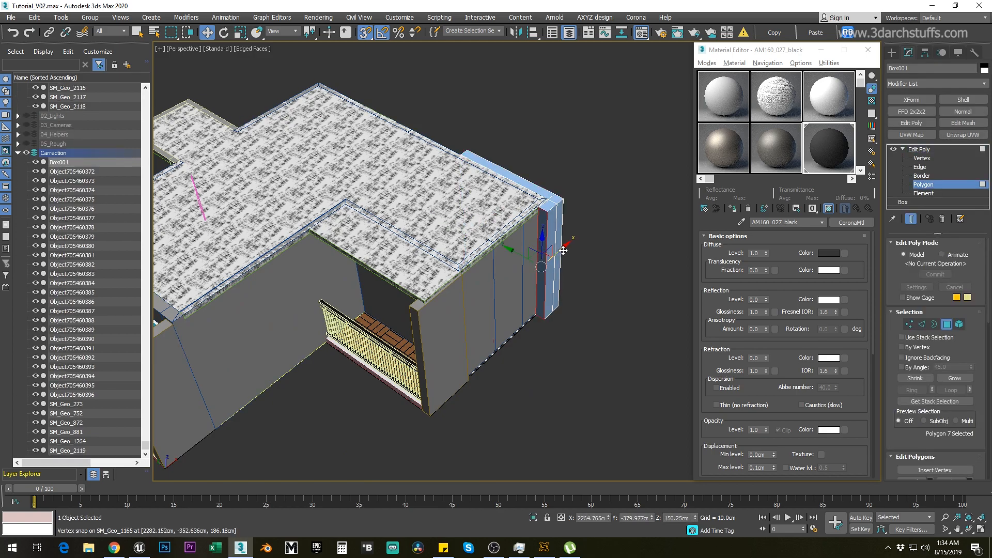
drag(563, 251, 416, 309)
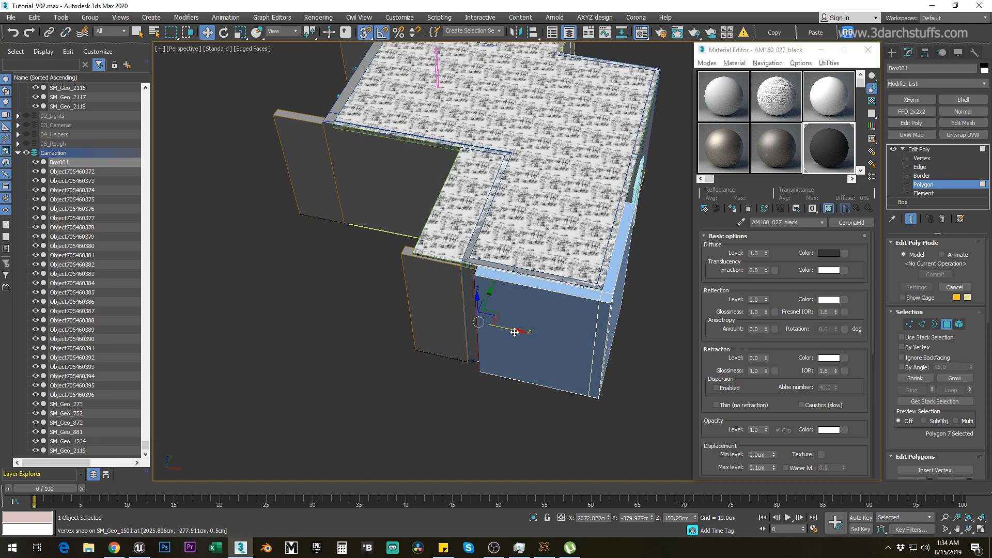
drag(514, 332, 416, 344)
Extend the first wall's opposite end to the building's corner on the door side and extrude its end polygon past it
alt+middle_drag(415, 343, 293, 215)
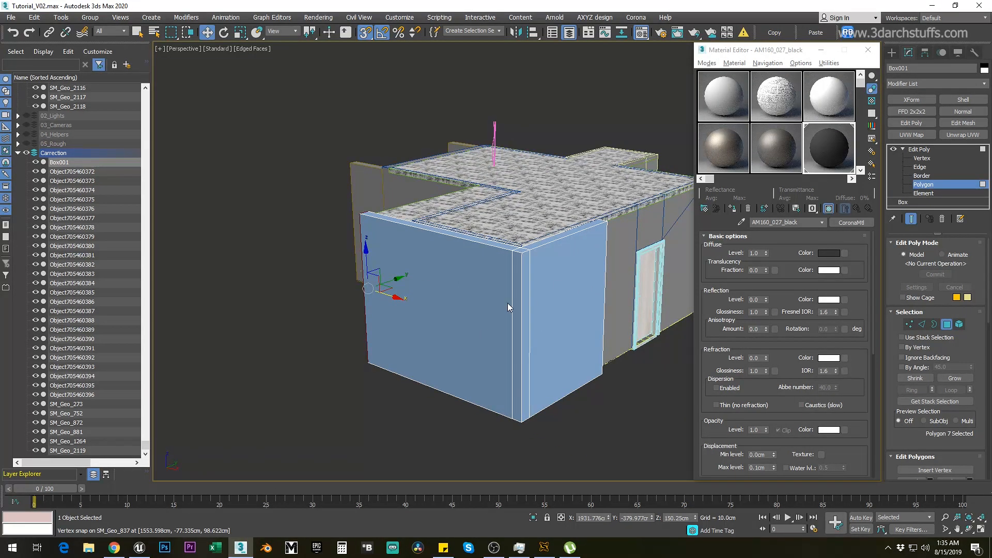
scroll(529, 302, up, 5)
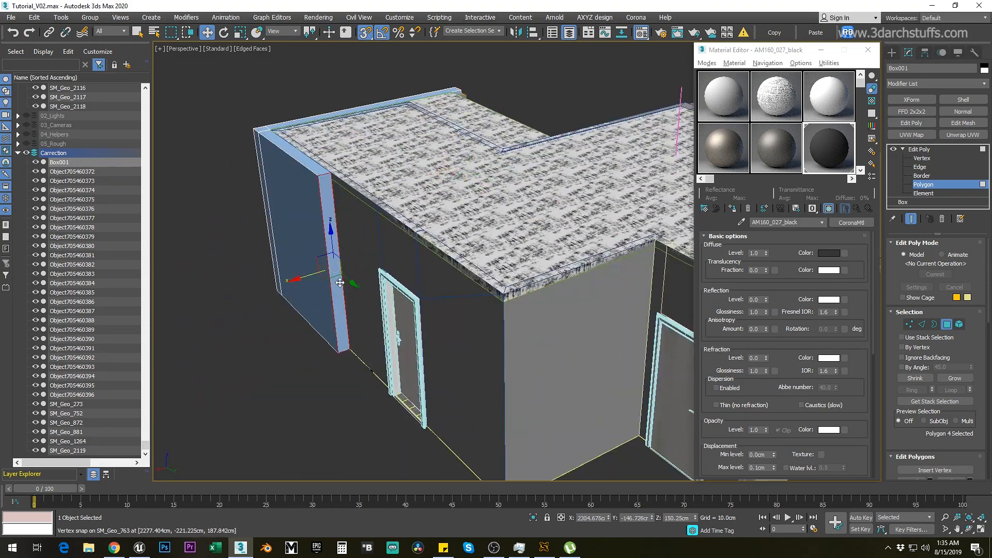
scroll(362, 281, up, 2)
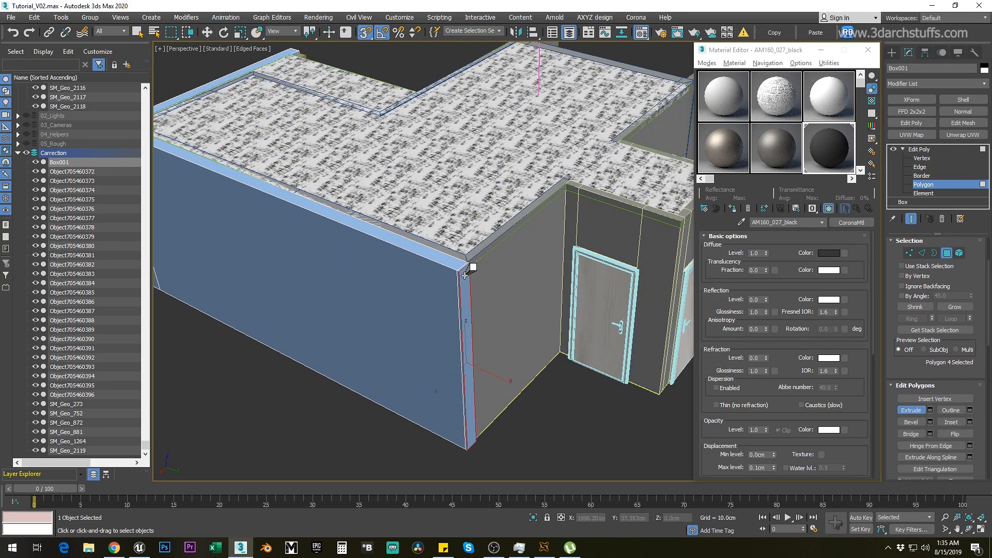
drag(464, 274, 448, 206)
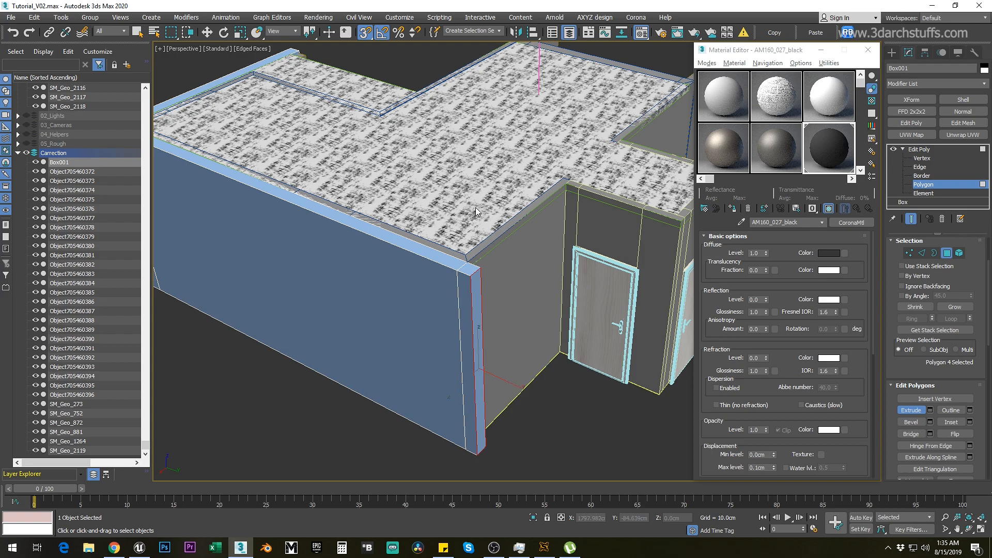
Extrude the side polygon of the door-side corner piece to turn the wall around the corner
scroll(481, 288, up, 5)
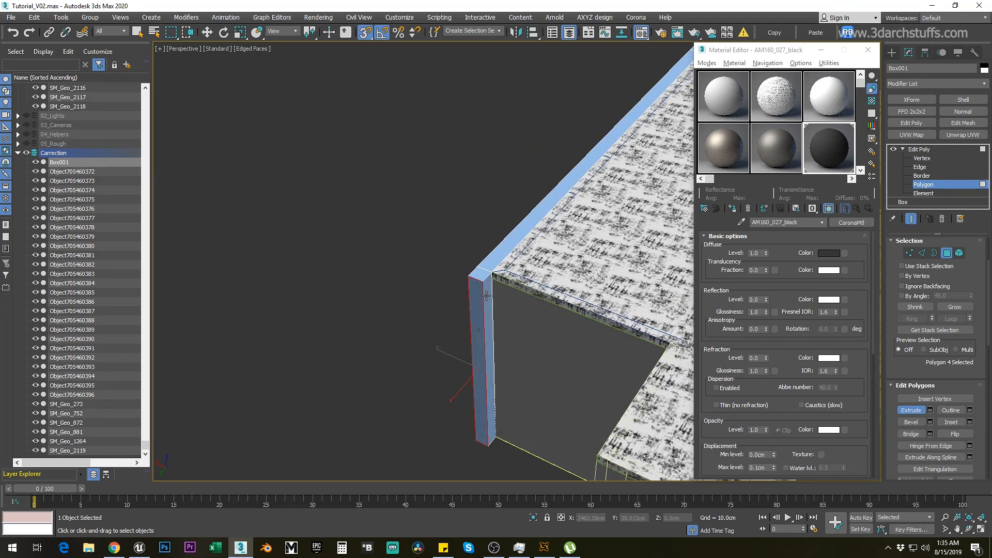
click(489, 301)
drag(492, 305, 426, 203)
right_click(425, 203)
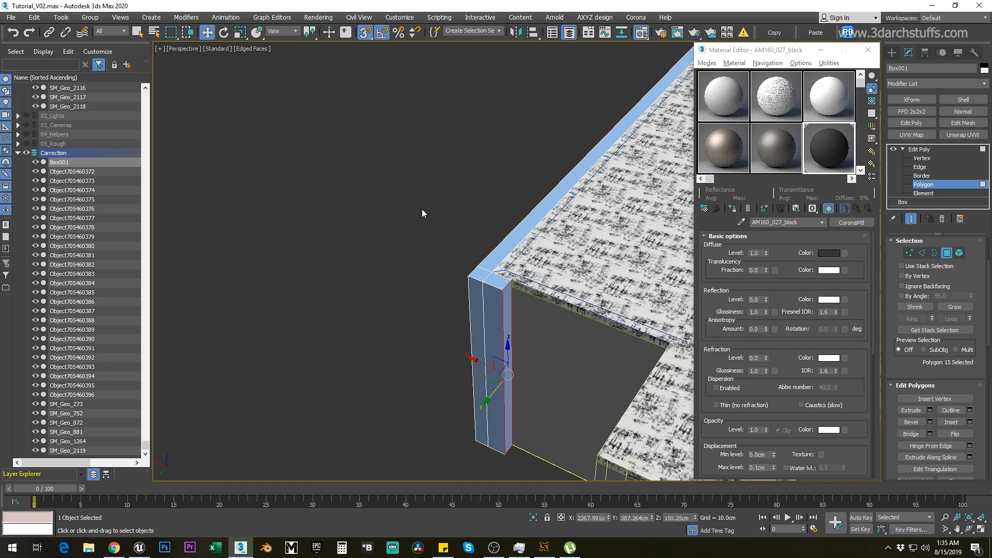
Move the extruded polygon along the building side, snapping it to the inner corner beside the door
alt+middle_drag(400, 266, 429, 278)
middle_drag(429, 235, 289, 186)
alt+middle_drag(393, 229, 435, 244)
drag(297, 311, 487, 207)
Connect the wall segment's four lengthwise edges with a new edge loop and slide it close to the inner corner
alt+middle_drag(425, 286, 474, 279)
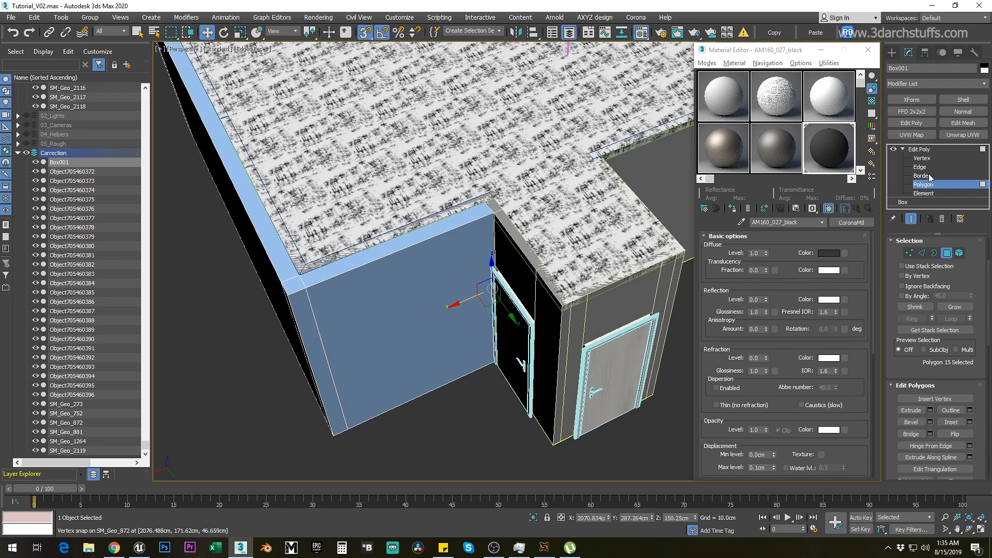
click(920, 167)
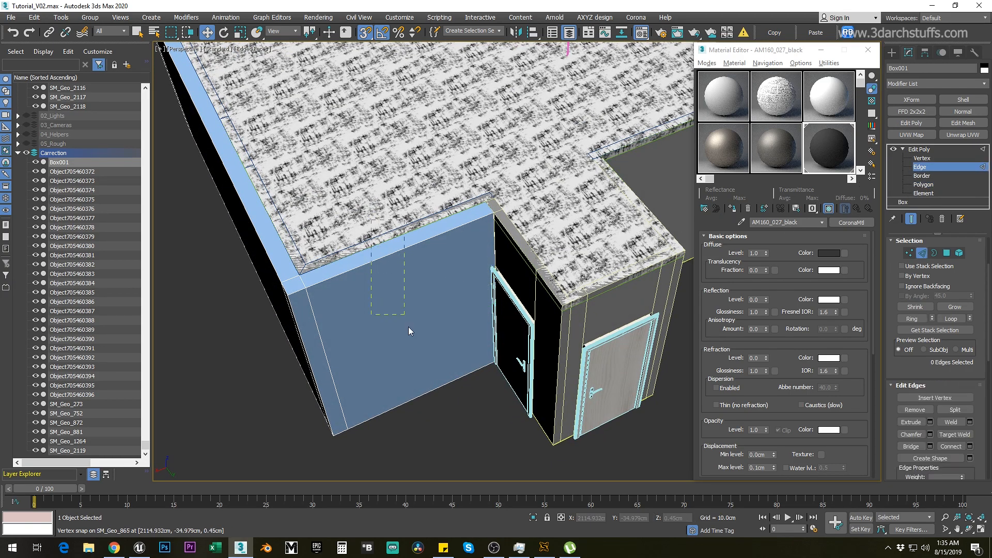
drag(433, 405, 433, 405)
right_click(427, 308)
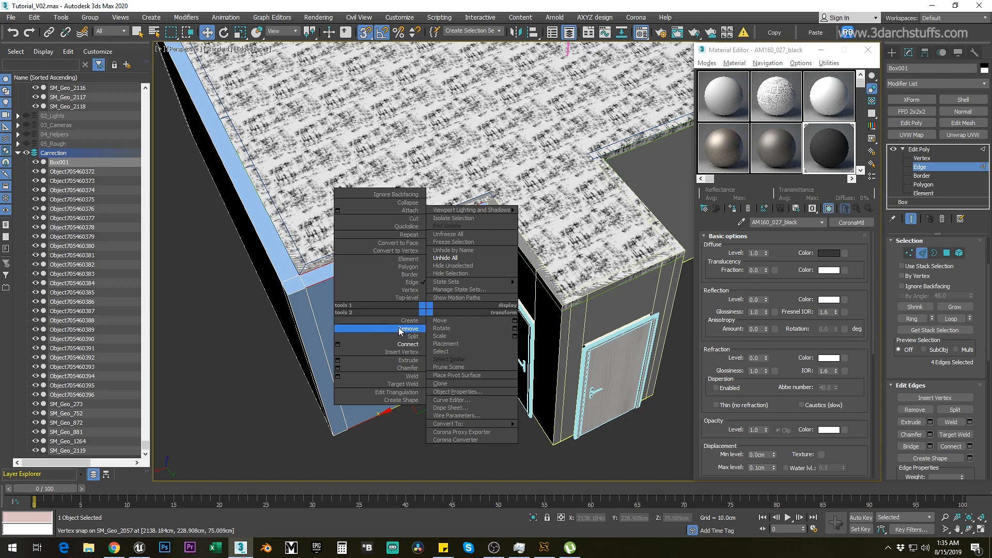
click(405, 330)
key(s)
drag(395, 336, 449, 306)
Extrude the narrow polygon at the wall's end outward in front of the door wall
click(922, 185)
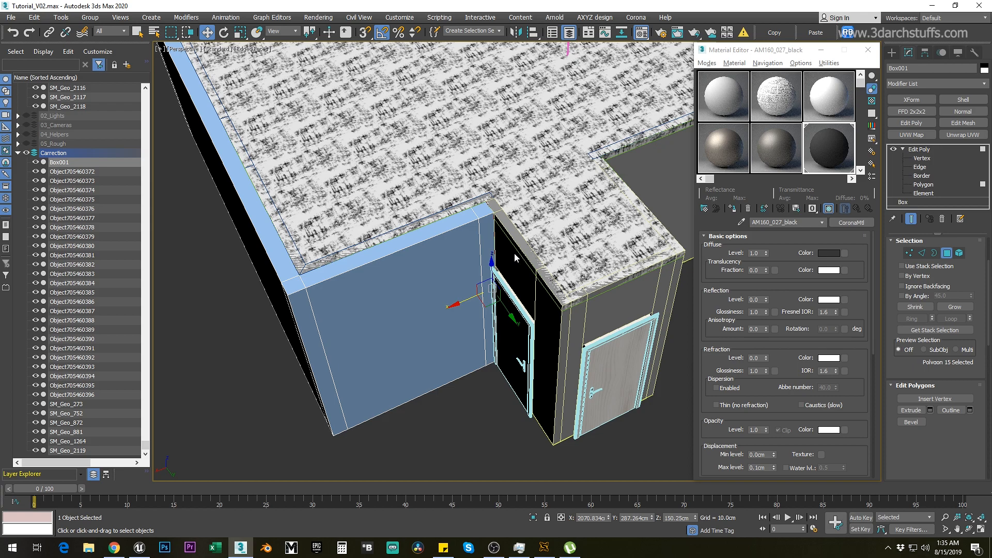
ctrl+click(487, 233)
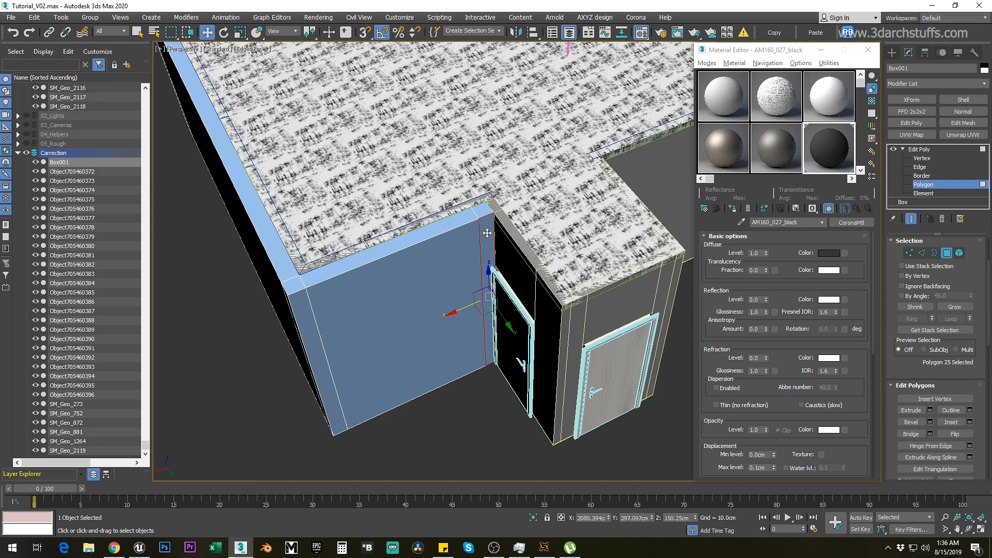
click(907, 410)
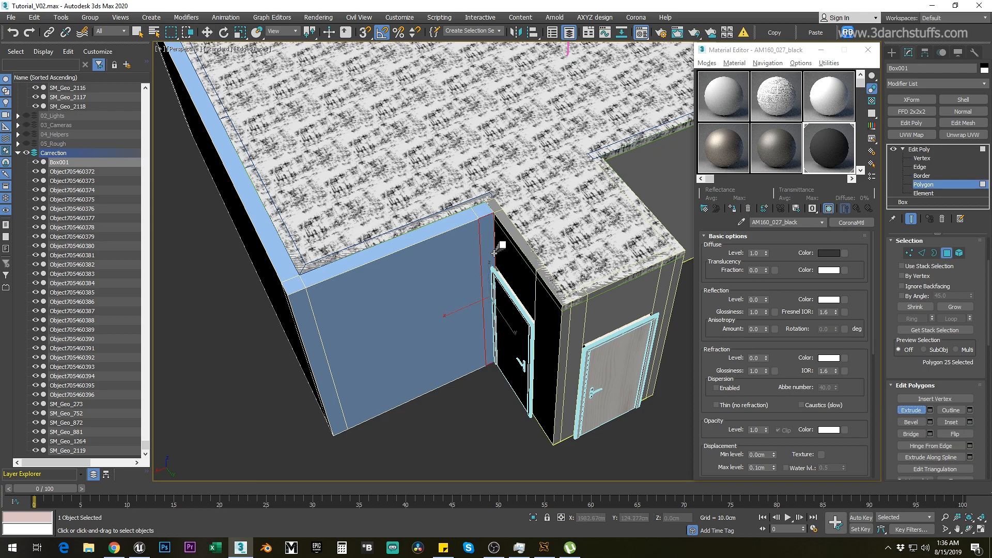
drag(489, 249, 468, 147)
key(w)
Move the extruded polygon along the door wall, snapping it to the building's next outer corner
alt+middle_drag(543, 250, 538, 299)
alt+middle_drag(574, 329, 567, 300)
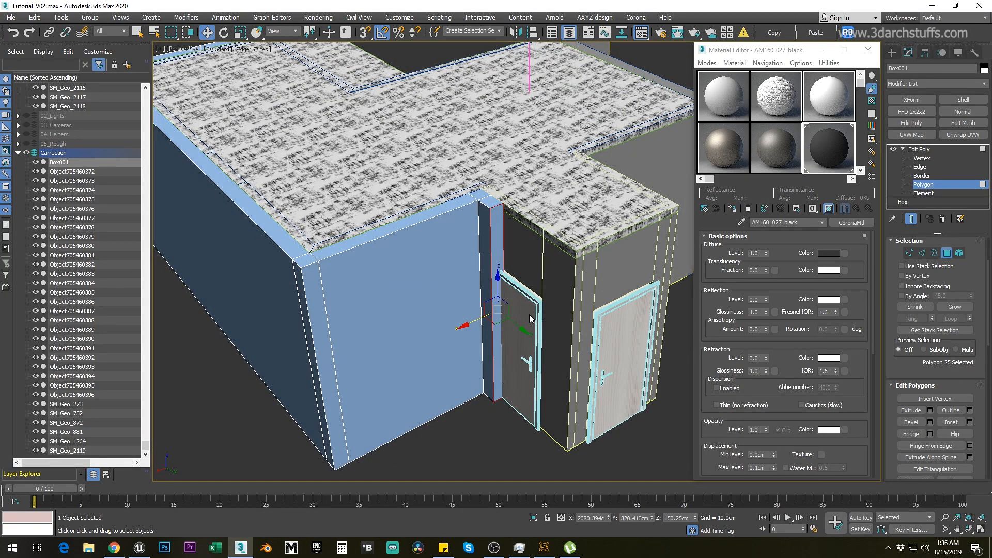
scroll(525, 309, up, 2)
mouse_move(550, 307)
alt+middle_down()
mouse_move(564, 321)
mouse_move(540, 323)
mouse_move(557, 351)
mouse_move(480, 286)
mouse_move(560, 311)
mouse_move(535, 319)
alt+middle_up()
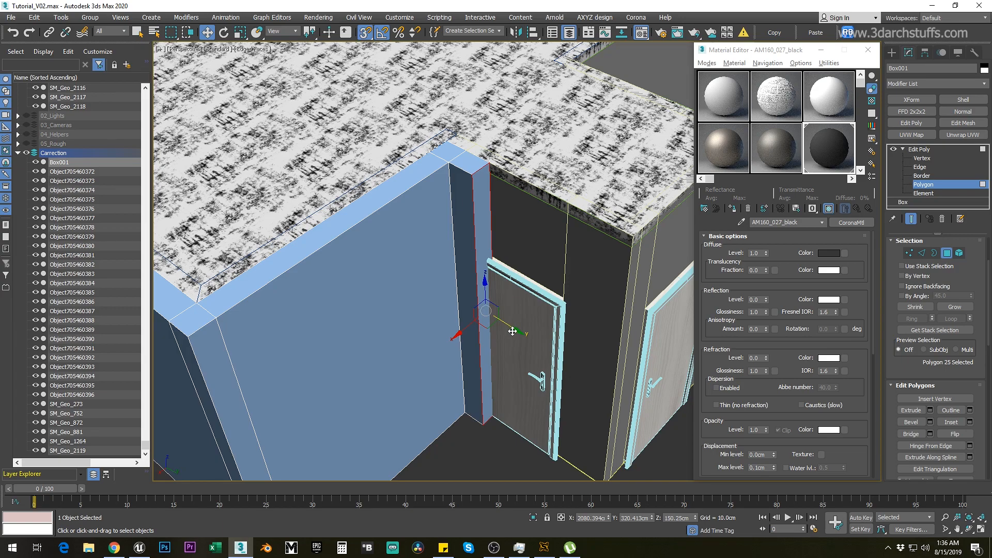
drag(514, 330, 632, 245)
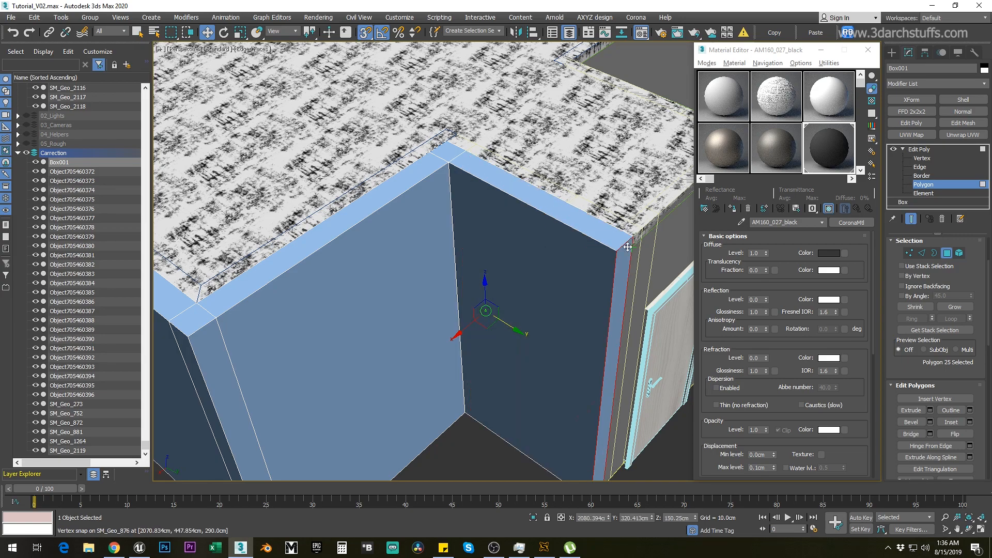
Extrude the door wall's end polygon past the corner and extrude the adjacent side polygon to turn it
alt+middle_drag(652, 336, 528, 282)
click(911, 415)
drag(481, 248, 481, 211)
key(w)
alt+middle_drag(594, 258, 464, 279)
click(506, 289)
click(910, 411)
drag(506, 237, 506, 219)
key(w)
Extend the turned wall to the next outer corner with snapping and extrude its end polygon past it
alt+middle_drag(558, 207, 403, 194)
drag(398, 291, 575, 228)
alt+middle_drag(636, 247, 547, 268)
click(911, 412)
drag(434, 228, 432, 207)
key(w)
Extrude the adjacent side polygon around the corner and snap it to the building's next inner corner
alt+middle_drag(565, 265, 469, 277)
click(459, 252)
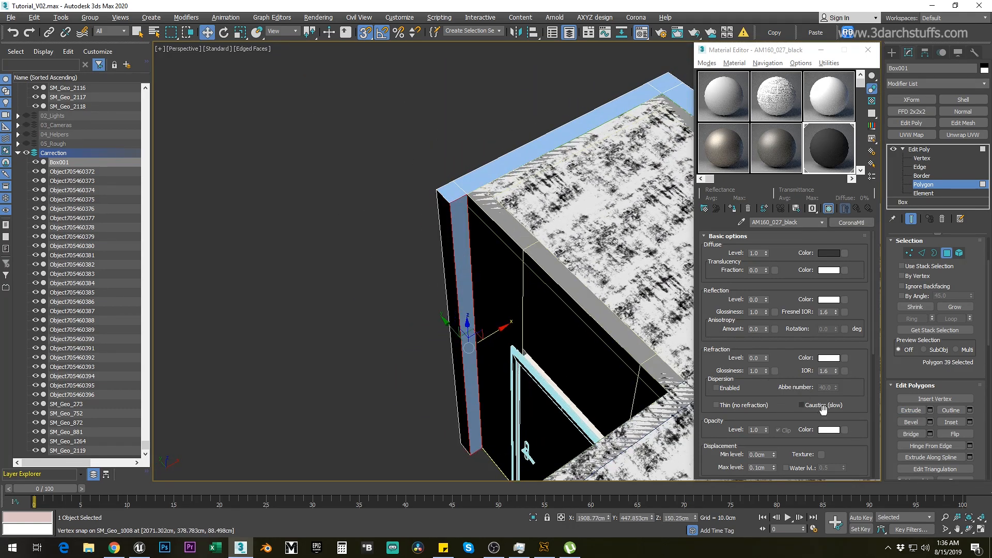
click(910, 410)
drag(463, 272, 453, 207)
key(w)
alt+middle_drag(549, 224, 305, 385)
drag(317, 393, 503, 139)
Connect the last wall segment's four lengthwise edges and slide the new edge loop near the inner corner
alt+middle_drag(601, 275, 596, 262)
alt+middle_drag(587, 298, 709, 320)
click(920, 166)
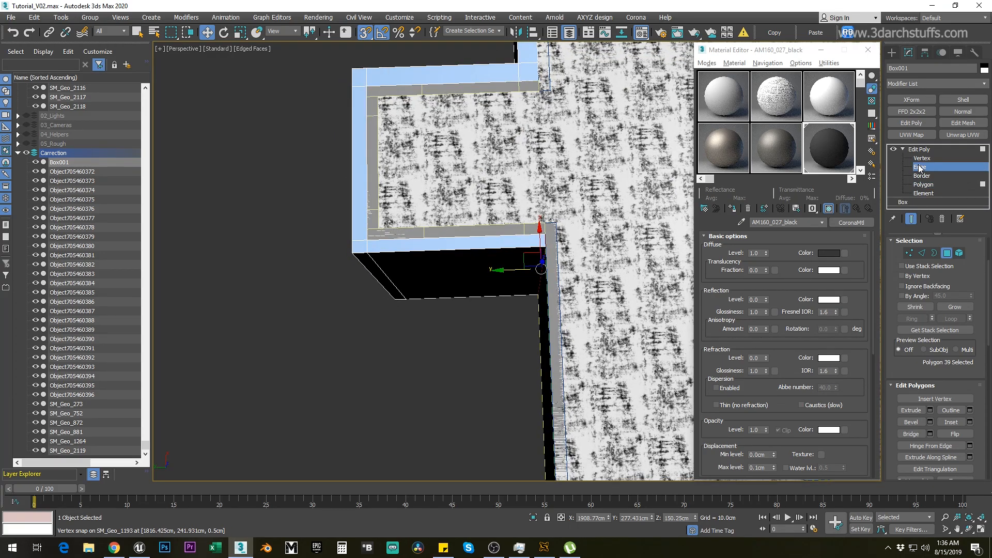
drag(489, 345, 490, 345)
right_click(487, 264)
click(470, 297)
alt+middle_drag(463, 348, 497, 311)
drag(433, 290, 482, 265)
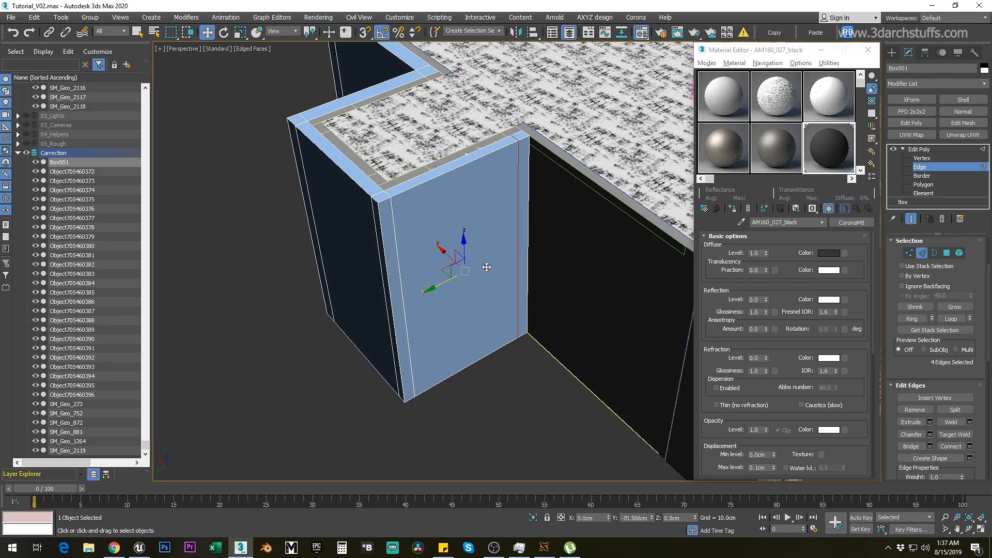
Extrude the narrow polygon beside the new edge loop outward to start the wall along the building's long side
click(922, 185)
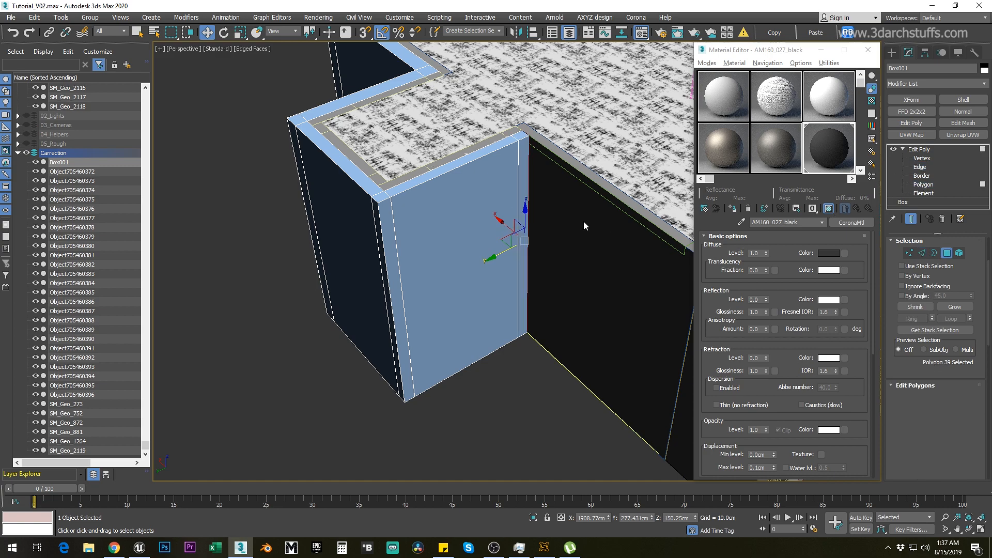
click(523, 175)
click(910, 411)
drag(526, 181, 520, 106)
key(w)
Extend the narrow extruded wall polygon along the building's long side and snap it to the balcony's outer end
alt+middle_drag(562, 135, 517, 144)
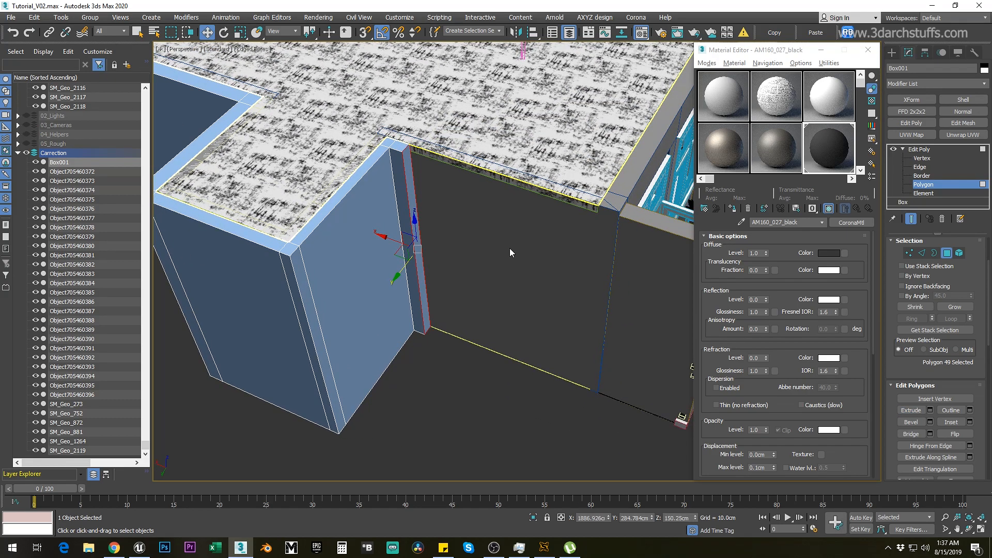
middle_drag(470, 228, 462, 225)
key(s)
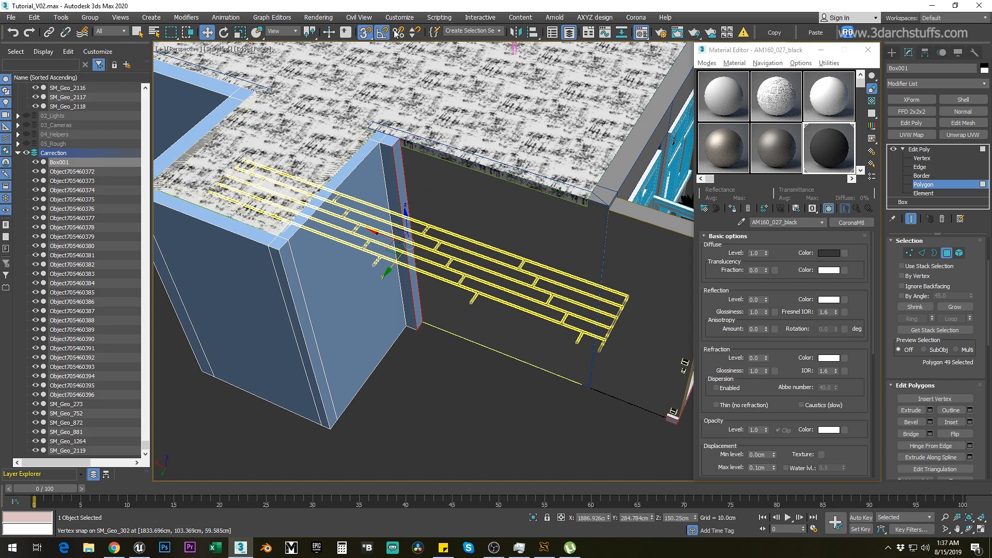
scroll(398, 31, down, 4)
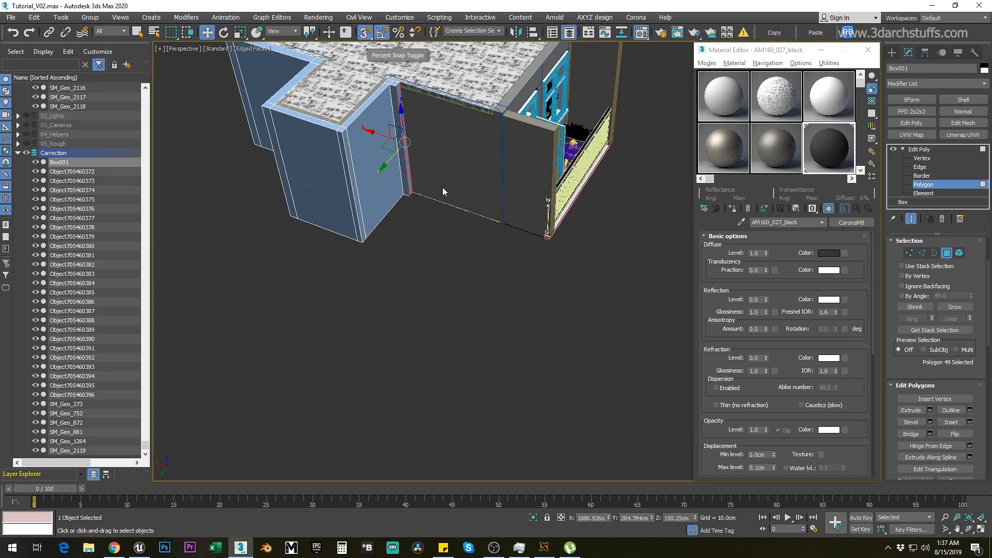
middle_drag(447, 187, 455, 239)
scroll(379, 196, up, 3)
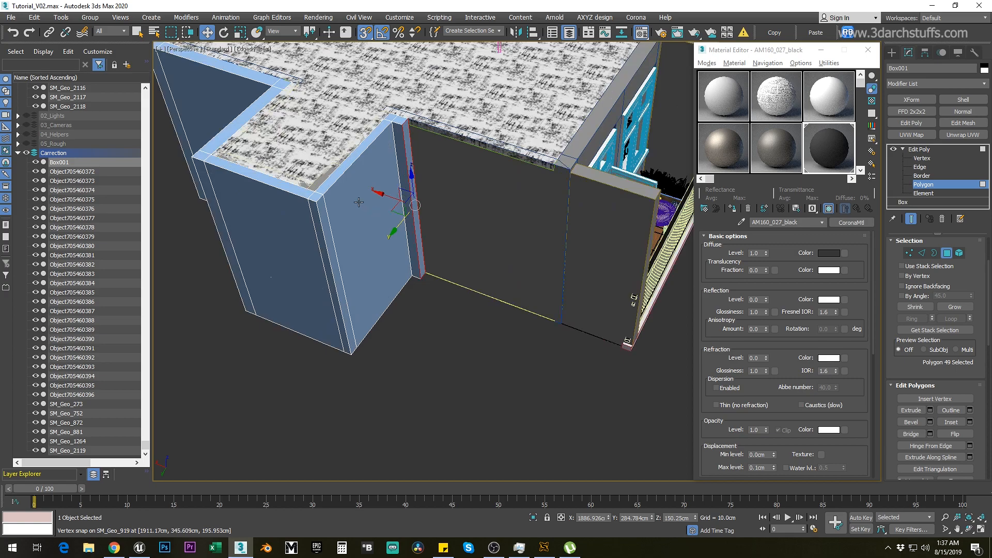
drag(382, 194, 493, 183)
drag(563, 173, 484, 20)
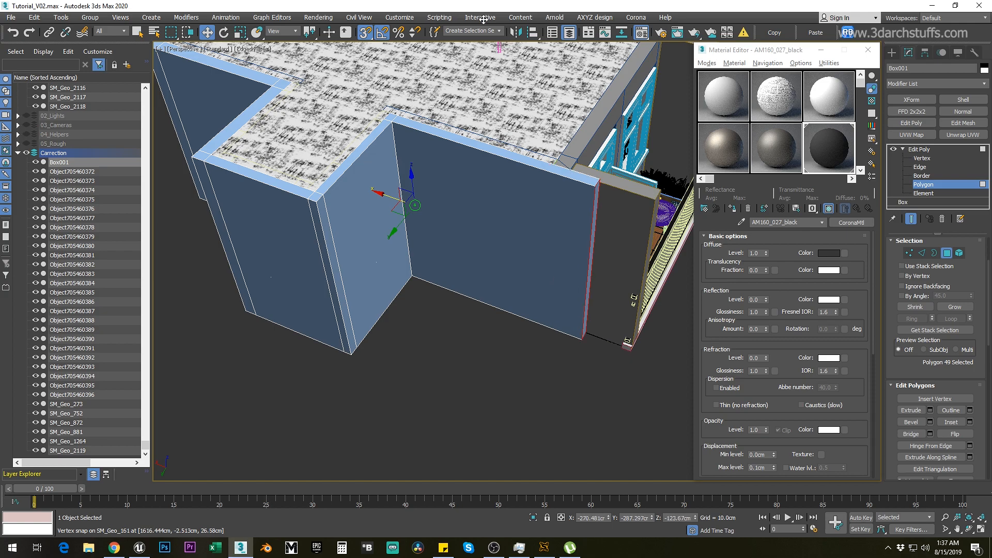
drag(473, 190, 469, 214)
Isolate the finished outer wall, leave polygon editing and frame the wall in the top view
alt+middle_drag(653, 196, 319, 210)
scroll(485, 193, down, 4)
alt+middle_drag(319, 211, 462, 286)
scroll(465, 248, up, 3)
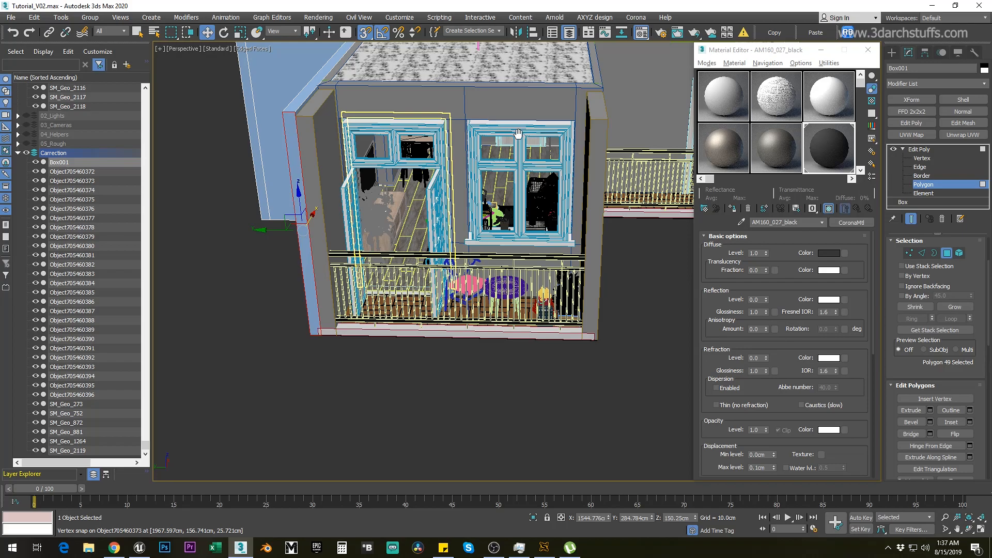
scroll(518, 133, down, 5)
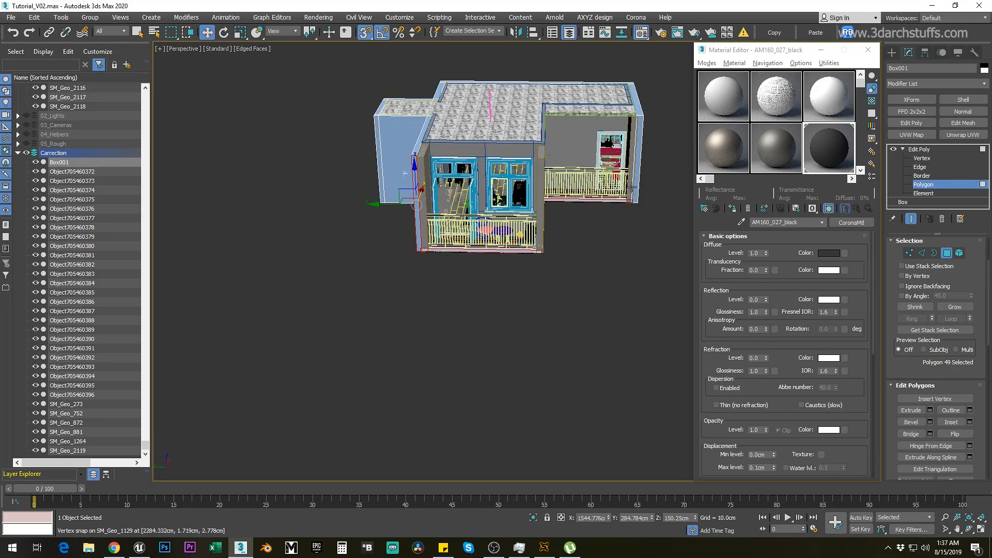
middle_drag(691, 209, 890, 144)
middle_drag(610, 180, 503, 253)
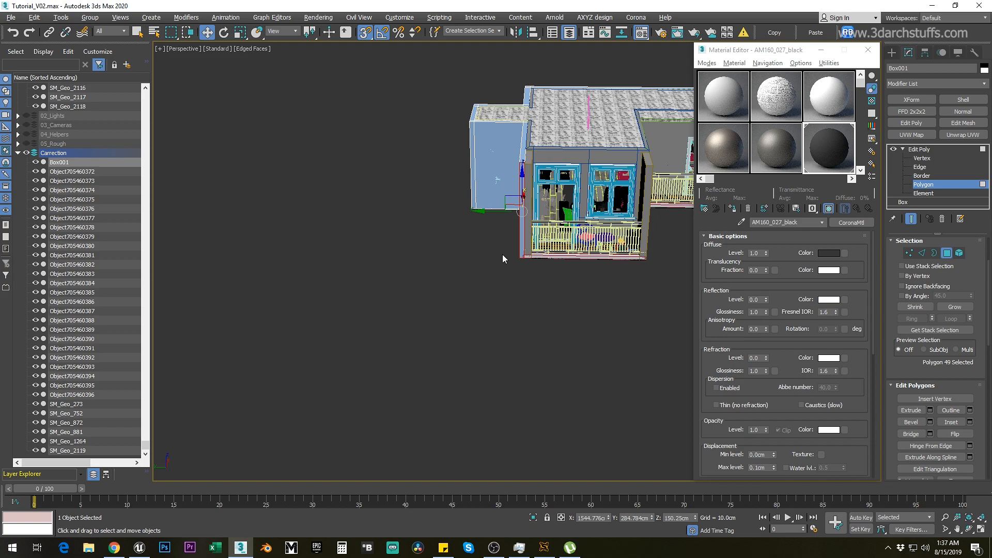
key(alt+q)
scroll(513, 226, down, 2)
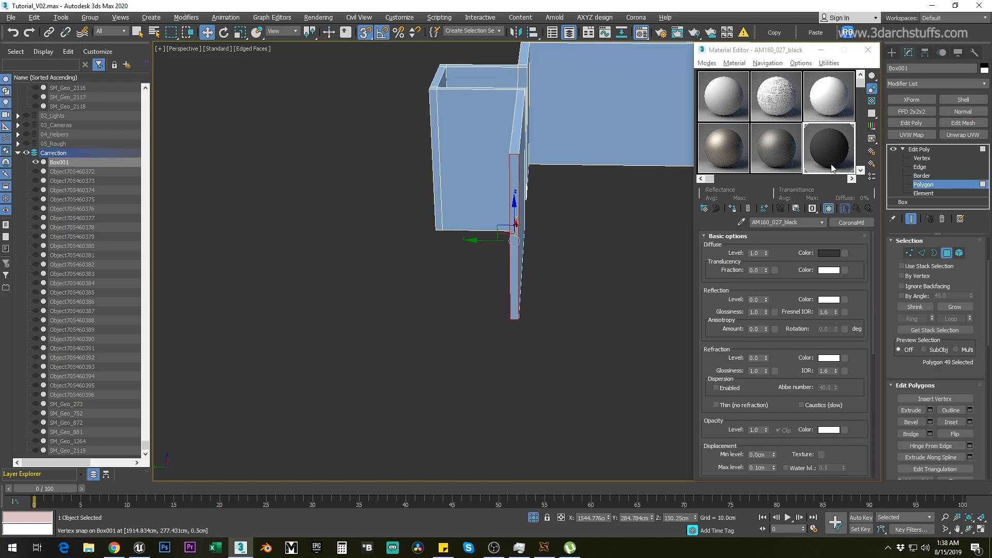
click(912, 150)
scroll(582, 221, down, 3)
alt+middle_drag(582, 221, 488, 262)
key(t)
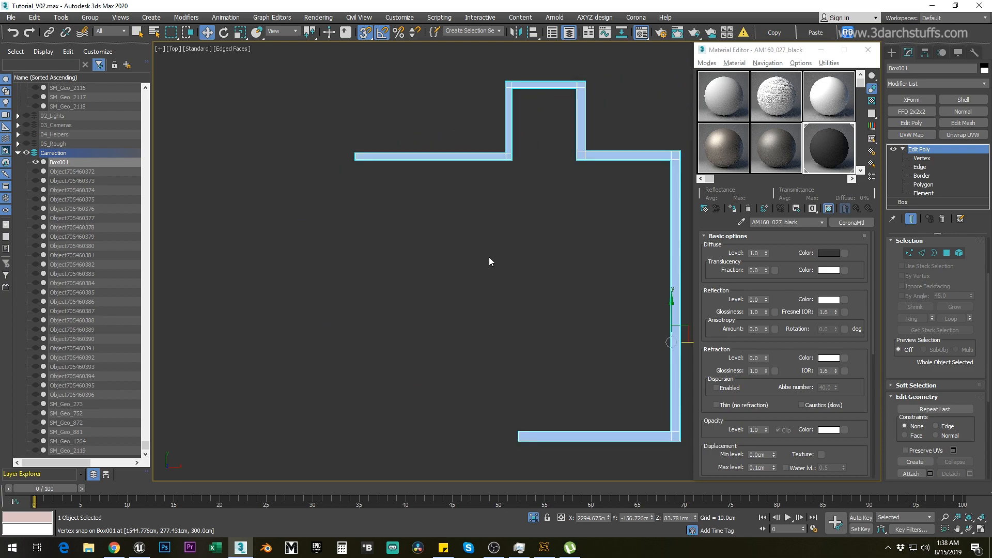
key(z)
Draw a roof box about 688 by 383 cm and 112 cm high, snapped from the wall's outer corner to the short wall's end
click(890, 53)
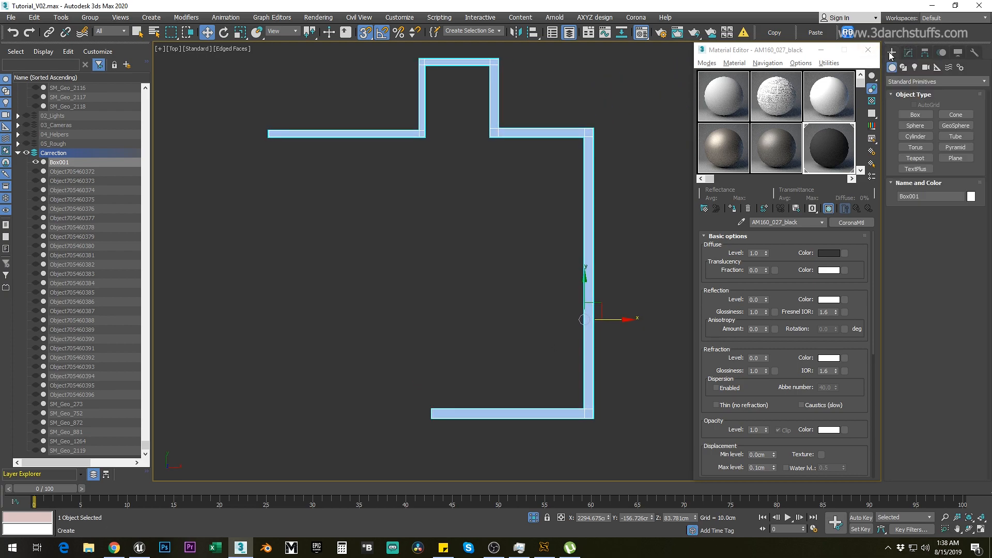
click(914, 114)
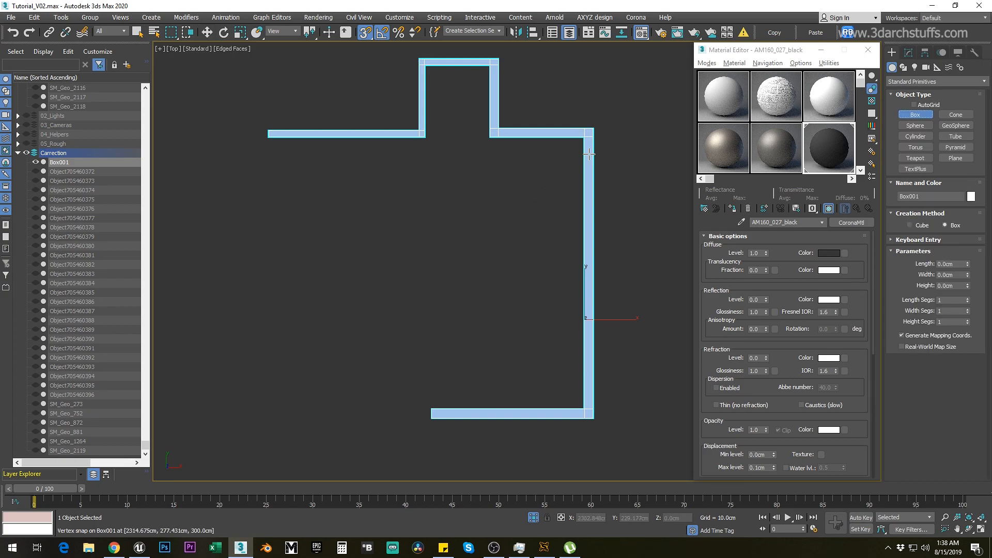
drag(593, 129, 432, 418)
click(413, 372)
key(w)
alt+middle_drag(372, 295, 375, 243)
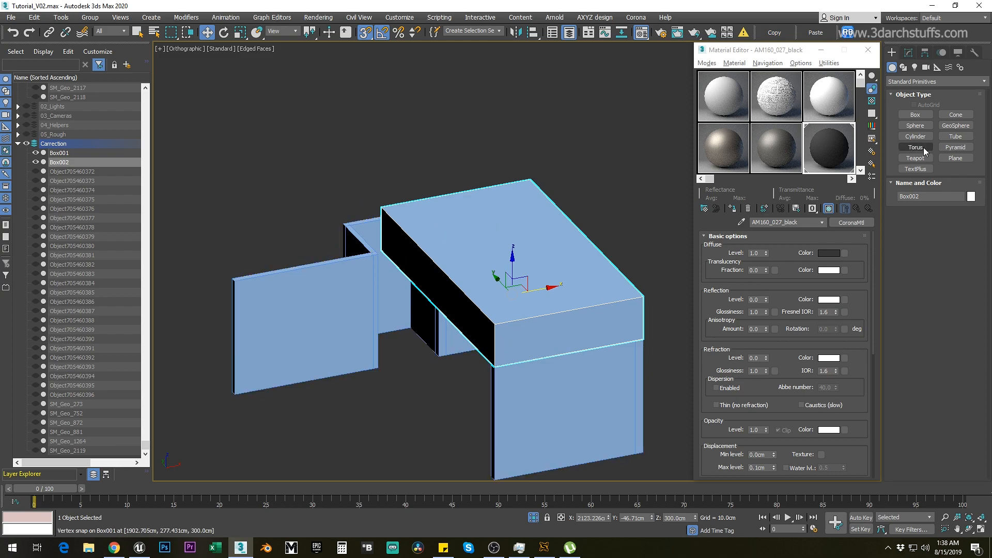
Set the roof box's height to 20 cm
click(907, 53)
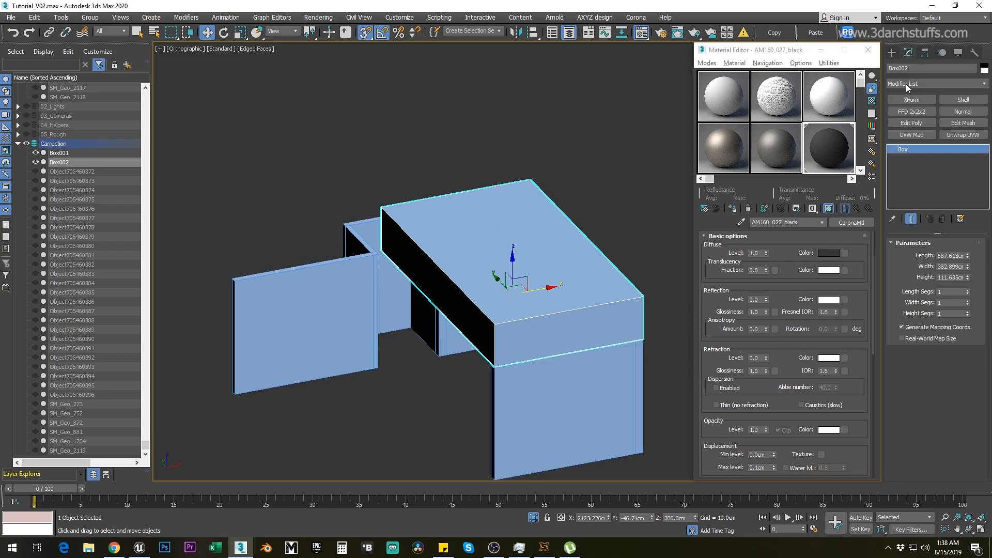
double_click(938, 255)
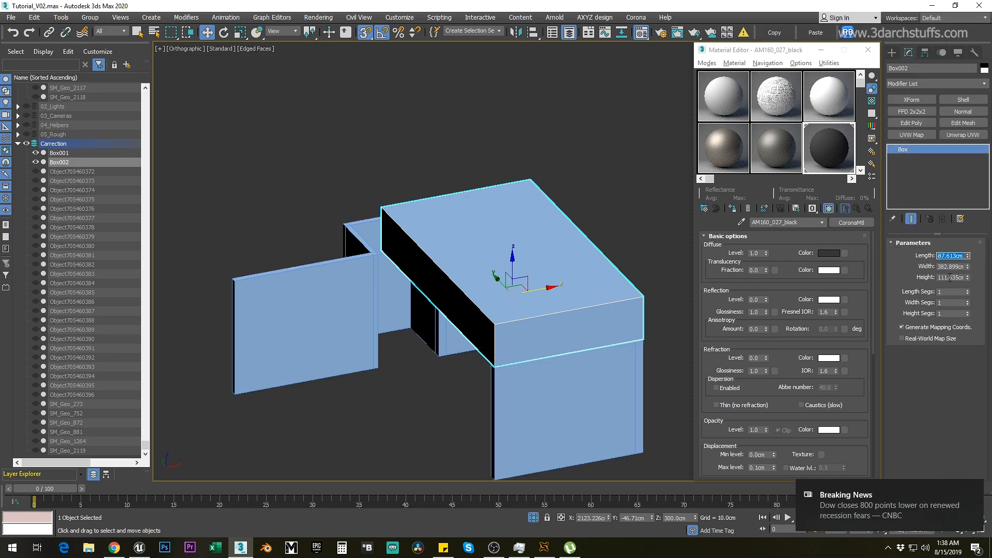
double_click(939, 278)
text(20)
key(Return)
middle_drag(633, 321, 594, 287)
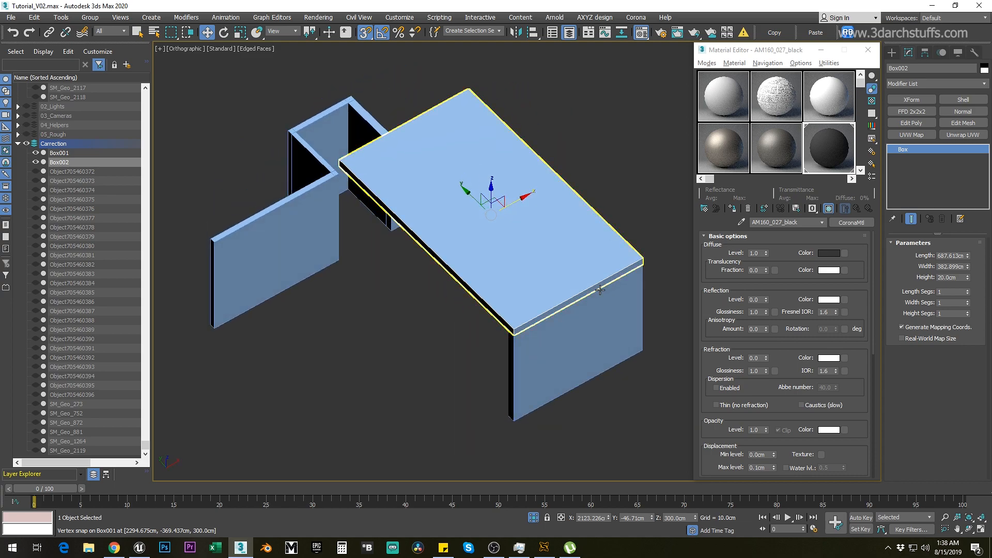
Add an Edit Poly modifier to the roof box and enter edge editing in the top wireframe view
key(t)
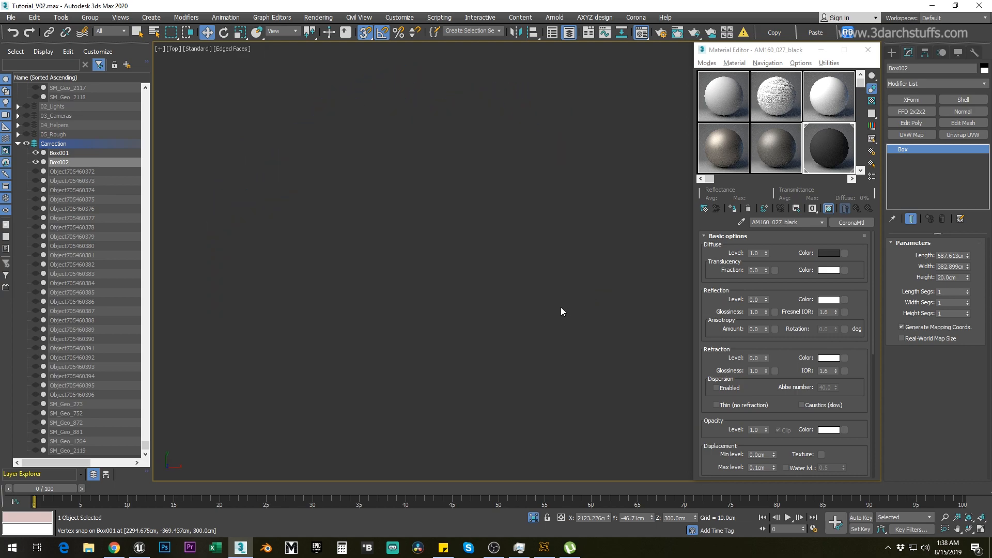
key(z)
scroll(549, 302, down, 4)
key(F3)
middle_drag(585, 302, 526, 303)
scroll(527, 288, up, 2)
middle_drag(551, 248, 583, 243)
click(911, 123)
click(903, 149)
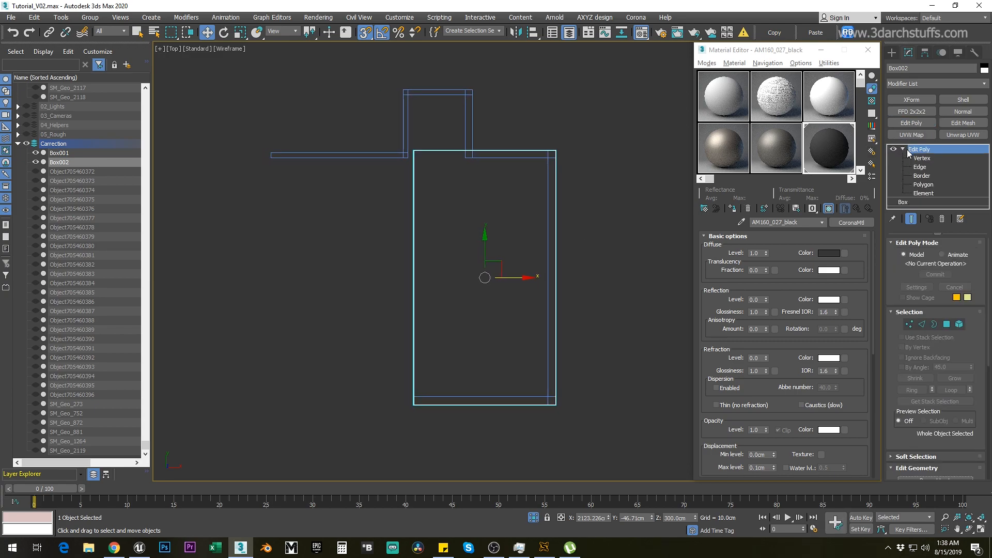
click(919, 167)
Connect the roof box's short edges and snap the new lengthwise loop to the inner face of the recess's nearer wall
drag(464, 124, 528, 442)
right_click(505, 319)
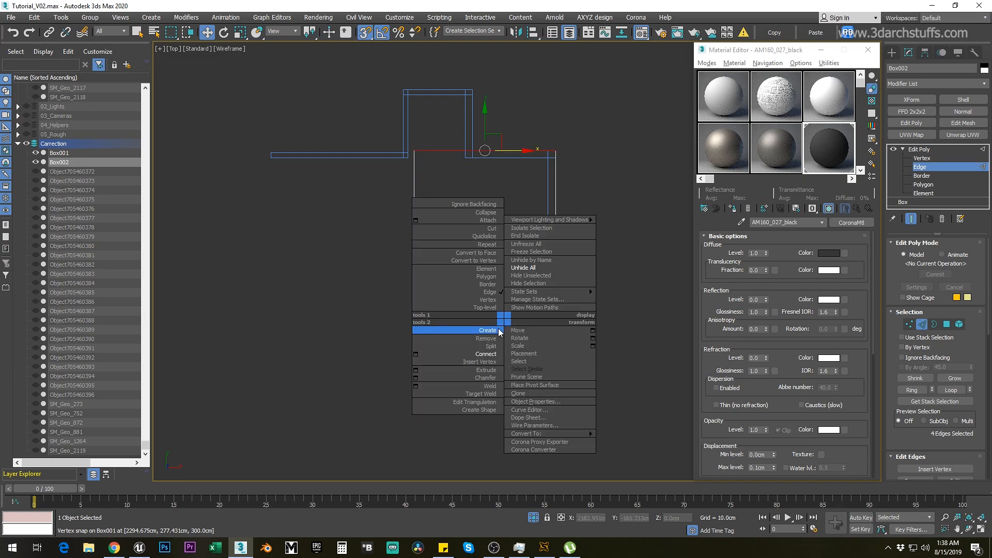
click(486, 354)
key(s)
key(s)
drag(524, 278, 465, 158)
middle_drag(433, 254, 463, 213)
Move the roof box's end vertices outward and snap them to the far end of the long wall
key(1)
drag(415, 86, 463, 385)
drag(477, 235, 300, 116)
drag(279, 85, 610, 129)
scroll(509, 106, up, 3)
scroll(560, 123, down, 3)
middle_drag(560, 126, 457, 145)
Connect the widened roof section's edges and snap the new loop to the inner face of the recess's other wall
key(2)
drag(355, 103, 365, 155)
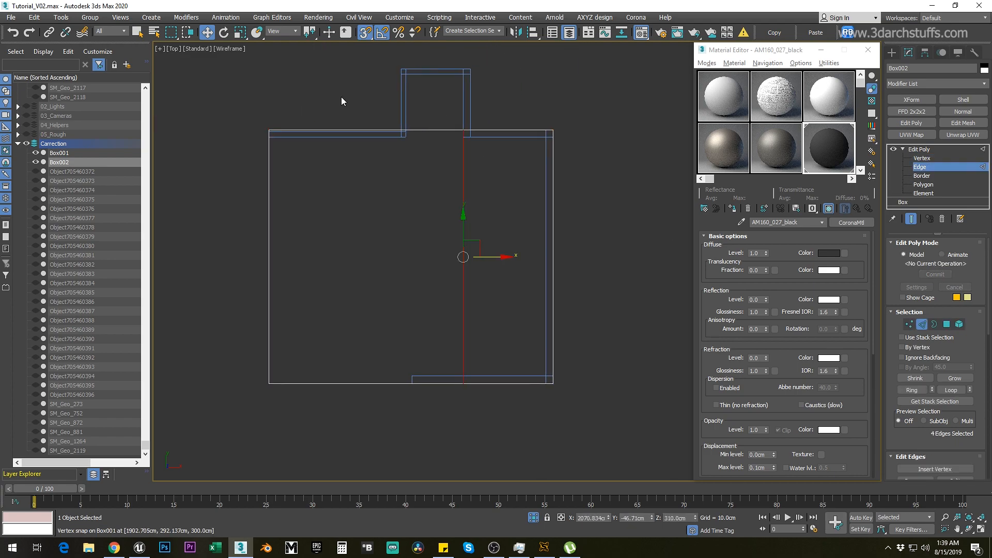
ctrl+drag(367, 356, 372, 408)
key(ctrl+shift+e)
drag(390, 257, 408, 137)
Connect one more edge loop on each side of the recess and snap both to the outer faces of its walls
middle_drag(320, 149, 302, 200)
drag(238, 165, 555, 200)
scroll(470, 200, up, 3)
scroll(474, 200, down, 3)
middle_drag(474, 200, 461, 147)
drag(463, 102, 491, 424)
key(ctrl+shift+e)
drag(518, 252, 440, 129)
drag(288, 95, 344, 422)
key(ctrl+shift+e)
drag(346, 252, 372, 134)
Extrude the three roof side polygons facing the recess and snap them to the recess's outer end wall
alt+middle_drag(404, 232, 381, 260)
scroll(381, 260, up, 2)
key(4)
click(458, 256)
scroll(464, 255, up, 4)
ctrl+click(511, 261)
ctrl+click(348, 223)
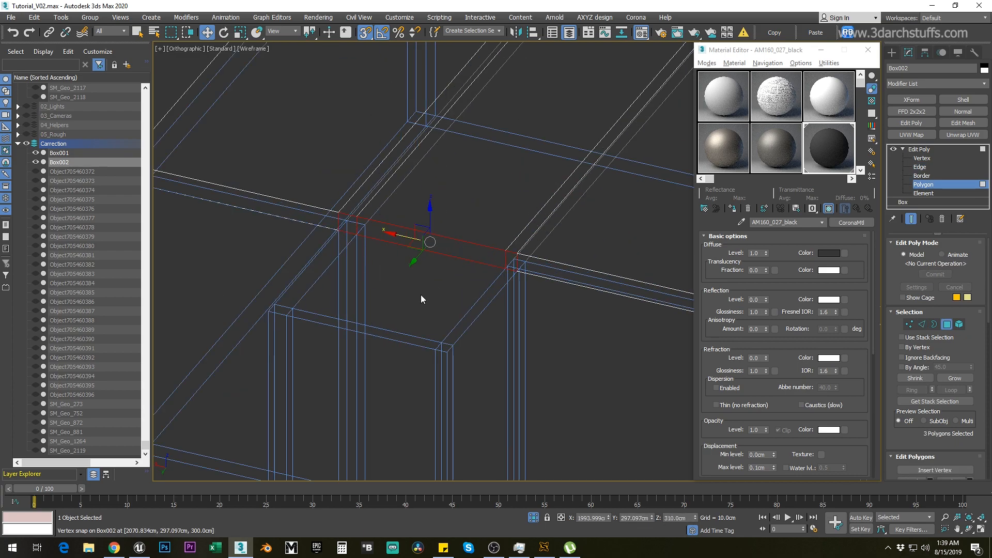
key(F3)
alt+middle_drag(416, 291, 391, 284)
scroll(910, 413, down, 1)
click(910, 435)
drag(448, 247, 455, 215)
alt+middle_drag(455, 215, 432, 248)
key(w)
drag(342, 299, 352, 371)
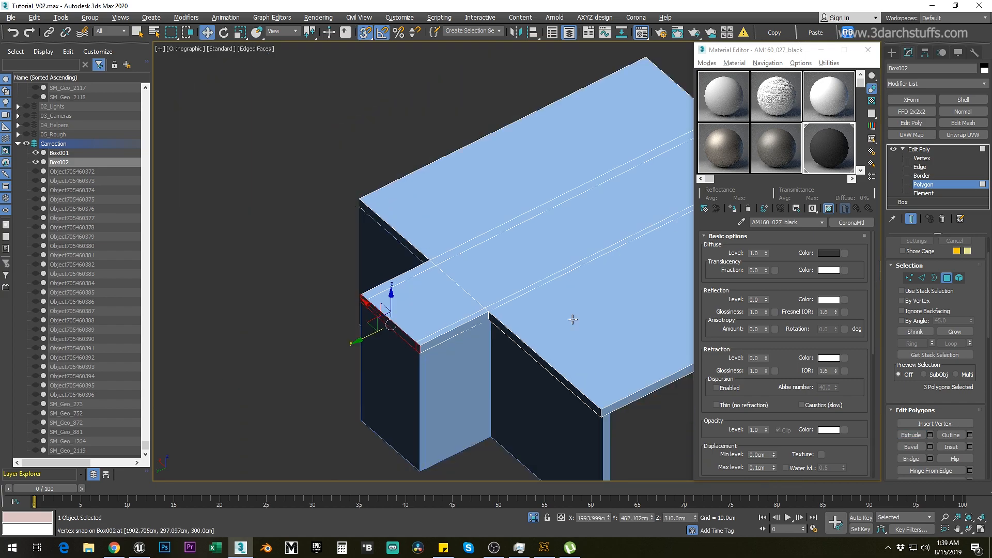
End the isolation and show the whole building with its roof in the top wireframe view
scroll(507, 334, down, 4)
alt+middle_drag(507, 335, 435, 306)
click(533, 517)
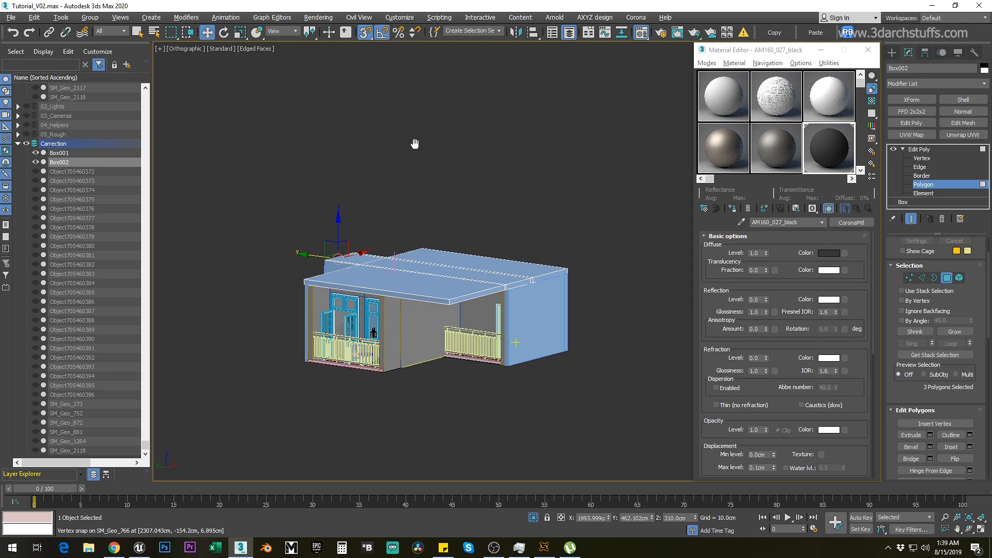
key(t)
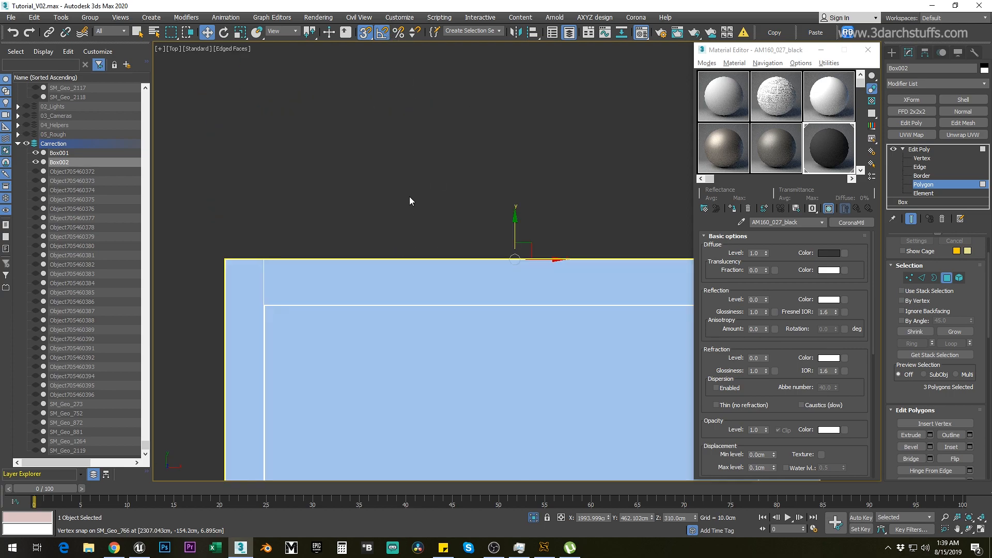
scroll(417, 240, down, 4)
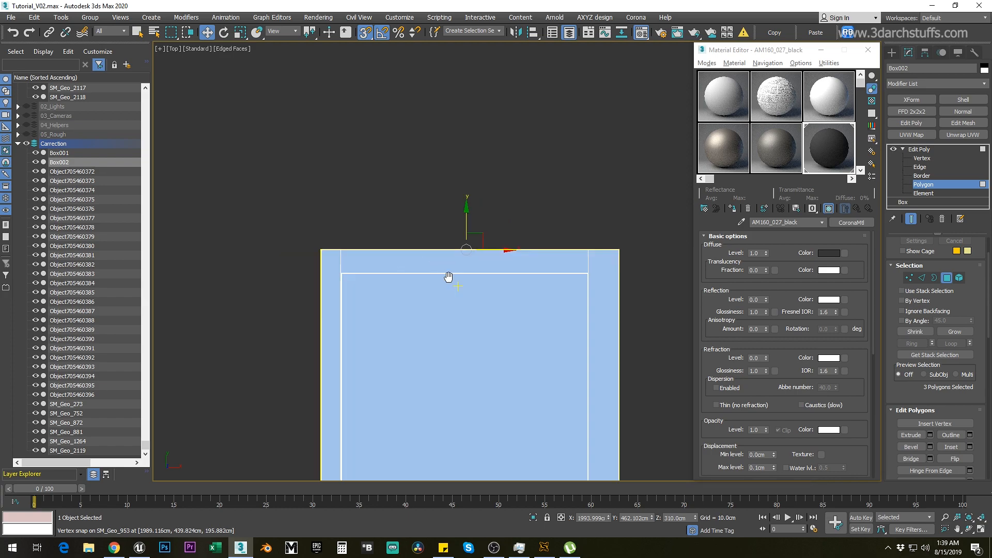
middle_drag(447, 275, 368, 139)
scroll(398, 243, down, 2)
key(F3)
scroll(399, 244, down, 2)
middle_drag(419, 209, 419, 76)
scroll(419, 77, down, 2)
middle_drag(428, 262, 457, 134)
scroll(455, 154, down, 2)
Connect the roof's lengthwise edges with a crosswise loop and snap it to the outer face of the building's long side wall
click(920, 167)
drag(599, 163, 407, 193)
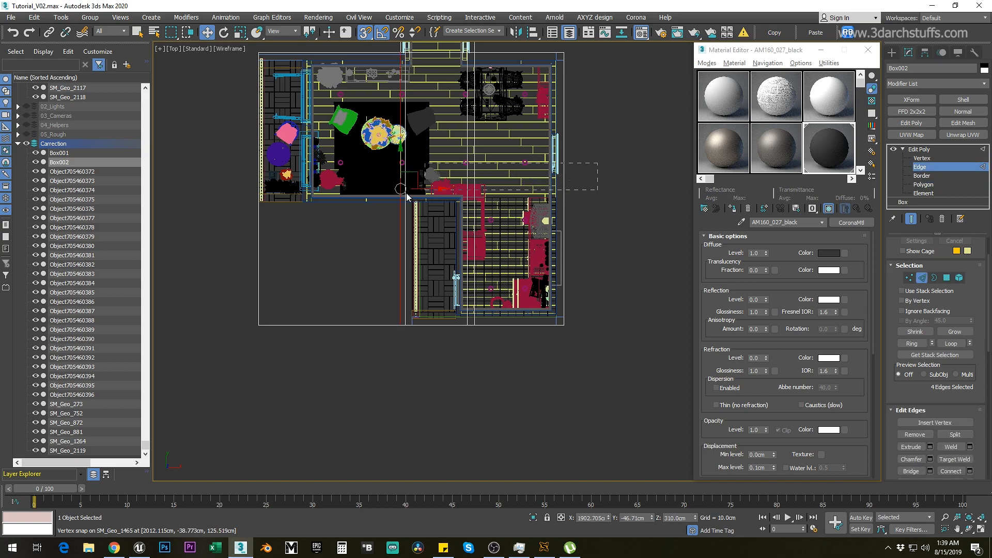
drag(220, 196, 223, 187)
right_click(224, 187)
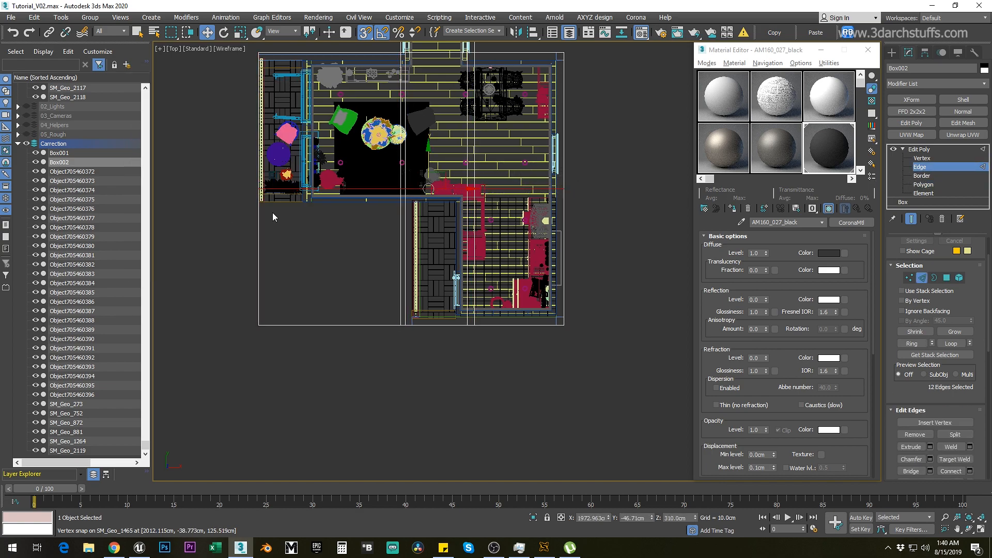
drag(420, 160, 374, 209)
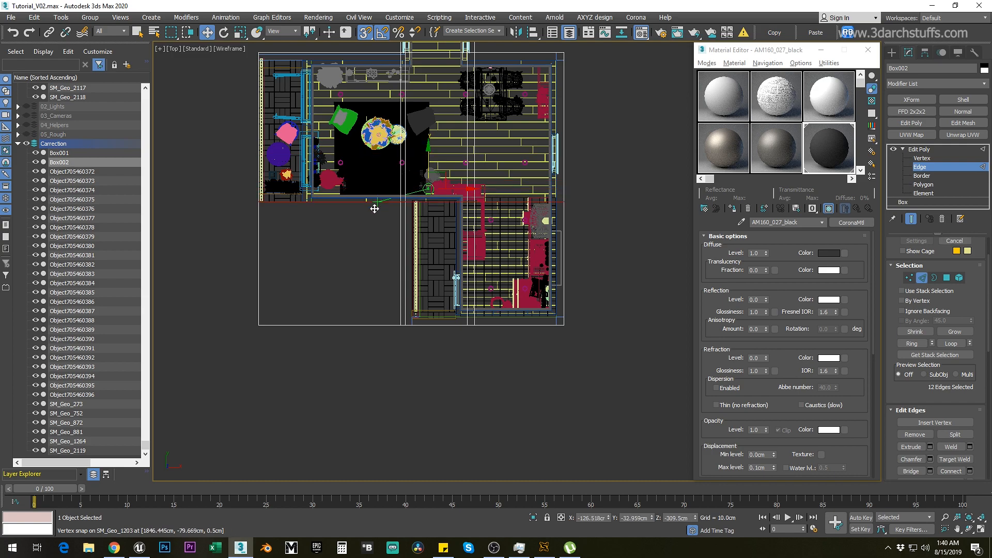
scroll(364, 240, up, 3)
middle_drag(343, 221, 403, 291)
scroll(373, 266, up, 4)
scroll(378, 249, down, 4)
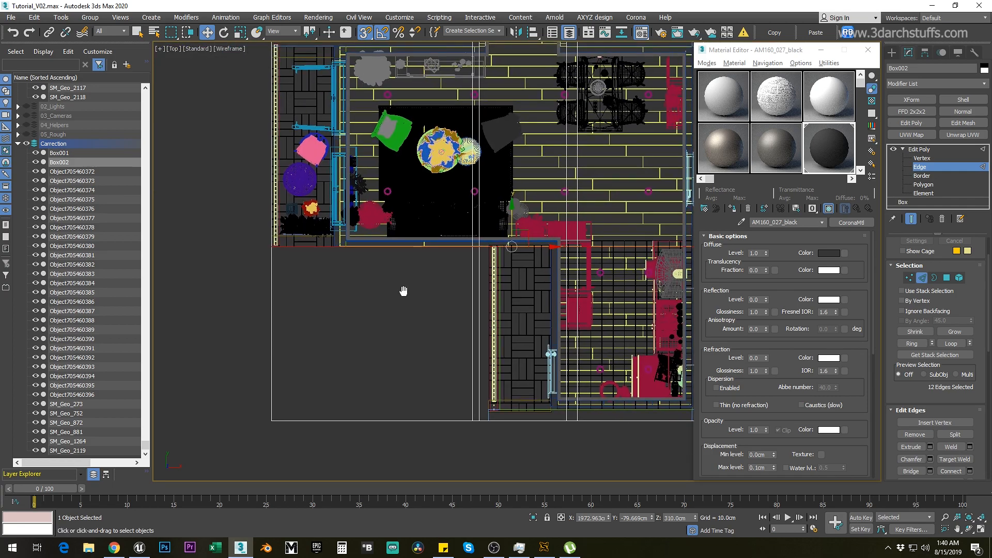
Delete the roof polygons covering the empty corner outside the L-shaped building
scroll(403, 291, down, 2)
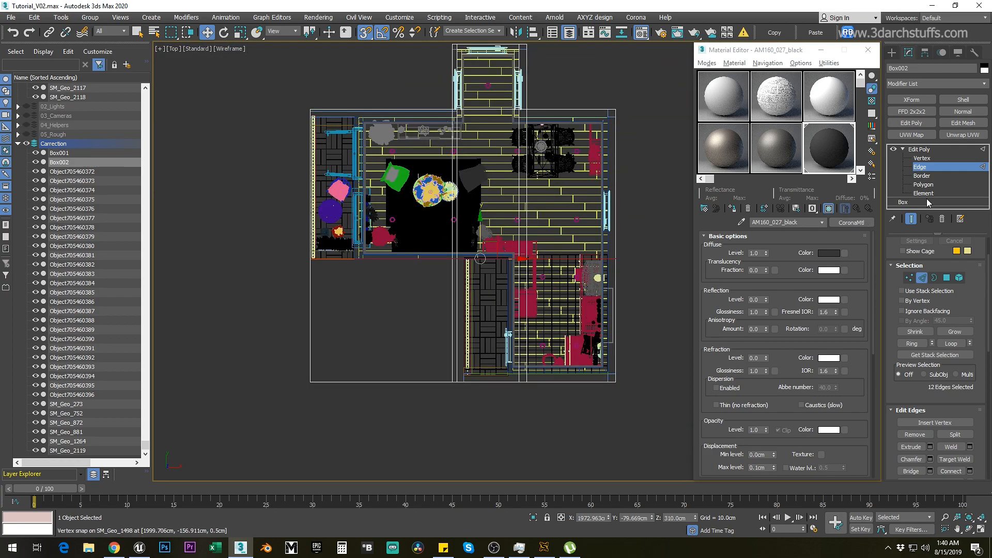
key(4)
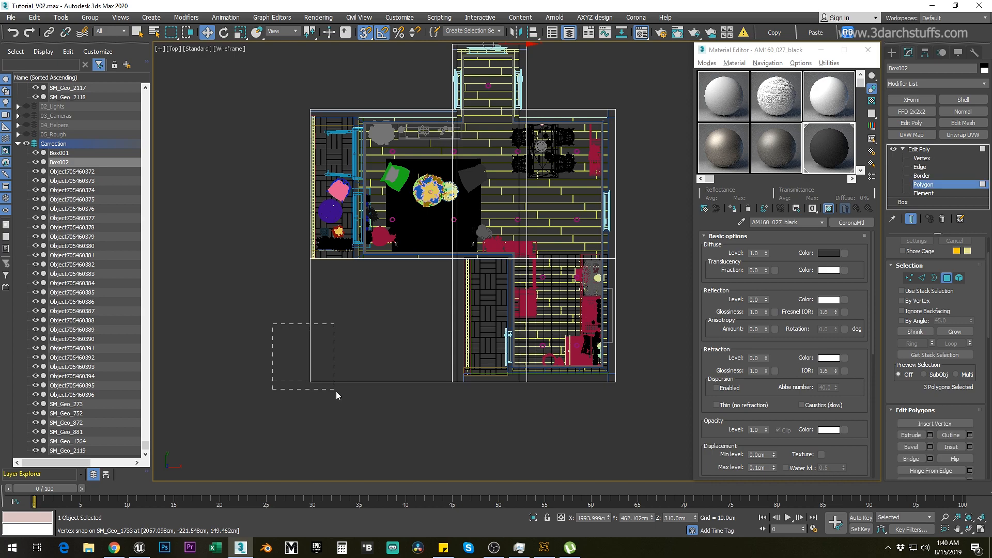
ctrl+drag(362, 408, 361, 408)
scroll(398, 330, up, 3)
scroll(367, 312, down, 2)
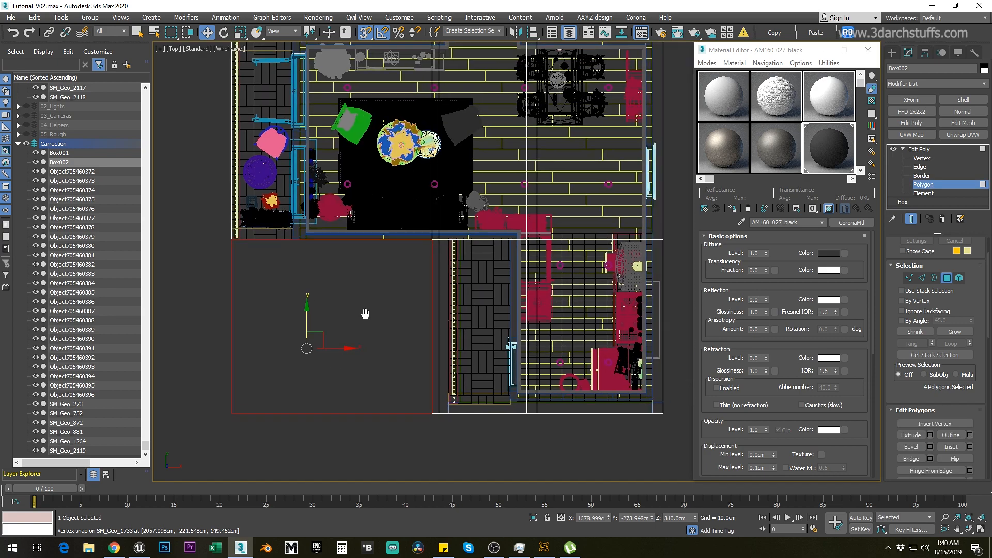
scroll(347, 295, down, 2)
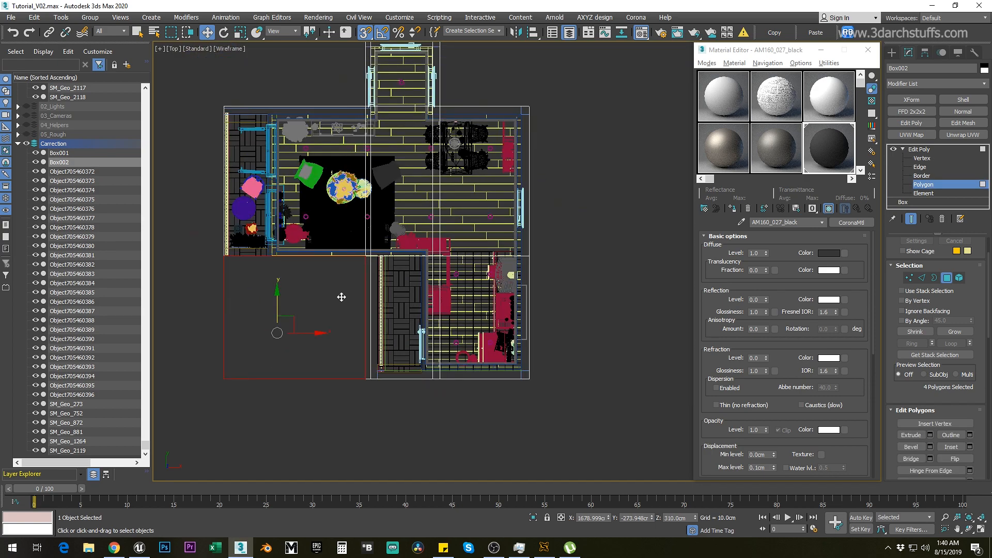
scroll(341, 297, up, 2)
scroll(341, 297, down, 2)
key(Delete)
Select the roof slab's end polygon above the balcony in the shaded perspective view
scroll(341, 297, down, 2)
alt+middle_drag(336, 320, 383, 279)
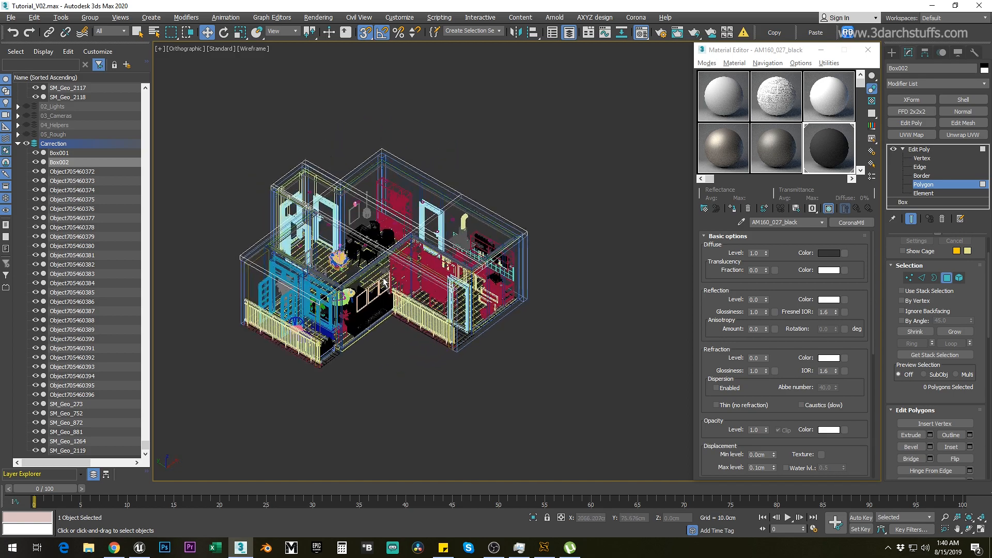
key(F3)
scroll(337, 276, up, 2)
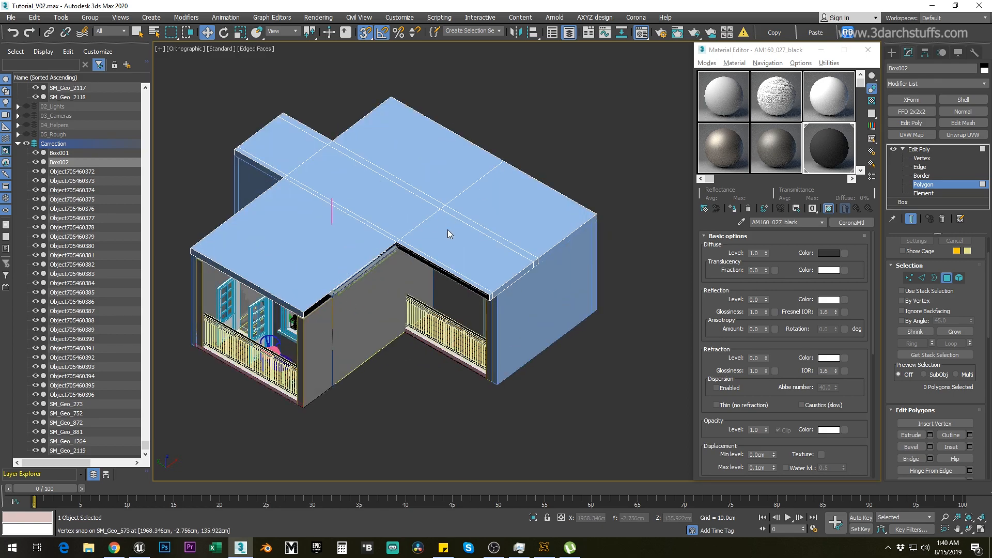
alt+middle_drag(330, 248, 578, 257)
scroll(438, 141, up, 3)
scroll(458, 226, down, 1)
click(357, 204)
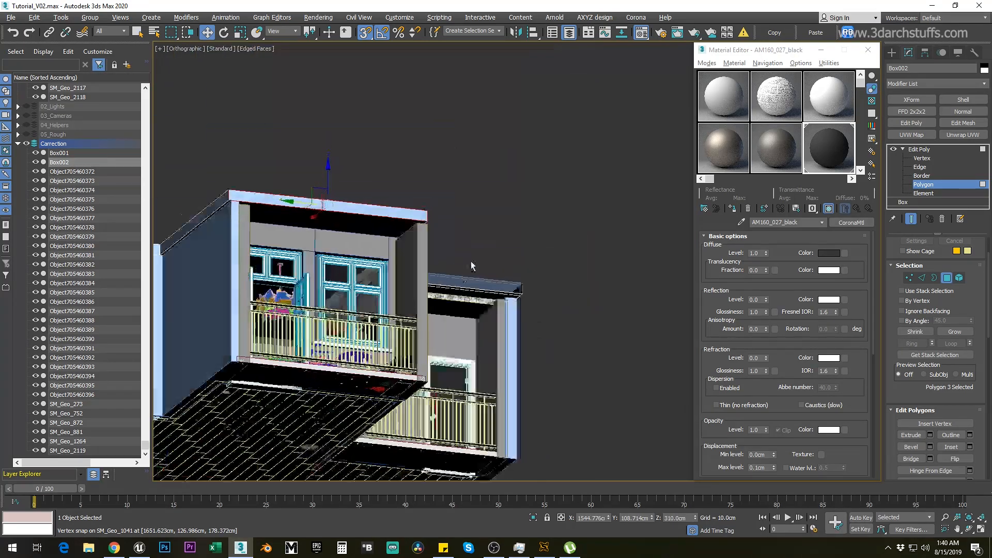
key(p)
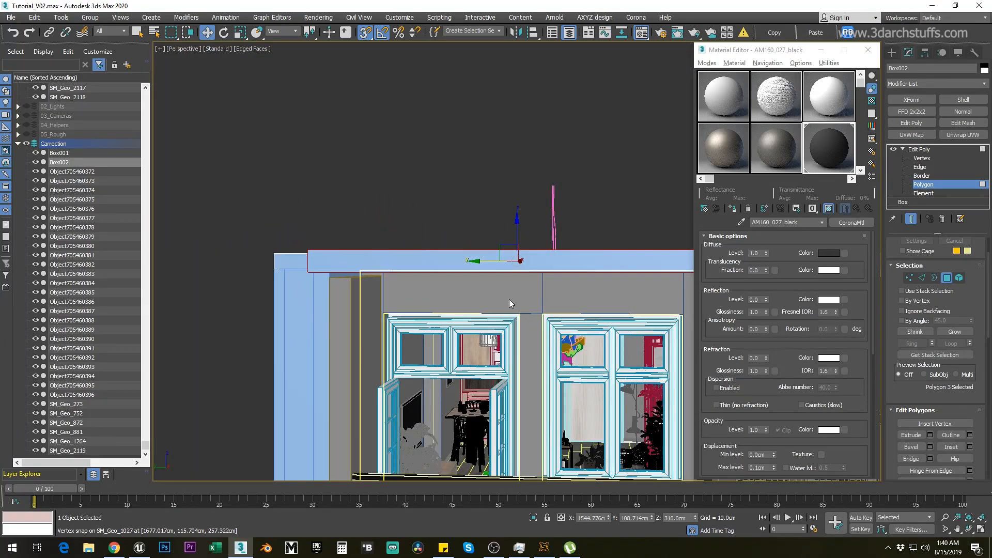